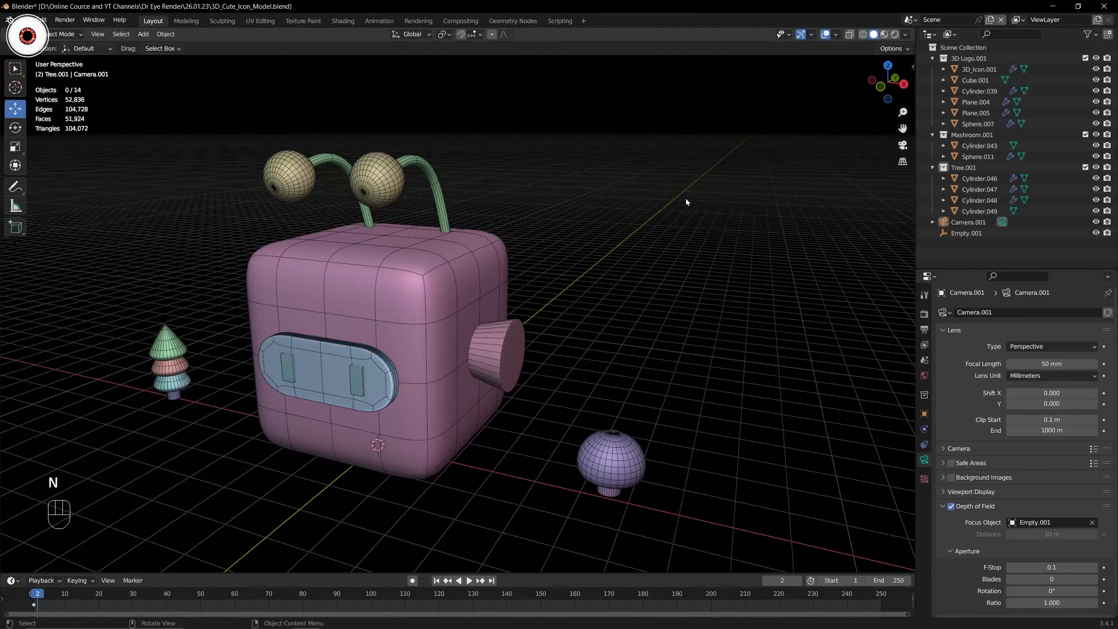
key(n)
key(n)
key(n)
key(n)
drag(264, 119, 490, 461)
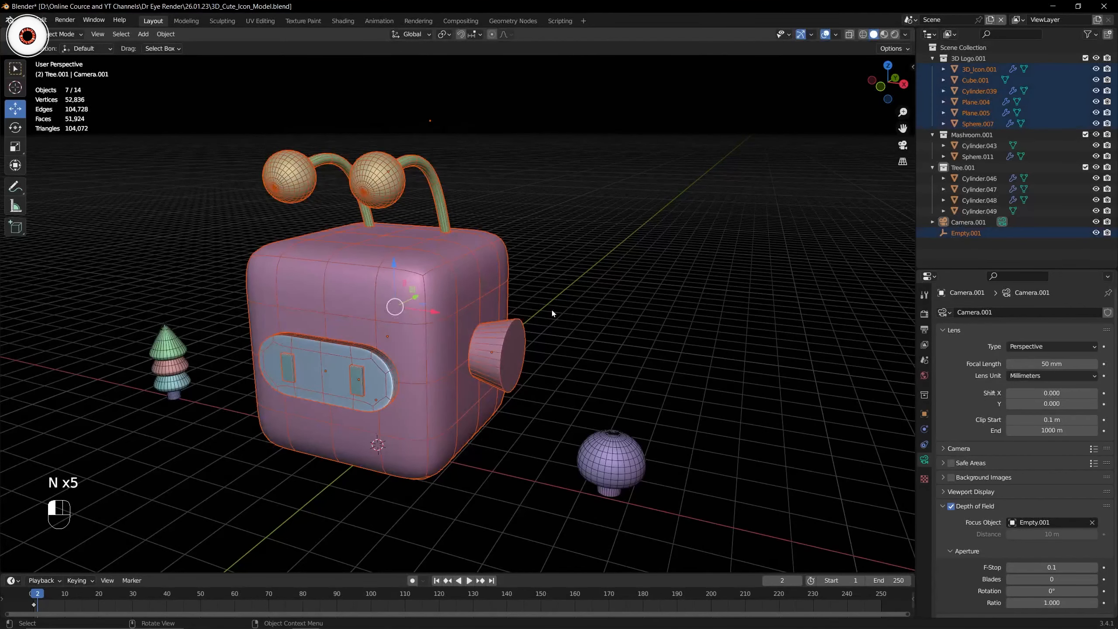
Rename the 3D Logo.001 collection as 3D Logo.
double_click(978, 58)
key(End)
key(BackSpace)
key(BackSpace)
key(BackSpace)
key(BackSpace)
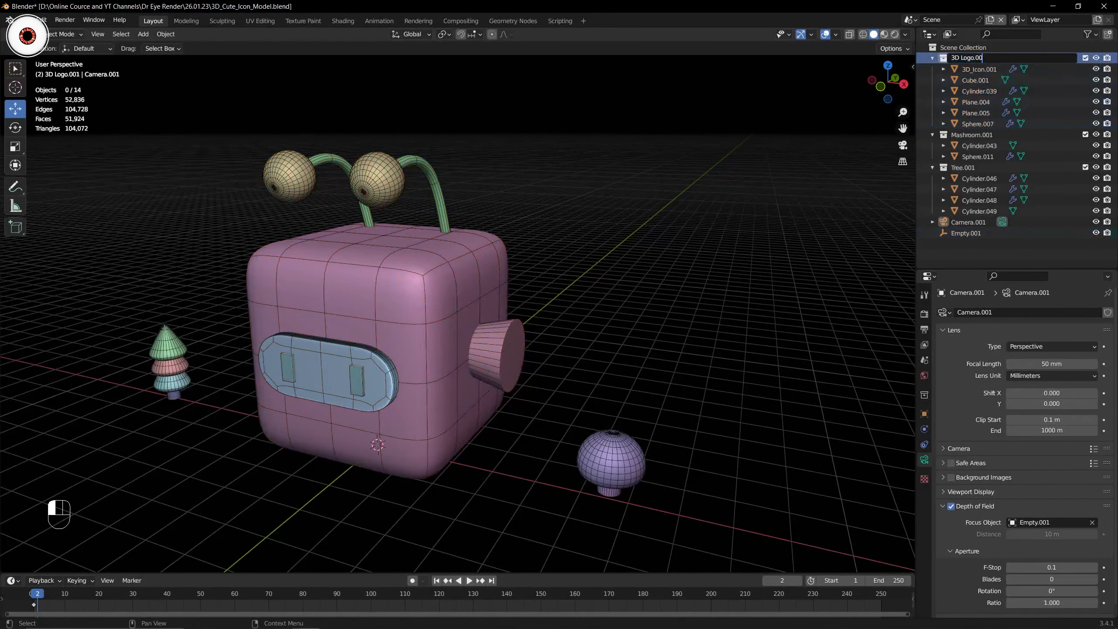
key(Return)
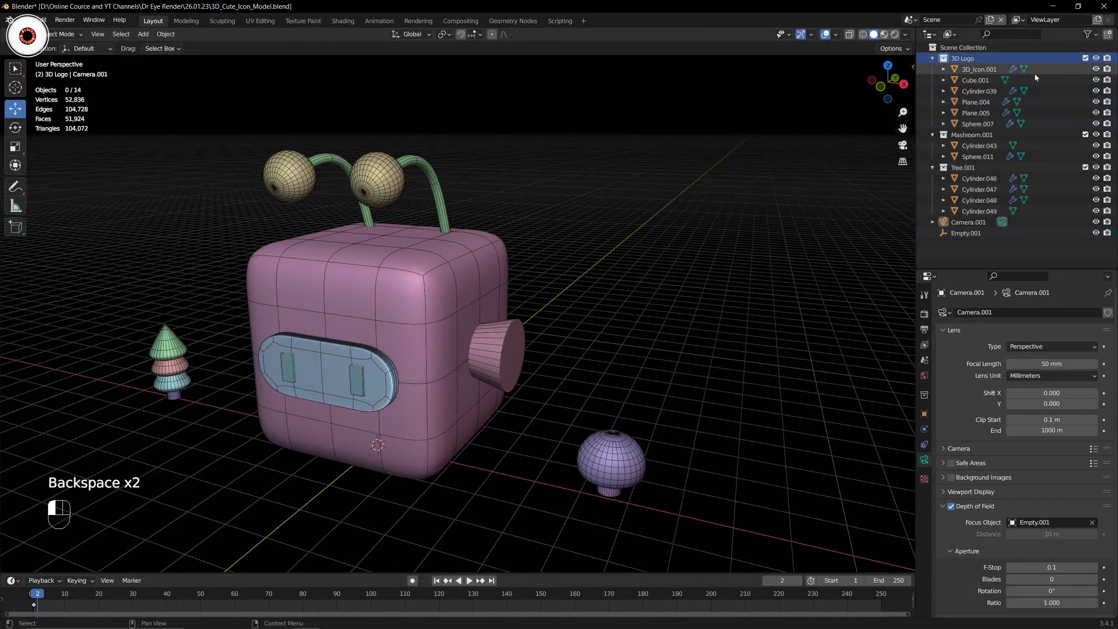
Rename the Mashroom.001 collection as Mashroom.
double_click(971, 135)
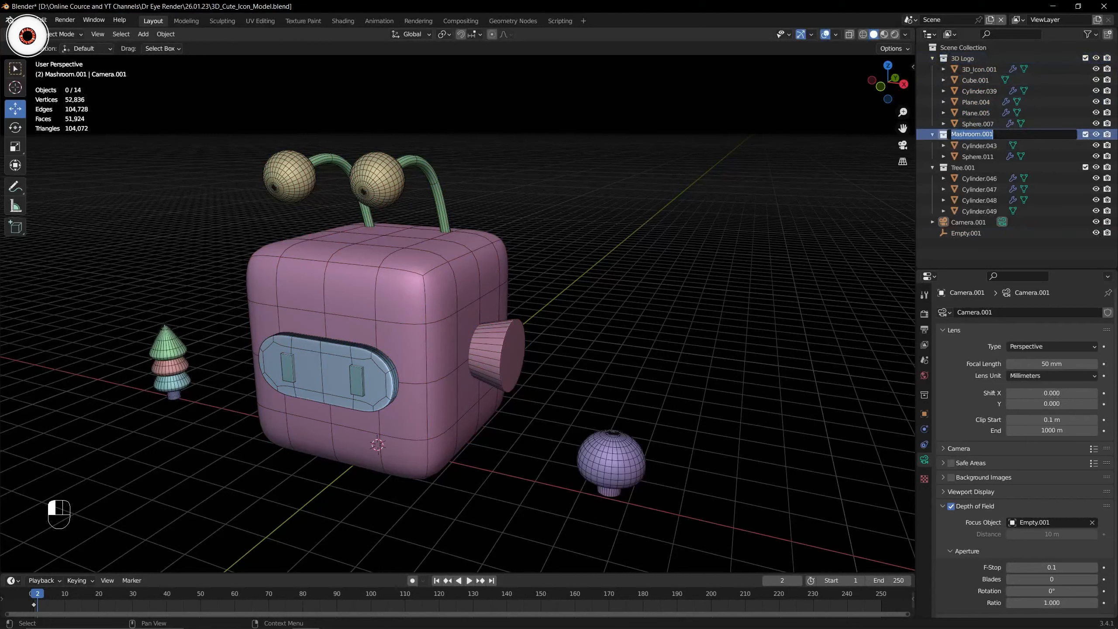
key(End)
key(BackSpace)
key(BackSpace)
key(BackSpace)
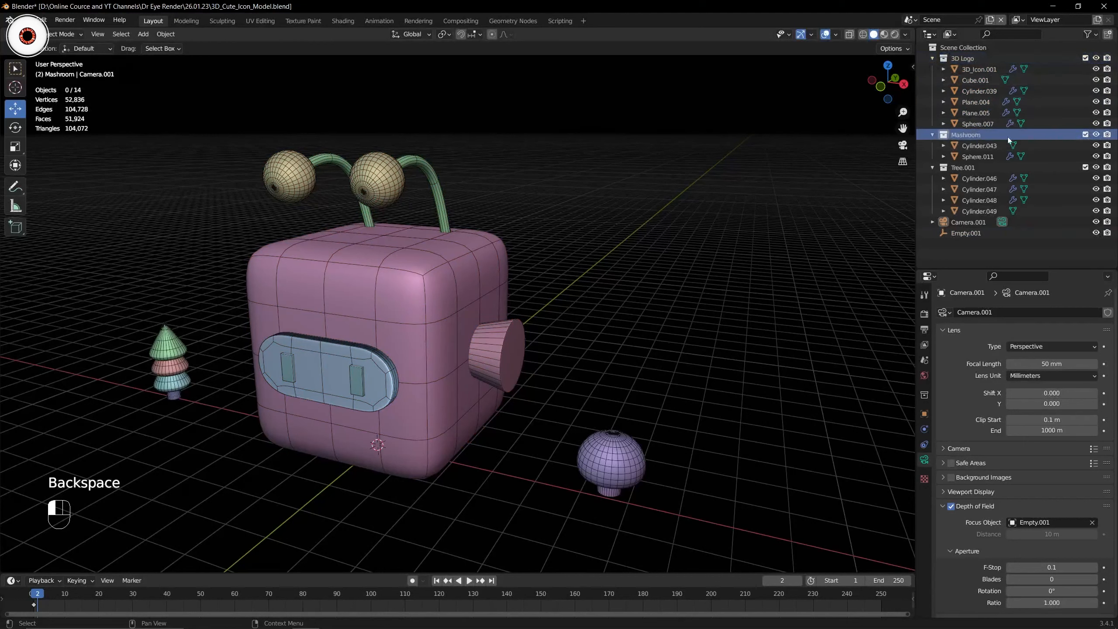
key(Return)
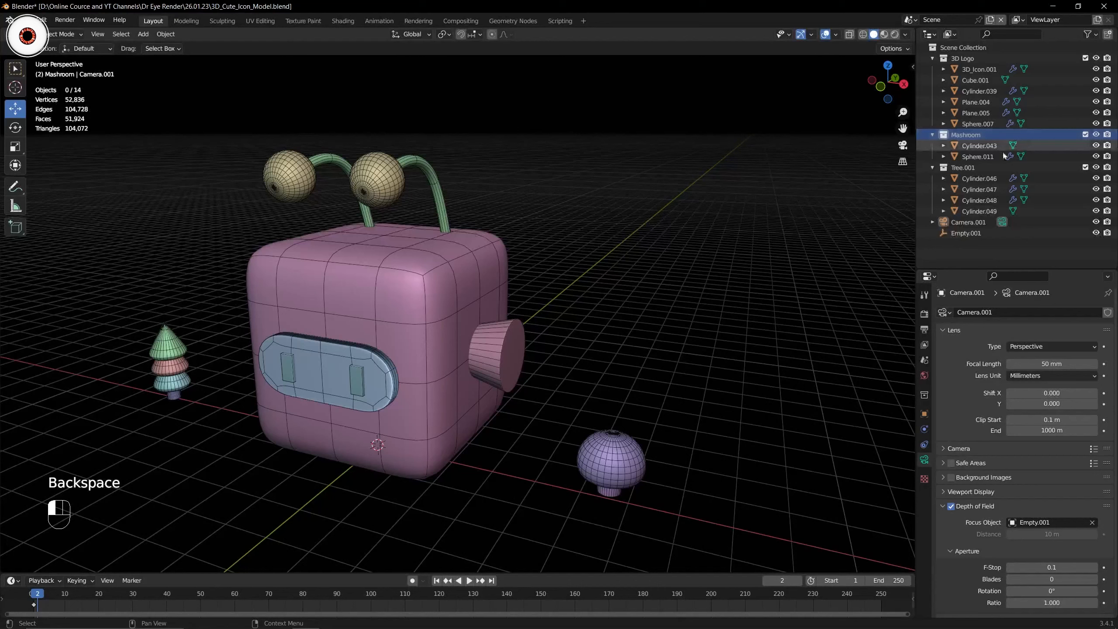
Rename the Tree.001 collection as Tree.
click(978, 71)
click(974, 113)
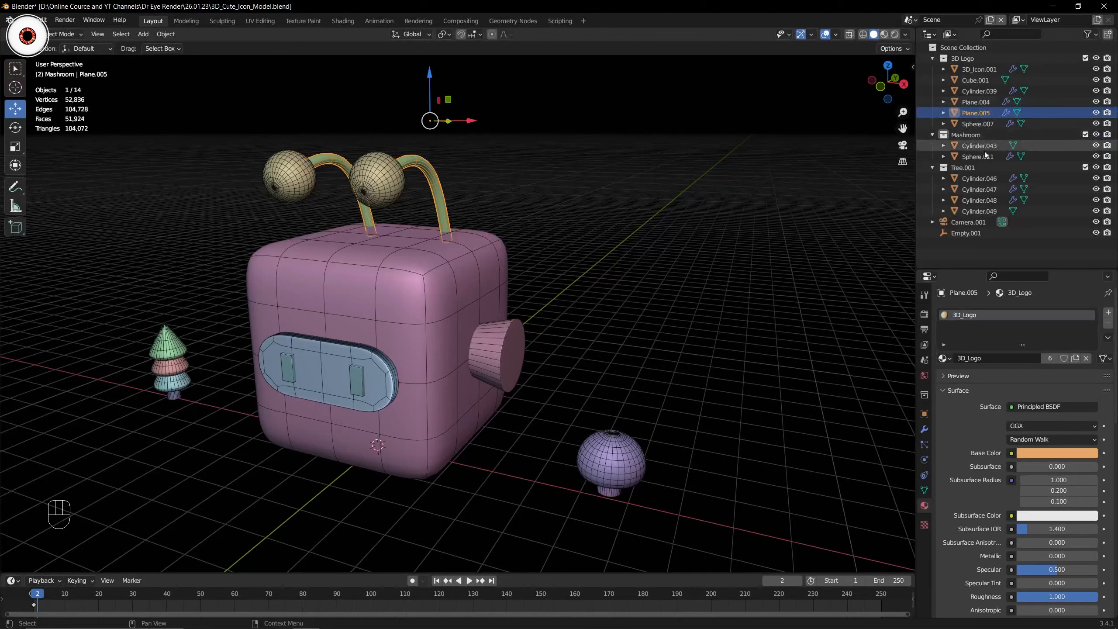
double_click(981, 165)
key(End)
key(BackSpace)
key(BackSpace)
key(BackSpace)
key(BackSpace)
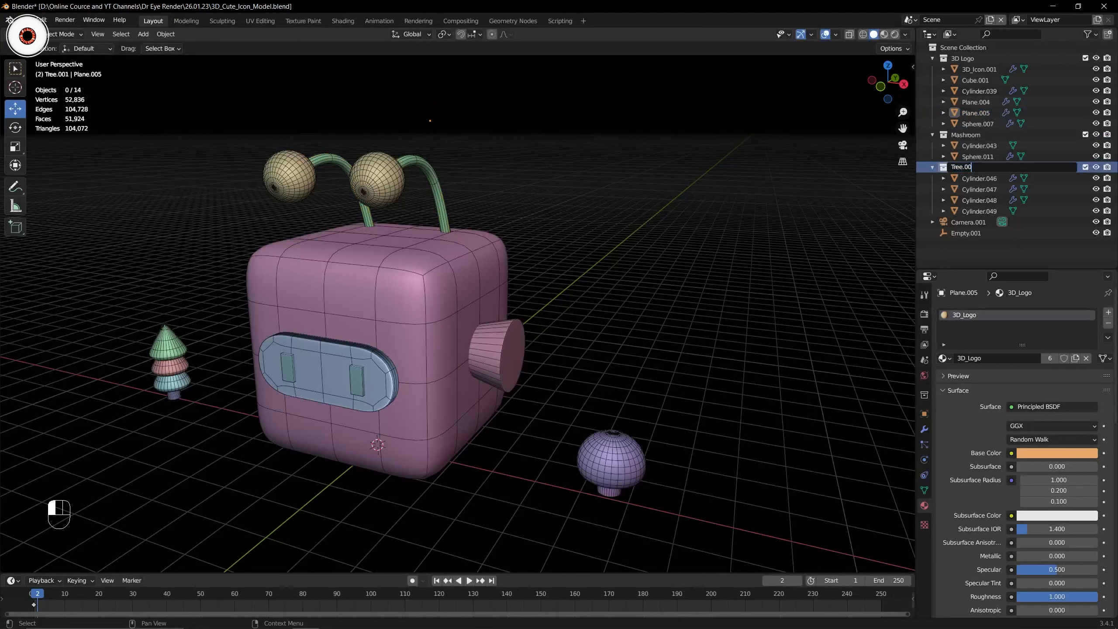
key(Return)
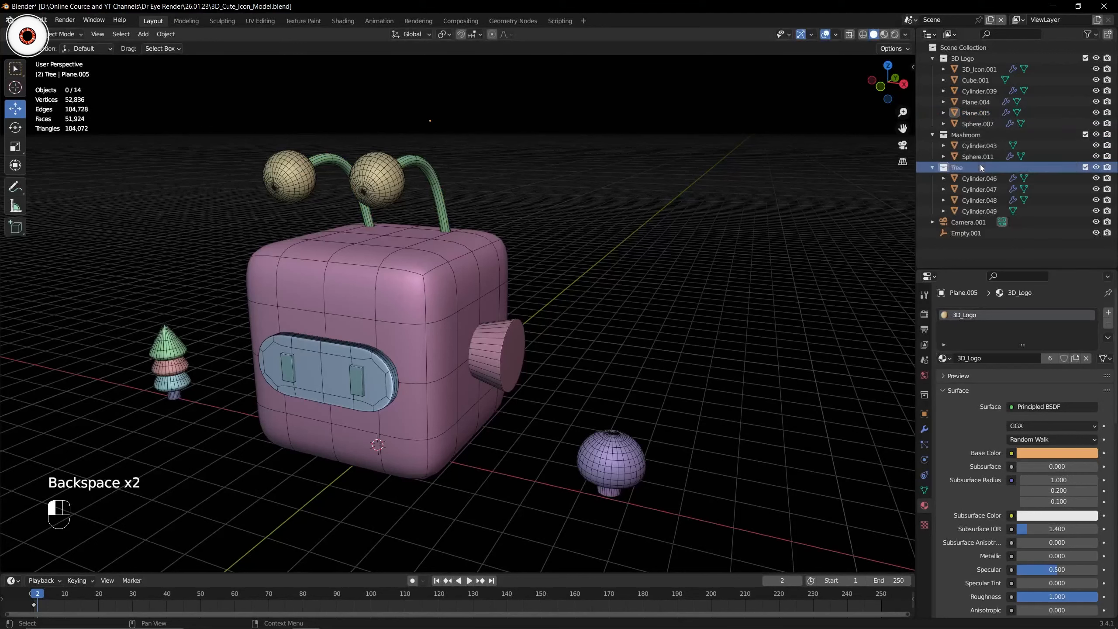
Delete the Empty.001 object from the scene.
click(968, 234)
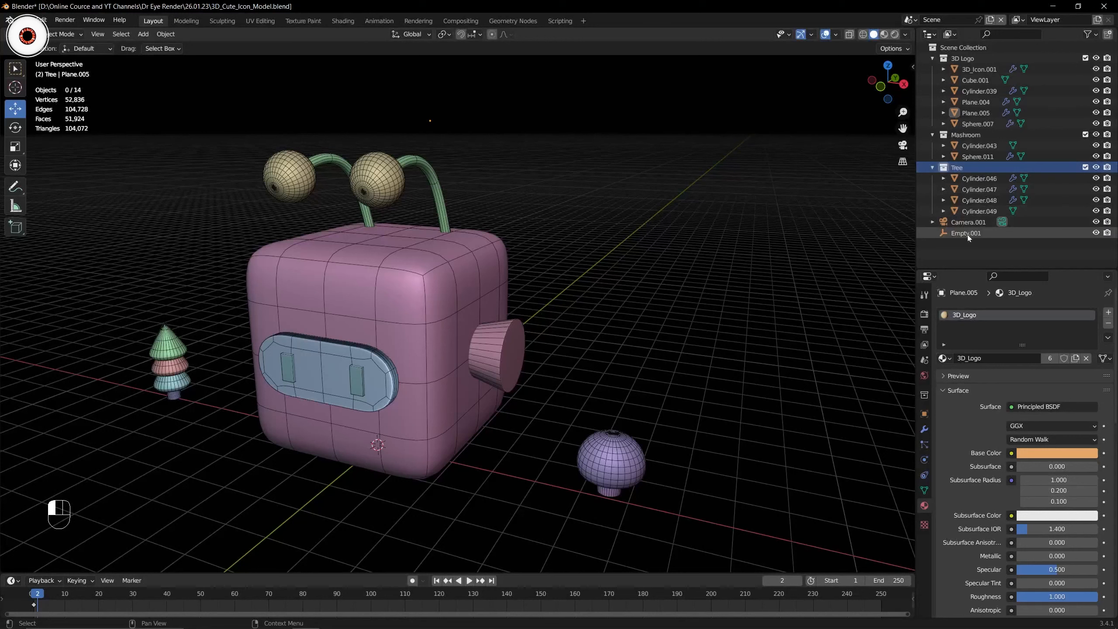
key(Delete)
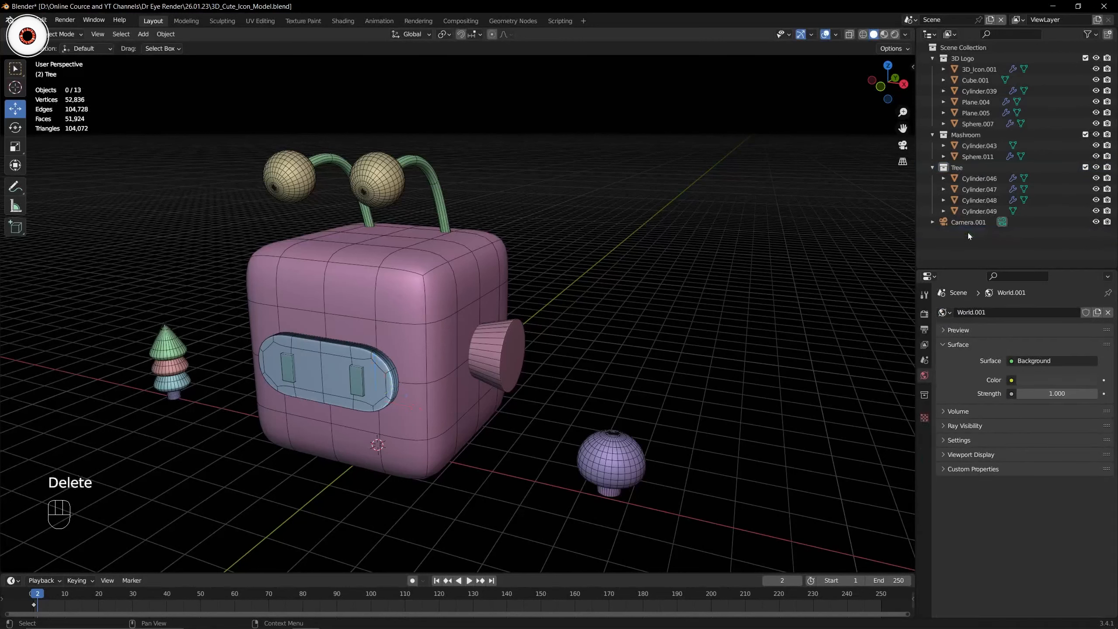
Create a new collection, move the Camera.001 object into it and name the collection Camera.
click(971, 222)
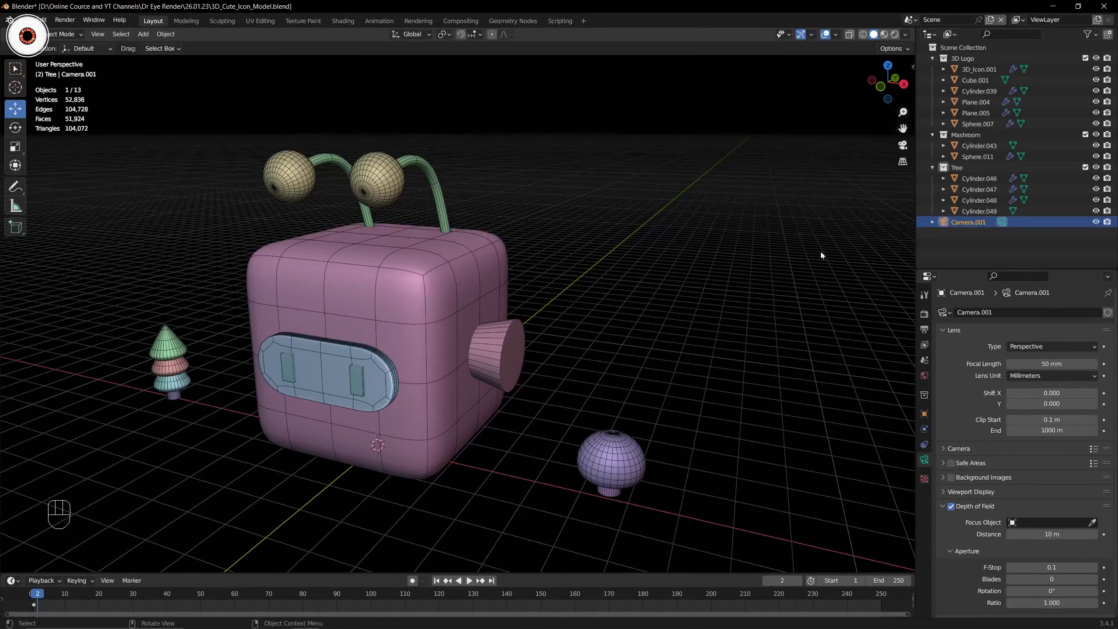
click(1109, 35)
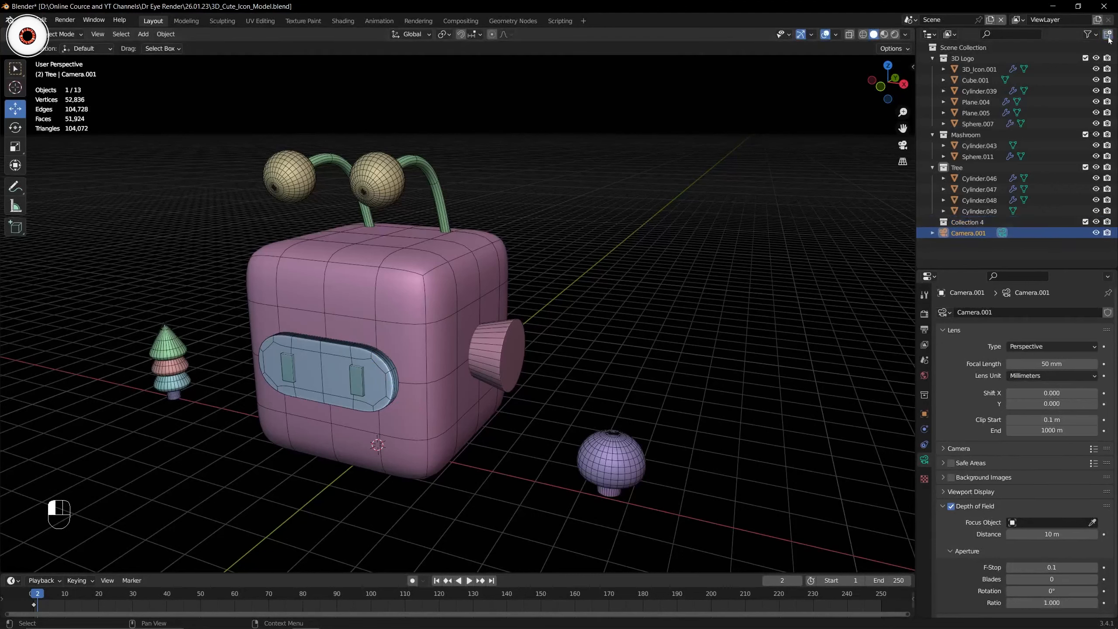
drag(967, 232, 977, 222)
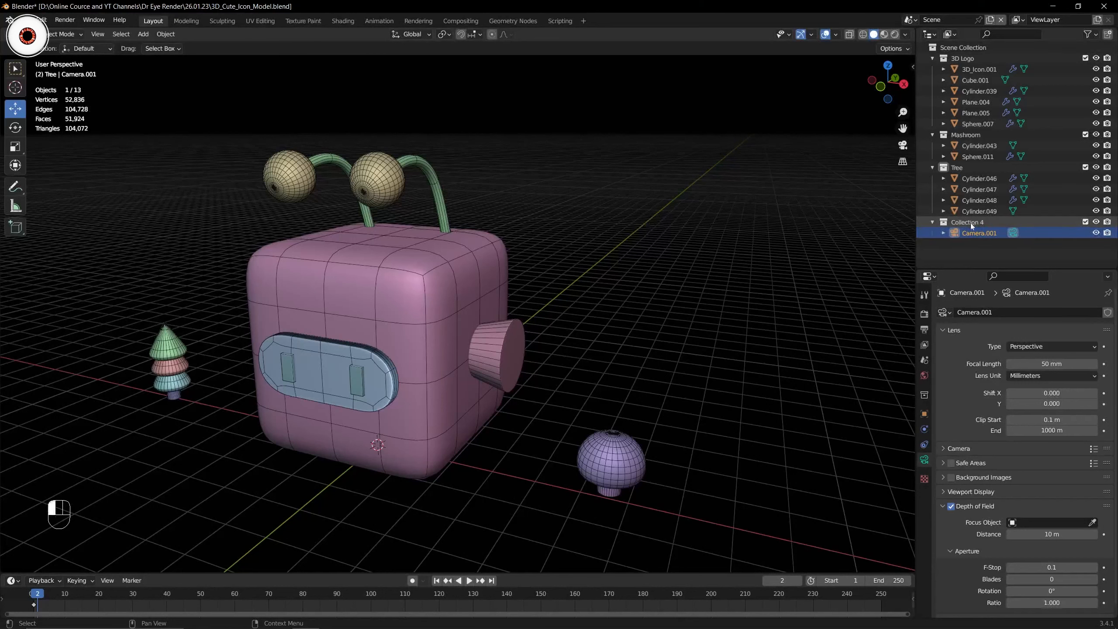
double_click(971, 221)
text(Cam)
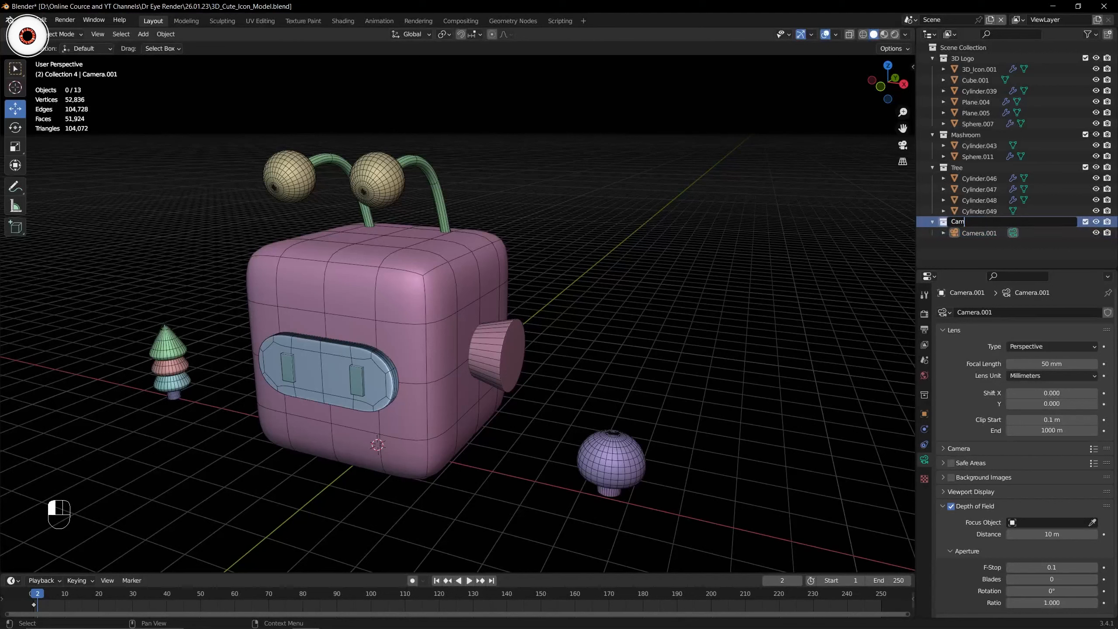
text(era)
key(Return)
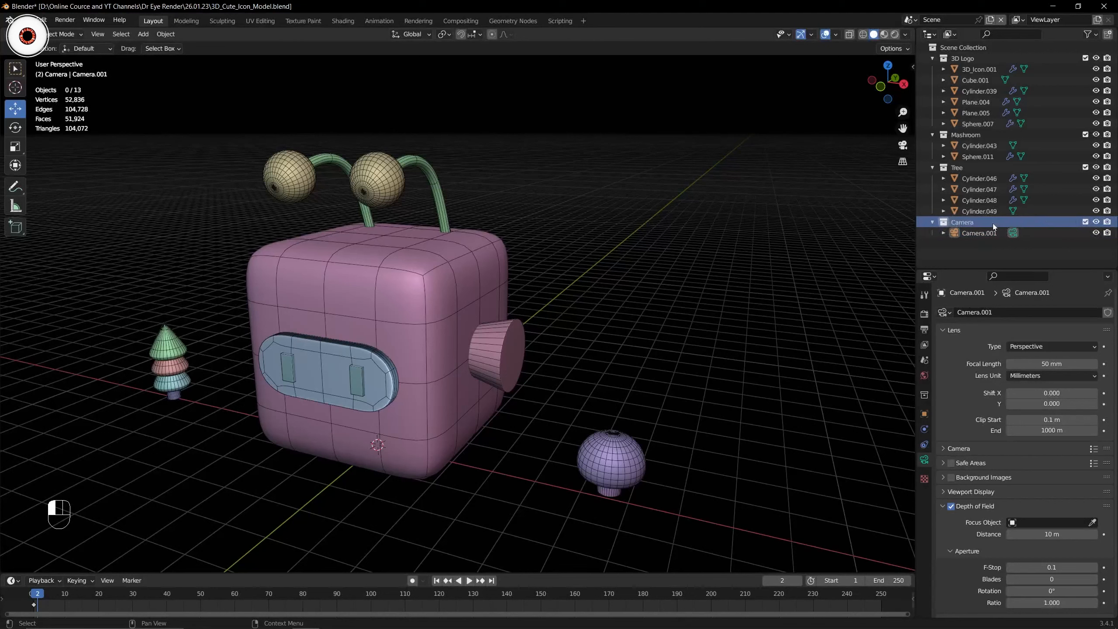
Rename the Camera.001 object as Camera and clear the selection.
double_click(987, 232)
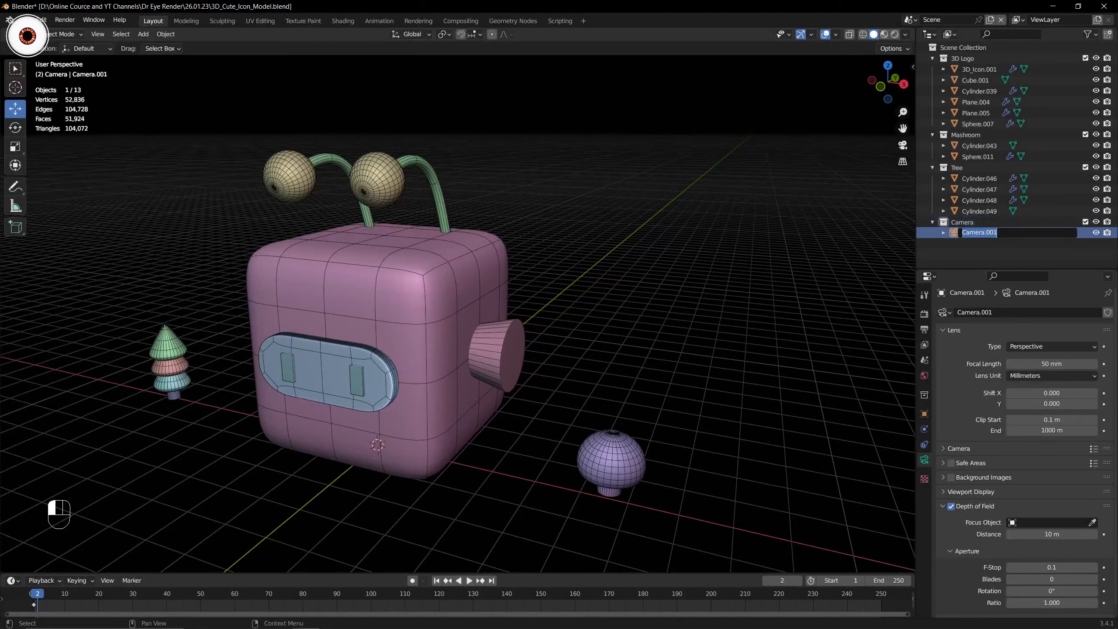
key(Right)
key(BackSpace)
key(BackSpace)
key(BackSpace)
key(BackSpace)
key(Return)
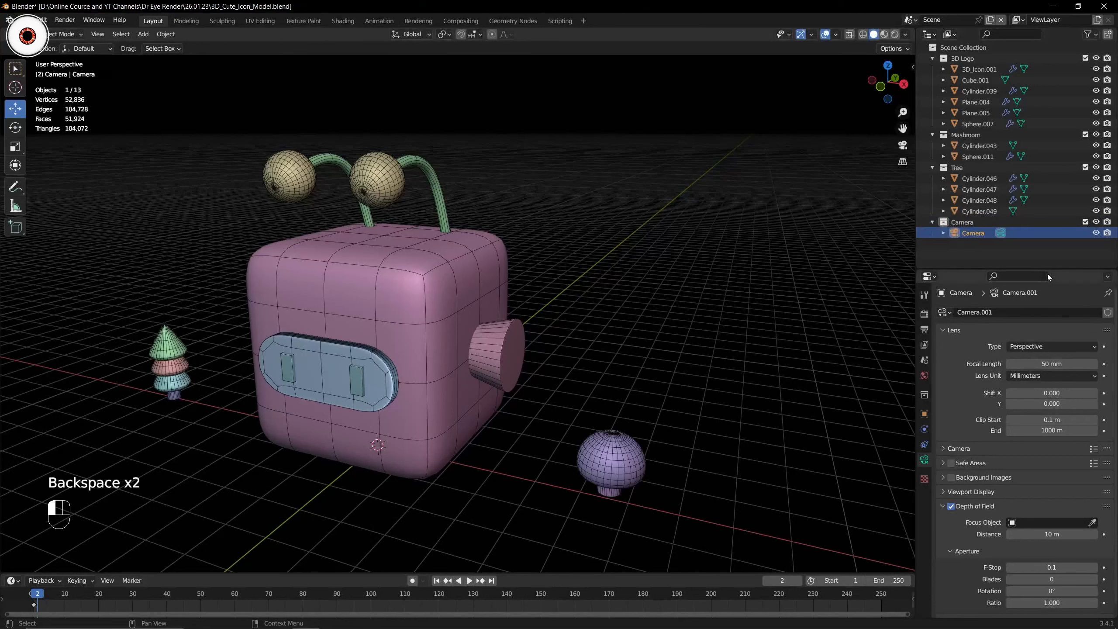
click(814, 247)
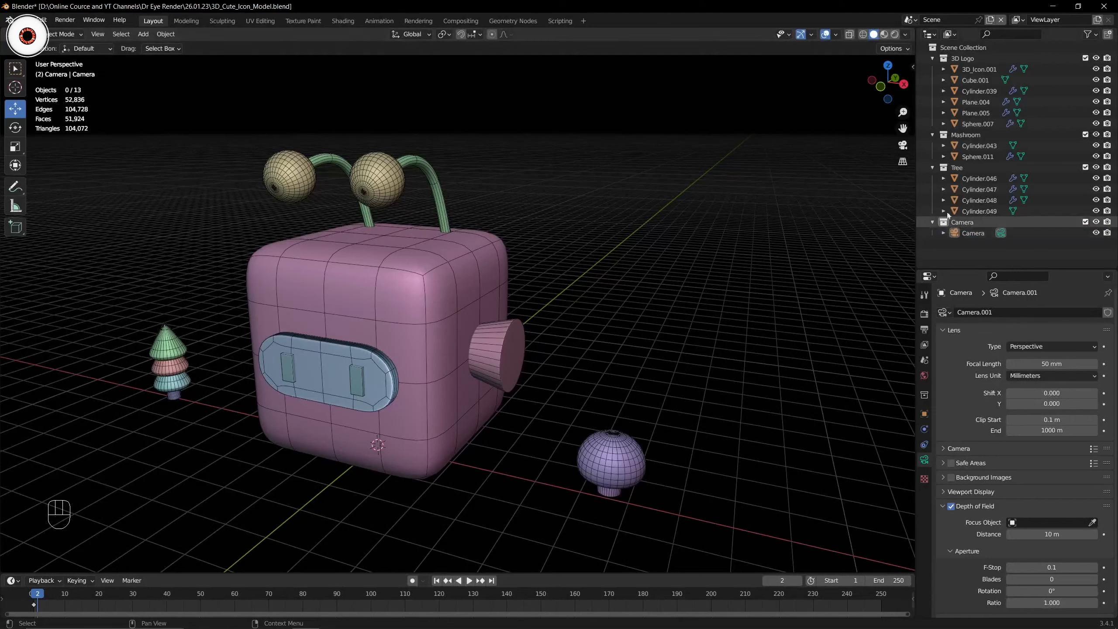
Open a second Blender window with a new default scene and dismiss the splash screen.
drag(903, 128, 903, 106)
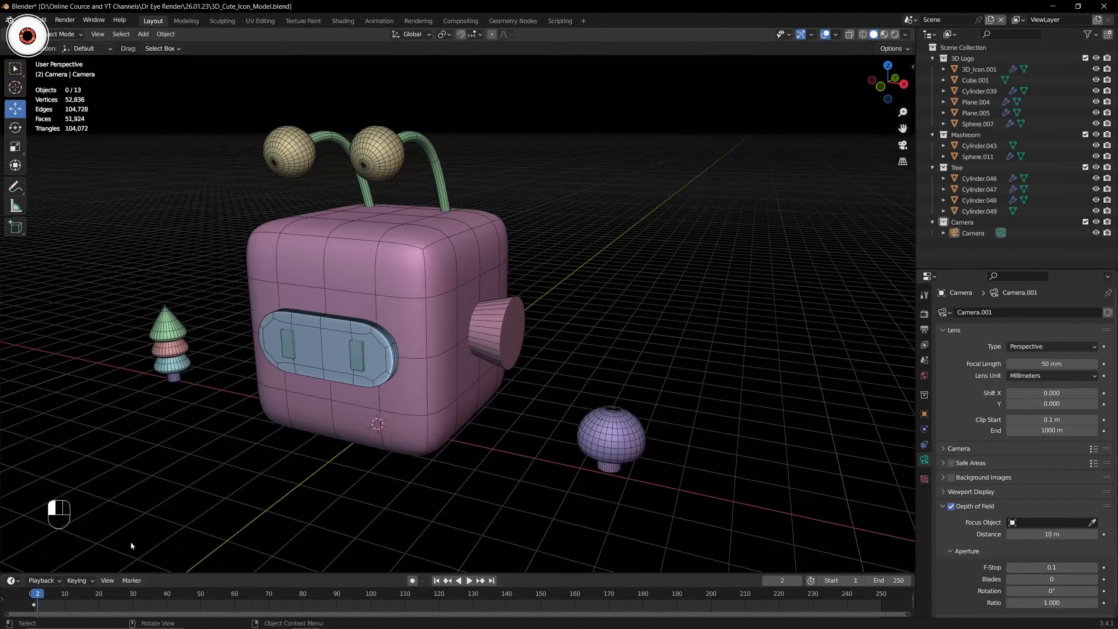
key(super)
click(529, 412)
click(306, 619)
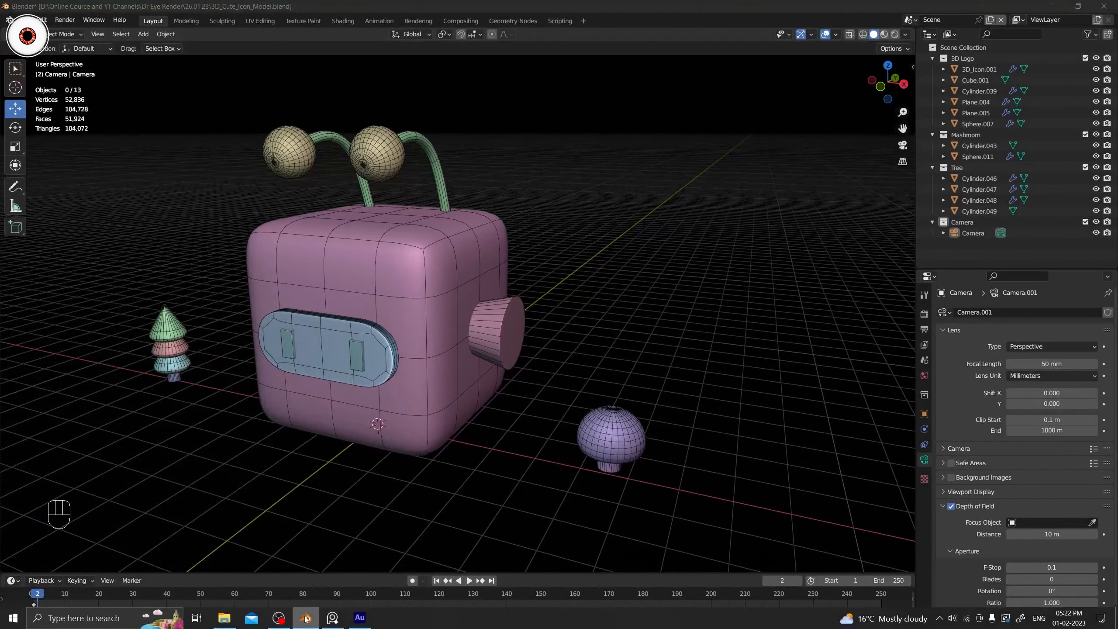
right_click(306, 619)
click(286, 554)
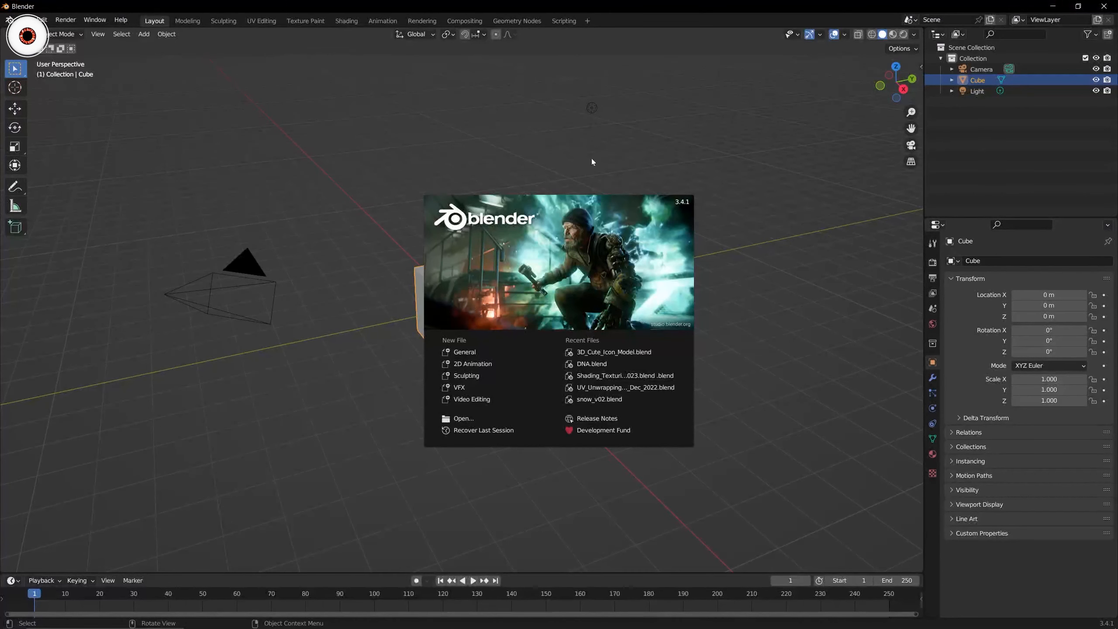
click(602, 160)
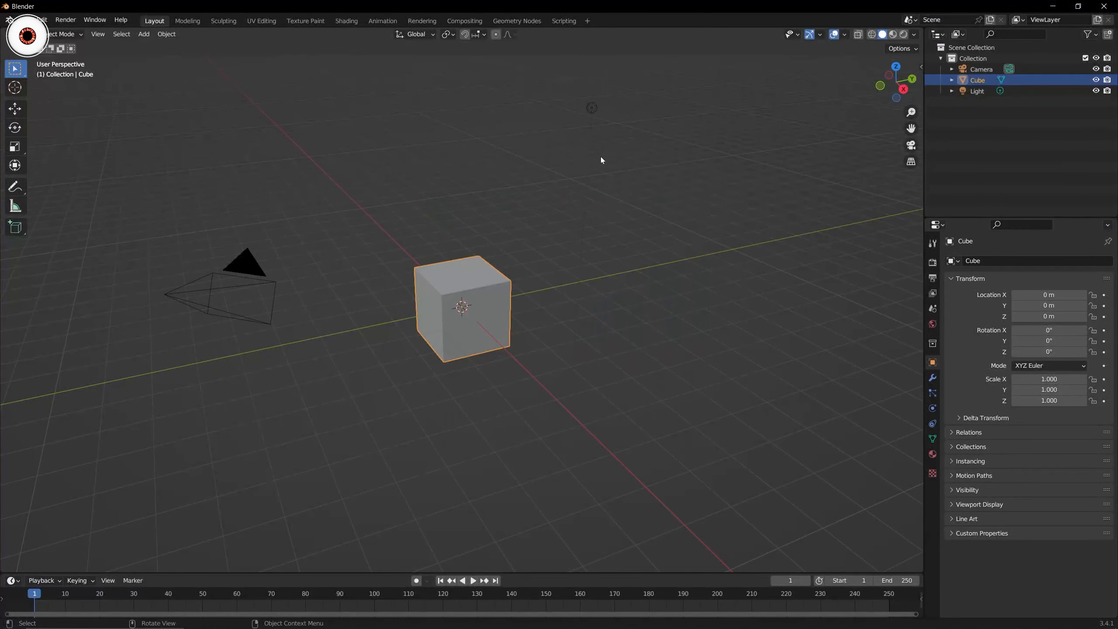
mouse_move(306, 627)
click(250, 562)
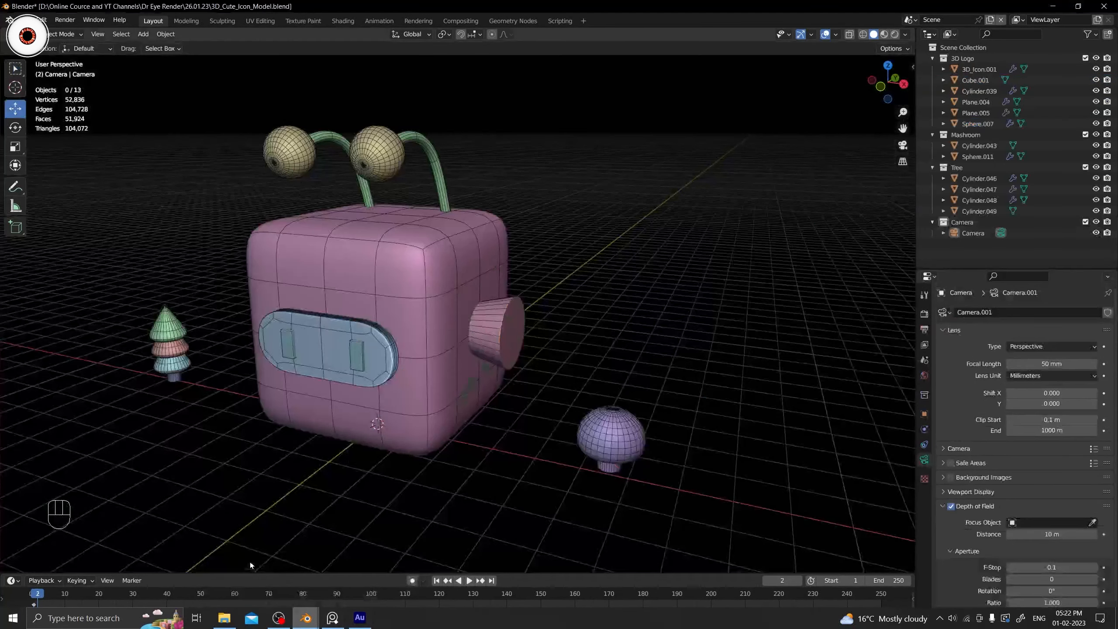
click(346, 572)
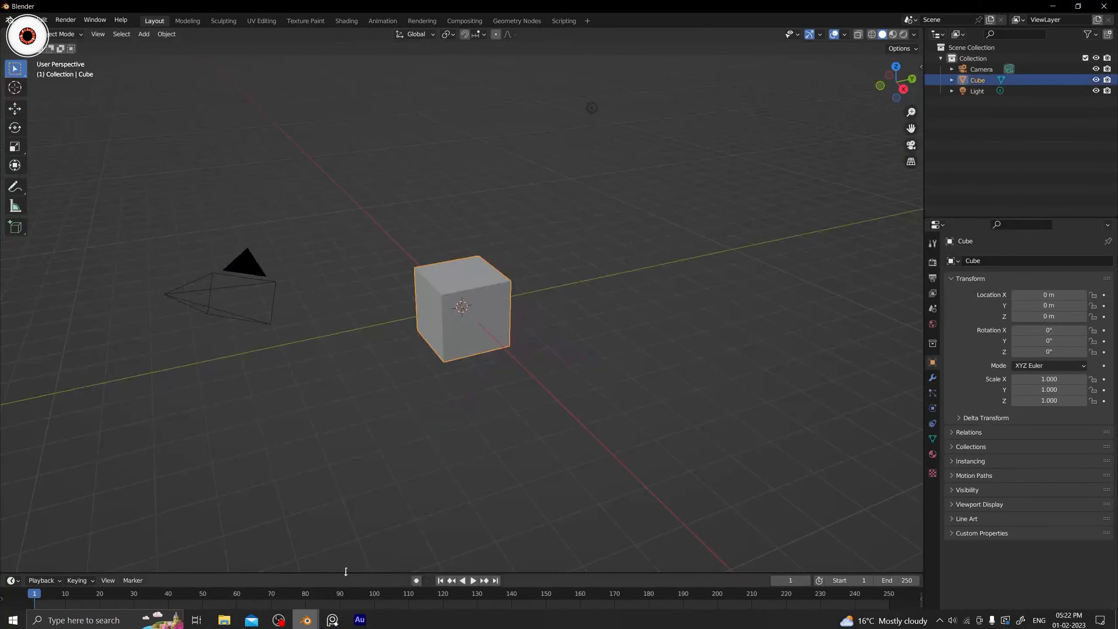
Delete the default camera, cube and light from the new scene.
click(548, 208)
drag(889, 93, 893, 86)
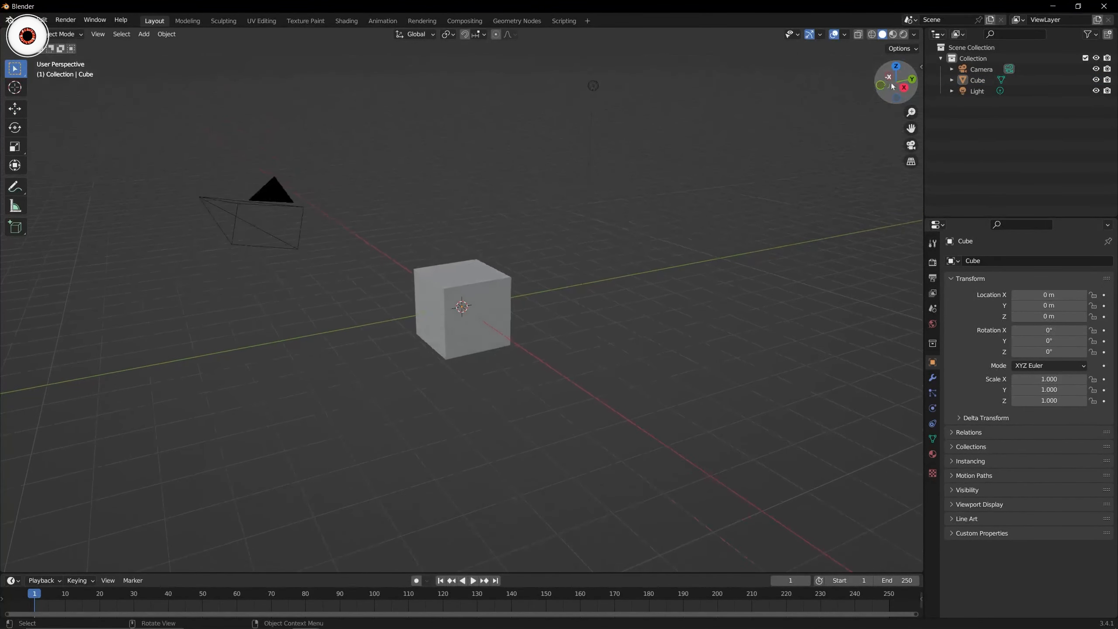
drag(243, 130, 664, 397)
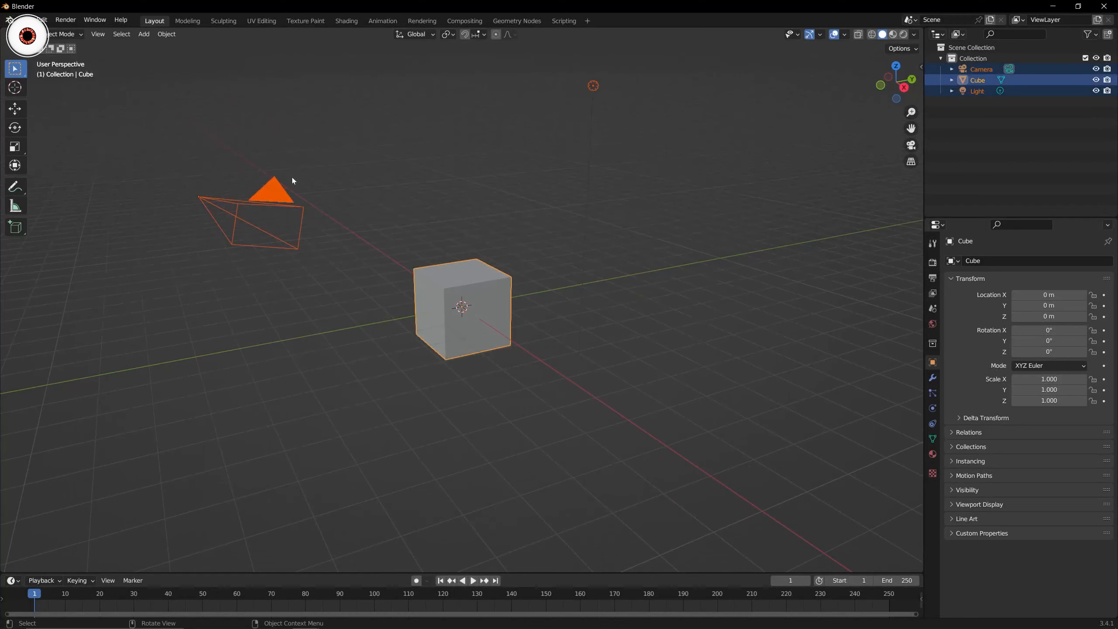
drag(192, 109, 659, 421)
key(x)
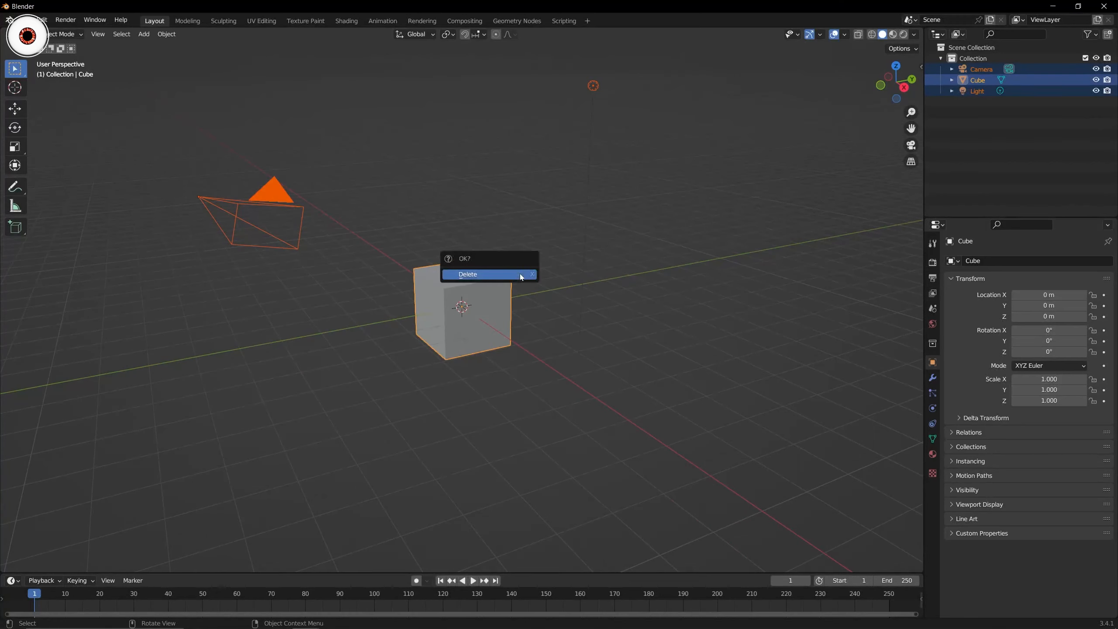
click(520, 274)
key(ctrl+s)
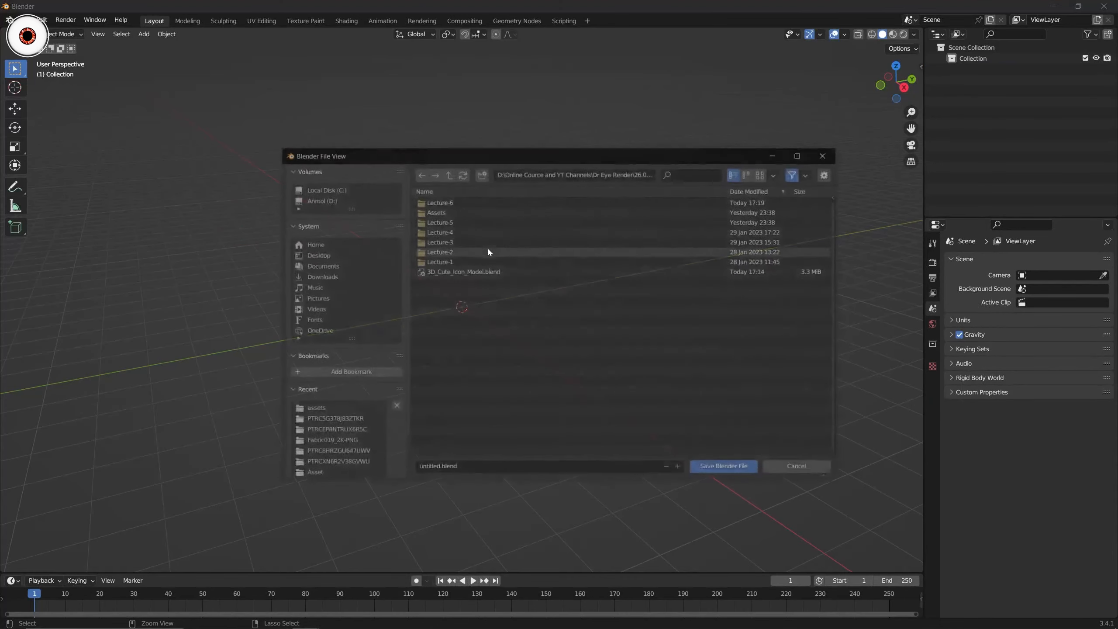
click(827, 152)
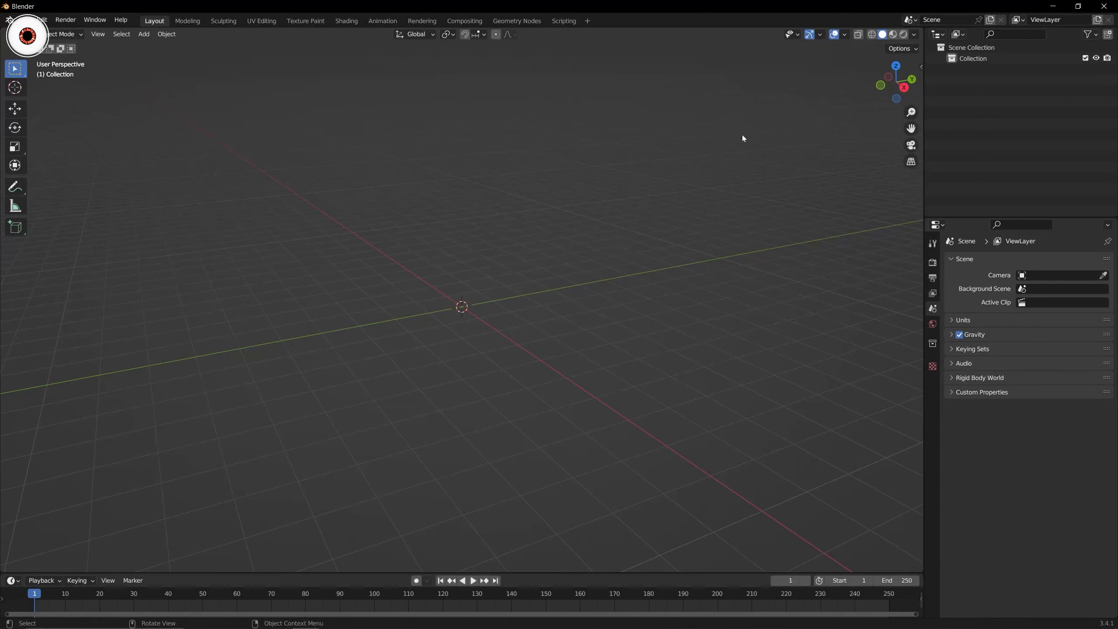
Enable the Screencast Keys overlay for the new scene and hide the viewport sidebar.
key(n)
click(917, 130)
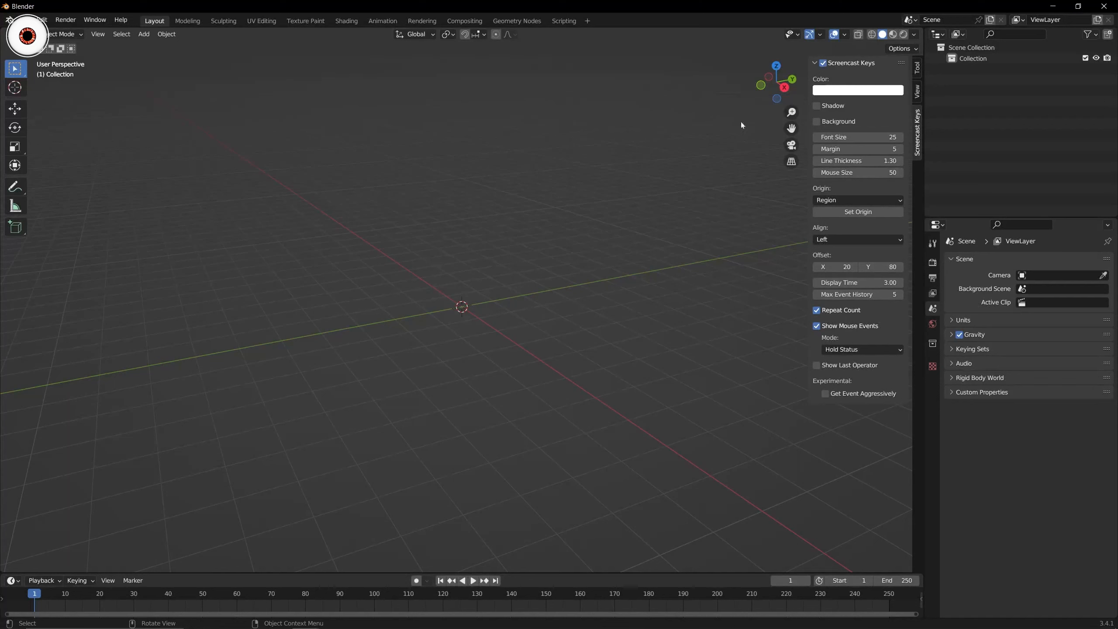
key(n)
key(n)
key(n)
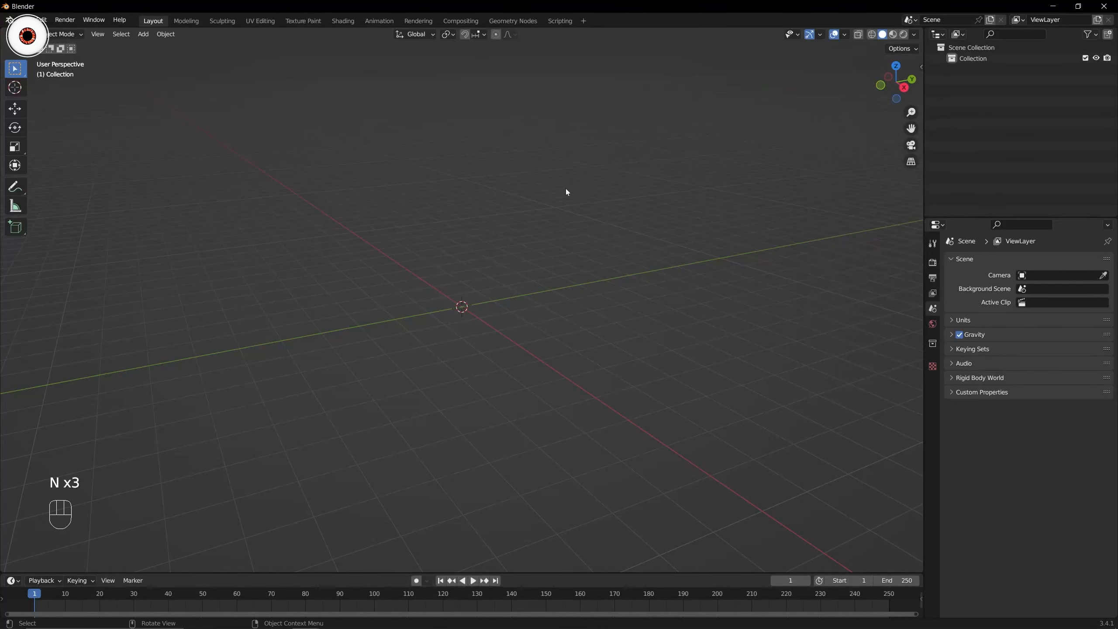
Add a camera to the empty scene at the world origin and select it.
key(shift+a)
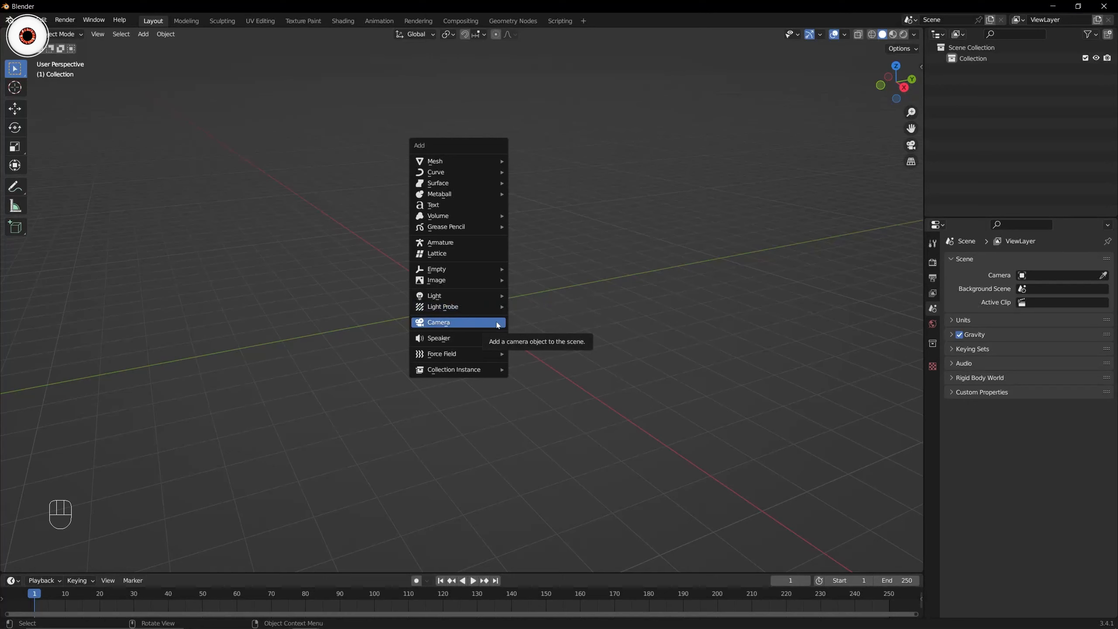
click(468, 325)
middle_drag(468, 325, 377, 256)
click(504, 299)
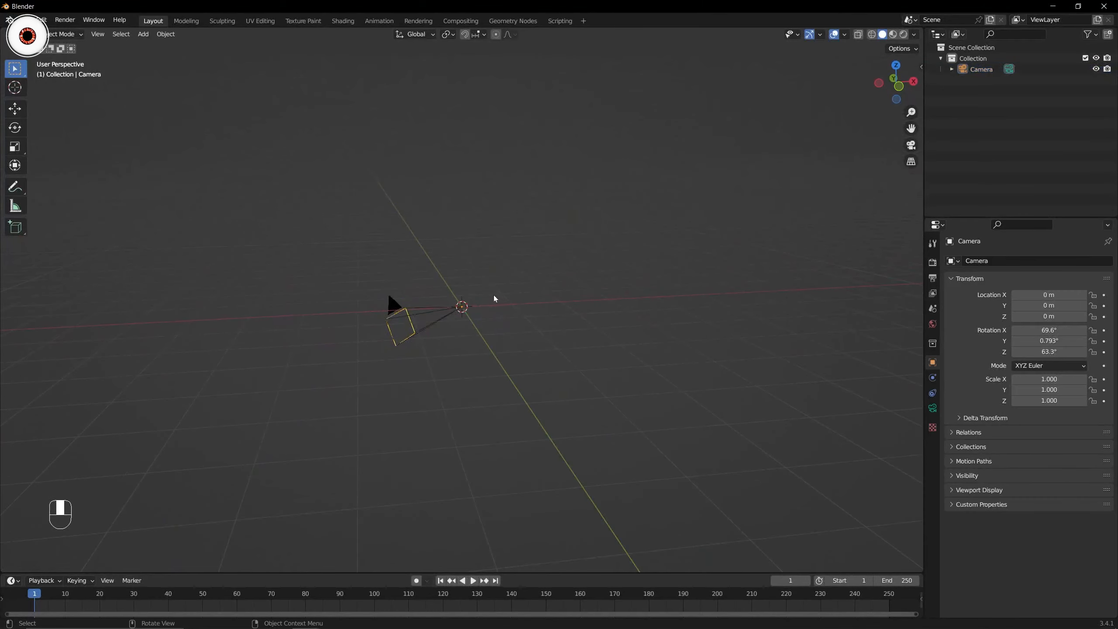
click(394, 306)
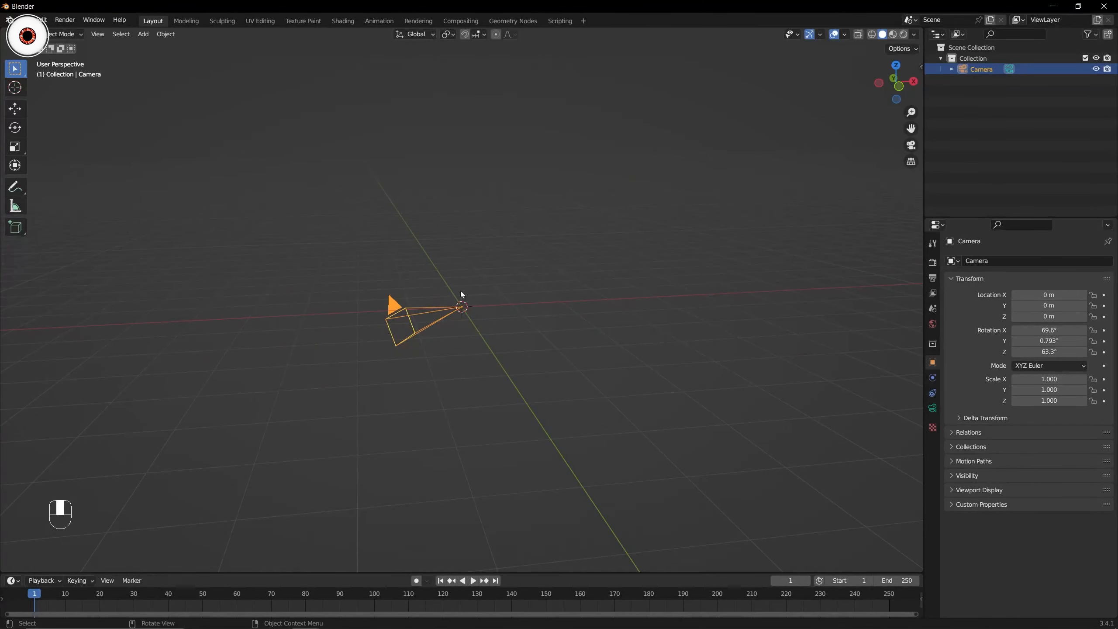
Set the camera's X, Y and Z rotation to 0°.
key(n)
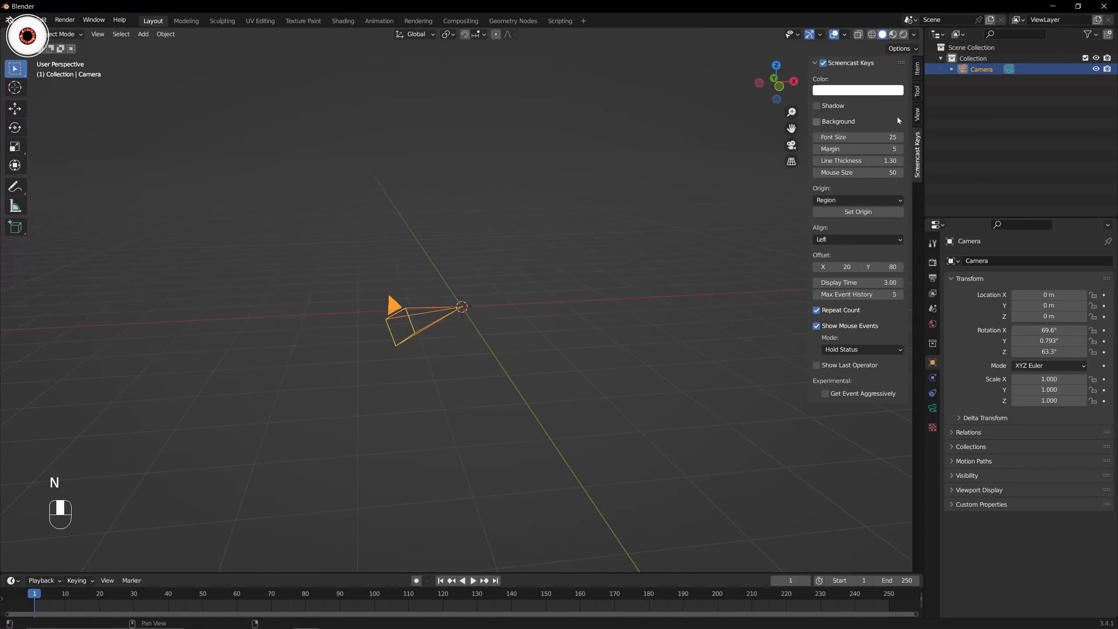
click(918, 69)
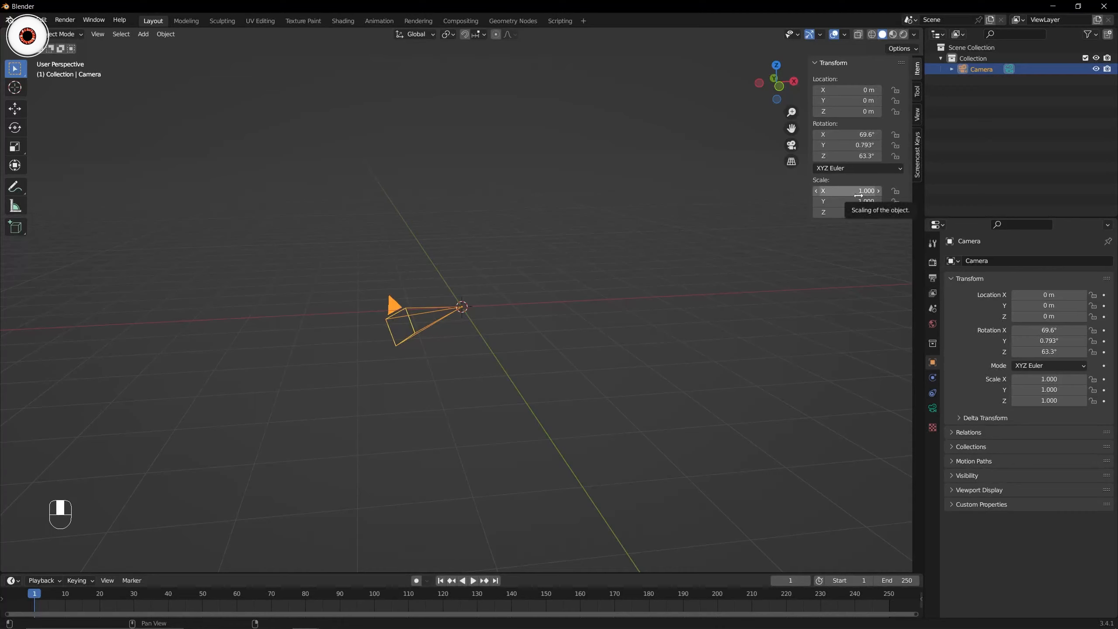
drag(848, 135, 848, 156)
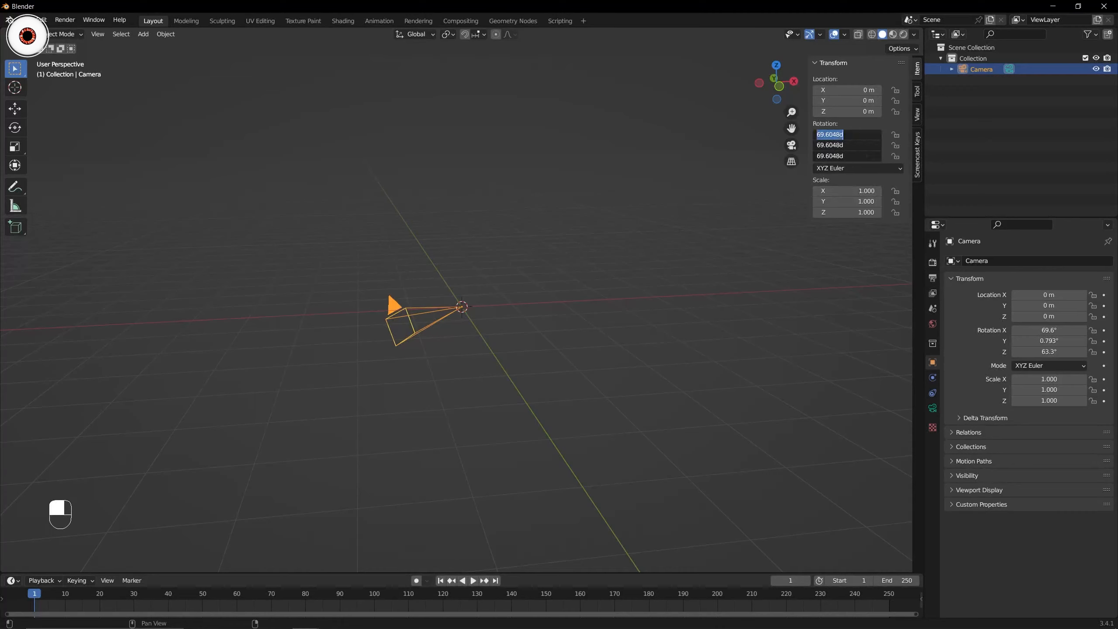
text(0)
key(Return)
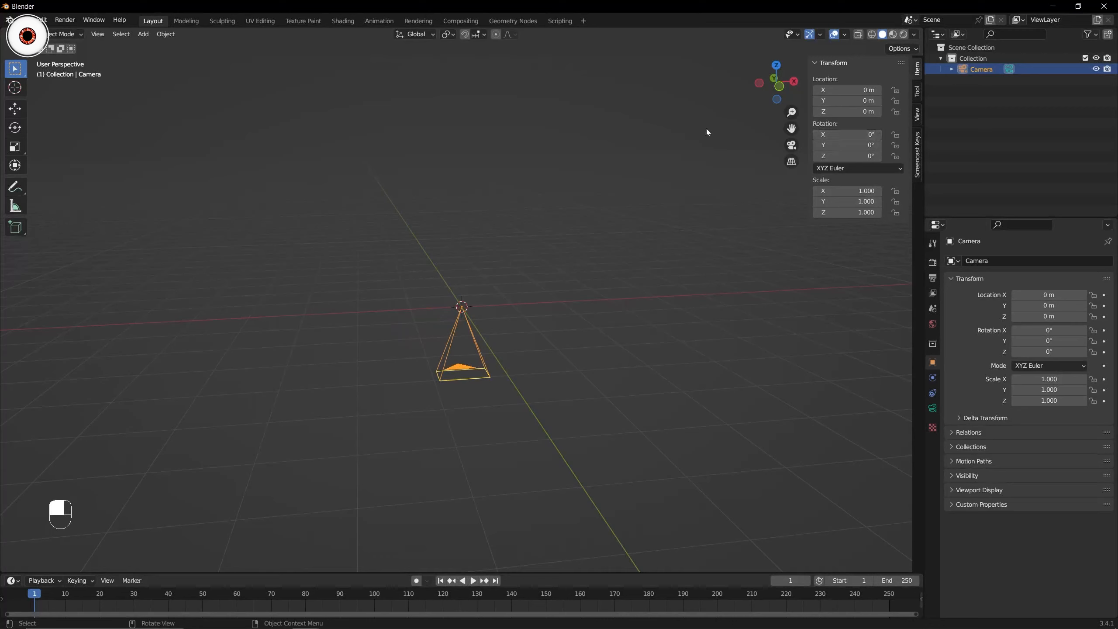
Try rotation values of 9.7°, 18.4° and 6.2° on the camera's X, Y and Z axes, and reset all three to 0°.
drag(833, 135, 841, 156)
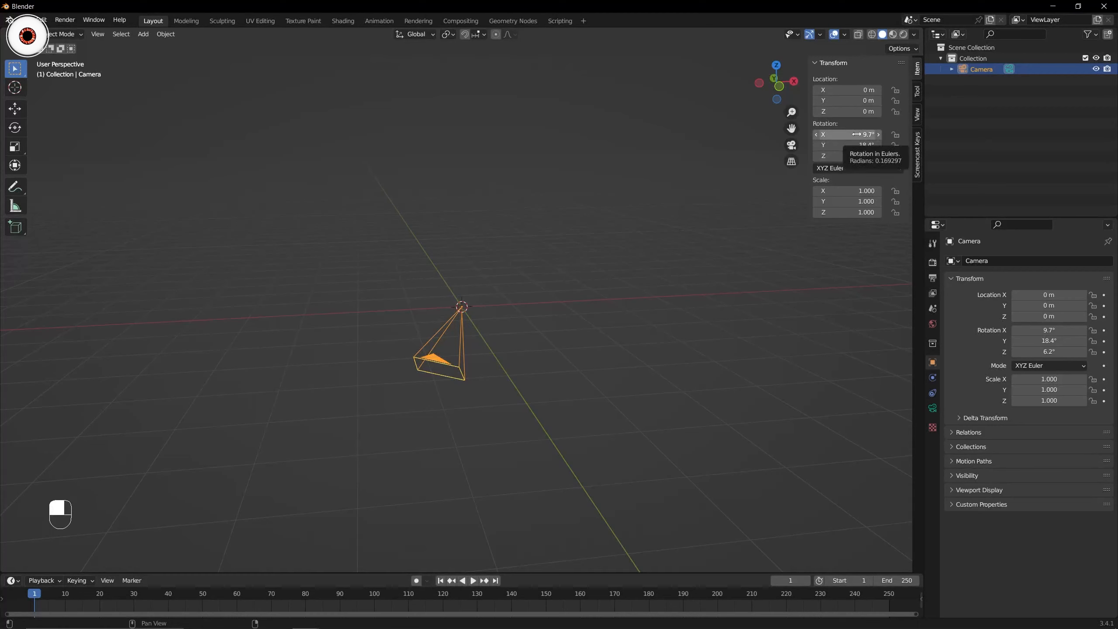
drag(845, 135, 845, 156)
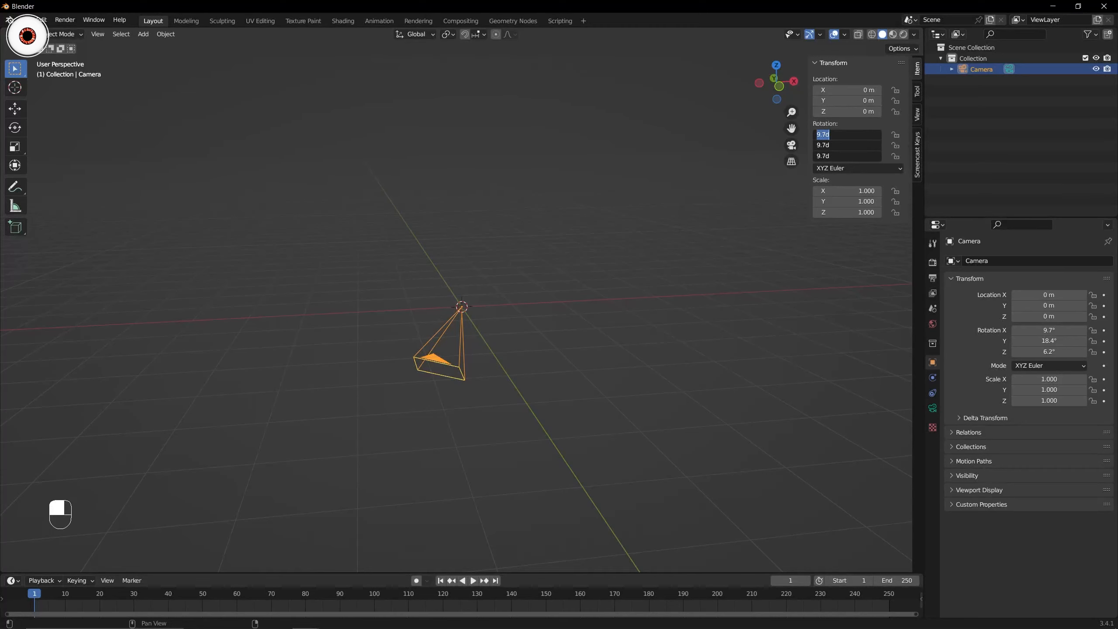
text(0)
key(Return)
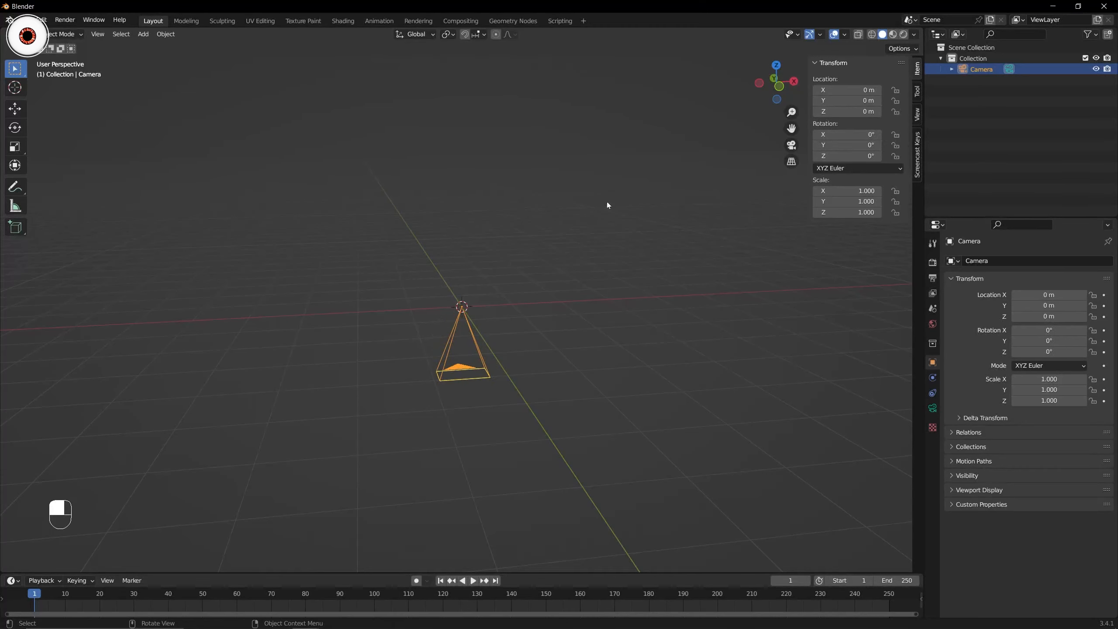
Hide the viewport sidebar and move the camera along the Y axis to about -4.84 m.
key(n)
click(570, 226)
drag(894, 87, 482, 362)
click(482, 362)
click(15, 110)
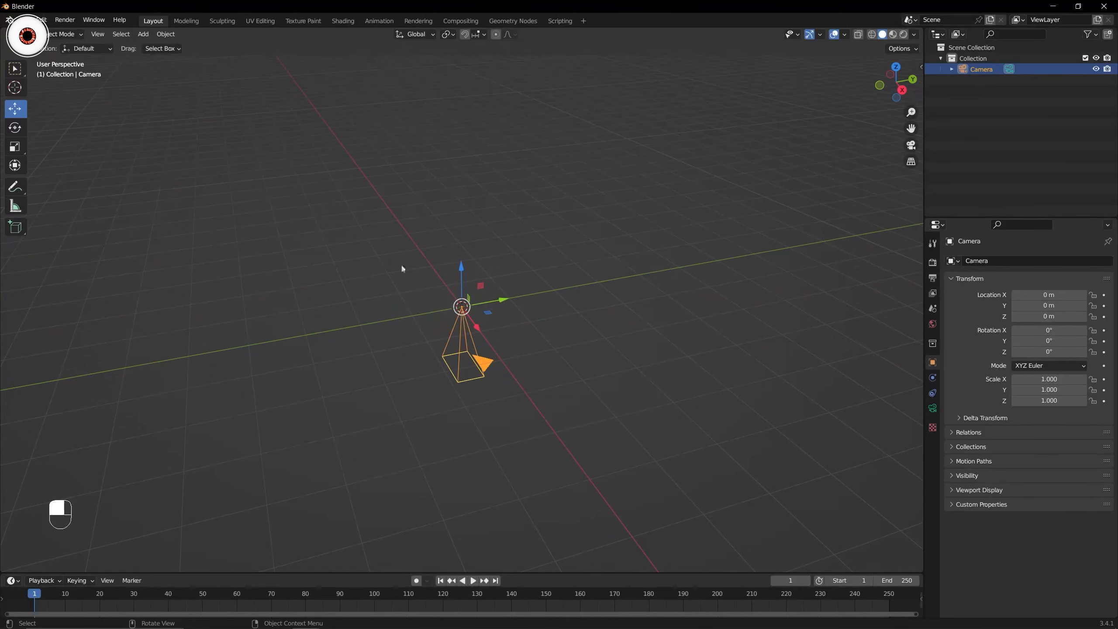
drag(502, 301, 234, 351)
Rotate the camera to about 87.1° around X, raise it to about 1.91 m in Z, and deselect it.
middle_drag(312, 313, 325, 298)
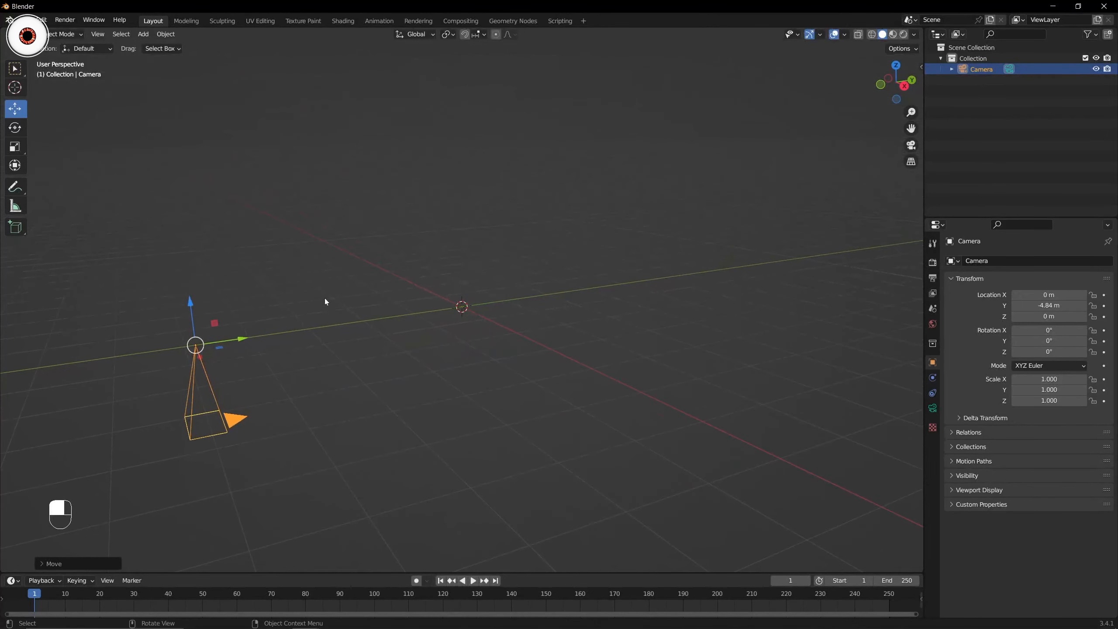
click(14, 128)
drag(180, 307, 136, 351)
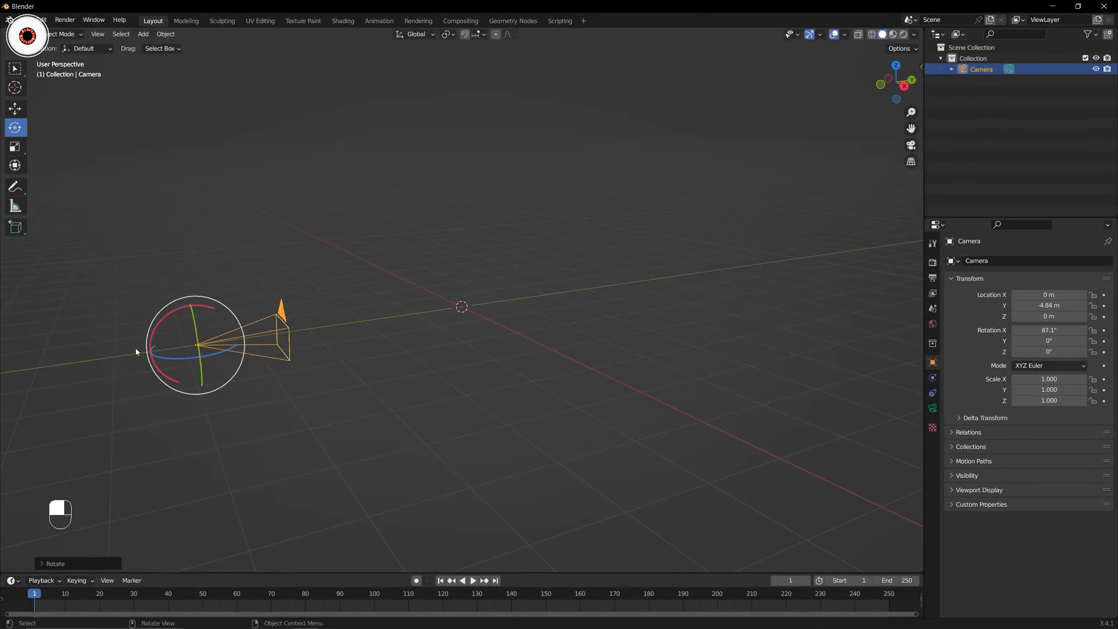
click(15, 110)
drag(187, 309, 166, 185)
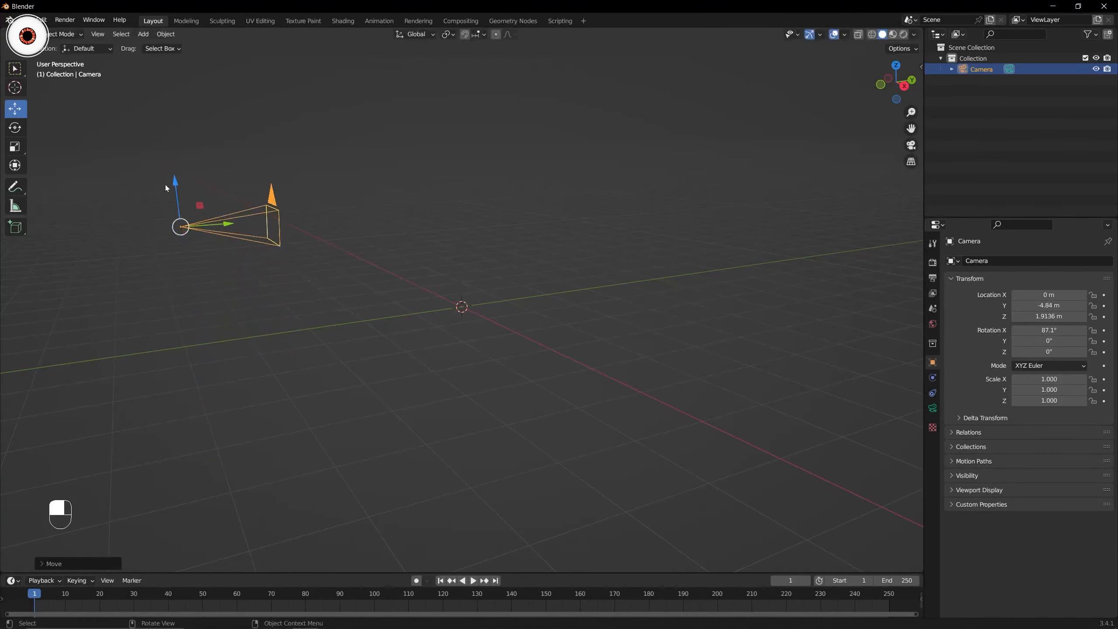
middle_drag(281, 168, 433, 187)
click(435, 190)
key(ctrl+s)
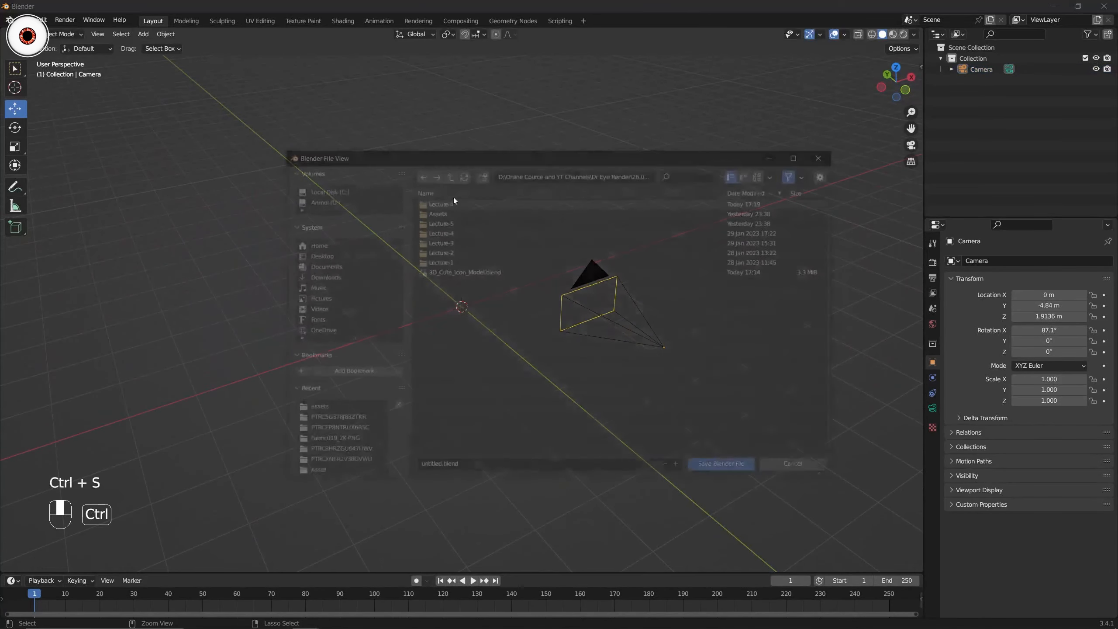
click(828, 154)
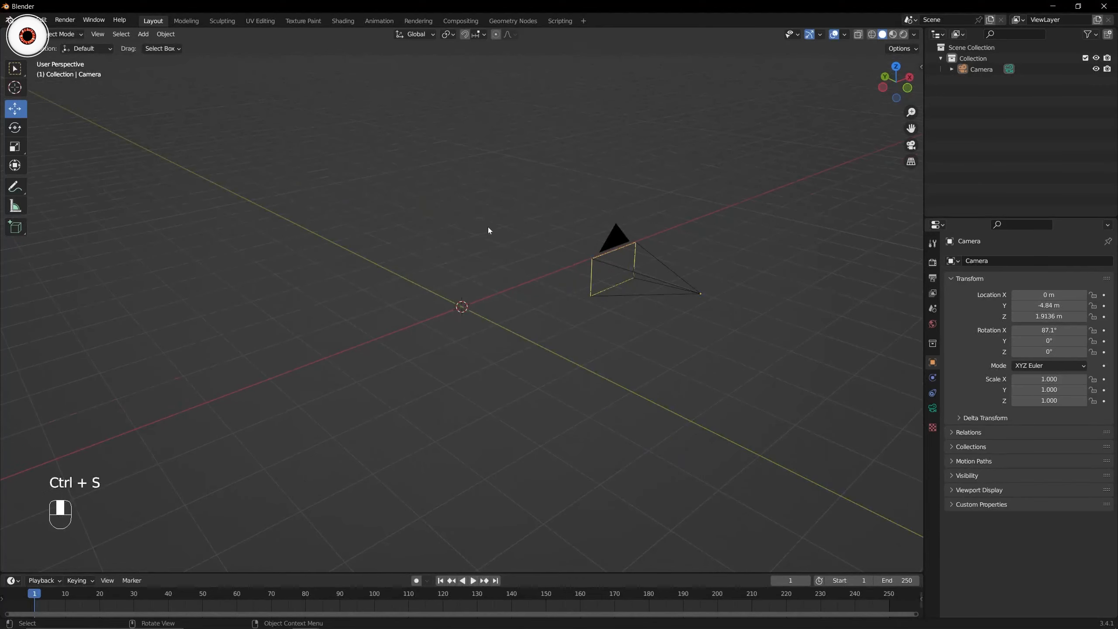
Add a cube at the world origin, scale it uniformly to about 0.489, and deselect it.
key(shift+a)
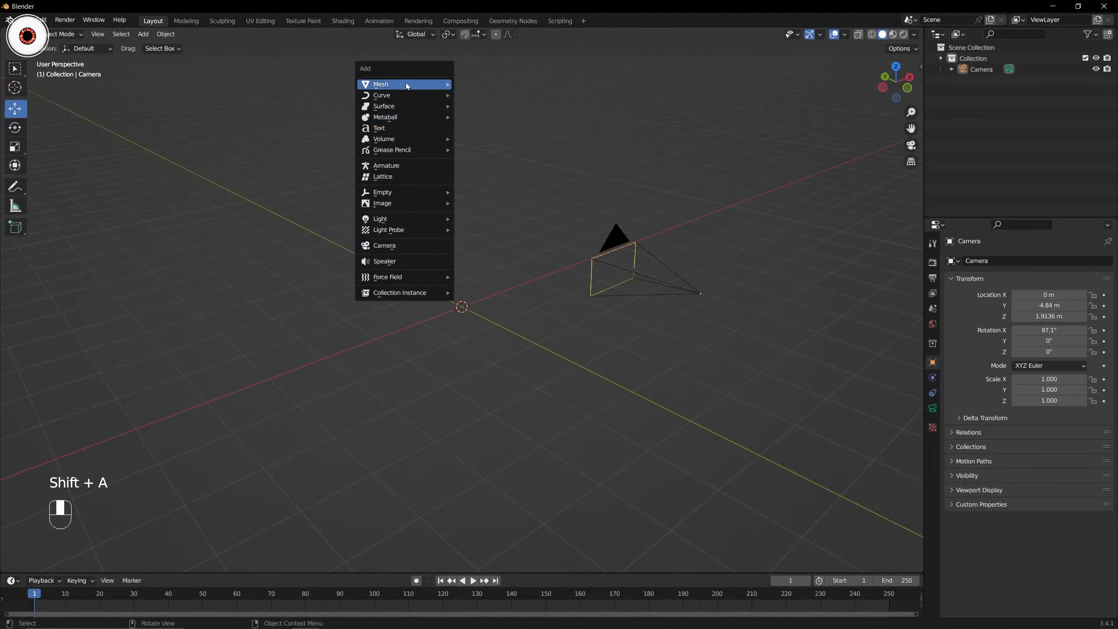
mouse_move(419, 85)
click(486, 94)
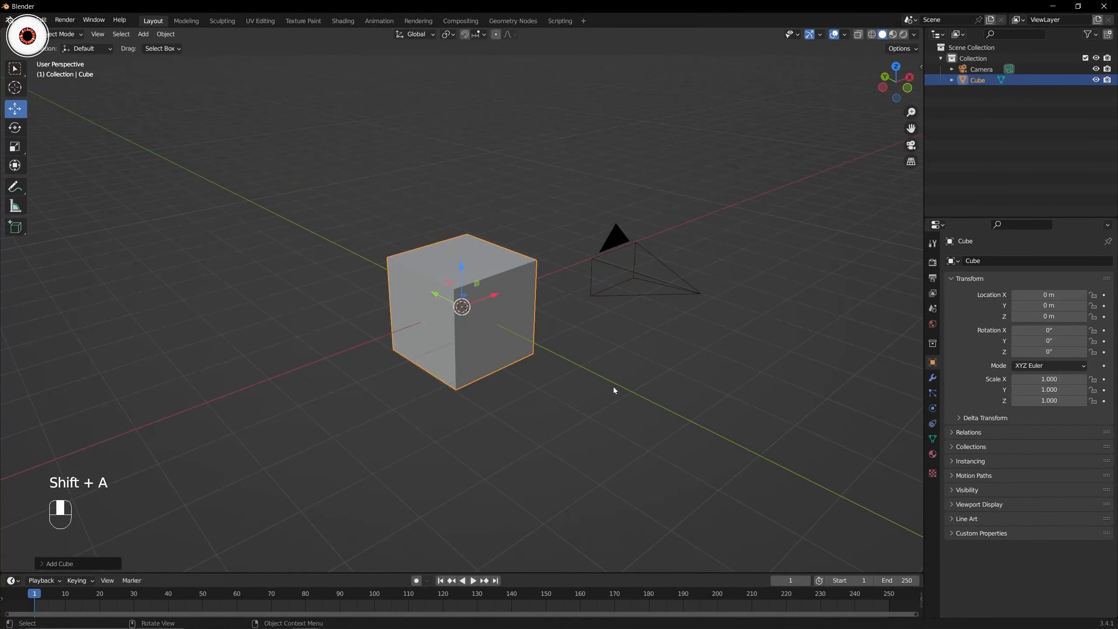
key(s)
click(531, 352)
middle_drag(530, 351, 556, 262)
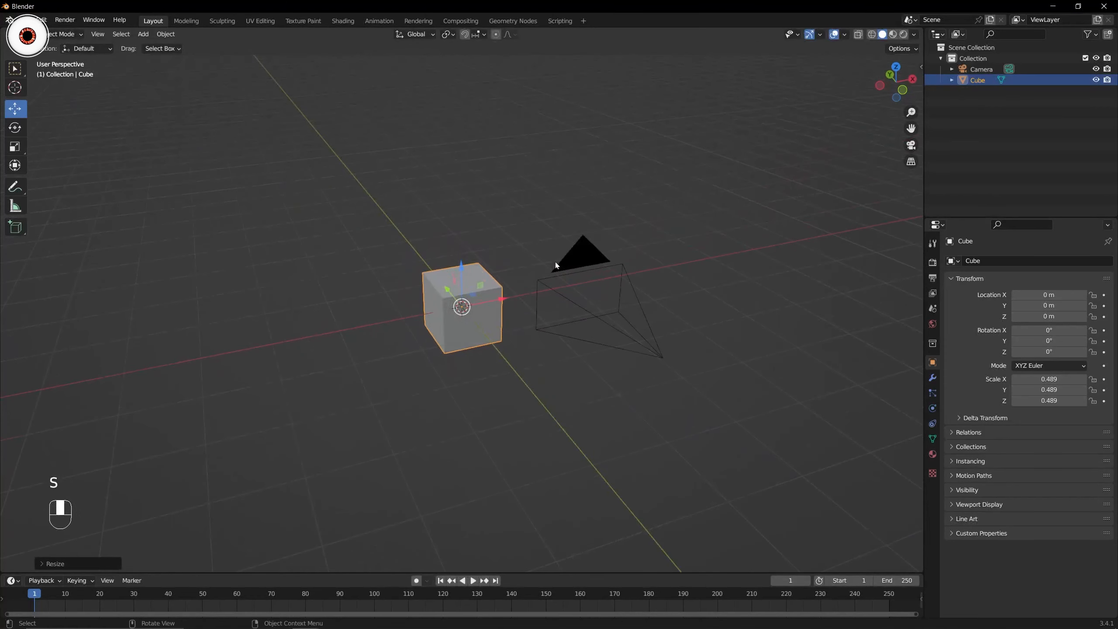
mouse_move(622, 219)
middle_down()
mouse_move(650, 210)
mouse_move(621, 214)
middle_up()
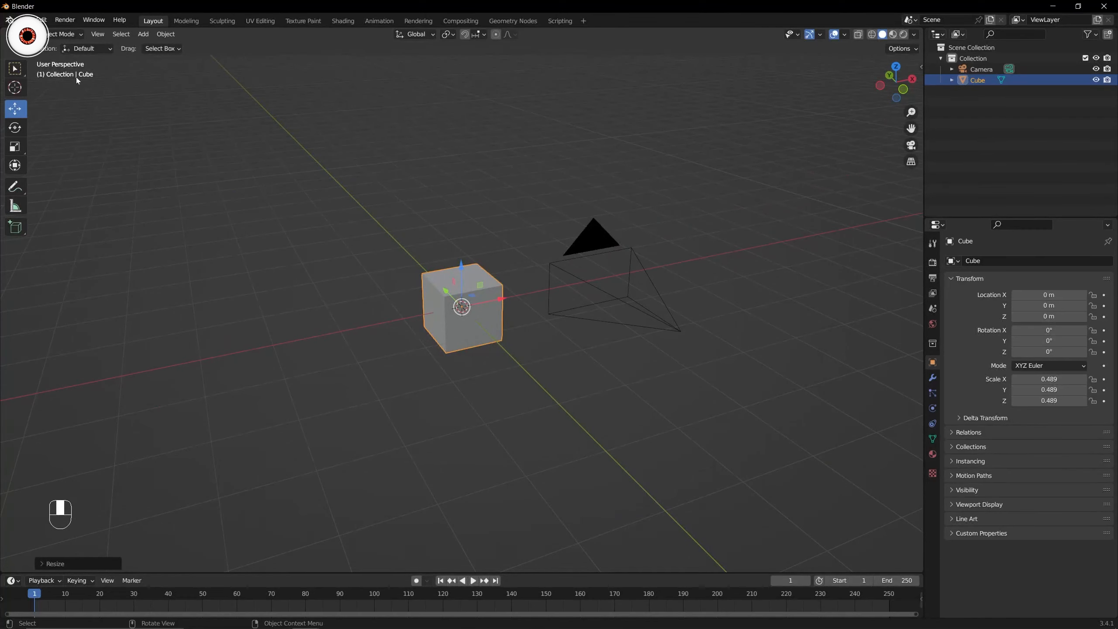
middle_drag(76, 77, 427, 209)
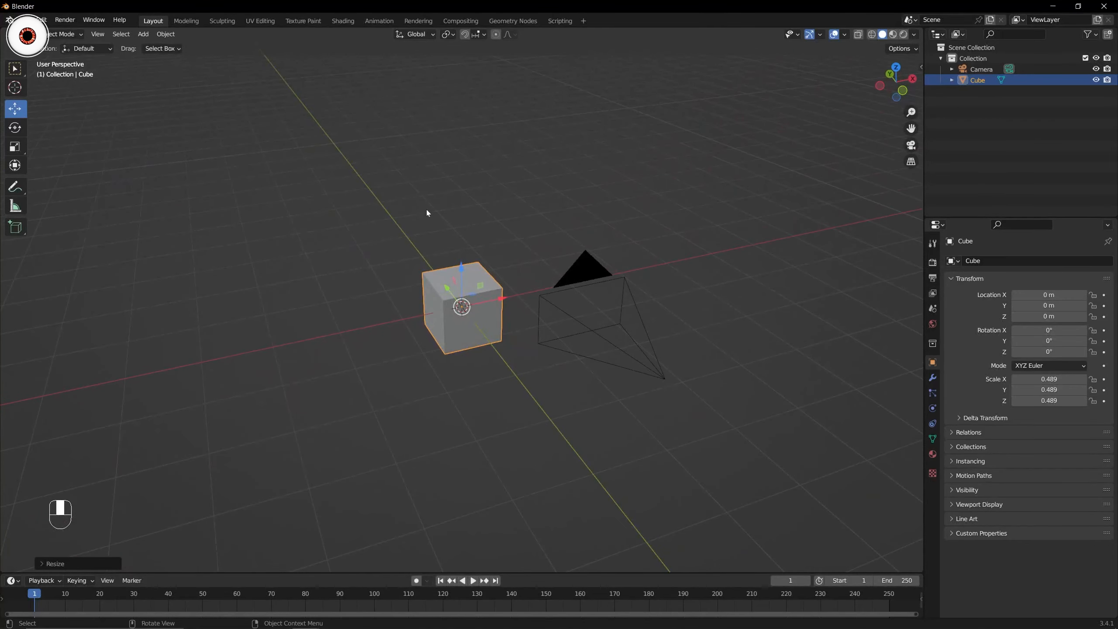
click(426, 209)
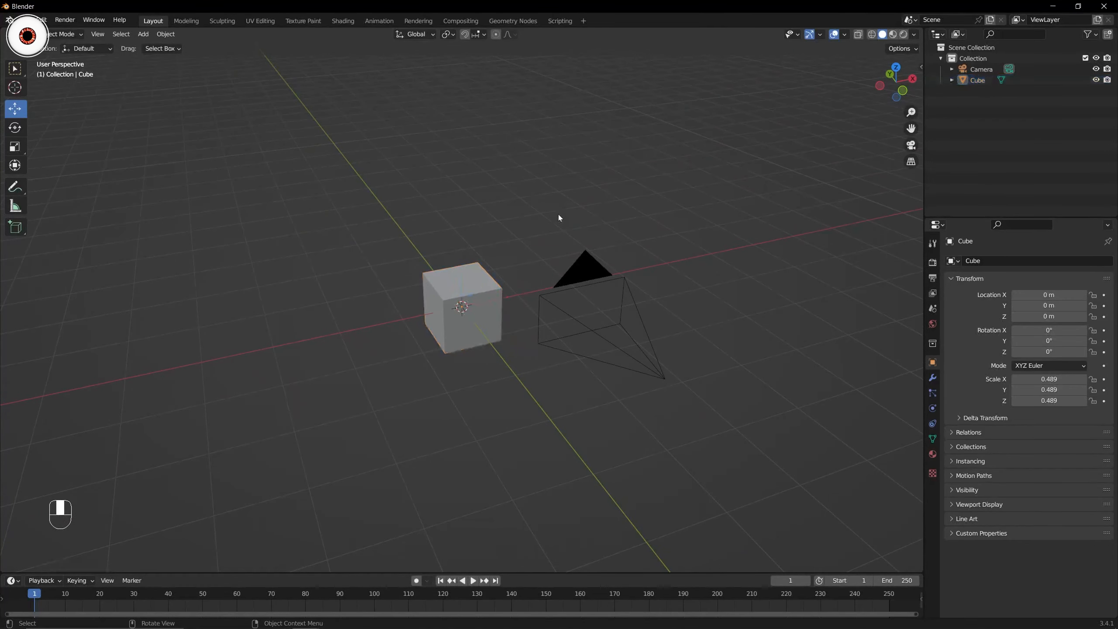
Select the camera and compare what its camera view frames with the perspective view of the scene.
click(584, 263)
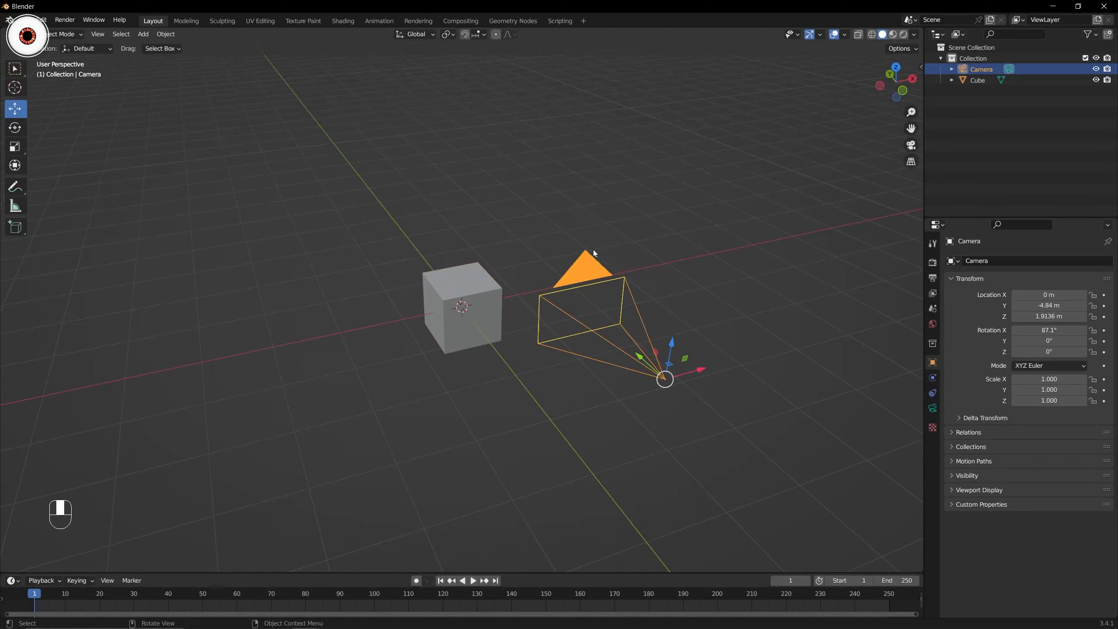
key(KP_0)
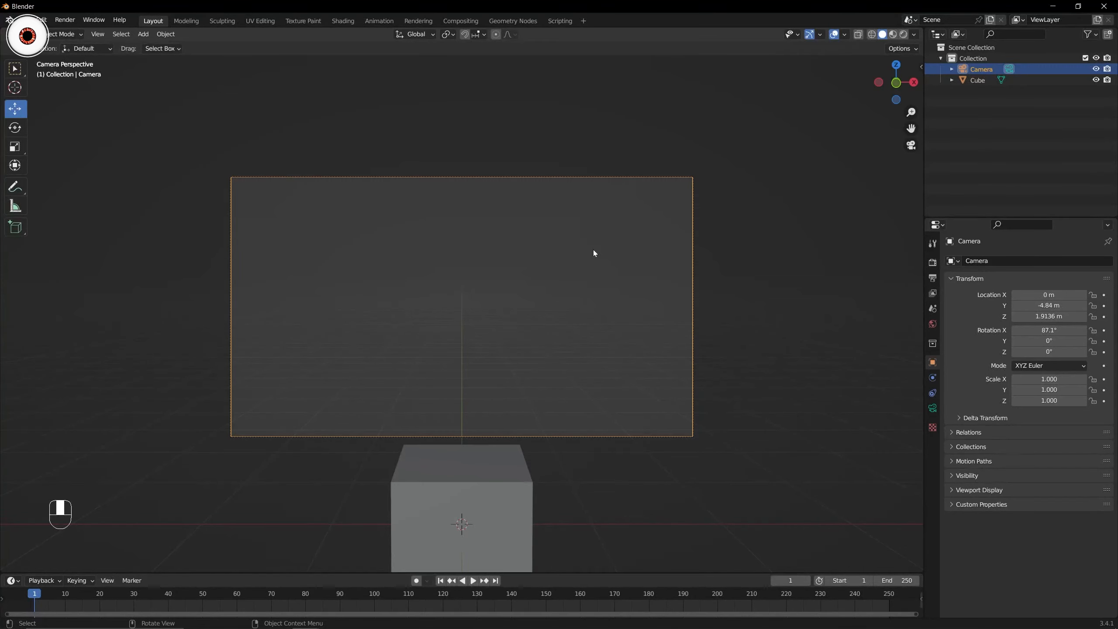
key(KP_0)
key(KP_0)
key(KP_0)
key(KP_0)
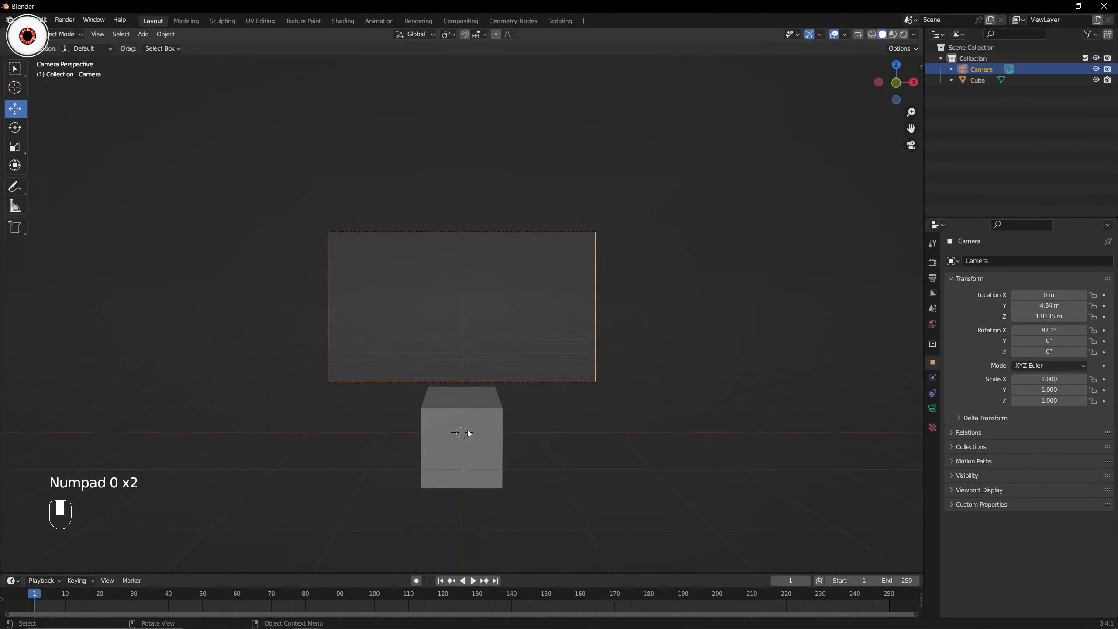
key(KP_0)
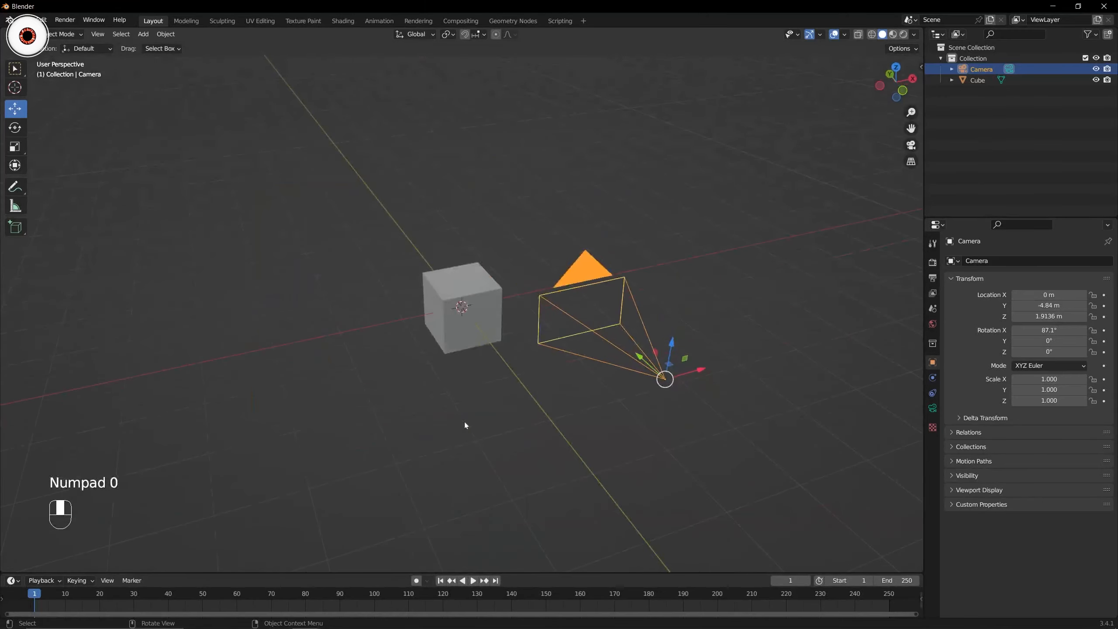
key(KP_0)
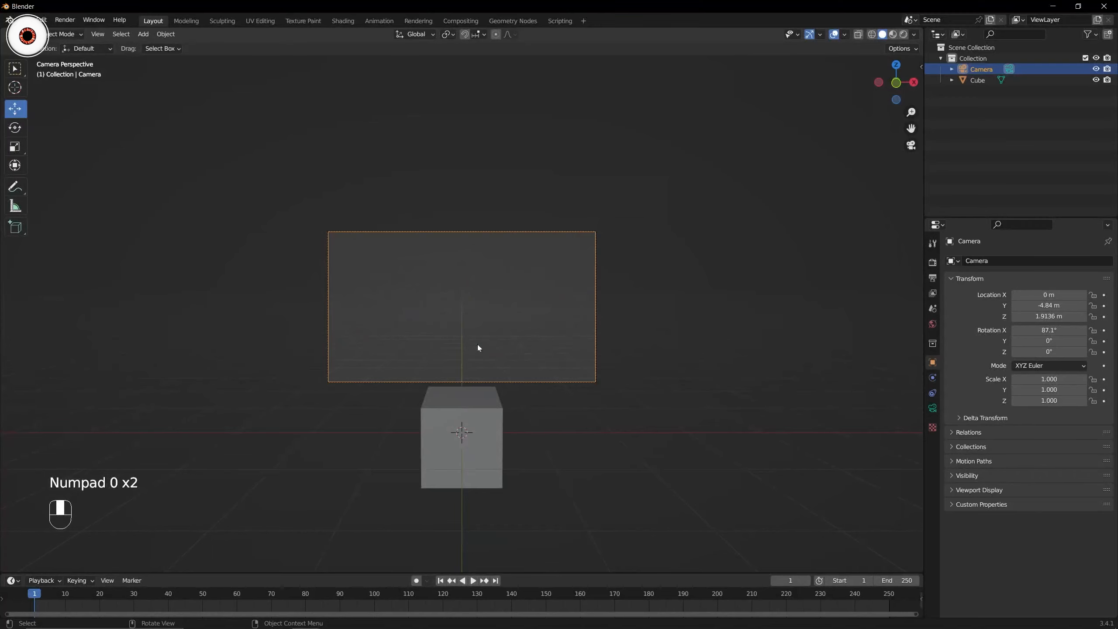
key(KP_0)
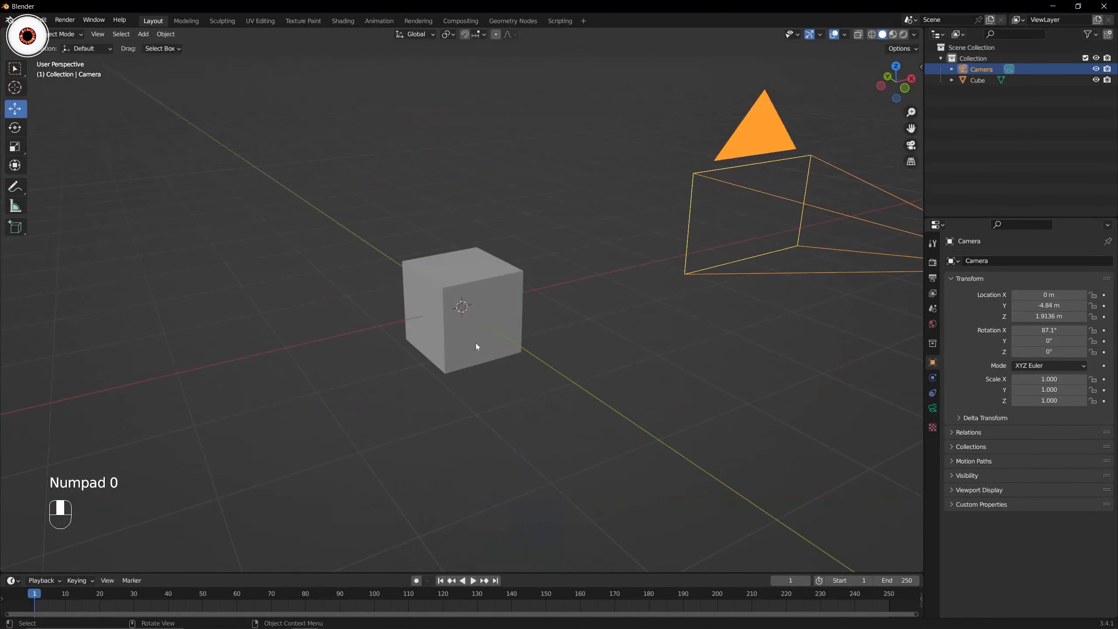
Try to centre the cube in the camera frame by raising it to about 1.64 m in Z.
click(469, 286)
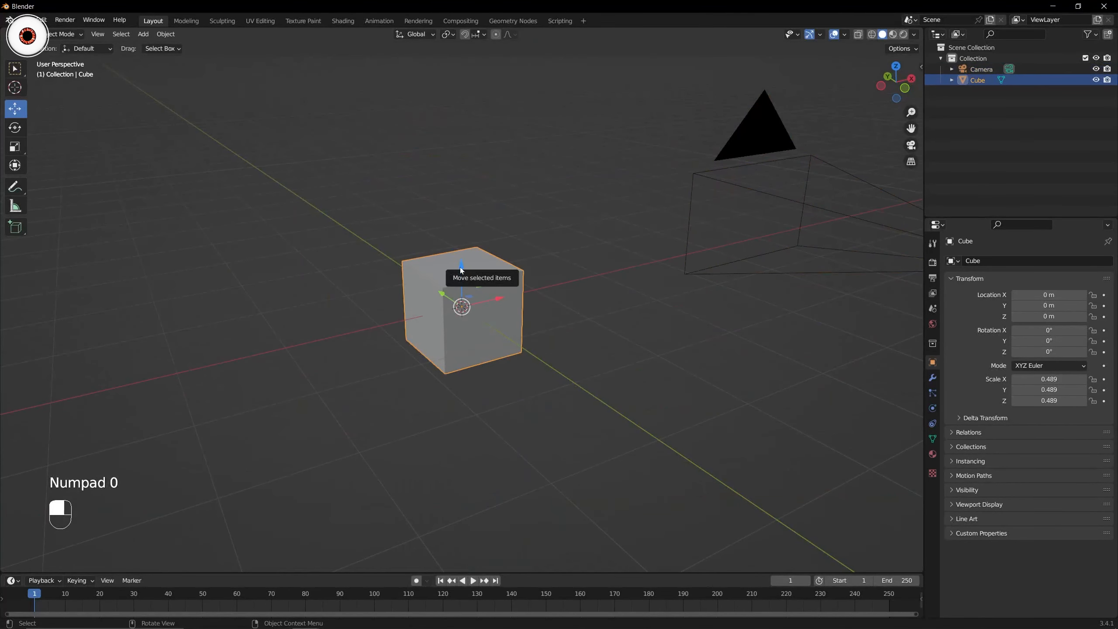
drag(462, 260, 467, 177)
key(KP_0)
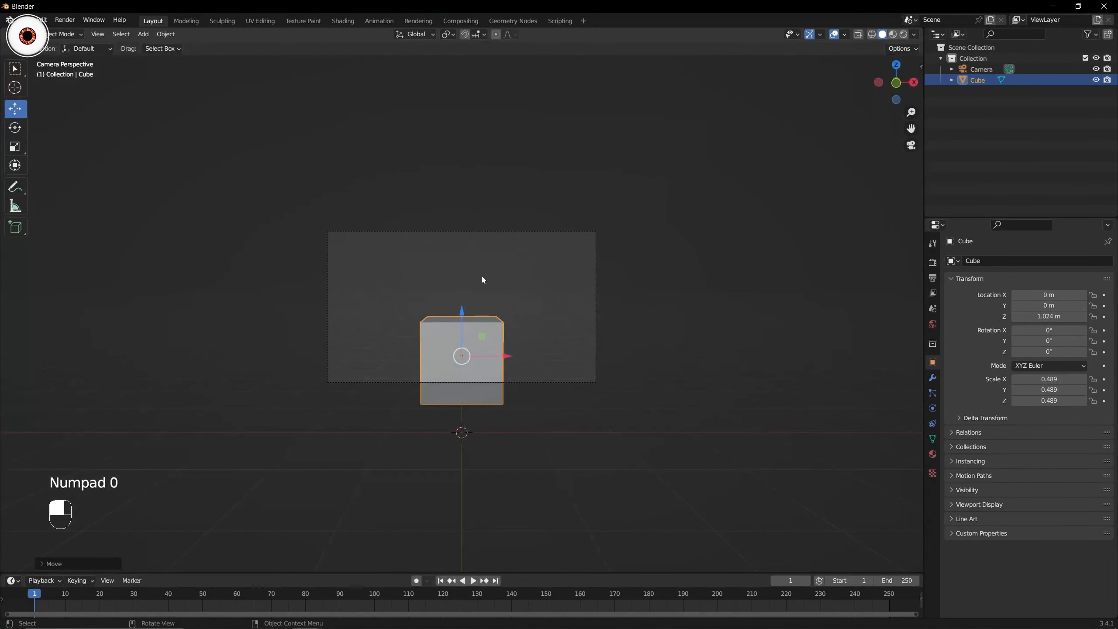
drag(461, 313, 461, 264)
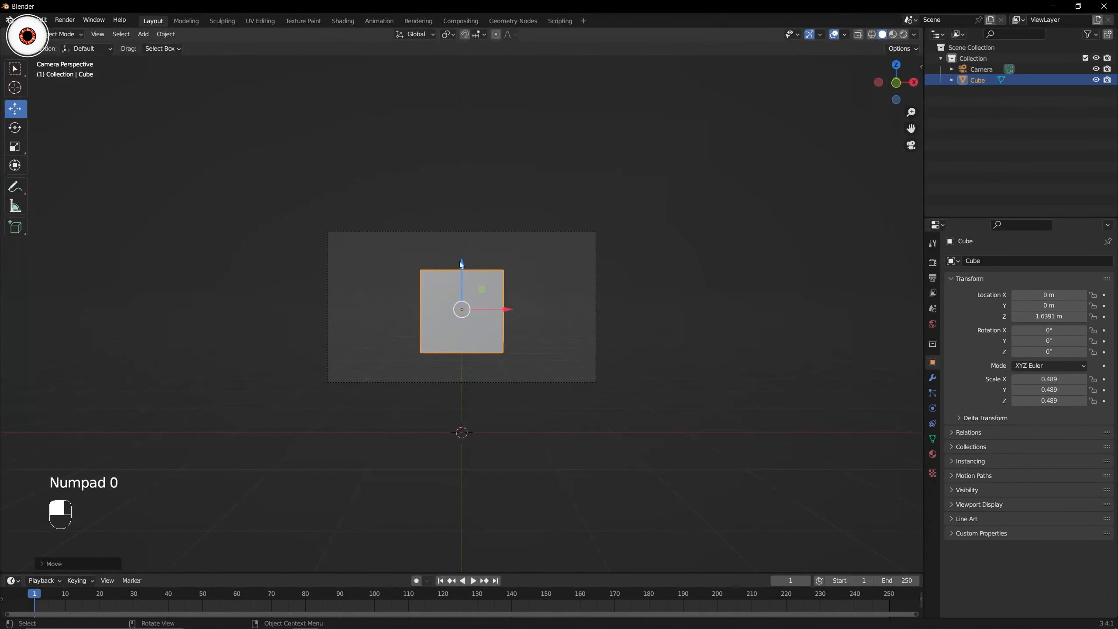
Undo the cube's two upward moves and its selection.
key(ctrl+z)
key(ctrl+z)
key(ctrl+z)
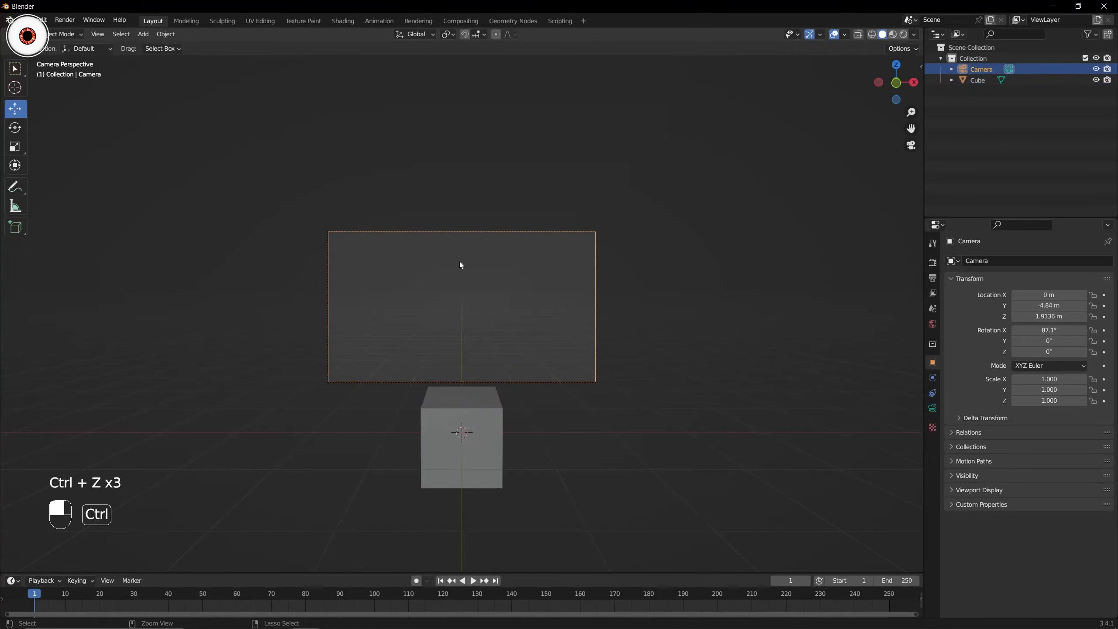
Try lowering the camera to about 0.35 m in Z and check how the cube is framed.
middle_drag(444, 230, 545, 252)
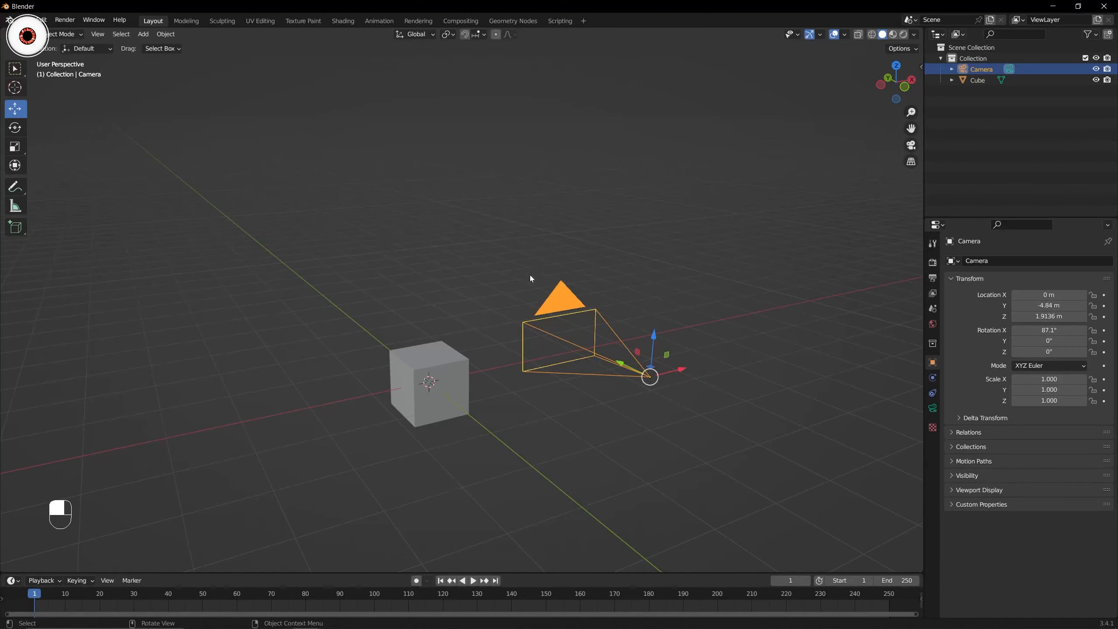
key(KP_0)
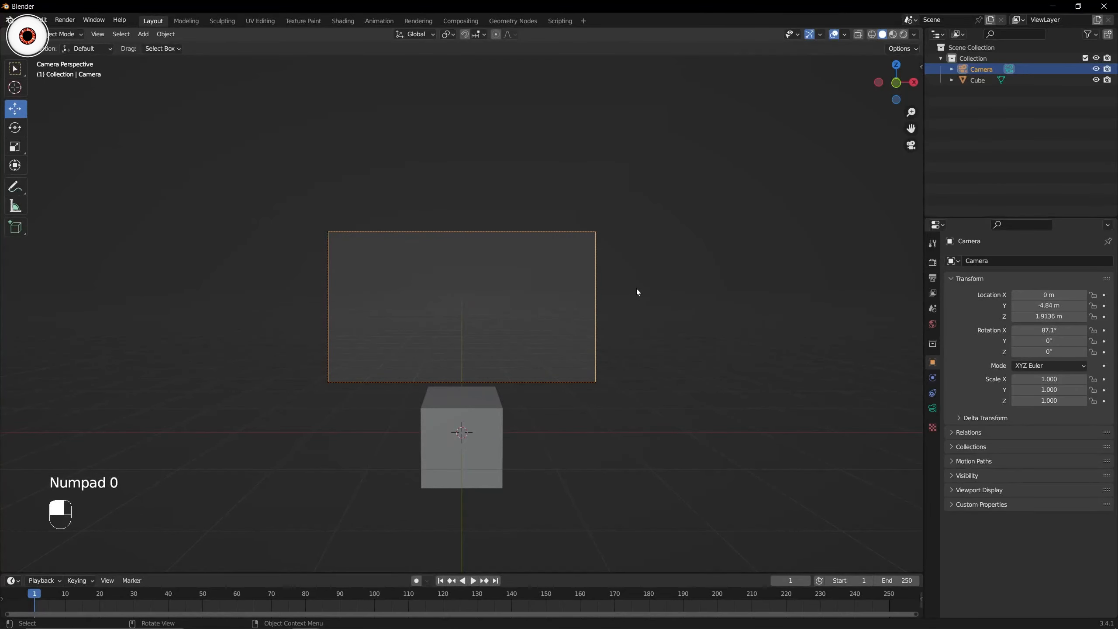
key(KP_0)
drag(510, 339, 517, 489)
key(KP_0)
key(KP_0)
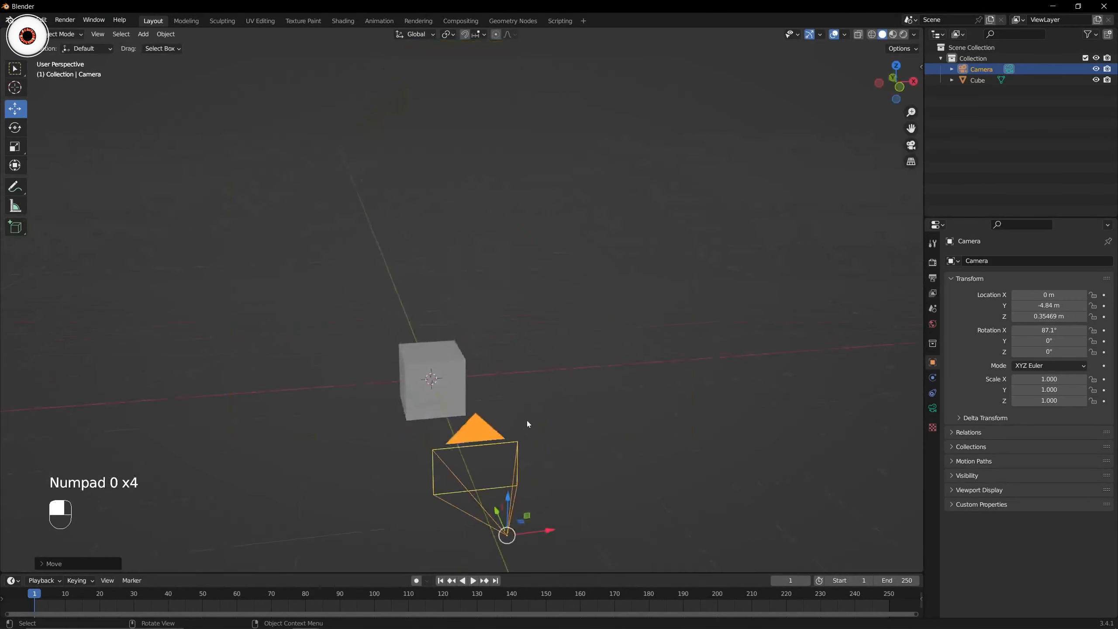
Undo the camera's downward move and check the framing through the camera view.
key(ctrl+z)
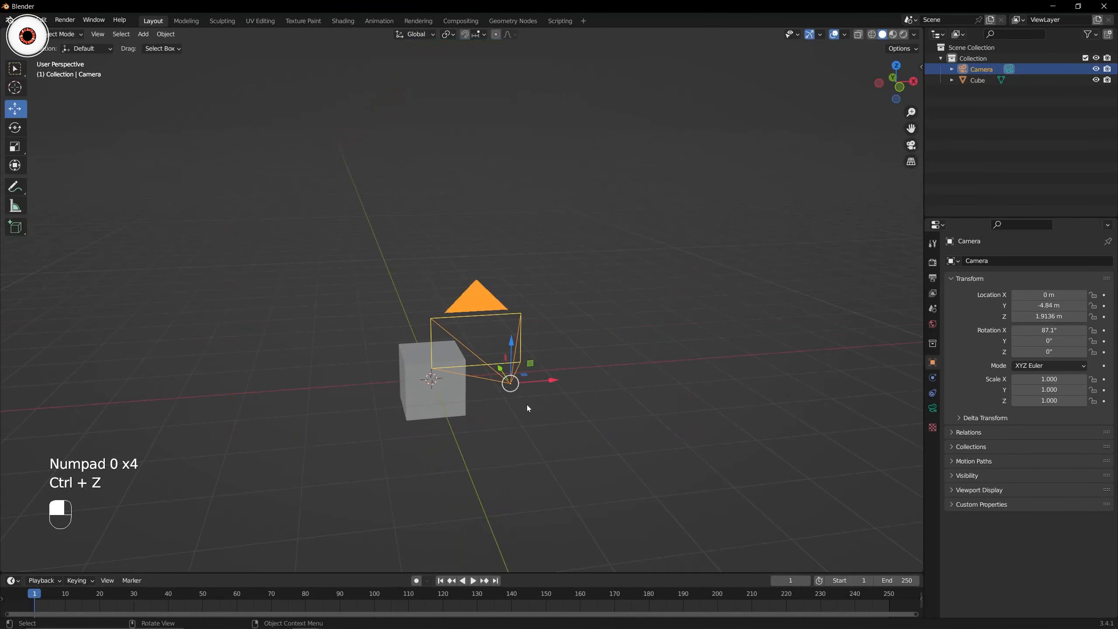
key(KP_0)
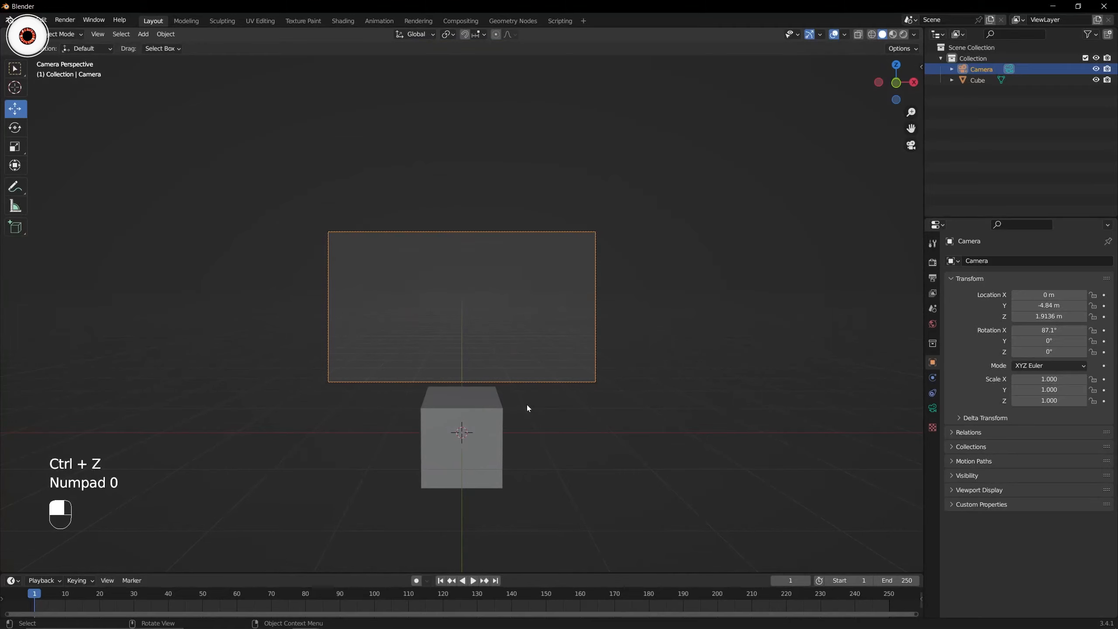
key(KP_0)
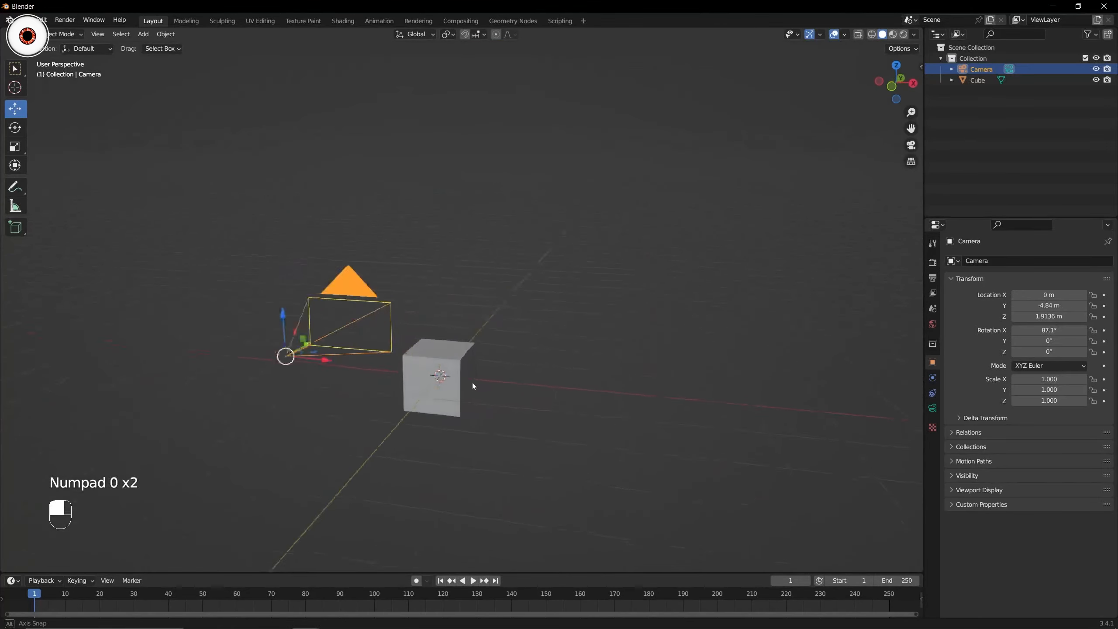
Try tilting the camera down to about 66.3° of X rotation and check how the cube is framed.
drag(911, 128, 975, 127)
drag(897, 84, 889, 84)
click(16, 128)
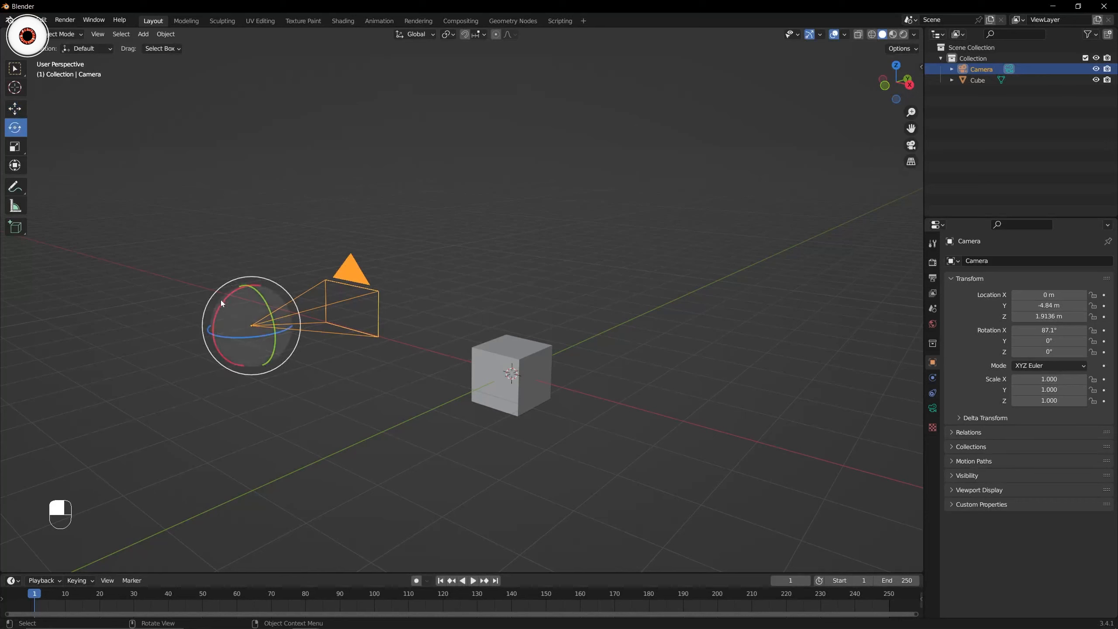
mouse_move(220, 300)
mouse_down()
mouse_move(221, 287)
mouse_move(235, 291)
mouse_move(226, 303)
mouse_up()
key(ctrl+z)
key(KP_0)
key(KP_0)
key(KP_0)
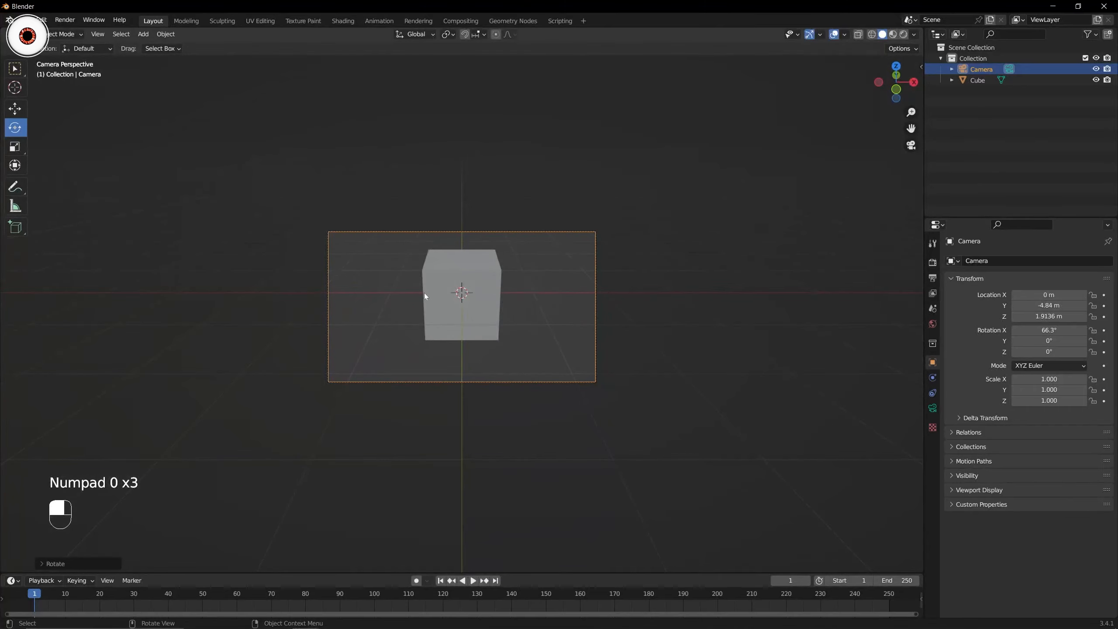
scroll(489, 274, up, 3)
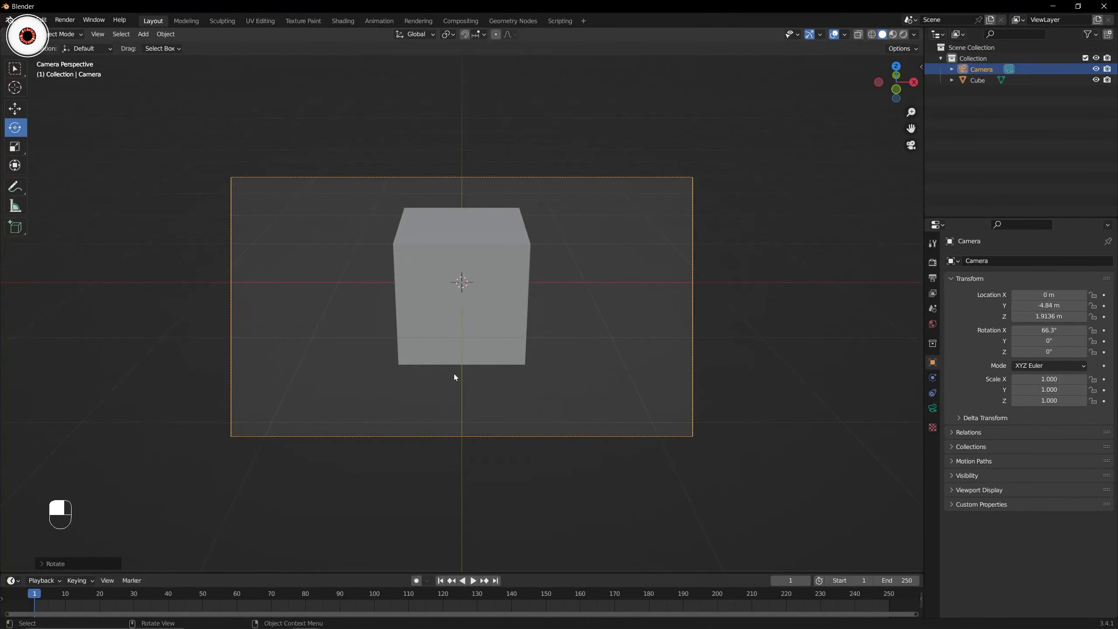
key(KP_0)
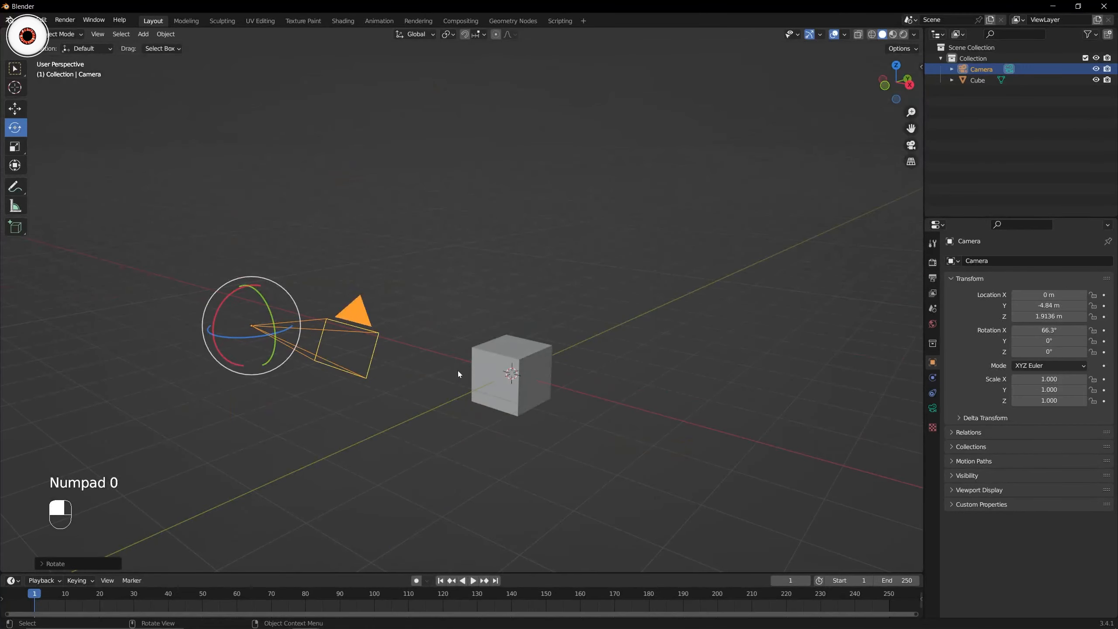
Undo the camera's tilt and switch back to the Select Box tool.
key(ctrl+z)
key(ctrl+z)
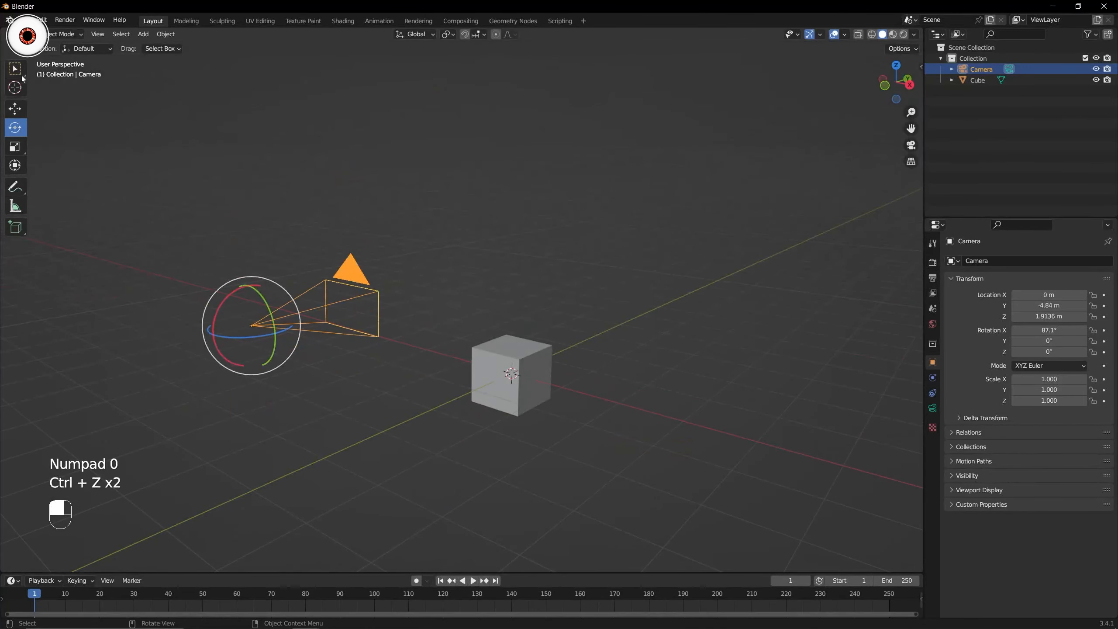
click(23, 75)
middle_drag(377, 244, 399, 252)
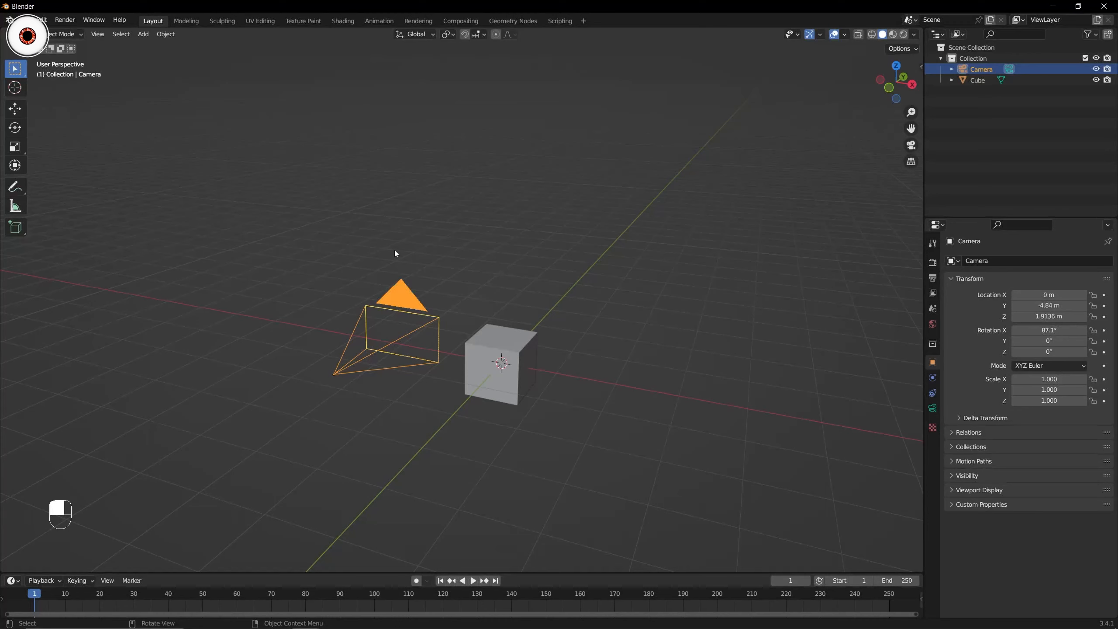
Show the viewport's View Lock settings with the camera selected, widened so that their option names are fully readable.
key(n)
key(n)
key(n)
key(n)
key(n)
click(453, 282)
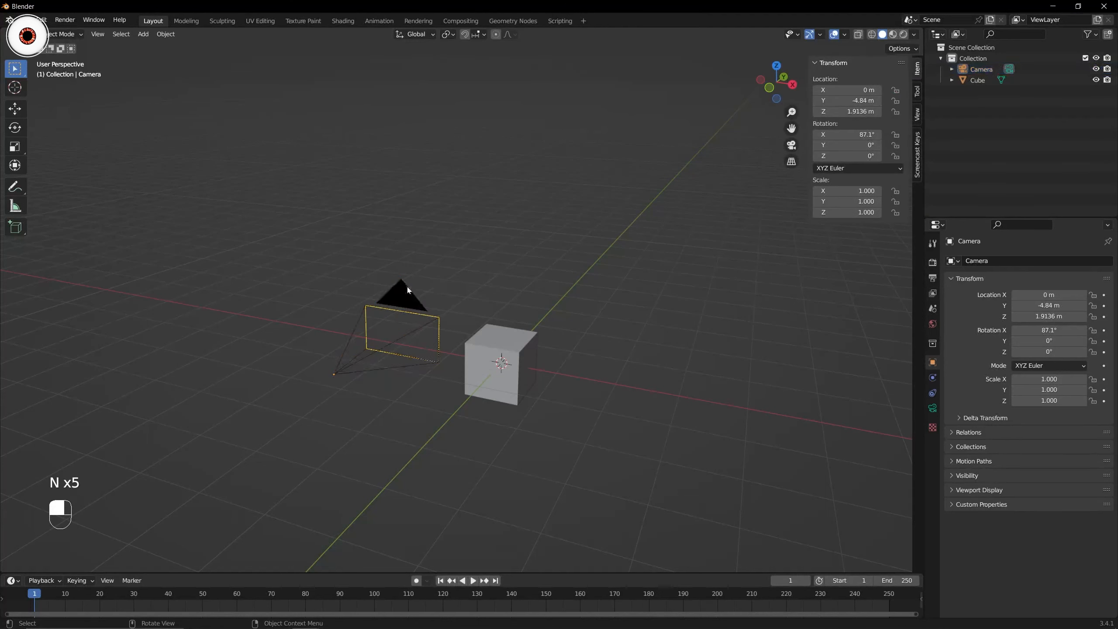
click(407, 290)
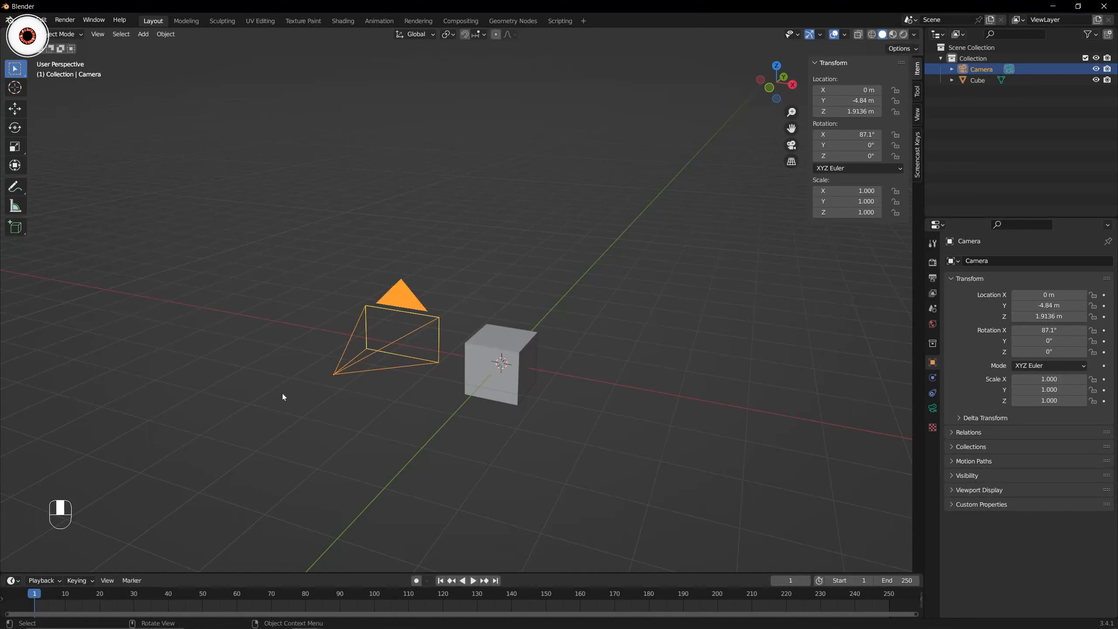
click(918, 115)
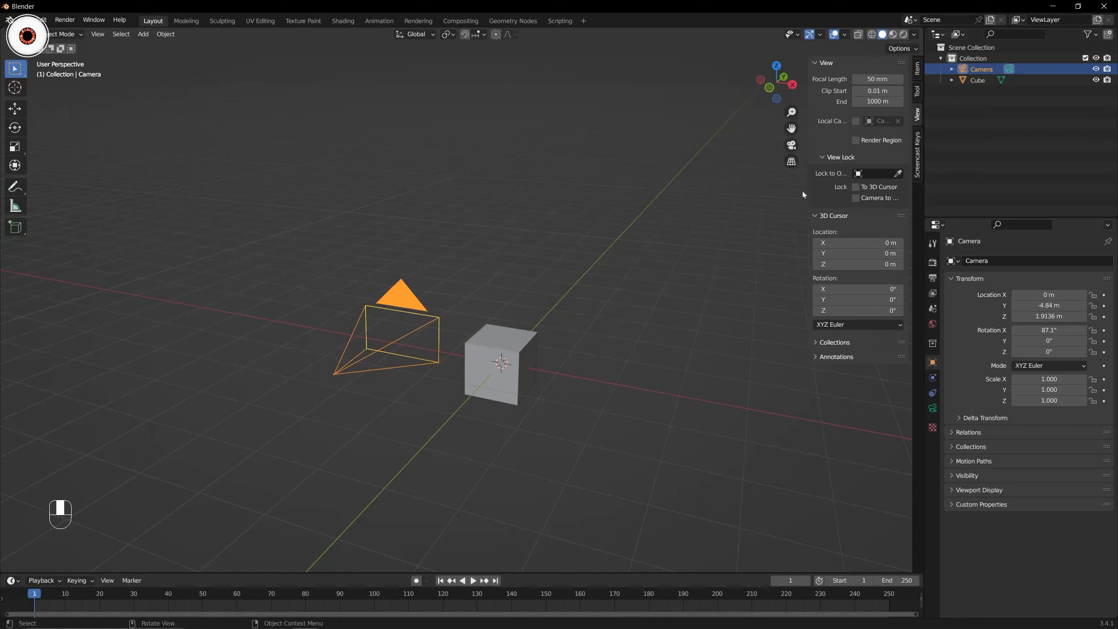
drag(808, 191, 759, 192)
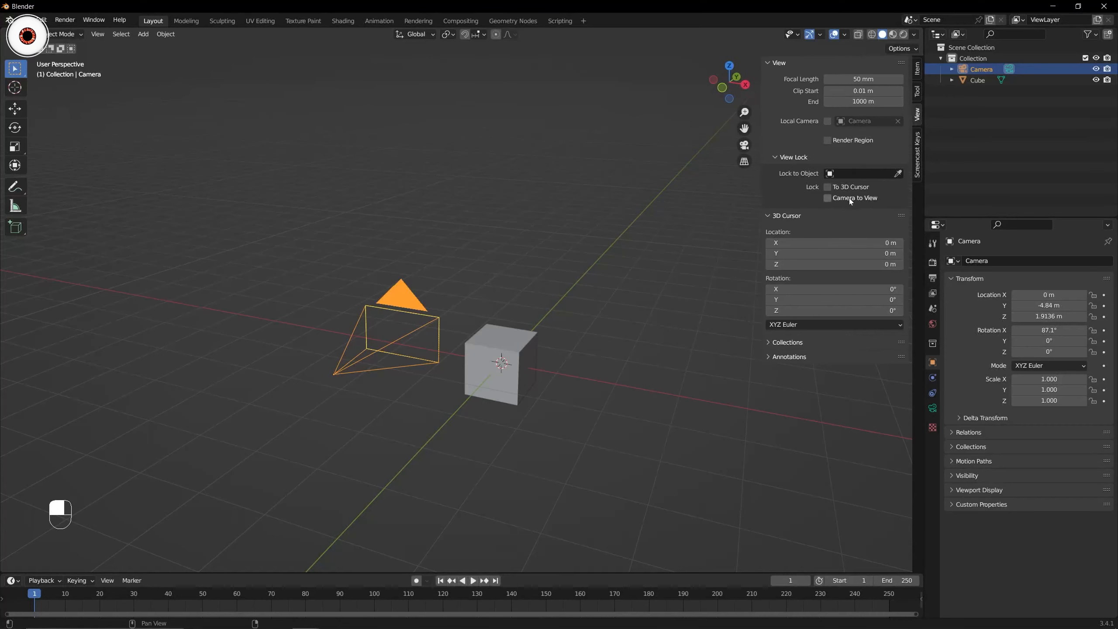
In the camera view, shift the camera to about X 0.04 m, Z 1.76 m using a temporary Camera to View lock.
click(579, 176)
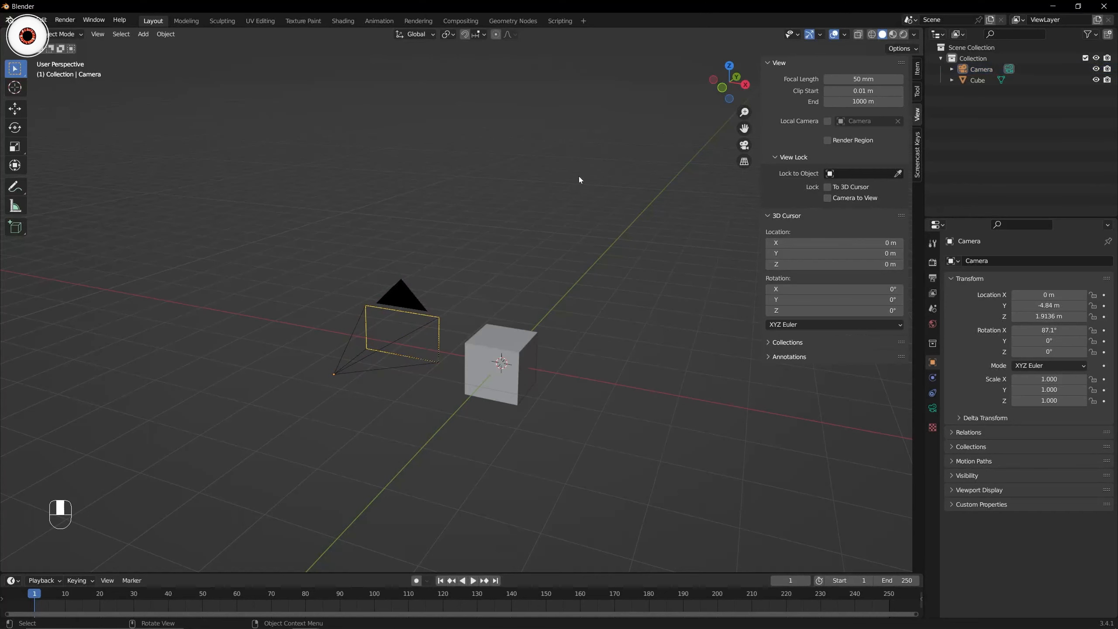
click(413, 284)
key(KP_0)
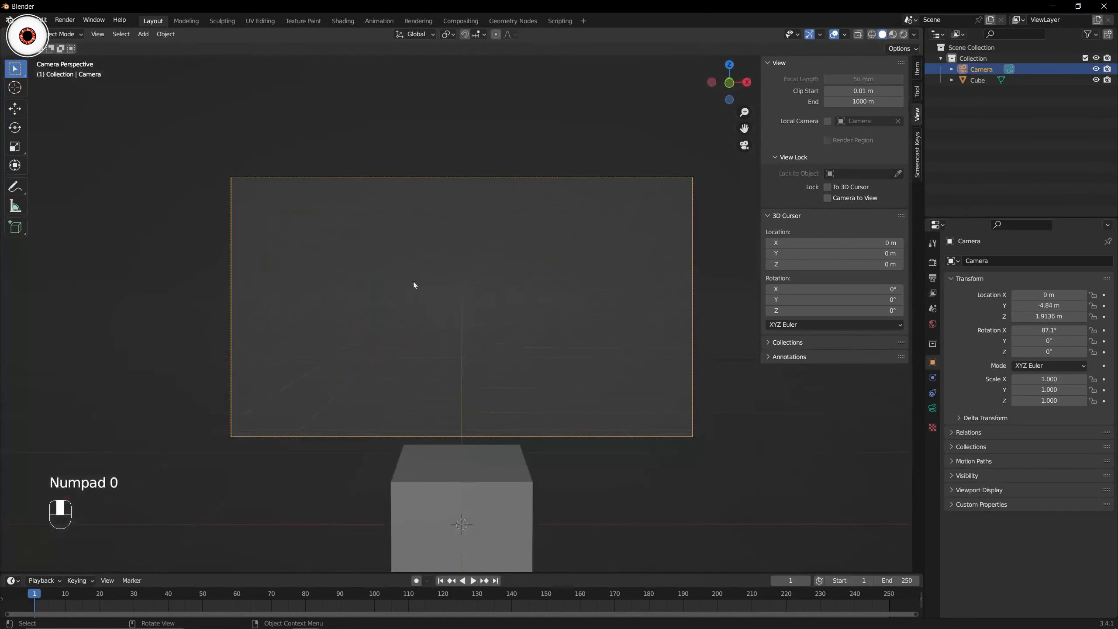
click(828, 198)
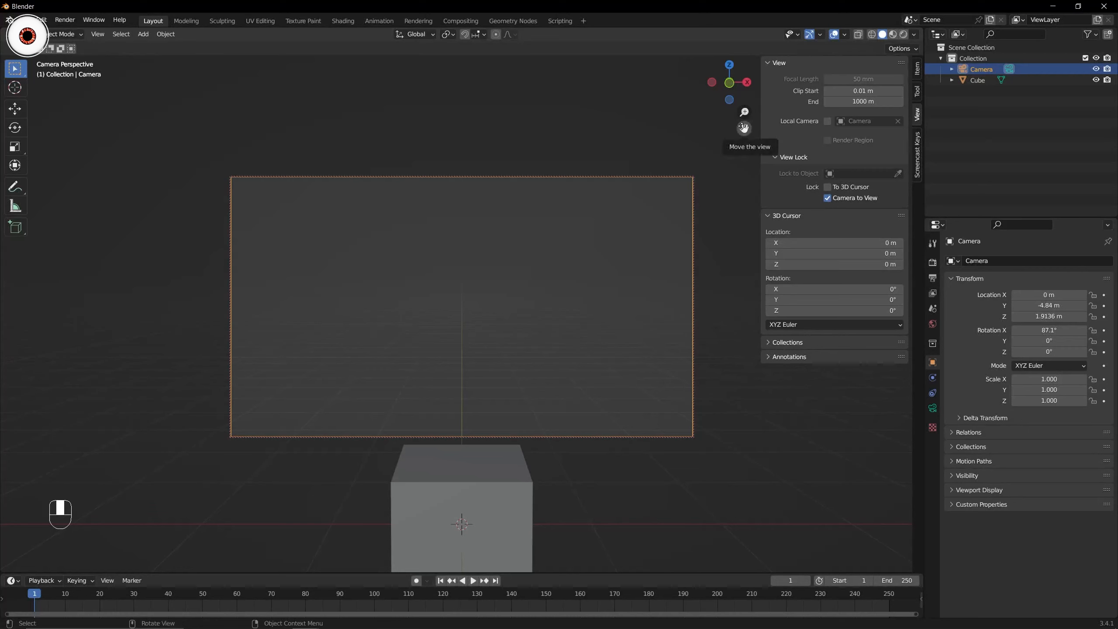
mouse_move(744, 128)
mouse_down()
mouse_move(740, 113)
mouse_move(744, 128)
mouse_up()
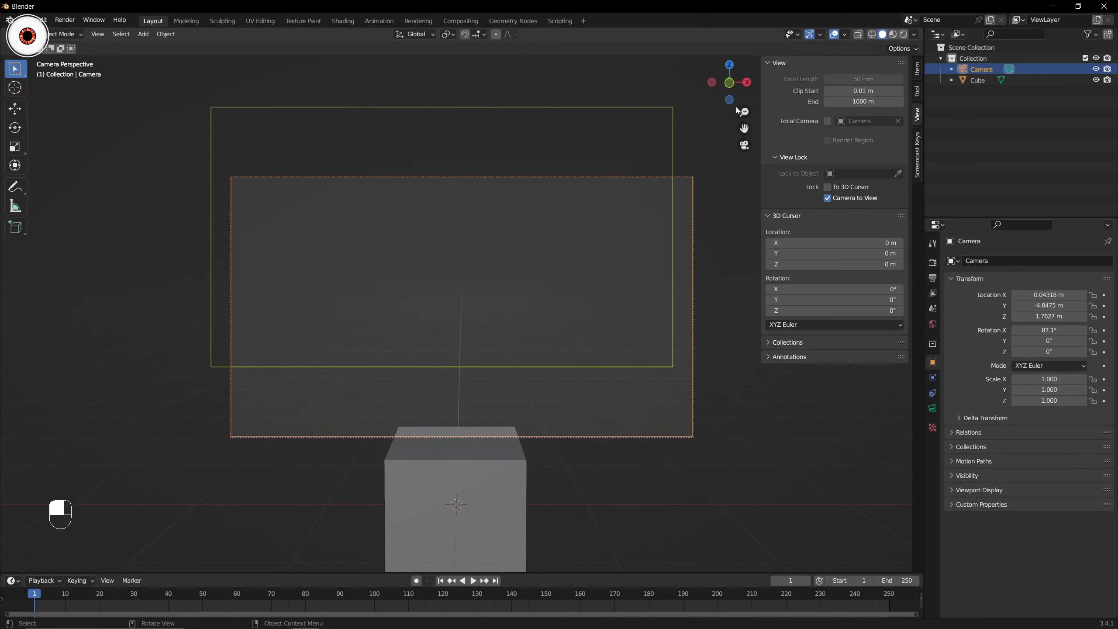
click(828, 197)
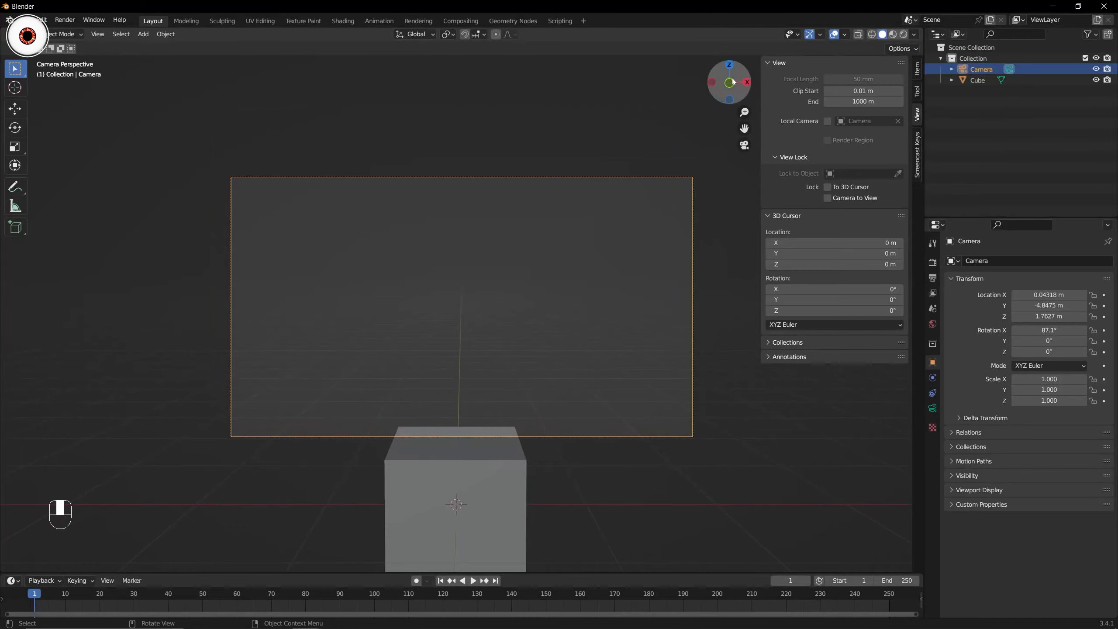
Examine how the camera view responds to orbiting and zooming while the Camera to View lock is off.
drag(727, 83, 600, 154)
drag(727, 85, 695, 81)
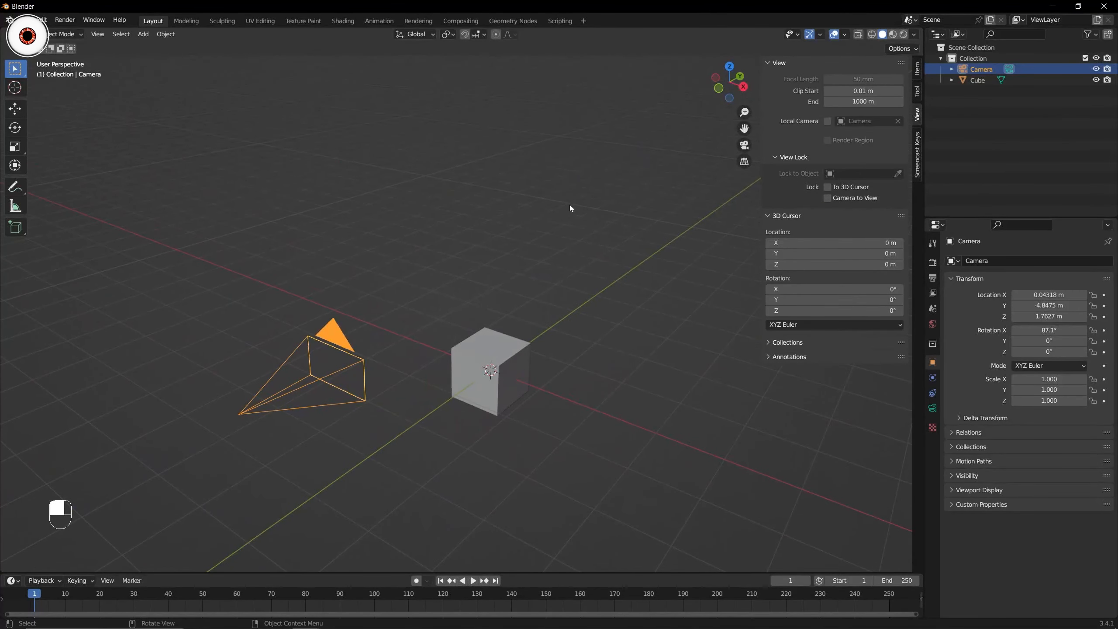
scroll(588, 249, up, 4)
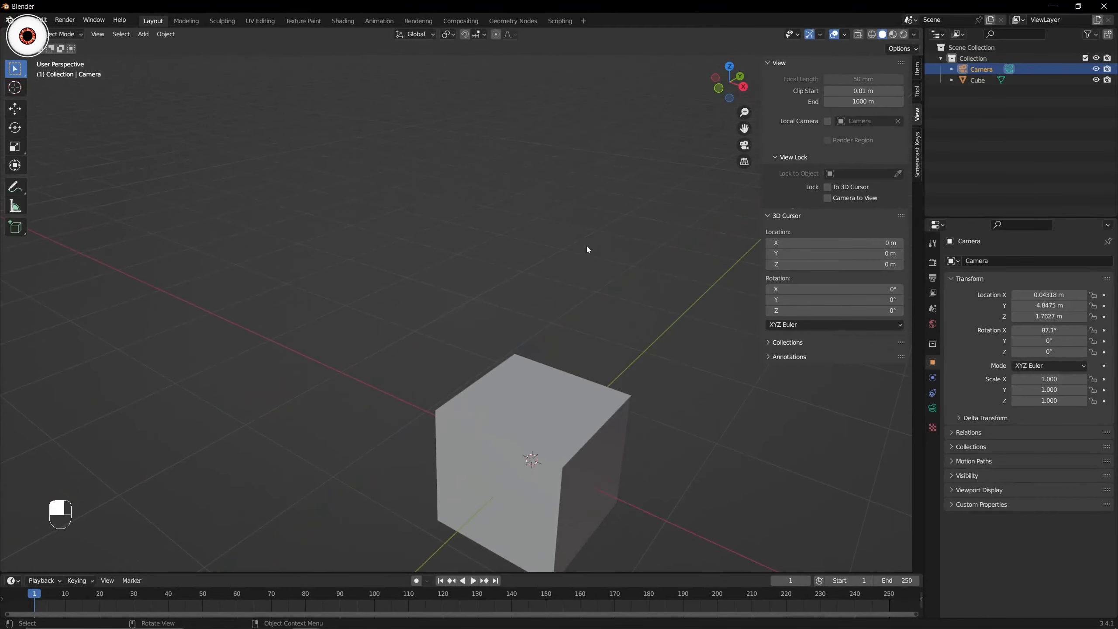
scroll(587, 250, down, 3)
mouse_move(726, 88)
mouse_down()
mouse_move(686, 90)
mouse_move(726, 84)
mouse_up()
click(618, 171)
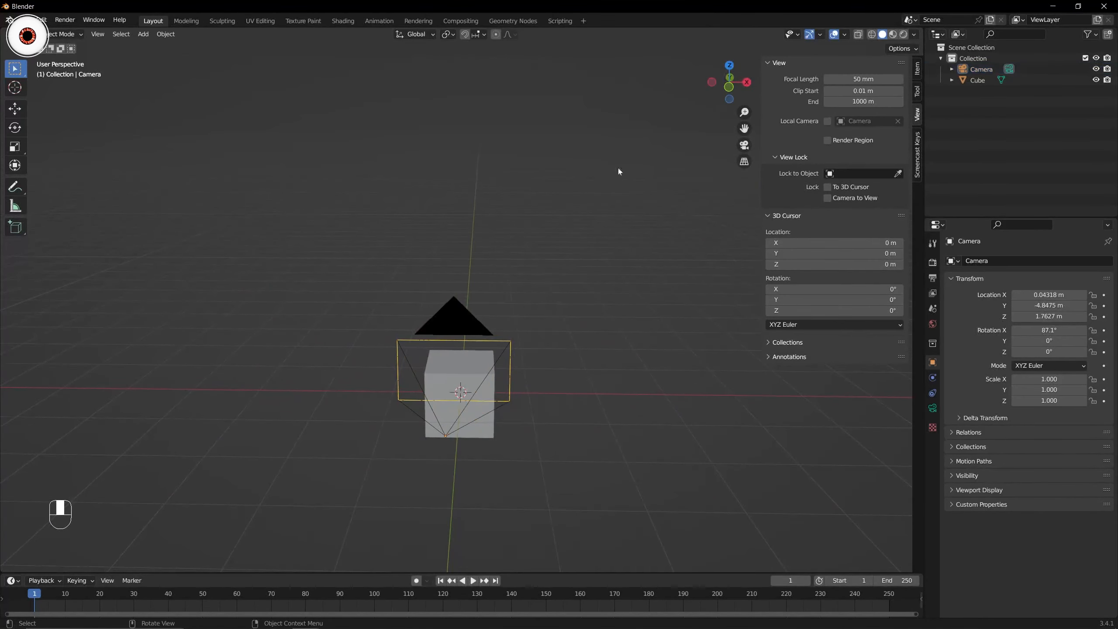
click(465, 318)
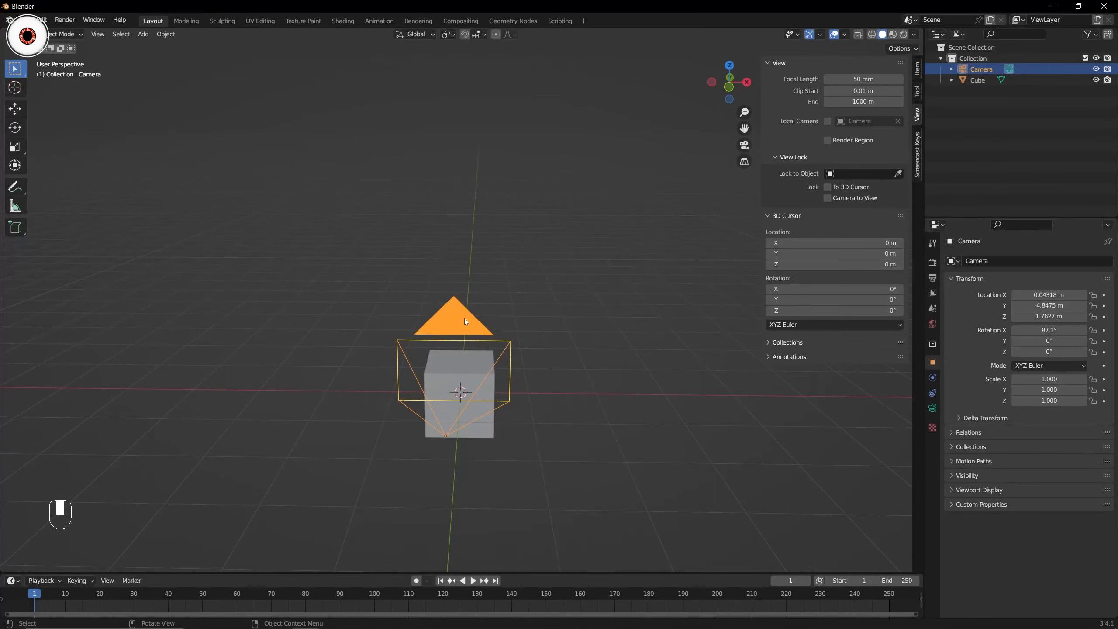
key(KP_0)
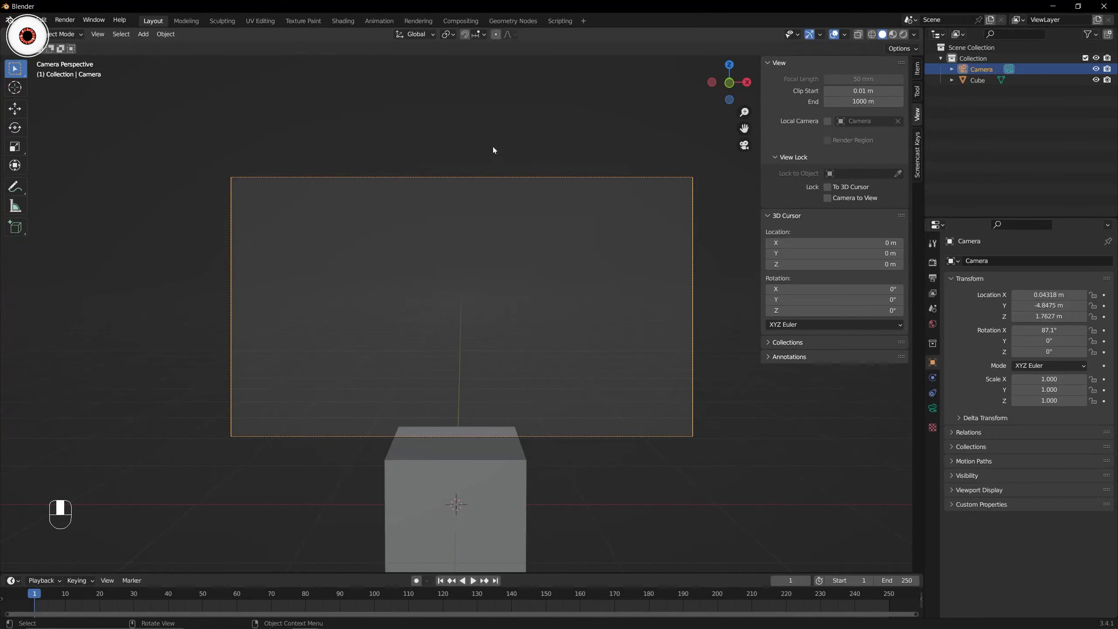
drag(729, 84, 719, 95)
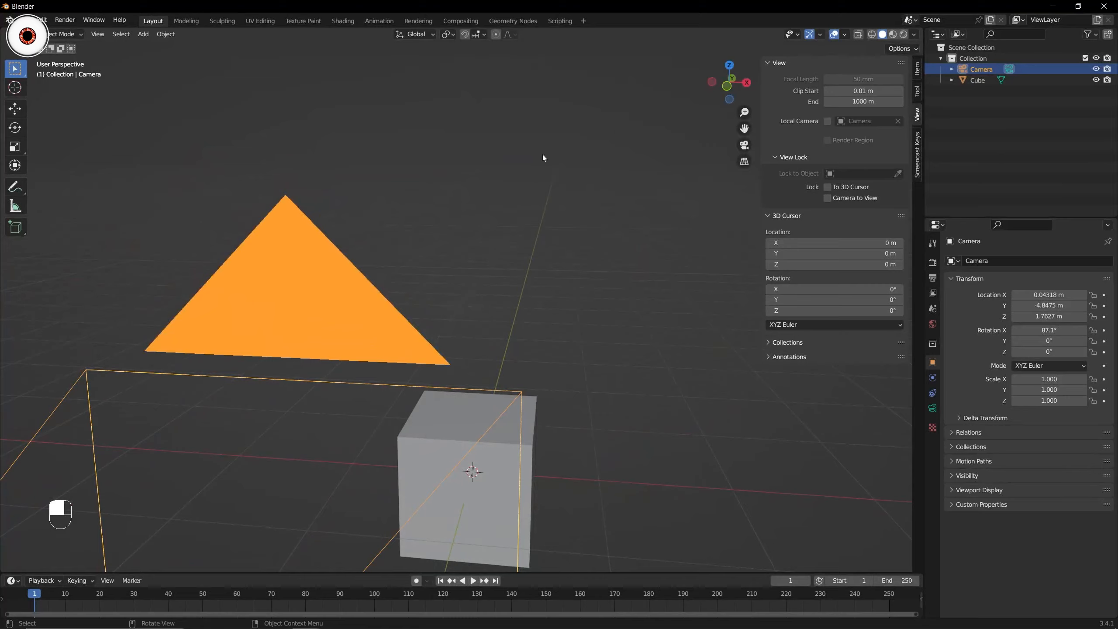
scroll(543, 158, down, 3)
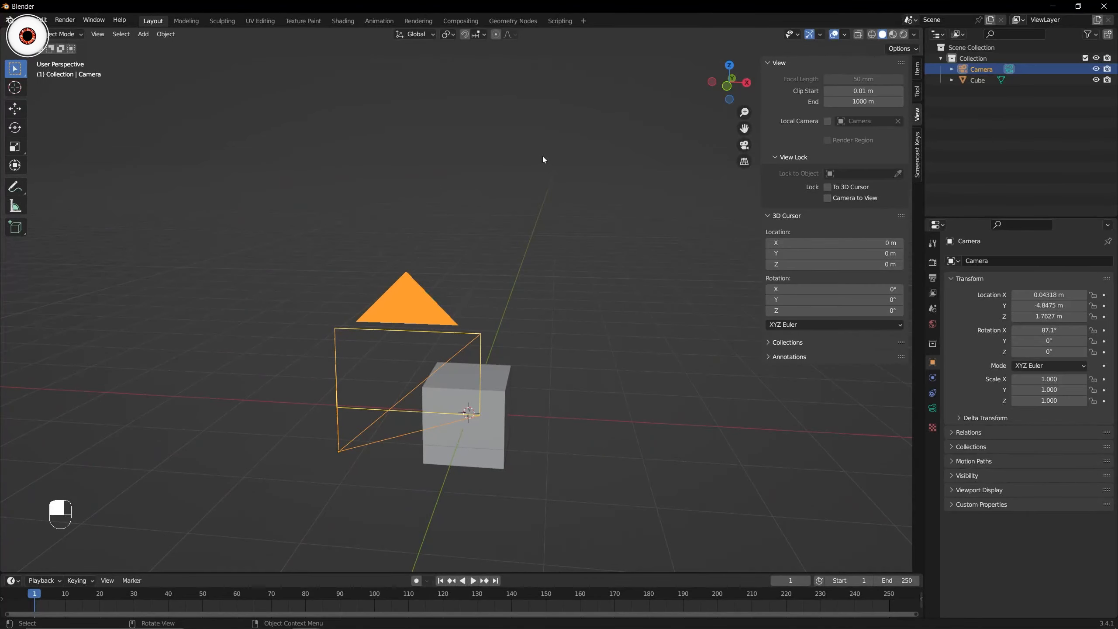
key(KP_0)
drag(720, 84, 664, 111)
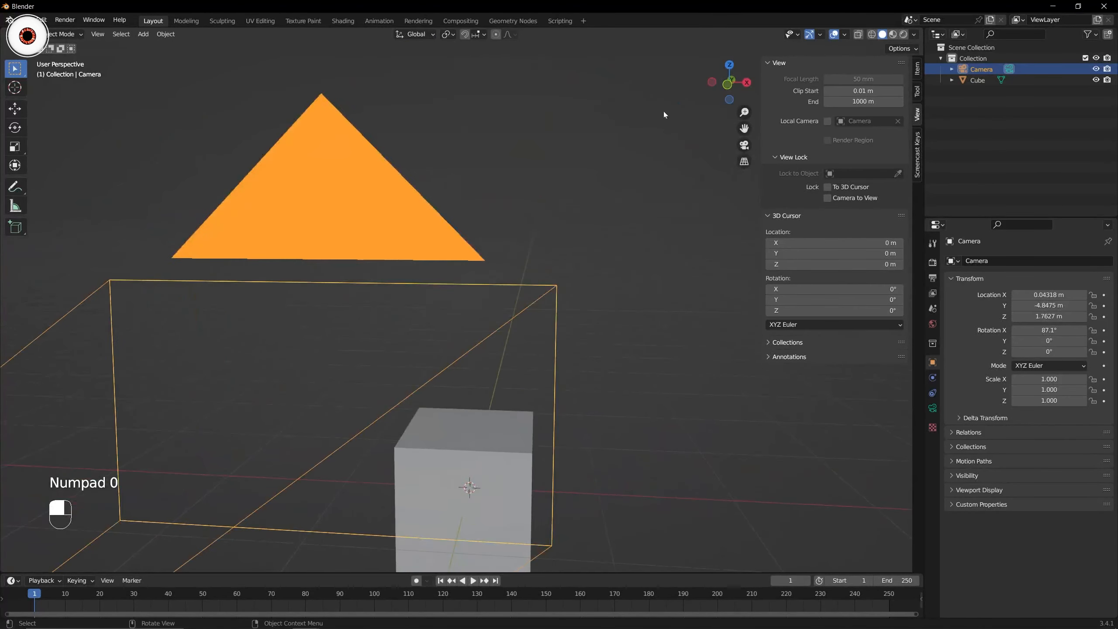
key(KP_0)
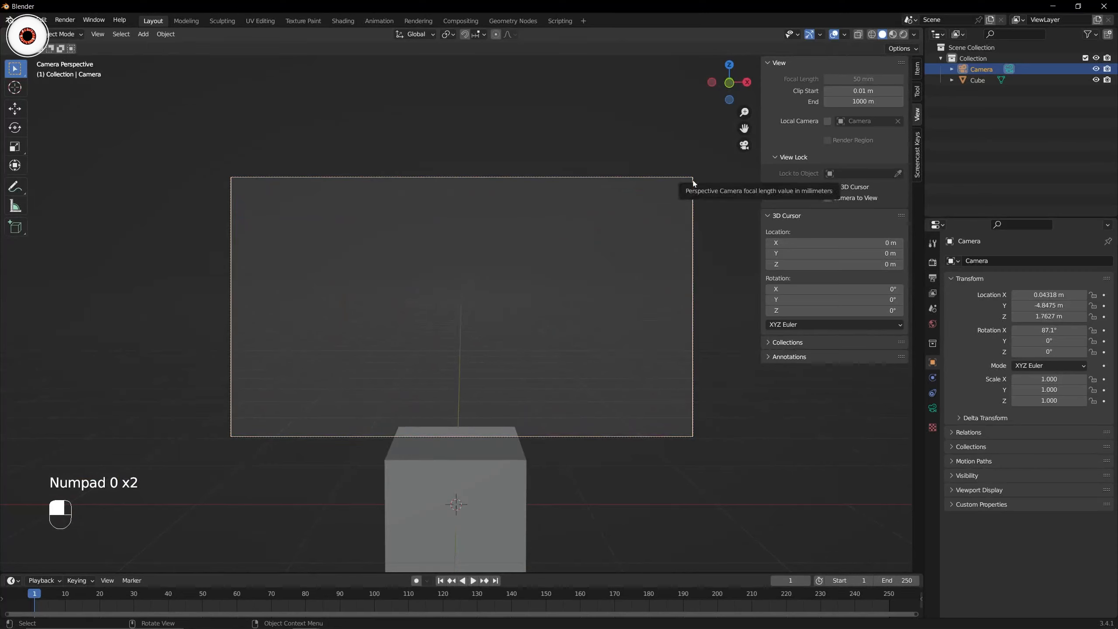
Lock Camera to View and bring the whole cube into frame, with the camera at about X 0.42 m, Y -5.62 m, Z 2.79 m.
click(829, 198)
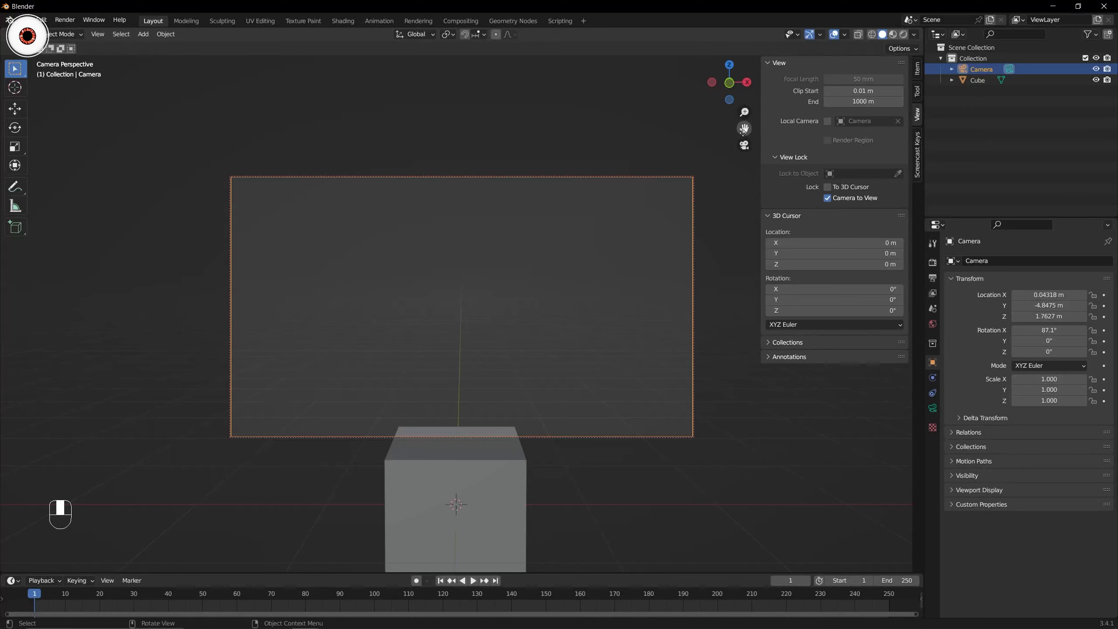
drag(743, 129, 724, 81)
scroll(562, 236, down, 5)
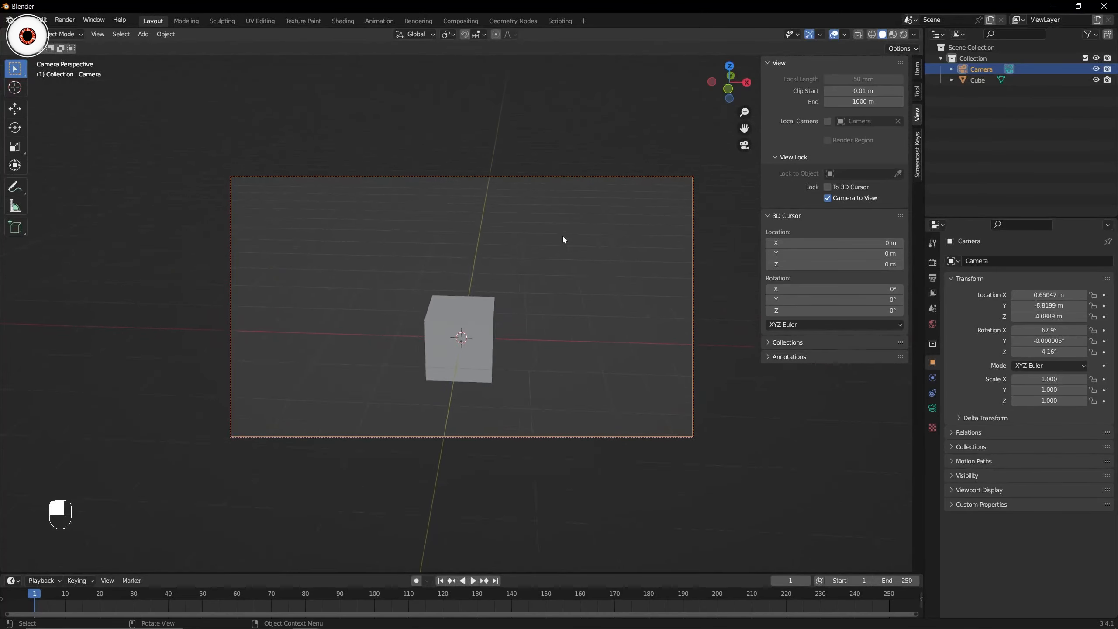
scroll(561, 311, up, 2)
scroll(561, 311, up, 3)
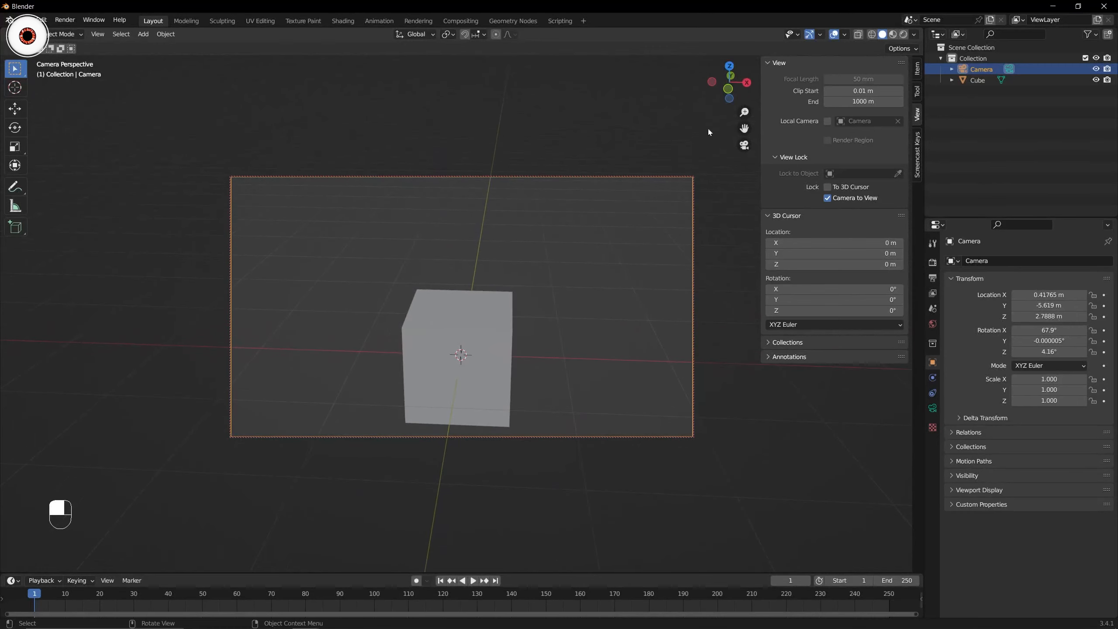
Reframe the cube closer and from its other side, with the locked camera at about X 1.52 m, Y -3.70 m, Z 1.80 m.
drag(729, 91, 715, 89)
drag(744, 128, 770, 93)
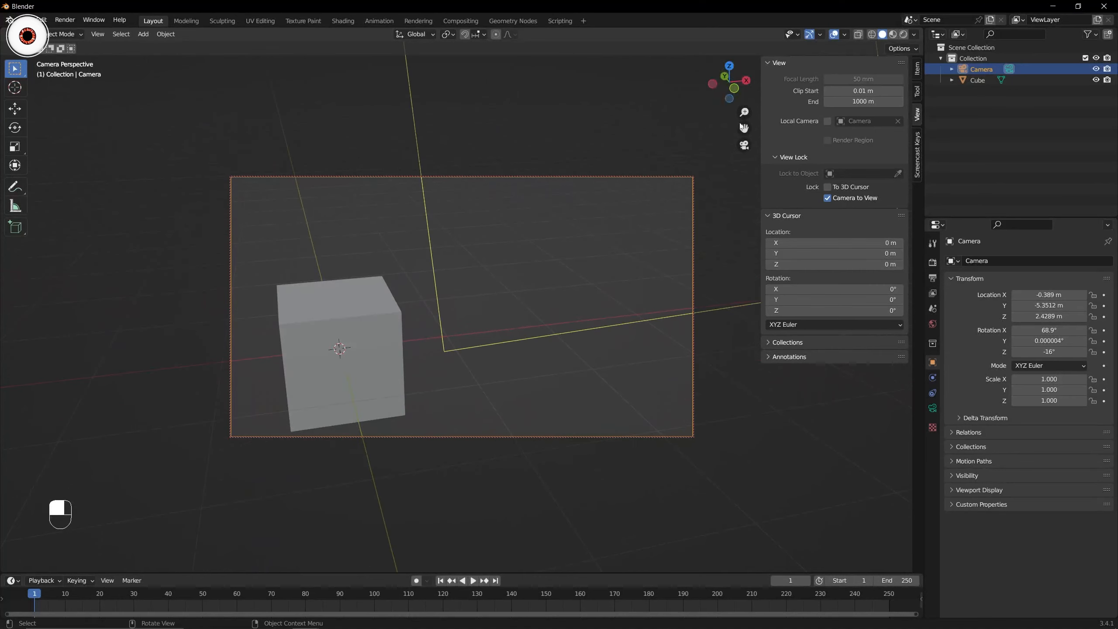
drag(744, 127, 819, 109)
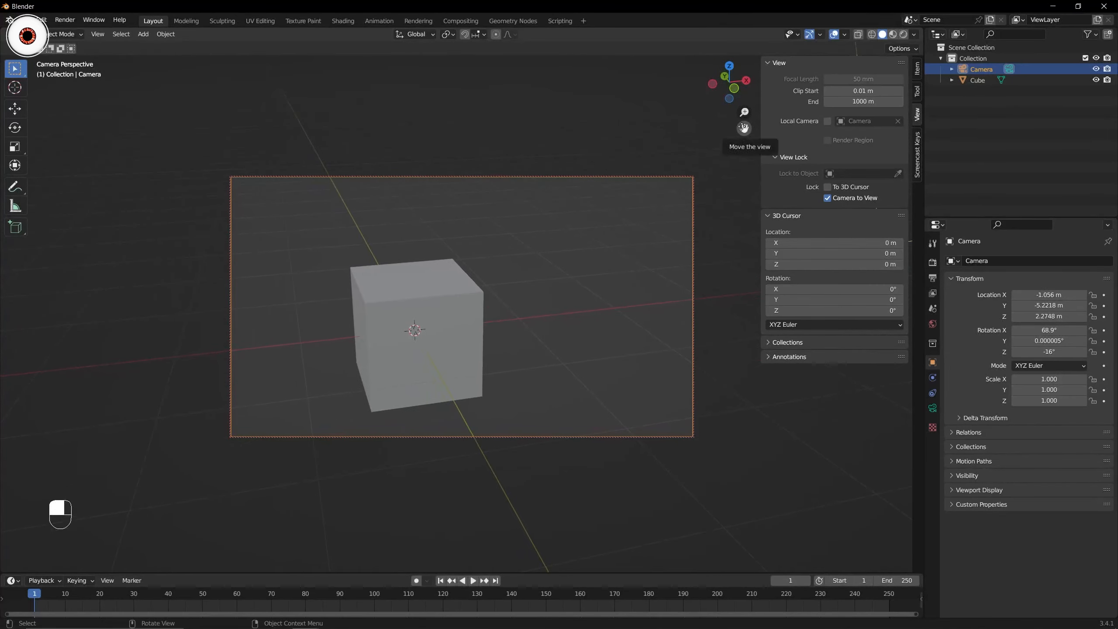
scroll(529, 248, down, 3)
scroll(524, 252, up, 4)
mouse_move(524, 253)
middle_down()
mouse_move(471, 260)
mouse_move(533, 256)
middle_up()
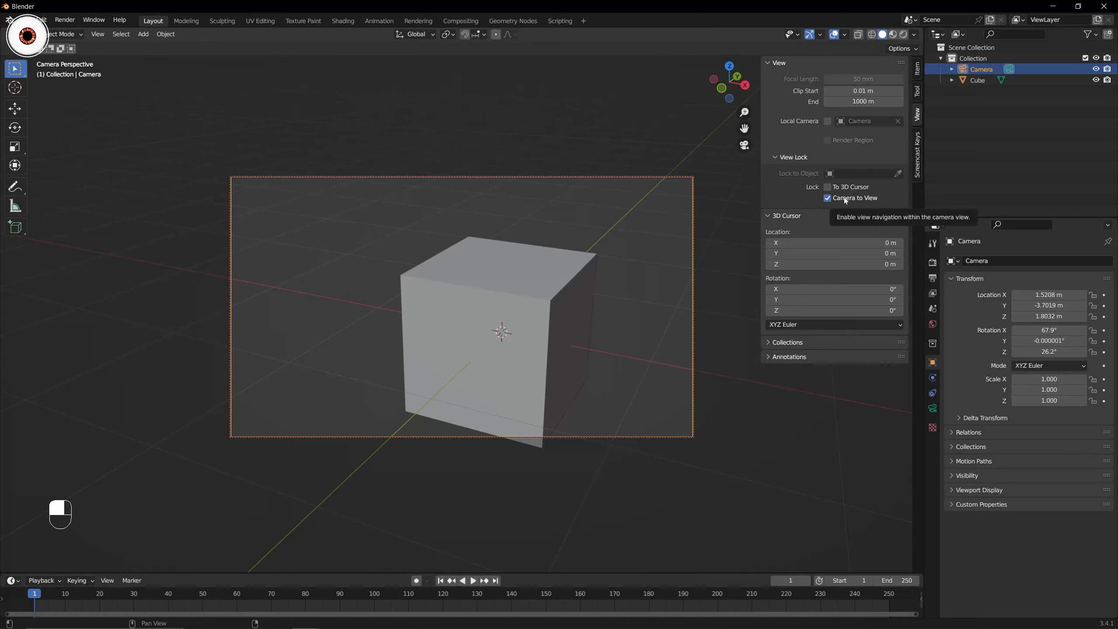
Pull the locked camera back to about X 2.16 m, Y -4.99 m, Z 2.05 m and turn Camera to View off.
click(827, 198)
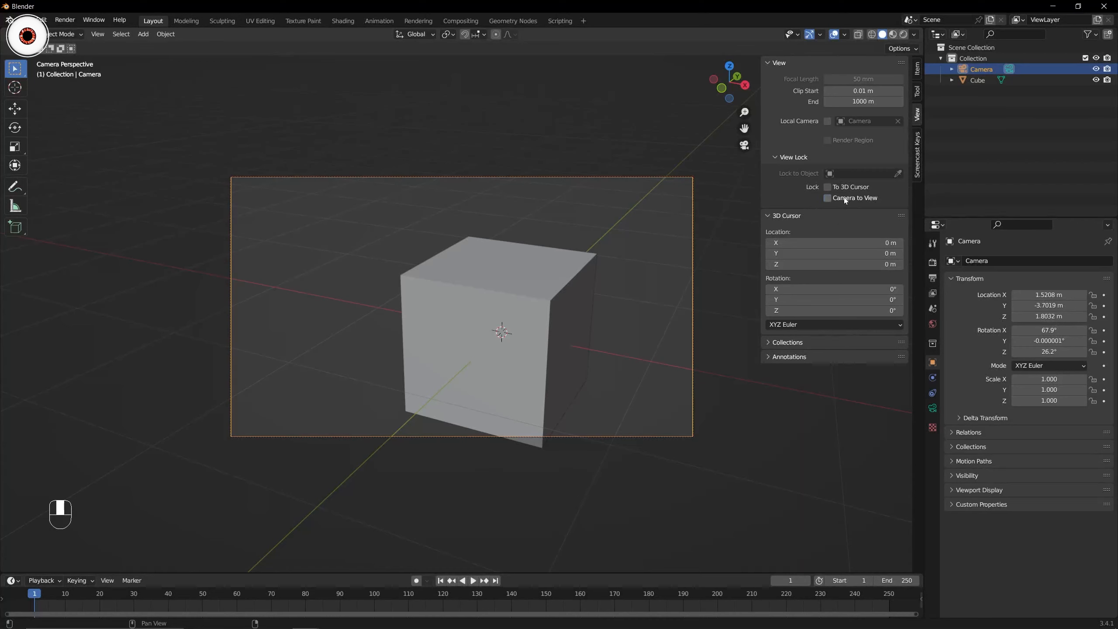
click(827, 198)
scroll(647, 186, down, 1)
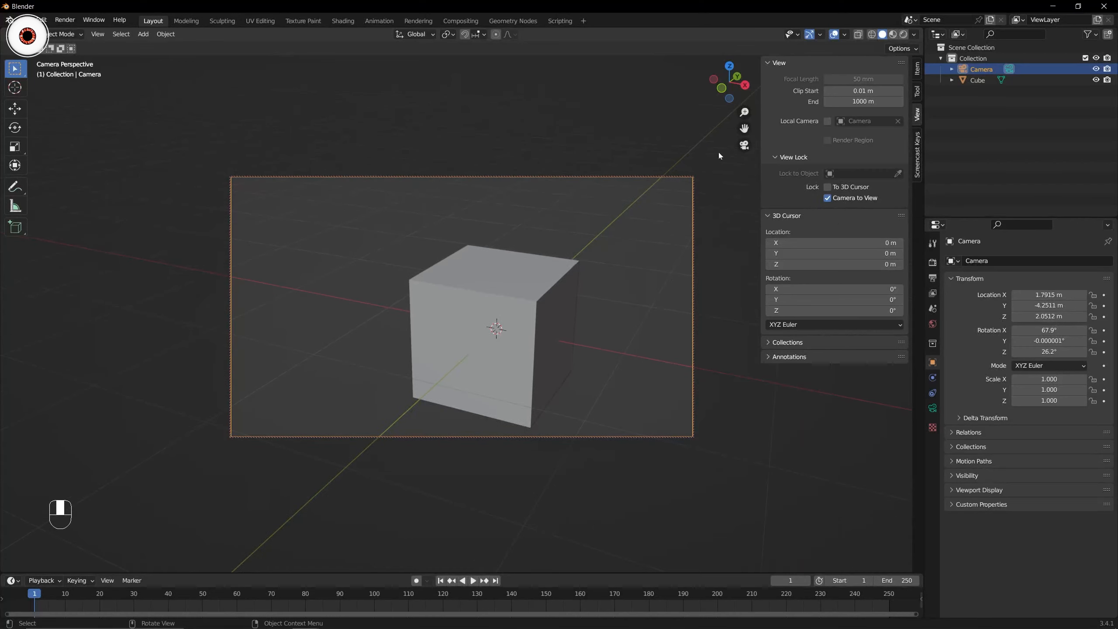
drag(744, 128, 685, 118)
scroll(630, 161, down, 1)
middle_drag(630, 161, 636, 157)
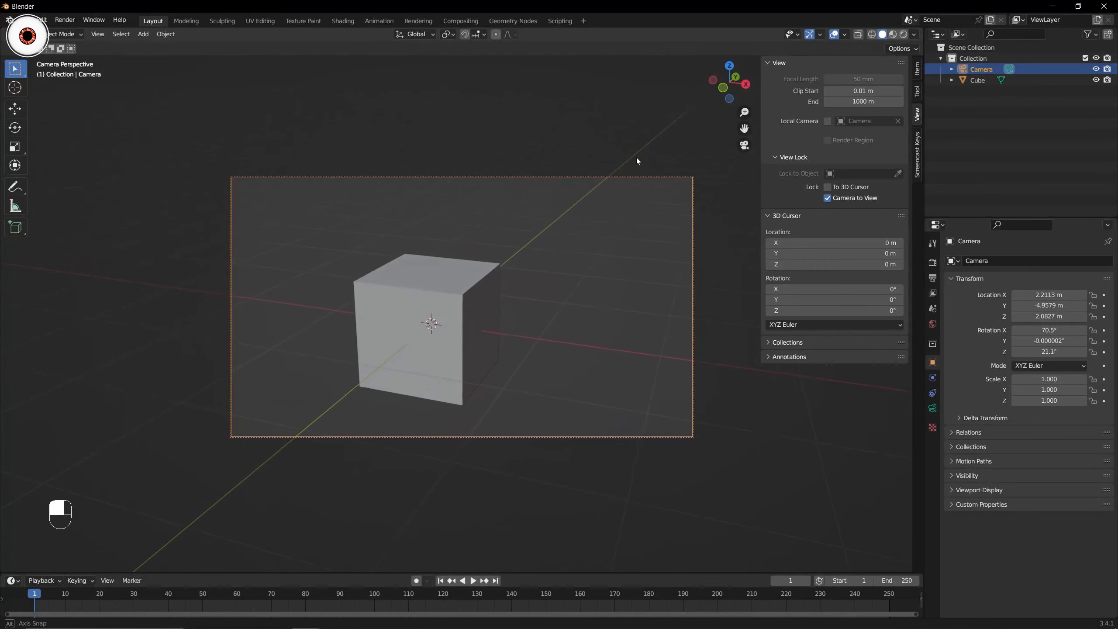
drag(744, 127, 747, 127)
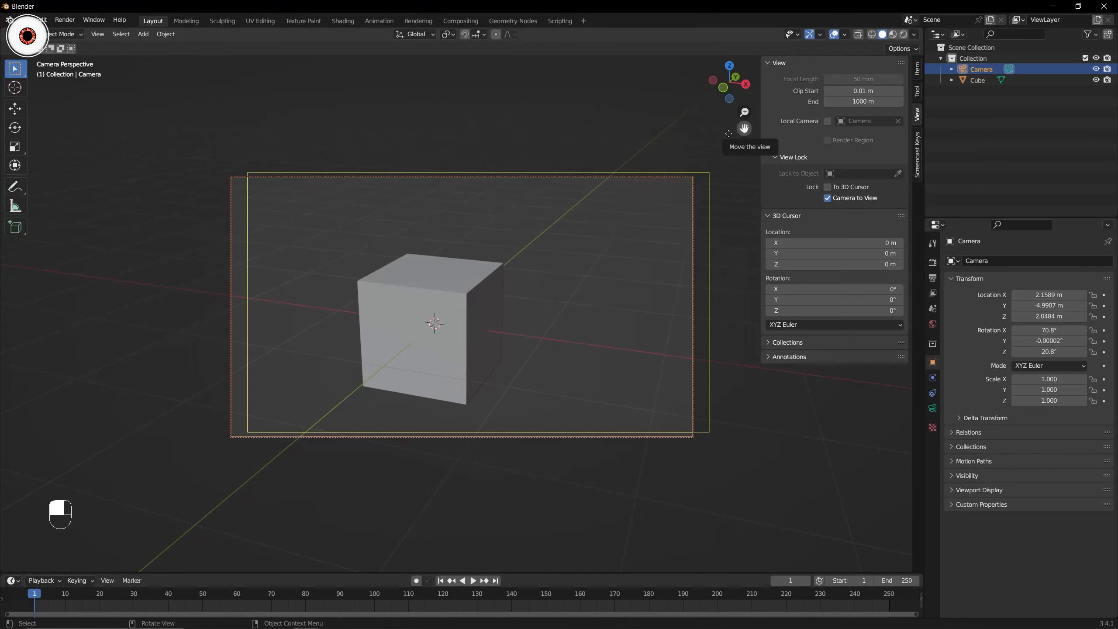
click(828, 198)
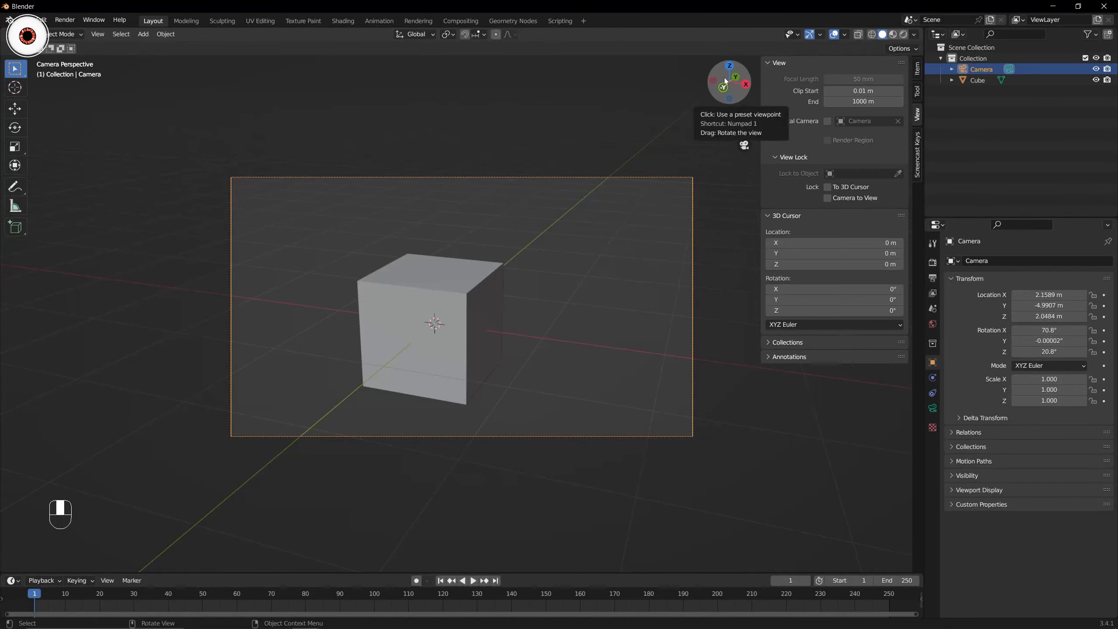
Leave the camera view for a perspective view of the cube and camera, and hide the sidebar.
drag(725, 77, 706, 435)
click(500, 310)
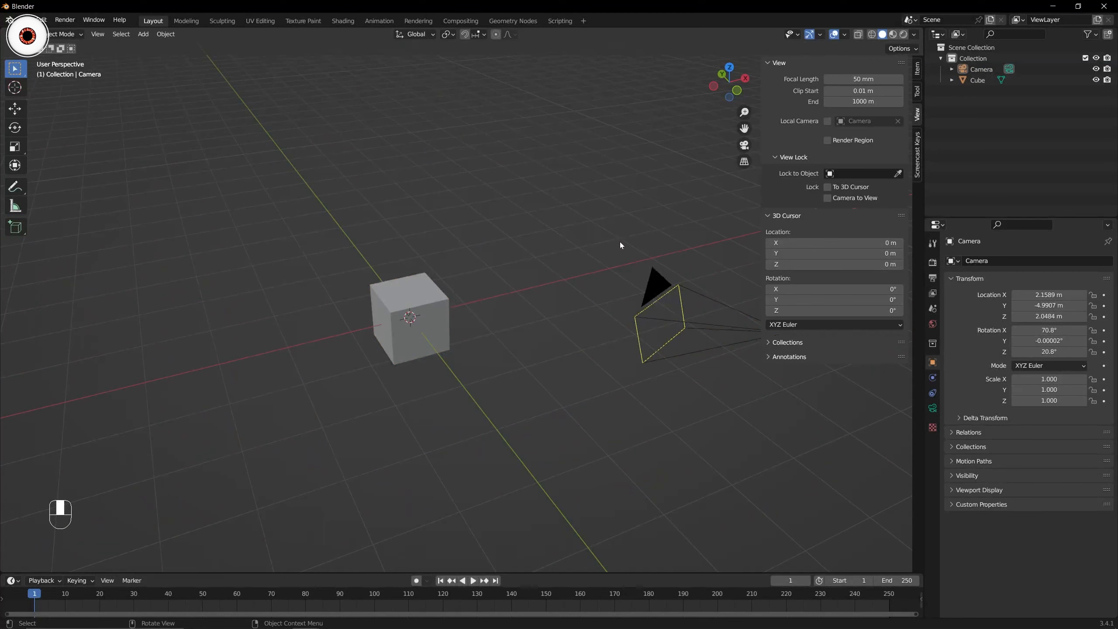
key(n)
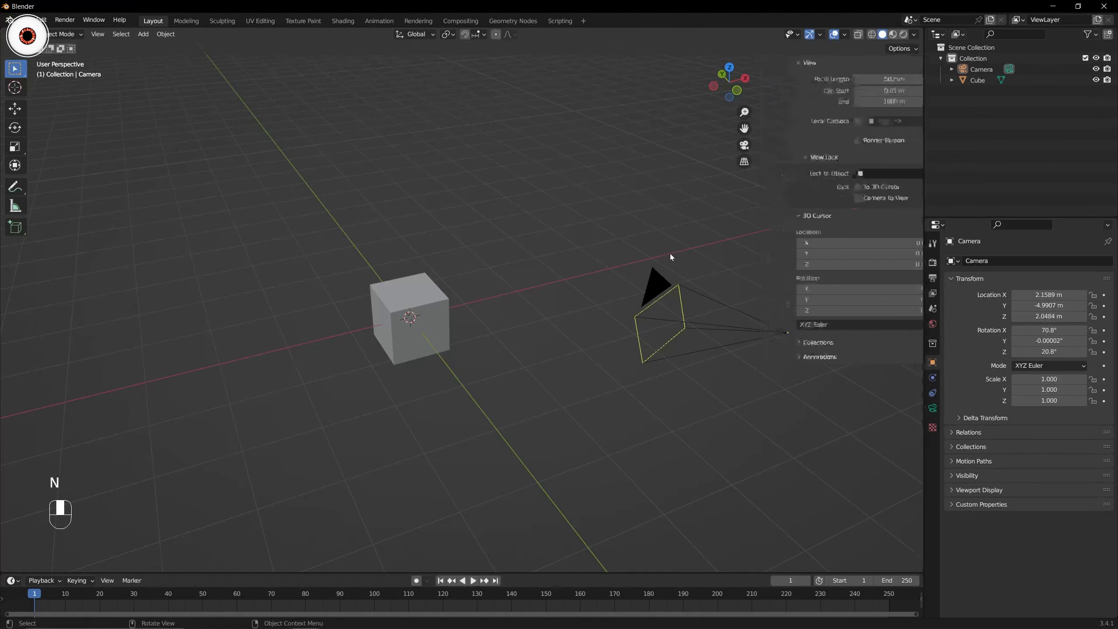
middle_drag(692, 264, 657, 269)
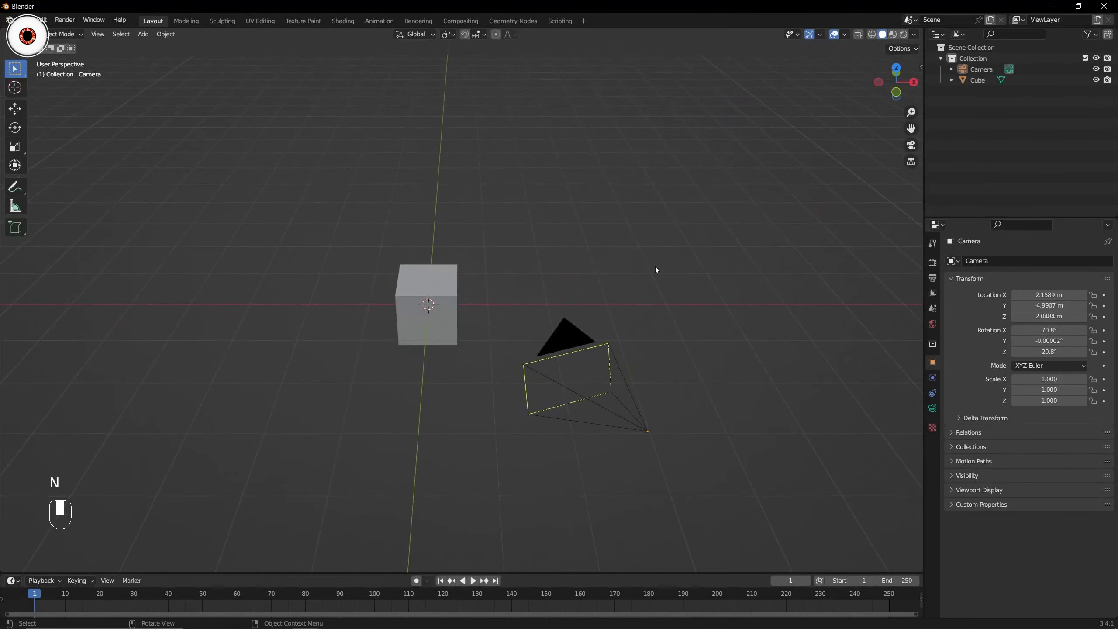
Duplicate the camera in top view and place the copy at about X -3.81 m, Y -2.29 m.
click(565, 338)
key(KP_7)
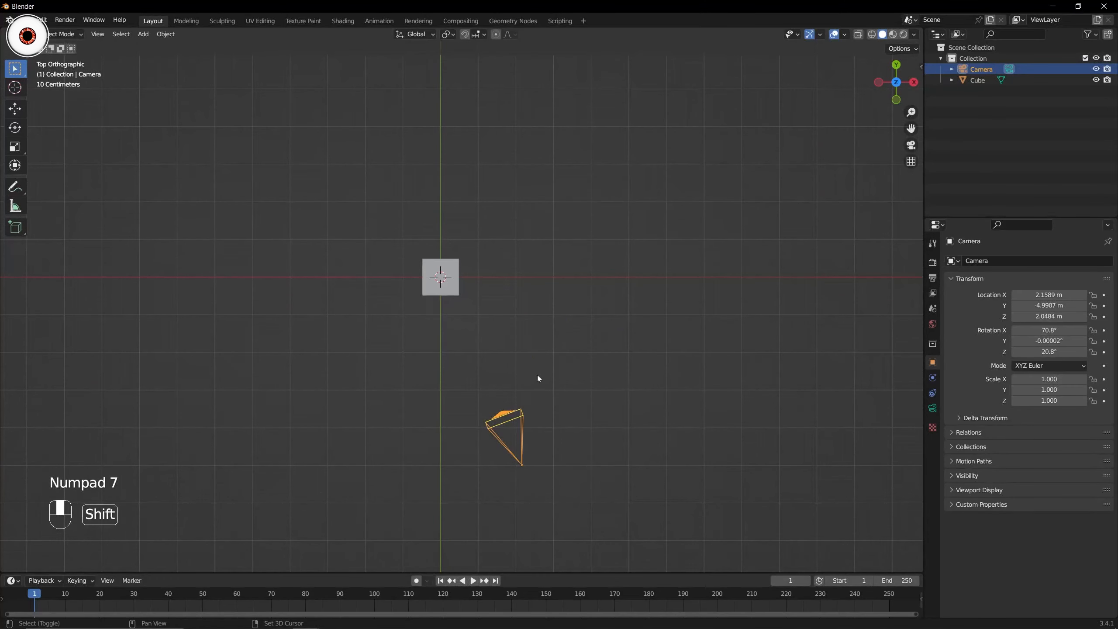
key(shift+d)
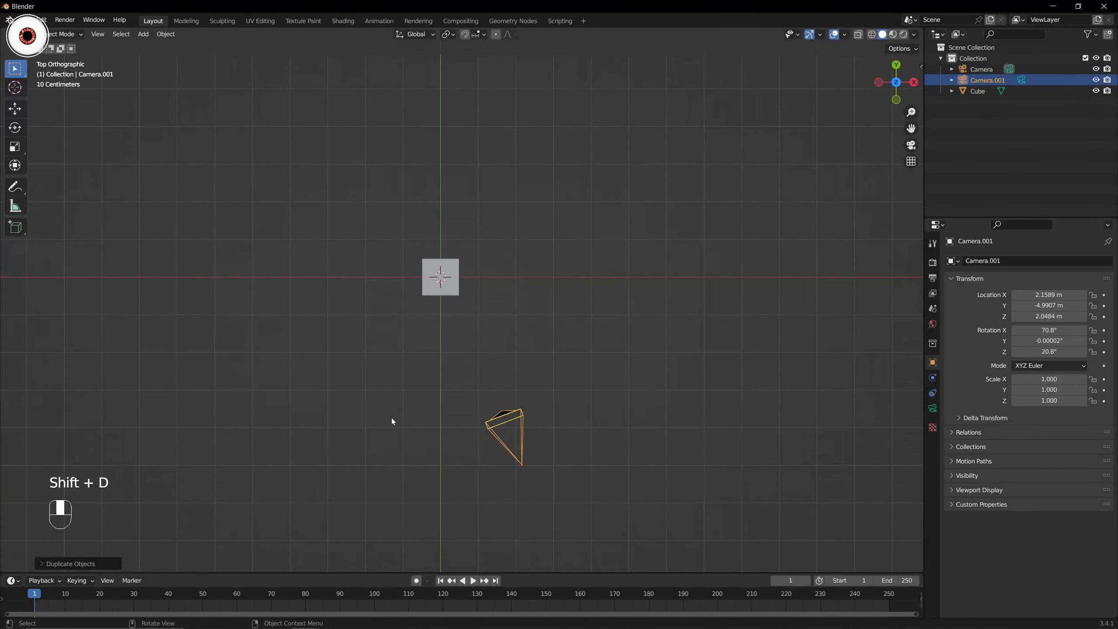
key(g)
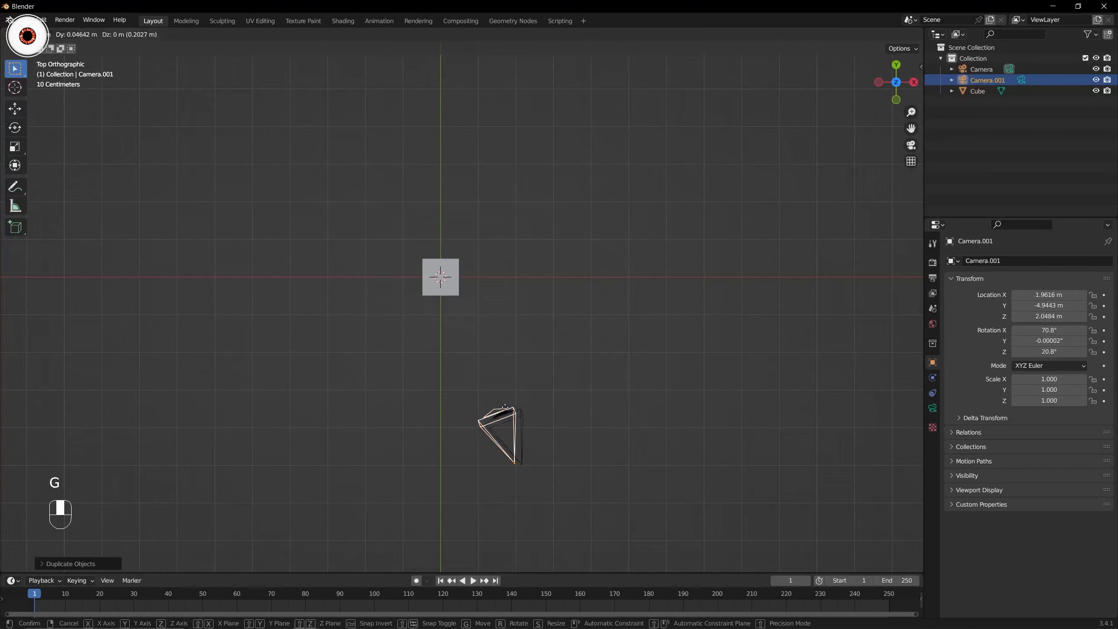
click(296, 309)
middle_drag(332, 318, 360, 311)
scroll(360, 311, up, 3)
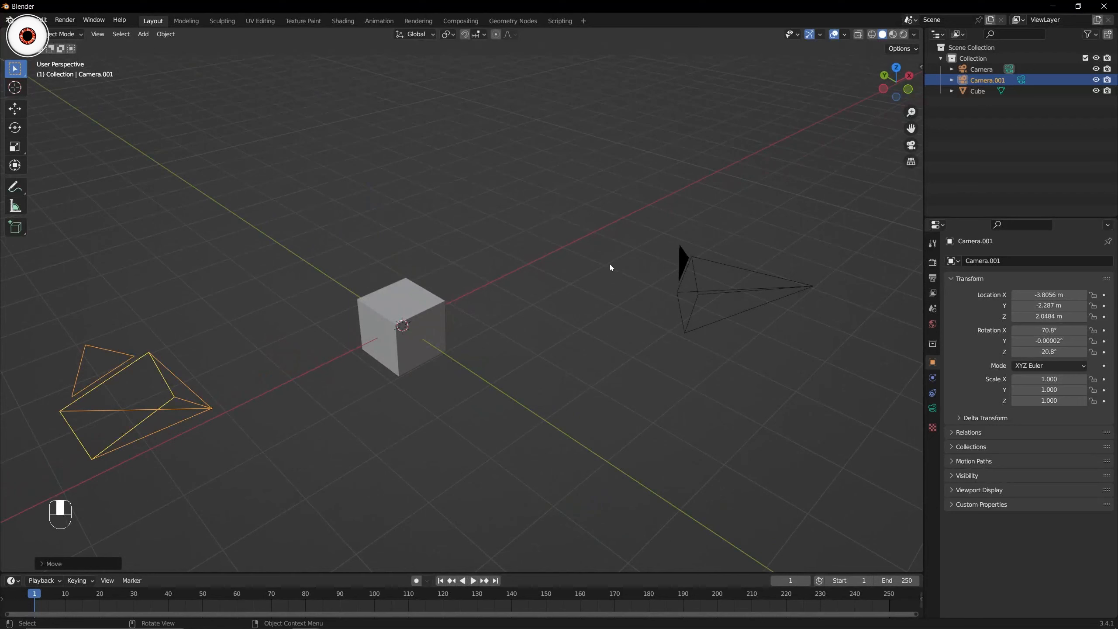
Compare the camera view with Camera.001 selected and with the original Camera selected.
click(610, 267)
click(102, 375)
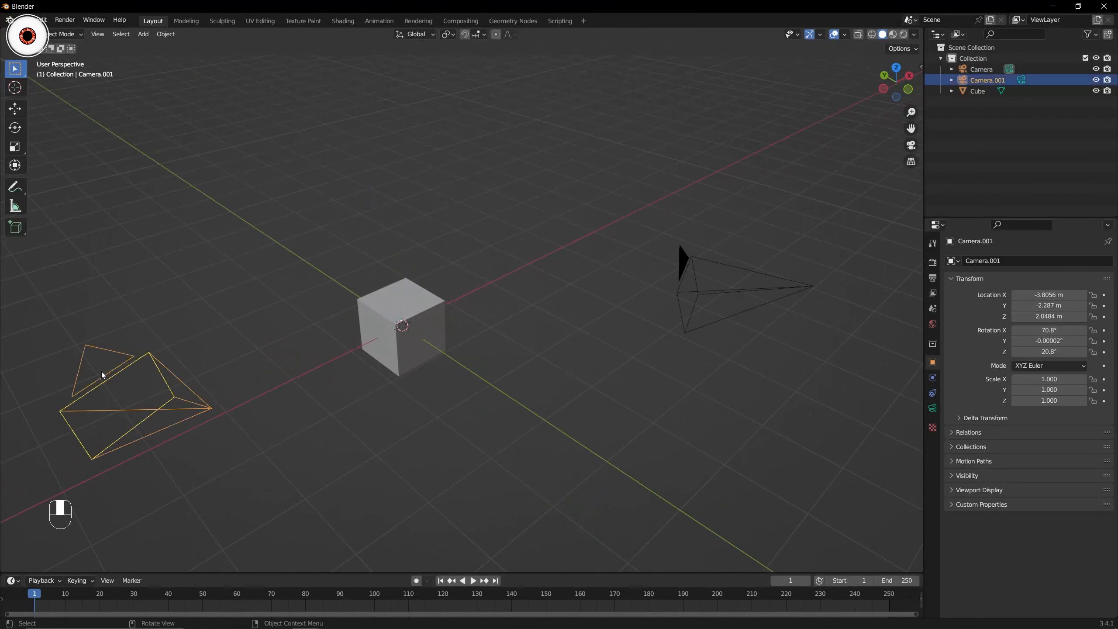
drag(29, 294, 240, 466)
key(KP_0)
key(KP_0)
click(681, 261)
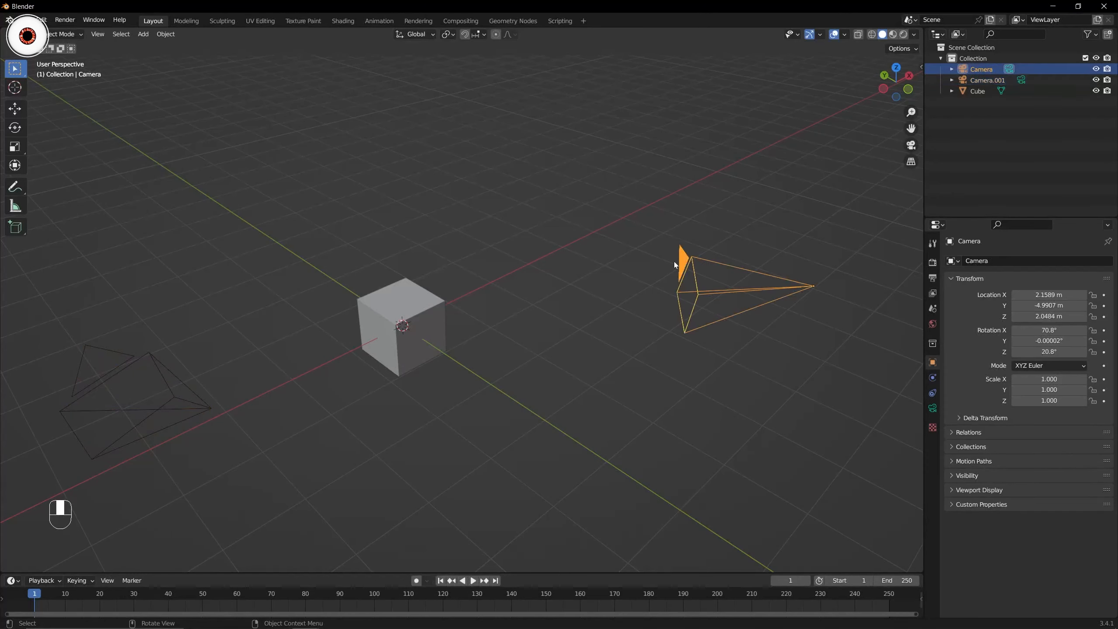
key(KP_0)
key(KP_0)
Make Camera.001 the active scene camera and check its view.
click(114, 370)
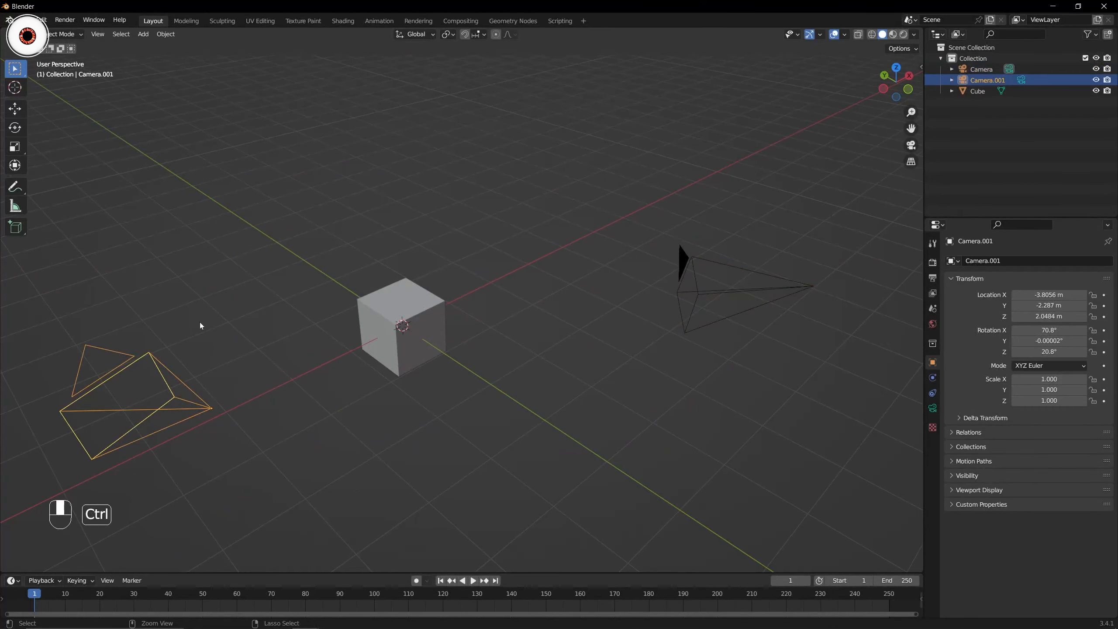
key(ctrl+KP_0)
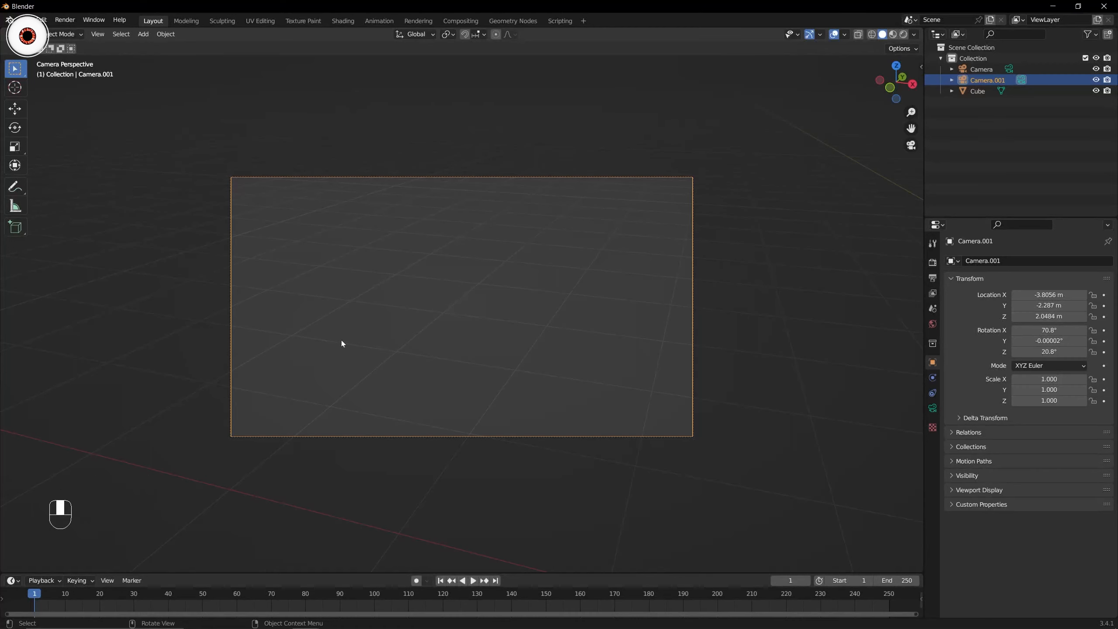
key(KP_0)
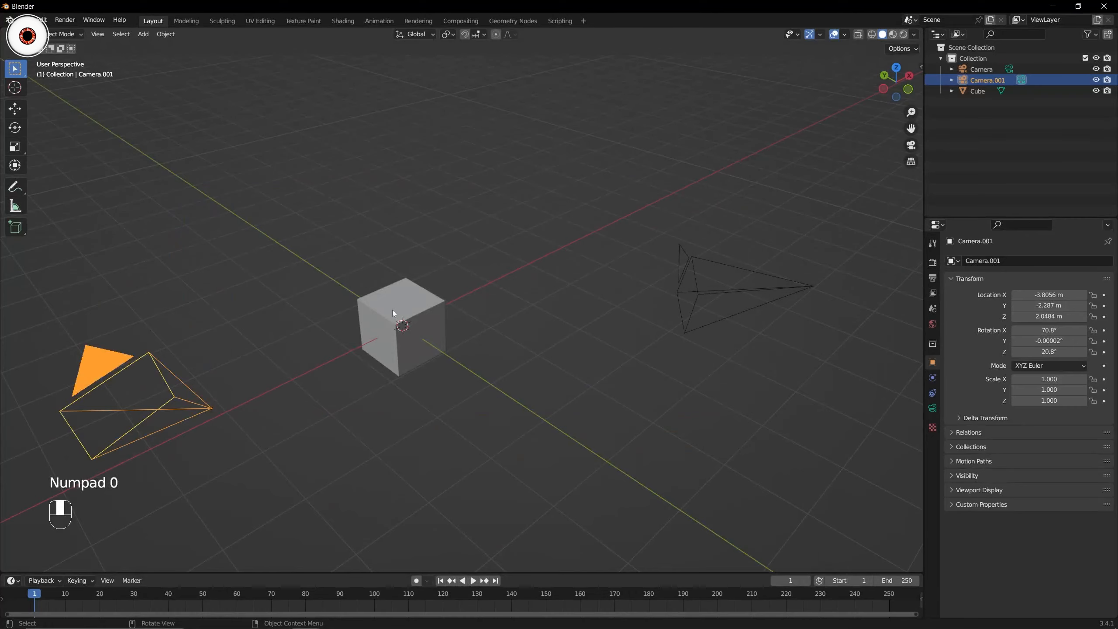
key(KP_0)
key(KP_0)
Try aiming Camera.001 with the Rotate tool, undo the rotation and return to the selection tool.
drag(911, 128, 1018, 97)
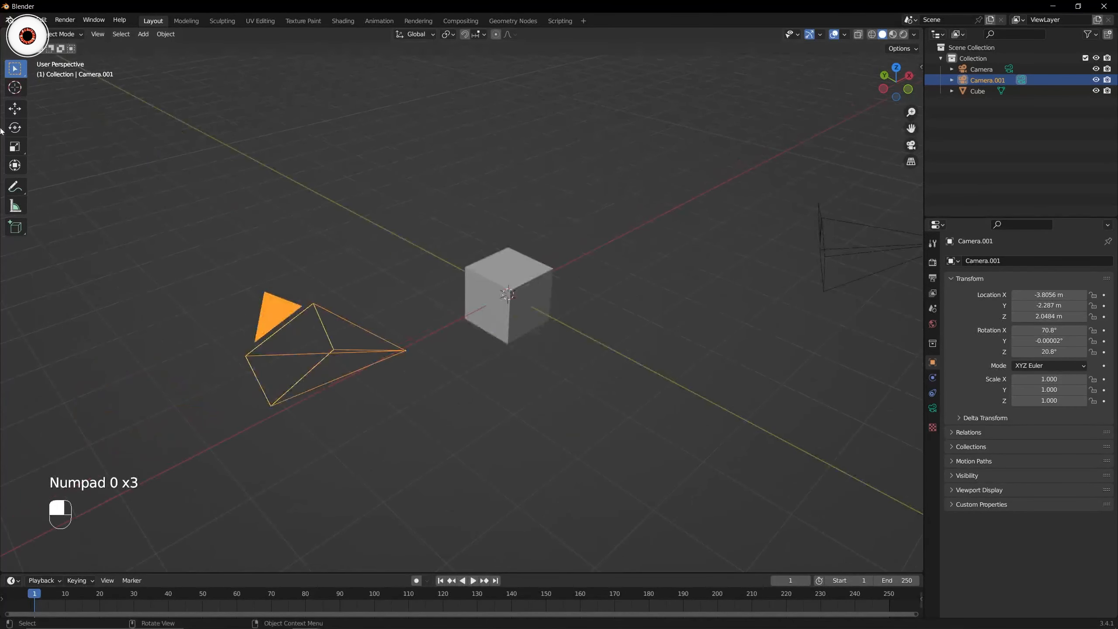
click(14, 108)
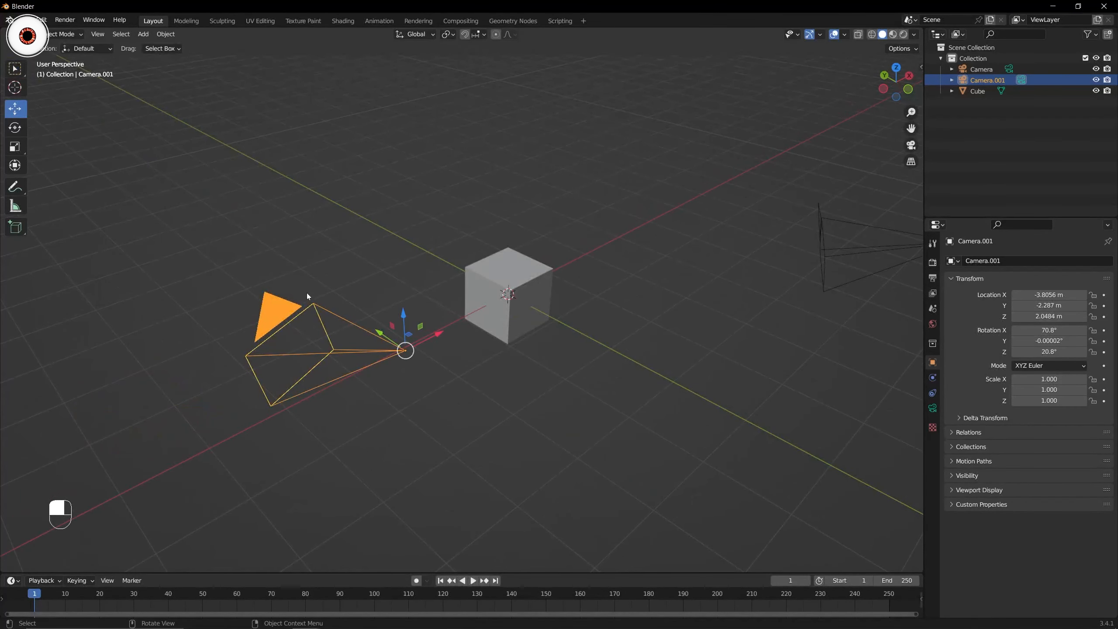
click(14, 128)
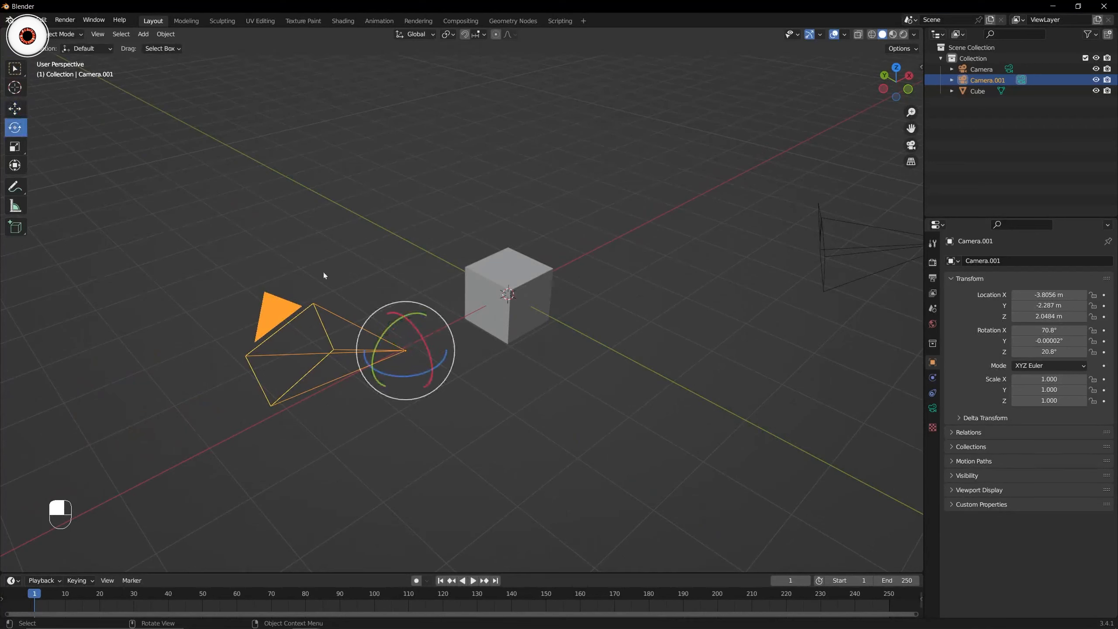
drag(359, 346, 349, 392)
key(ctrl+z)
click(15, 69)
Show the sidebar, lock Camera to View and look through Camera.001.
key(n)
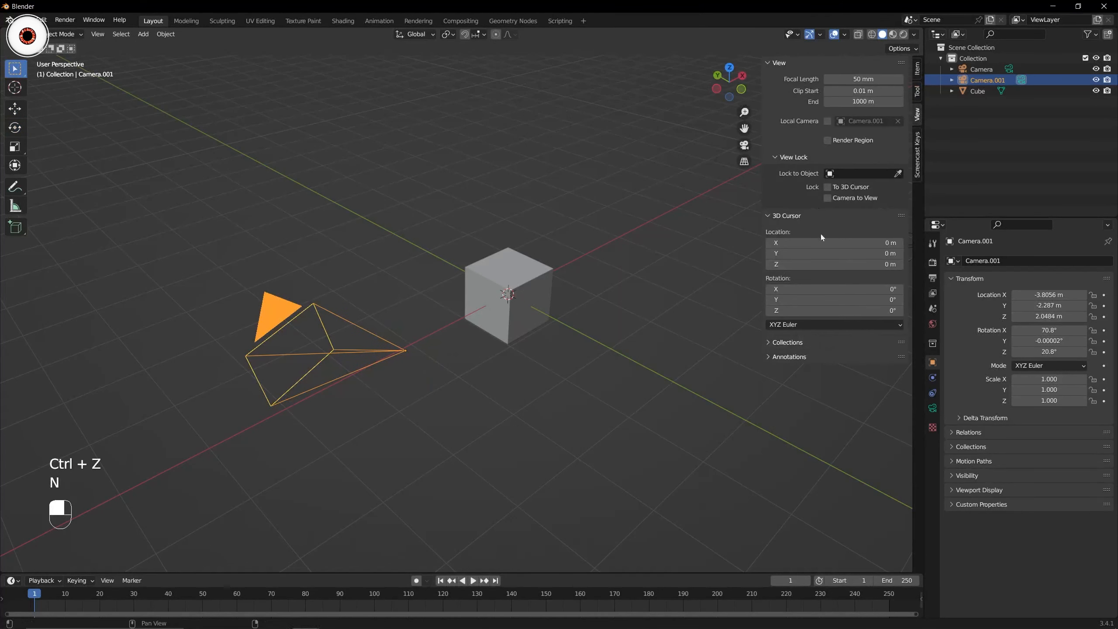
click(289, 263)
click(269, 304)
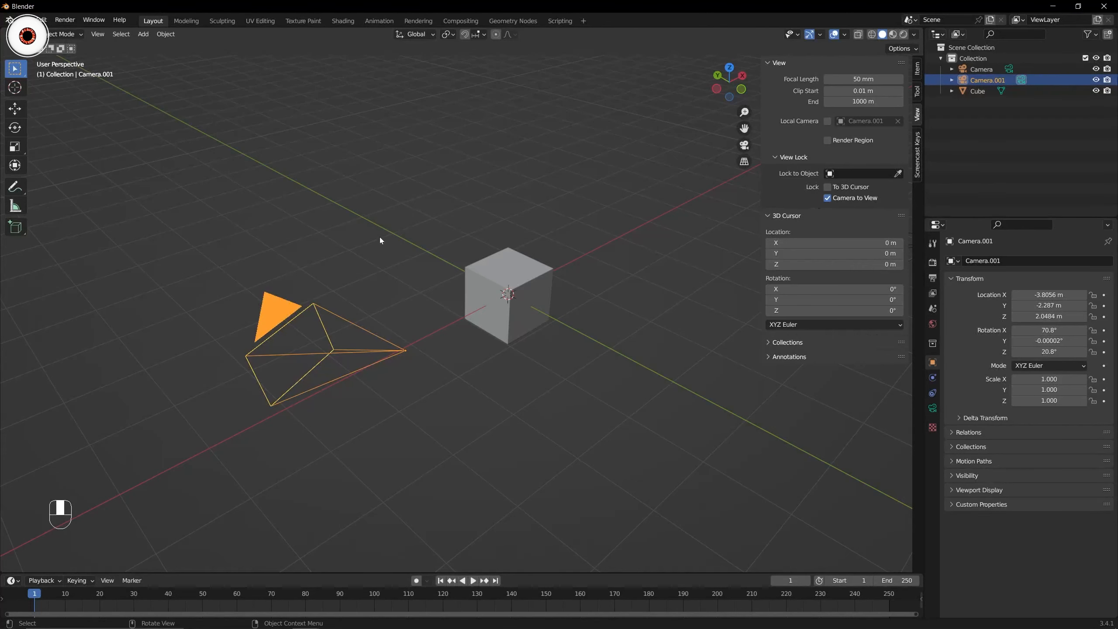
key(ctrl+KP_0)
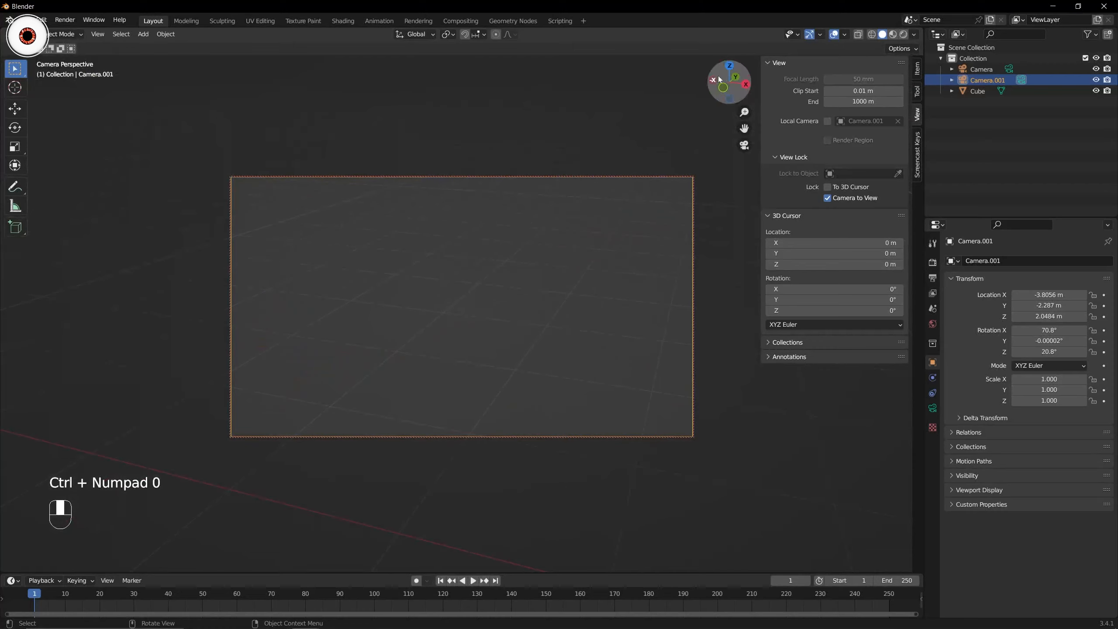
Frame the cube with Camera.001 at about X -5.83 m, Y 3.56 m, Z 1.85 m, then turn Camera to View off and hide the sidebar.
drag(719, 75, 654, 139)
scroll(689, 140, down, 11)
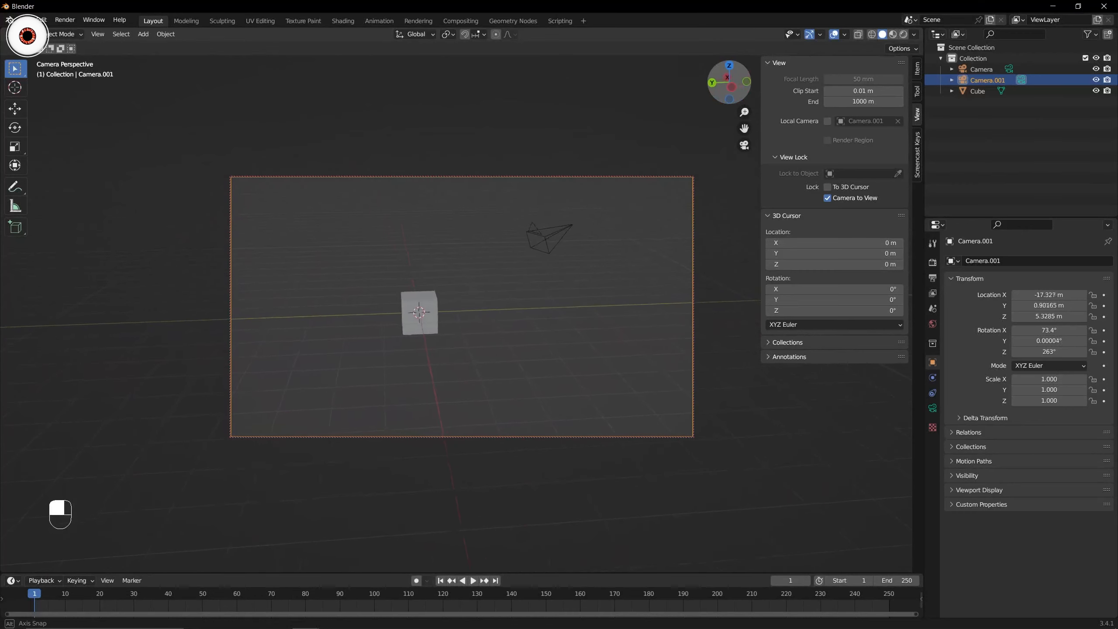
scroll(494, 234, up, 6)
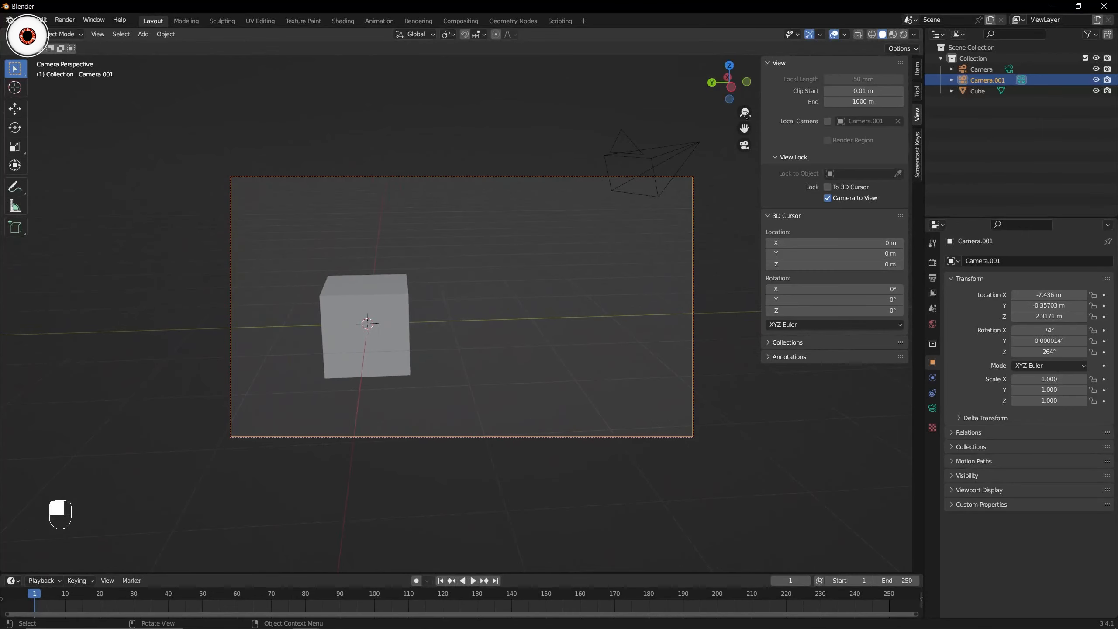
drag(744, 97, 732, 132)
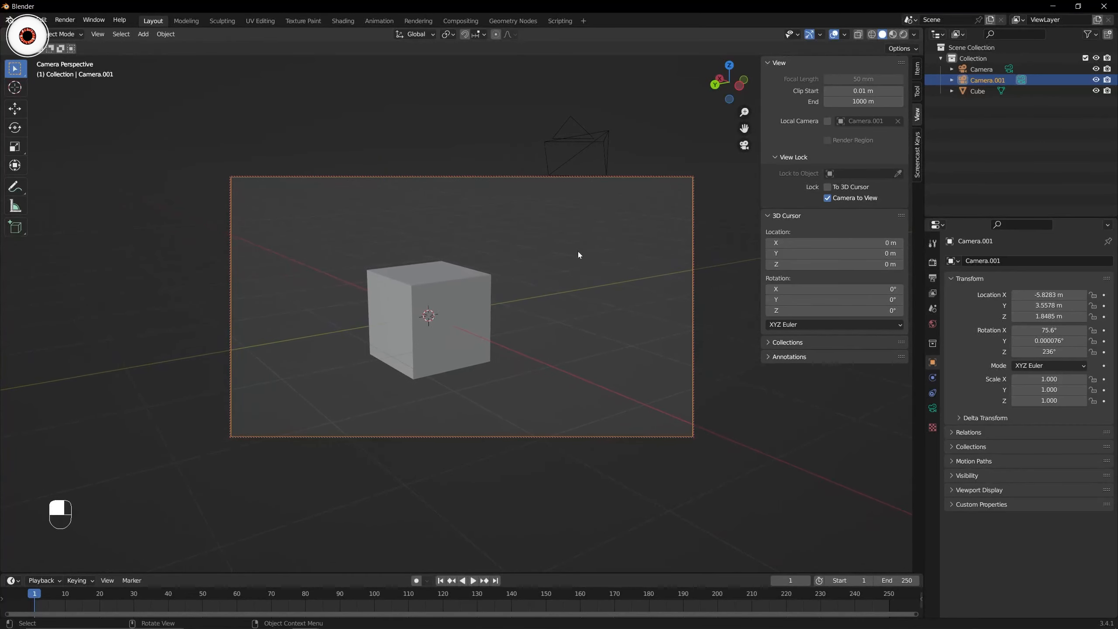
click(829, 200)
key(n)
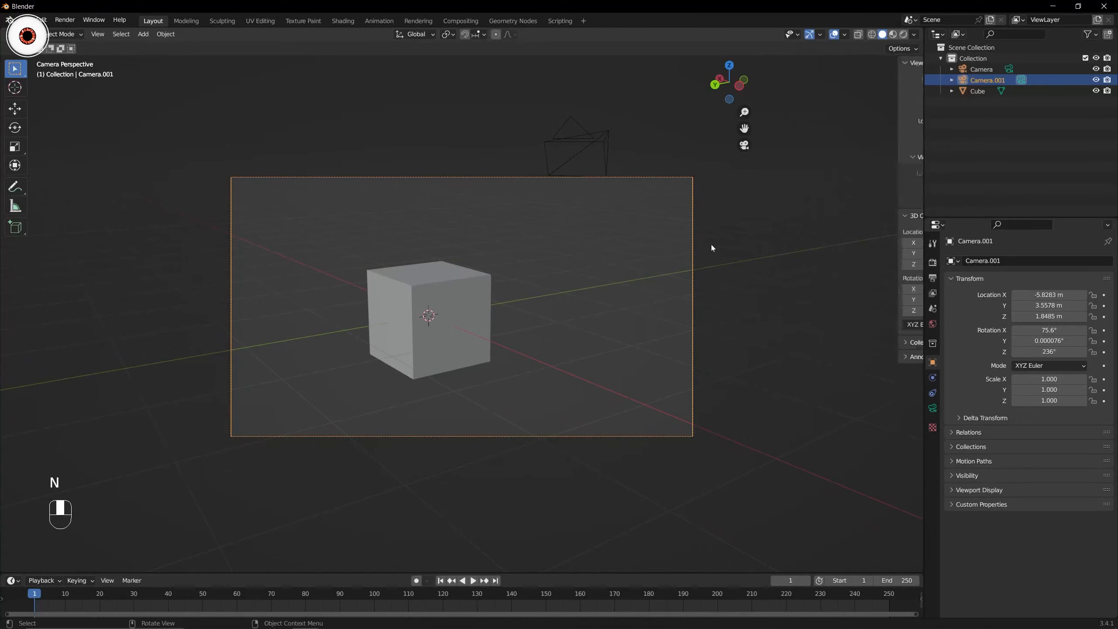
Bring both cameras into a perspective view, make the original Camera the active scene camera and check through it.
drag(893, 89, 855, 103)
scroll(786, 199, down, 4)
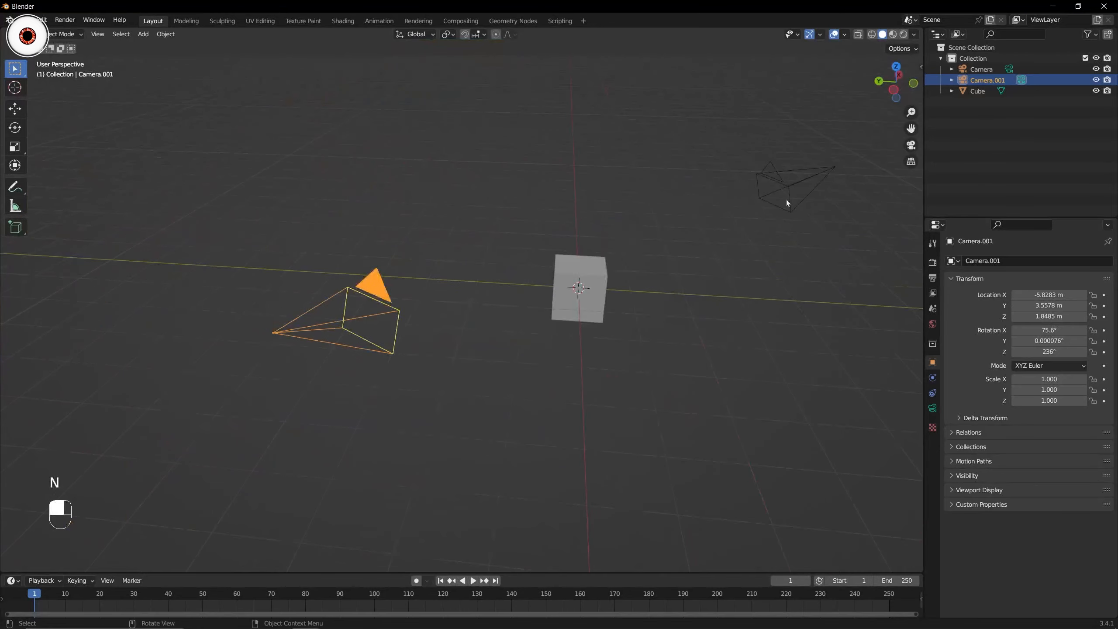
drag(899, 73, 862, 86)
click(811, 146)
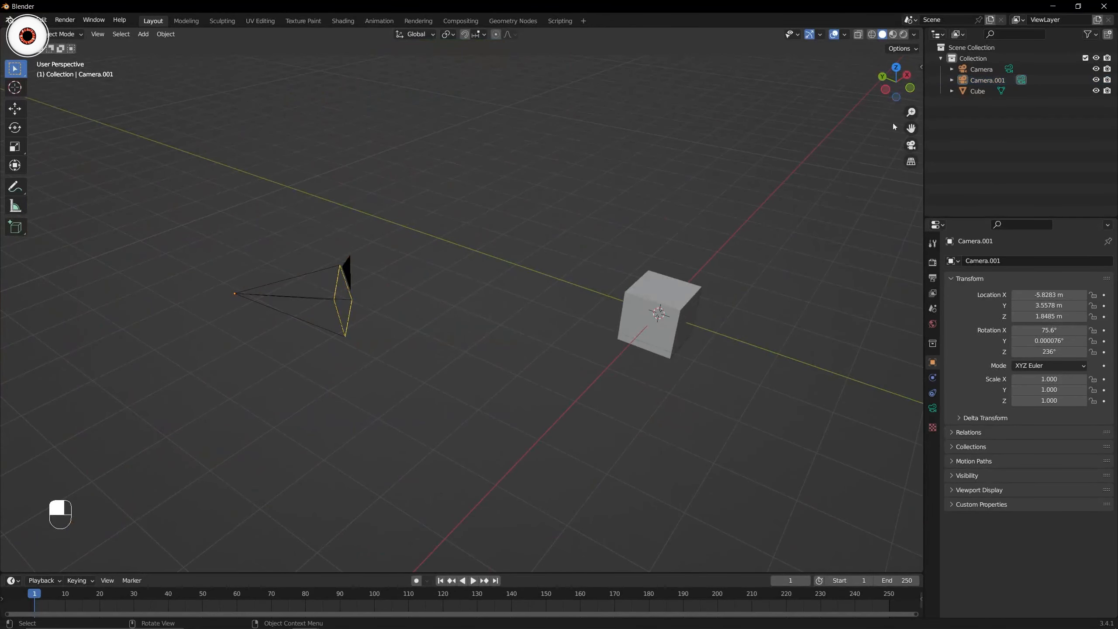
drag(911, 128, 759, 132)
click(828, 256)
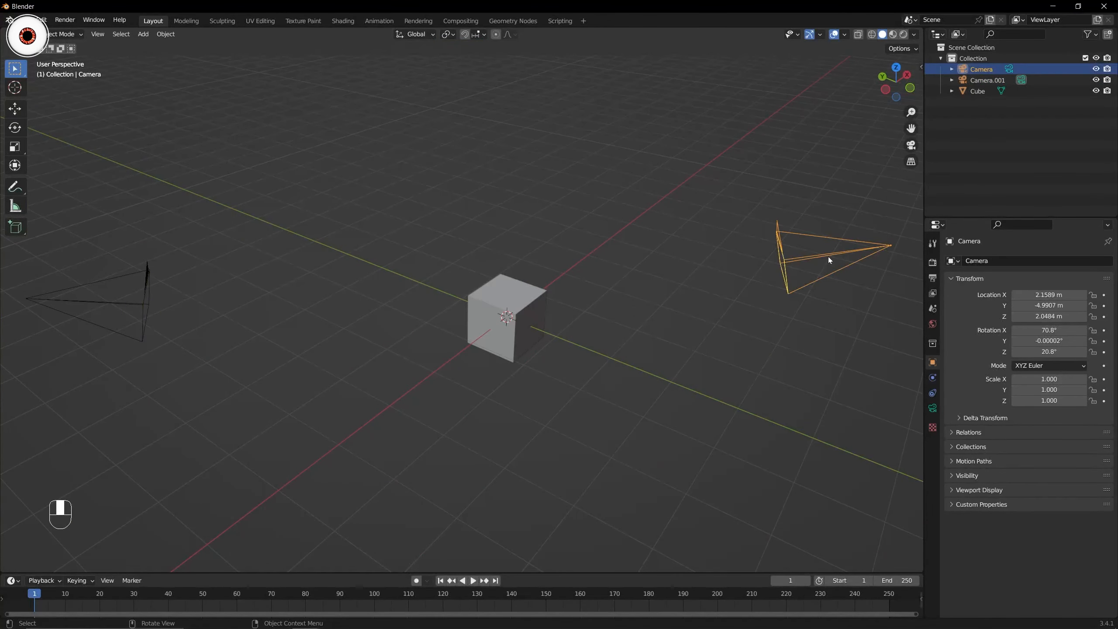
key(KP_0)
key(KP_0)
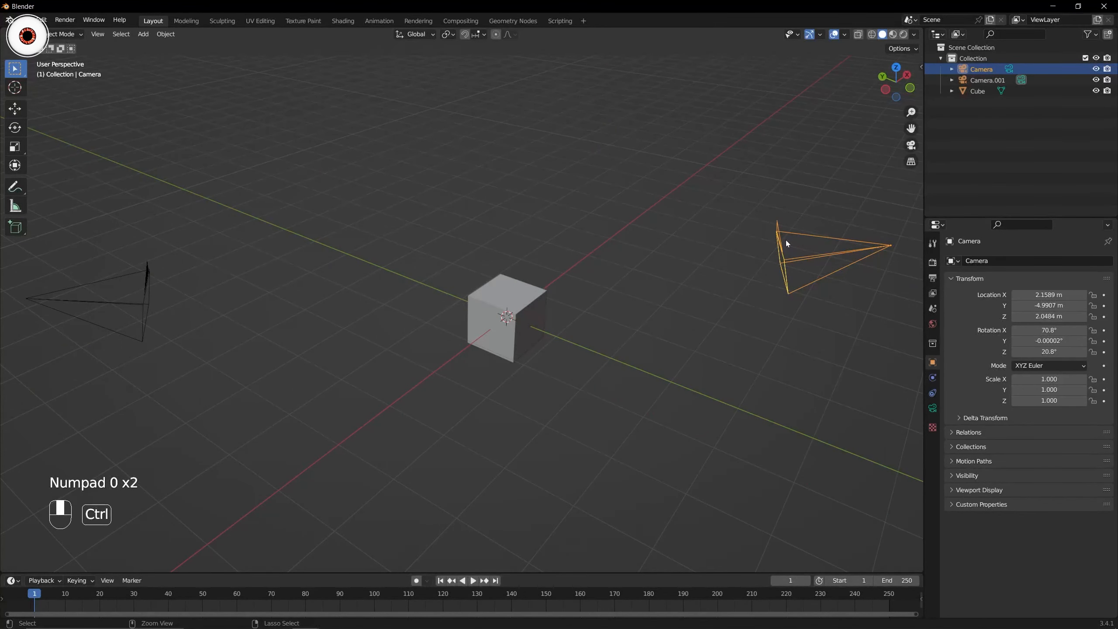
key(ctrl+KP_0)
key(KP_0)
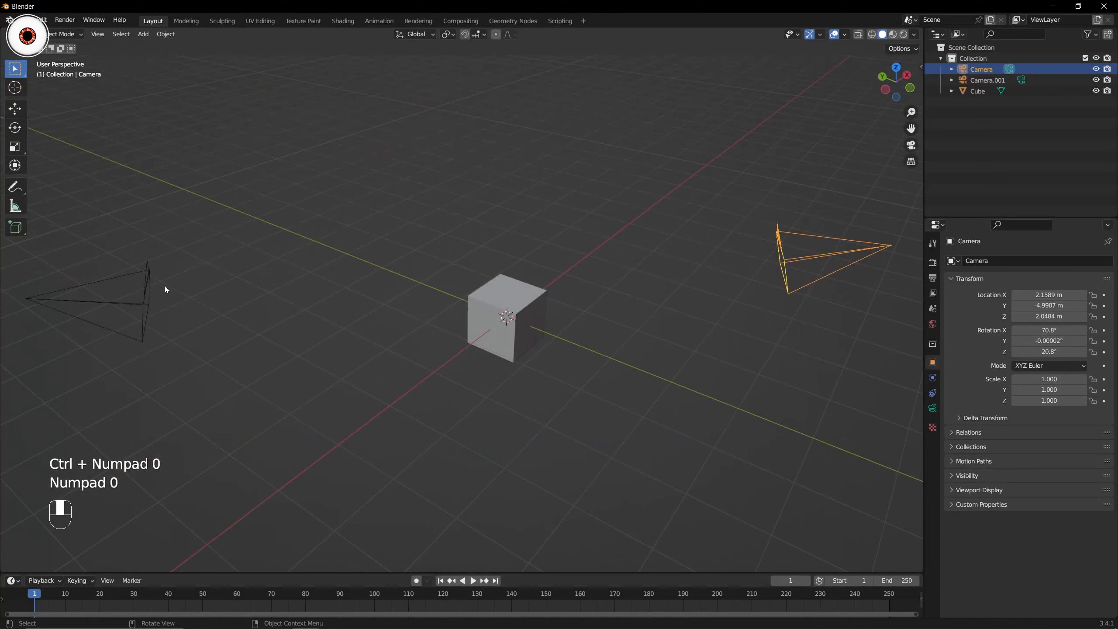
Switch the active scene camera back to Camera.001 and return to the perspective view.
click(149, 275)
click(148, 280)
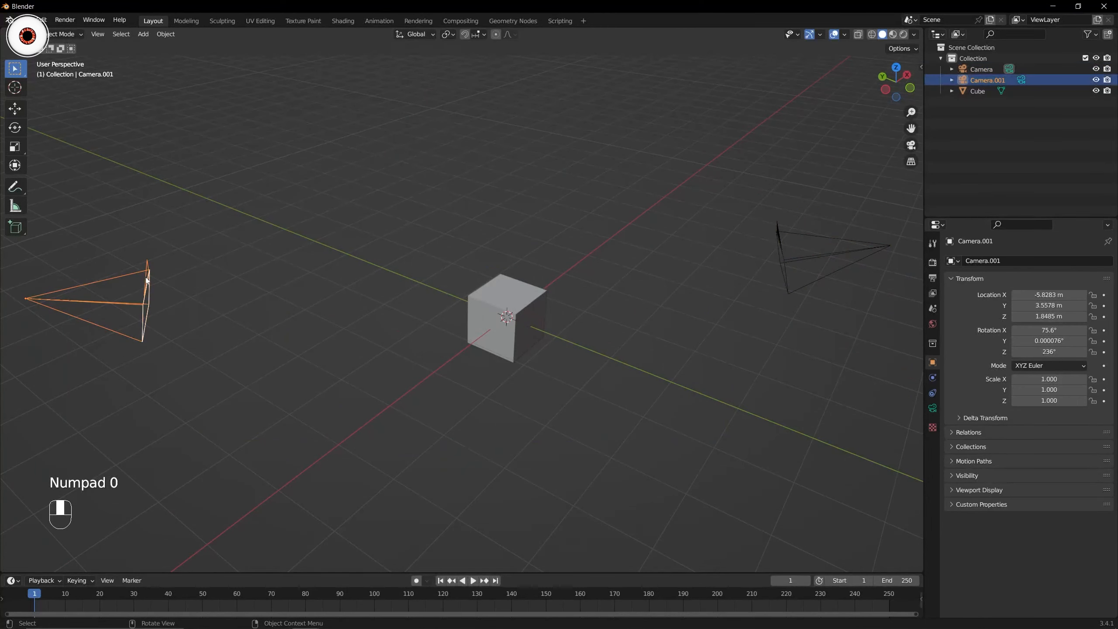
key(ctrl)
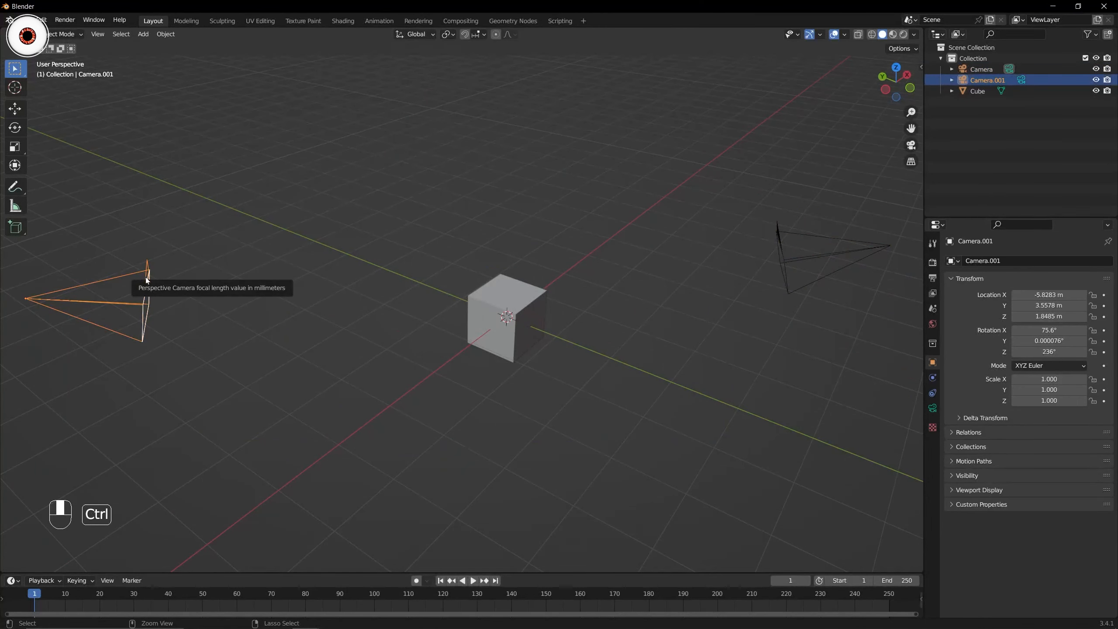
key(ctrl+KP_0)
key(KP_0)
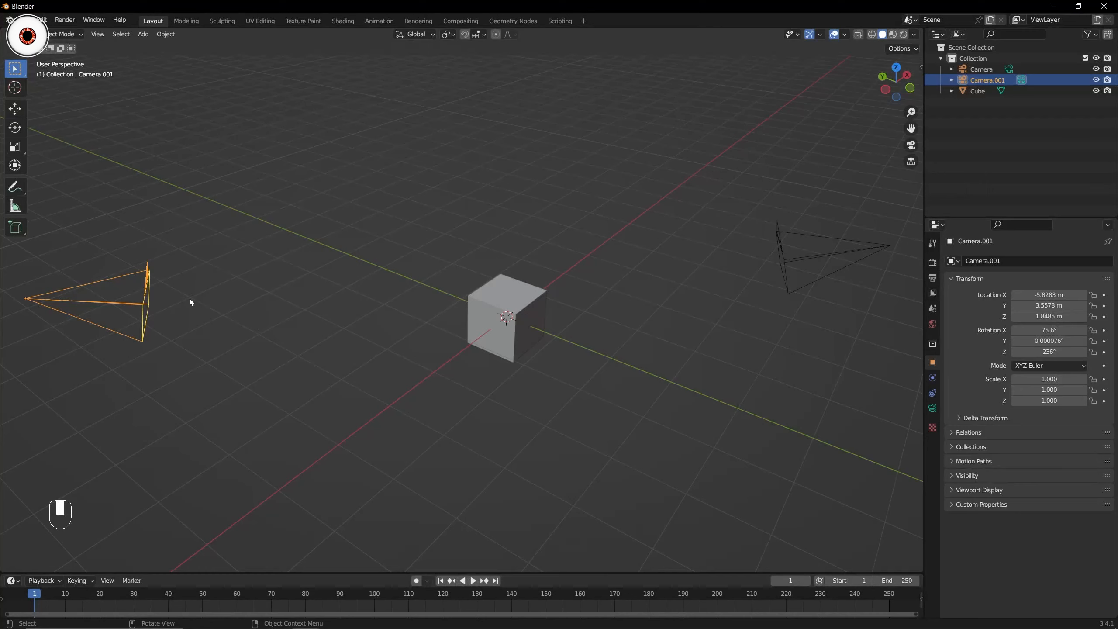
Select the original Camera and view the scene through the active Camera.001.
click(843, 241)
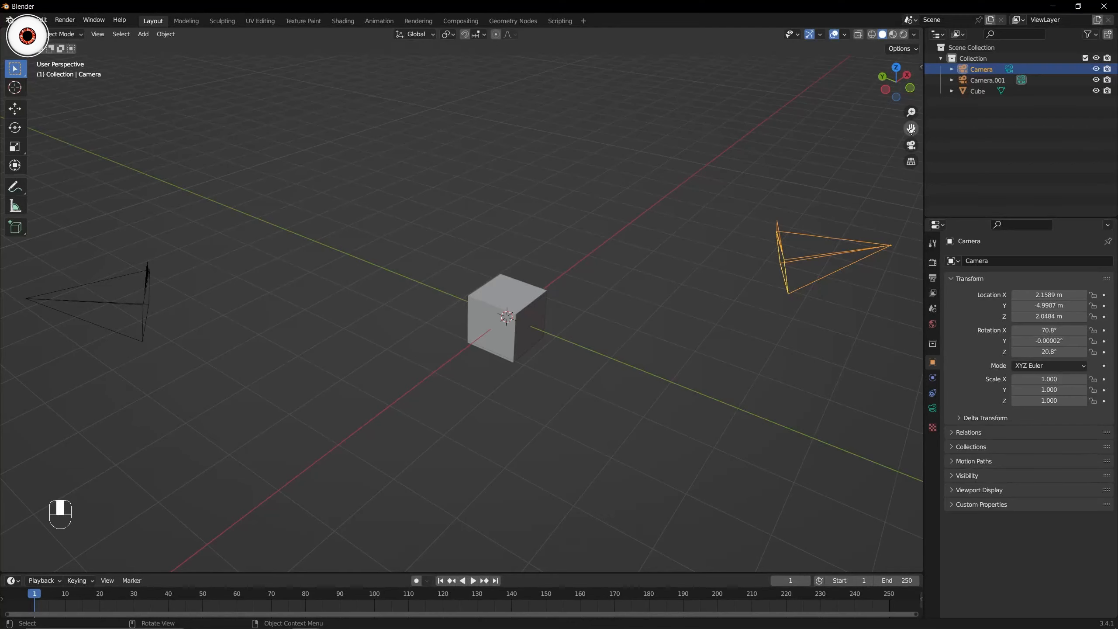
drag(911, 128, 871, 130)
drag(896, 84, 825, 75)
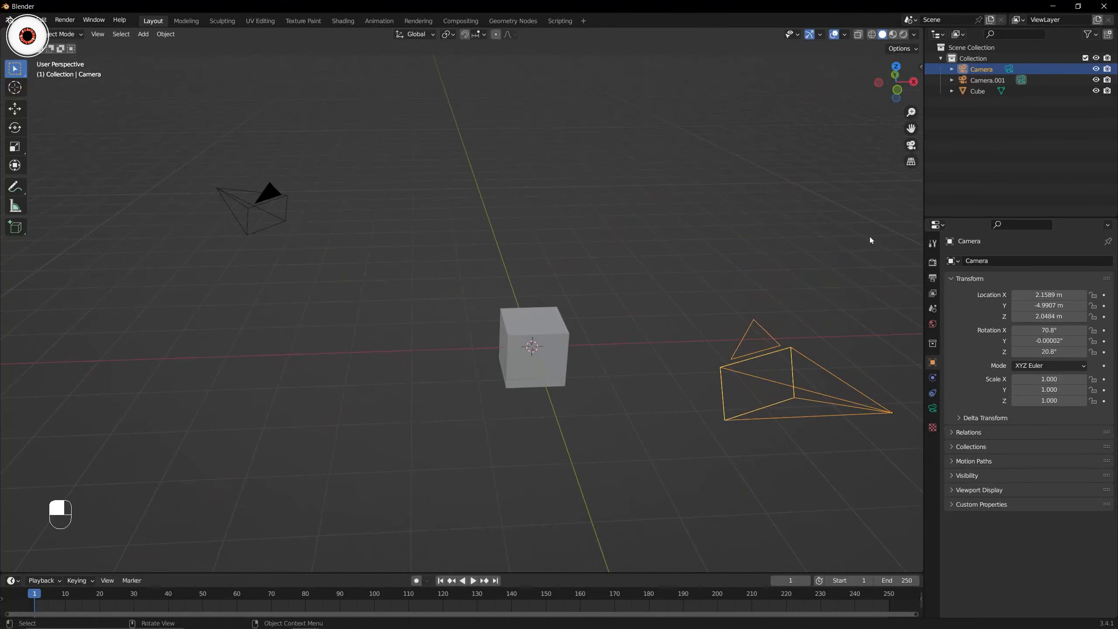
drag(911, 128, 832, 106)
key(KP_0)
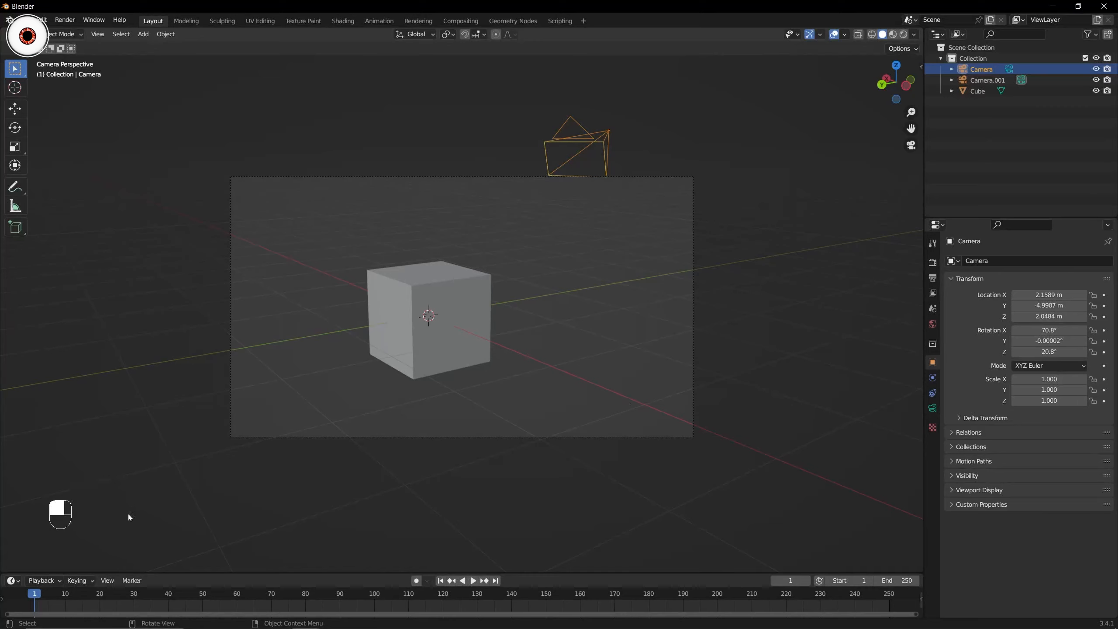
Annotate the area above the camera frame with a series of freehand blue strokes.
click(14, 186)
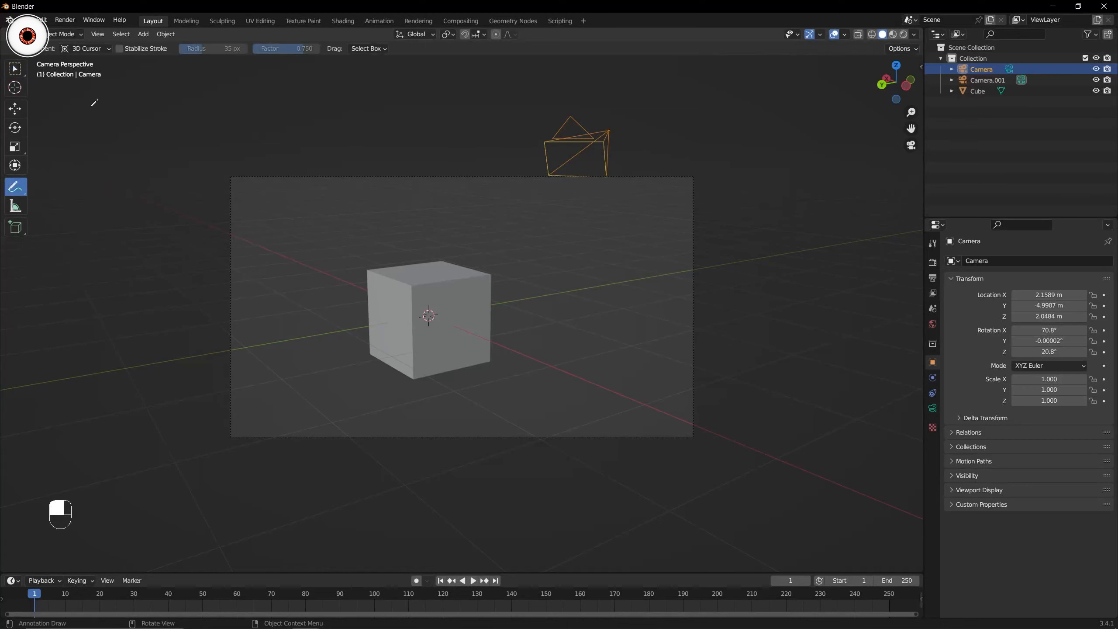
drag(63, 109, 128, 163)
drag(120, 112, 182, 143)
drag(148, 84, 306, 146)
drag(294, 94, 439, 146)
drag(454, 101, 625, 139)
drag(634, 91, 796, 157)
drag(808, 106, 862, 159)
drag(780, 180, 883, 205)
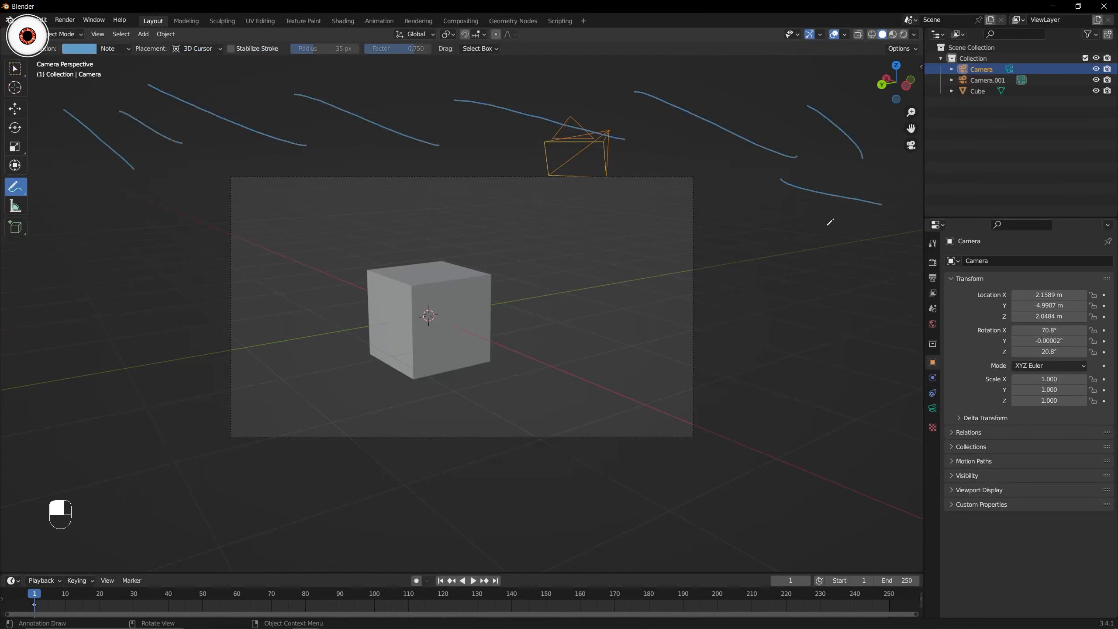
Undo the latest blue strokes and erase the remaining ones with the Annotate Eraser.
key(ctrl+z)
key(ctrl+z)
drag(25, 191, 64, 258)
mouse_move(177, 188)
mouse_down()
mouse_move(174, 175)
mouse_move(727, 90)
mouse_move(689, 188)
mouse_up()
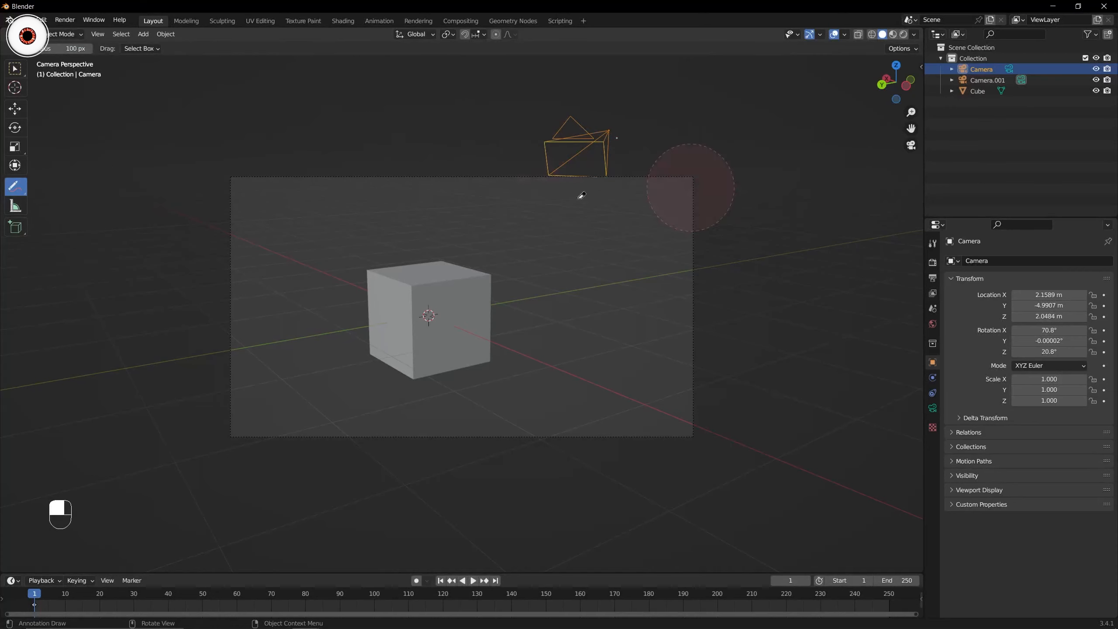
Set the Note annotation layer's colour to red with hue 0.006 and saturation 1.000, then hide the sidebar.
key(n)
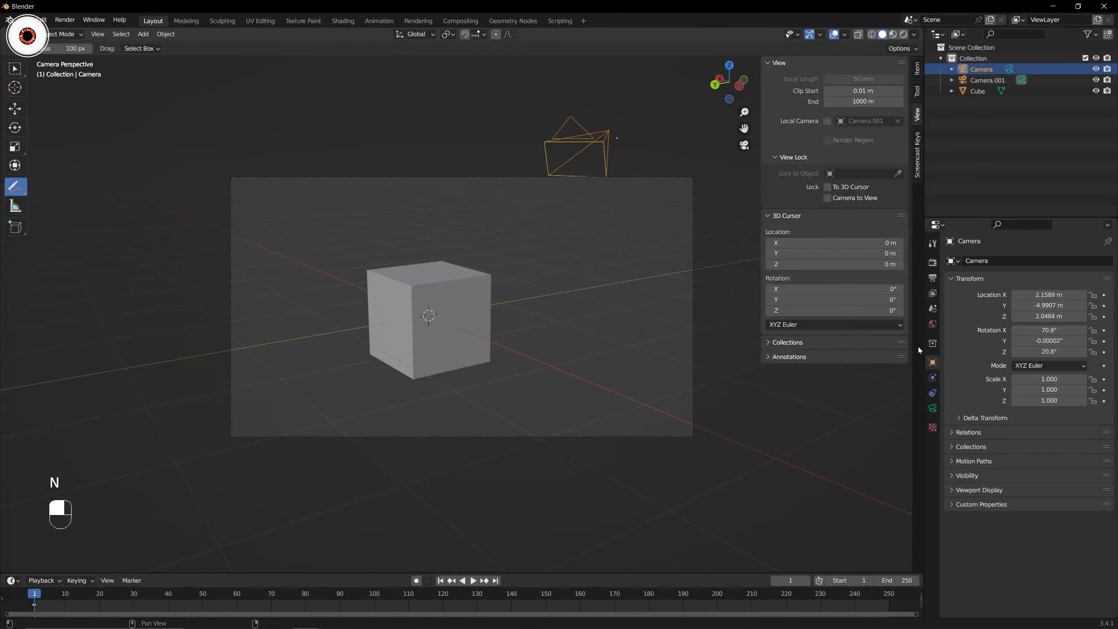
click(916, 165)
click(917, 115)
click(796, 357)
click(776, 391)
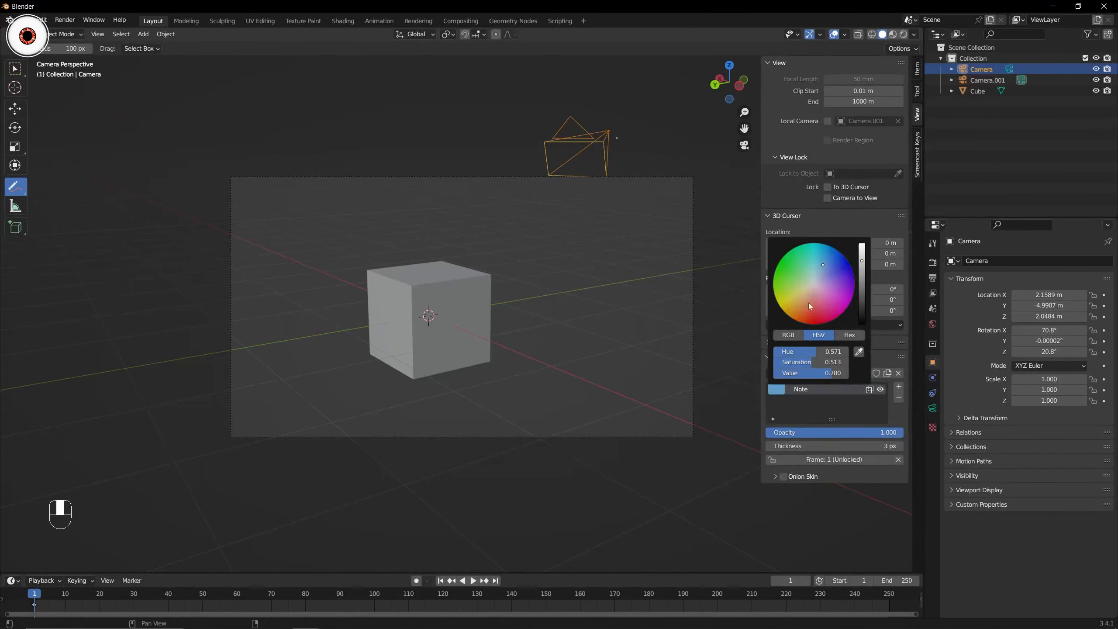
drag(809, 304, 814, 328)
key(n)
Draw red annotation strokes all around the area outside the camera frame.
drag(15, 187, 61, 187)
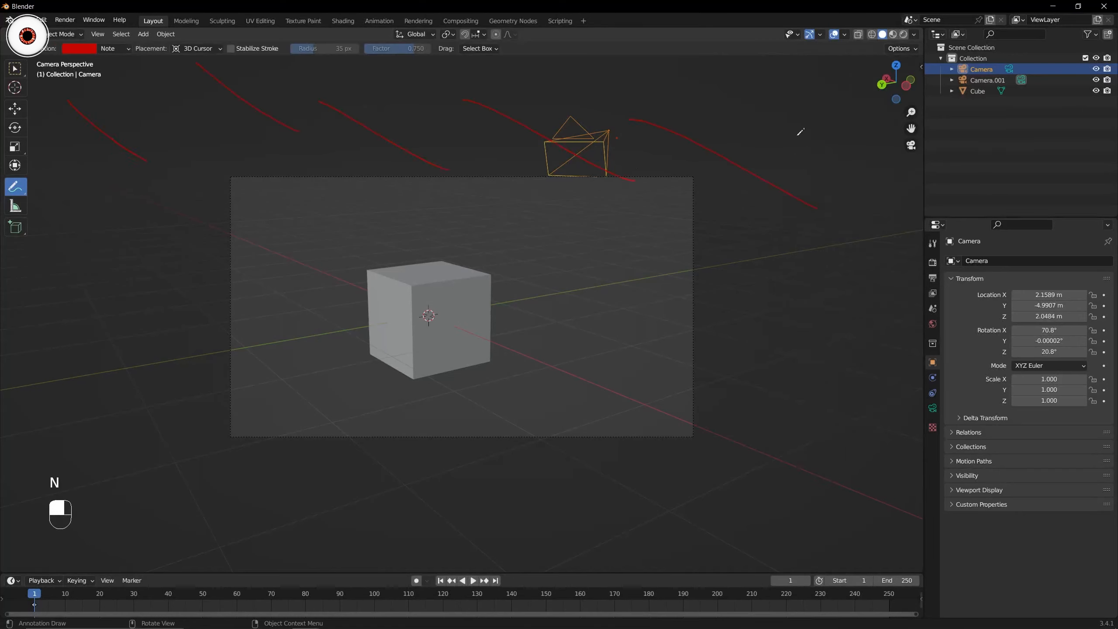
drag(803, 135, 922, 211)
drag(809, 234, 879, 322)
Try green as the Note layer's annotation colour and switch it back to red.
drag(15, 187, 60, 190)
click(85, 49)
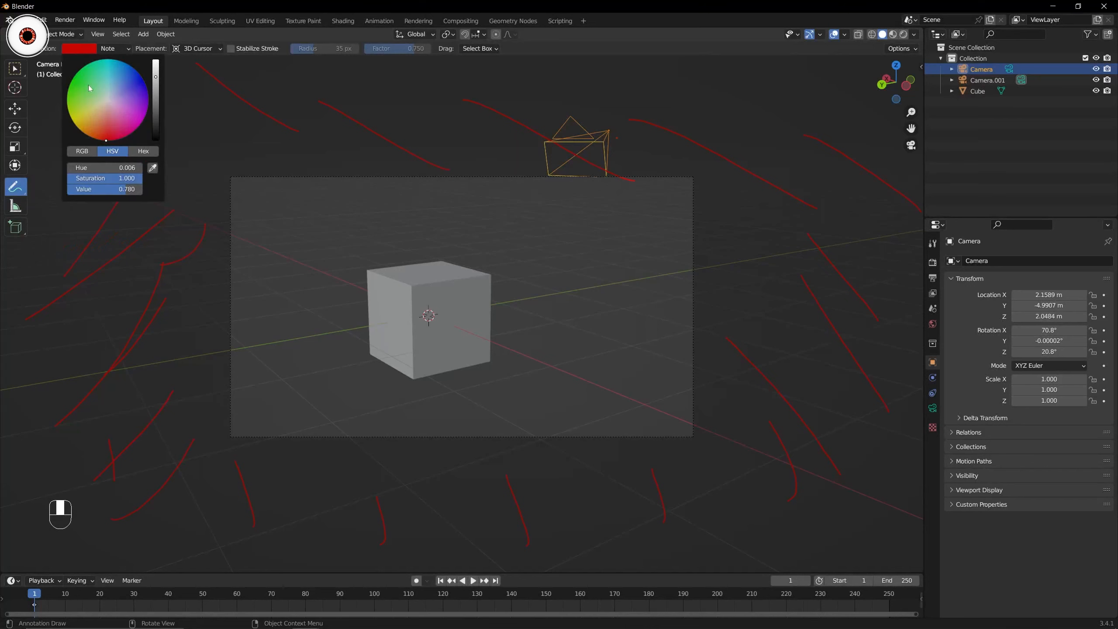
click(88, 85)
click(93, 49)
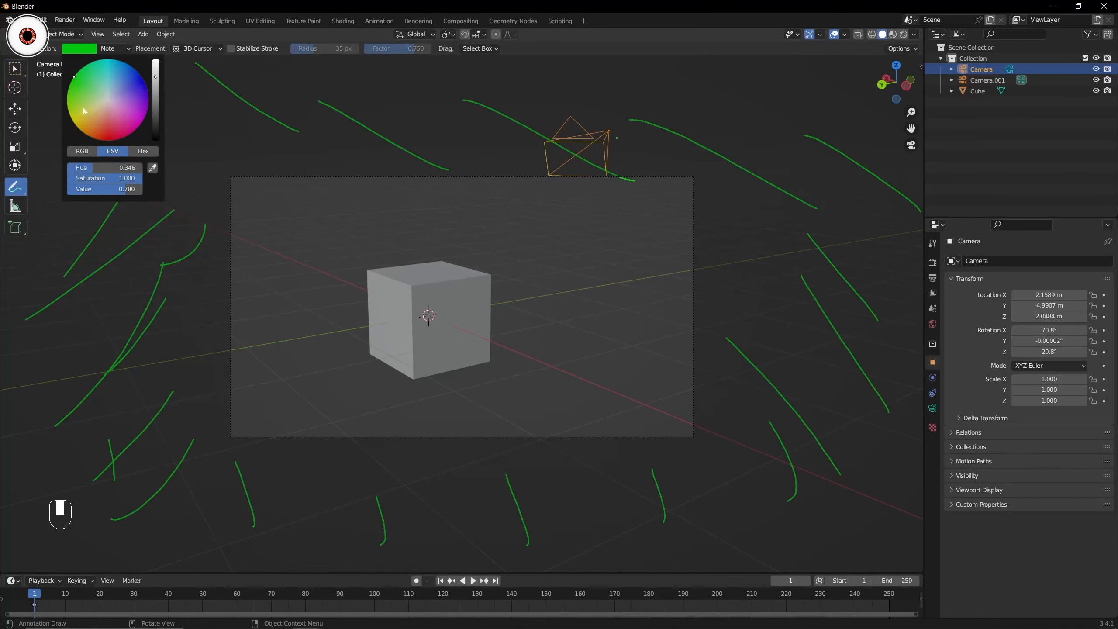
click(134, 100)
Add a second annotation layer above Note and colour it green.
key(n)
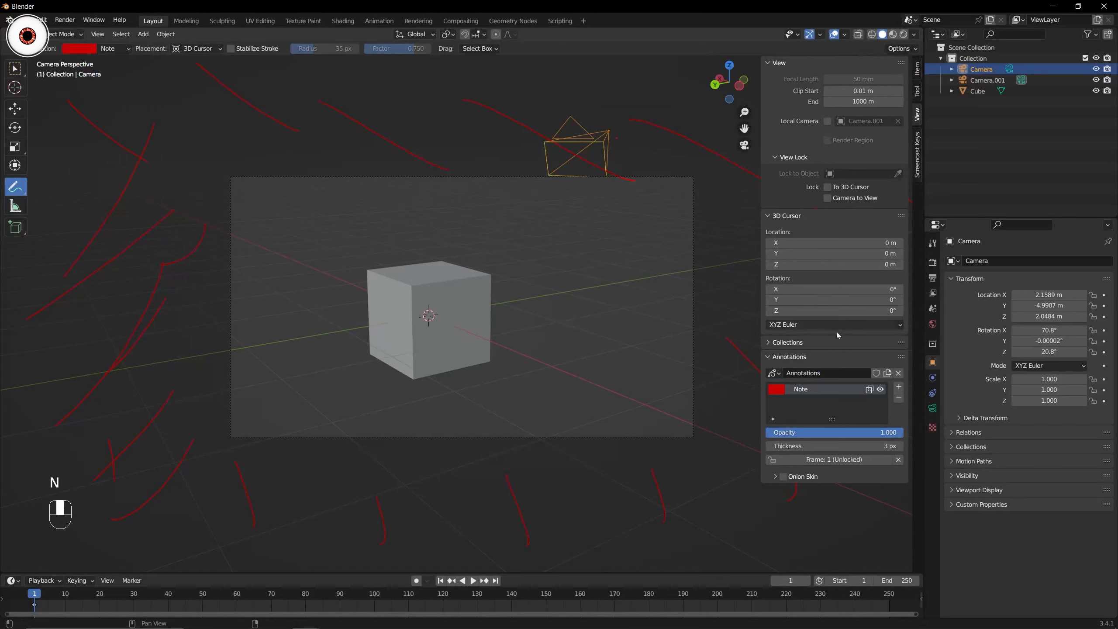
click(899, 387)
click(782, 395)
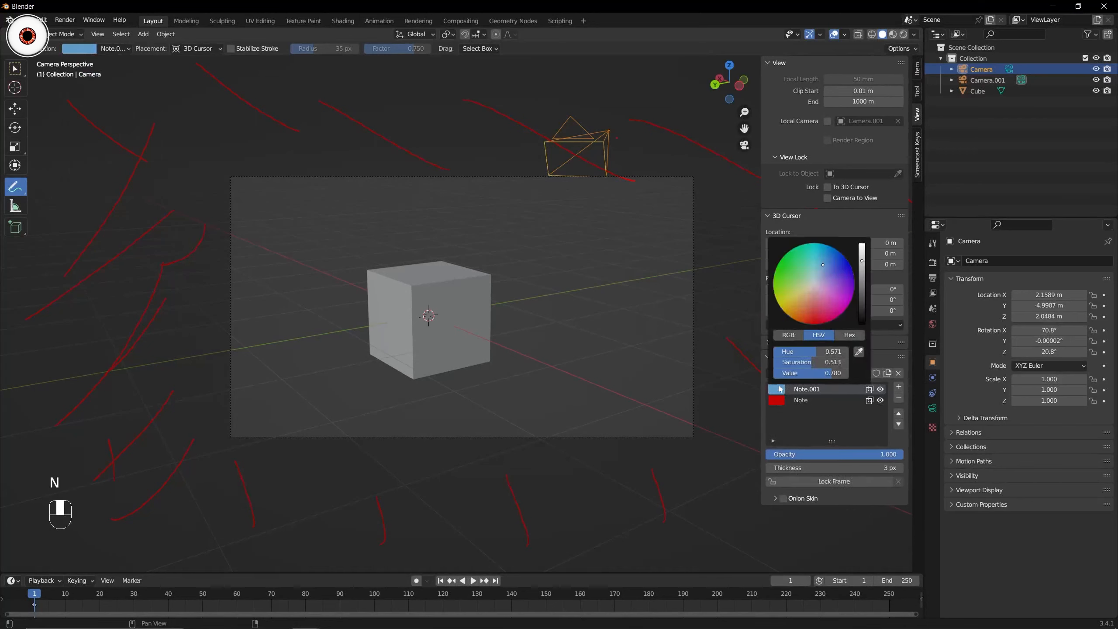
click(787, 272)
key(n)
Fill the area inside the camera frame with diagonal green annotation strokes on the new layer.
drag(245, 198, 305, 256)
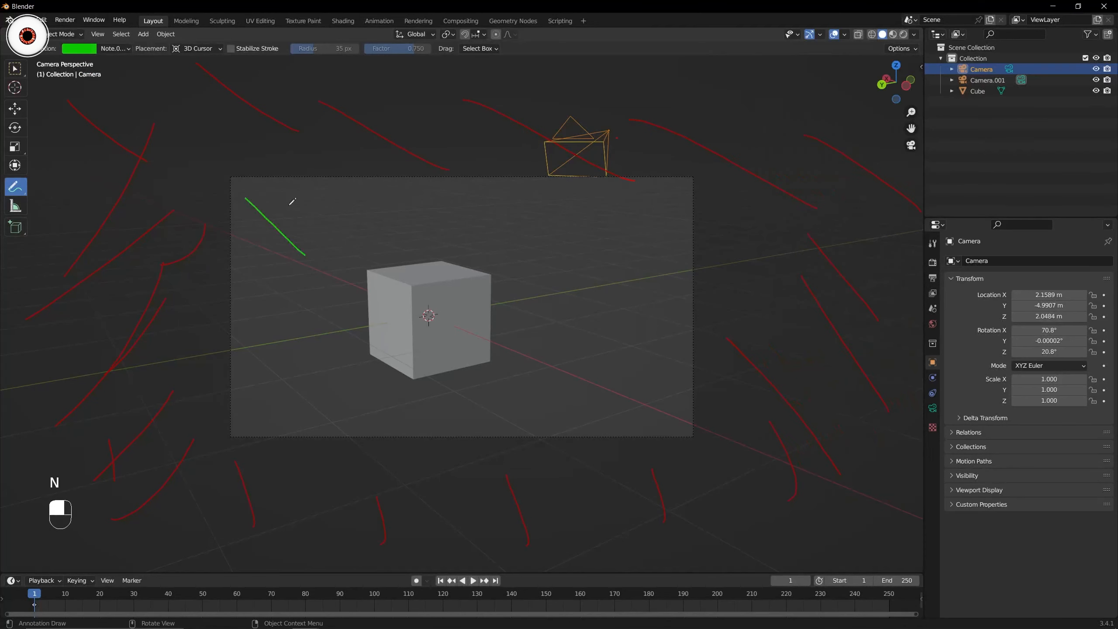
drag(284, 199, 430, 245)
mouse_move(414, 199)
mouse_down()
mouse_move(489, 217)
mouse_move(519, 239)
mouse_up()
mouse_move(520, 205)
mouse_down()
mouse_move(595, 236)
mouse_move(648, 227)
mouse_up()
drag(583, 226, 670, 318)
drag(474, 251, 505, 318)
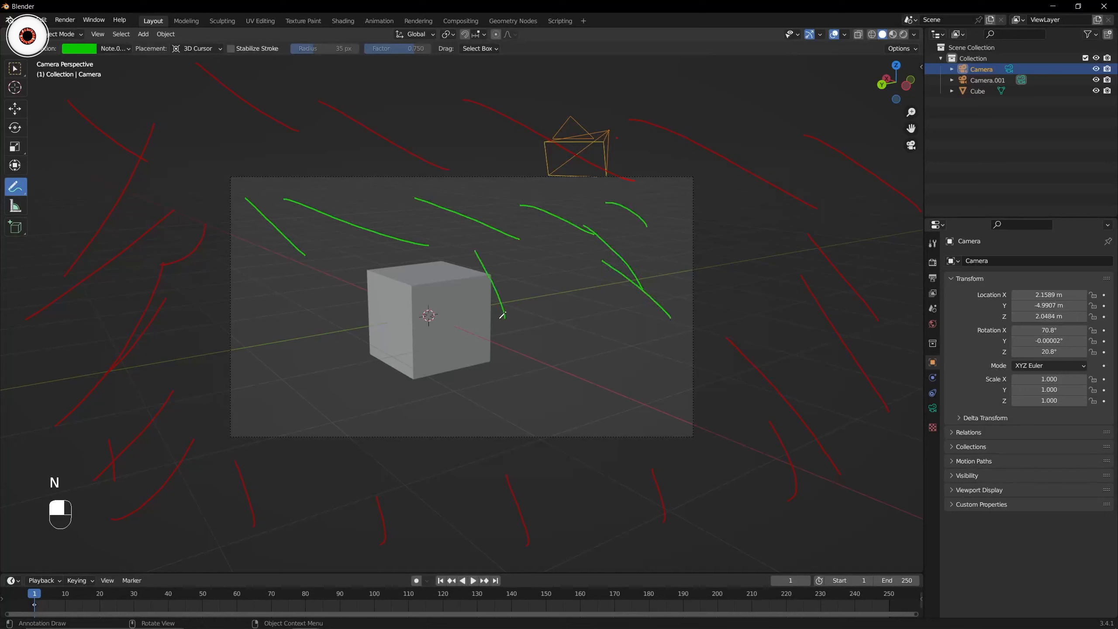
drag(352, 254, 395, 338)
drag(268, 285, 314, 355)
drag(280, 340, 327, 403)
drag(272, 375, 328, 414)
drag(366, 372, 435, 423)
drag(441, 363, 535, 416)
drag(537, 380, 602, 422)
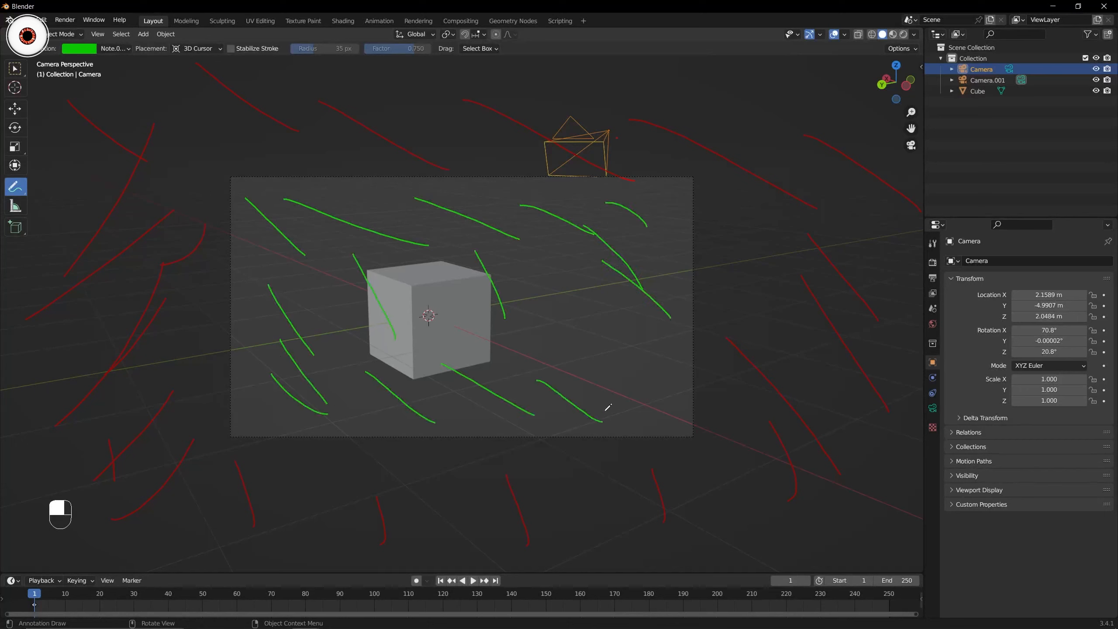
drag(573, 322, 653, 394)
drag(579, 280, 651, 350)
drag(576, 250, 627, 330)
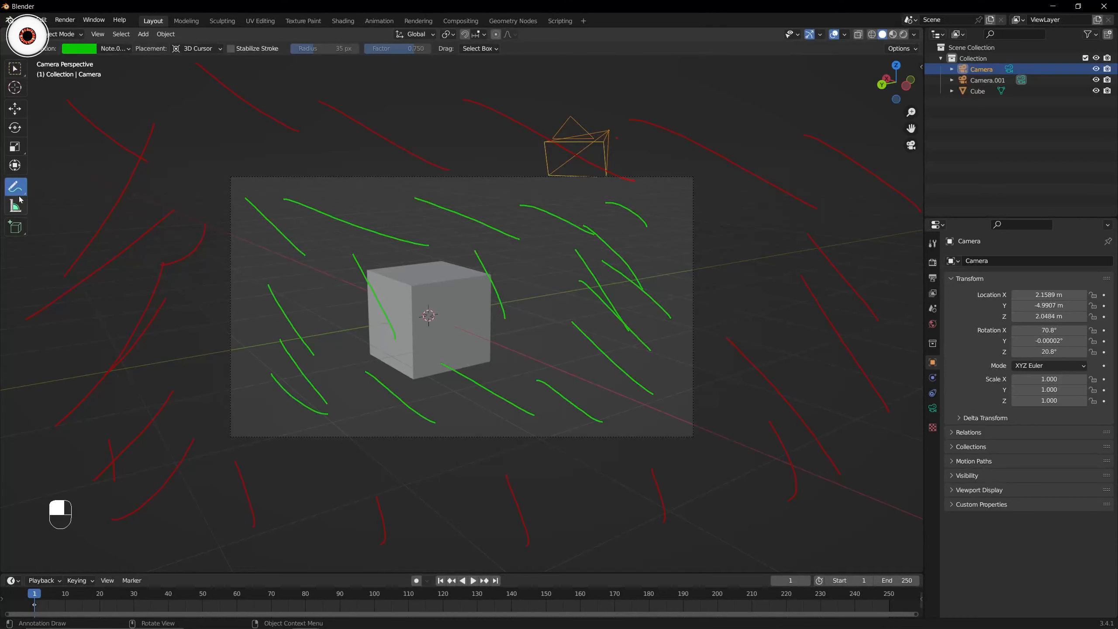
Erase most of the green strokes with the Annotate Eraser and view the annotations from outside the camera.
mouse_move(15, 186)
mouse_down()
mouse_move(66, 212)
mouse_move(75, 254)
mouse_up()
mouse_move(307, 119)
mouse_down()
mouse_move(474, 187)
mouse_move(282, 363)
mouse_move(609, 257)
mouse_up()
mouse_move(881, 98)
mouse_down()
mouse_move(892, 93)
mouse_move(876, 110)
mouse_up()
scroll(852, 112, down, 3)
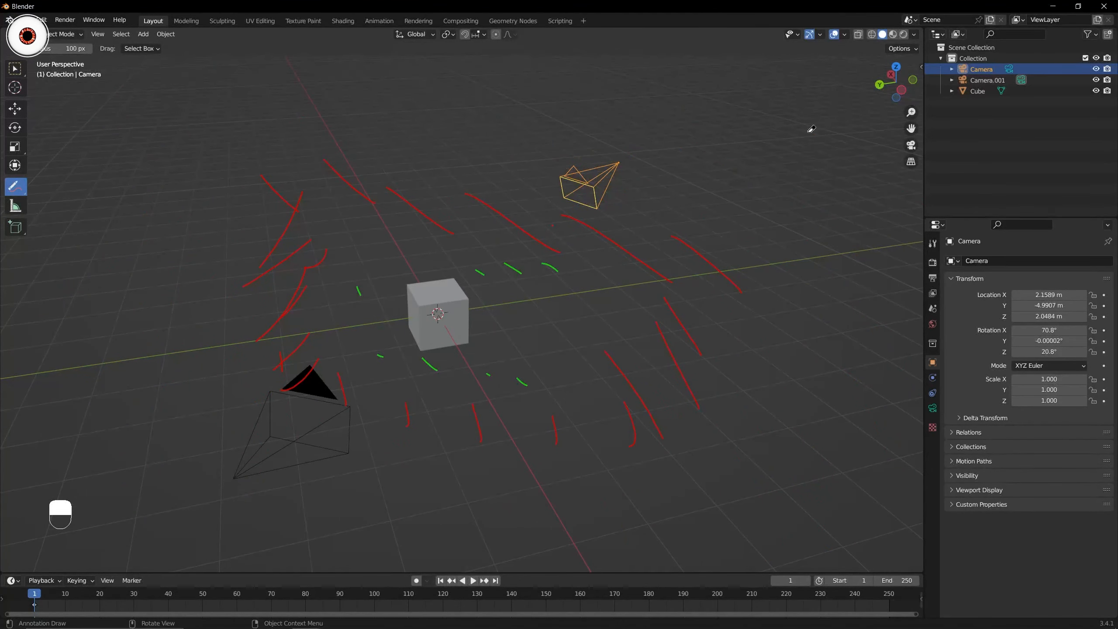
Check the camera view once more and close the cube scene, going back to 3D_Cute_Icon_Model.blend.
key(KP_0)
key(KP_0)
click(1104, 6)
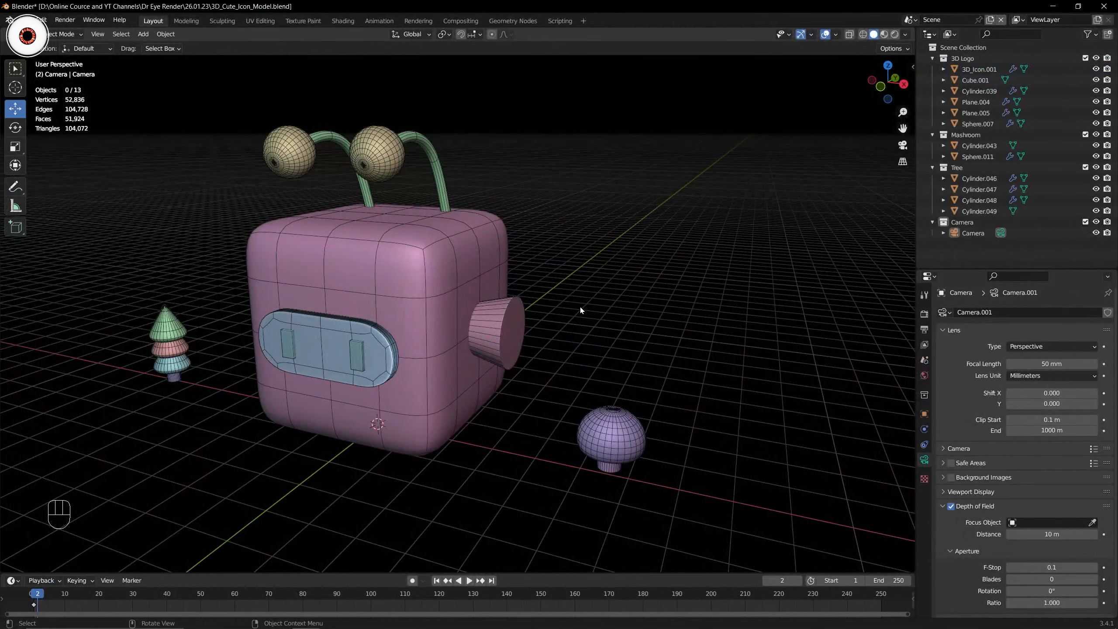
Examine the cute icon scene and where its camera stands from several angles and distances.
drag(902, 127, 980, 119)
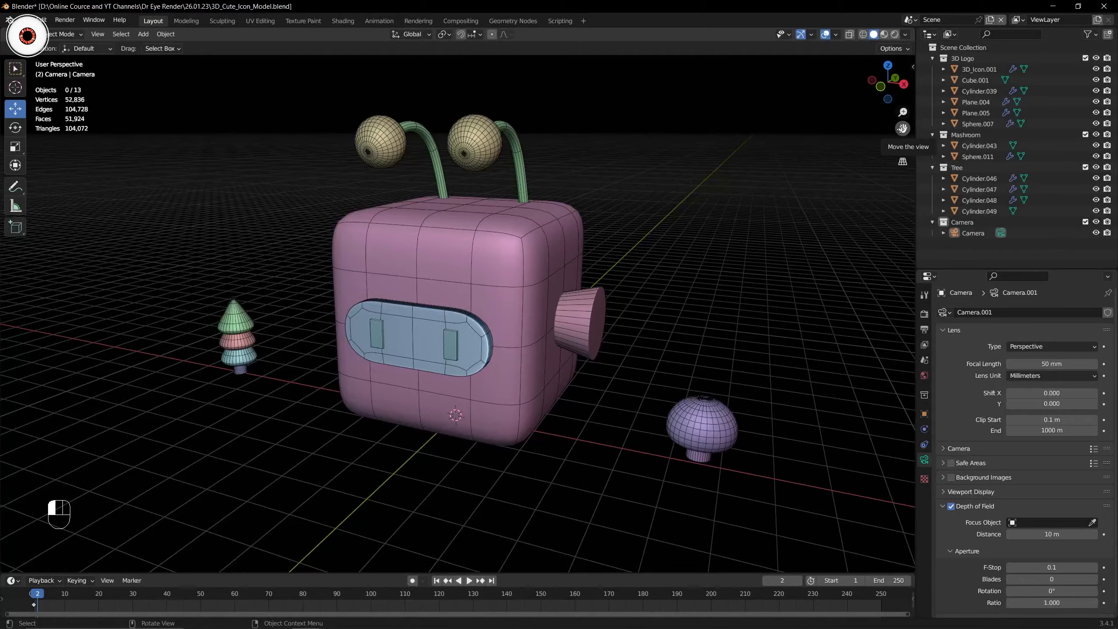
drag(903, 128, 861, 102)
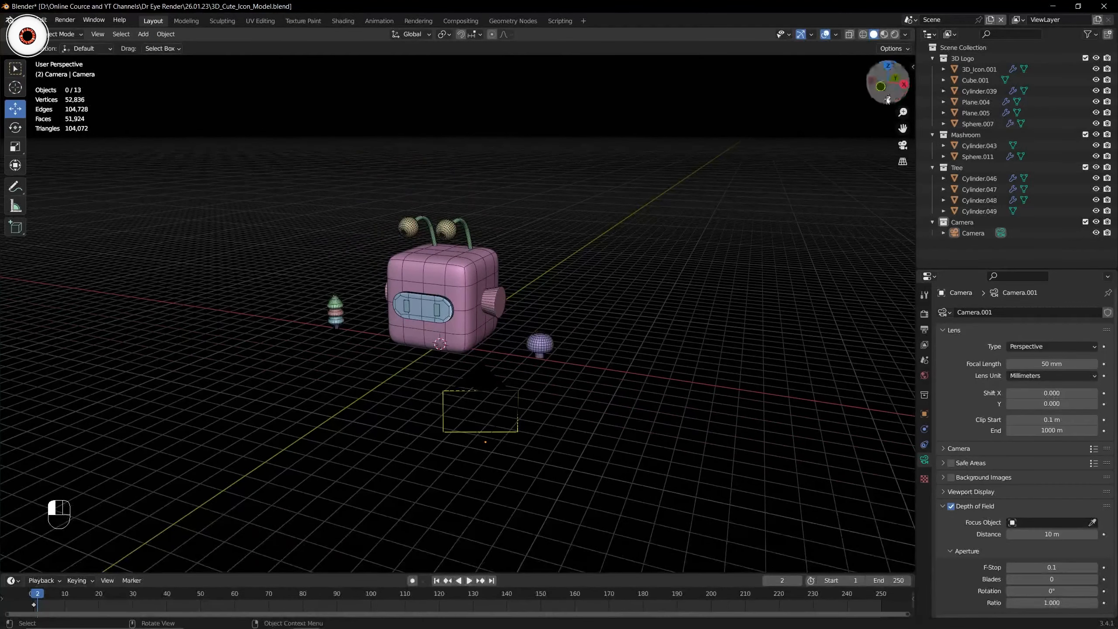
mouse_move(887, 92)
mouse_down()
mouse_move(909, 98)
mouse_move(767, 95)
mouse_move(896, 90)
mouse_up()
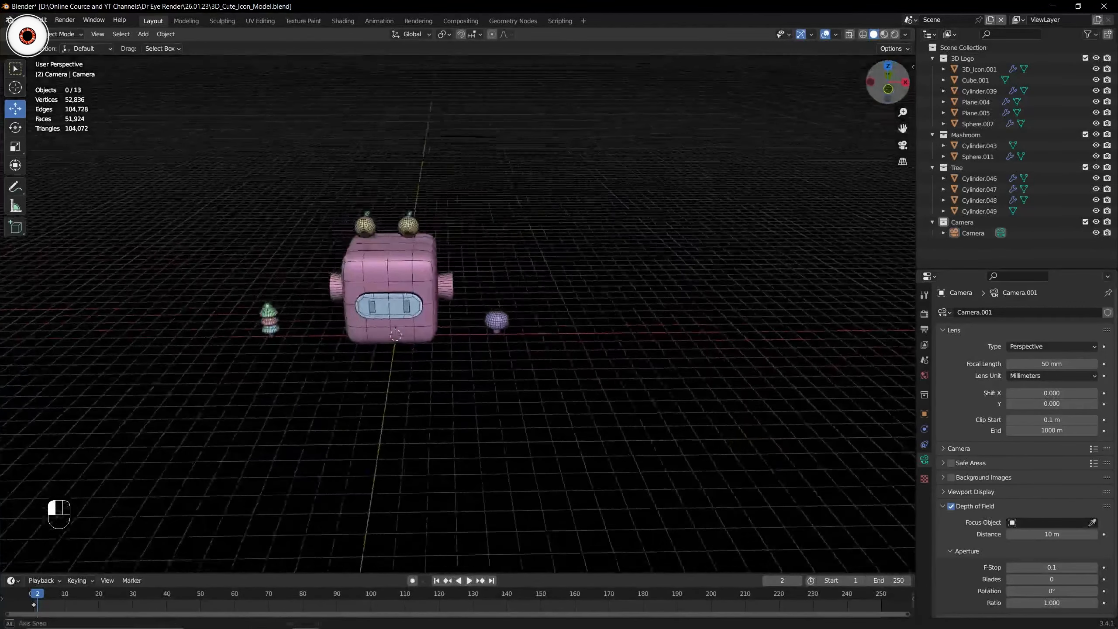
drag(901, 130, 829, 98)
drag(638, 283, 730, 397)
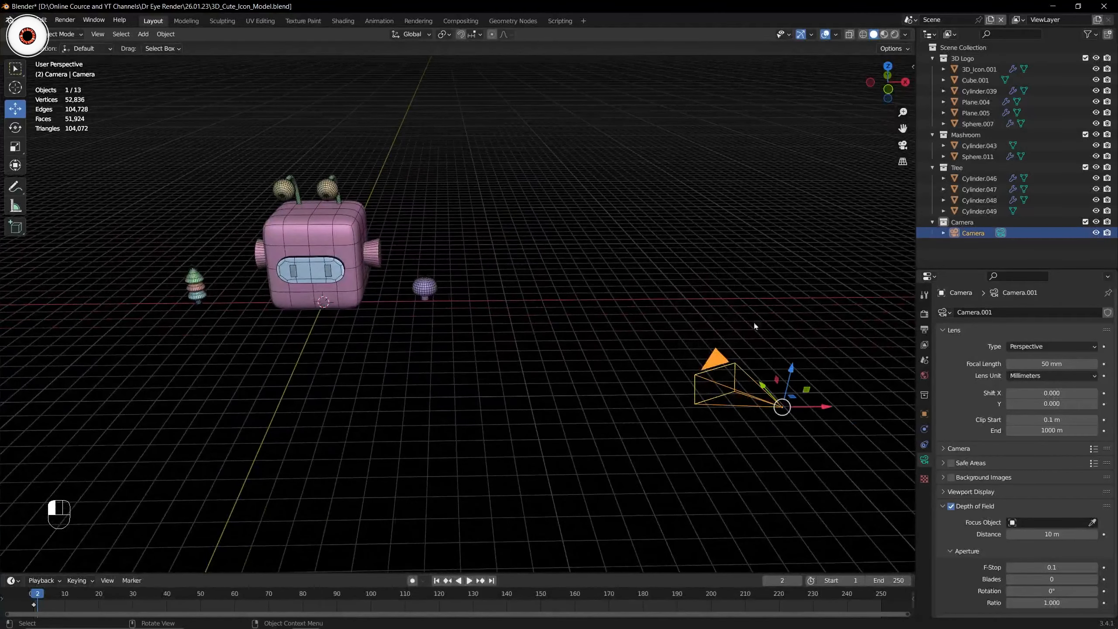
click(975, 241)
drag(900, 131, 983, 185)
scroll(558, 191, up, 3)
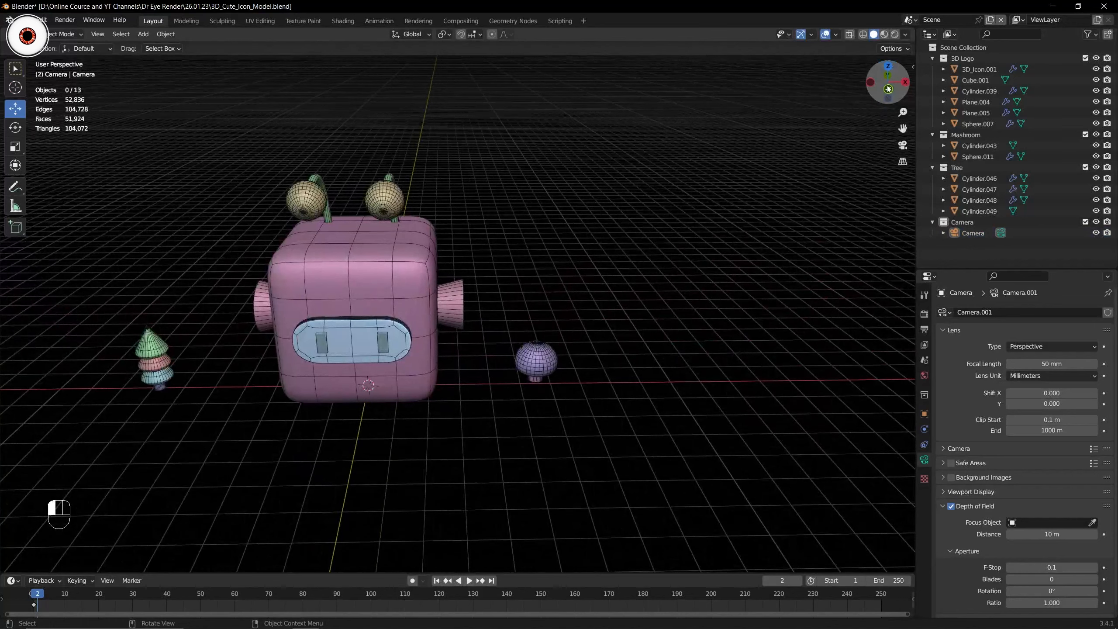
drag(887, 88, 888, 76)
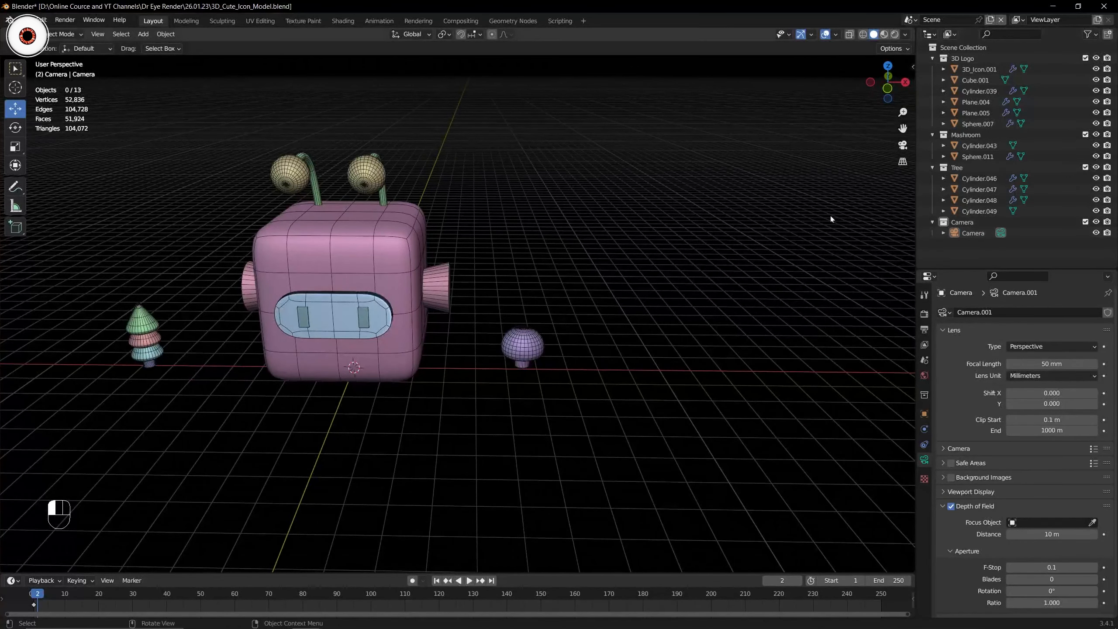
Select the Camera in the Camera collection and view the scene through it.
click(973, 235)
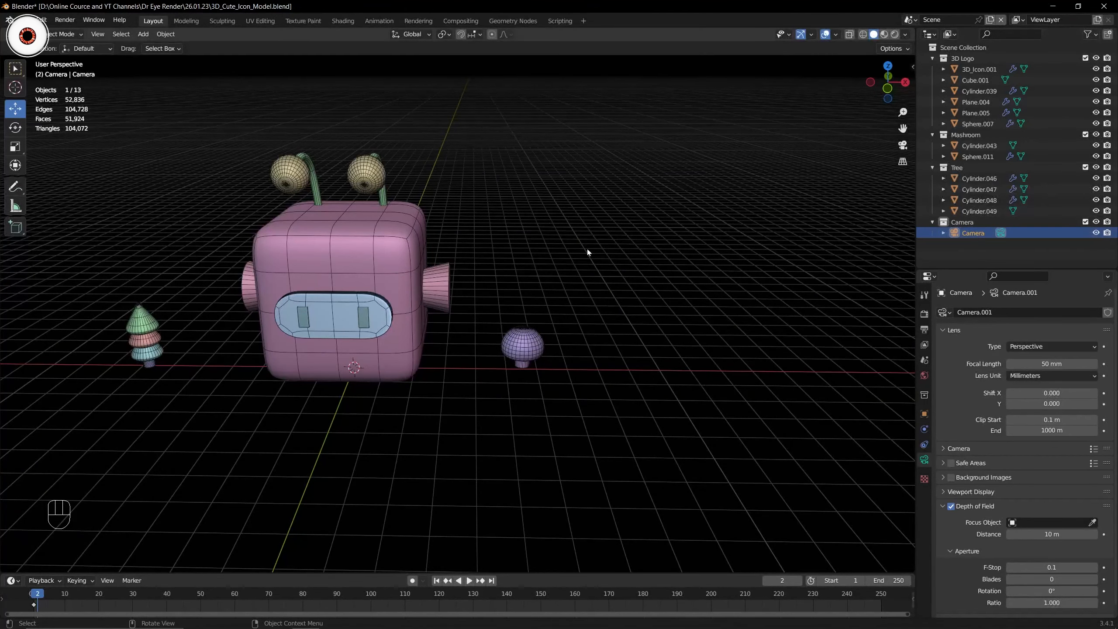
scroll(691, 314, down, 5)
drag(663, 335, 769, 419)
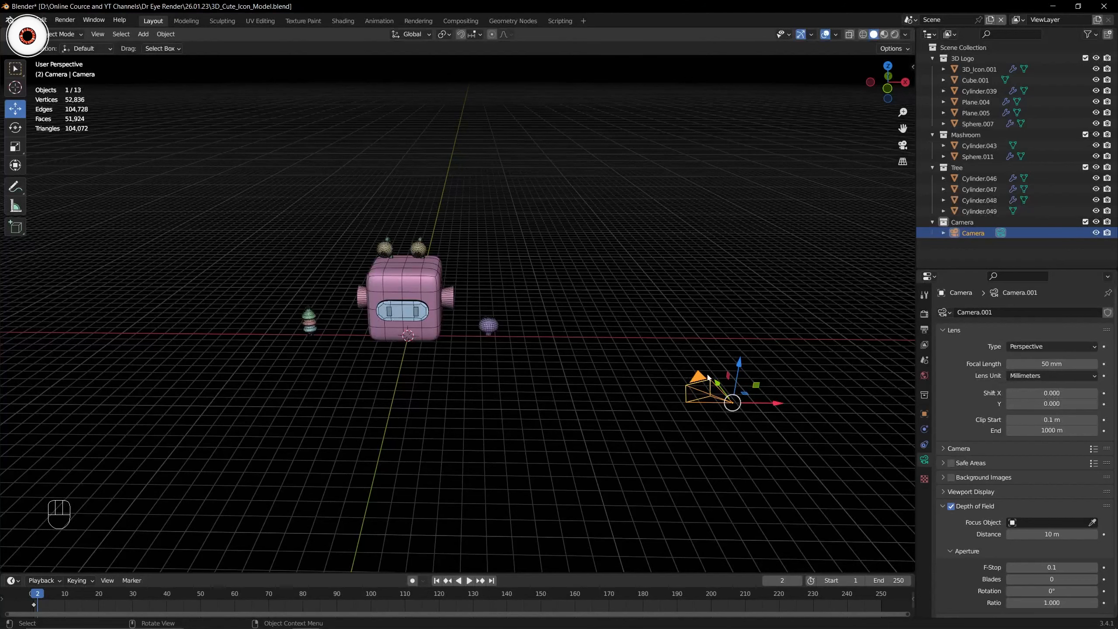
key(KP_0)
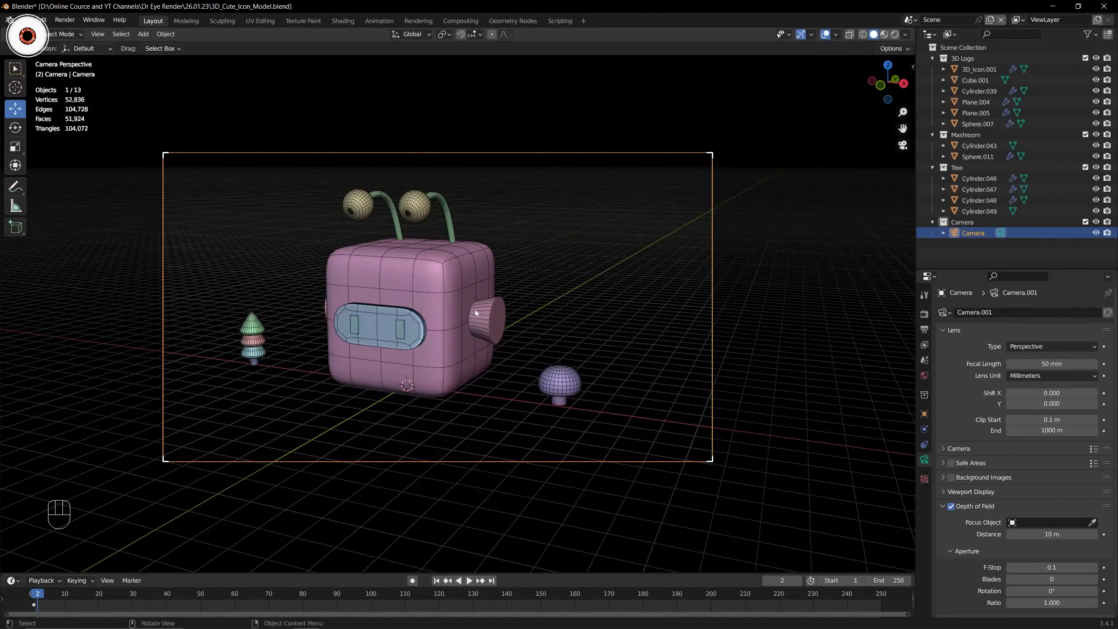
Preview the camera view in rendered shading and turn off Scene World lighting.
click(896, 34)
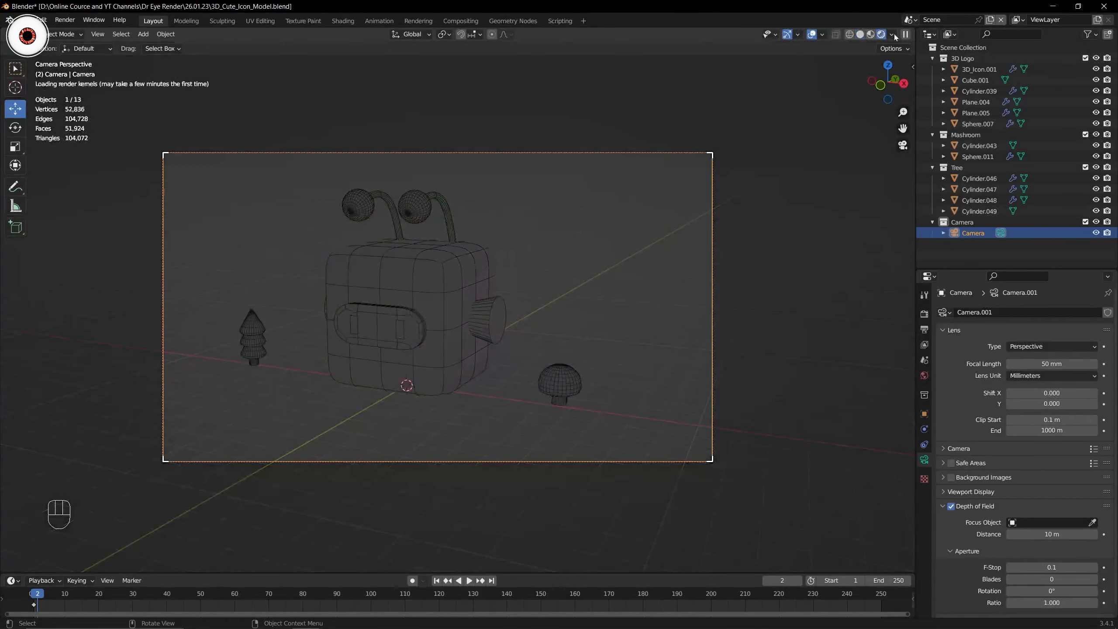
click(891, 35)
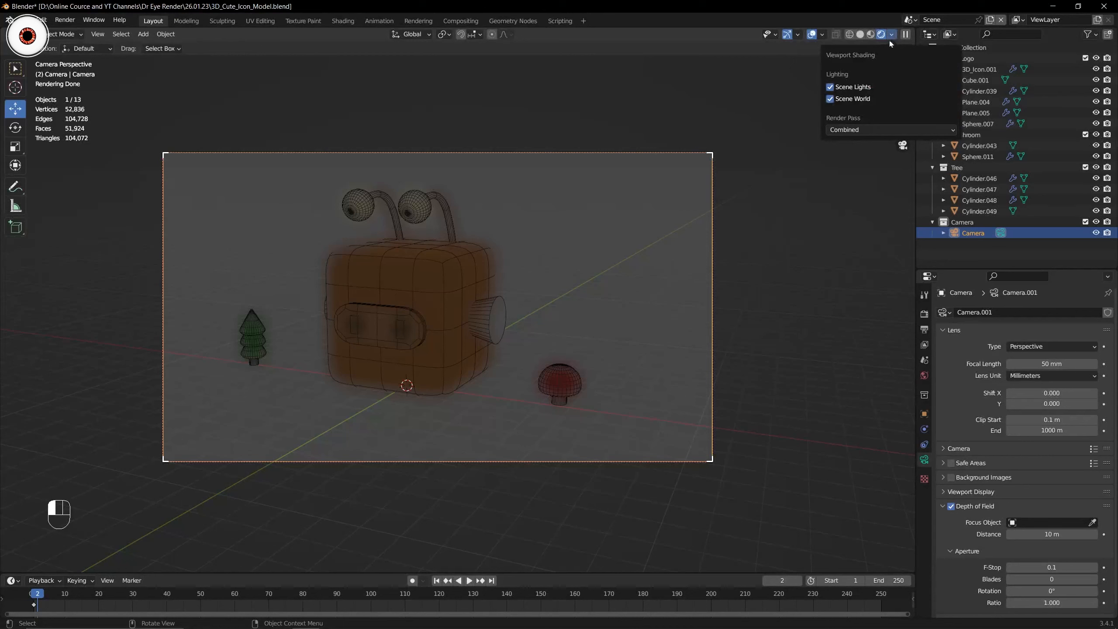
click(857, 97)
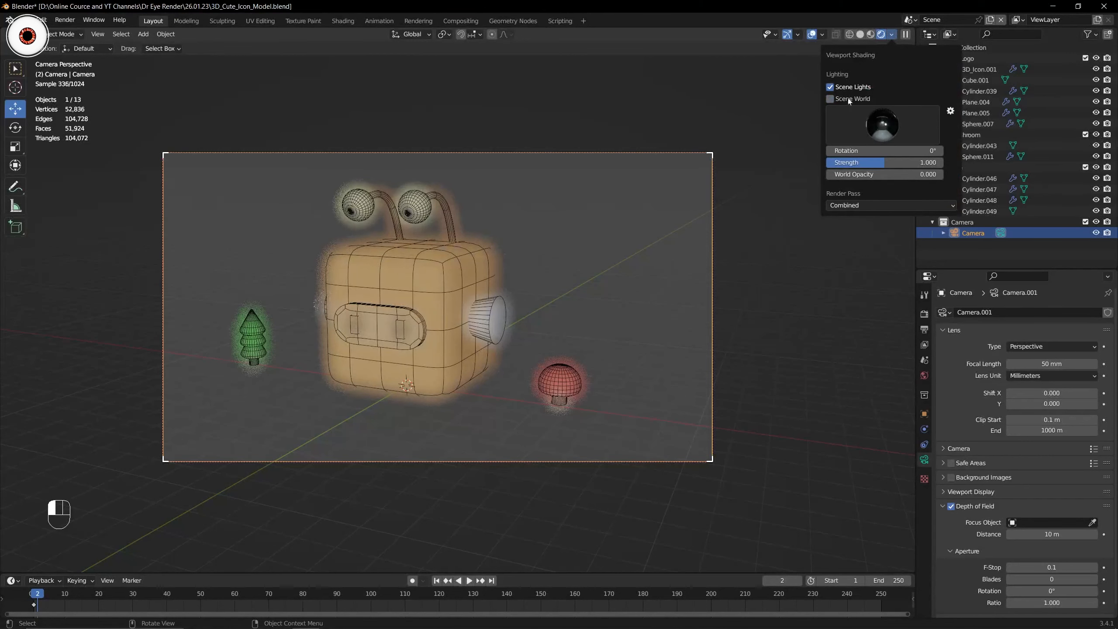
scroll(508, 211, up, 2)
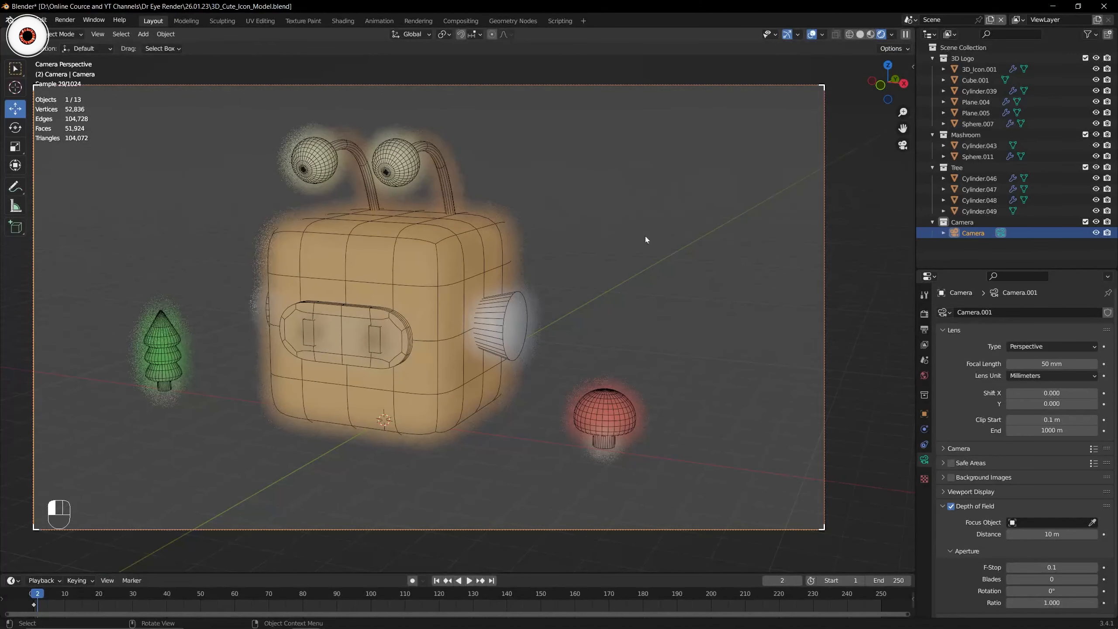
click(892, 35)
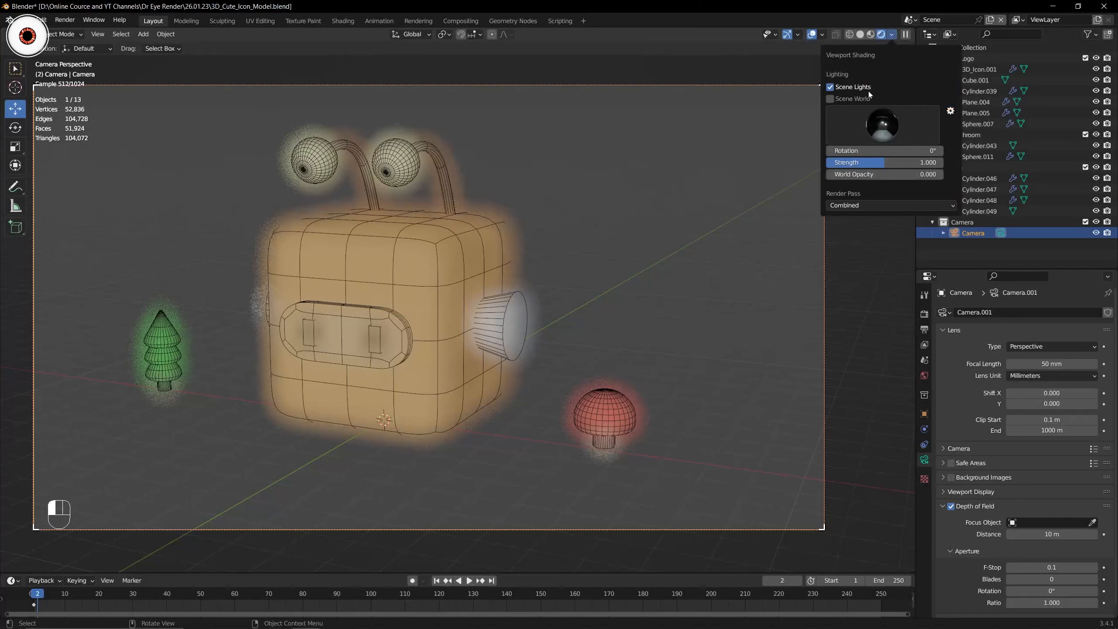
click(858, 99)
click(858, 98)
Enlarge the properties area, set the render engine to Eevee and return the viewport to solid shading.
drag(949, 270, 948, 211)
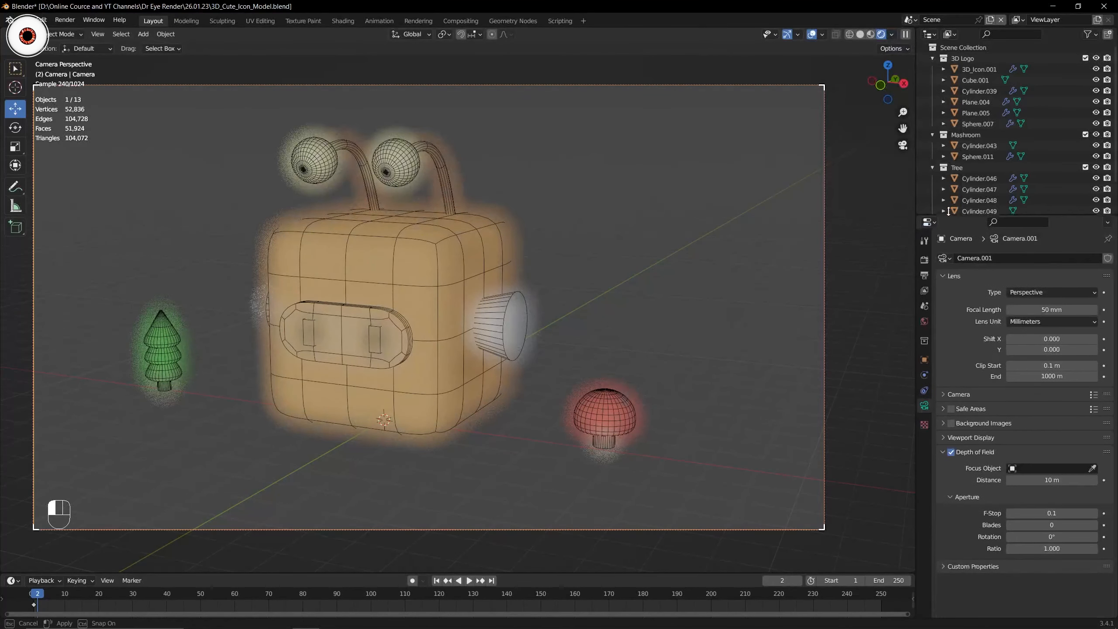
click(924, 254)
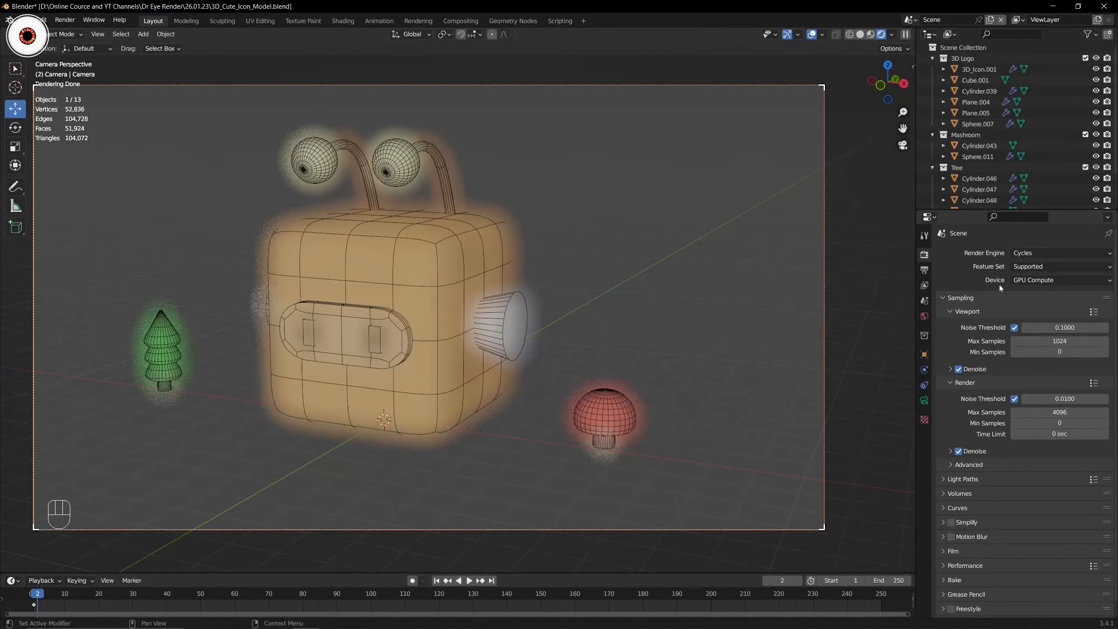
click(1035, 254)
click(1035, 267)
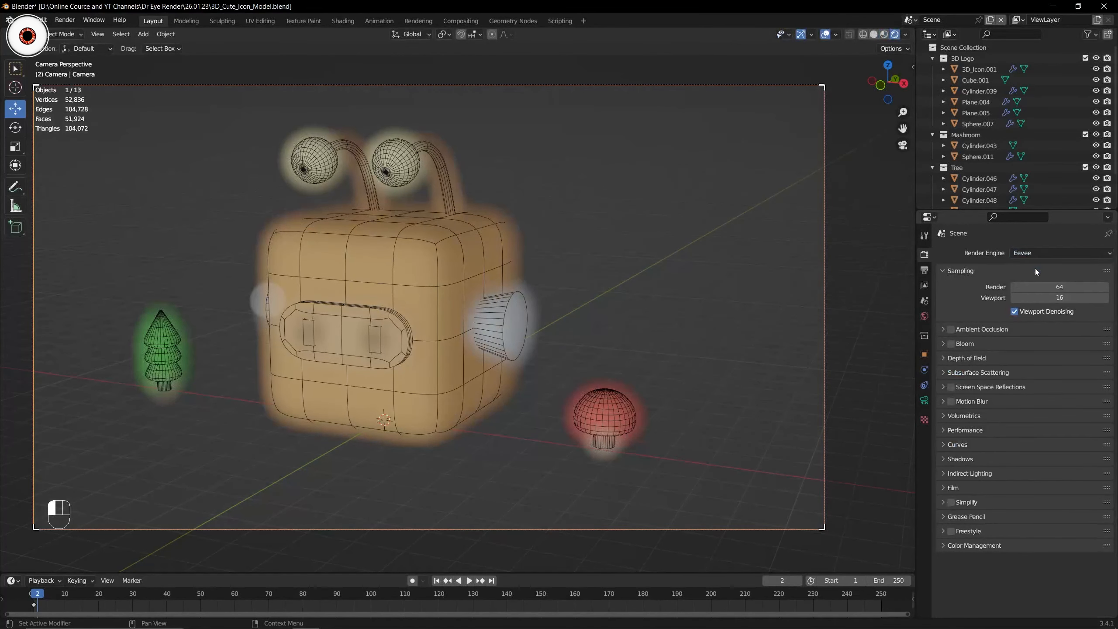
click(884, 36)
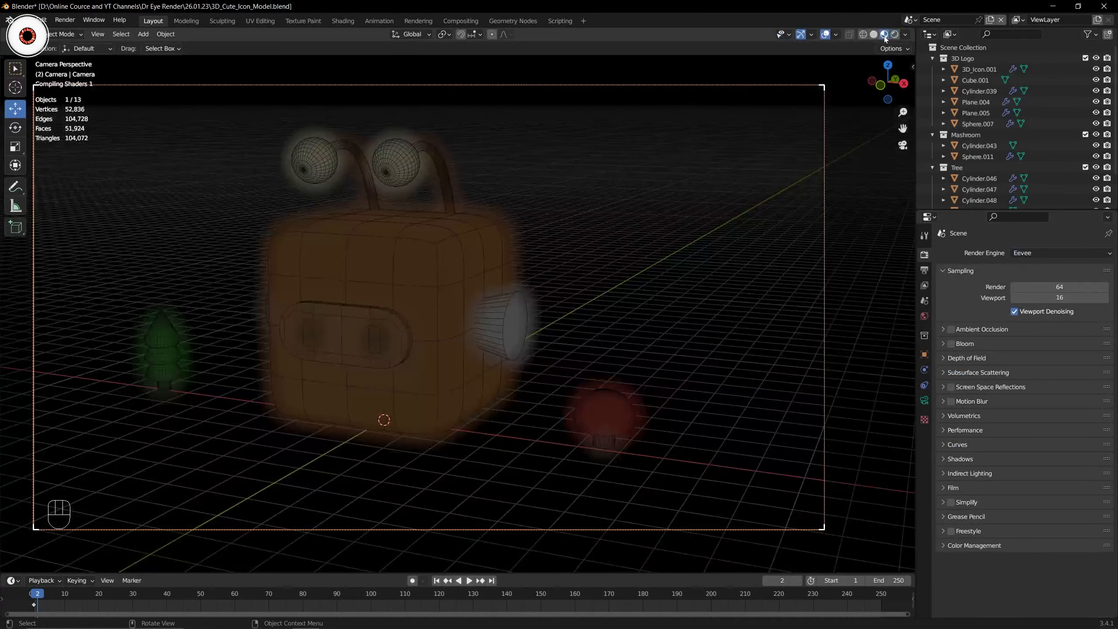
click(872, 36)
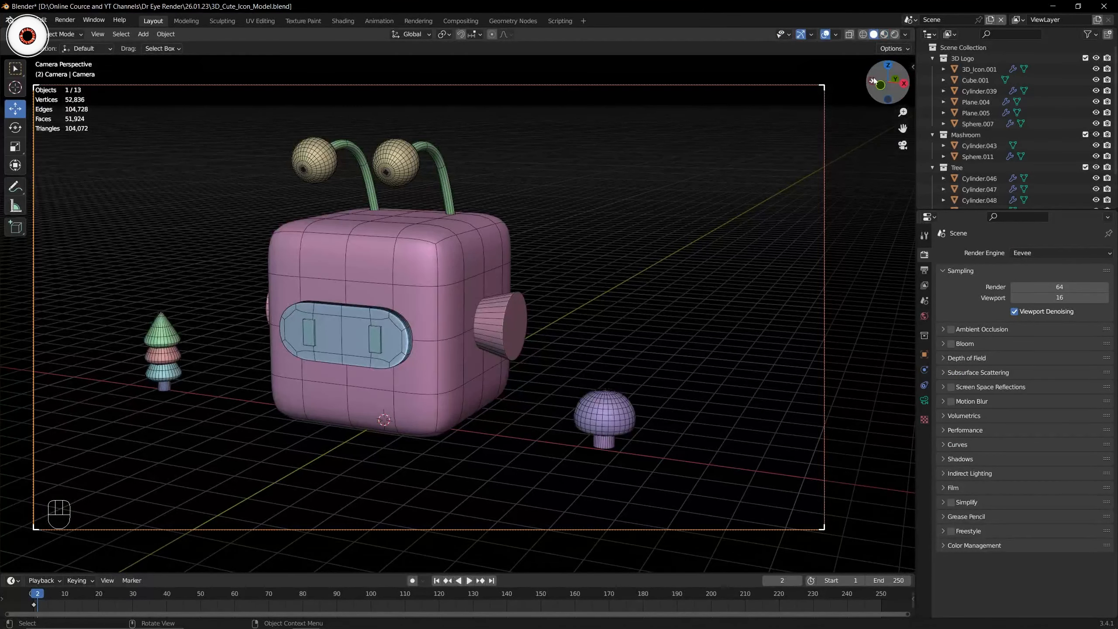
Turn off depth of field for the Camera and check the rendered scene through the camera view.
drag(887, 84, 901, 55)
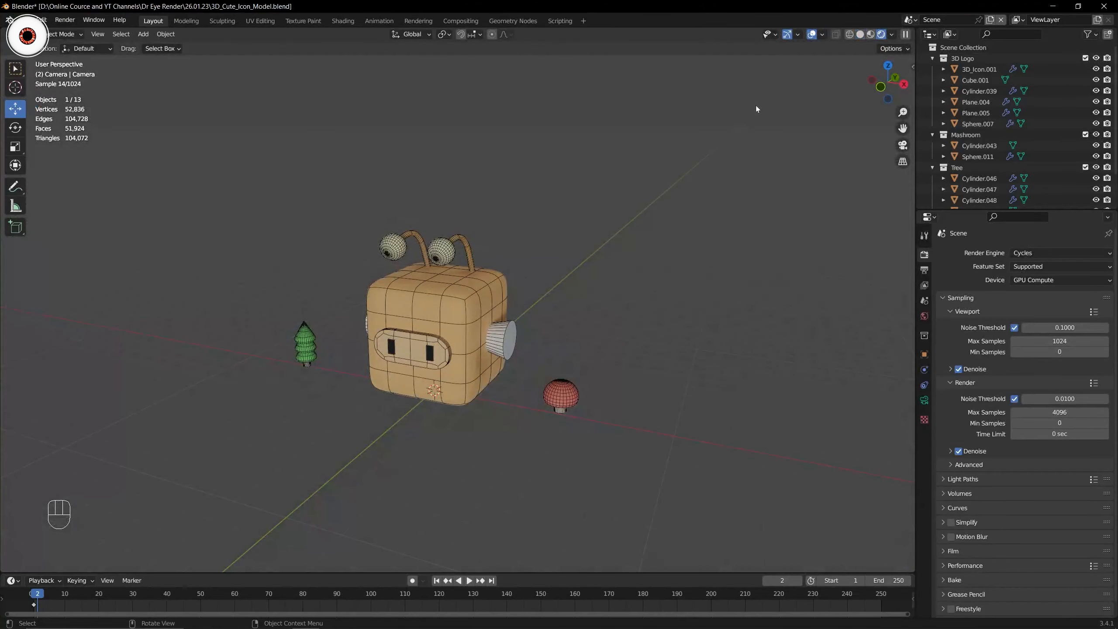
key(KP_0)
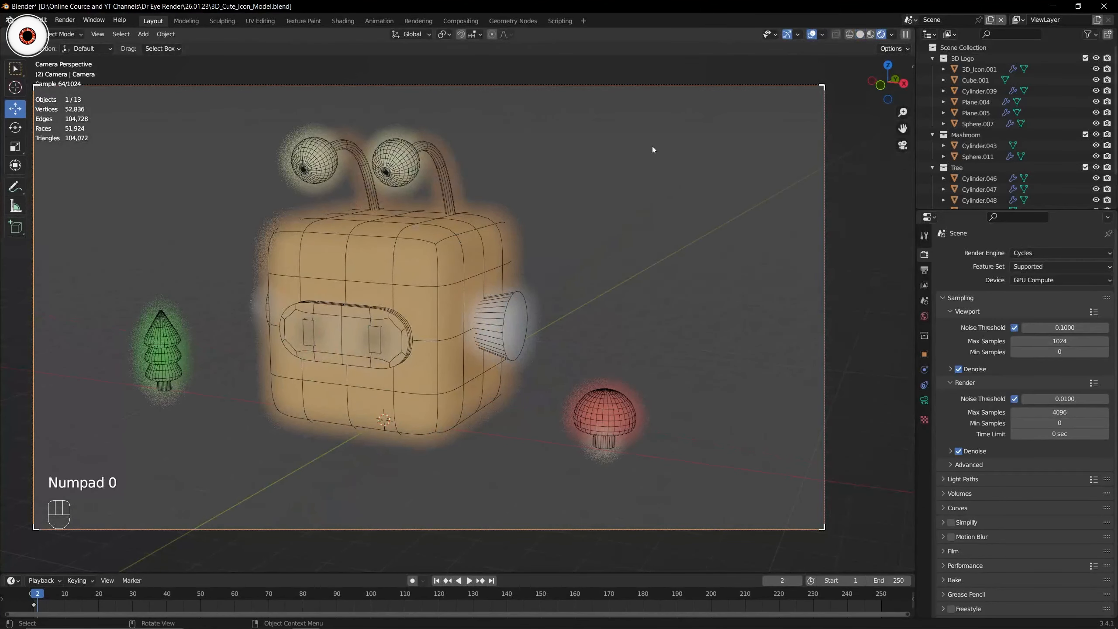
key(KP_0)
scroll(999, 166, down, 3)
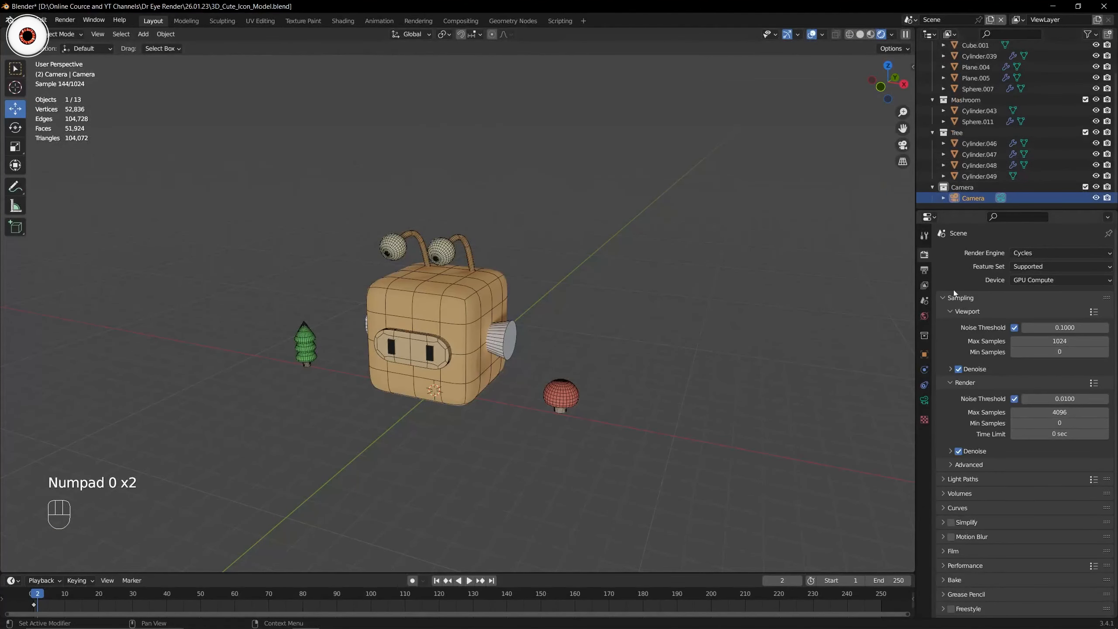
click(924, 400)
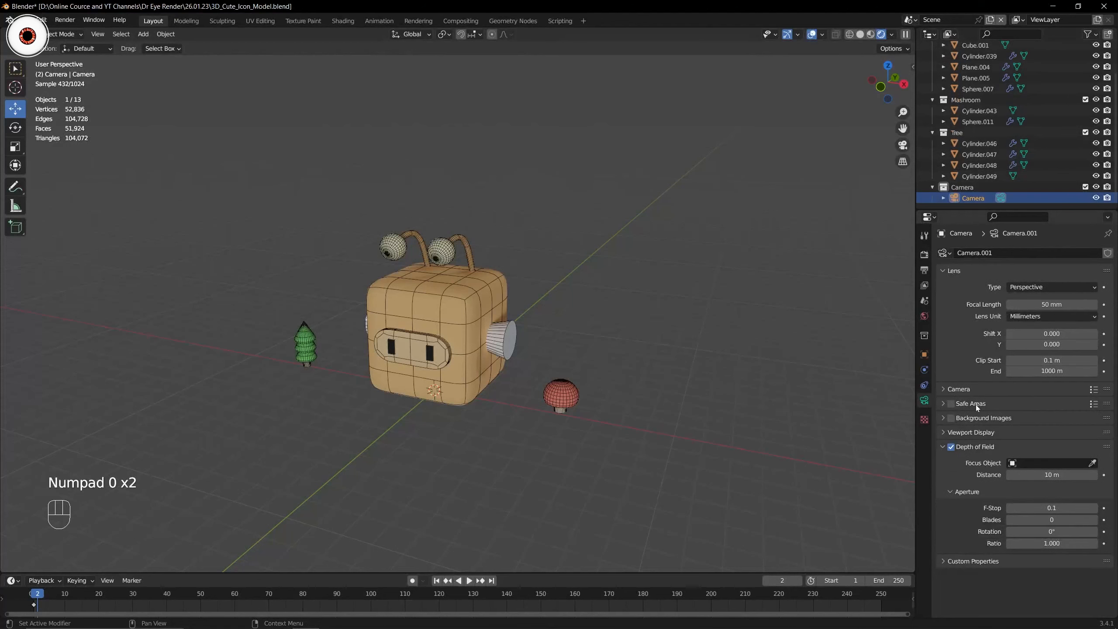
click(951, 447)
key(KP_0)
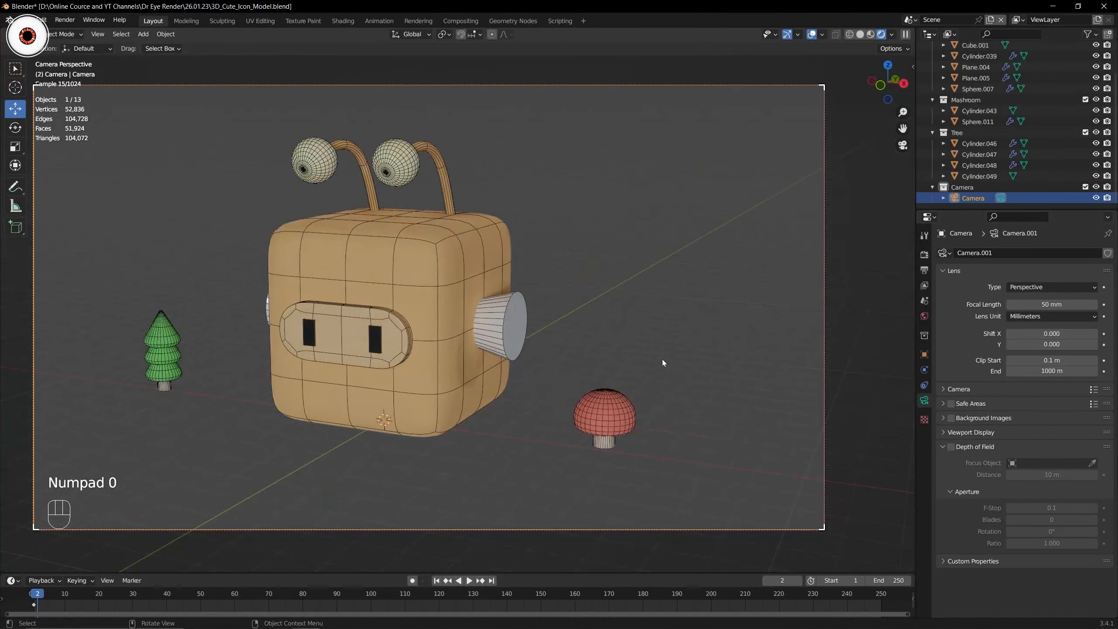
scroll(809, 186, down, 2)
scroll(809, 187, up, 1)
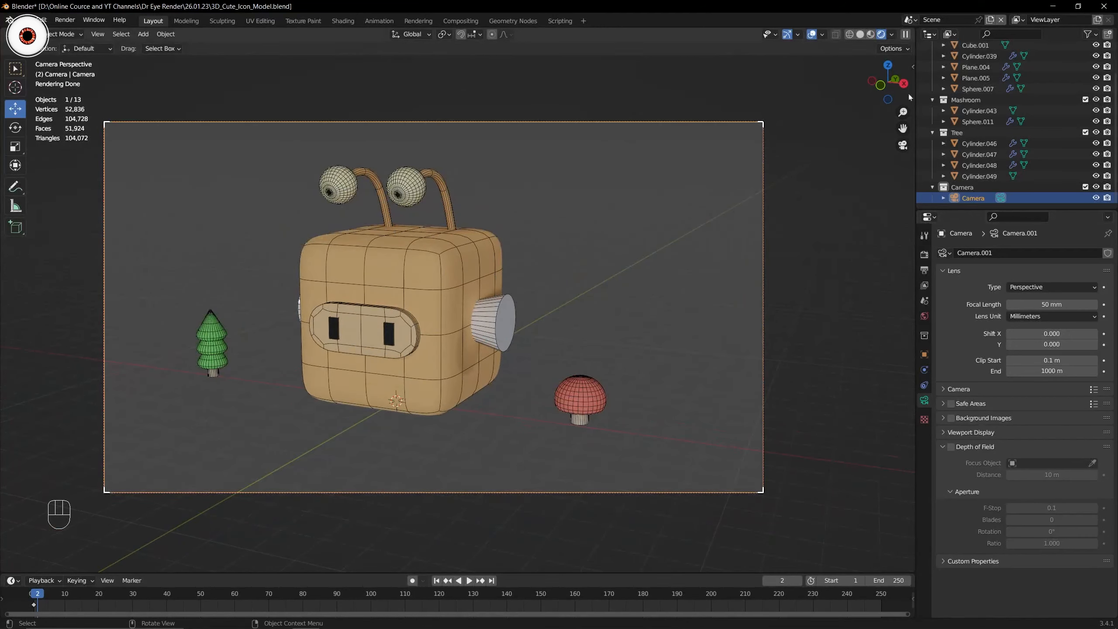
Return the viewport to solid shading and view the whole scene through the camera.
drag(902, 128, 921, 127)
click(865, 36)
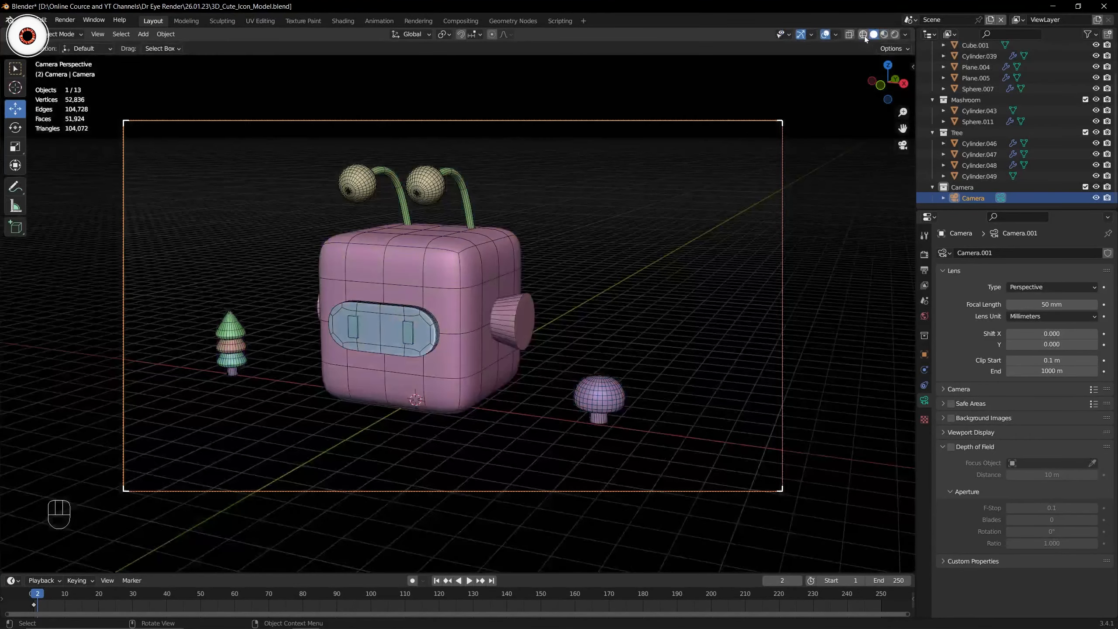
drag(885, 73, 881, 77)
scroll(779, 146, down, 4)
key(KP_0)
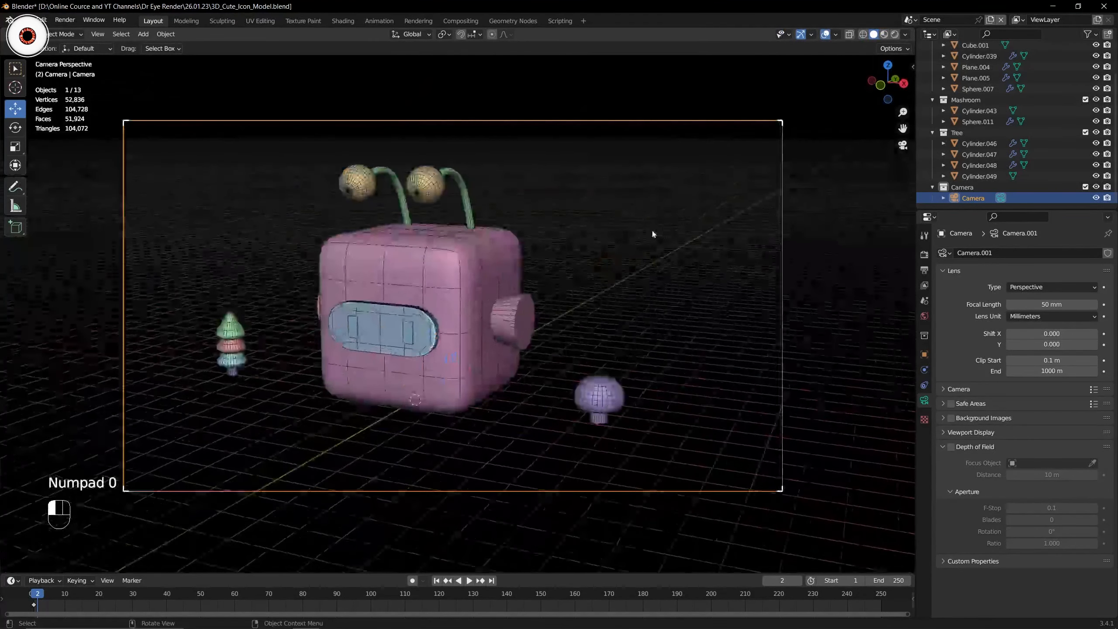
scroll(562, 220, down, 2)
scroll(562, 220, up, 2)
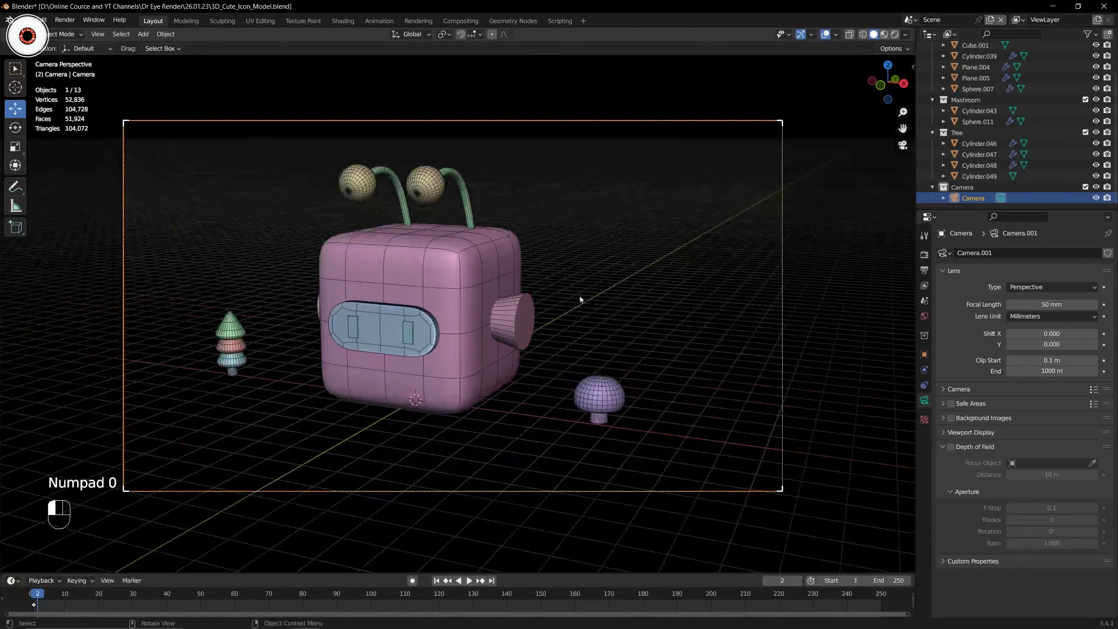
Select the tree and the mushroom in turn and compare them with the reference image in PureRef.
drag(193, 286, 270, 389)
drag(528, 361, 632, 441)
mouse_move(458, 627)
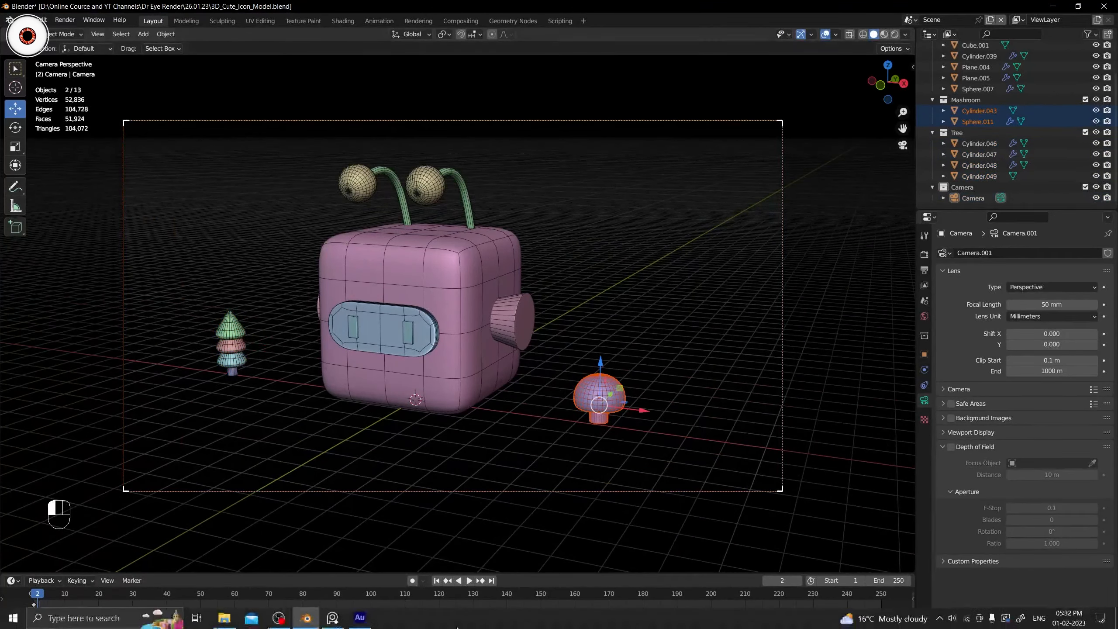
click(334, 619)
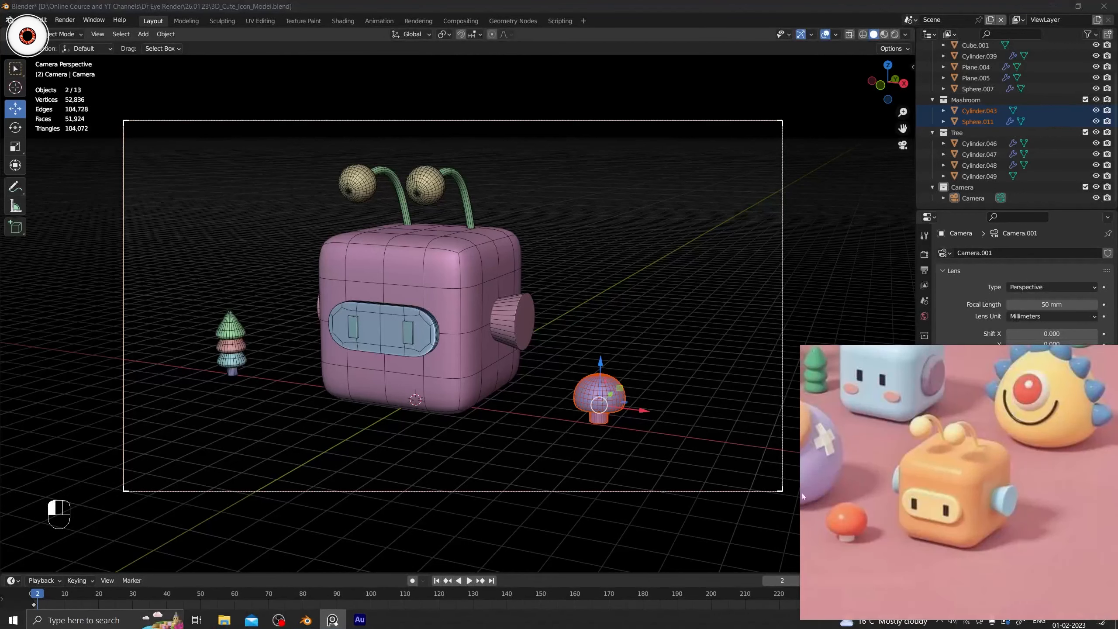
scroll(988, 444, down, 3)
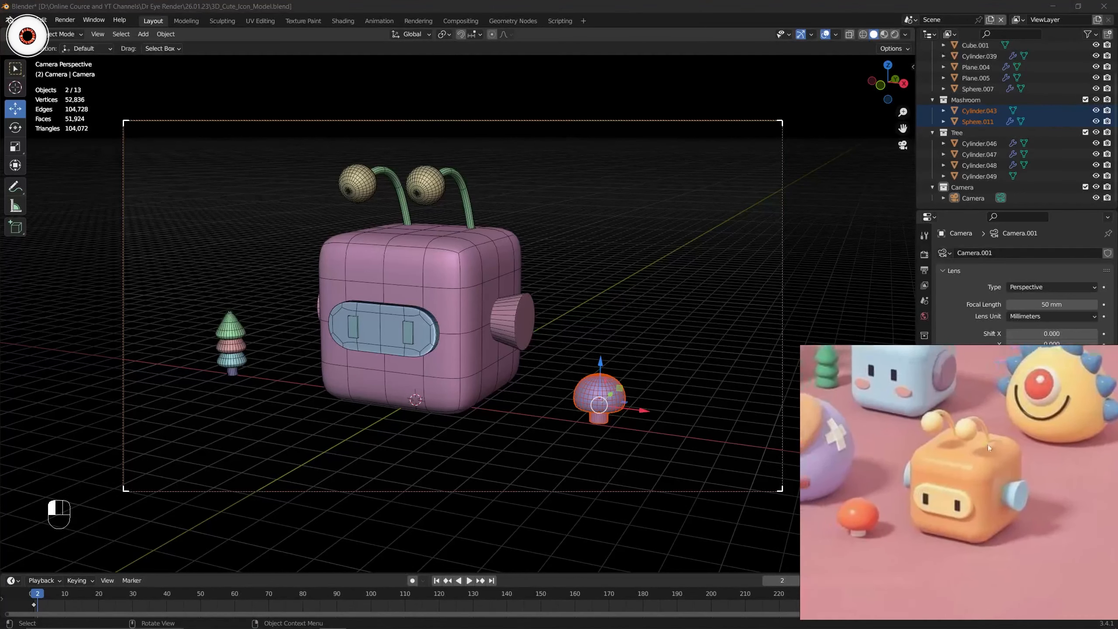
scroll(975, 447, up, 3)
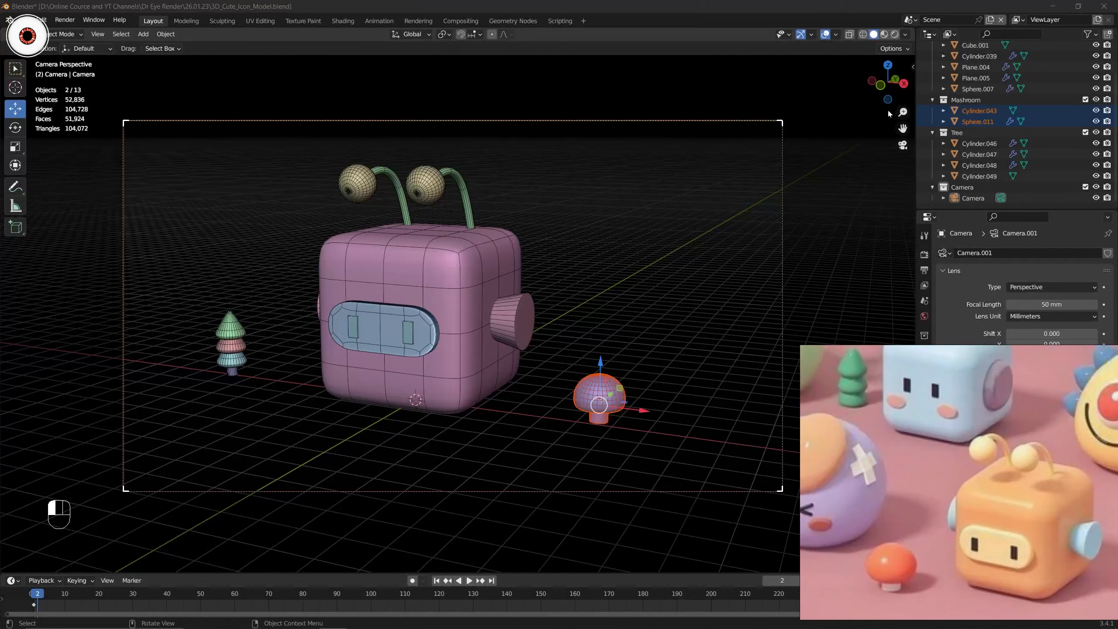
Switch the viewport to rendered shading and turn off the wireframe overlay.
click(884, 35)
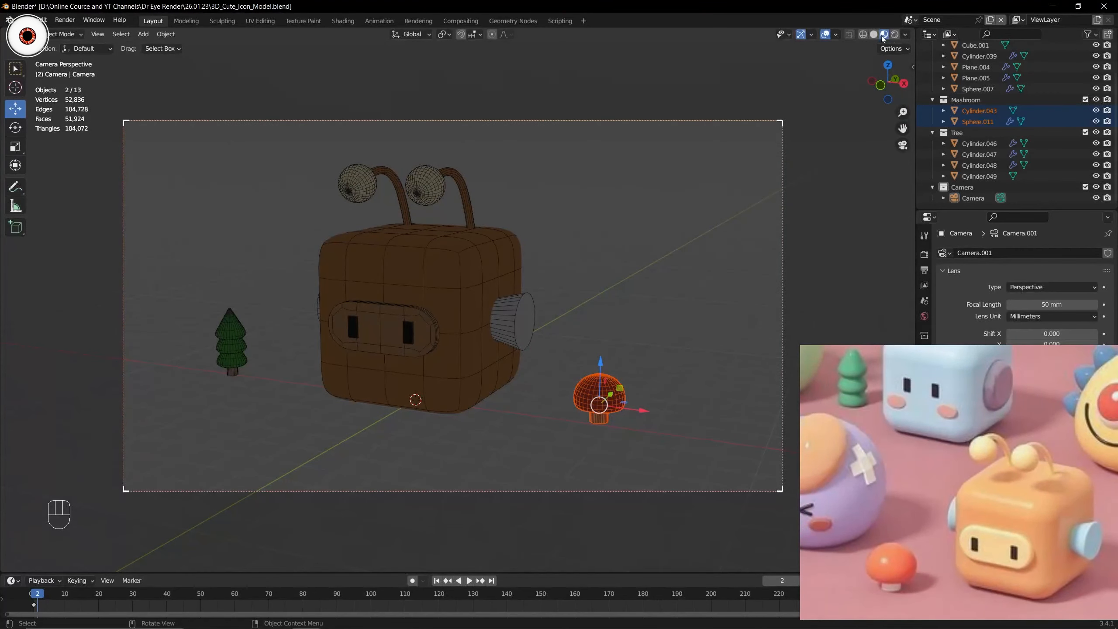
click(894, 35)
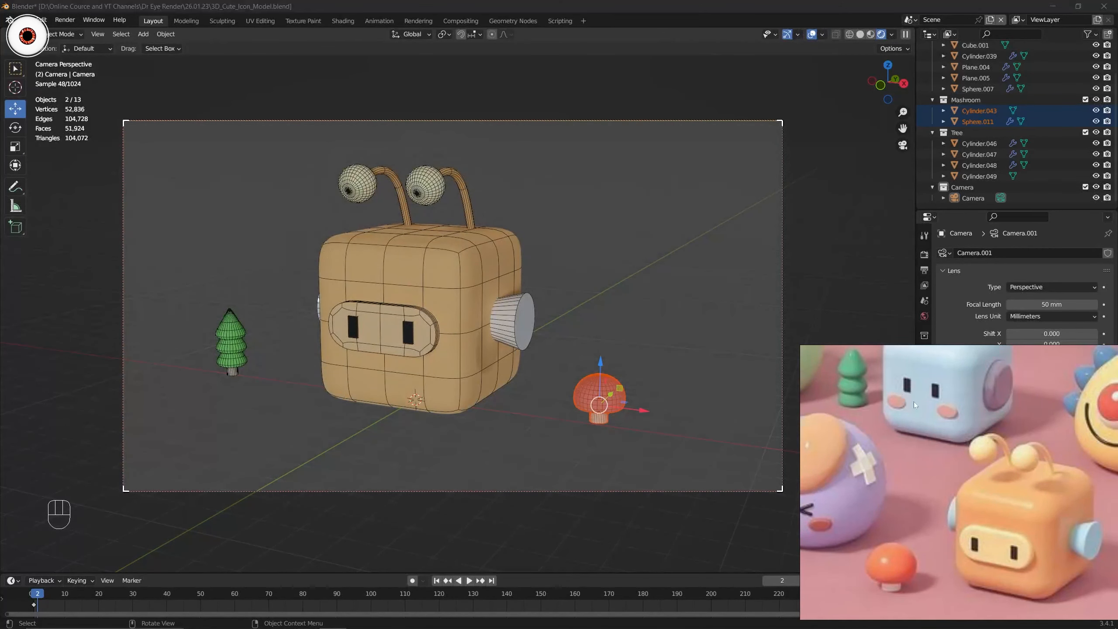
click(822, 35)
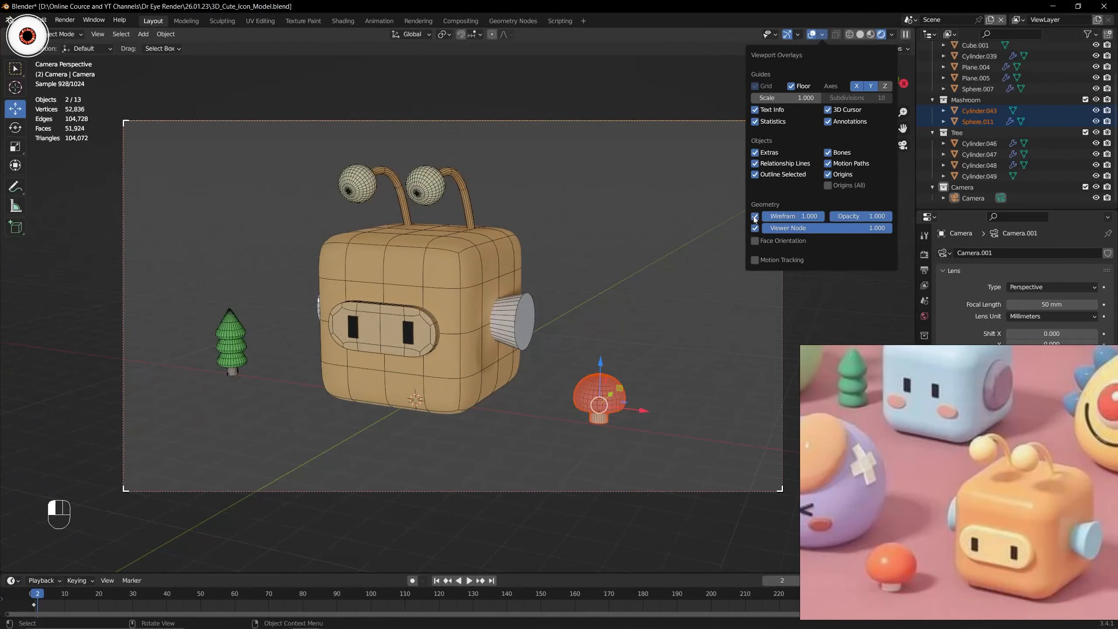
click(754, 217)
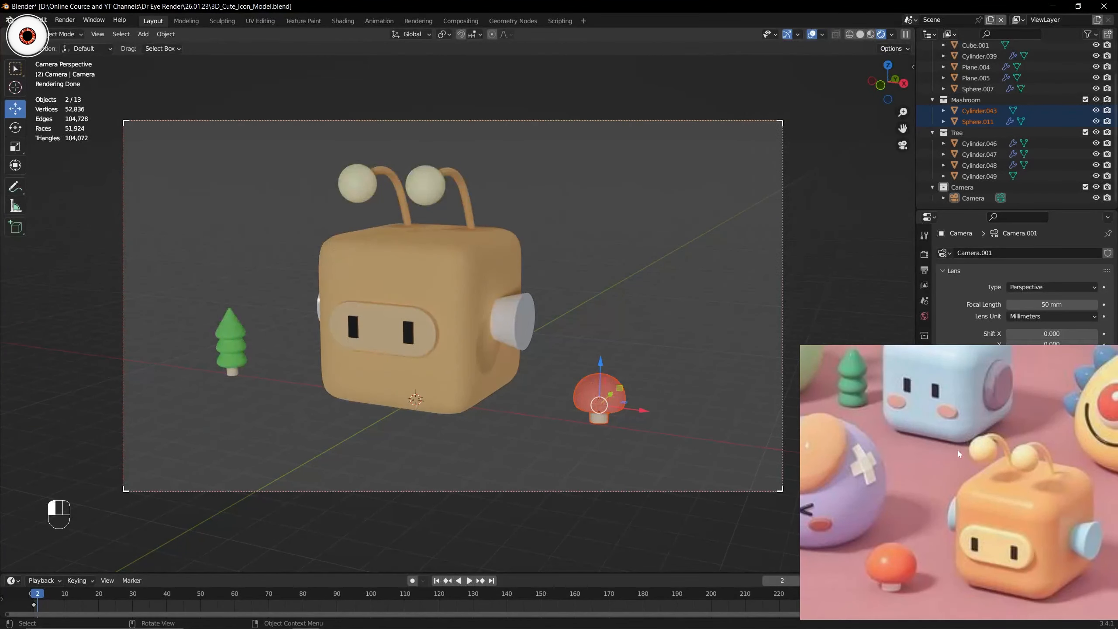
Set the base color of the material on the cube's side cylinder to light cyan, following the reference image, and deselect it.
drag(958, 451, 220, 406)
click(517, 318)
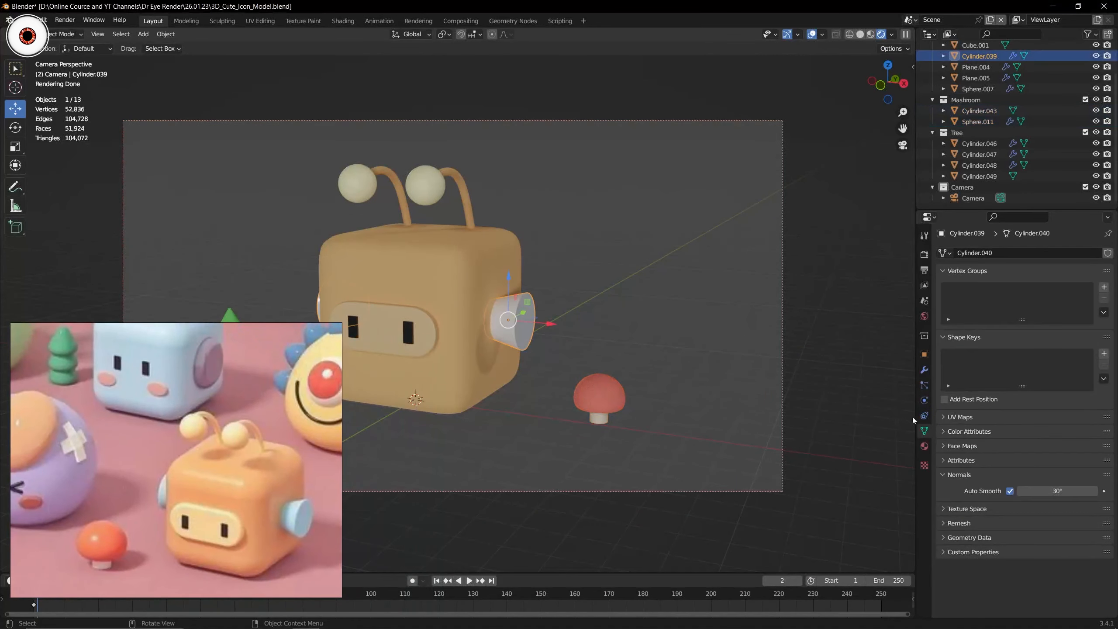
click(925, 446)
click(1032, 397)
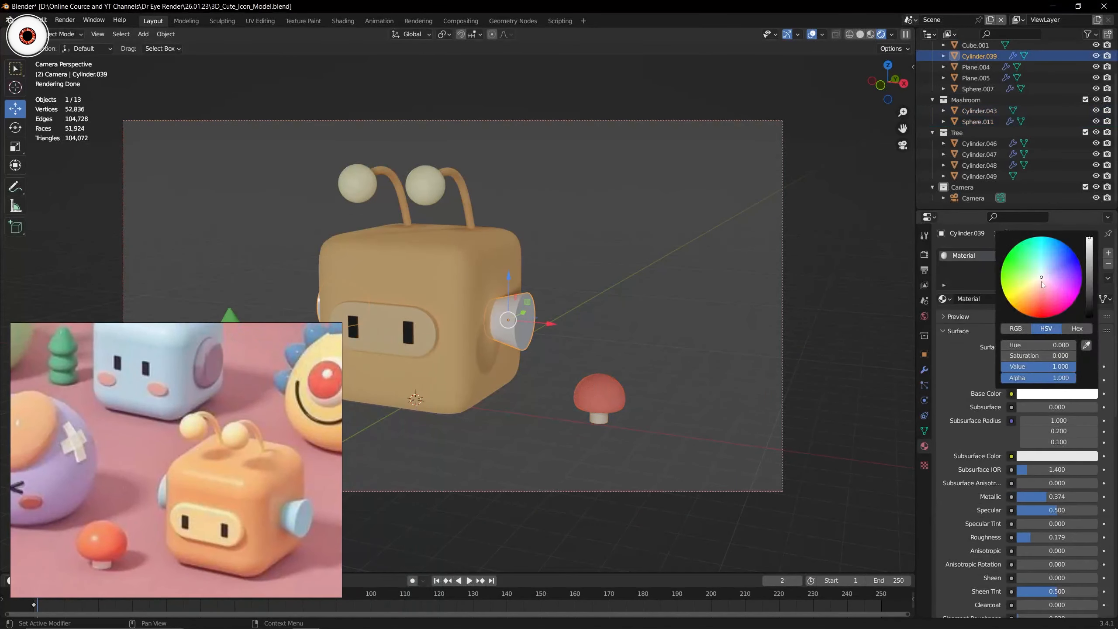
drag(1042, 281, 1043, 262)
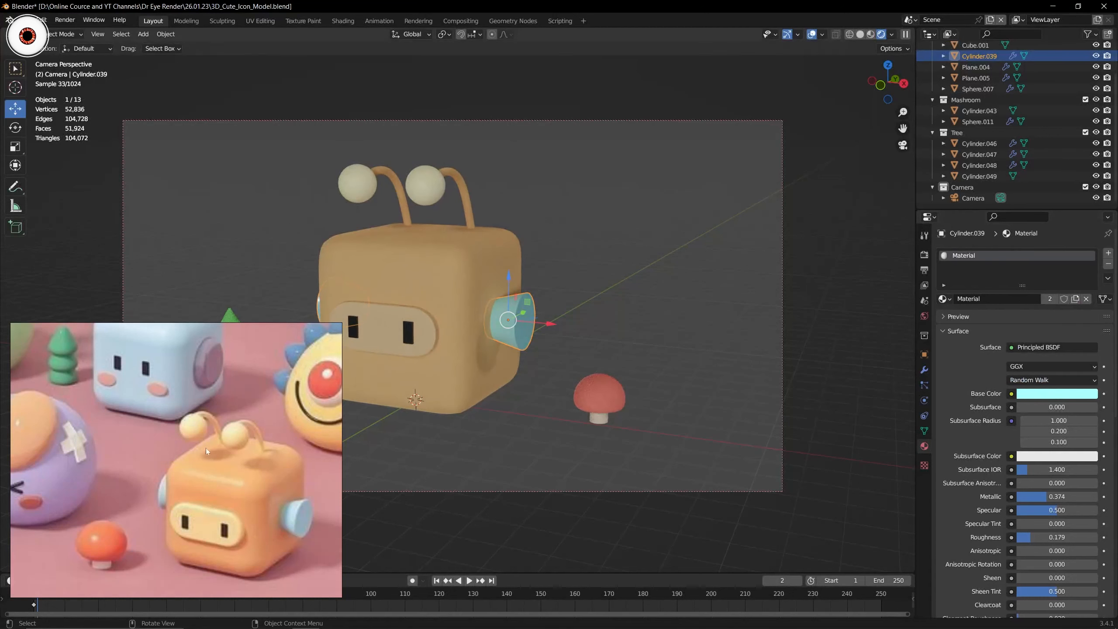
drag(206, 448, 952, 449)
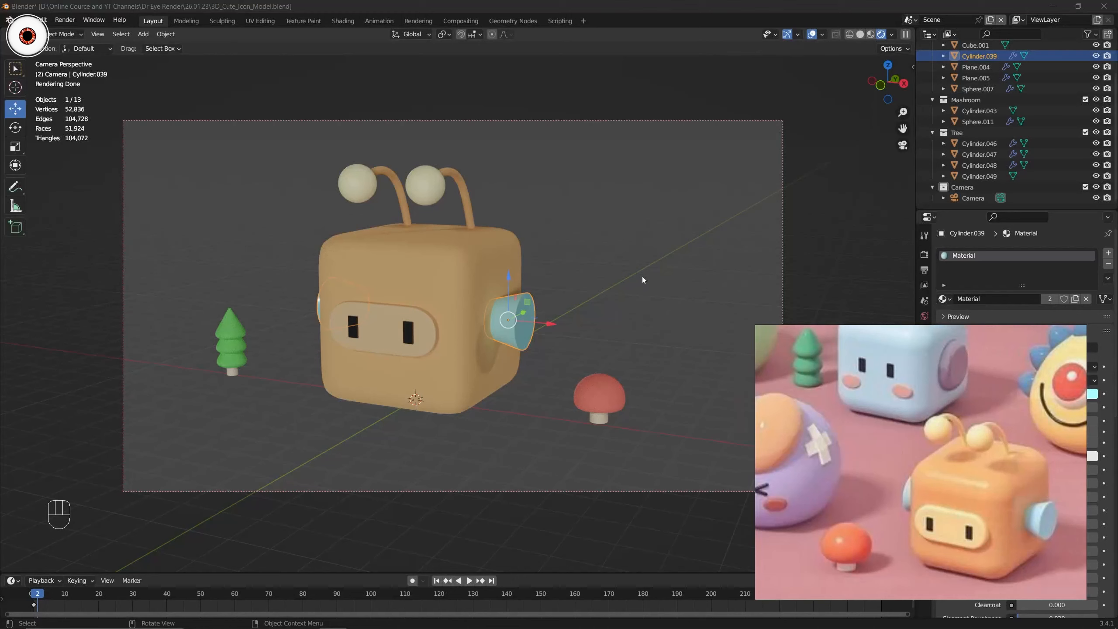
click(799, 209)
key(Escape)
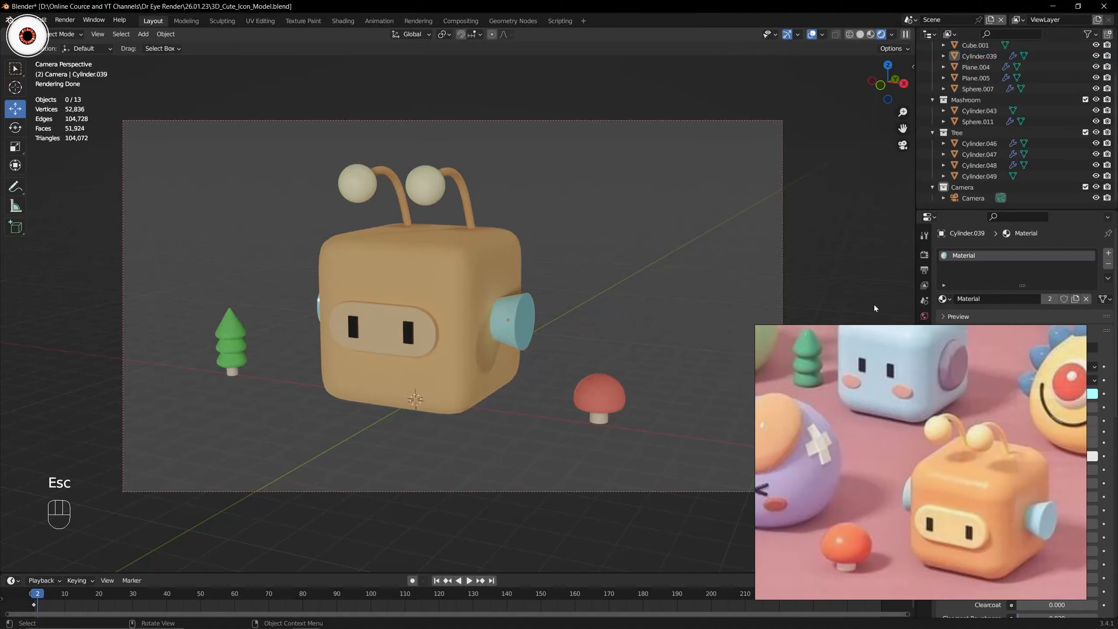
Return the viewport to solid shading, leave the camera view and save the 3D_Cute_Icon_Model.blend file.
click(861, 35)
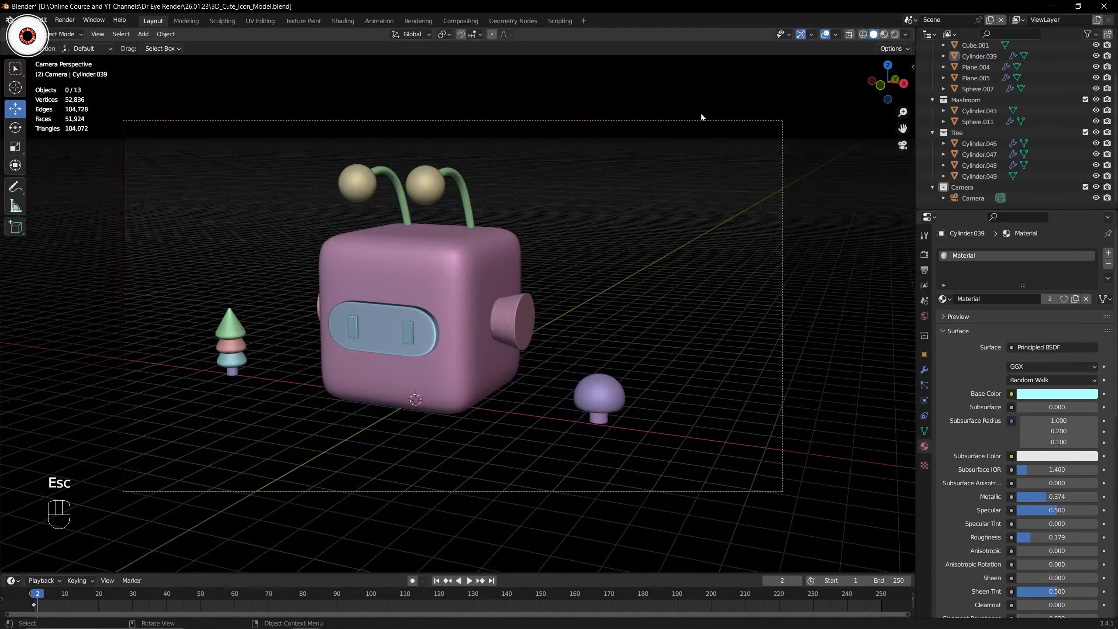
middle_drag(702, 117, 647, 120)
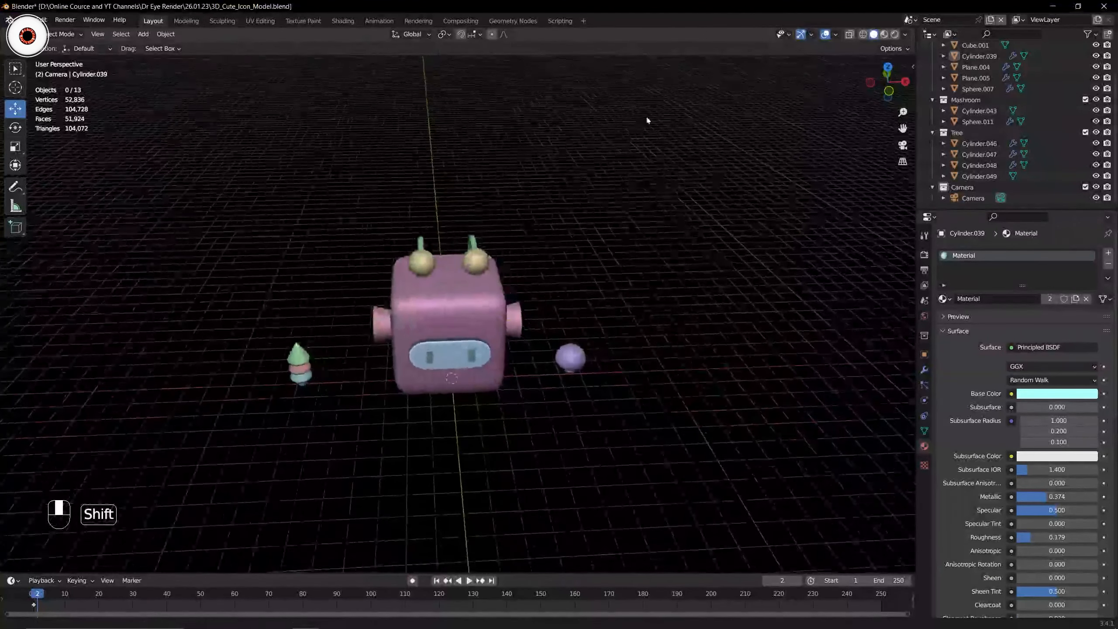
key(ctrl+s)
middle_drag(594, 176, 525, 210)
key(ctrl+s)
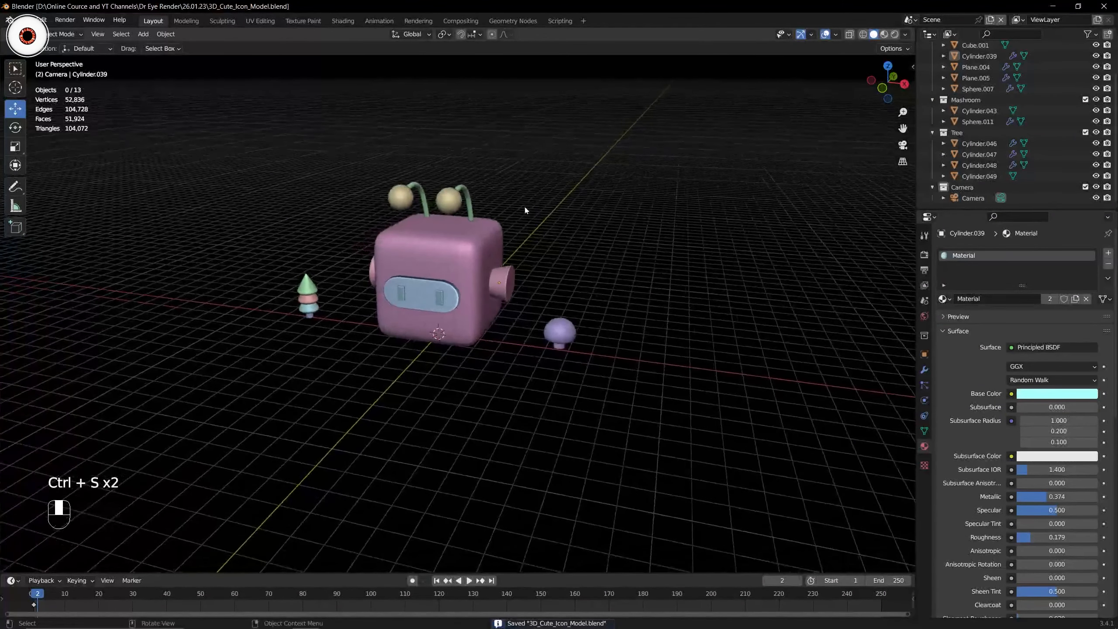
scroll(524, 210, up, 1)
Switch to the PureRef reference image and select the cube character, tree and mushroom in Blender for comparison.
key(super)
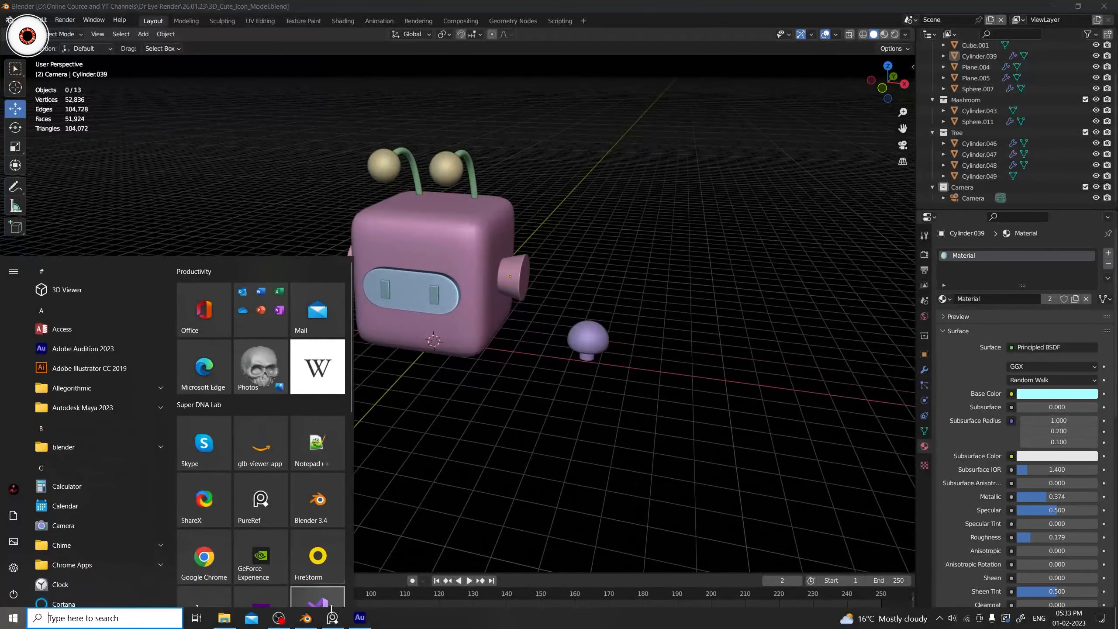
click(332, 616)
scroll(881, 462, down, 2)
drag(194, 122, 652, 409)
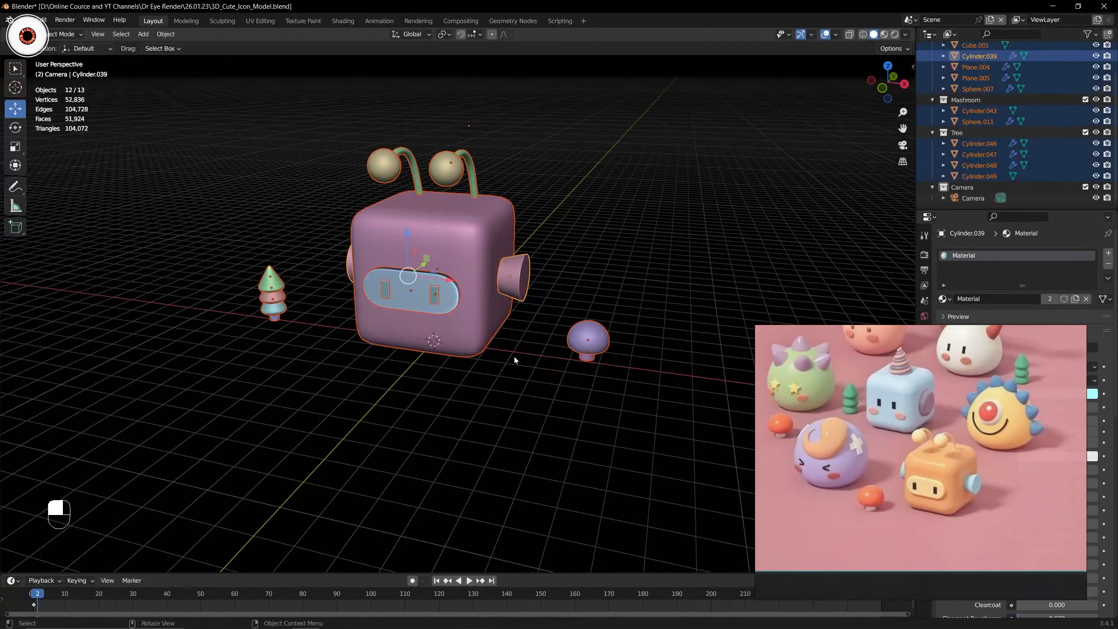
middle_drag(515, 360, 570, 287)
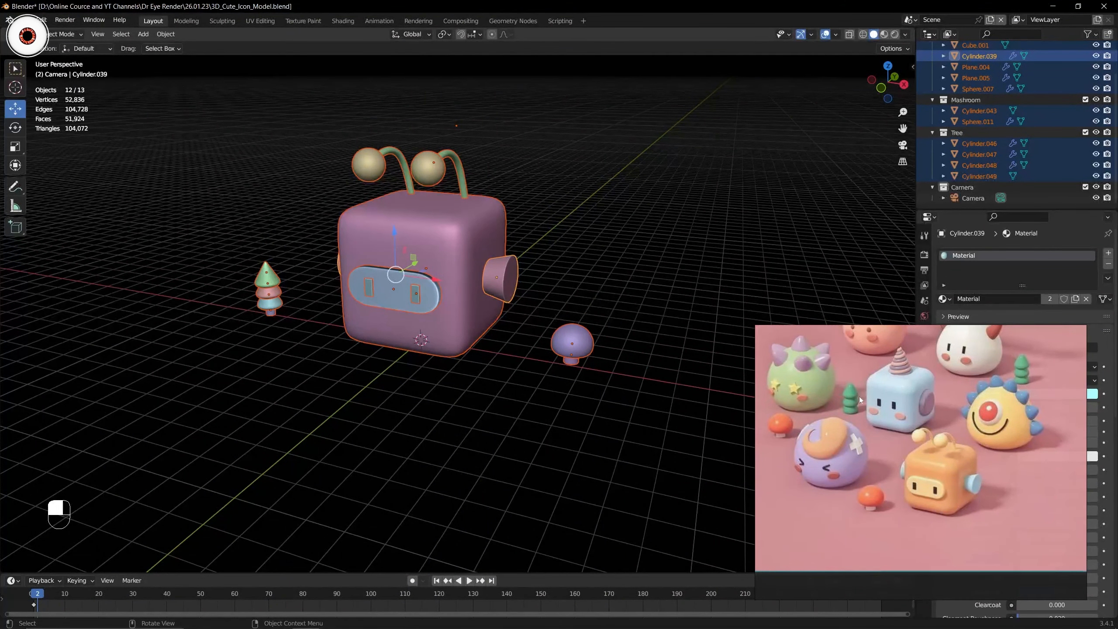
Deselect all objects and examine the characters and pink background of the reference image as a whole and up close.
click(634, 279)
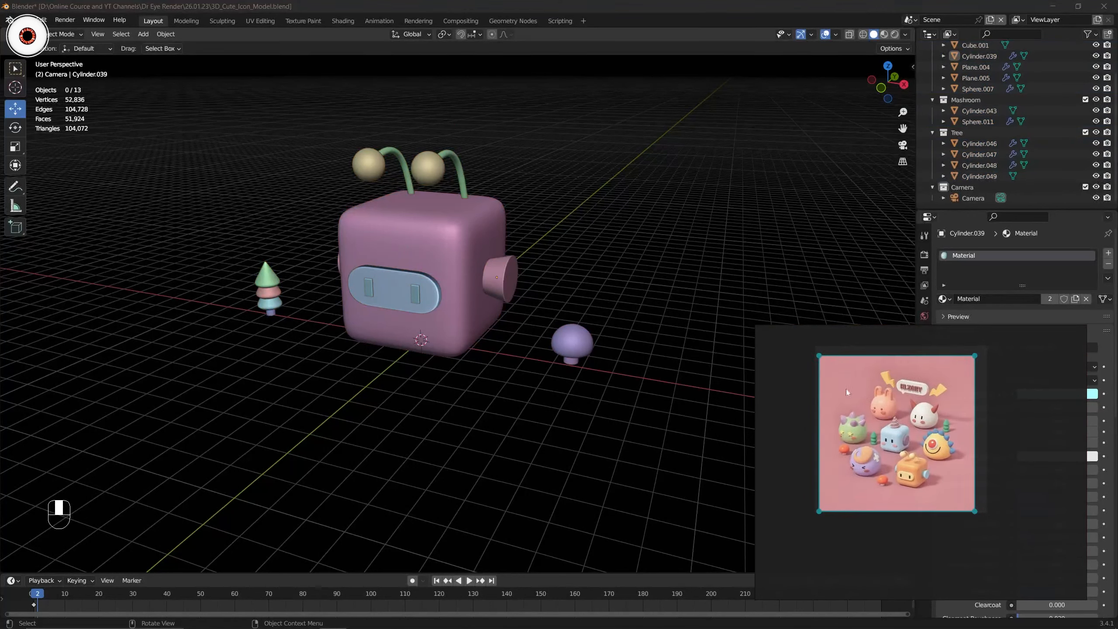
scroll(845, 389, up, 4)
scroll(886, 400, down, 4)
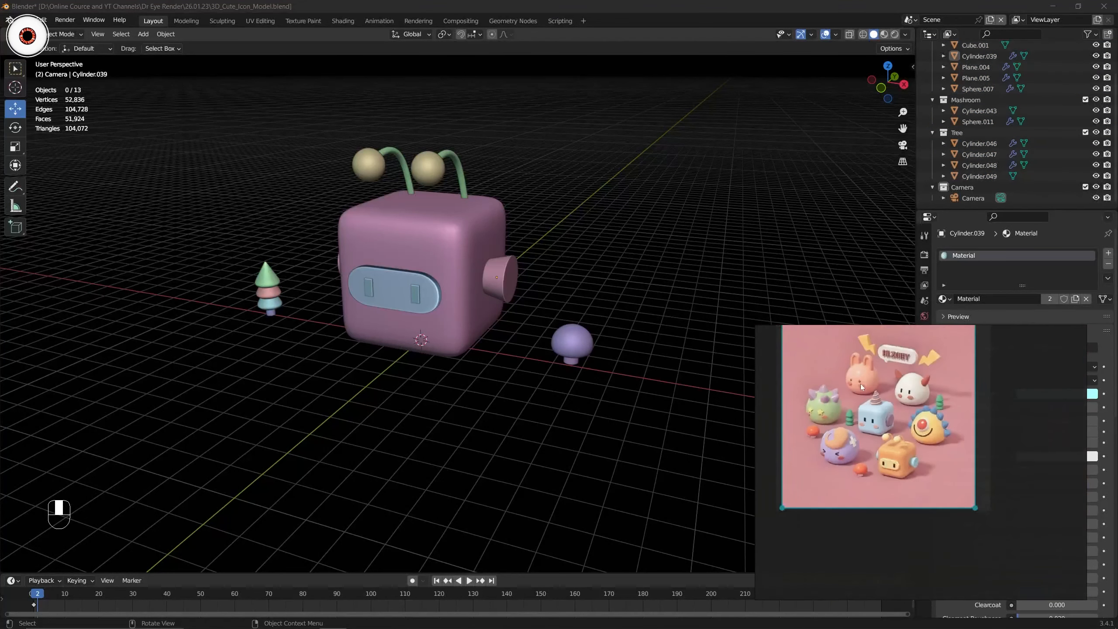
middle_drag(841, 478, 874, 483)
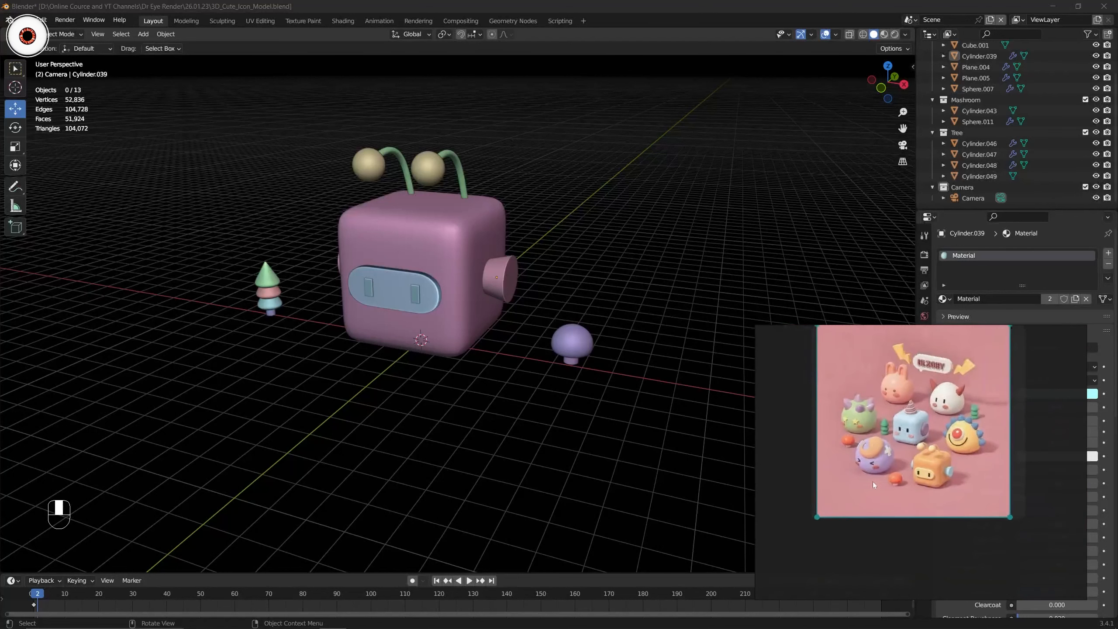
scroll(836, 387, up, 4)
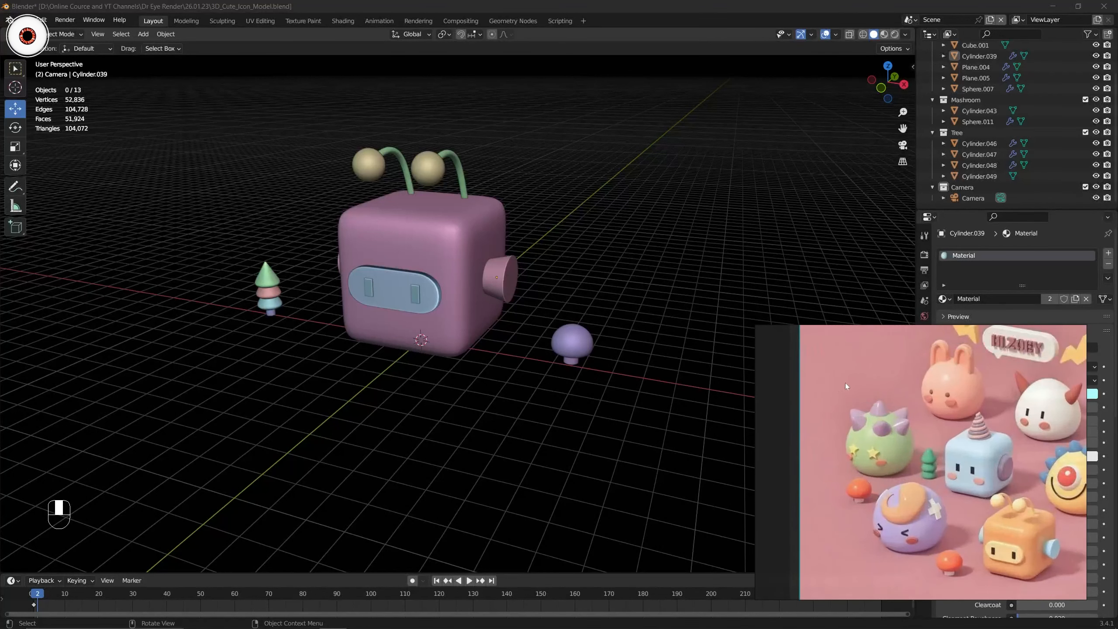
scroll(874, 404, down, 2)
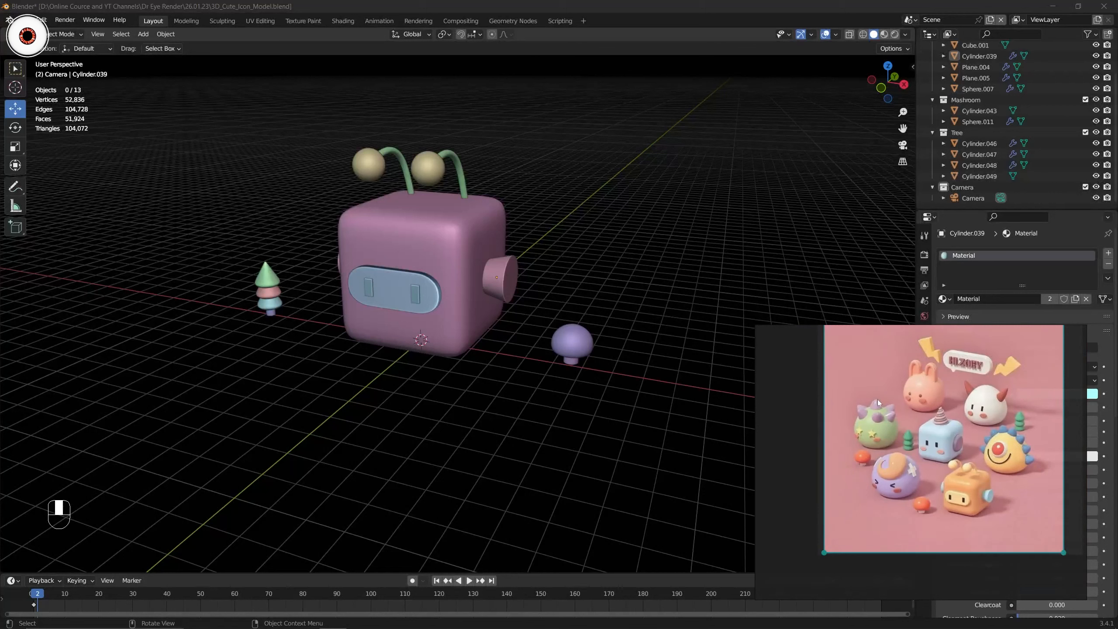
middle_drag(878, 401, 875, 412)
Add a mesh plane at the 3D cursor beneath the cube character and scale it up into a large floor.
click(612, 270)
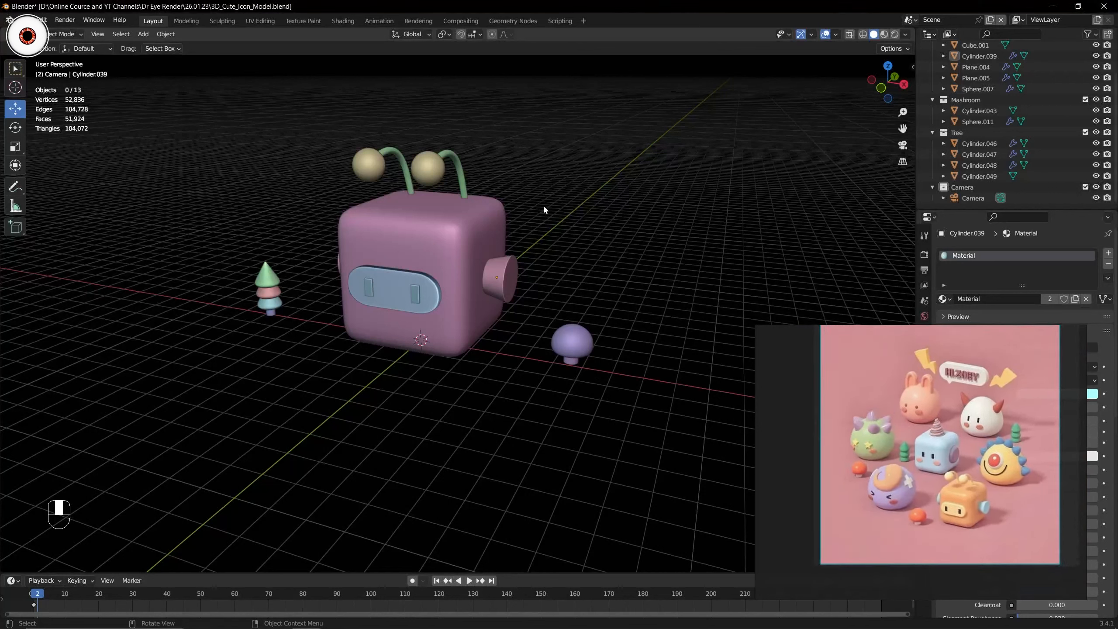
key(shift+a)
mouse_move(526, 249)
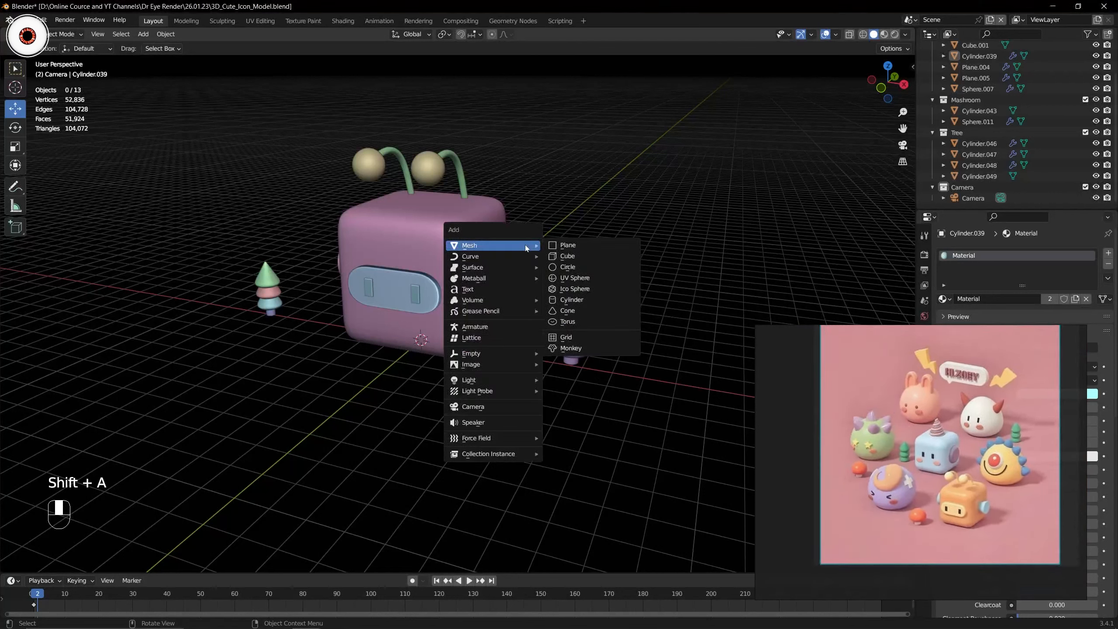
click(562, 246)
scroll(470, 328, down, 3)
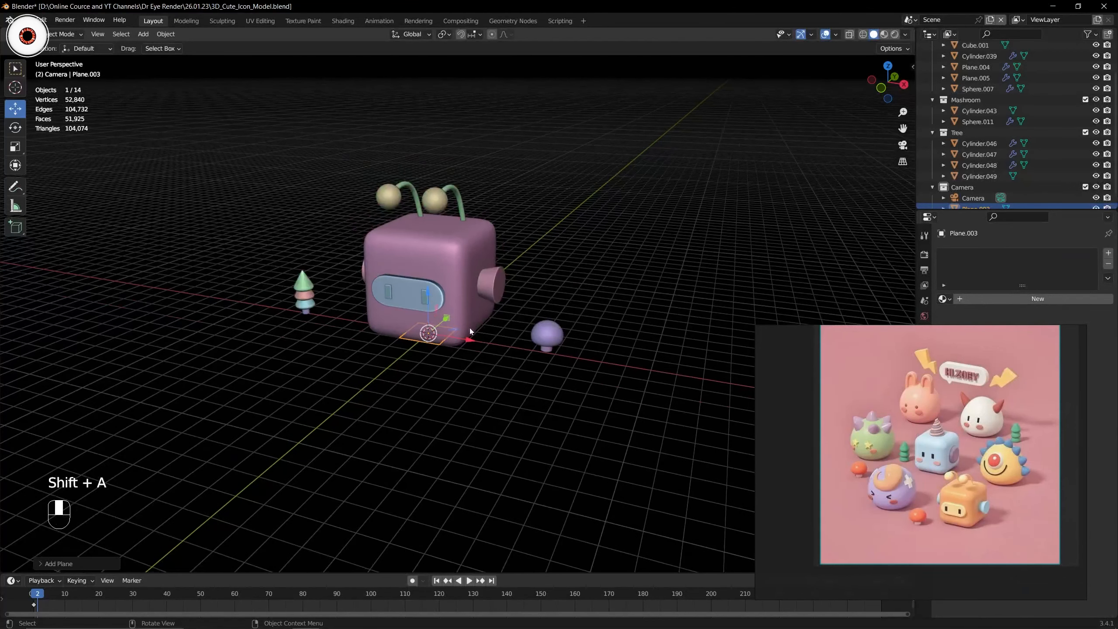
key(s)
click(491, 325)
key(s)
click(619, 342)
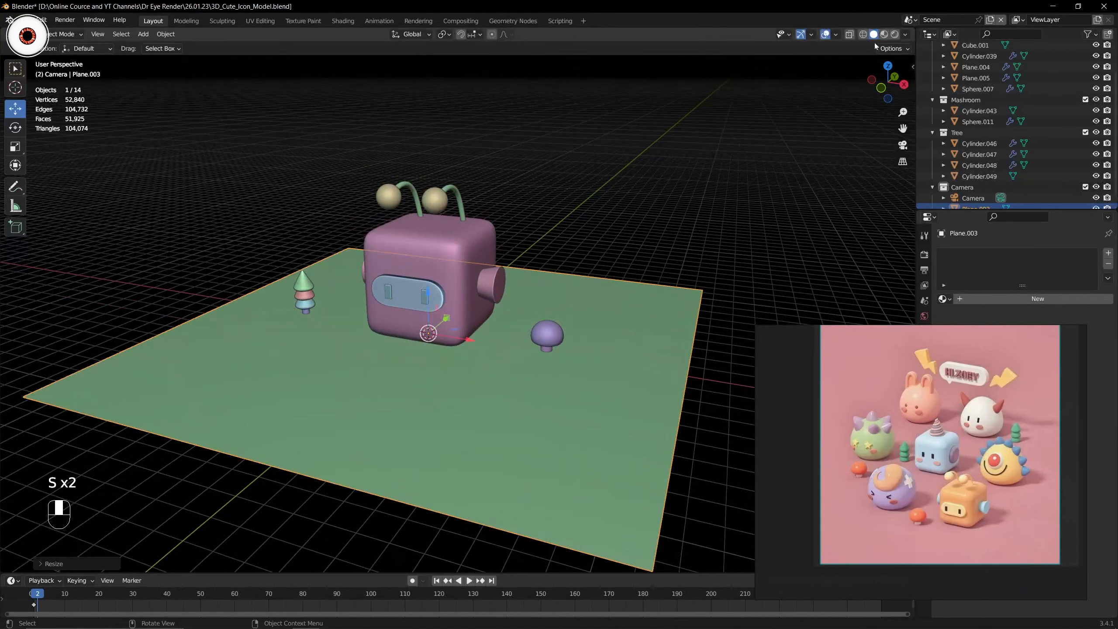
click(906, 35)
click(874, 161)
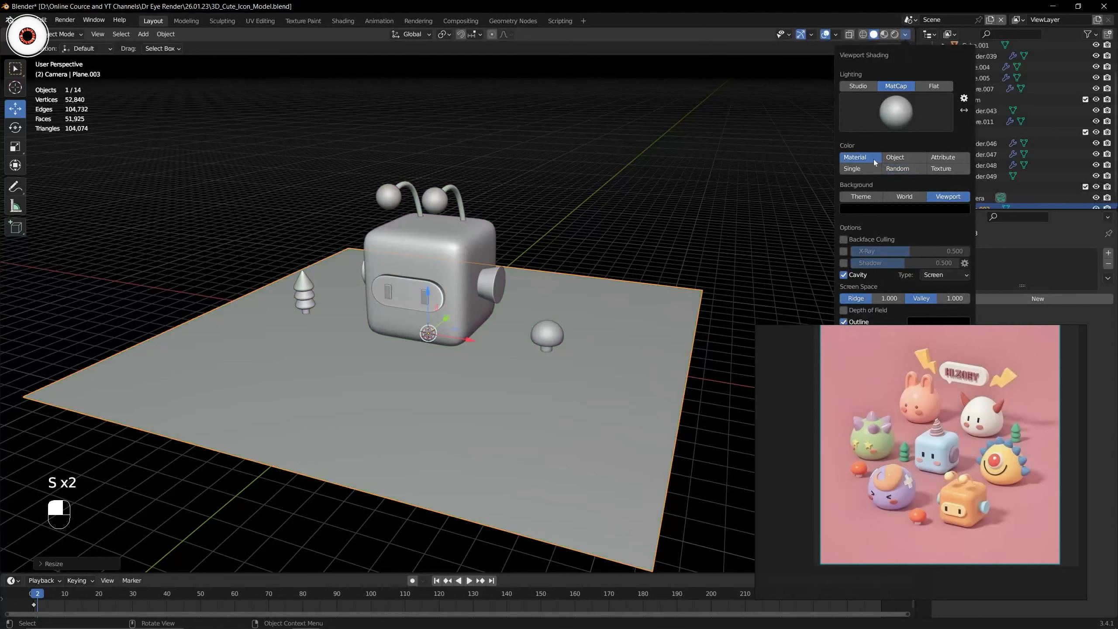
click(903, 170)
Enlarge the floor plane further so it fills the lower part of the camera frame, checking its coverage through the camera.
key(s)
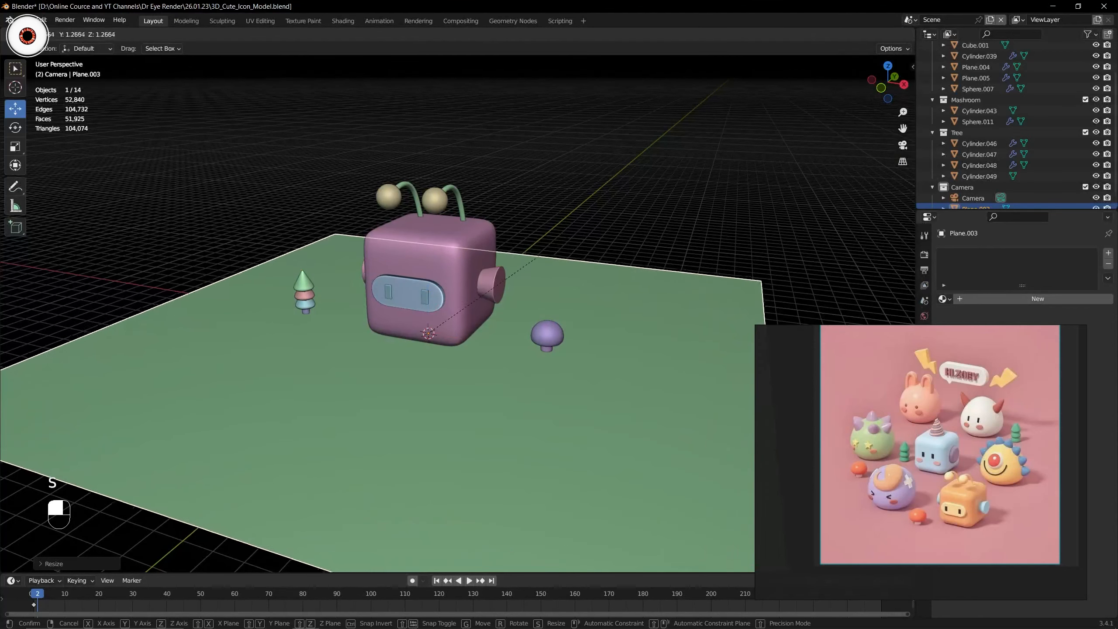
click(571, 238)
key(KP_0)
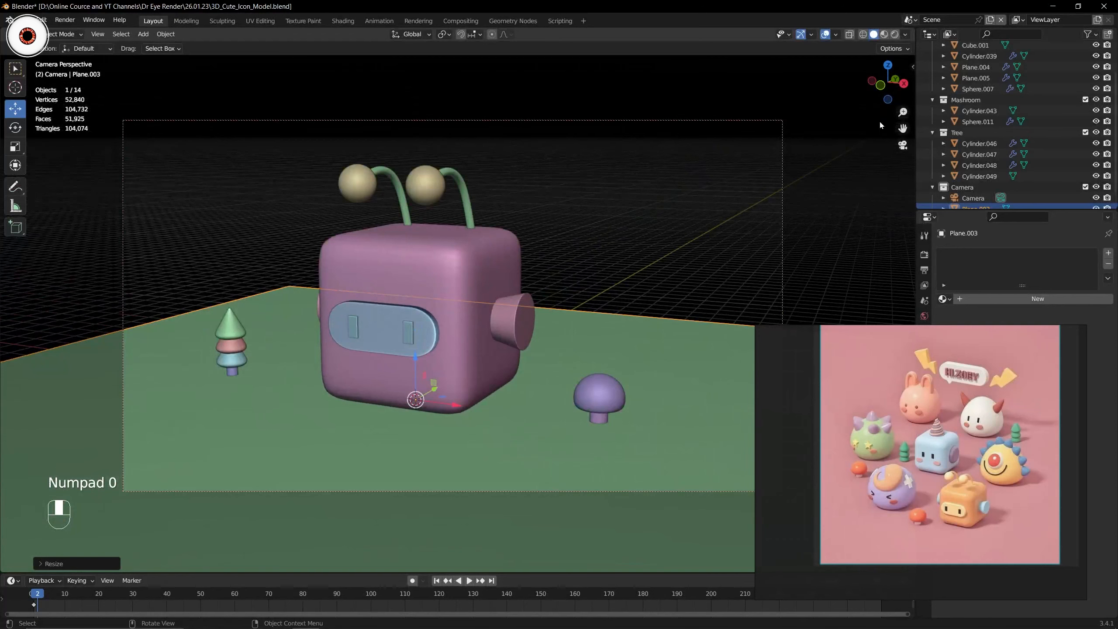
drag(903, 128, 863, 82)
scroll(704, 207, down, 2)
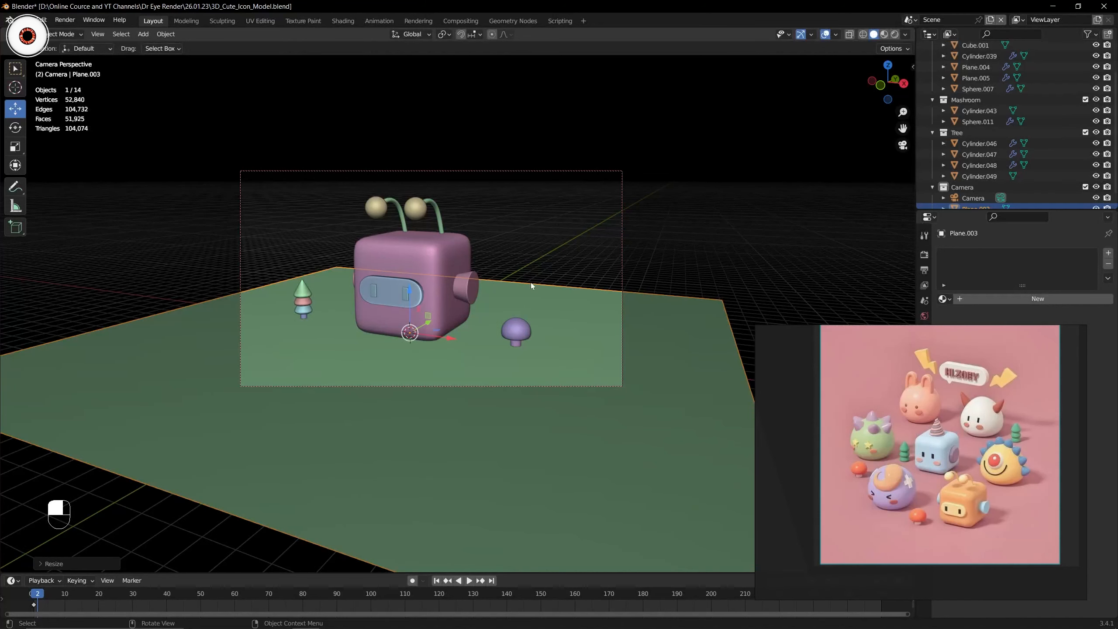
key(KP_0)
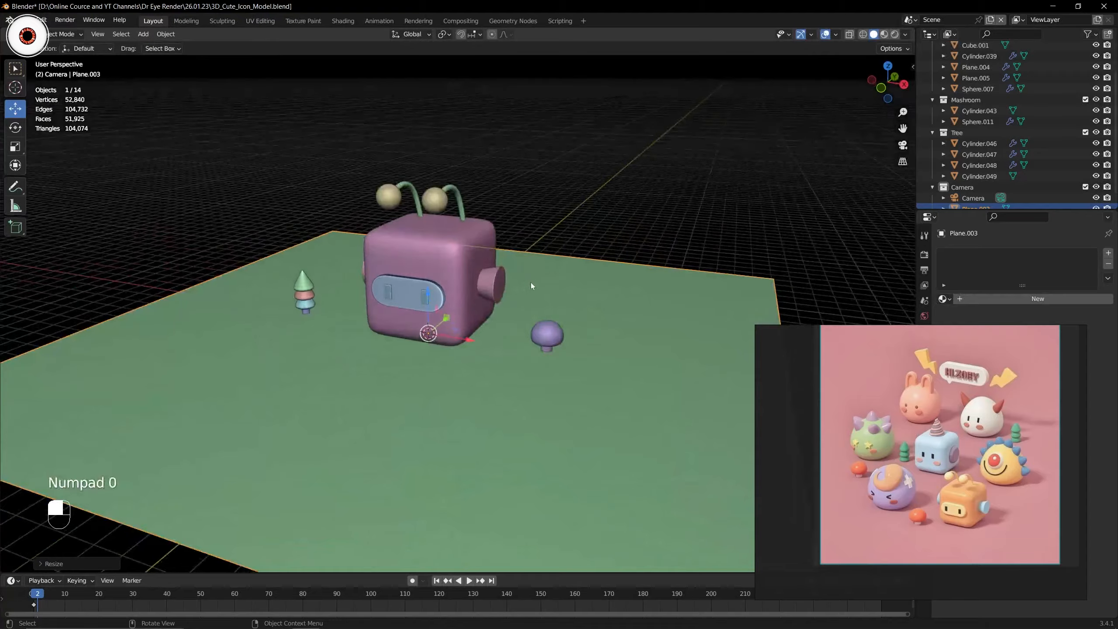
Edit the floor plane's mesh from the top view and move its back edge farther behind the character.
key(KP_7)
scroll(456, 266, up, 3)
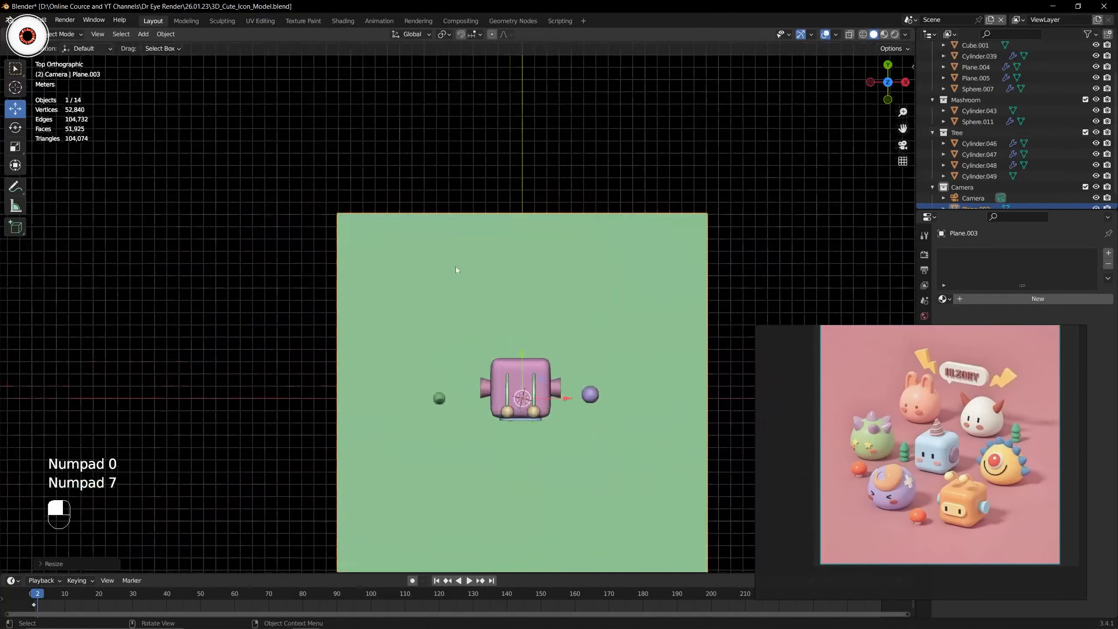
key(grave)
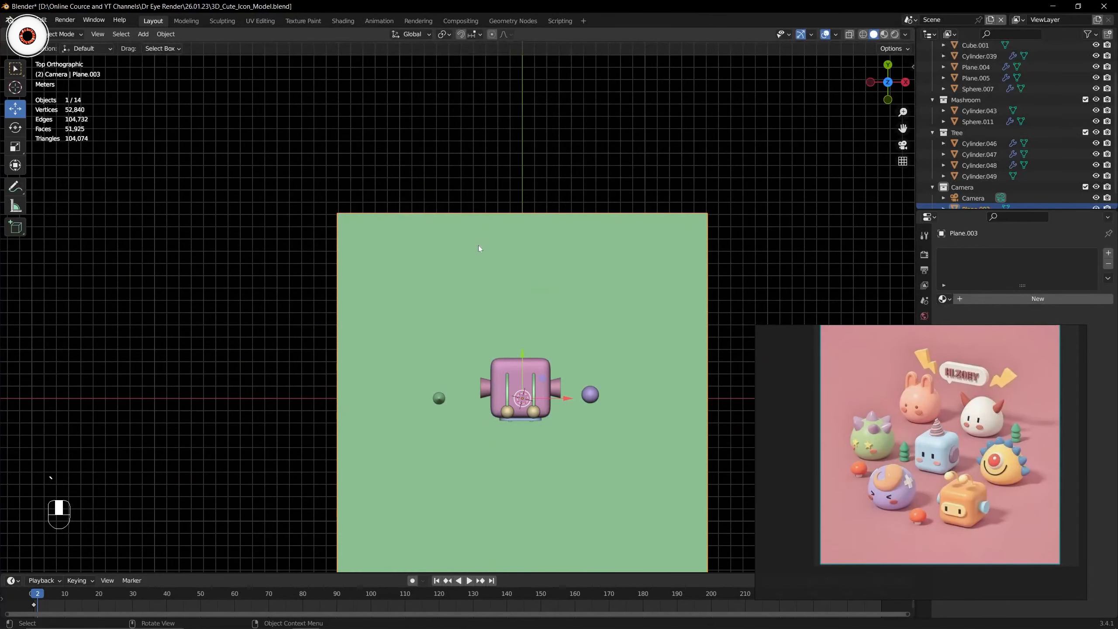
key(Tab)
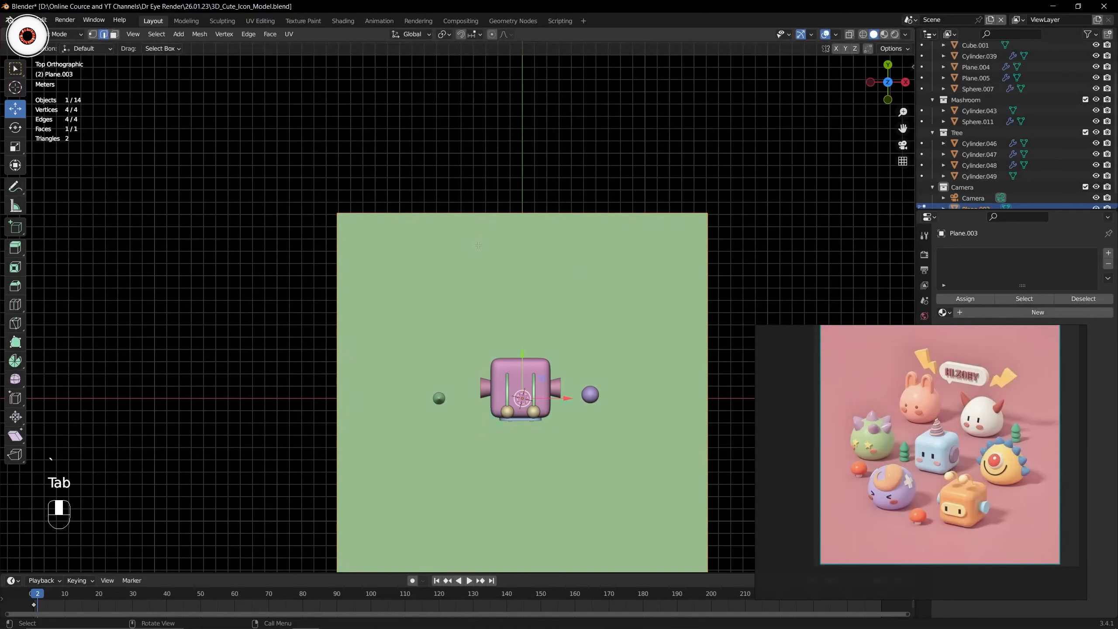
key(2)
click(527, 182)
drag(522, 173, 523, 103)
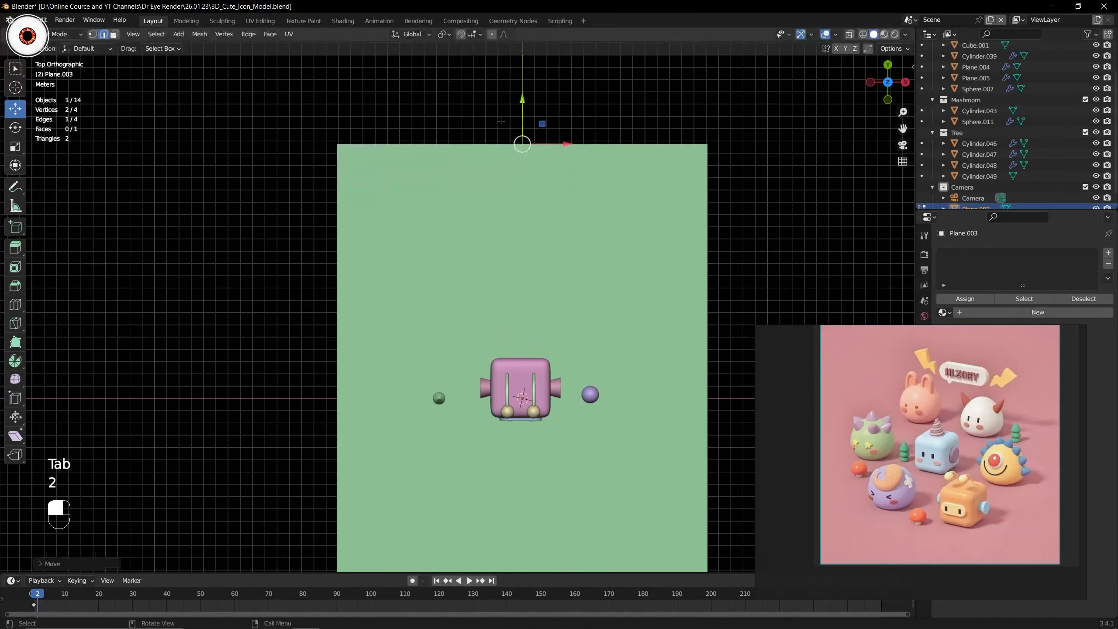
Move the floor's tree-side edge outward along X and shift its back edge farther back along Y.
click(356, 212)
drag(372, 364, 308, 364)
click(450, 180)
scroll(450, 179, down, 3)
drag(421, 185, 462, 221)
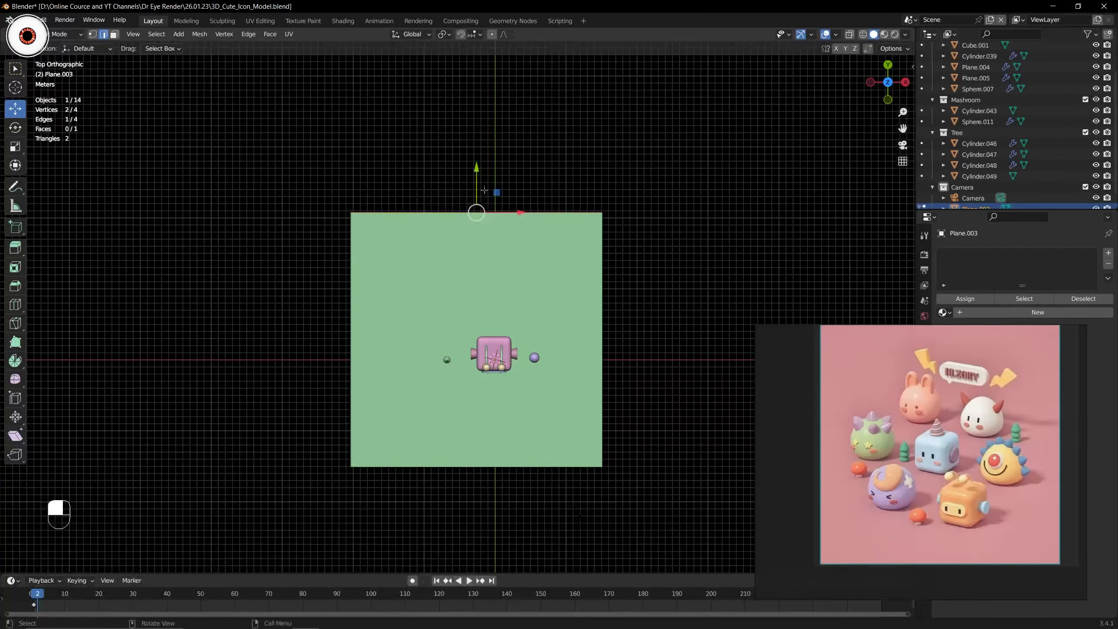
drag(477, 172, 477, 150)
Check the floor through the camera, then extend its back edge and tree-side edge a little more in perspective.
key(KP_0)
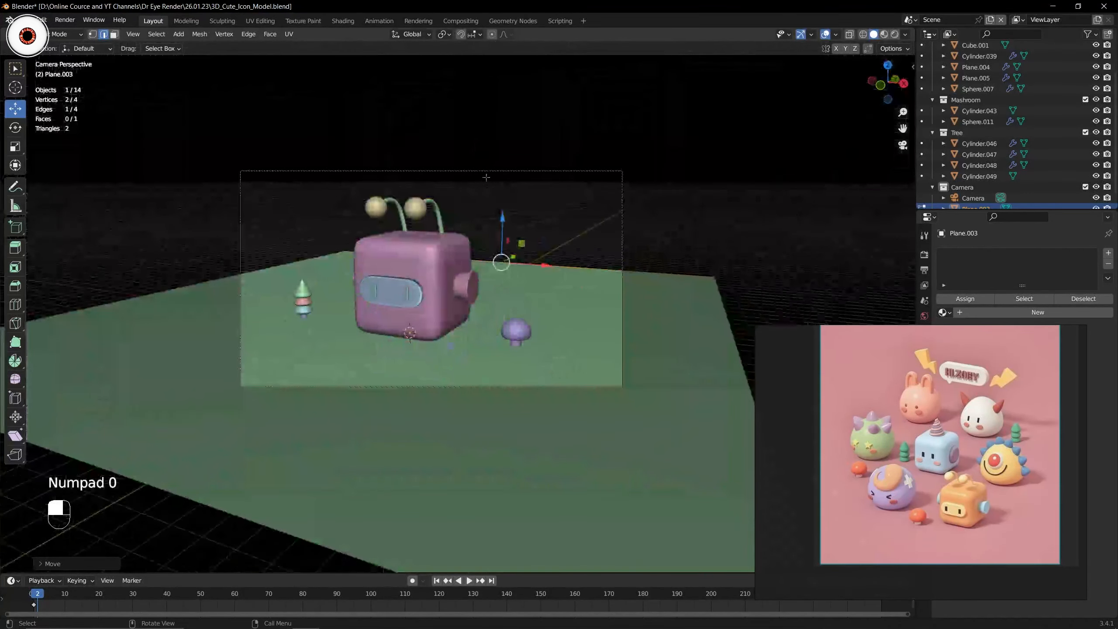
middle_drag(493, 190, 517, 215)
scroll(493, 176, down, 4)
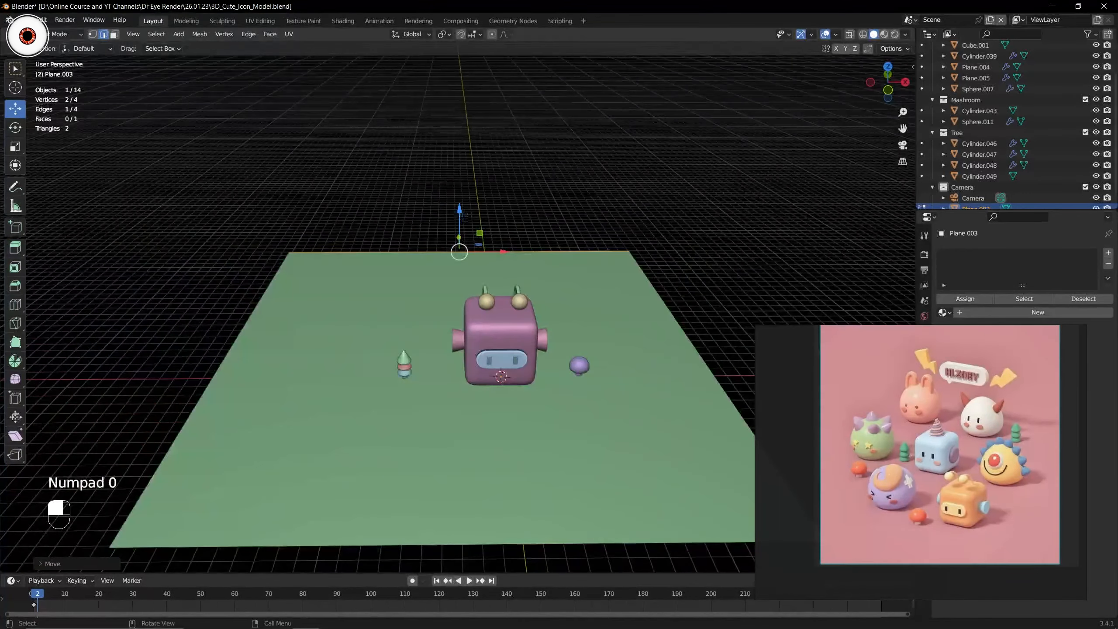
middle_drag(474, 135, 470, 179)
scroll(470, 179, down, 4)
drag(463, 194, 463, 175)
click(379, 239)
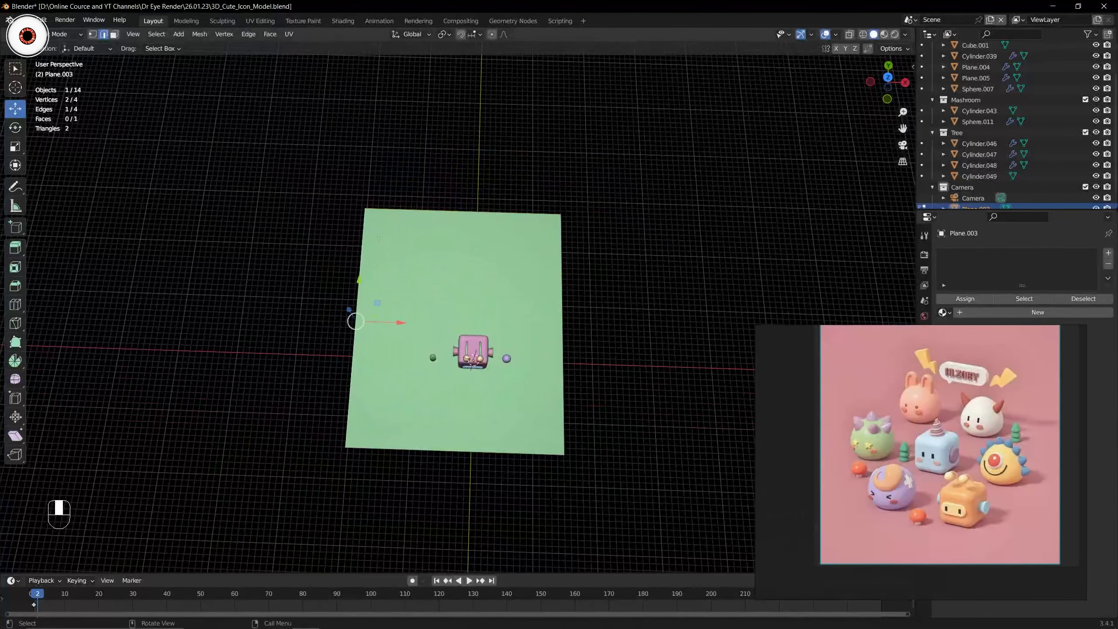
drag(399, 323, 387, 323)
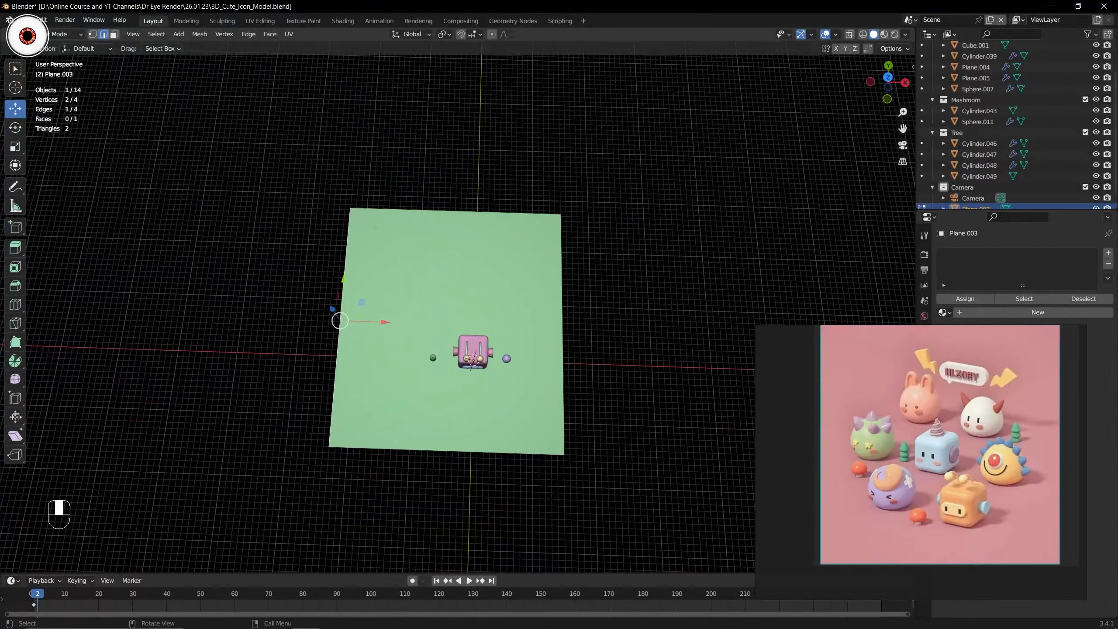
Select the floor's tree-side and back edges and extrude them in place, checking against the camera view.
shift+click(409, 210)
middle_drag(456, 244, 421, 195)
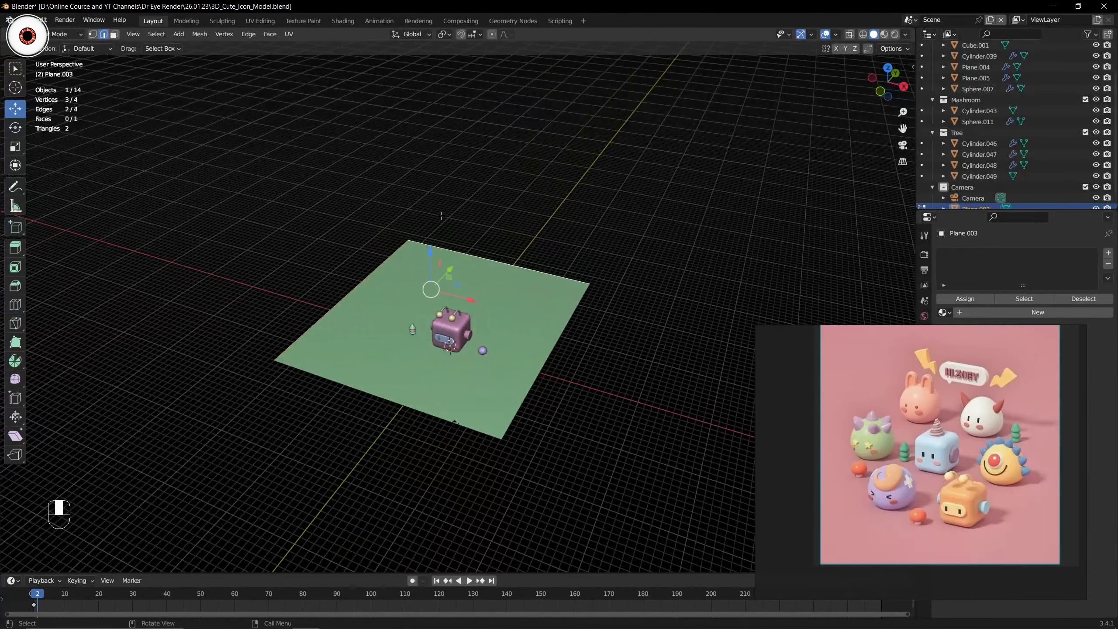
scroll(441, 215, up, 4)
key(Down)
click(378, 199)
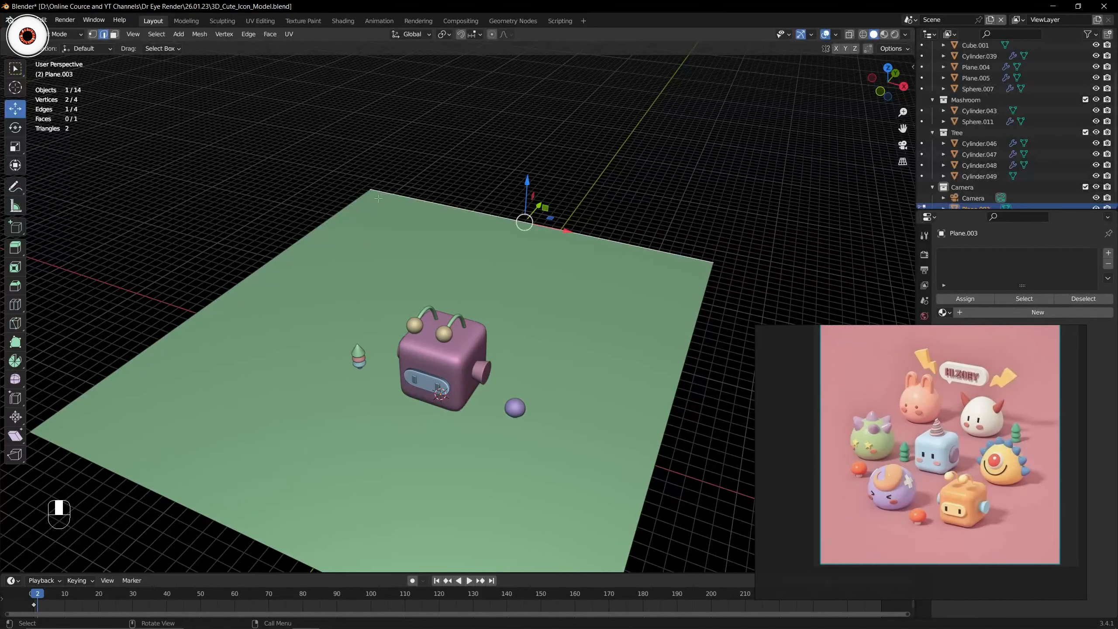
key(KP_0)
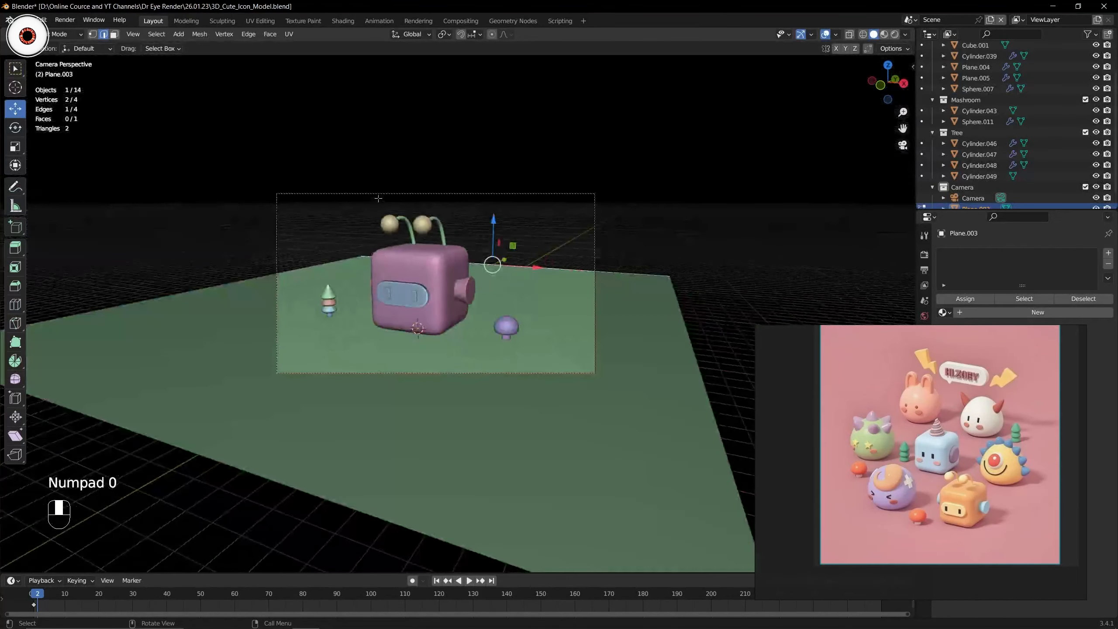
click(327, 260)
shift+click(379, 255)
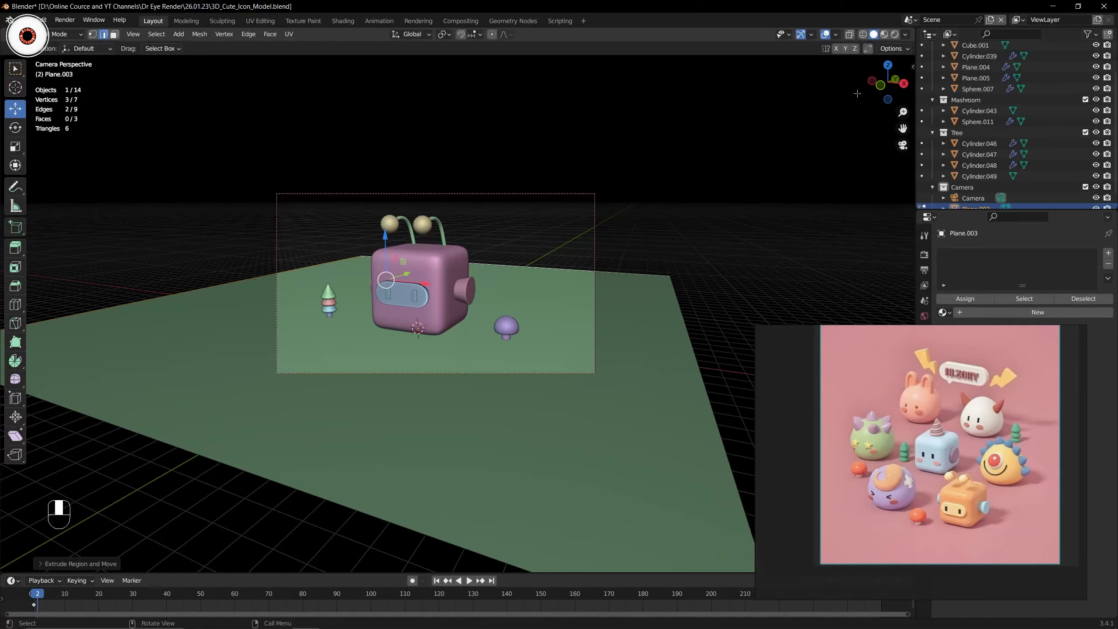
Reselect the floor's tree-side and back edges, extrude them and raise them 16.57 m along Z to form two walls.
drag(887, 83, 921, 105)
drag(285, 175, 345, 244)
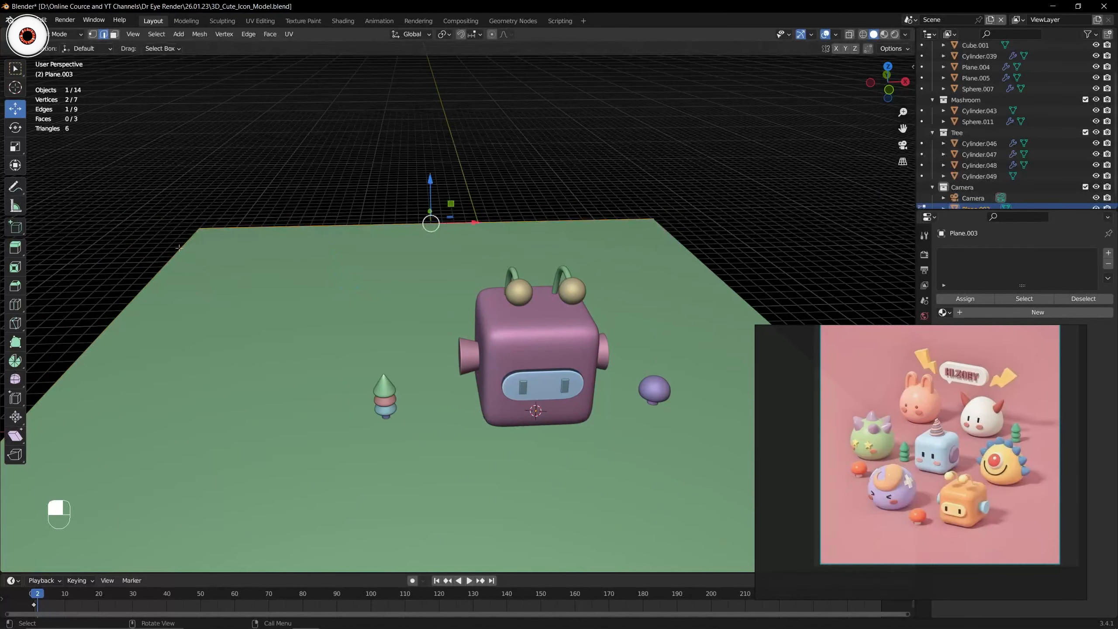
click(176, 253)
shift+click(322, 227)
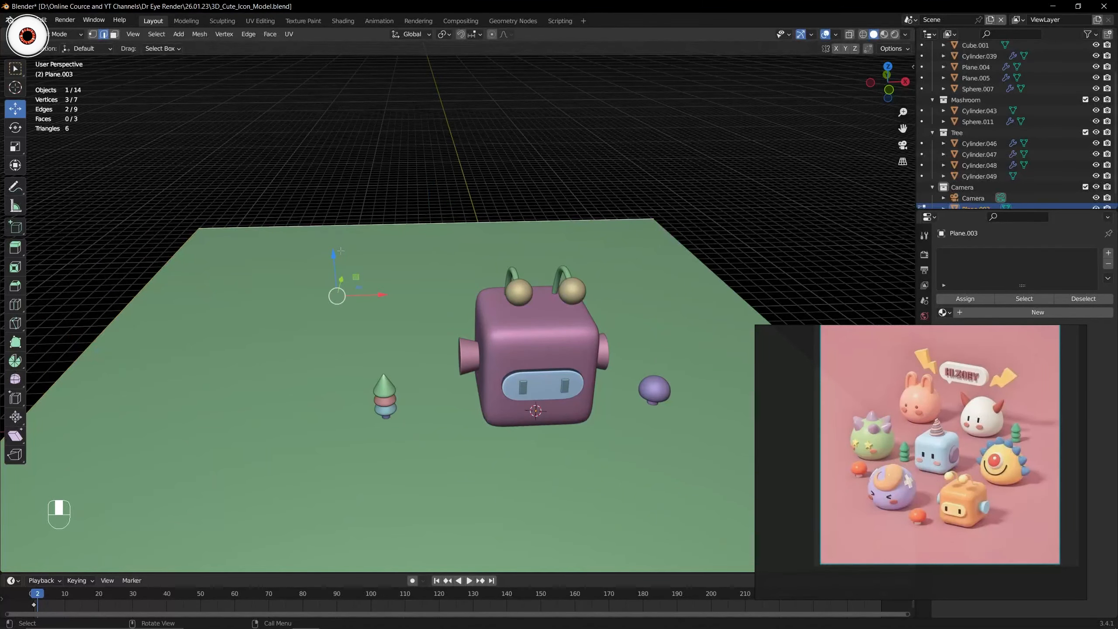
key(KP_0)
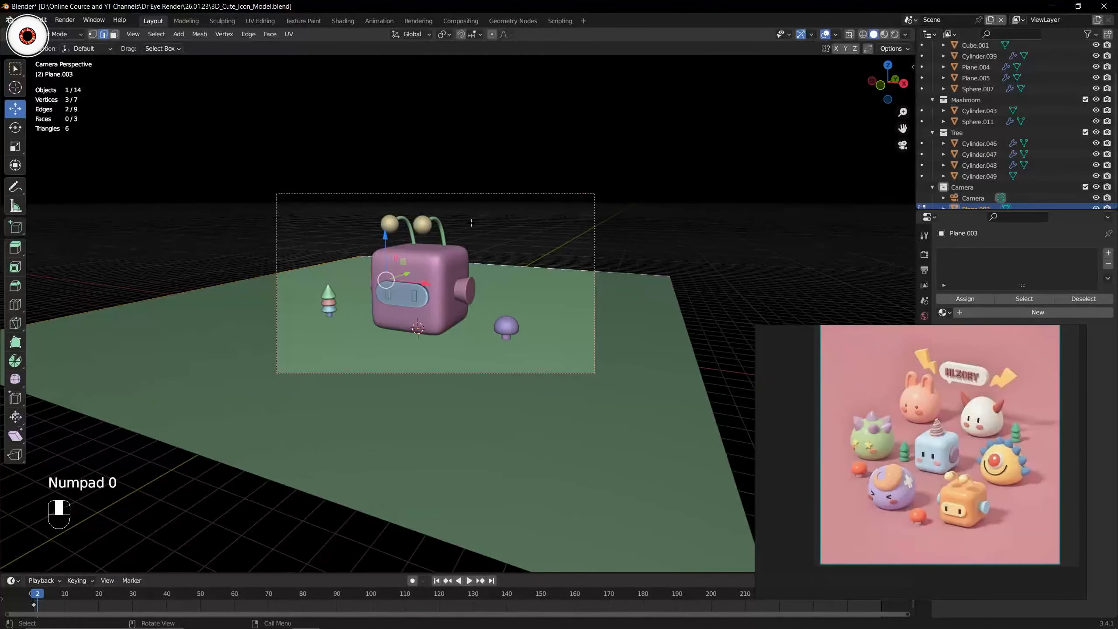
middle_drag(440, 251, 472, 235)
key(e)
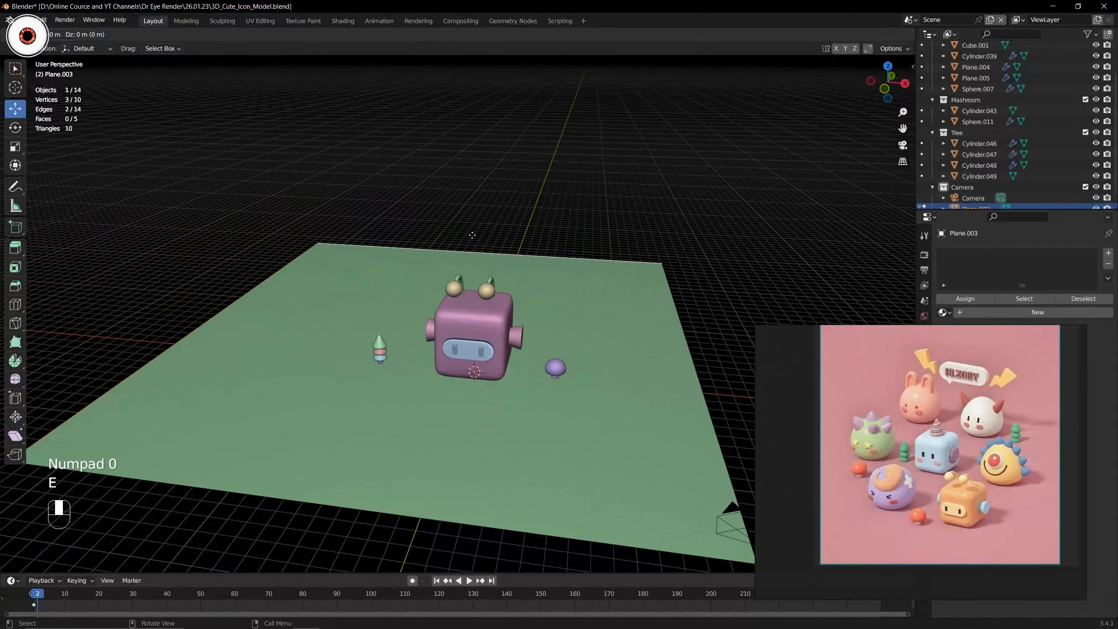
click(471, 235)
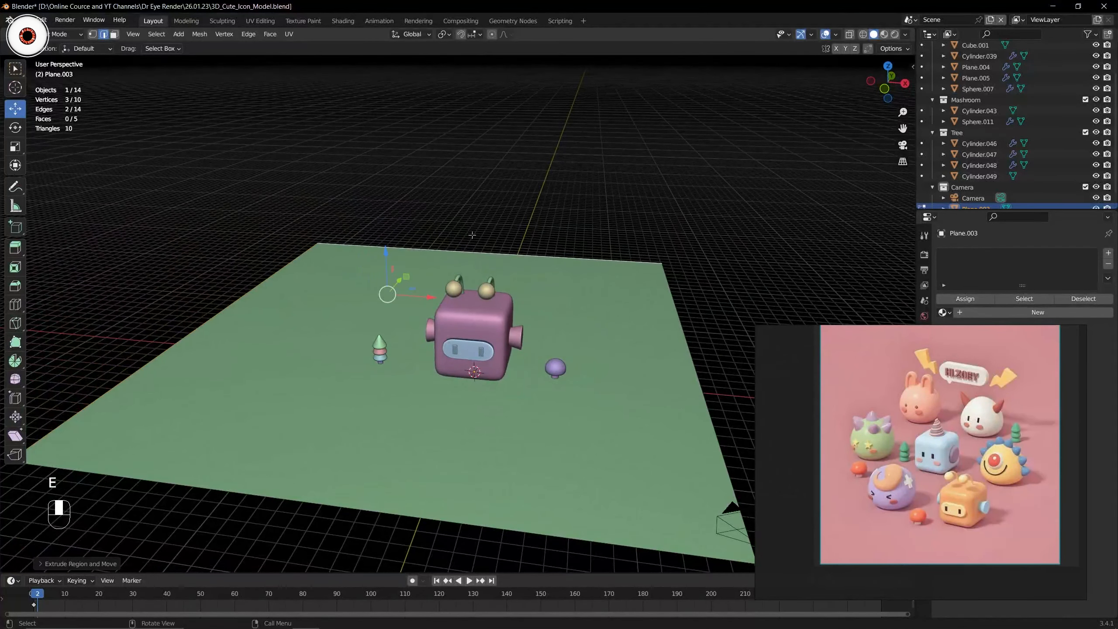
click(51, 567)
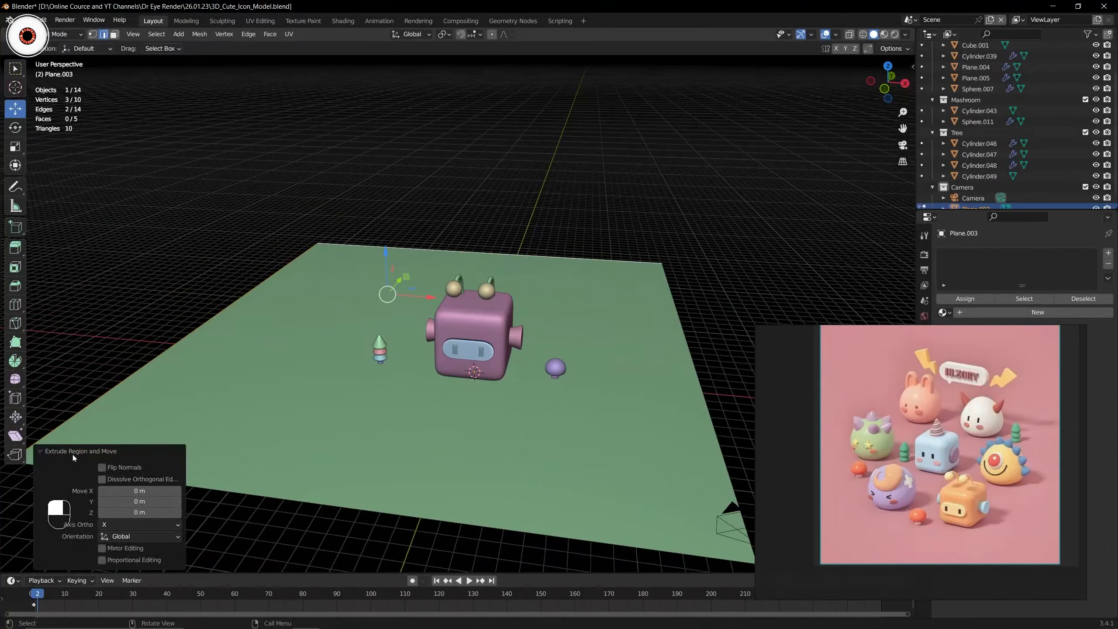
drag(387, 258, 380, 63)
scroll(409, 118, down, 2)
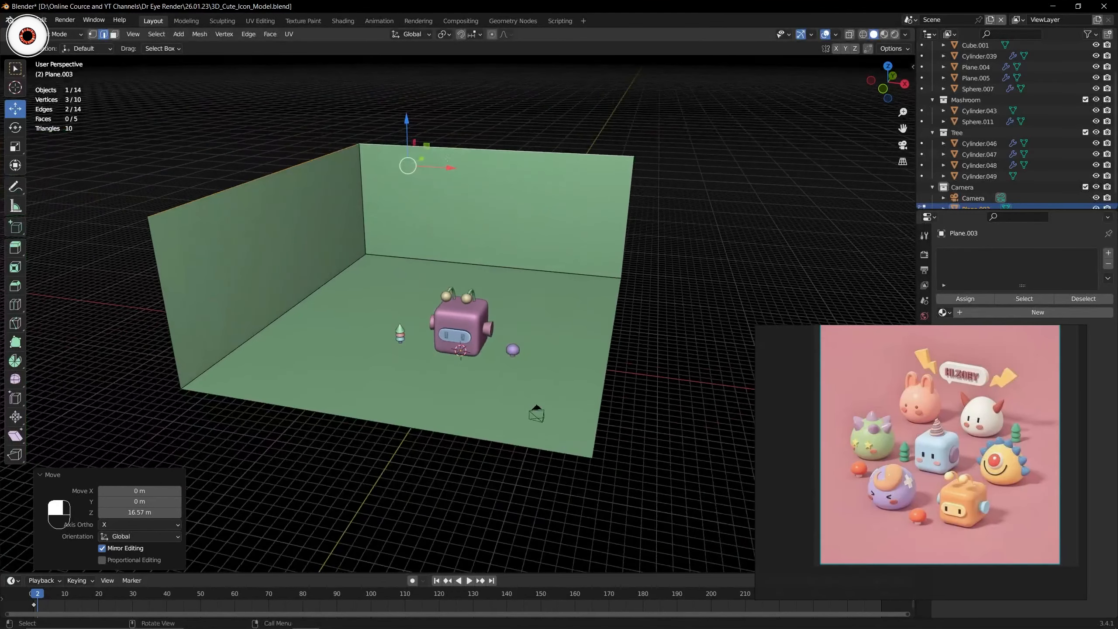
Lower the walls' top edges along Z by about 6 m in camera view, keeping them just above the camera frame.
key(KP_0)
scroll(417, 209, down, 2)
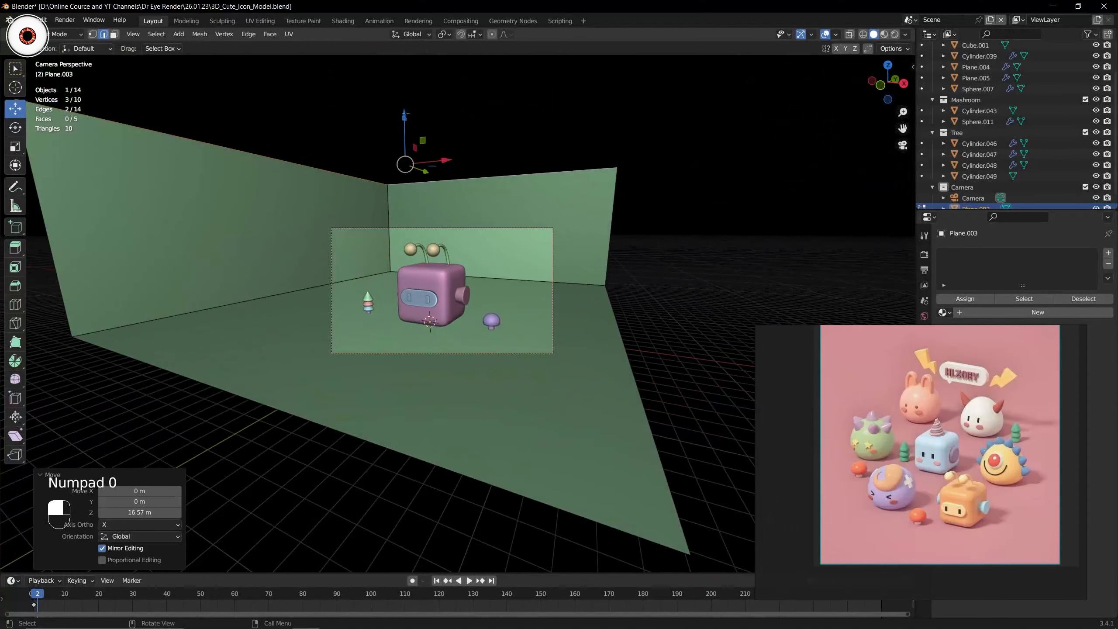
drag(406, 118, 409, 162)
scroll(409, 164, up, 3)
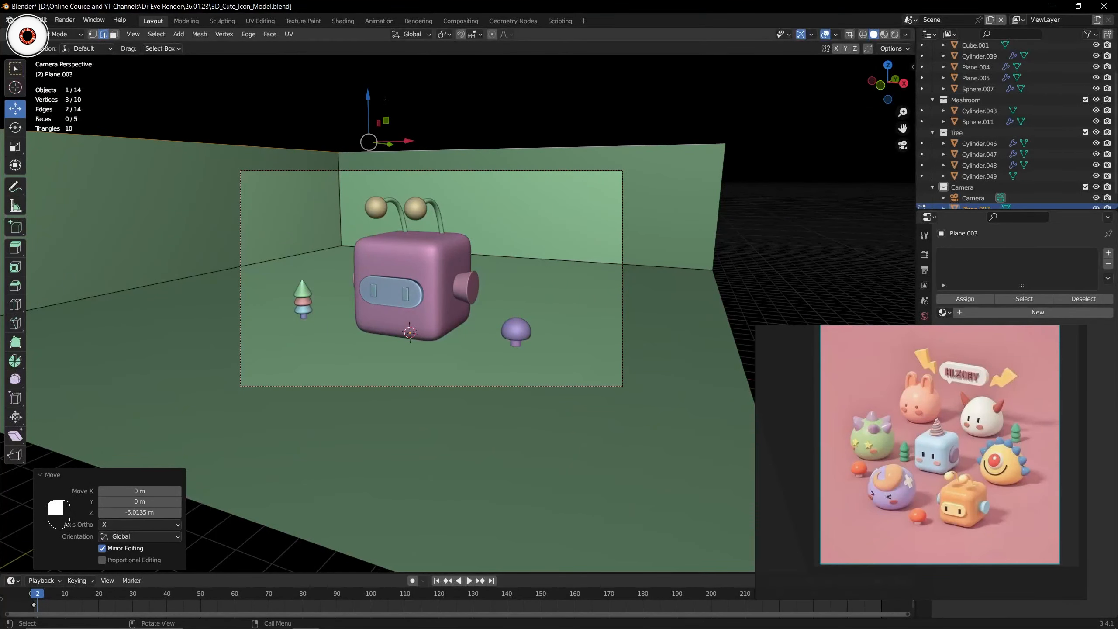
drag(368, 97, 370, 103)
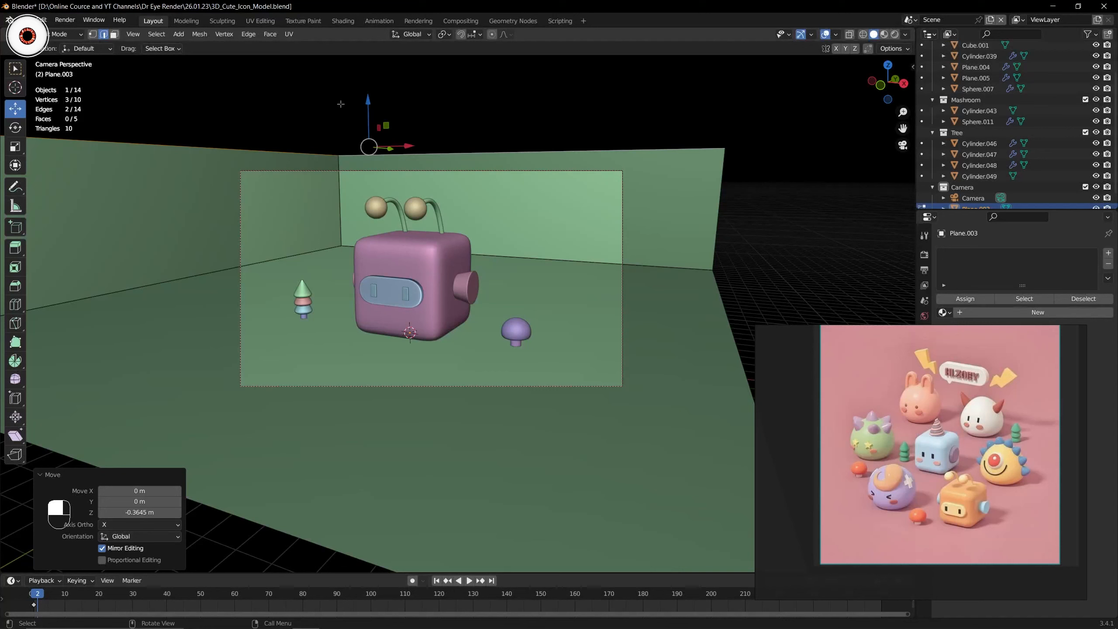
drag(369, 101, 409, 106)
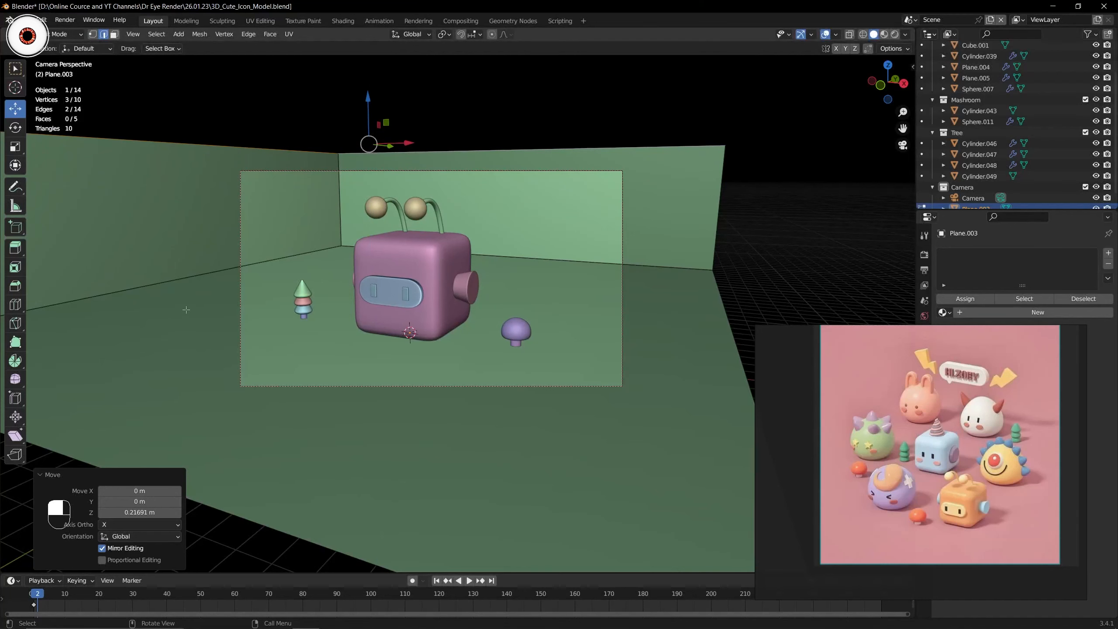
Leave the camera view and save the 3D_Cute_Icon_Model.blend file.
key(KP_0)
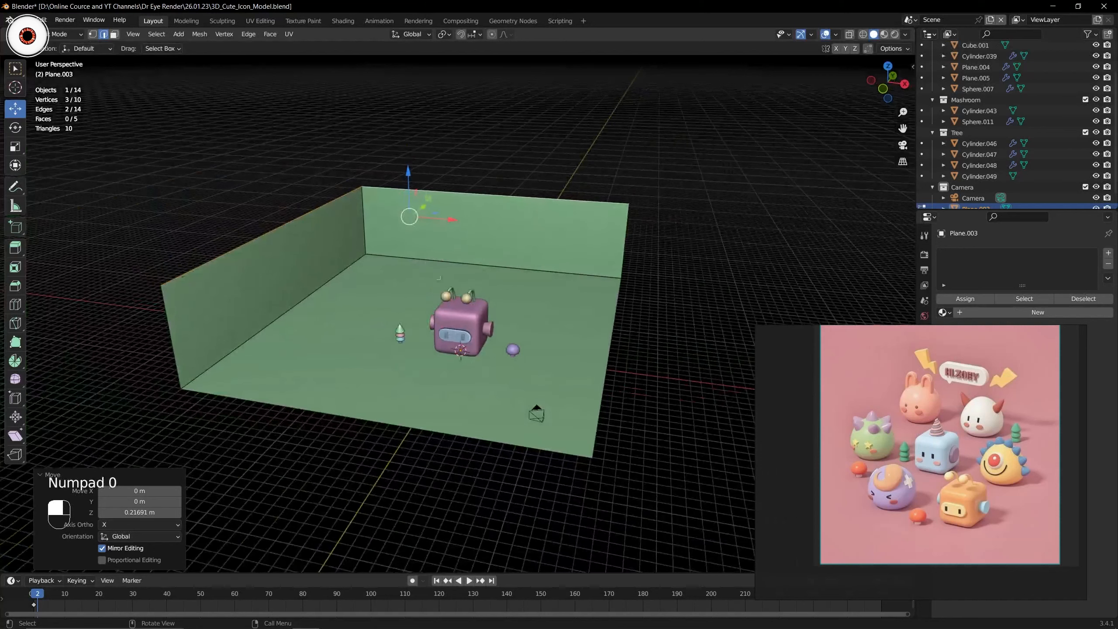
key(ctrl+s)
scroll(491, 262, up, 4)
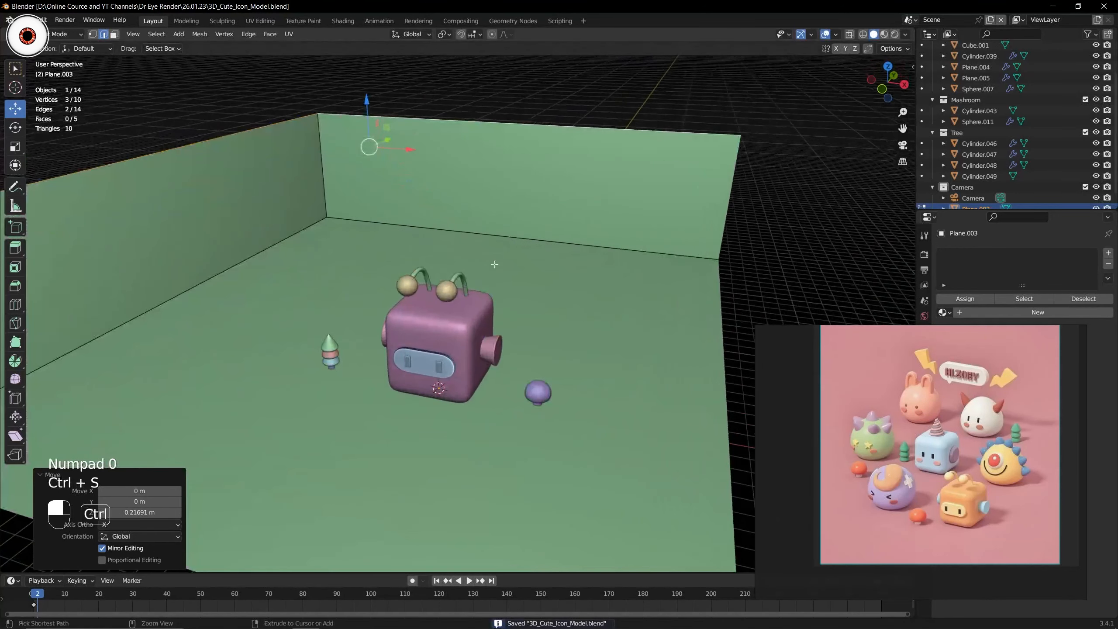
Return the backdrop plane to Object Mode, deselect it and save the blend file.
key(ctrl+Tab)
click(433, 241)
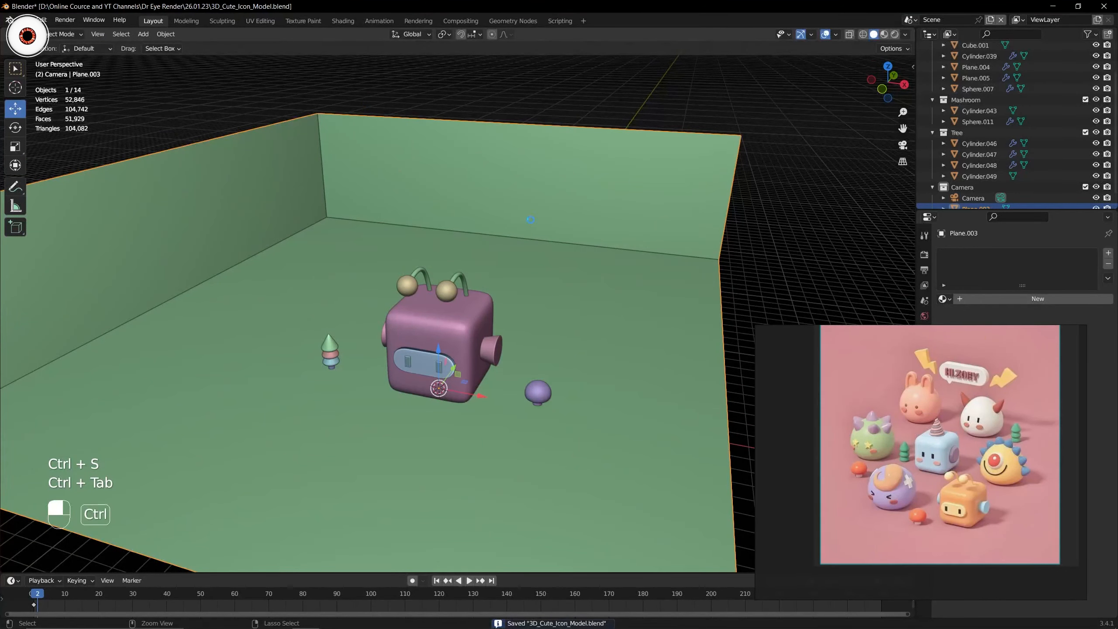
key(ctrl+s)
click(573, 101)
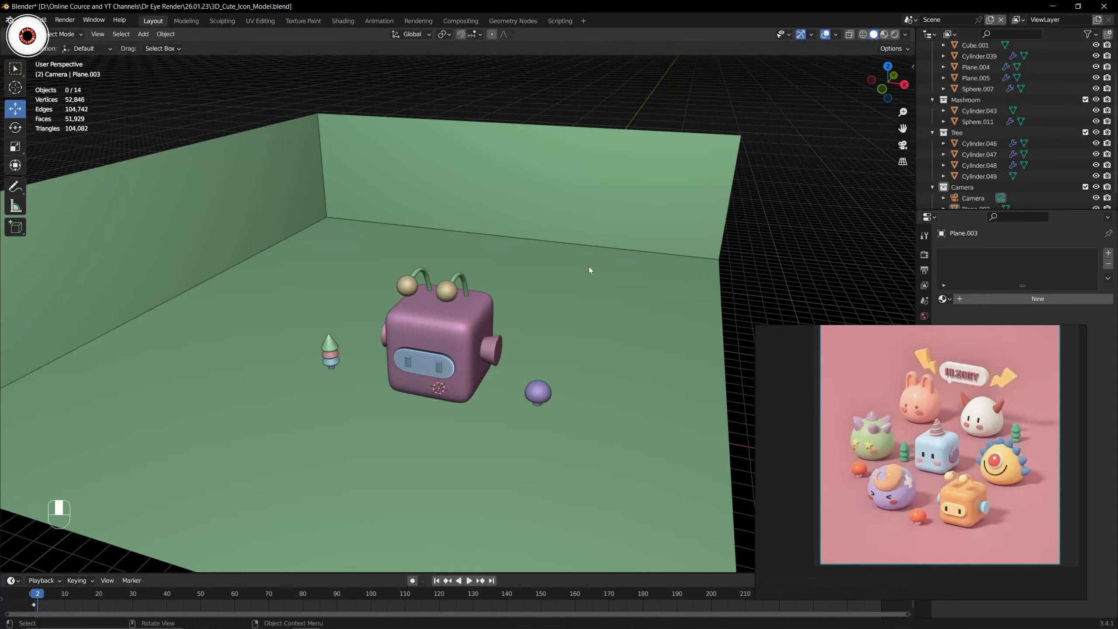
key(ctrl+s)
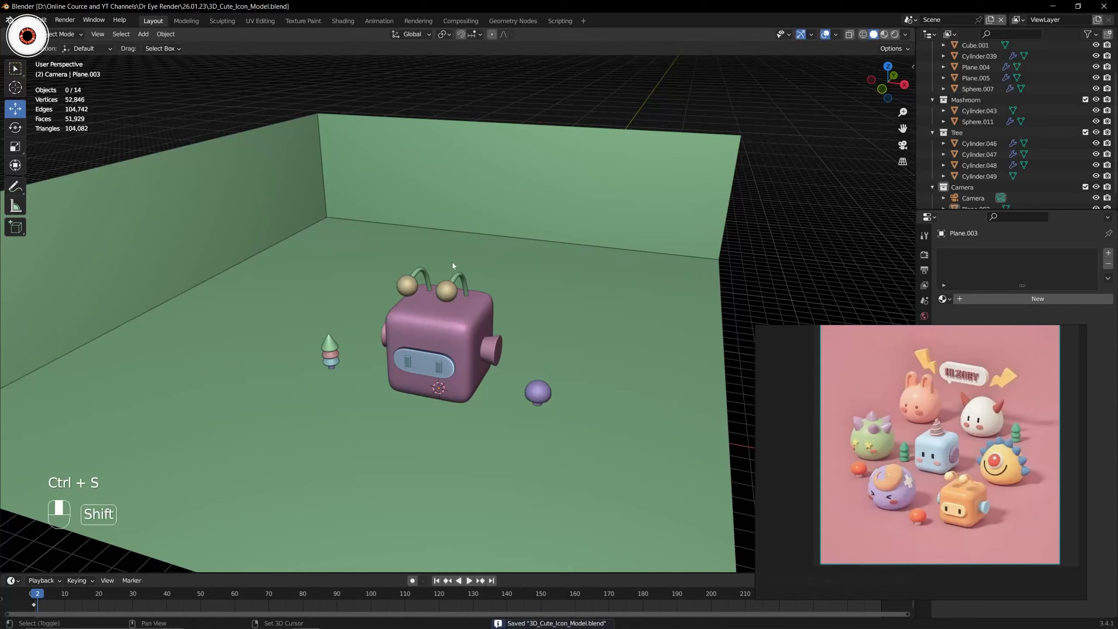
Add an area light at the world origin.
key(shift+a)
mouse_move(453, 262)
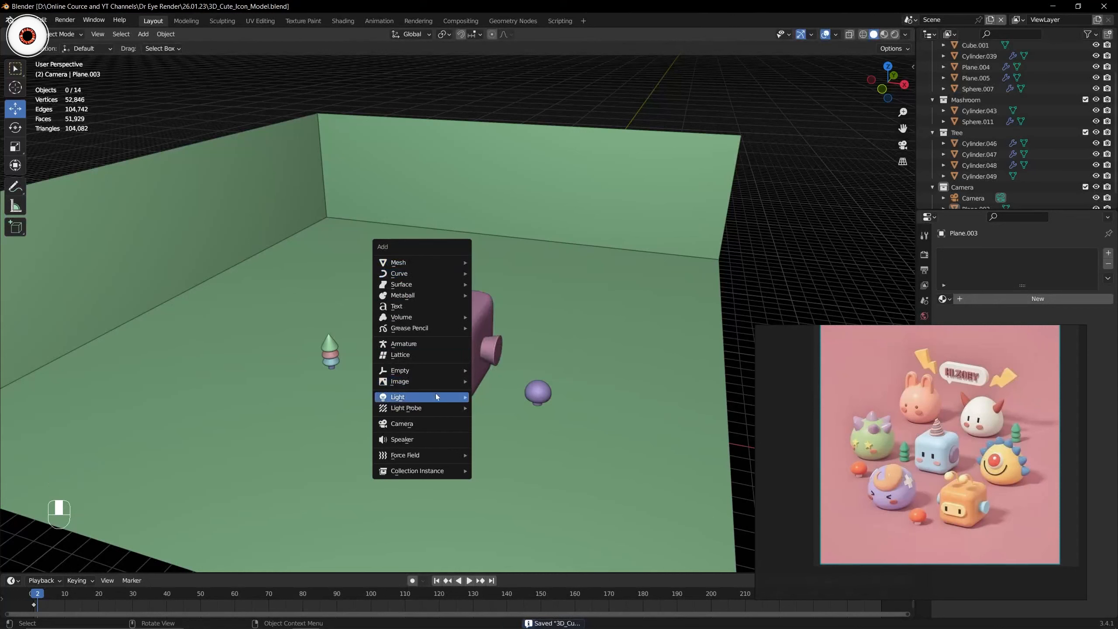
mouse_move(436, 398)
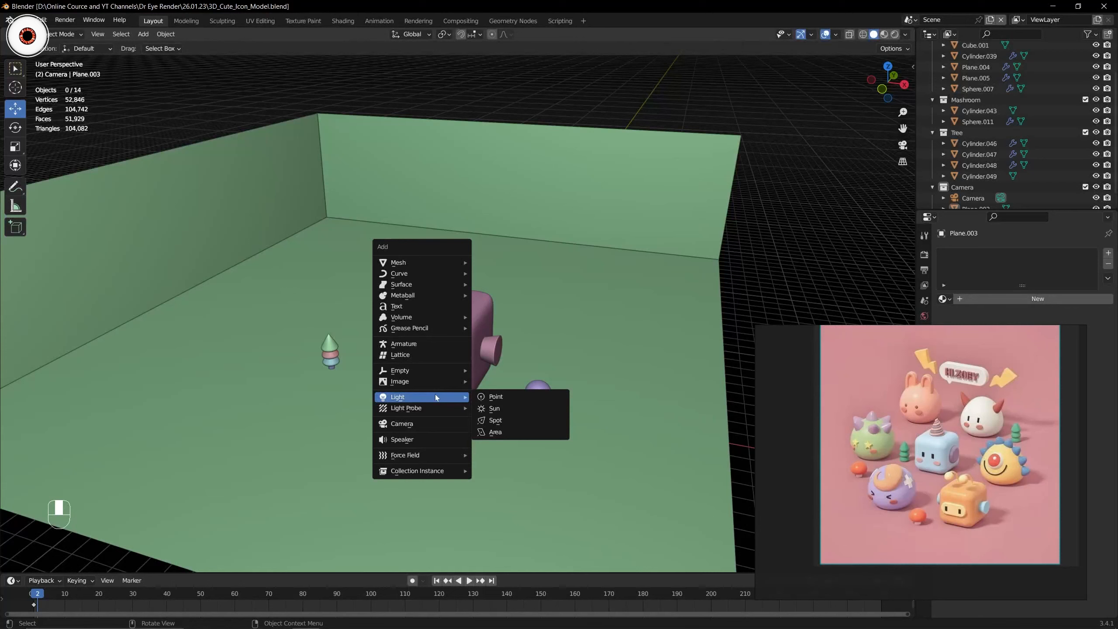
click(506, 436)
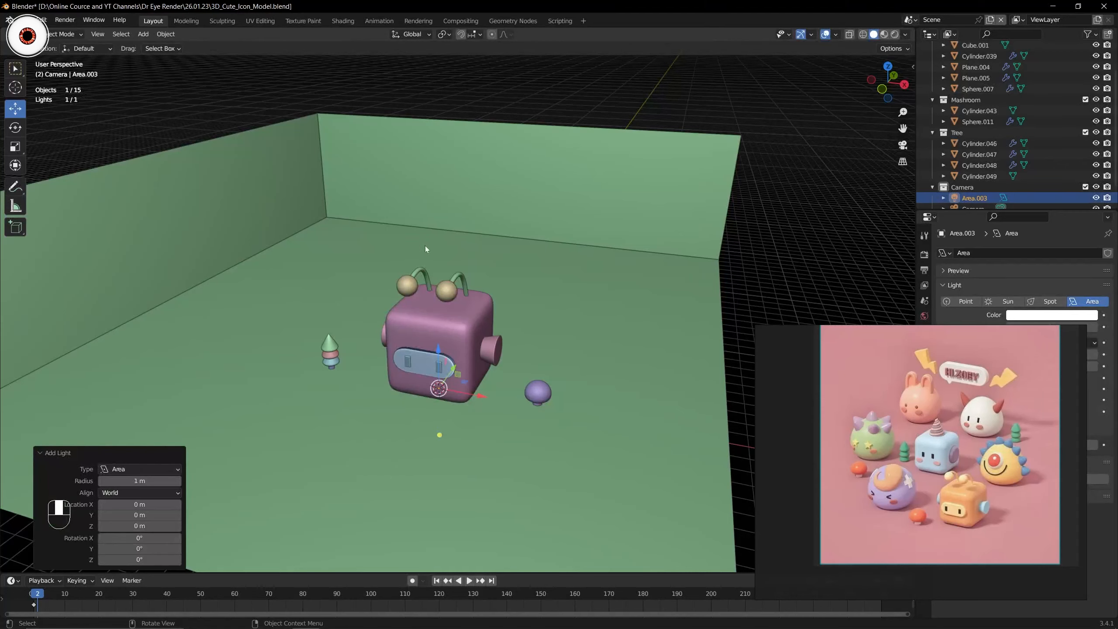
middle_drag(424, 246, 460, 266)
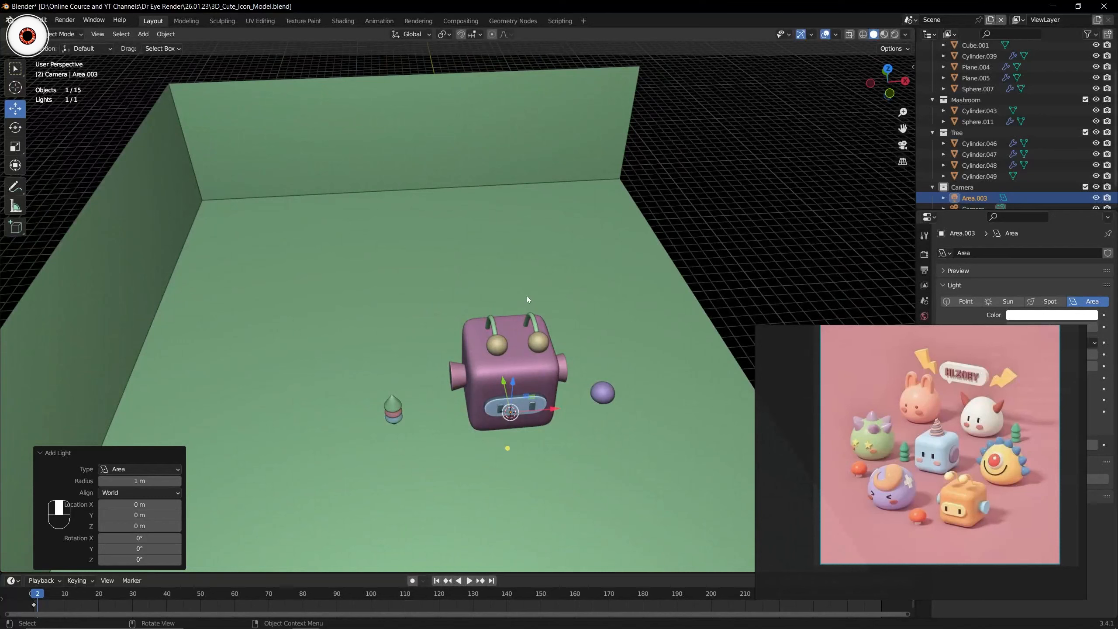
key(KP_7)
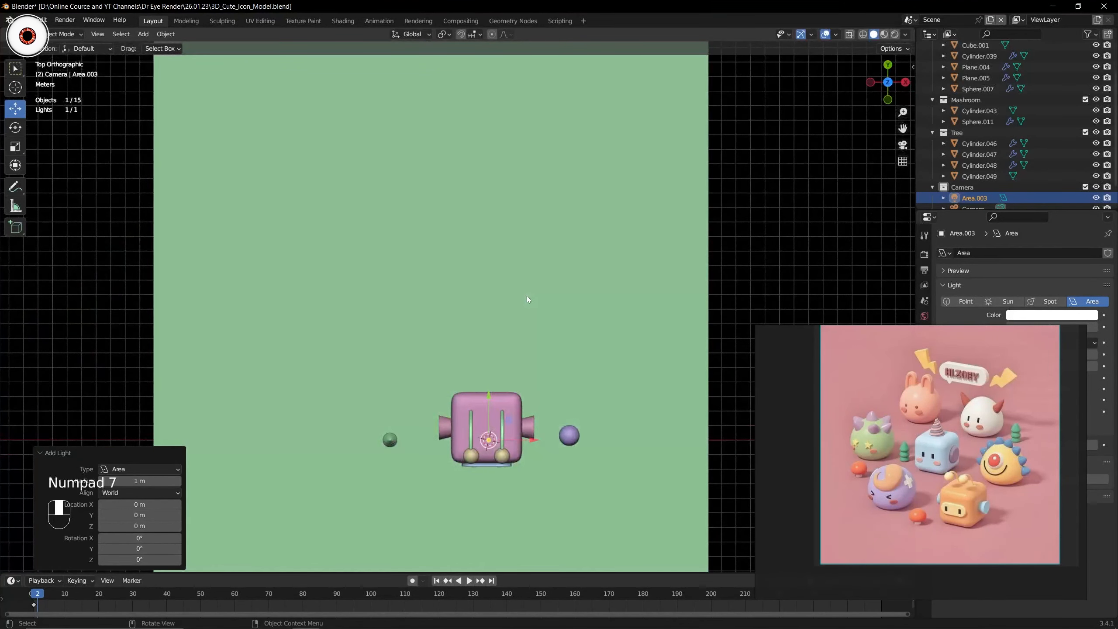
drag(903, 128, 908, 108)
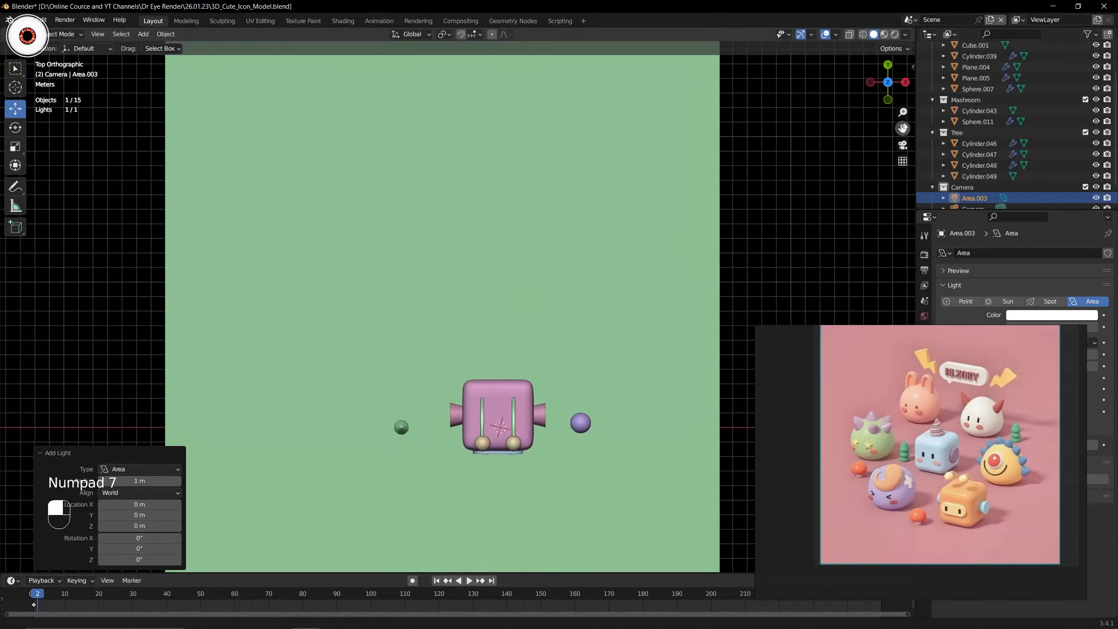
click(906, 34)
click(858, 157)
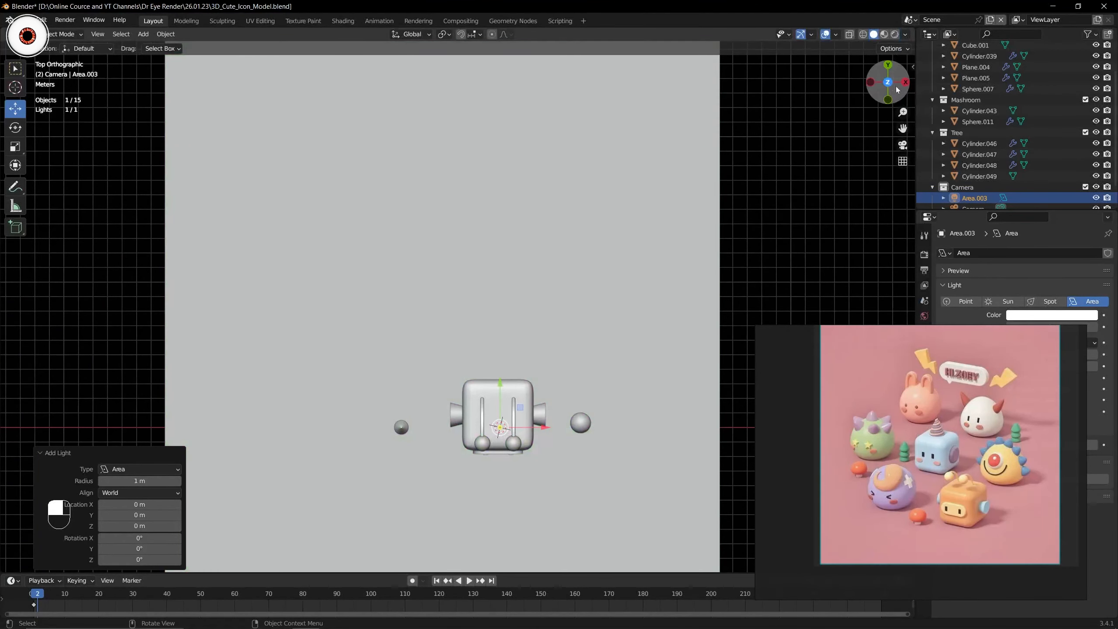
click(905, 34)
click(898, 169)
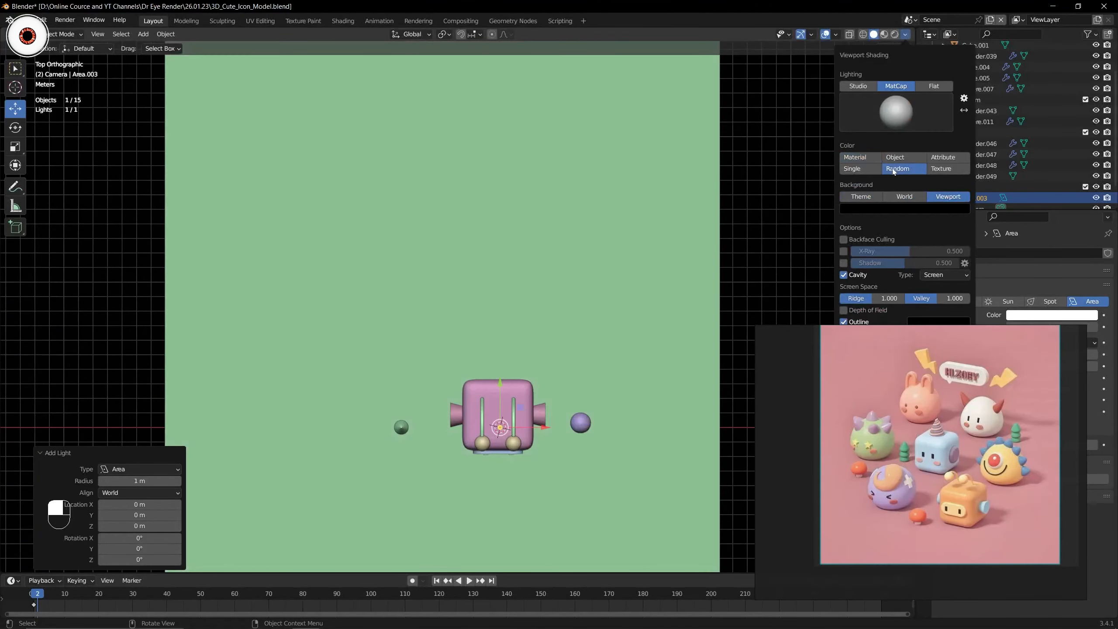
Move the area light back along Y behind the robot, about -7.83 m along X to the tree side, and raise it about 5.19 m.
scroll(900, 129, down, 2)
drag(901, 129, 925, 127)
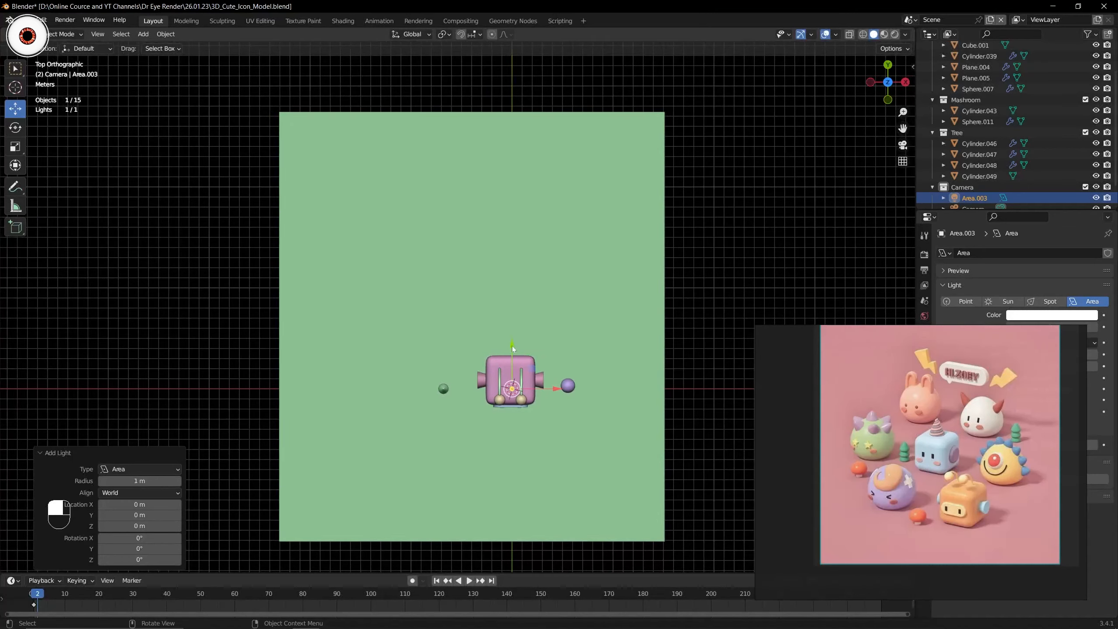
drag(512, 346, 512, 213)
drag(562, 258, 480, 257)
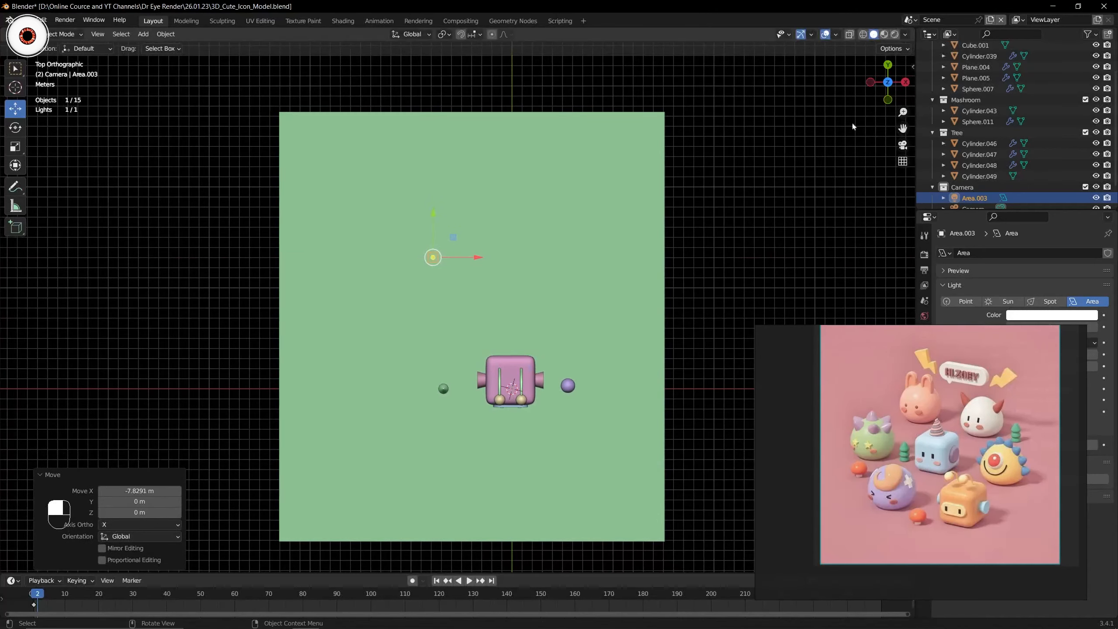
middle_drag(479, 258, 397, 387)
drag(888, 83, 885, 80)
scroll(526, 239, up, 5)
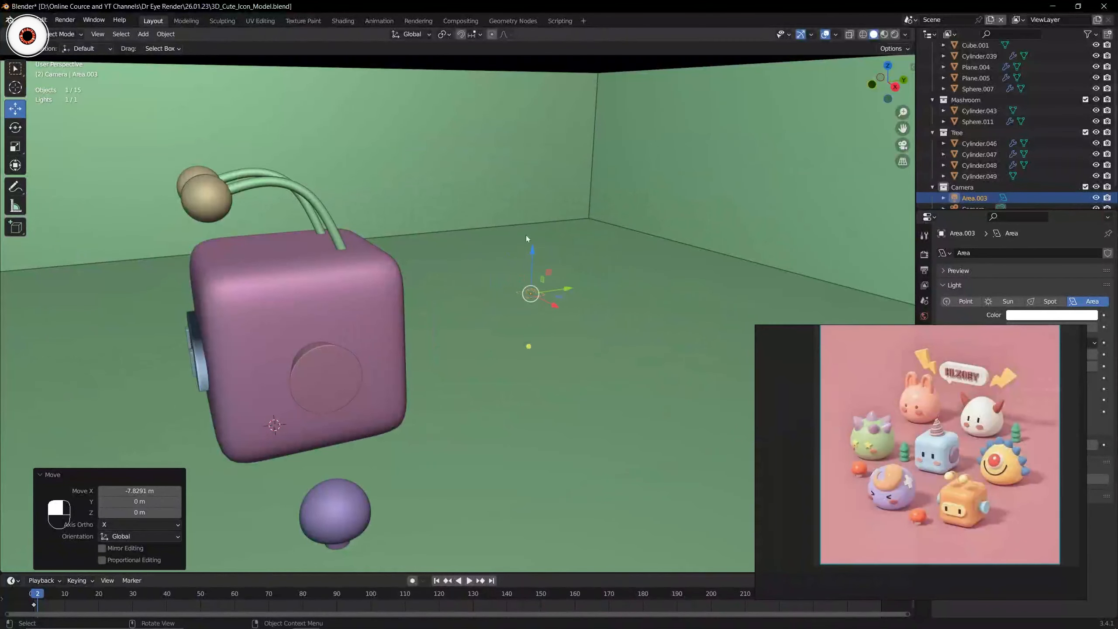
drag(532, 256, 548, 138)
Switch the viewport to rendered shading and light it with the scene's own world instead of the preview environment.
drag(875, 84, 765, 95)
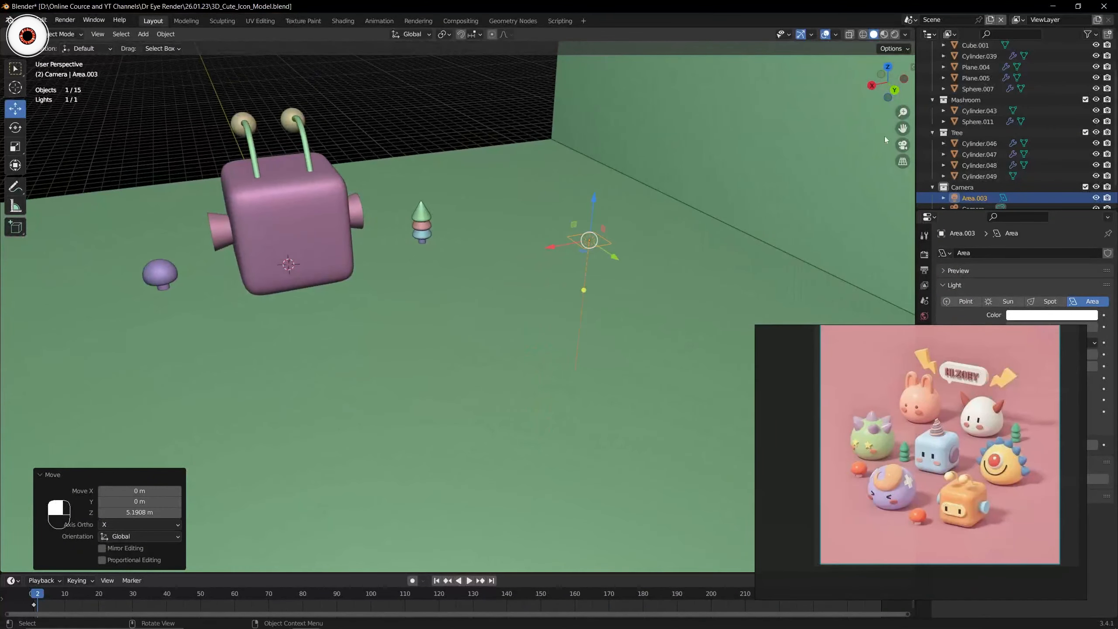
drag(903, 129, 943, 165)
drag(893, 72, 888, 74)
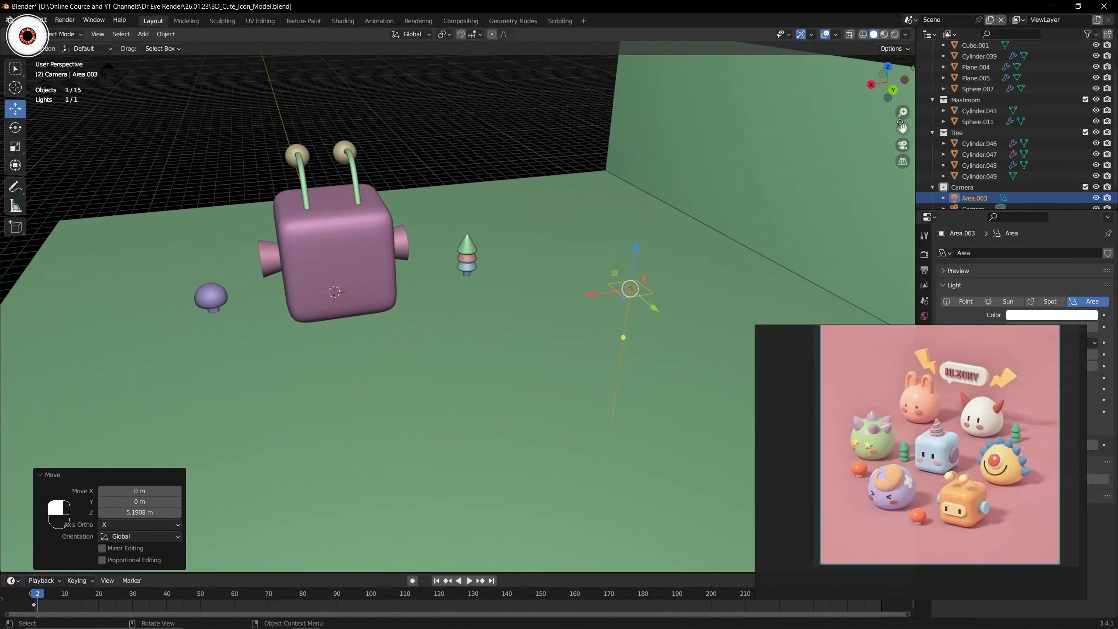
drag(902, 128, 888, 130)
scroll(792, 205, up, 2)
drag(888, 89, 887, 88)
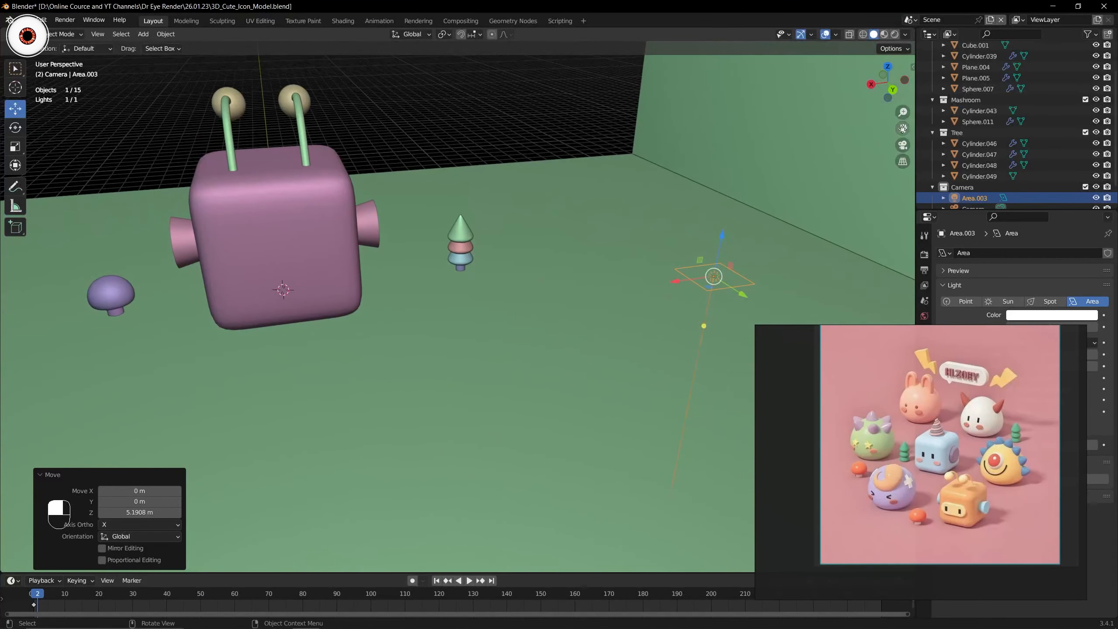
drag(903, 128, 806, 117)
click(895, 35)
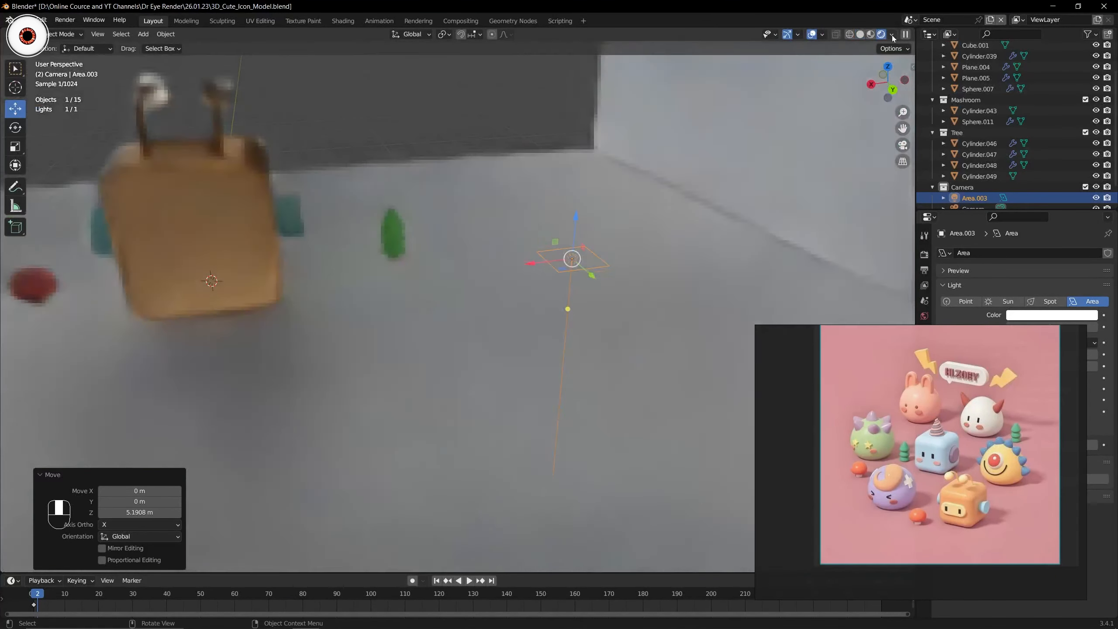
click(891, 35)
click(858, 98)
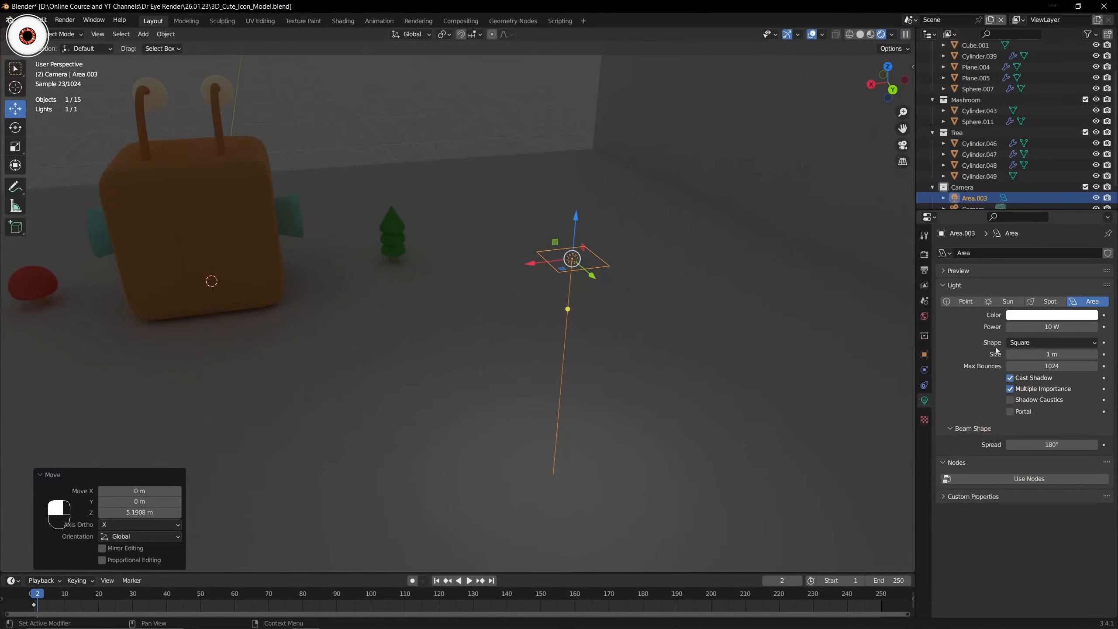
Set the area light's power to 1000 W.
double_click(1052, 326)
text(1000)
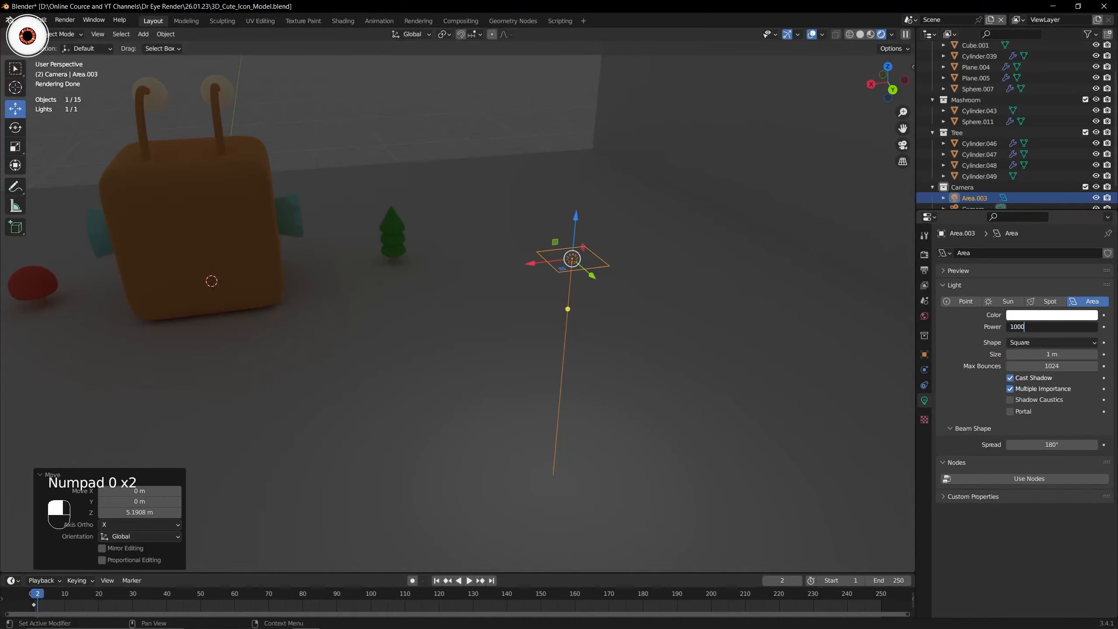
key(Return)
scroll(613, 211, up, 1)
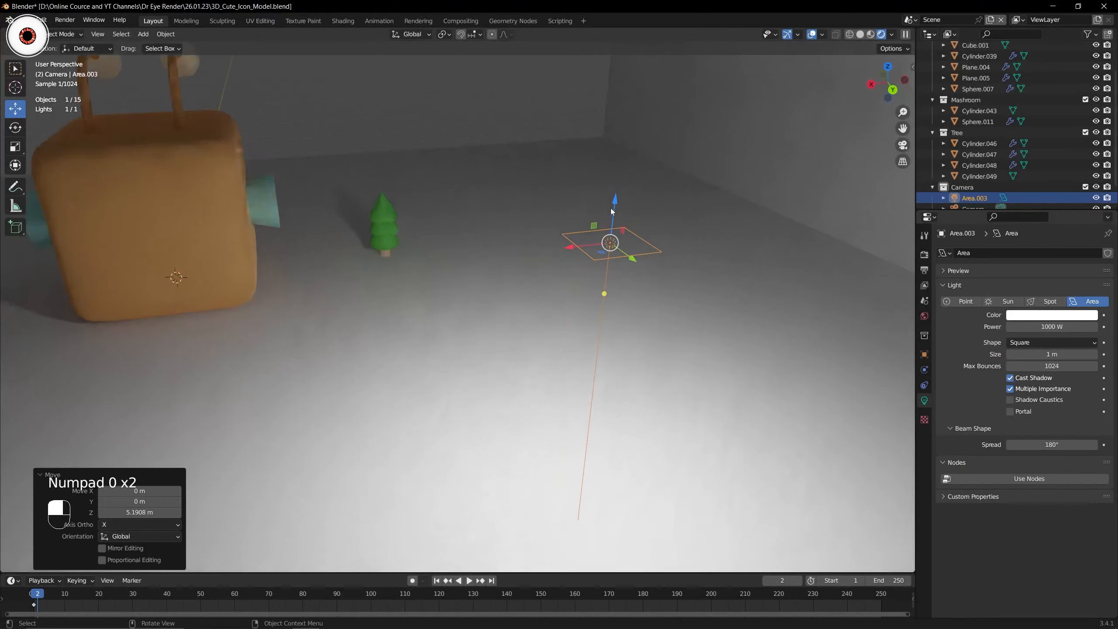
Try to aim the area light at the robot with the Rotate tool, including about 31.1° around Y.
scroll(621, 212, down, 2)
middle_drag(625, 214, 691, 213)
drag(889, 83, 876, 83)
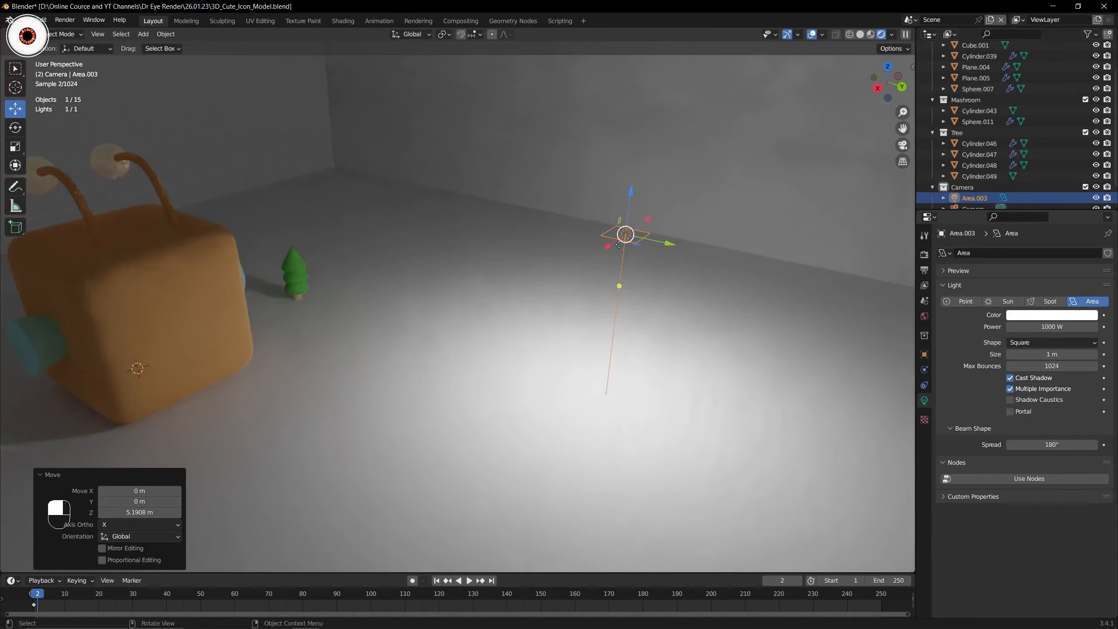
scroll(644, 248, up, 1)
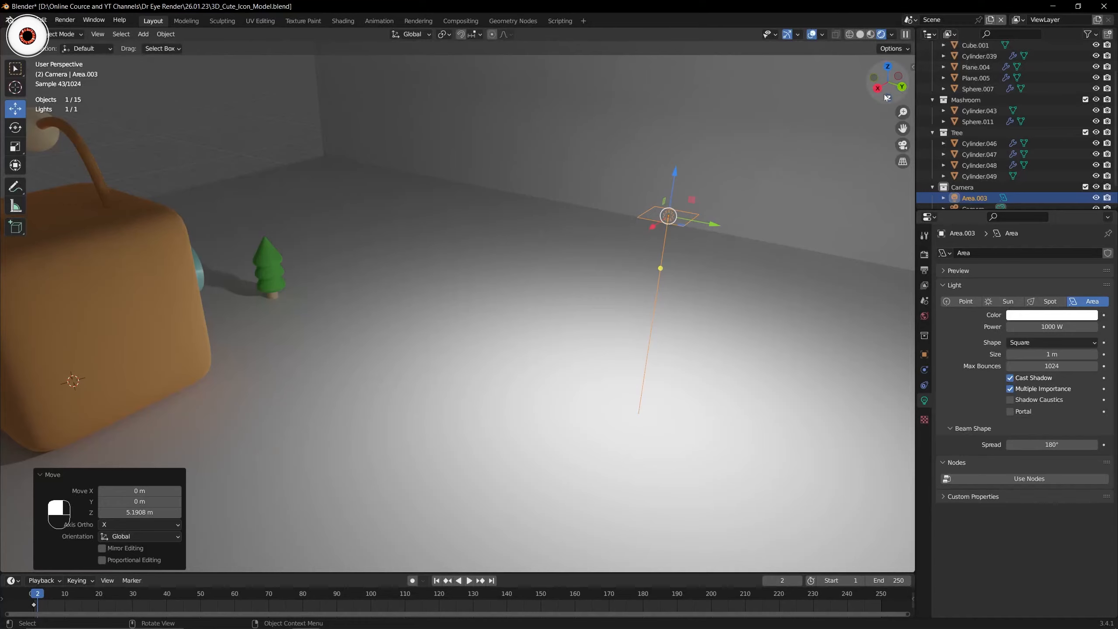
drag(889, 83, 862, 83)
drag(903, 128, 322, 166)
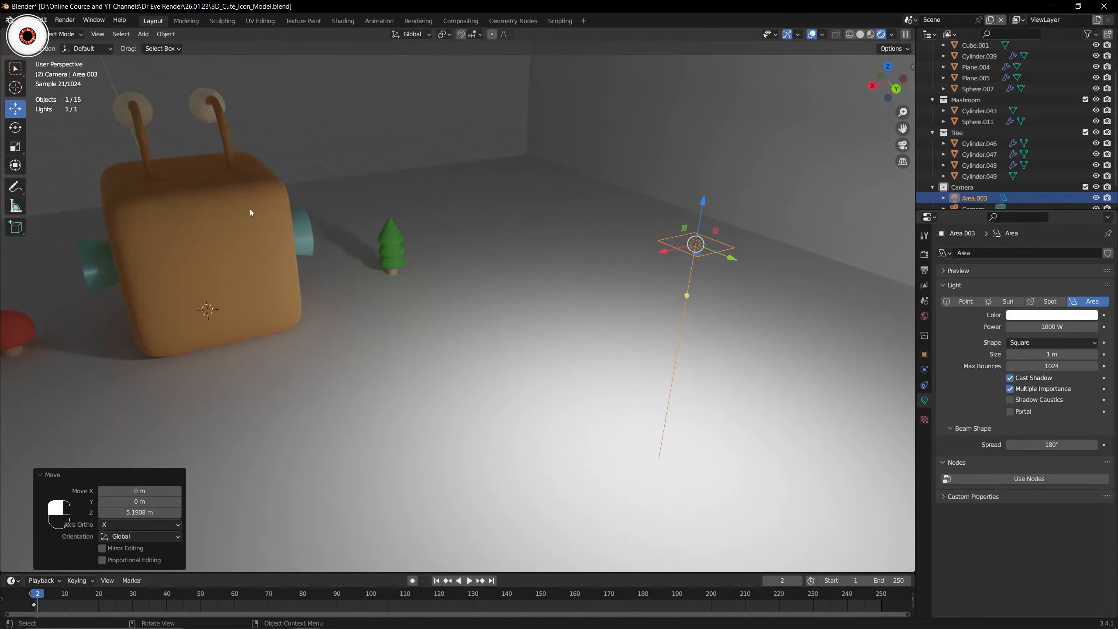
drag(888, 81, 876, 82)
click(15, 128)
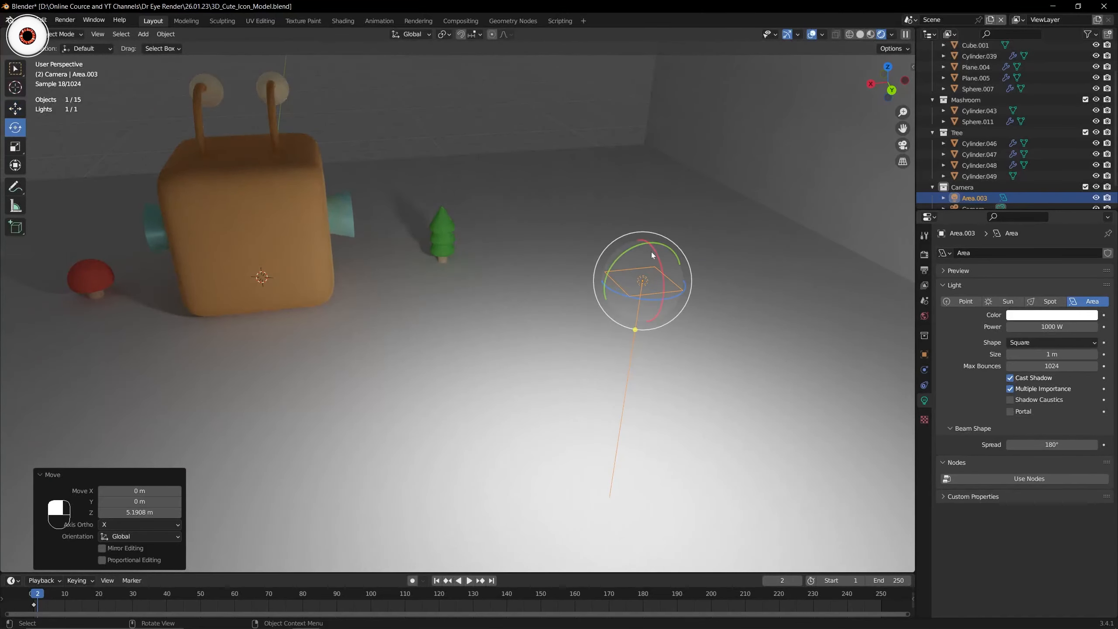
drag(652, 252, 616, 267)
drag(861, 91, 669, 247)
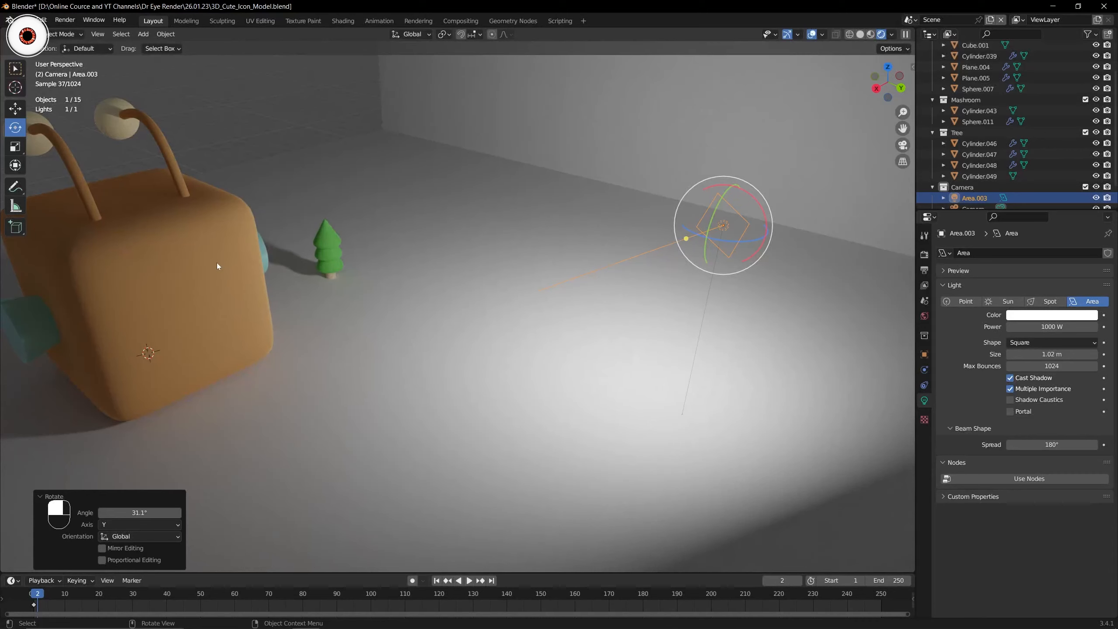
key(ctrl+z)
key(ctrl+z)
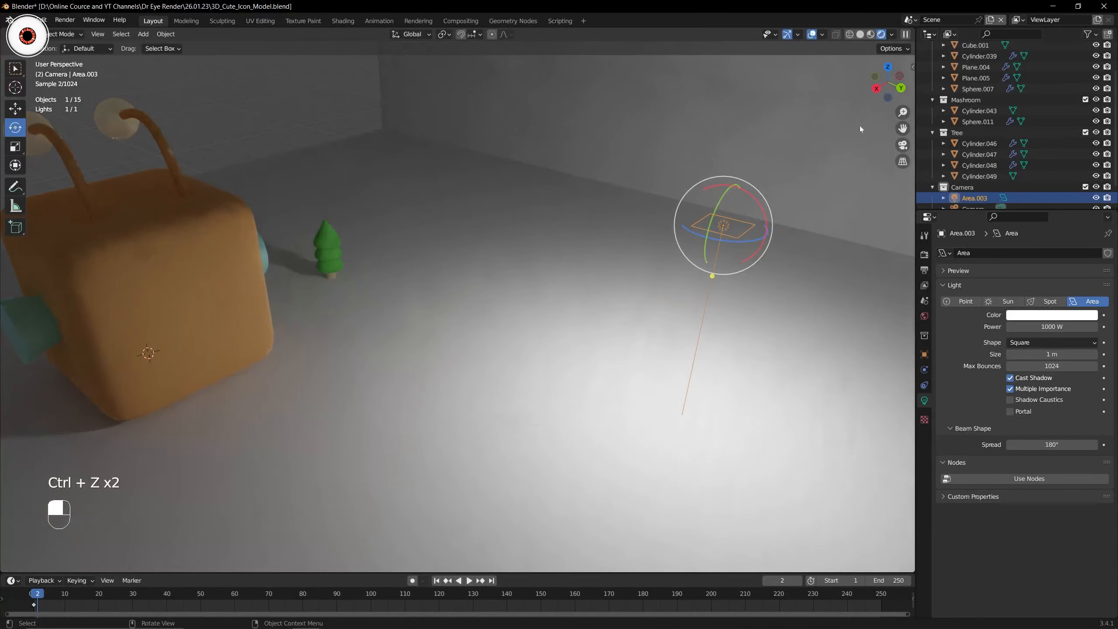
Try to aim the area light at the robot's back with interactive light tracking.
drag(885, 85, 850, 84)
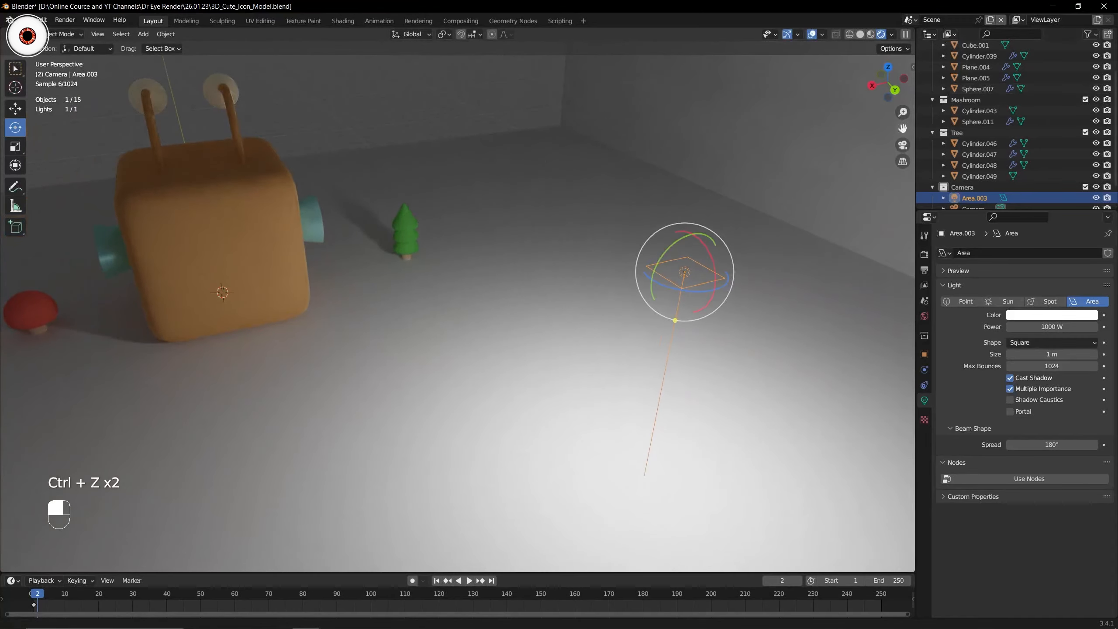
drag(903, 128, 964, 157)
drag(887, 85, 858, 91)
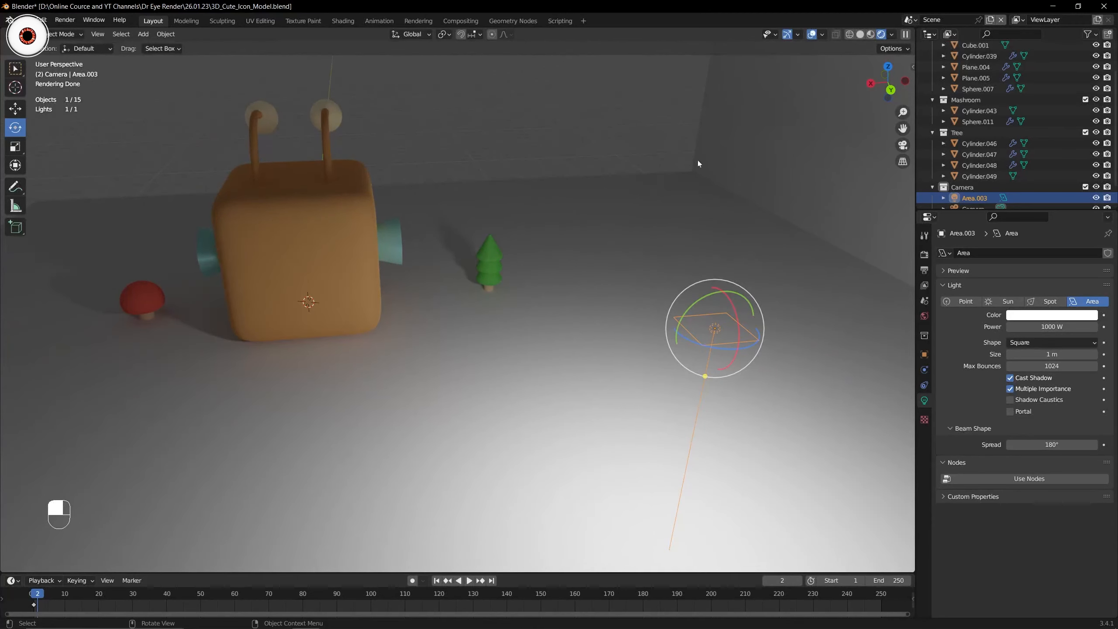
drag(887, 89, 874, 87)
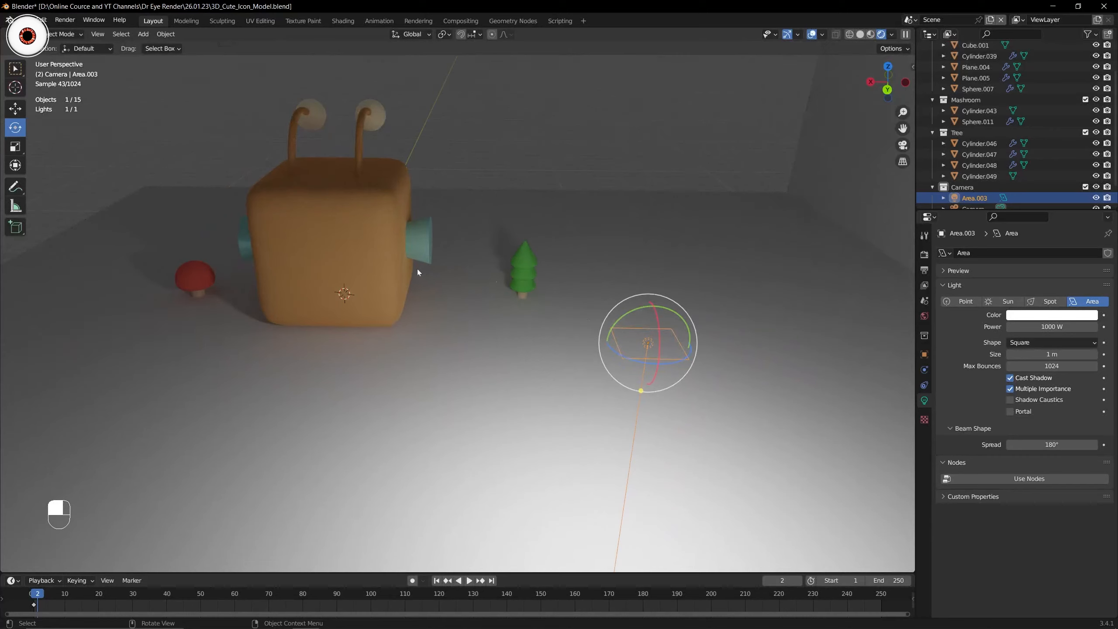
key(shift)
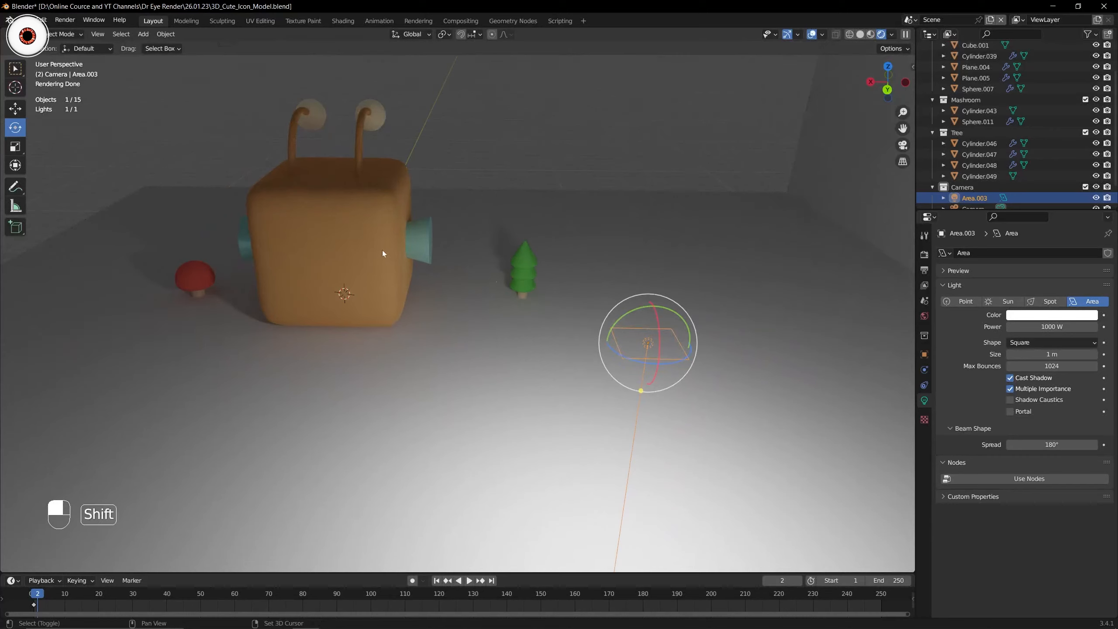
key(shift+t)
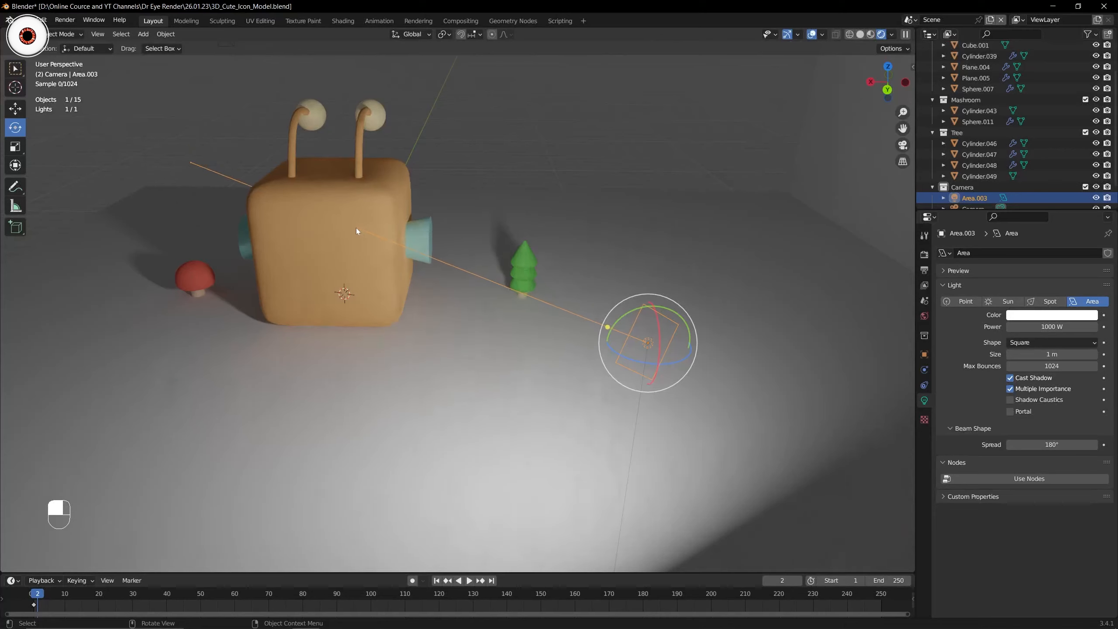
key(ctrl+z)
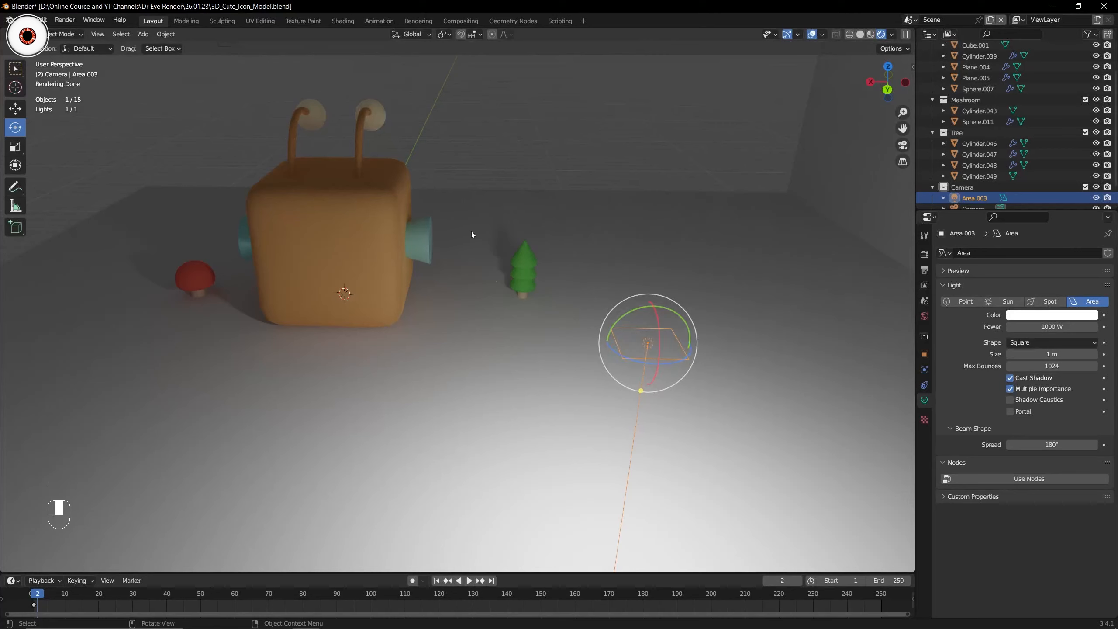
Track the area light interactively to a point on the robot's back, re-aiming it slightly lower on the body.
key(shift)
key(shift+t)
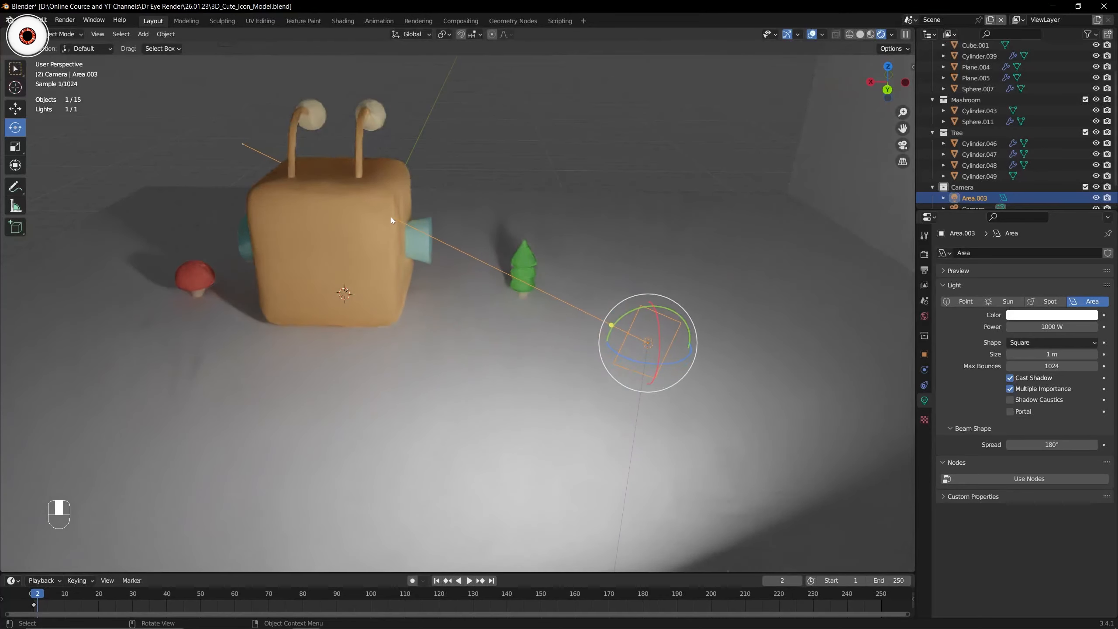
key(shift+t)
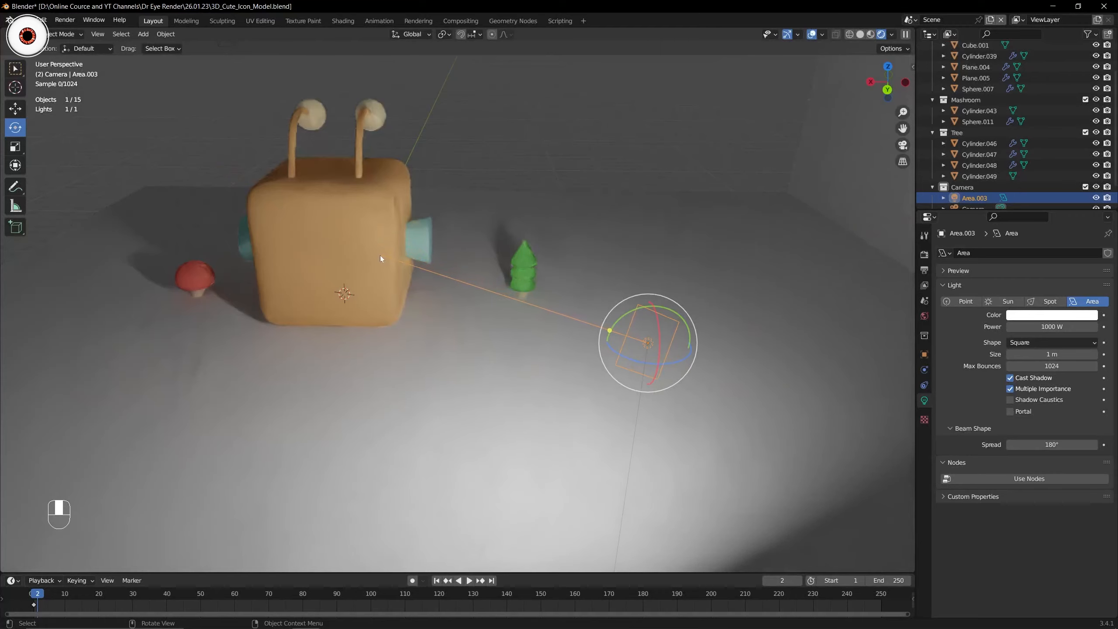
Move the area light diagonally farther behind the robot in top view, by about -3.06 m in X and 3.87 m in Y.
middle_drag(599, 232, 692, 235)
key(KP_0)
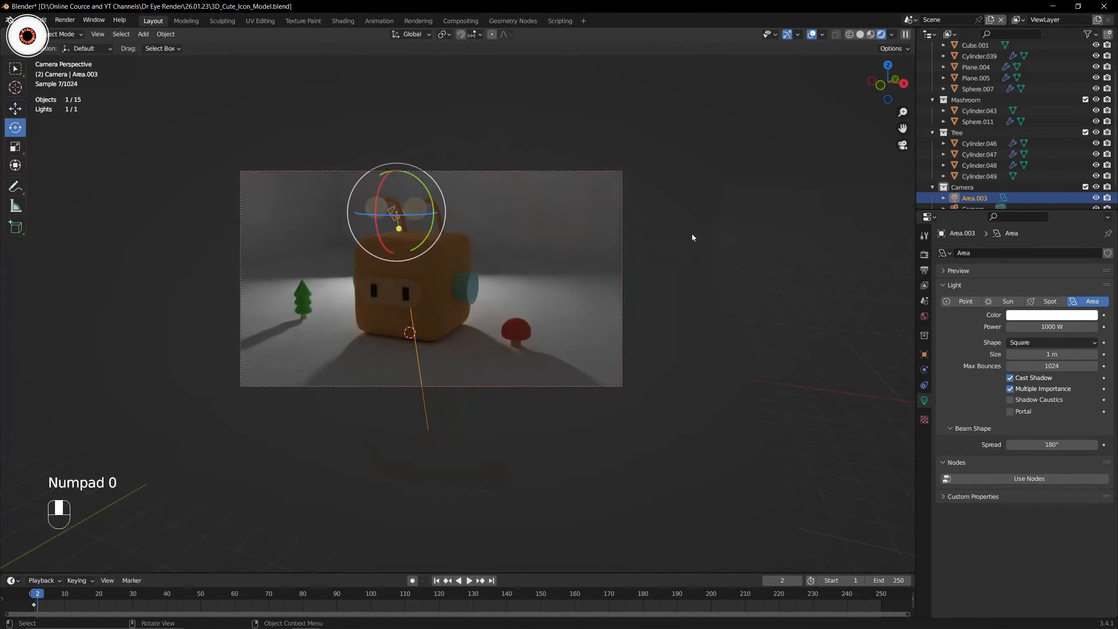
key(KP_0)
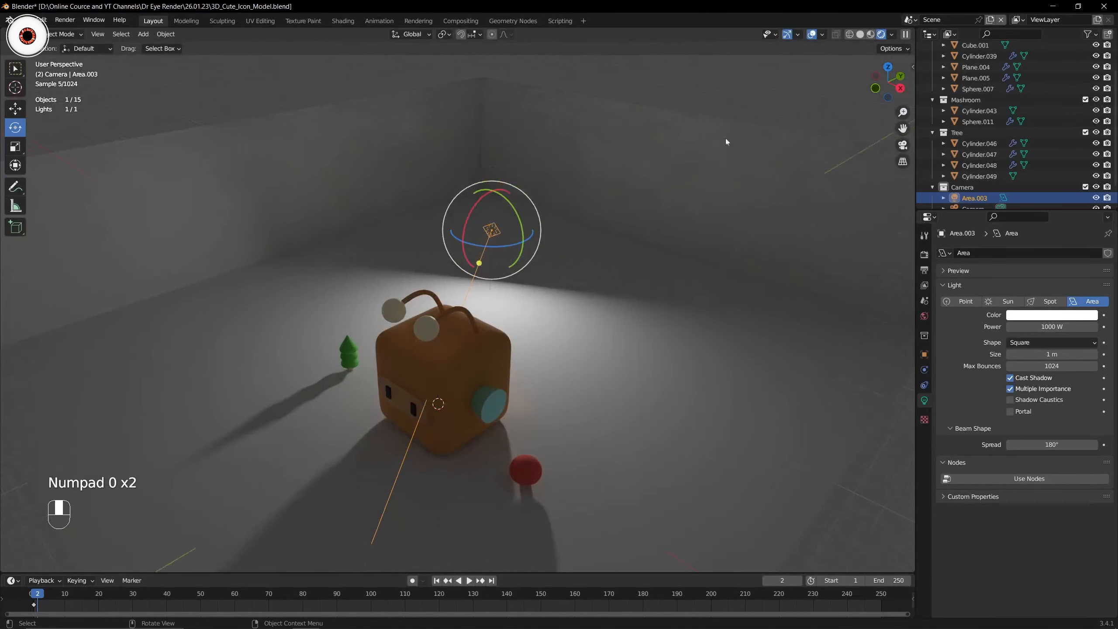
scroll(727, 142, down, 4)
drag(886, 84, 884, 128)
key(KP_7)
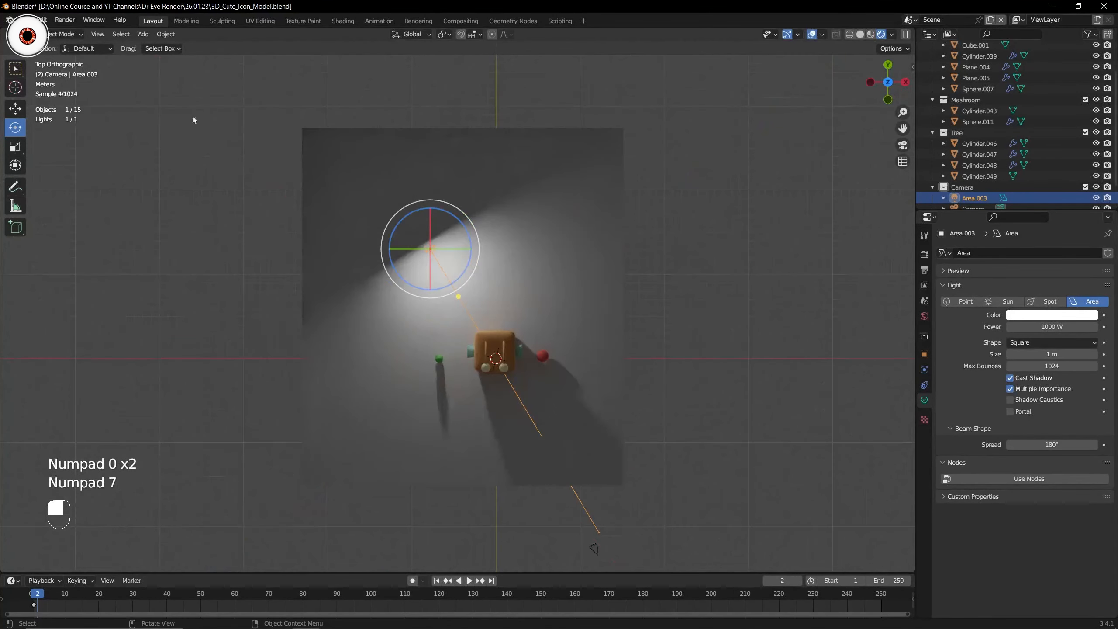
click(14, 68)
scroll(603, 201, up, 3)
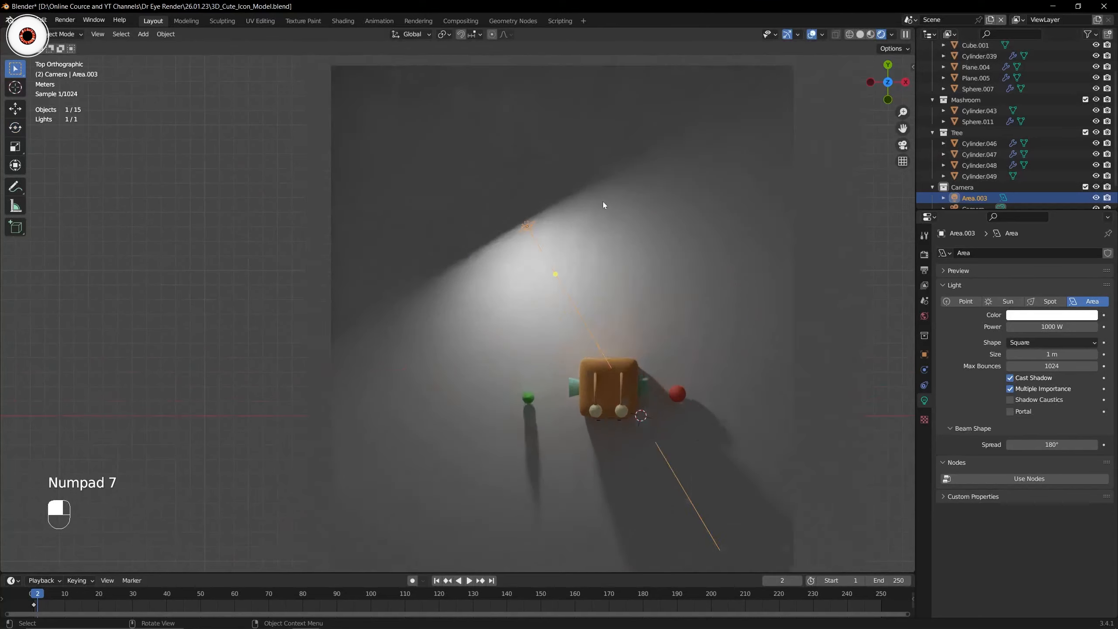
key(g)
click(554, 153)
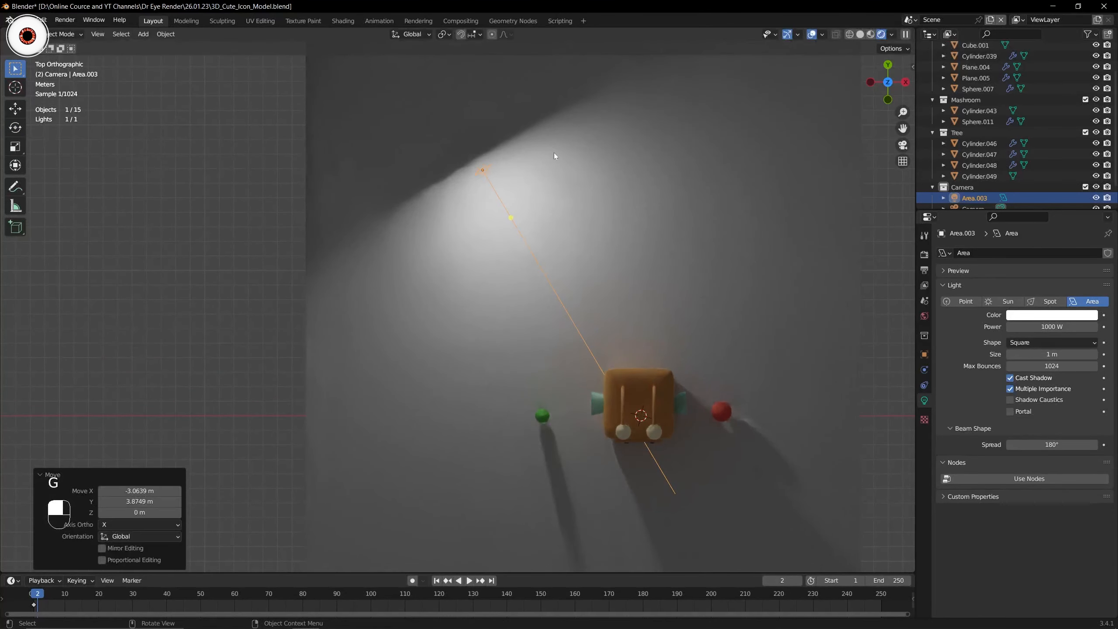
key(KP_0)
key(KP_0)
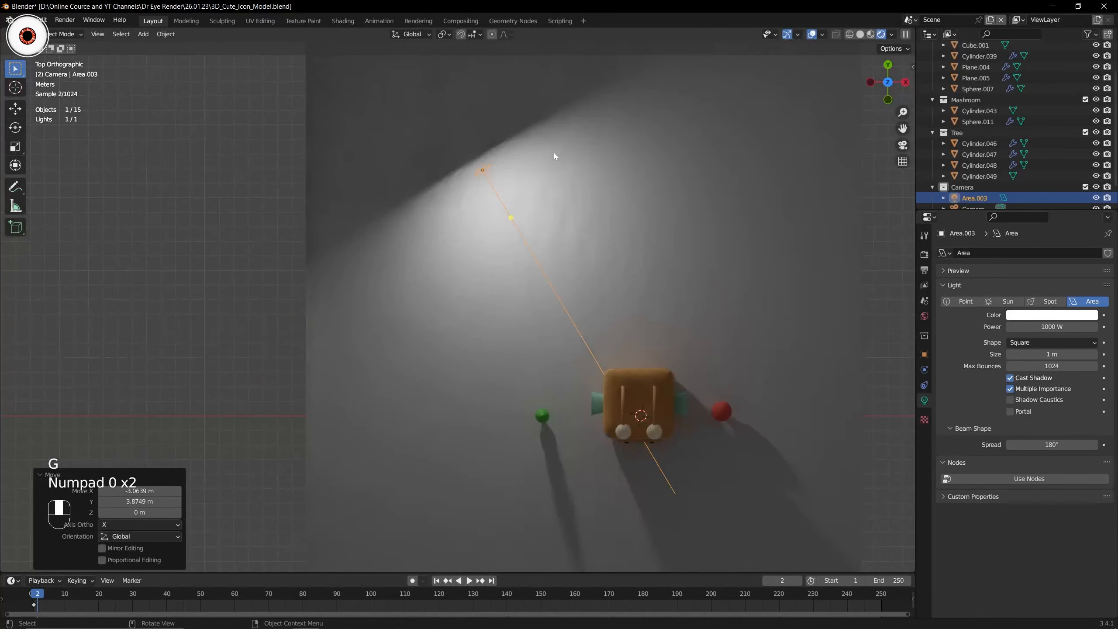
Set the area light's power to 1500 W and check the result through the camera.
drag(903, 66, 929, 37)
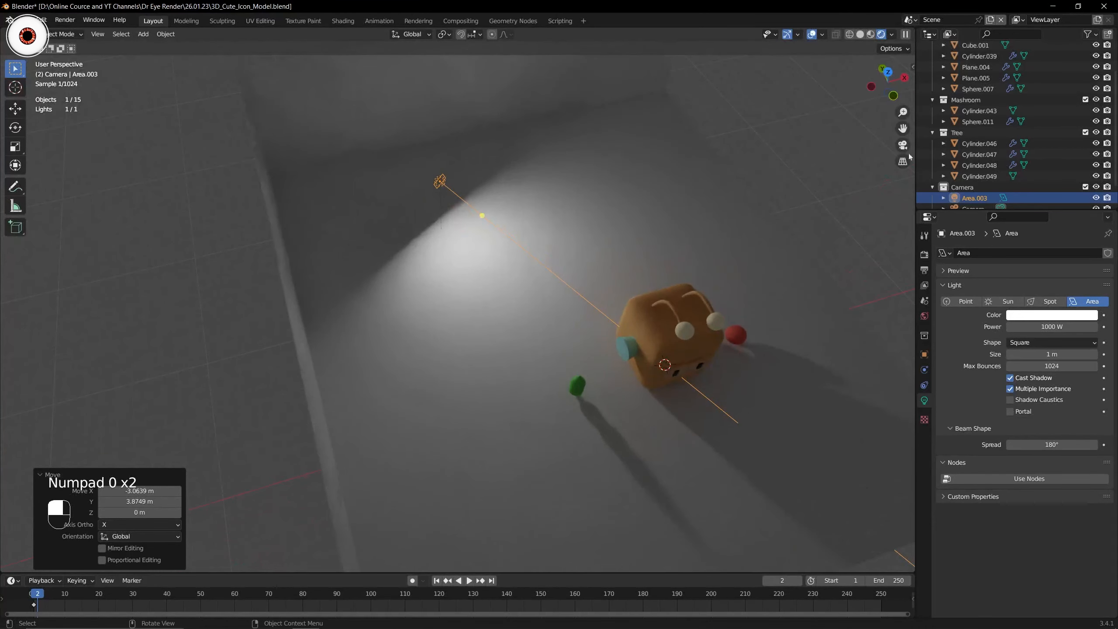
click(1052, 326)
text(1500)
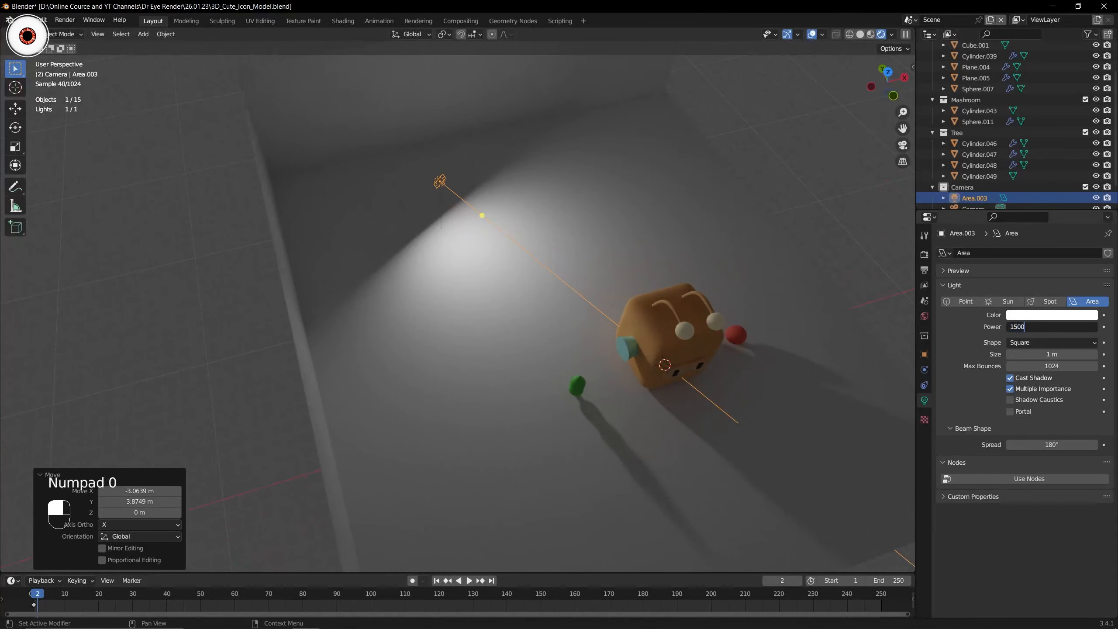
key(Return)
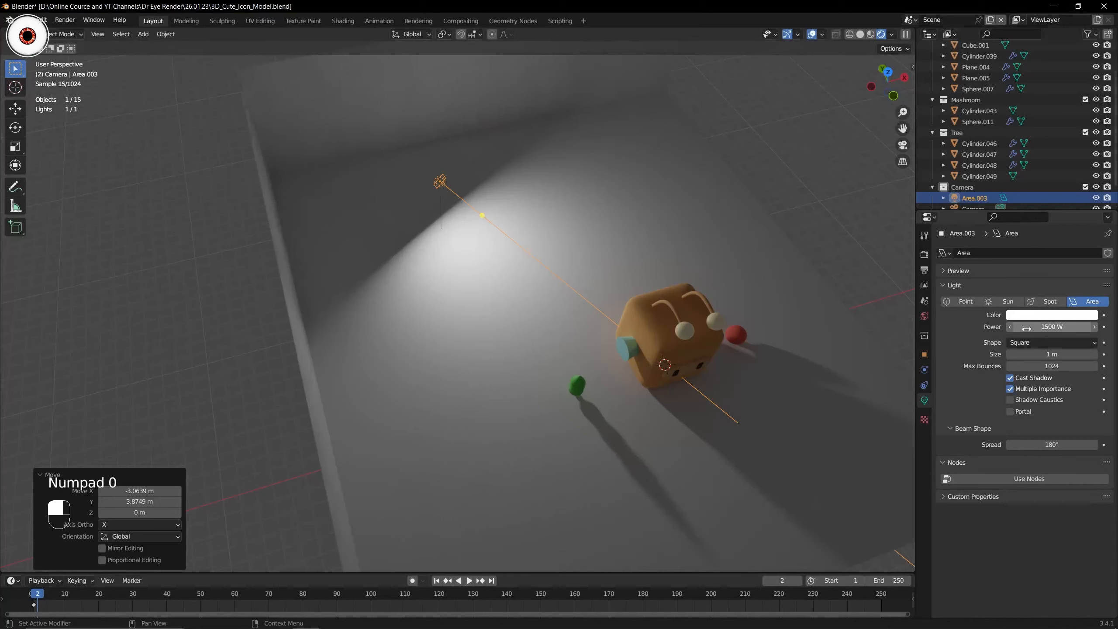
key(KP_0)
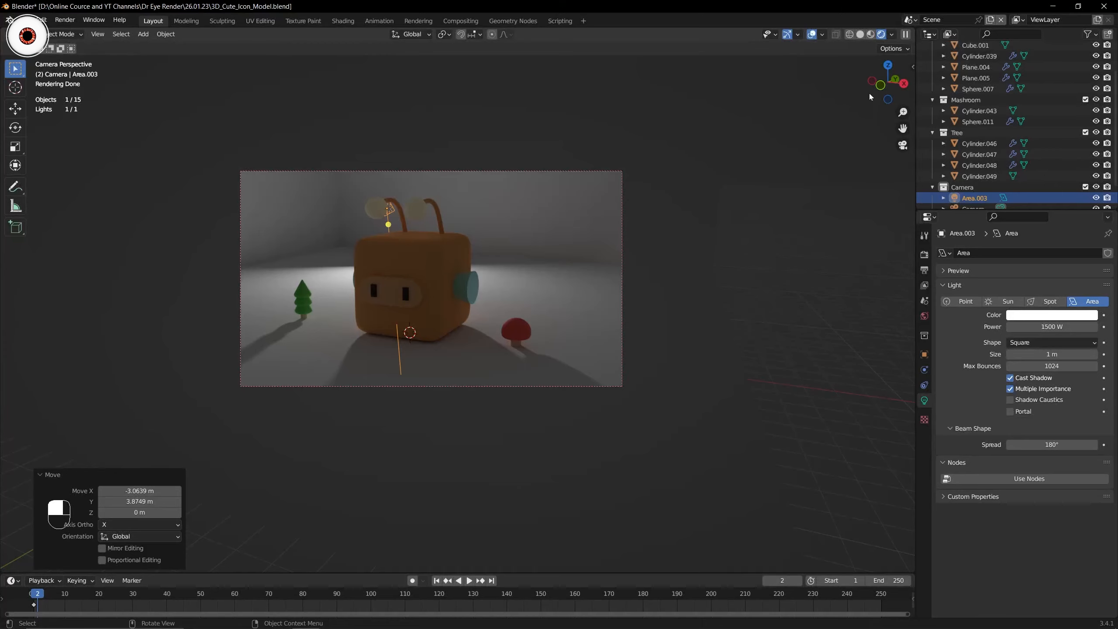
Change the area light's color to a warm peach-orange and check it in the camera view.
drag(871, 96, 883, 86)
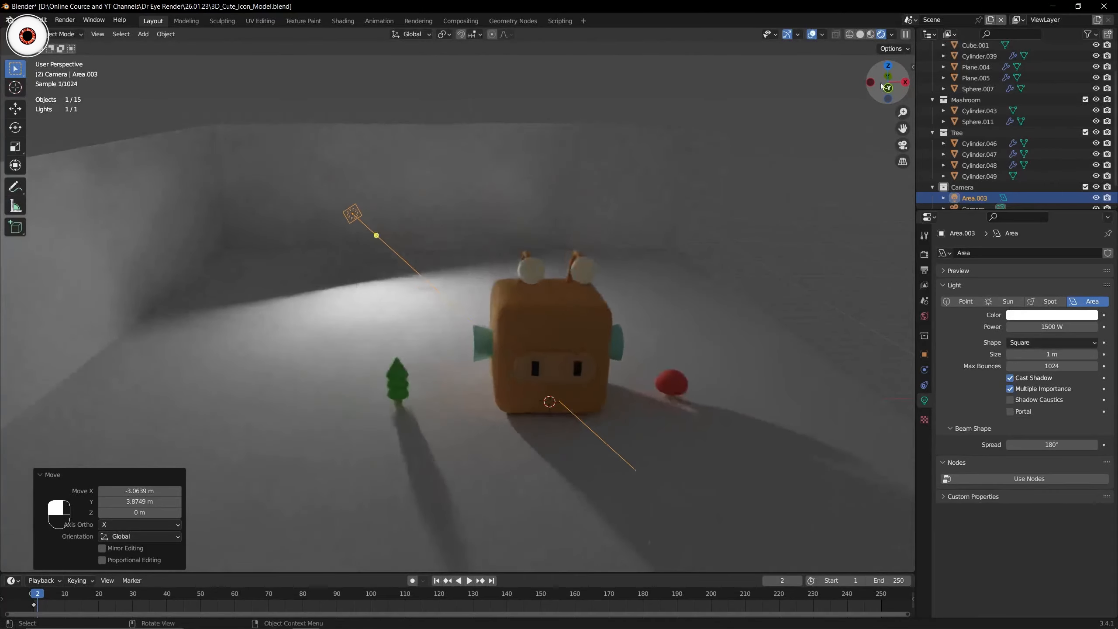
drag(902, 127, 937, 149)
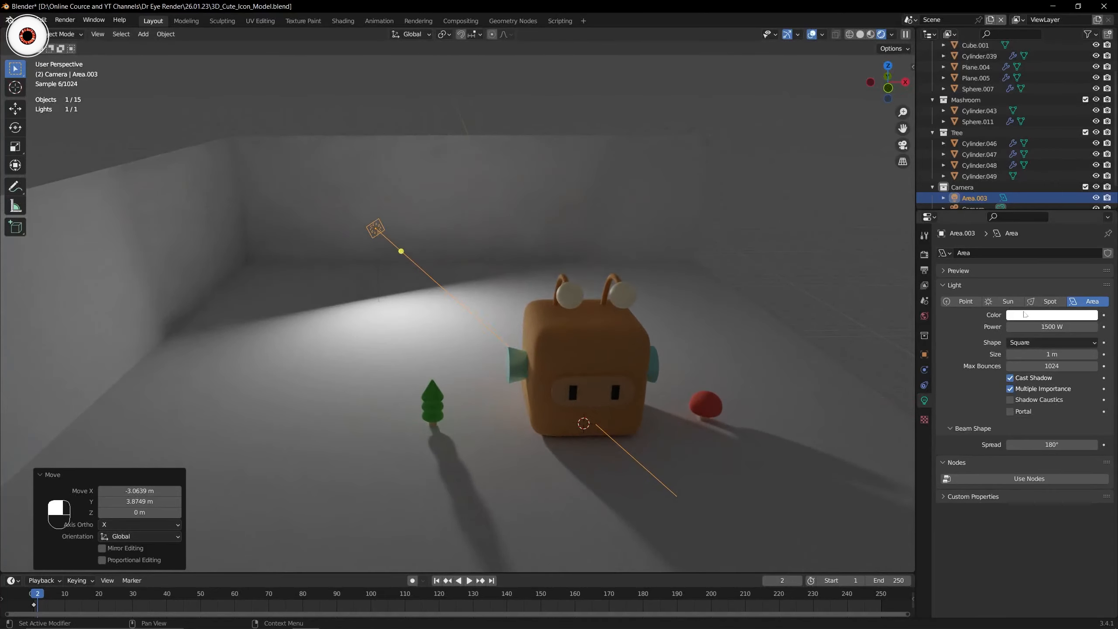
click(1025, 314)
click(1038, 224)
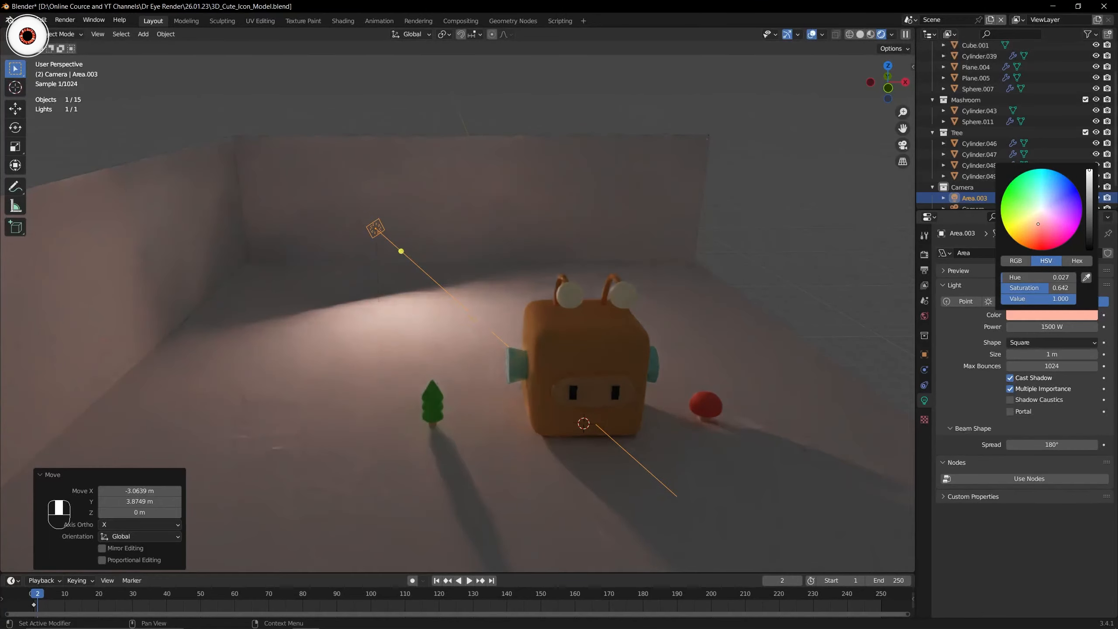
click(1038, 228)
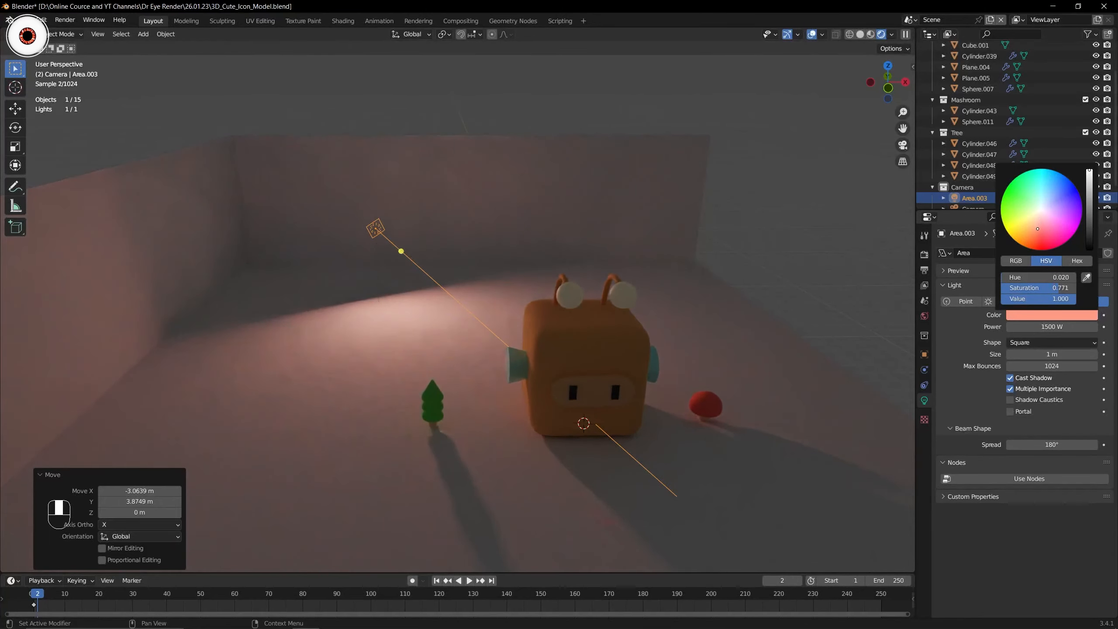
drag(1039, 229, 1033, 230)
key(KP_0)
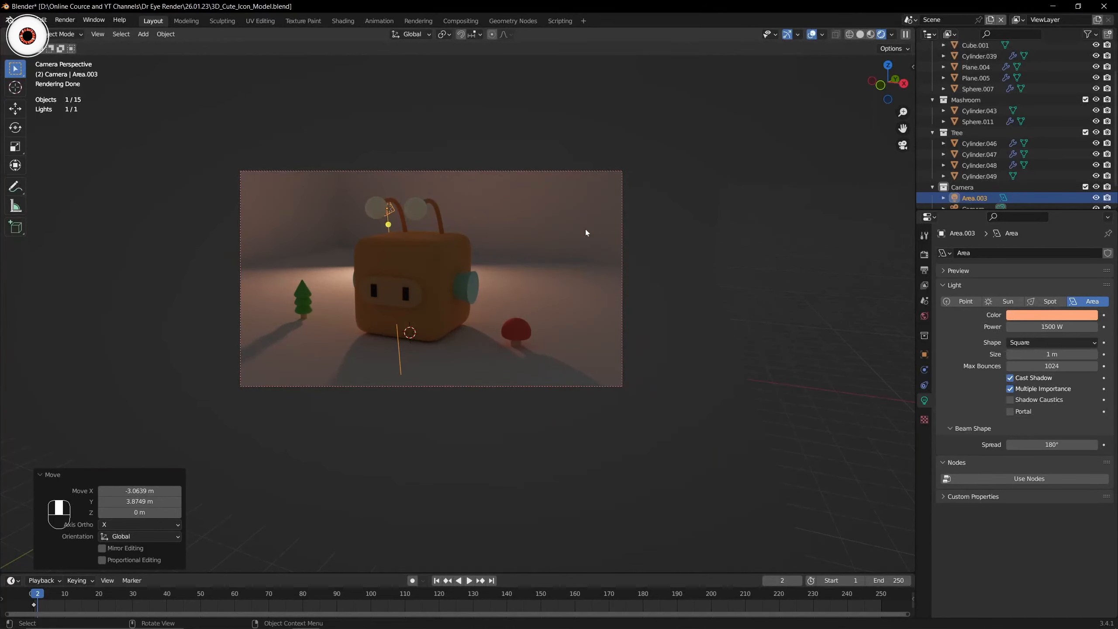
Enlarge the area light's size to 8.57 m, then switch to solid shading and save the file.
key(KP_0)
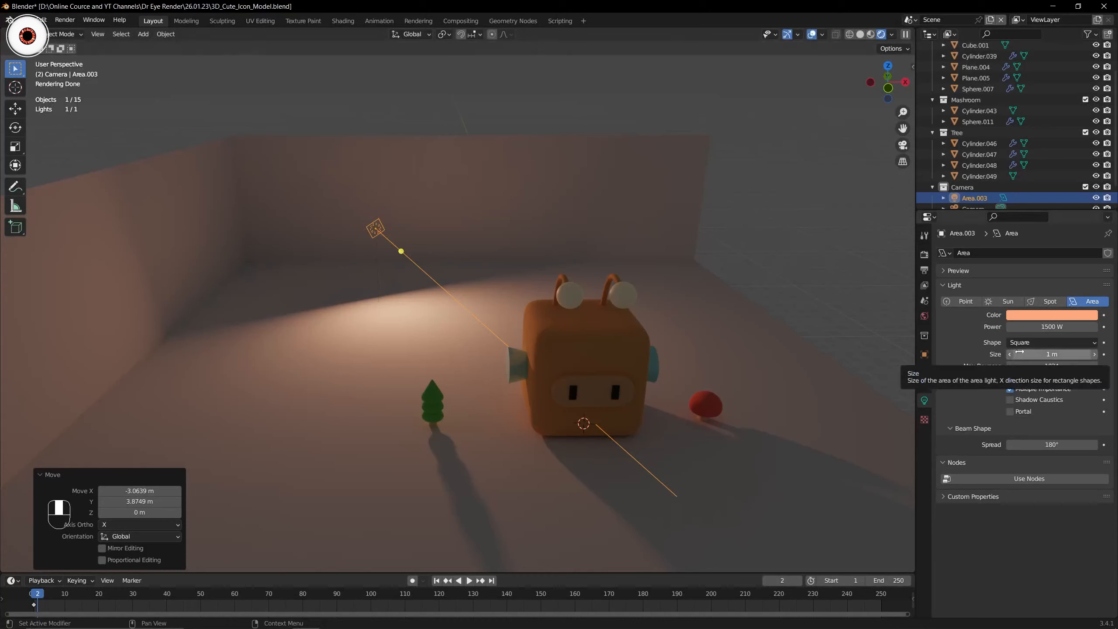
drag(1019, 355, 1093, 354)
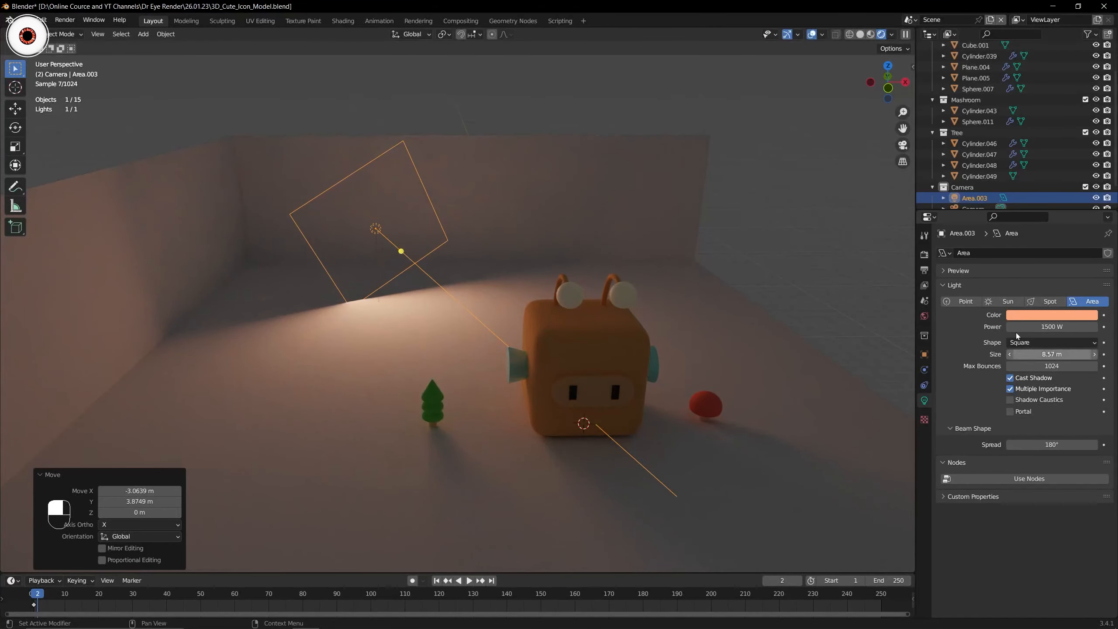
click(860, 35)
drag(887, 83, 863, 90)
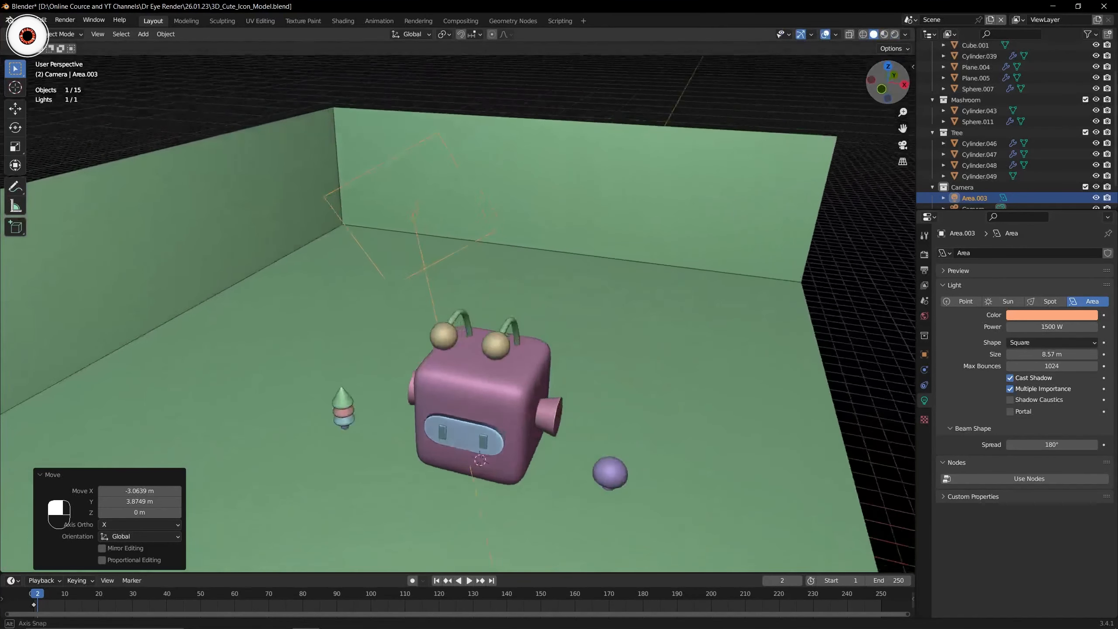
drag(901, 129, 996, 39)
key(ctrl+s)
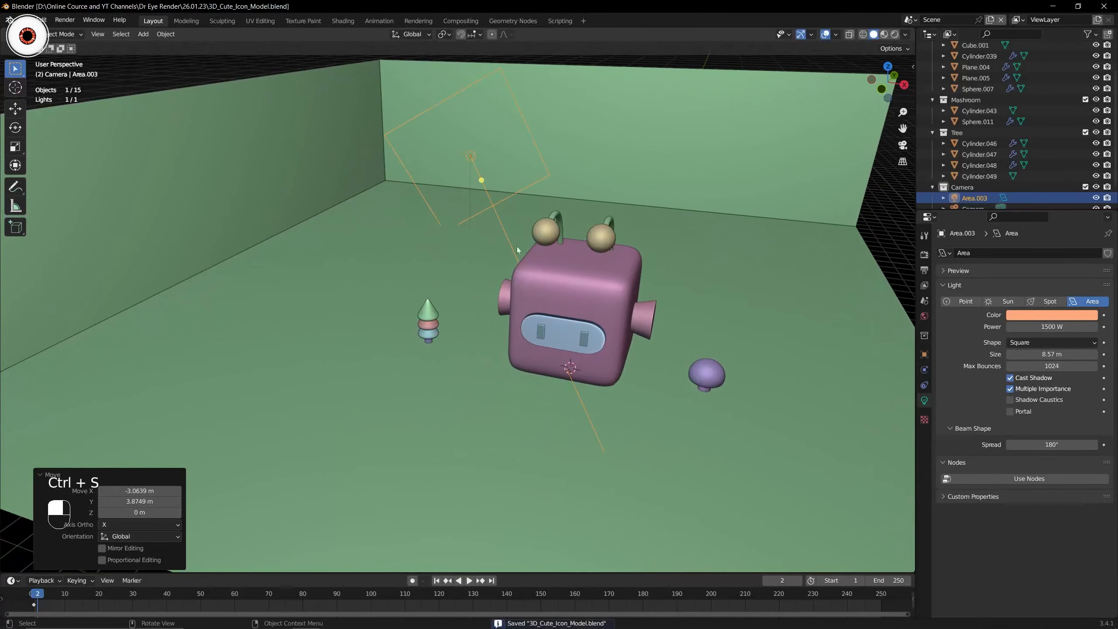
Add a point light at the 3D cursor.
scroll(380, 302, down, 3)
drag(881, 90, 929, 80)
scroll(617, 265, up, 4)
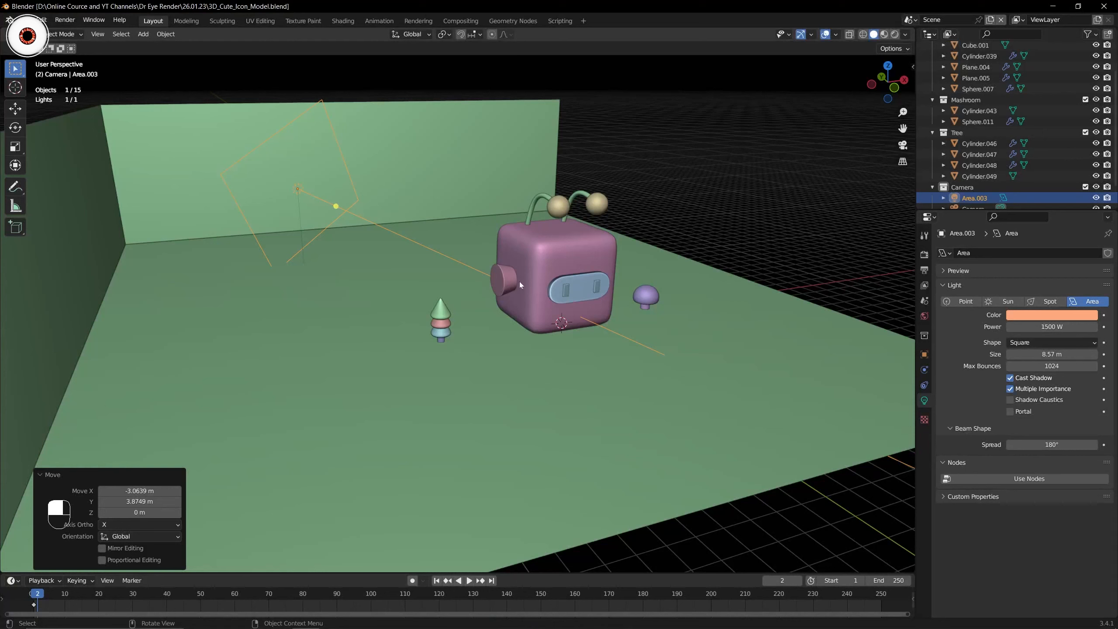
key(shift+a)
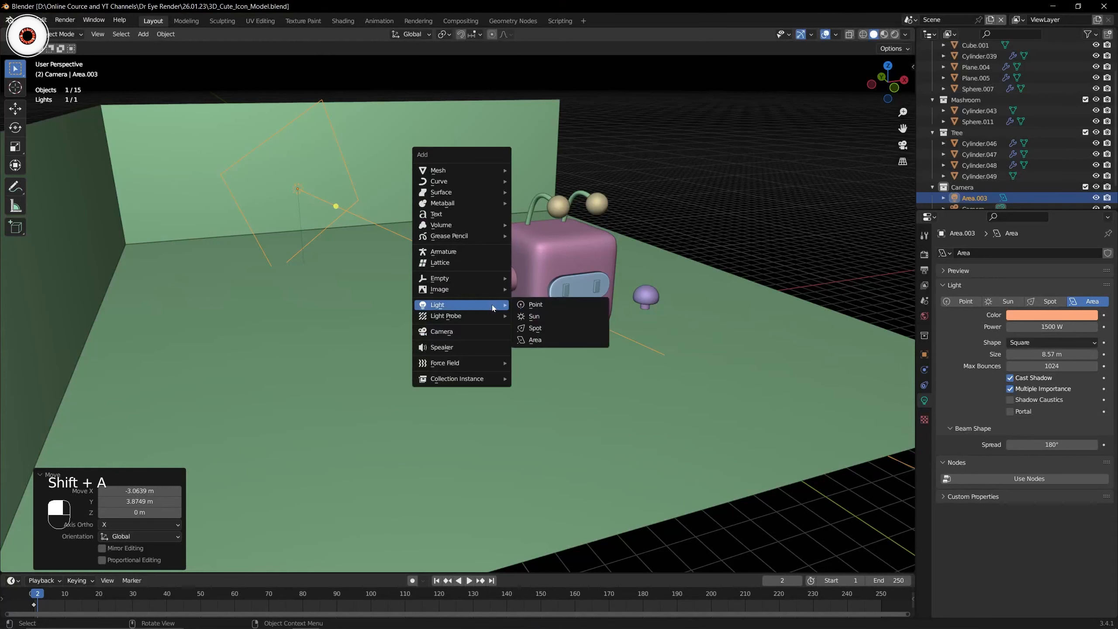
click(529, 305)
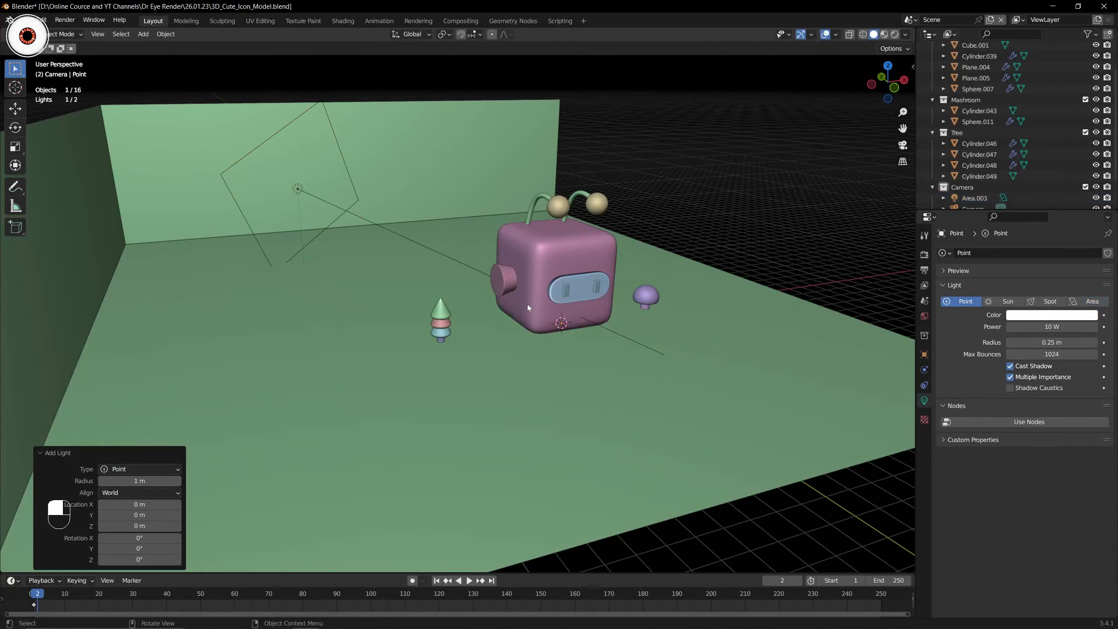
Place the point light in front of the robot on the tree's side and raise it about 4.2 m.
key(KP_7)
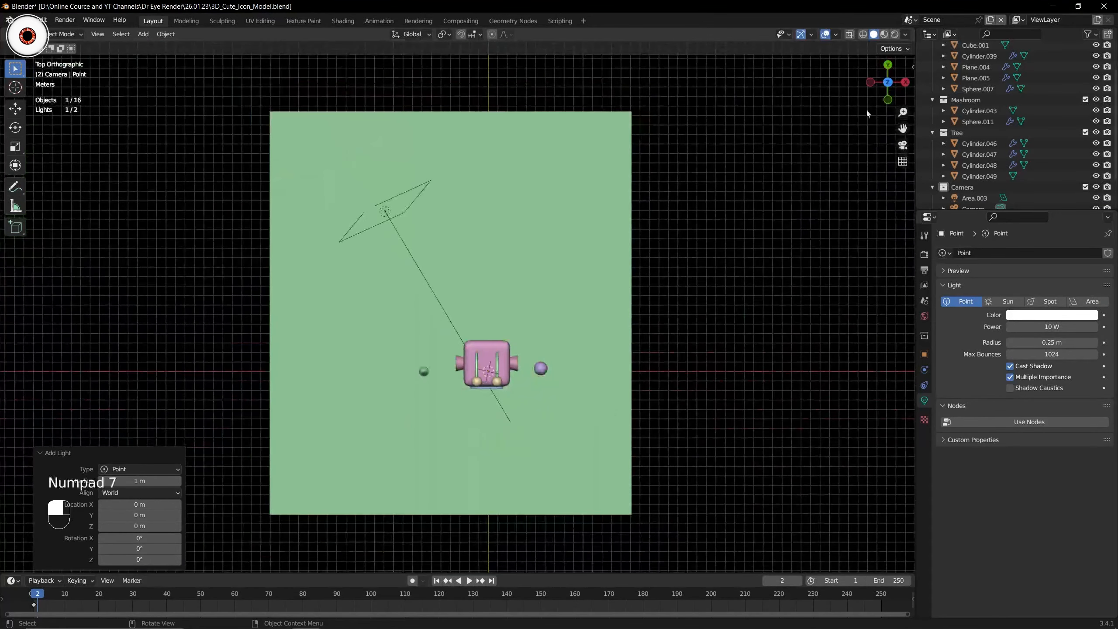
click(14, 107)
scroll(494, 256, up, 2)
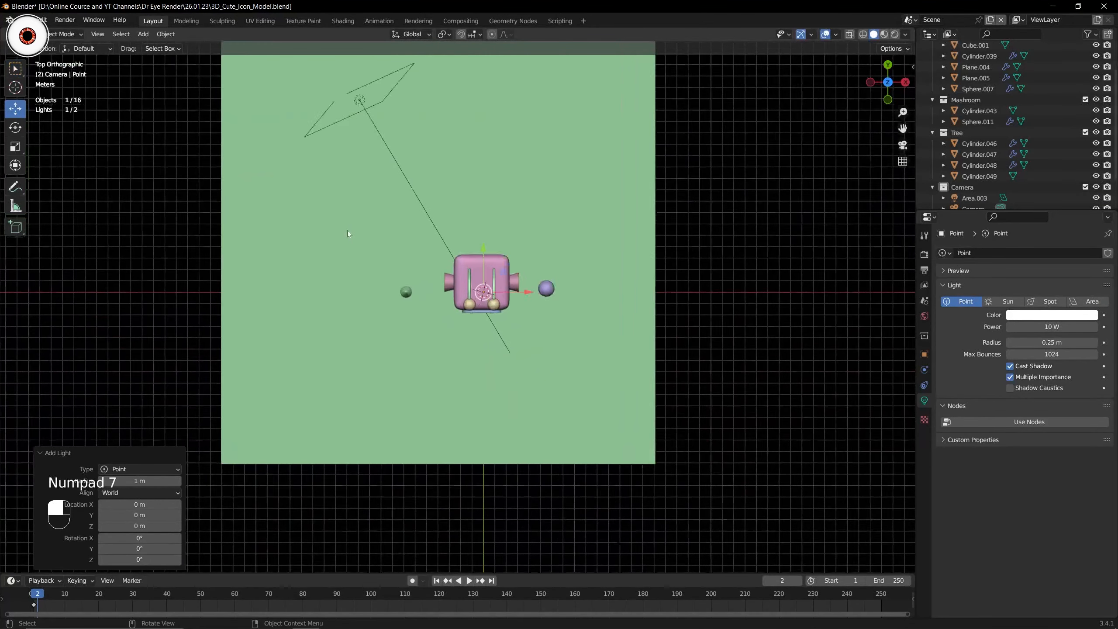
drag(483, 312, 510, 366)
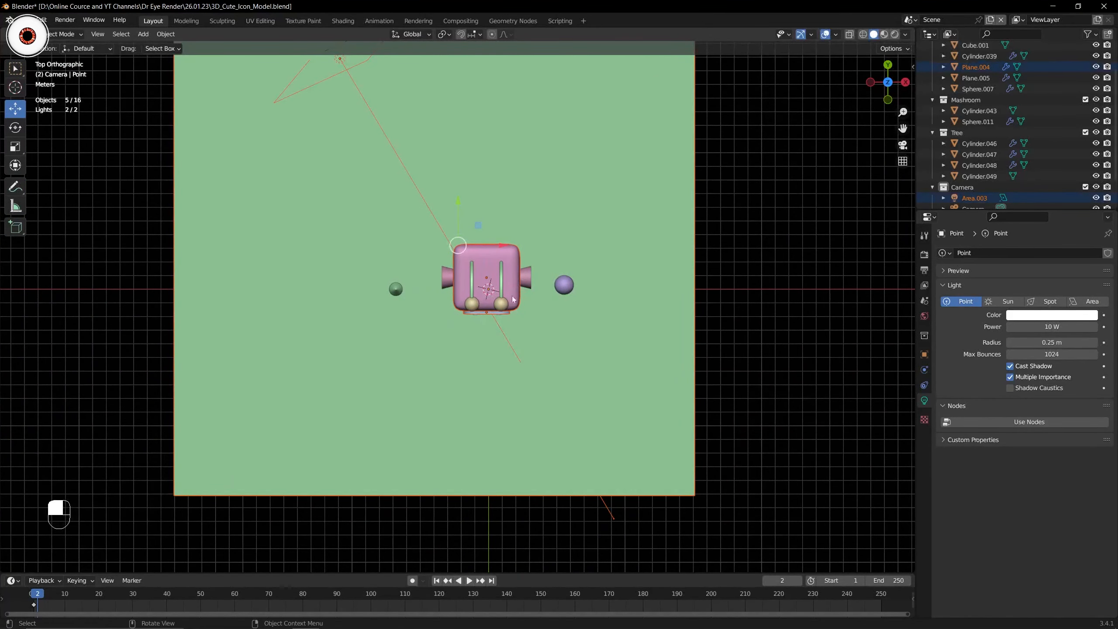
key(ctrl+z)
key(ctrl+z)
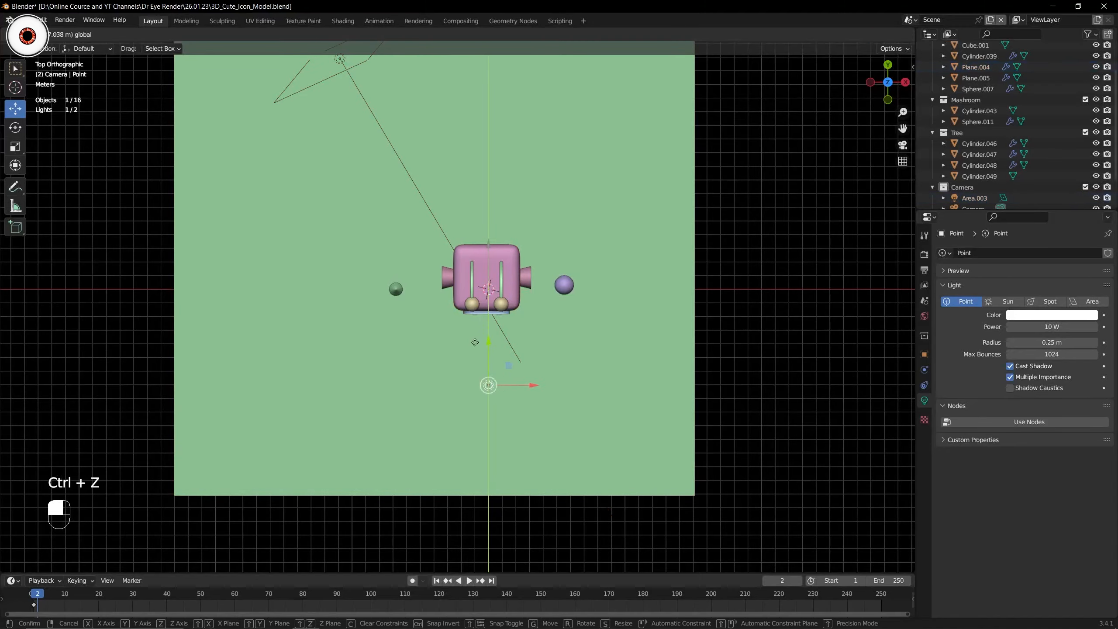
drag(531, 390, 399, 392)
middle_drag(399, 392, 407, 308)
drag(408, 308, 407, 241)
scroll(408, 241, up, 3)
mouse_move(411, 253)
middle_down()
mouse_move(379, 253)
mouse_move(403, 250)
middle_up()
key(shift+t)
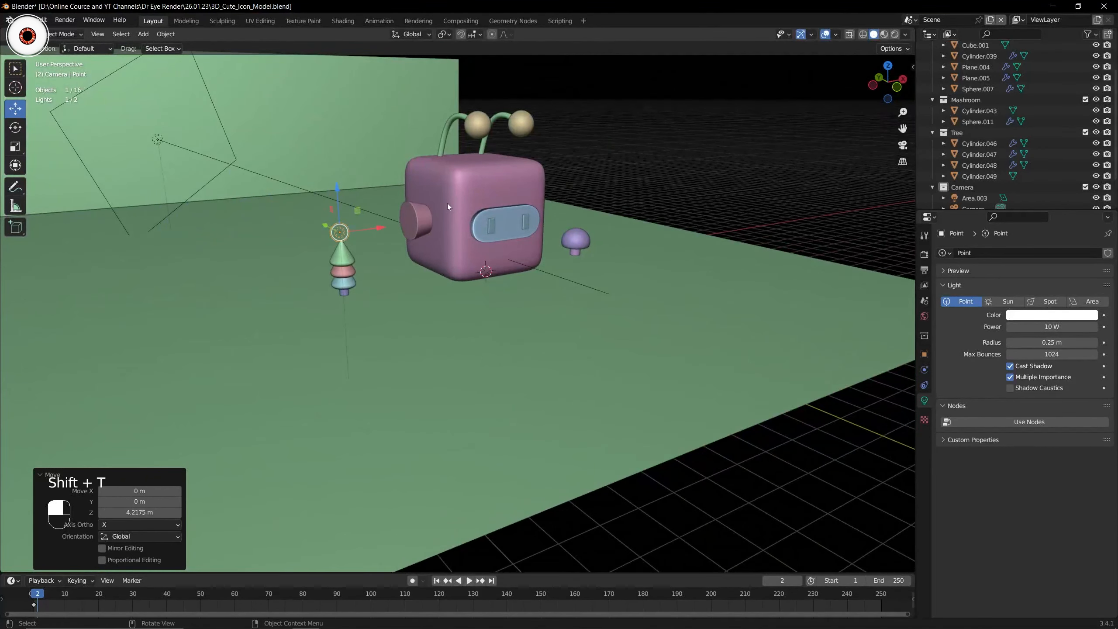
click(456, 209)
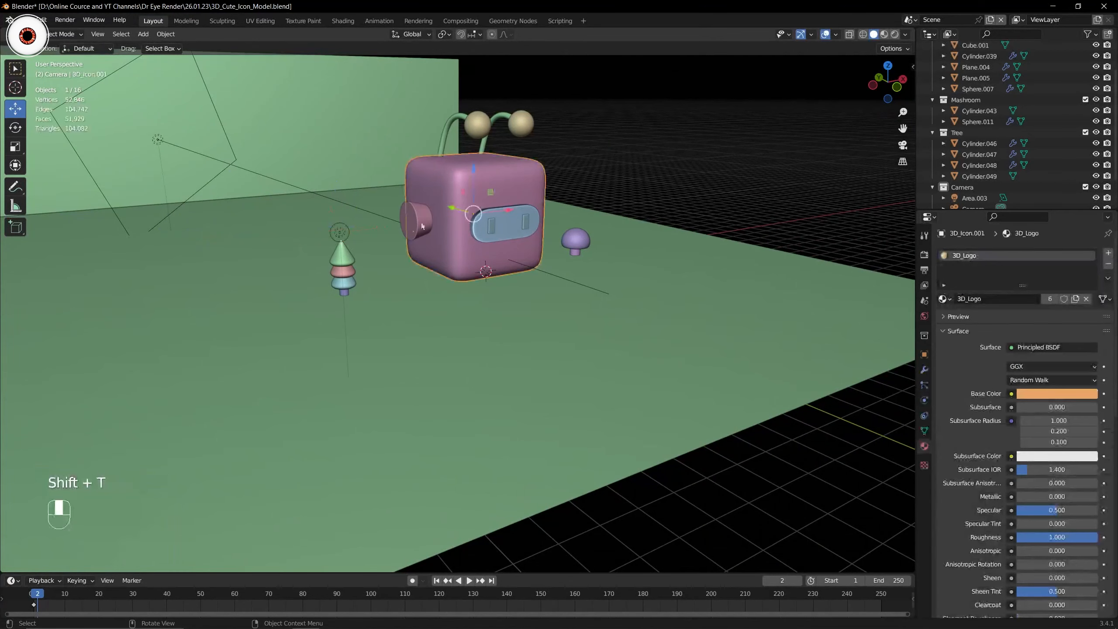
key(ctrl+z)
Switch to rendered shading and set the point light's power to 2000 W.
click(895, 34)
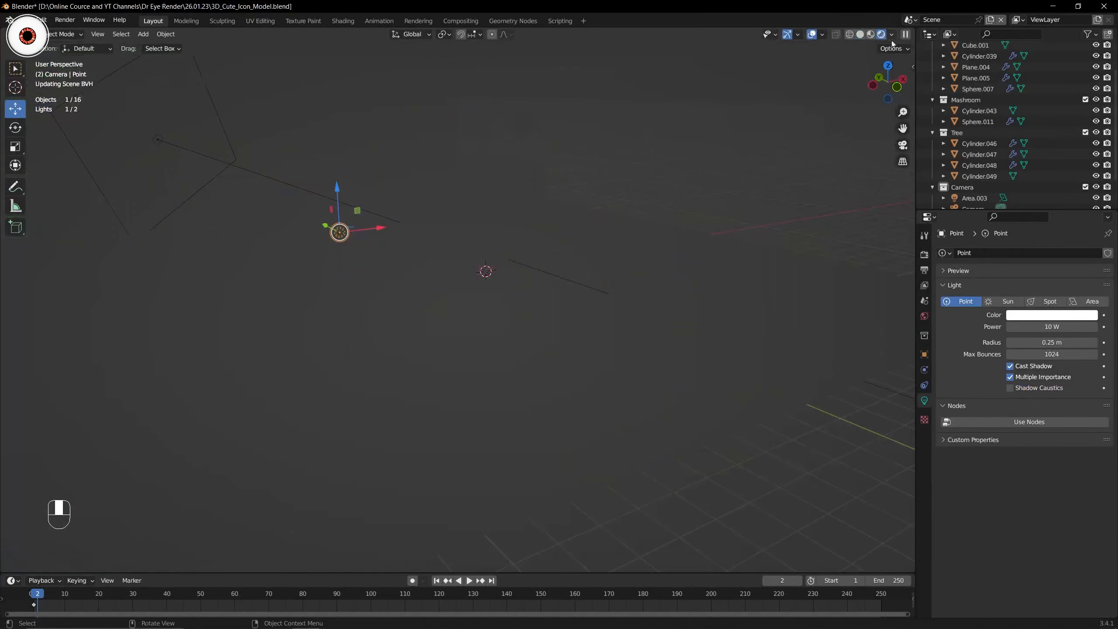
middle_drag(705, 131, 642, 140)
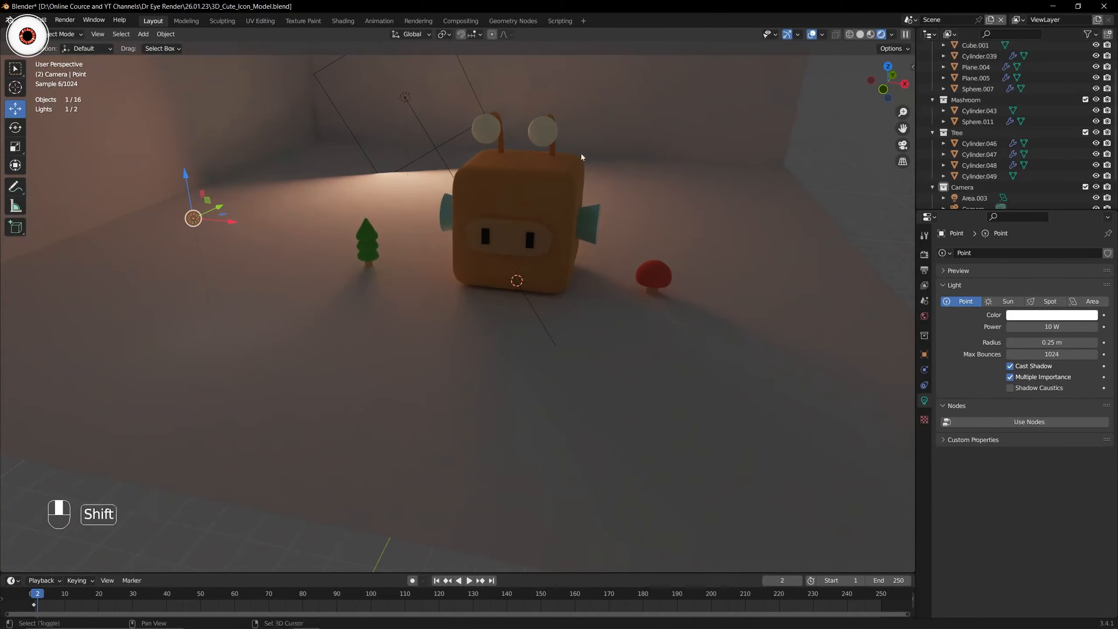
shift+middle_drag(581, 157, 600, 165)
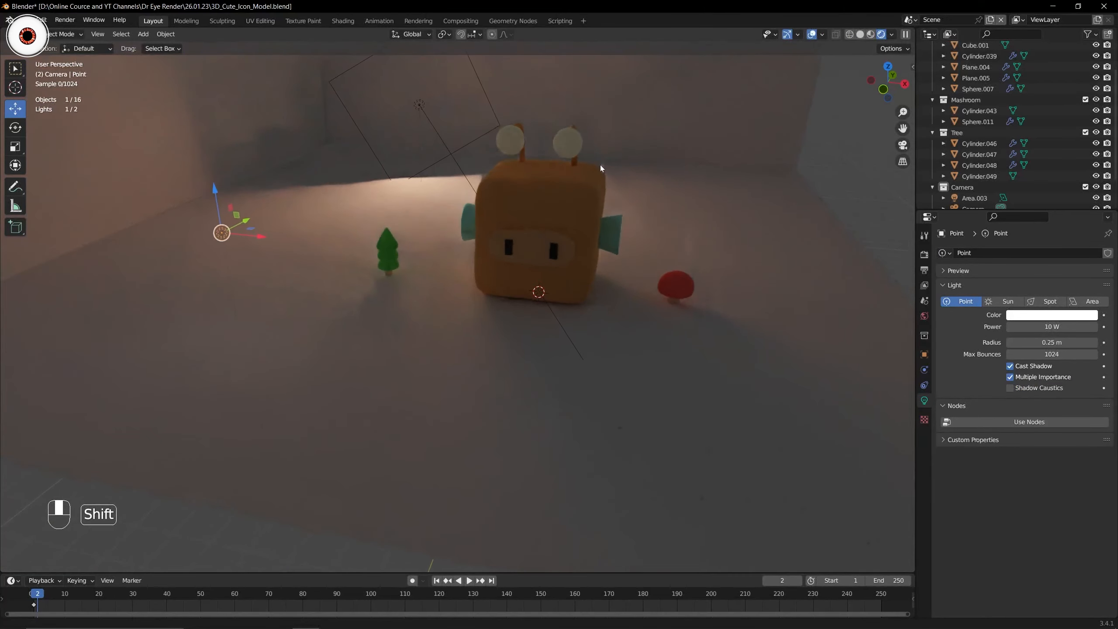
click(1052, 327)
text(2000)
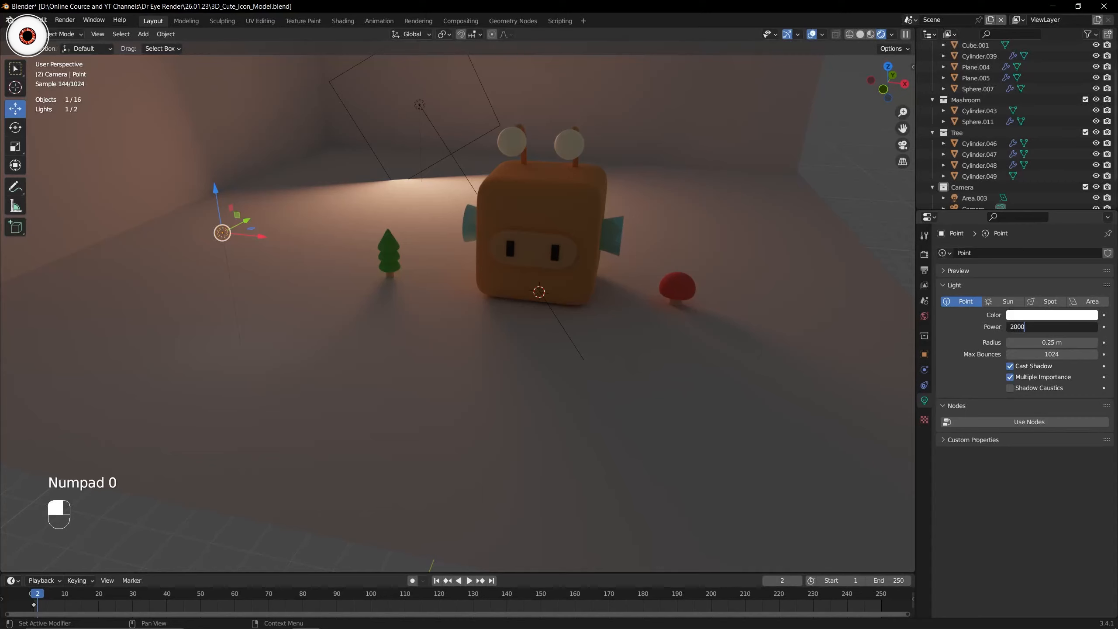
Set the point light's power to 2000 W, check the lighting through the camera and save the file.
key(Return)
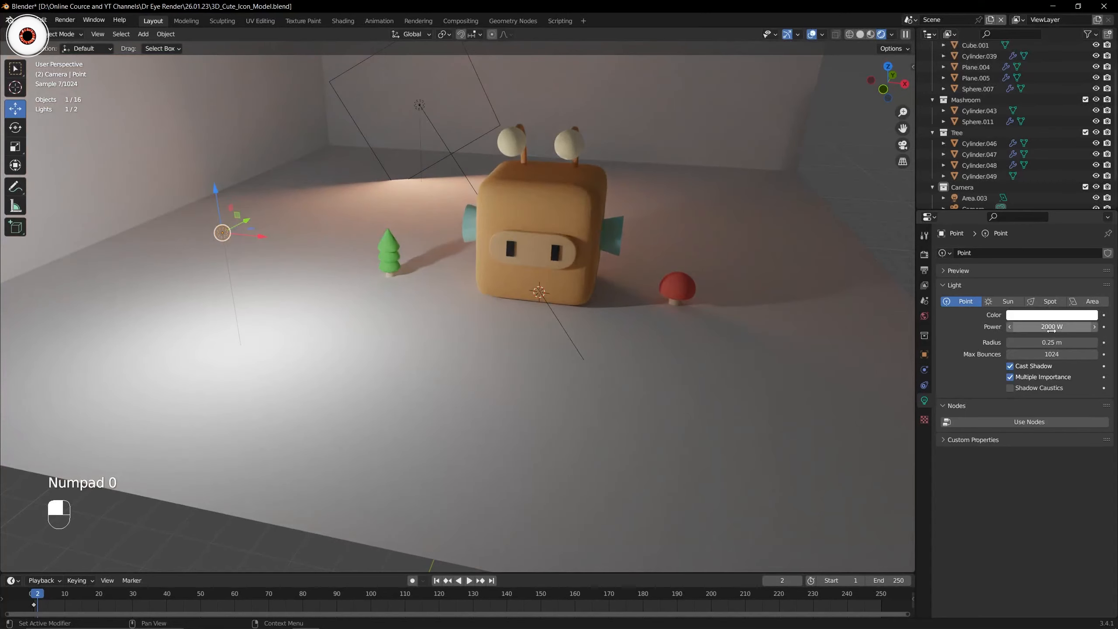
key(KP_0)
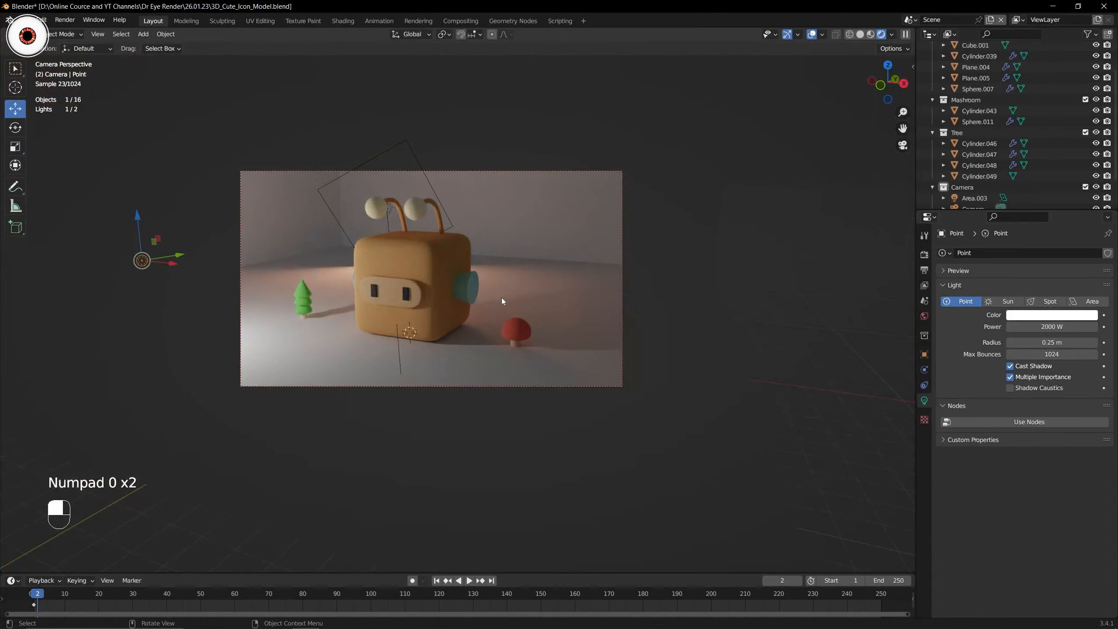
key(KP_0)
key(KP_0)
key(KP_0)
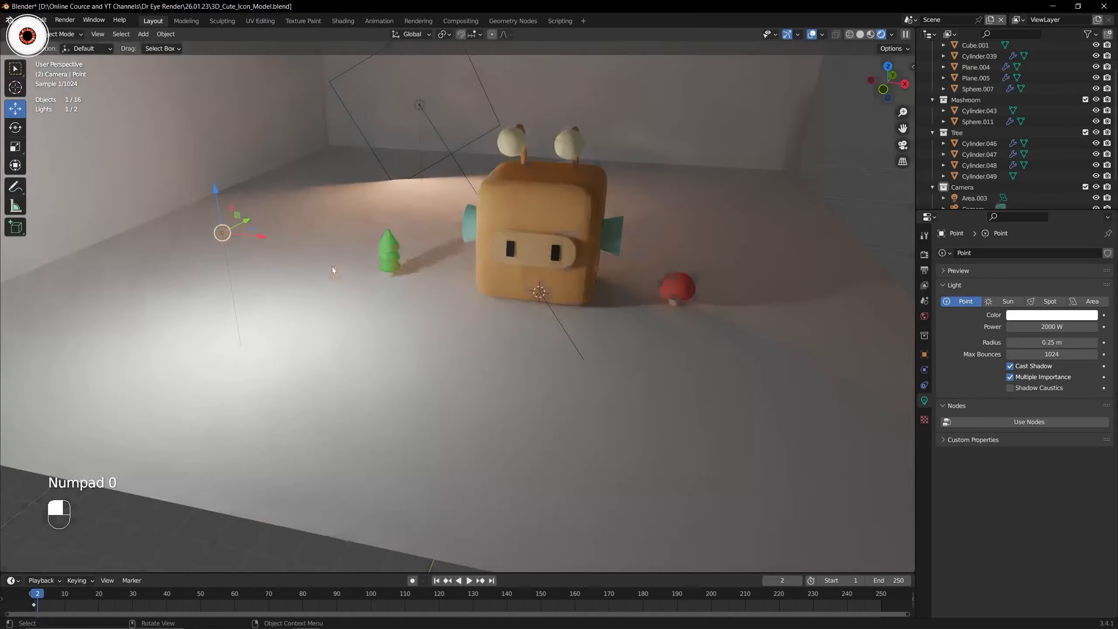
drag(870, 86, 882, 108)
key(ctrl+s)
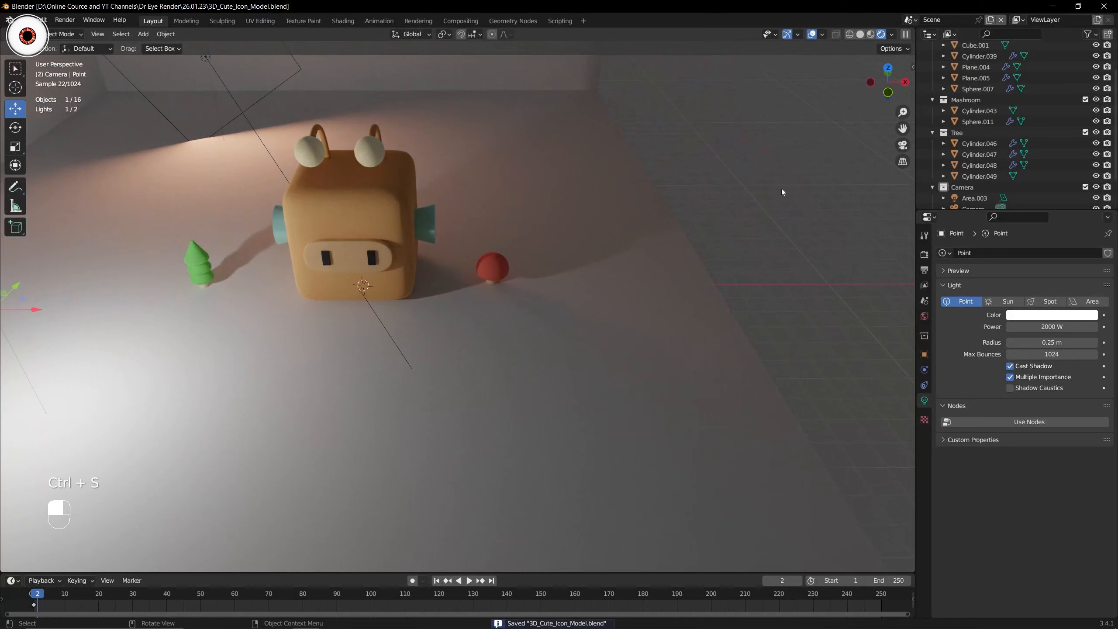
Add an area light in solid shading and place it beside the robot, raised 6.279 m along Z.
scroll(689, 254, down, 3)
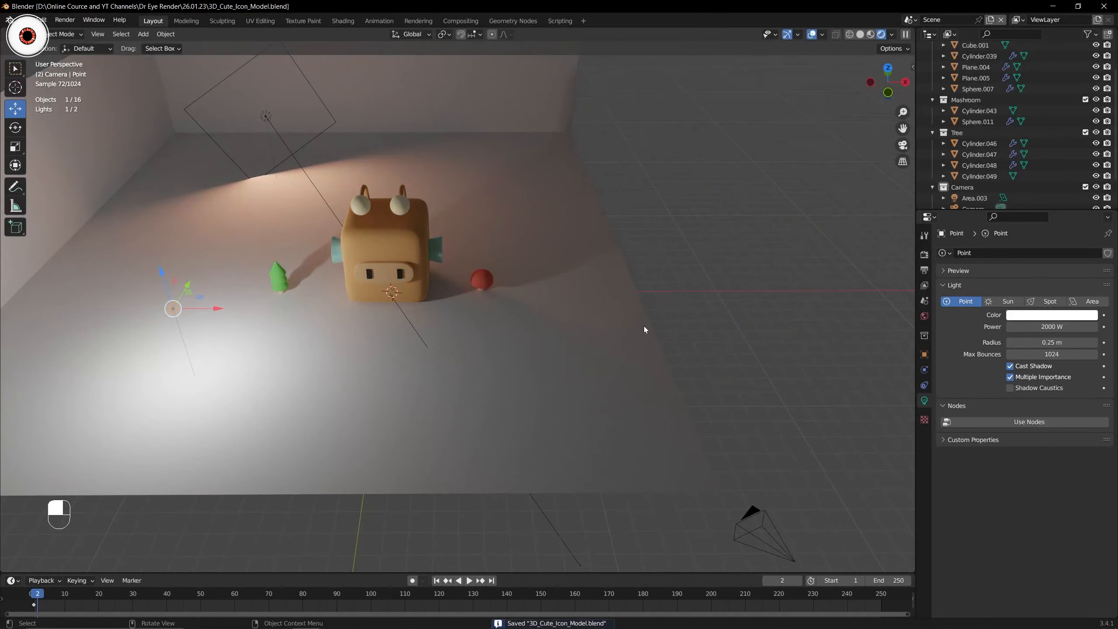
drag(895, 94, 856, 99)
click(860, 35)
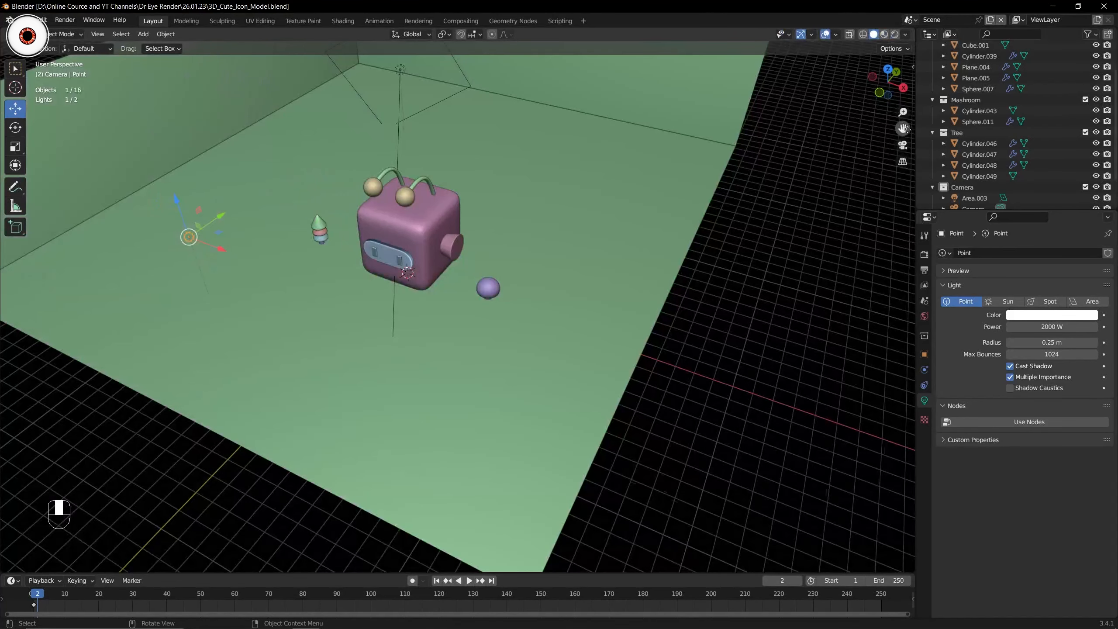
drag(903, 128, 669, 180)
key(shift+a)
mouse_move(594, 206)
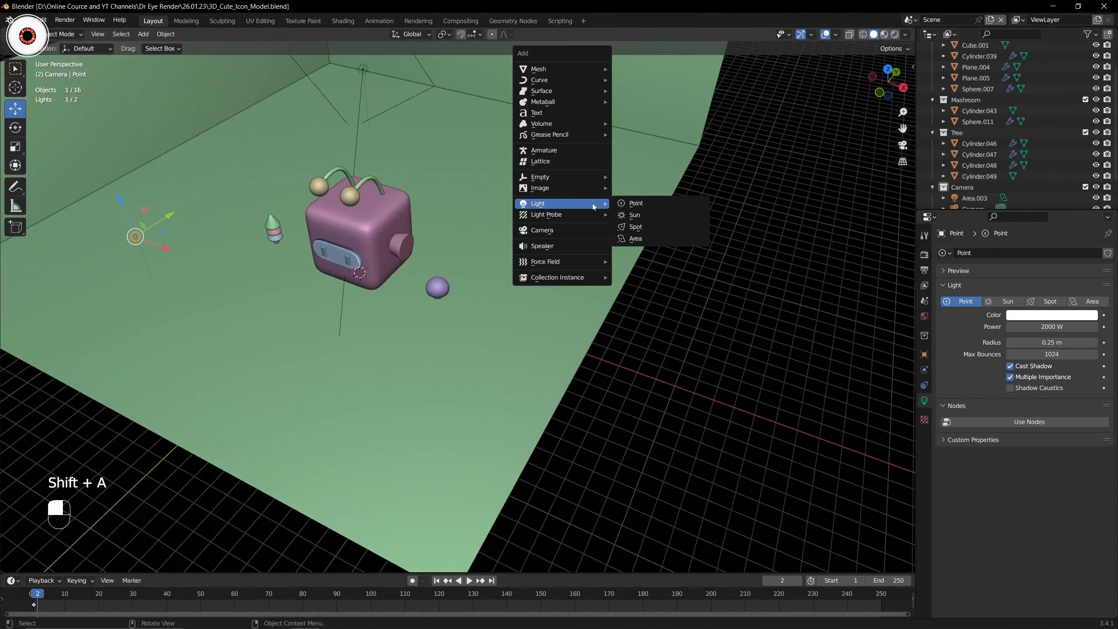
click(642, 241)
drag(401, 283, 567, 246)
Aim the new area light at the side of the robot's cube body.
drag(888, 83, 869, 81)
scroll(608, 165, up, 4)
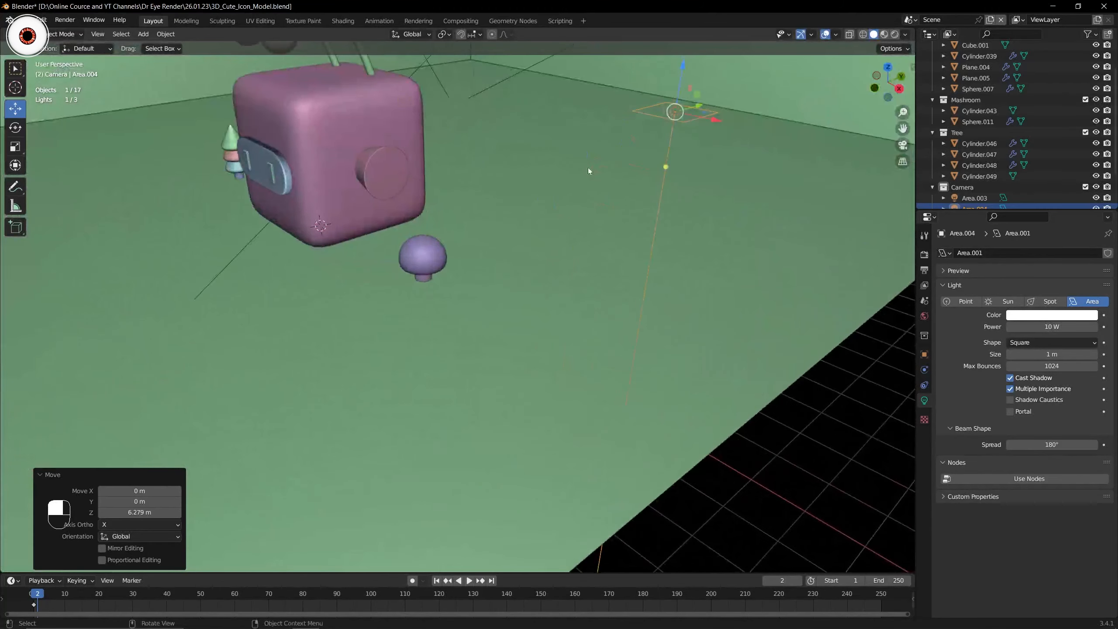
scroll(572, 168, down, 1)
middle_drag(514, 163, 510, 162)
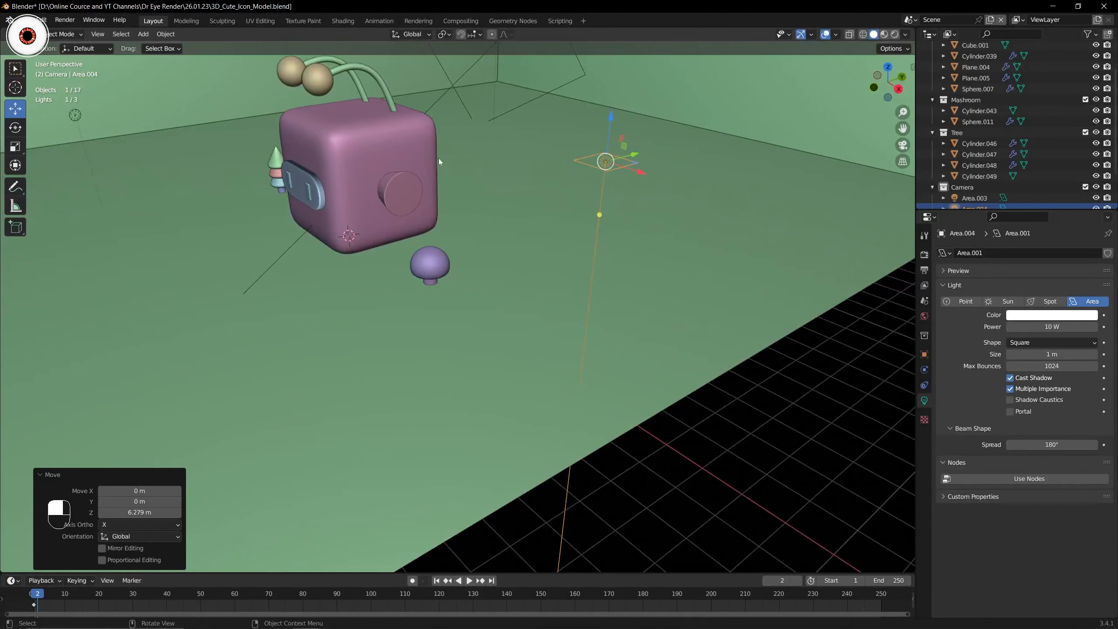
key(shift+t)
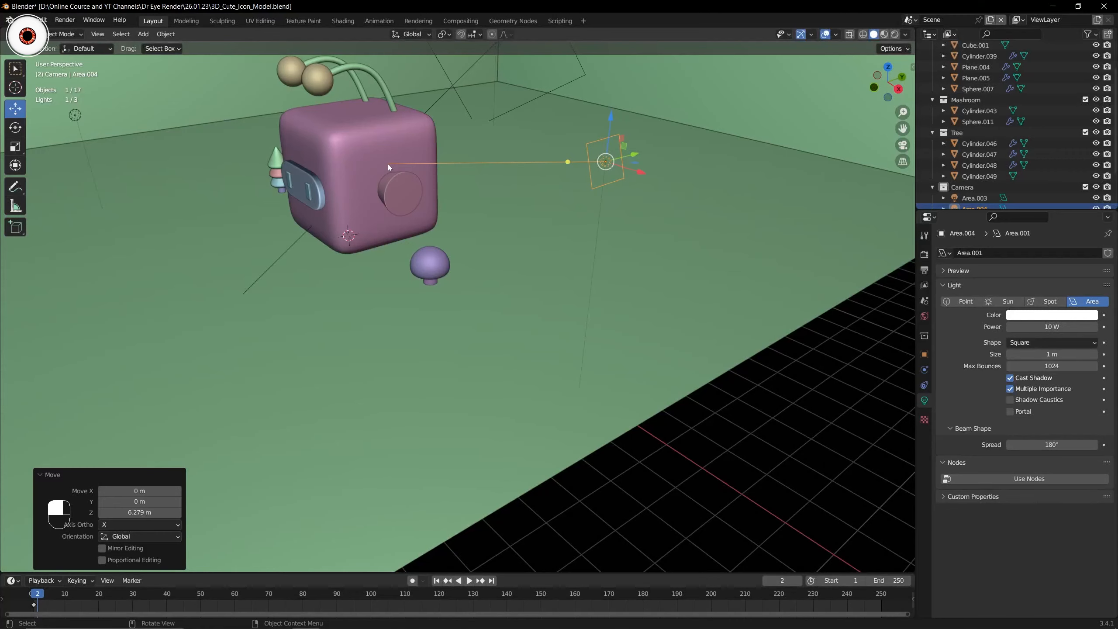
click(388, 164)
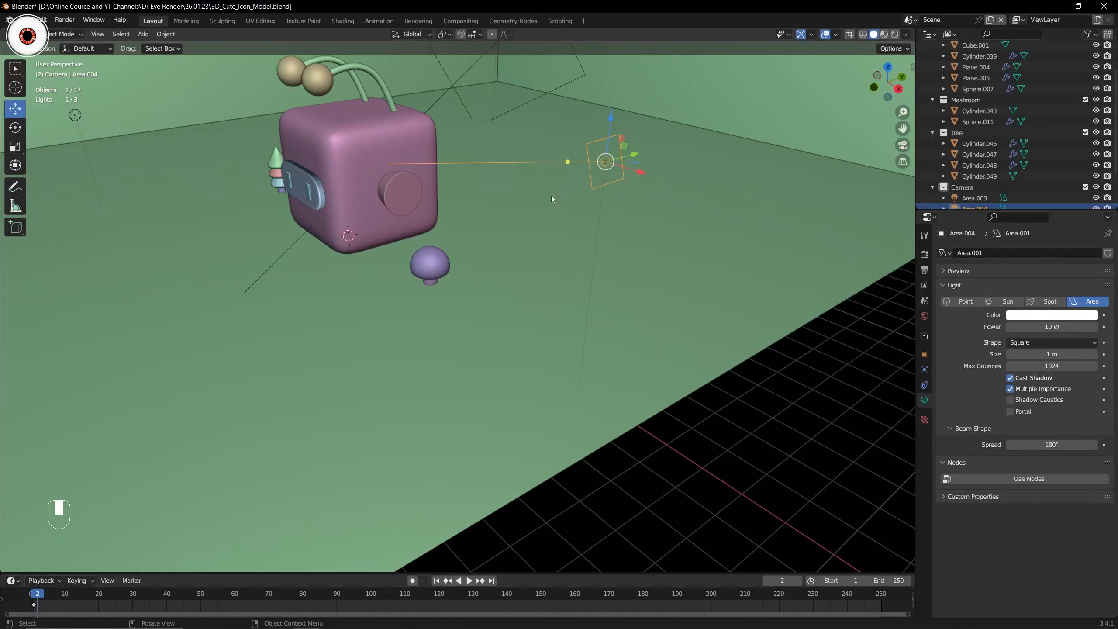
Show the rendered camera view and set the new area light's power to 1000 W.
click(895, 34)
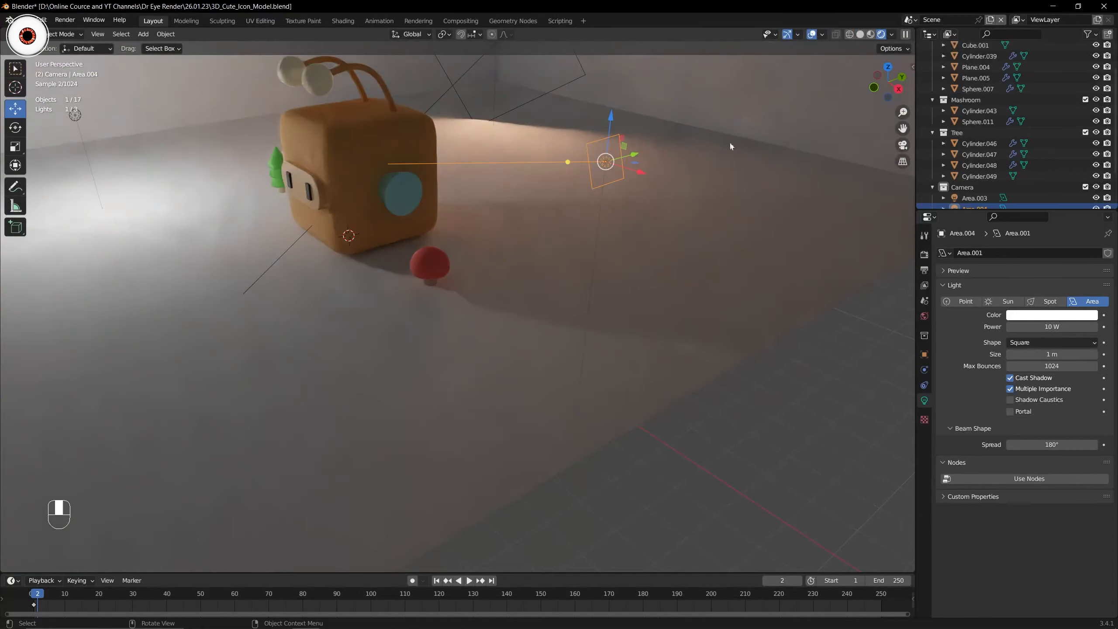
key(KP_0)
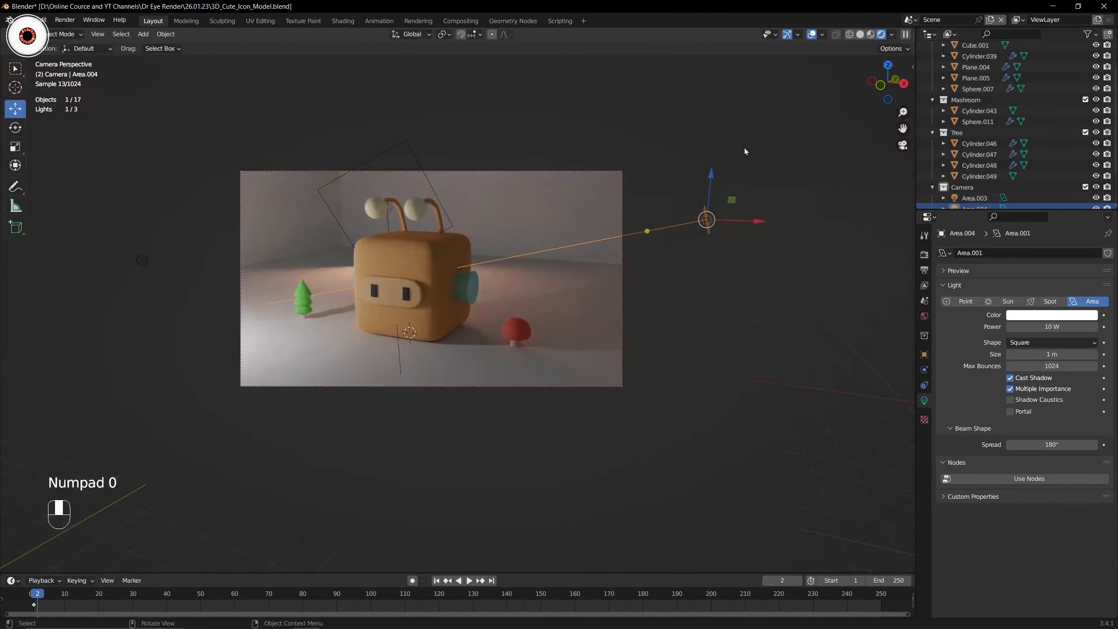
click(1040, 327)
text(1)
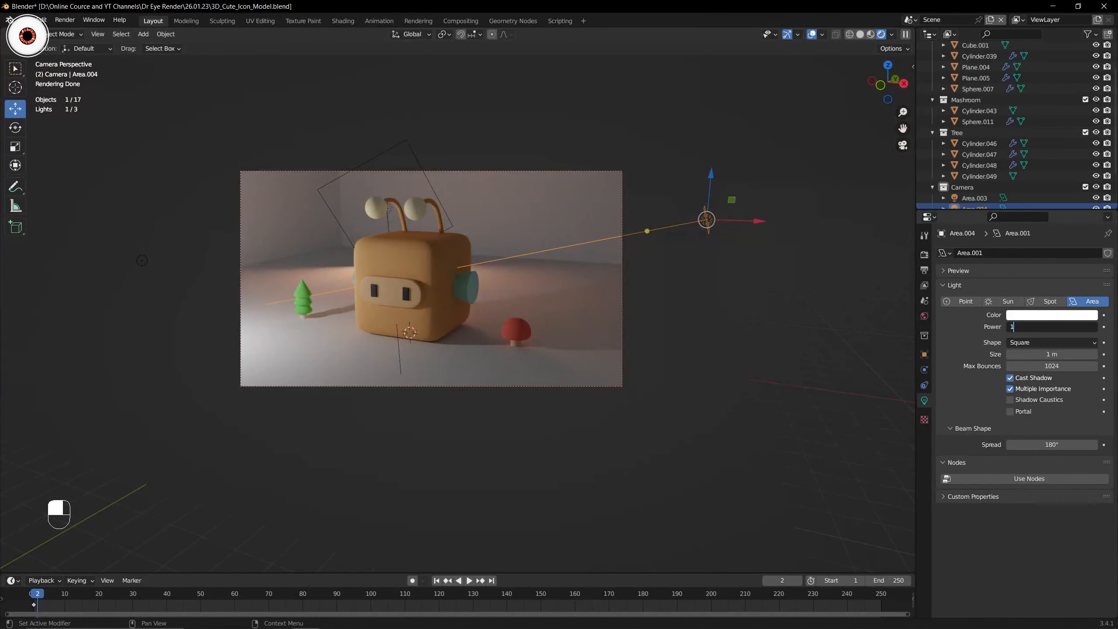
text(000)
key(Return)
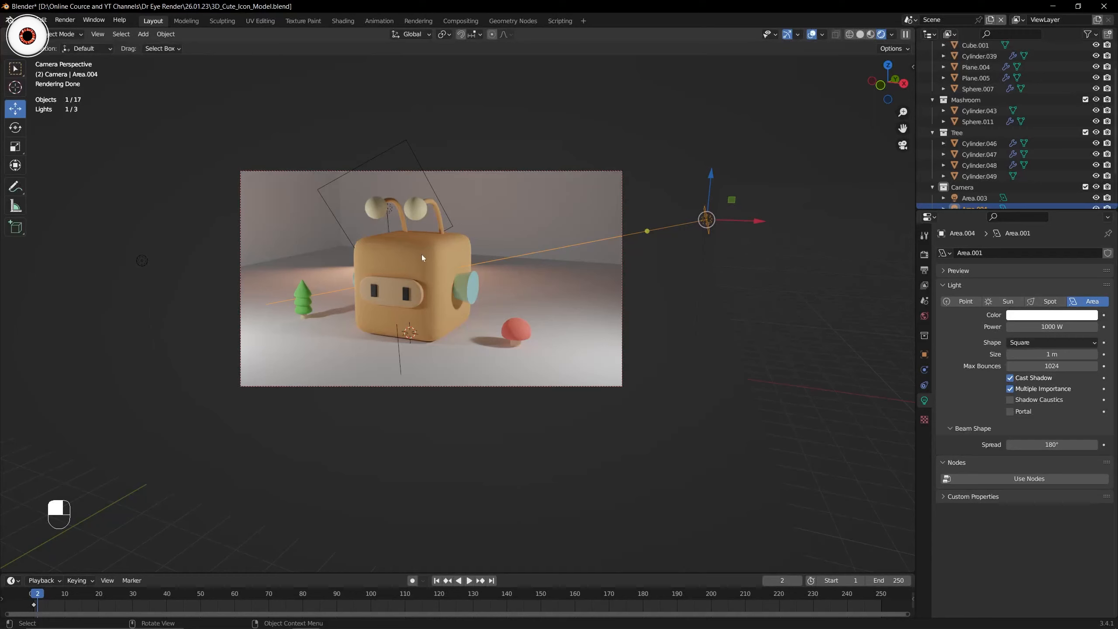
Try toggling the Scene World and Scene Lights options of the rendered viewport shading.
click(893, 36)
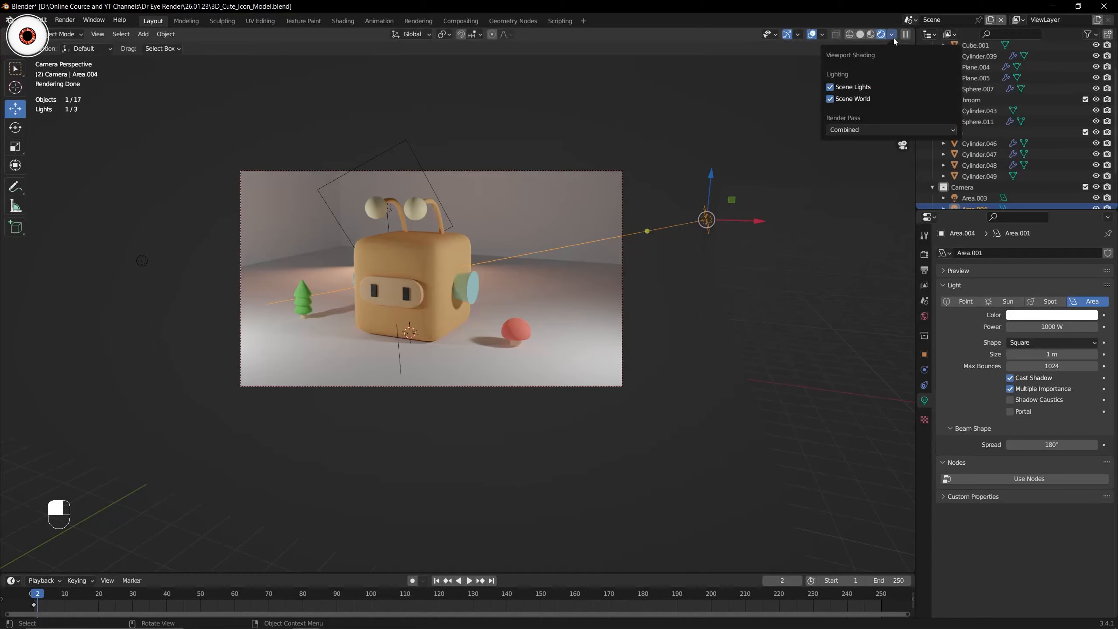
click(856, 97)
click(857, 87)
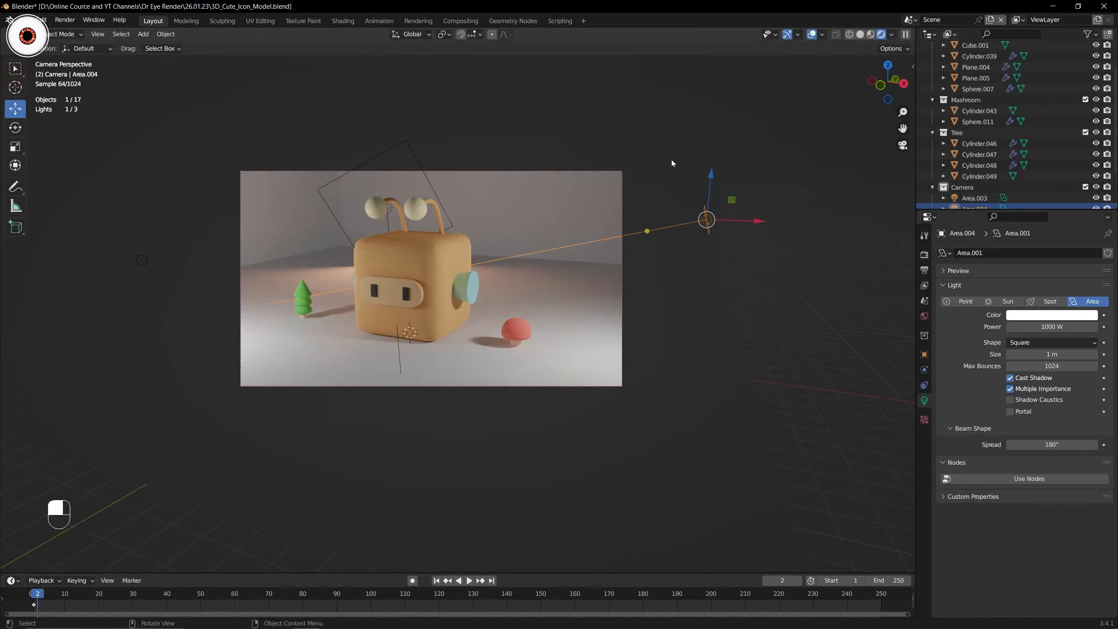
Tint the area light beside the robot a warm light orange while viewing through the camera.
key(KP_0)
scroll(585, 182, down, 2)
middle_drag(552, 168, 557, 172)
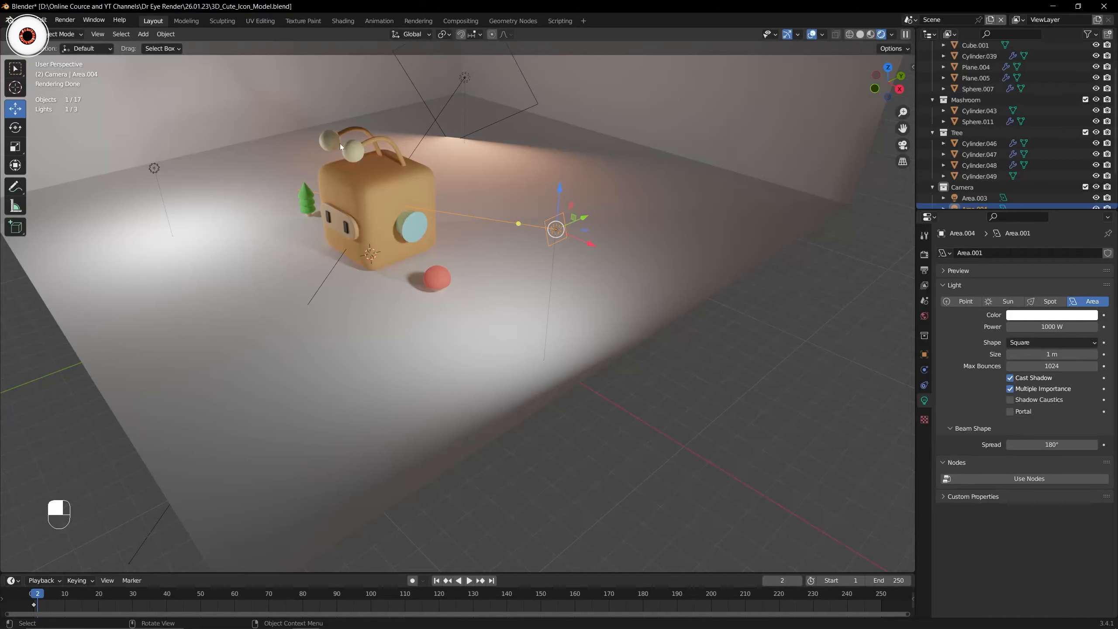
key(KP_0)
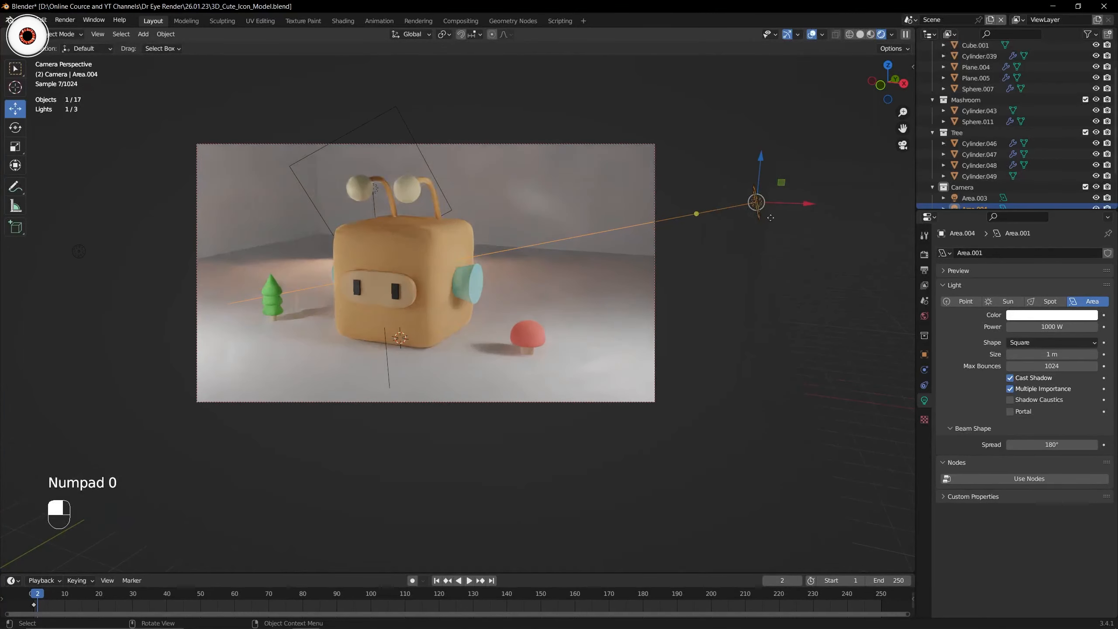
click(423, 241)
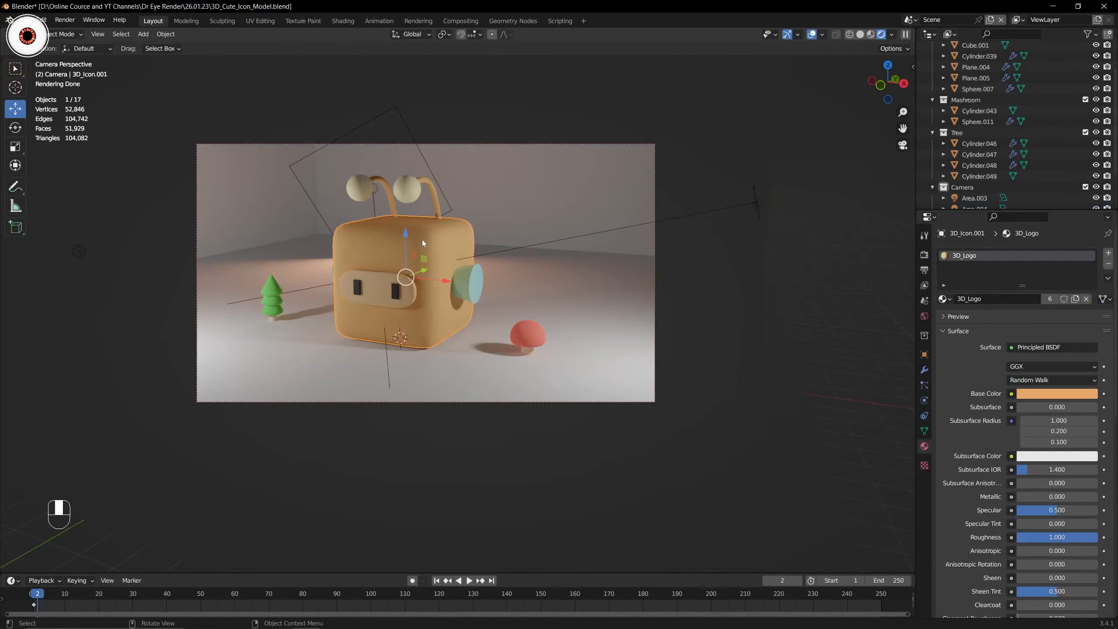
click(762, 202)
click(1026, 314)
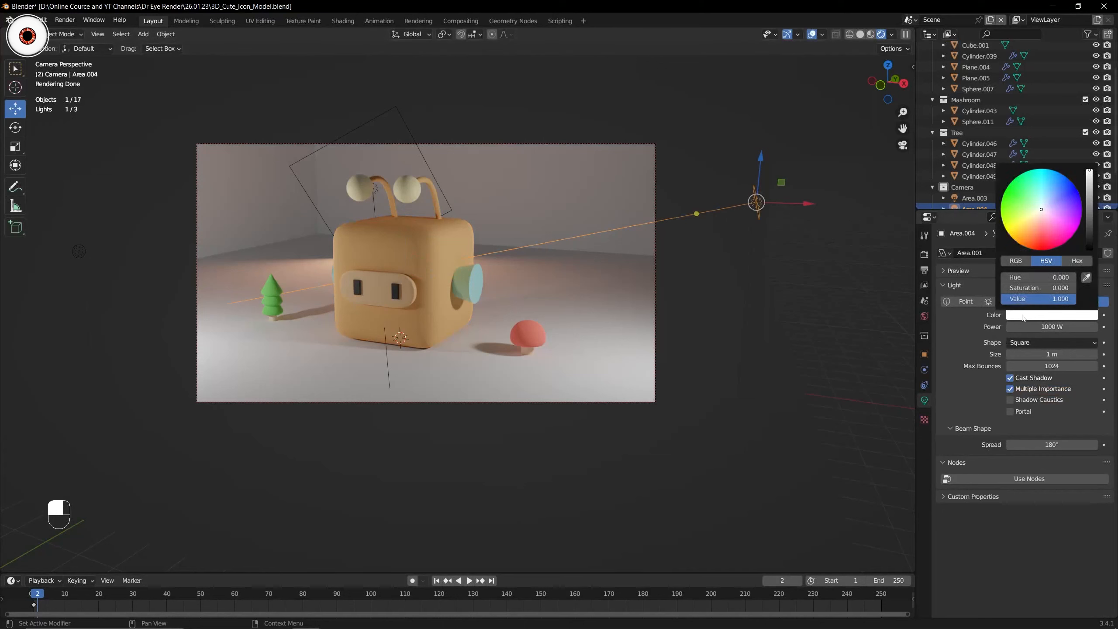
click(1033, 221)
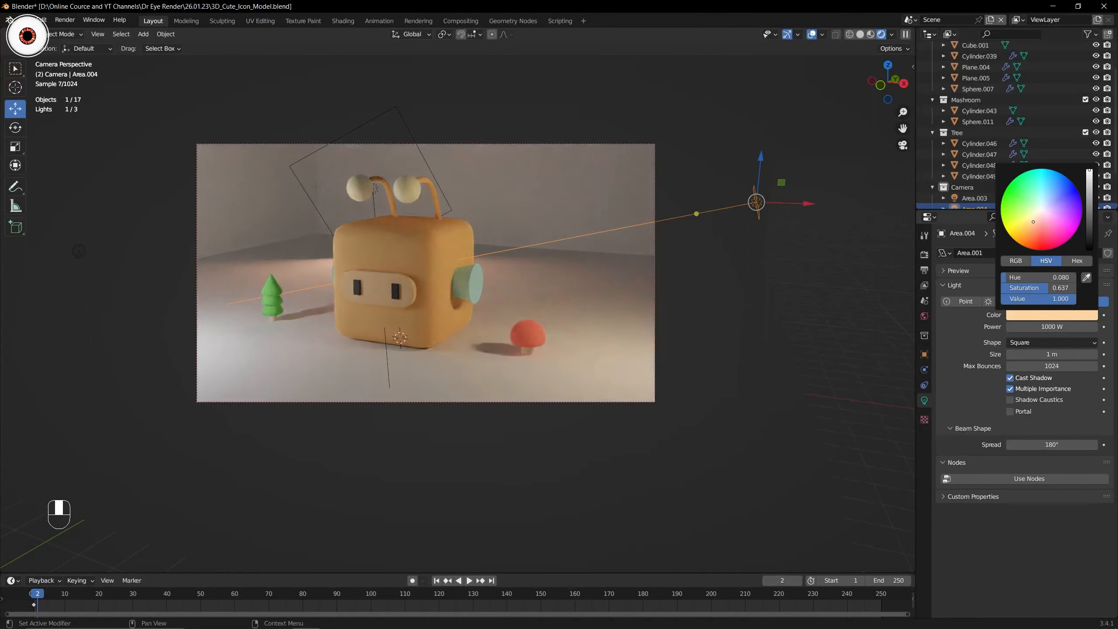
drag(1033, 222, 1033, 225)
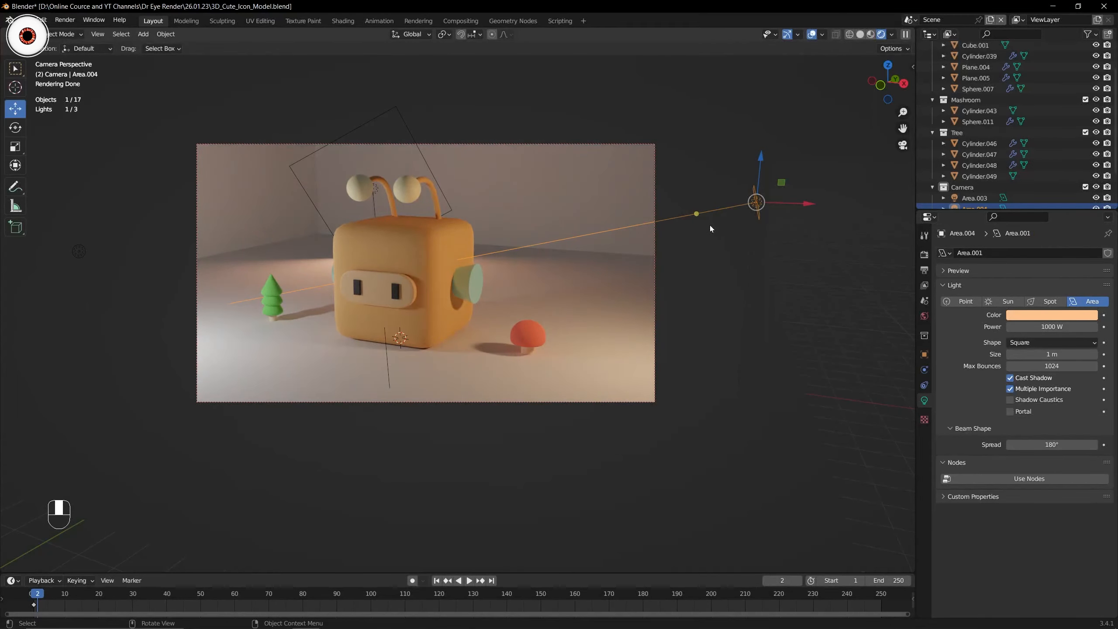
Increase the white point light's radius to 1.69 m and check the result through the camera.
key(KP_0)
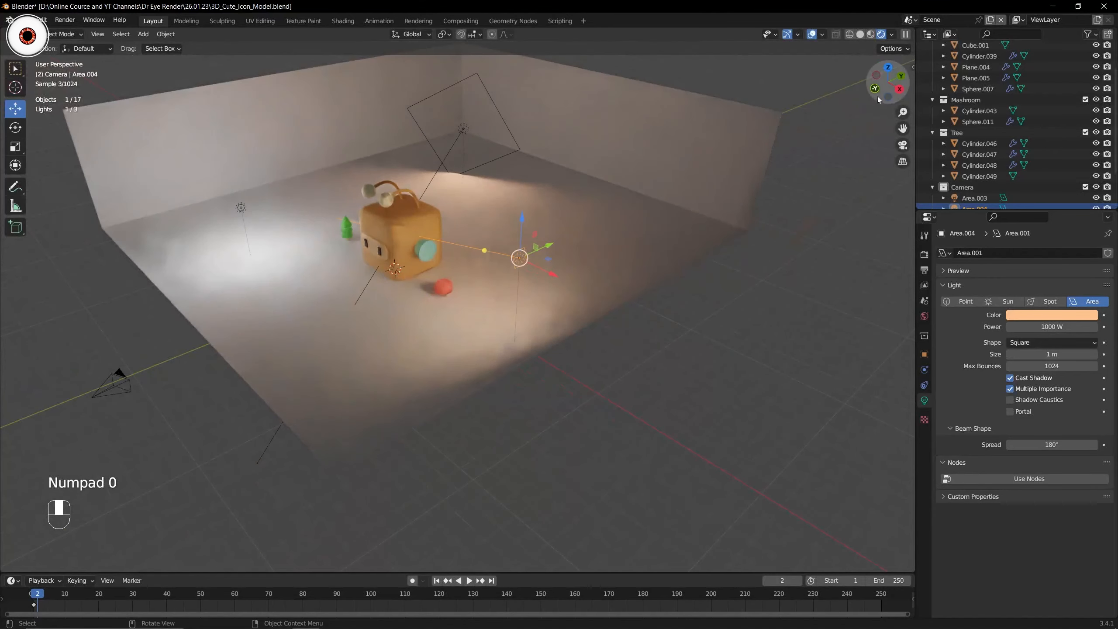
drag(879, 100, 362, 202)
click(198, 242)
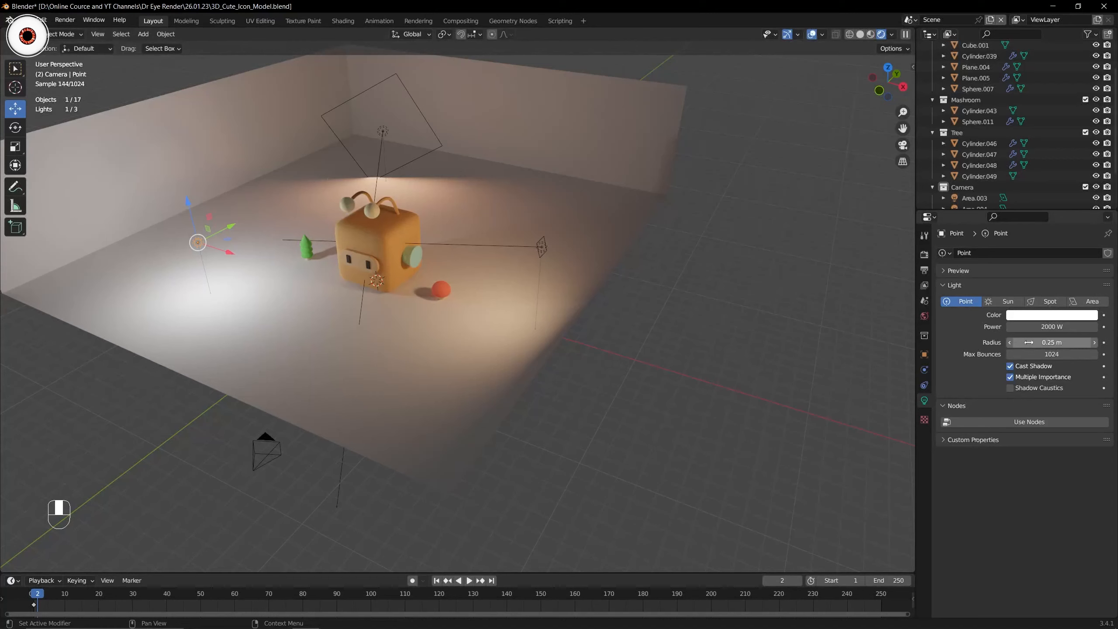
drag(1030, 342, 1092, 343)
key(KP_0)
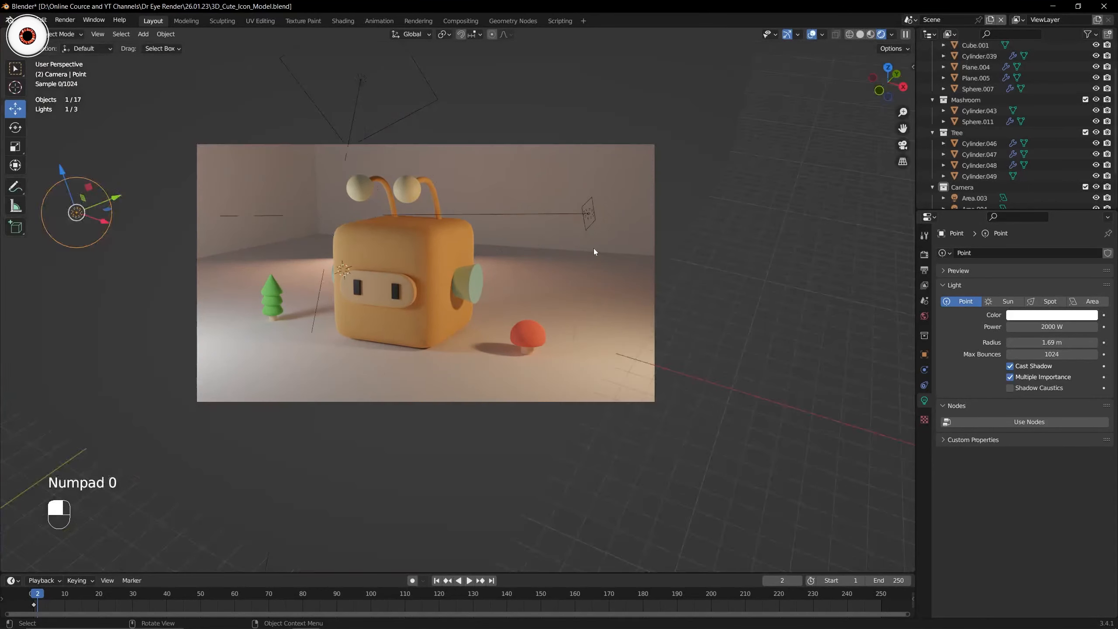
Change the color of the large area light above and behind the robot to orange with hue 0.033 and saturation 0.871.
middle_drag(594, 249, 394, 143)
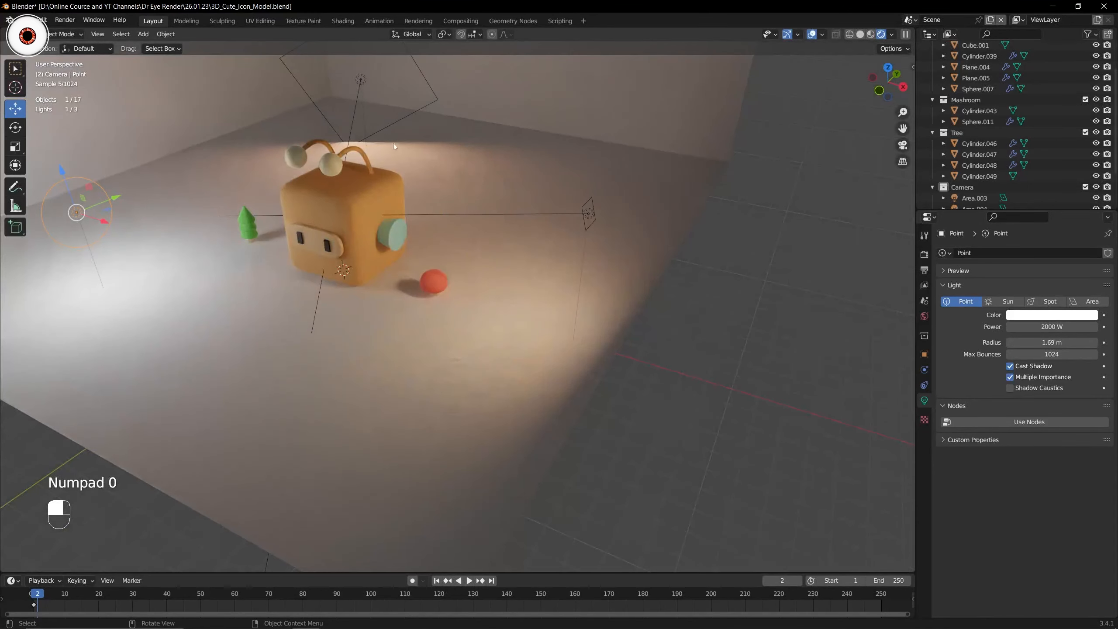
click(360, 81)
drag(903, 128, 953, 284)
key(KP_0)
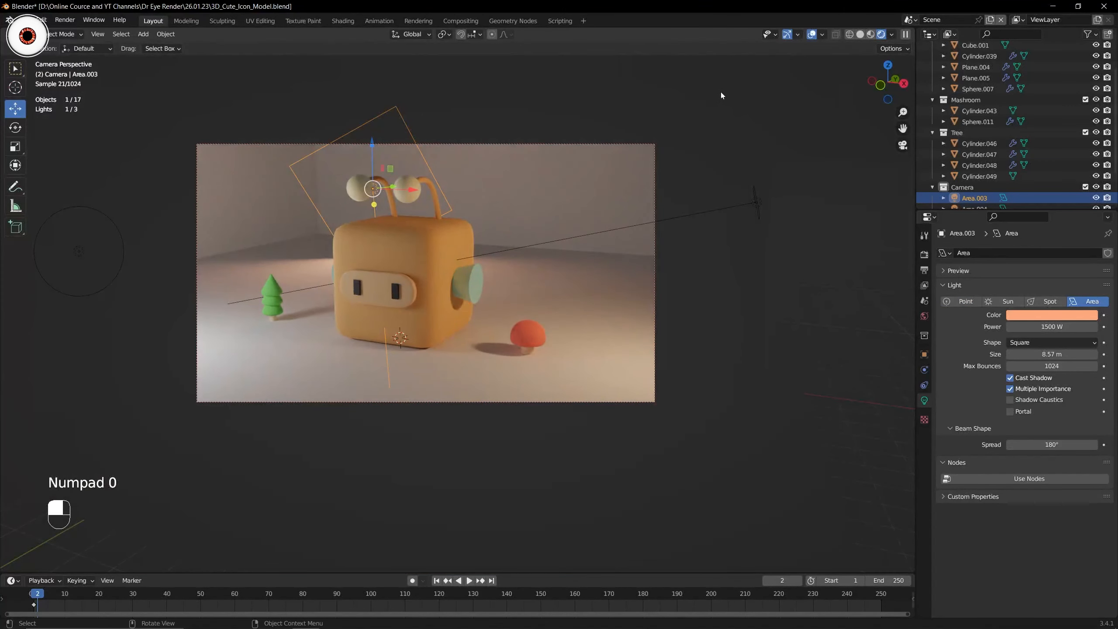
click(1052, 314)
drag(1046, 218, 1035, 233)
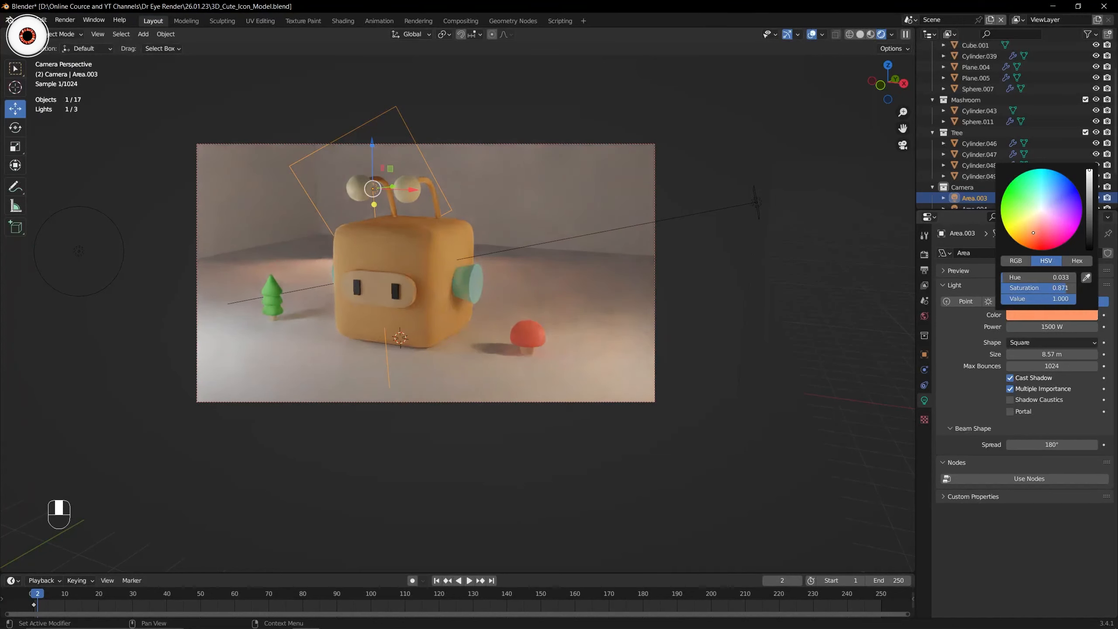
Convert the orange light behind the robot to a Point light and set its power to 2000 W.
click(972, 301)
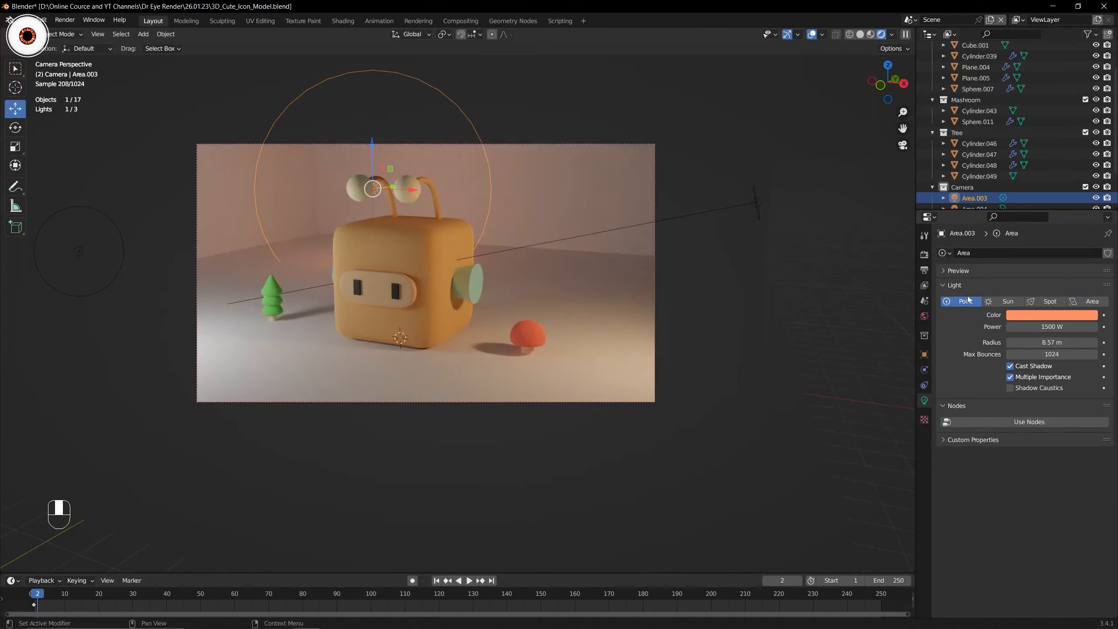
double_click(1052, 326)
text(2000)
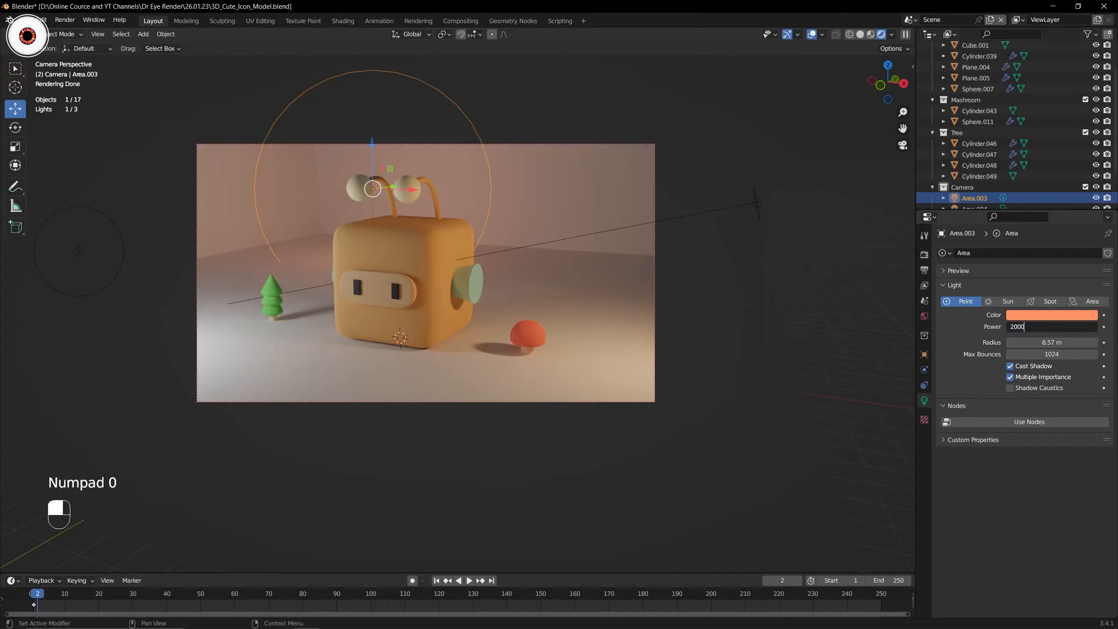
key(Return)
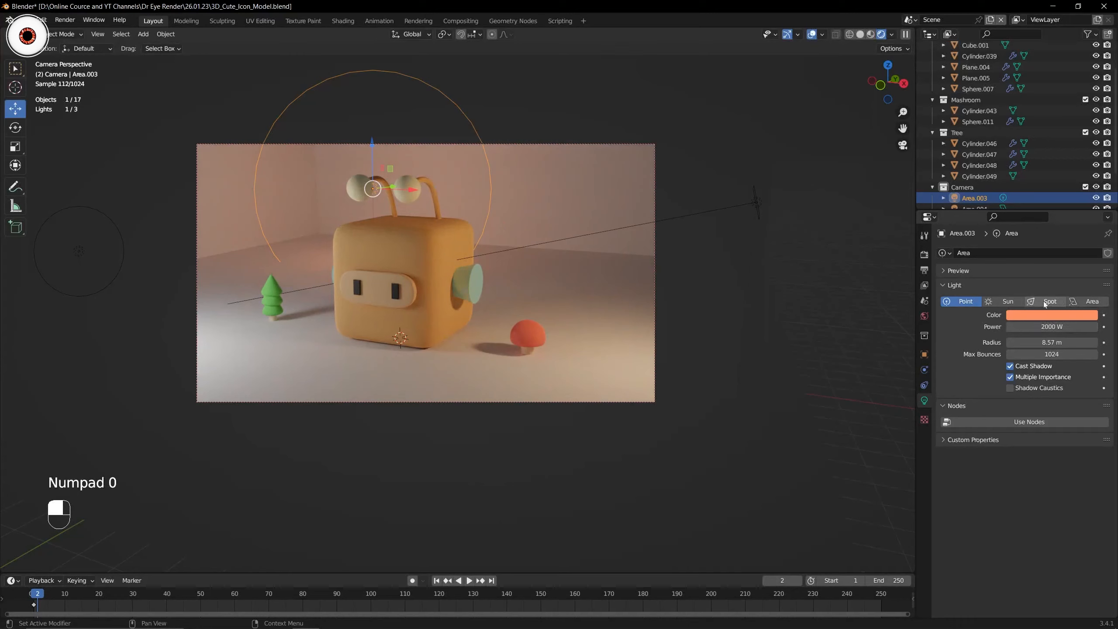
Compare the Sun, Spot and Area types on the orange rear light and return it to Point.
click(1008, 301)
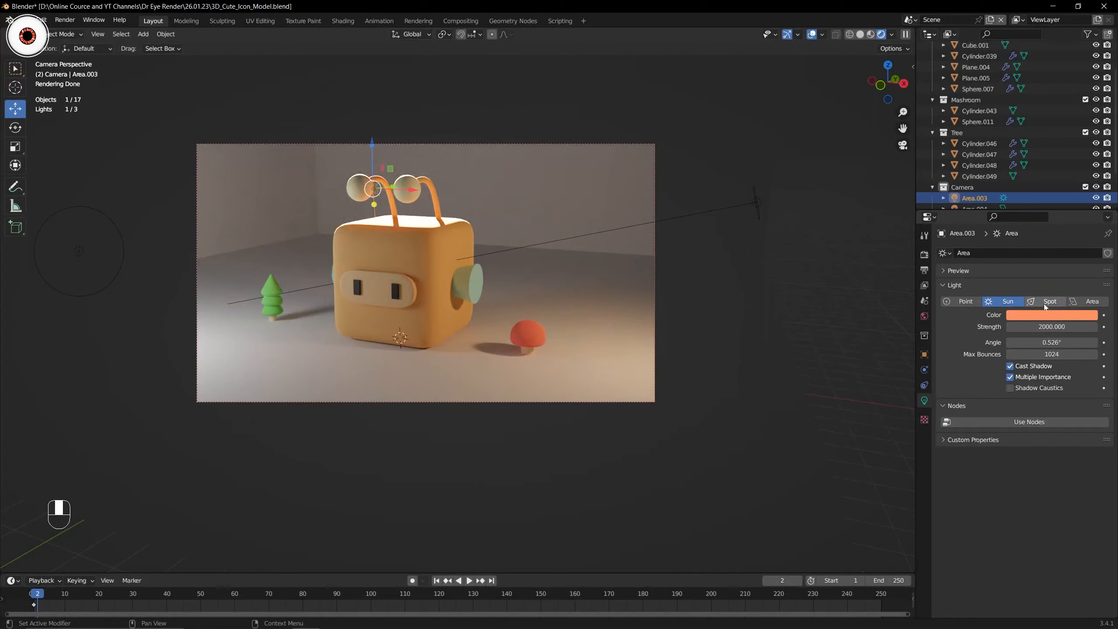
click(1044, 304)
click(1079, 305)
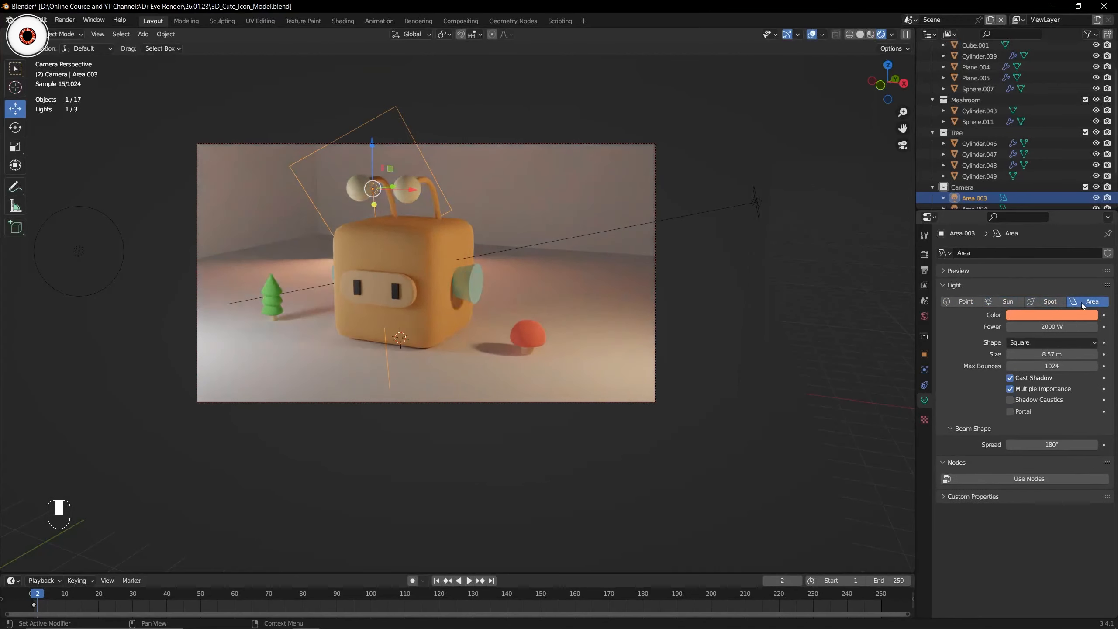
click(970, 306)
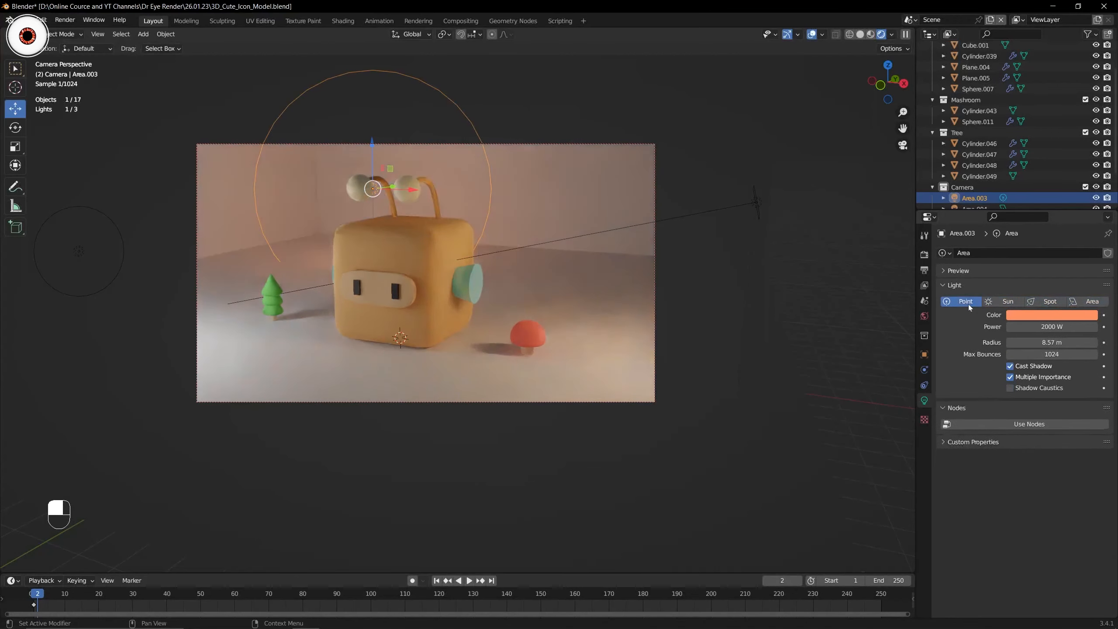
Change the orange rear light to the Area type and check the result through the camera.
click(1089, 304)
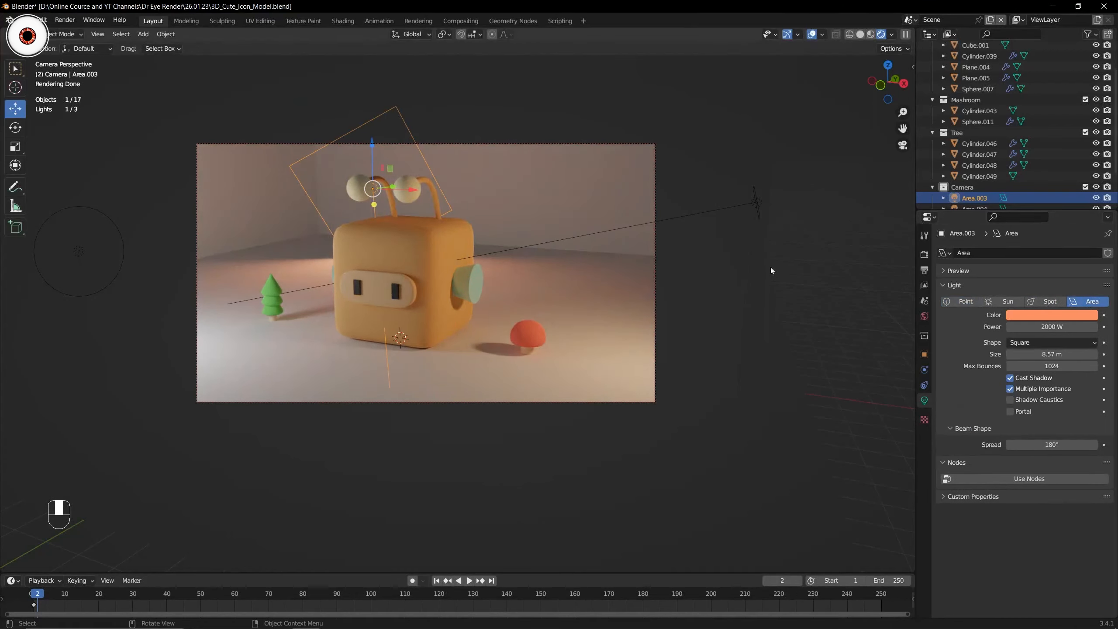
key(KP_0)
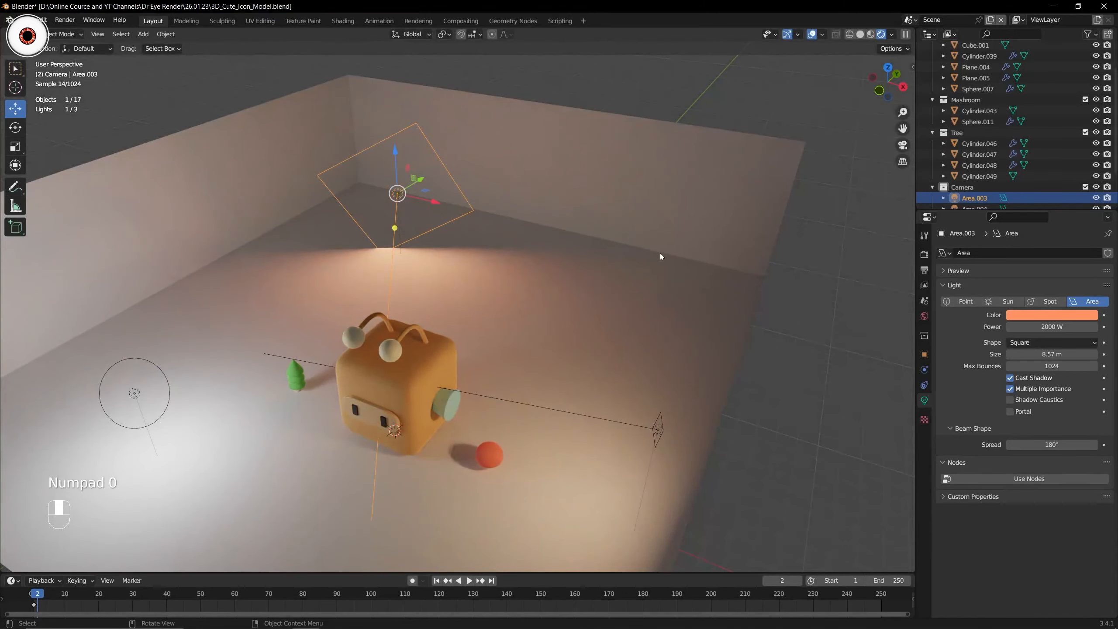
key(KP_0)
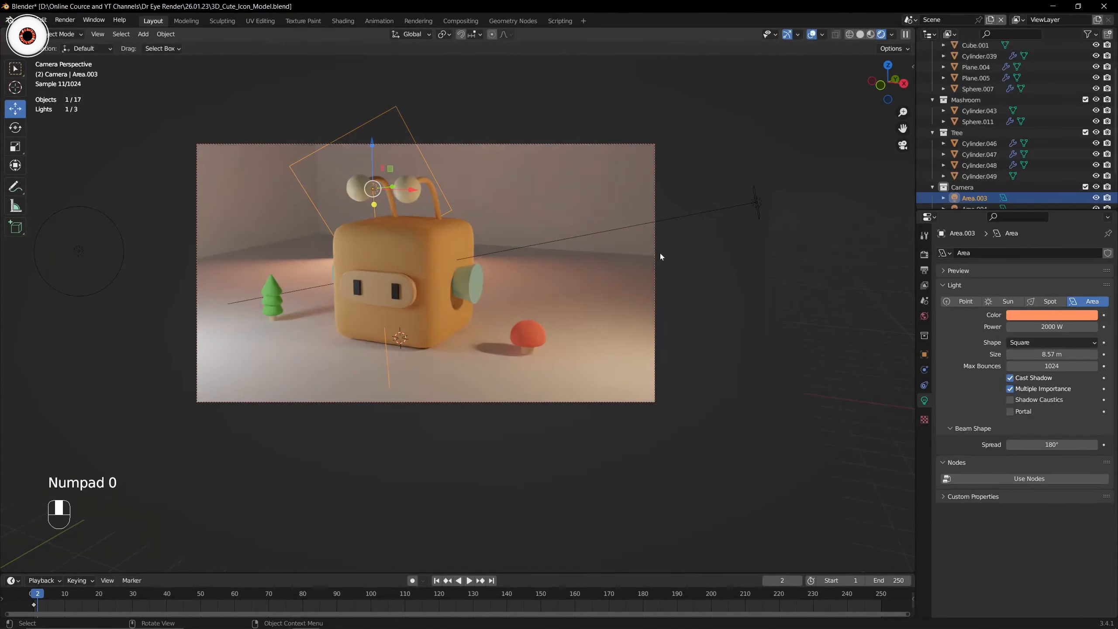
drag(903, 129, 888, 140)
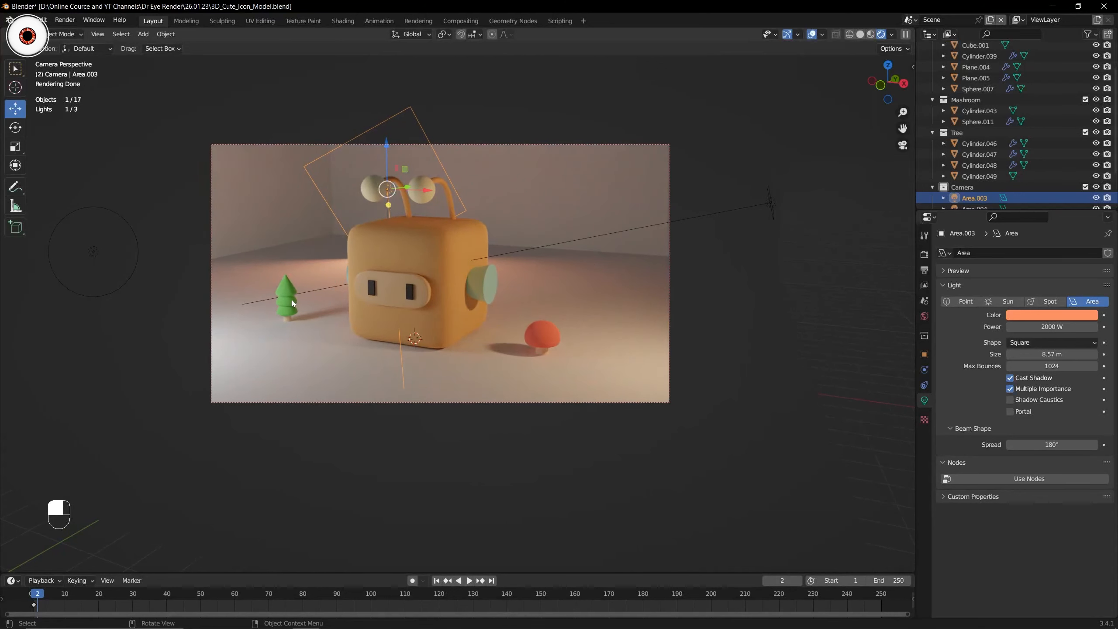
scroll(311, 295, up, 4)
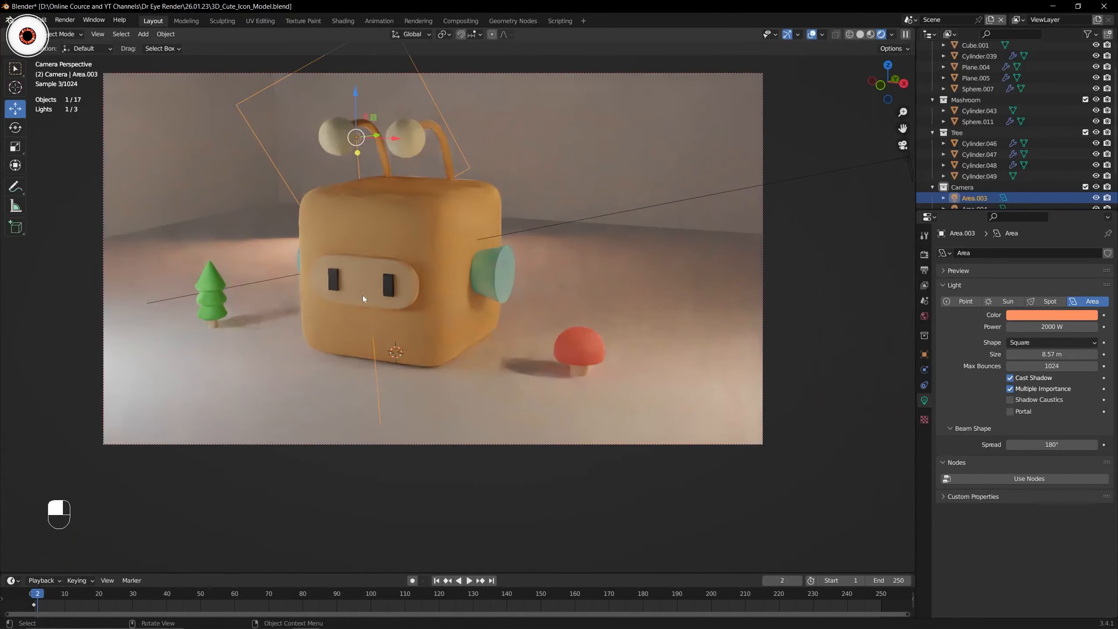
Switch the viewport to Solid shading and save the file.
click(291, 339)
click(860, 34)
key(ctrl+s)
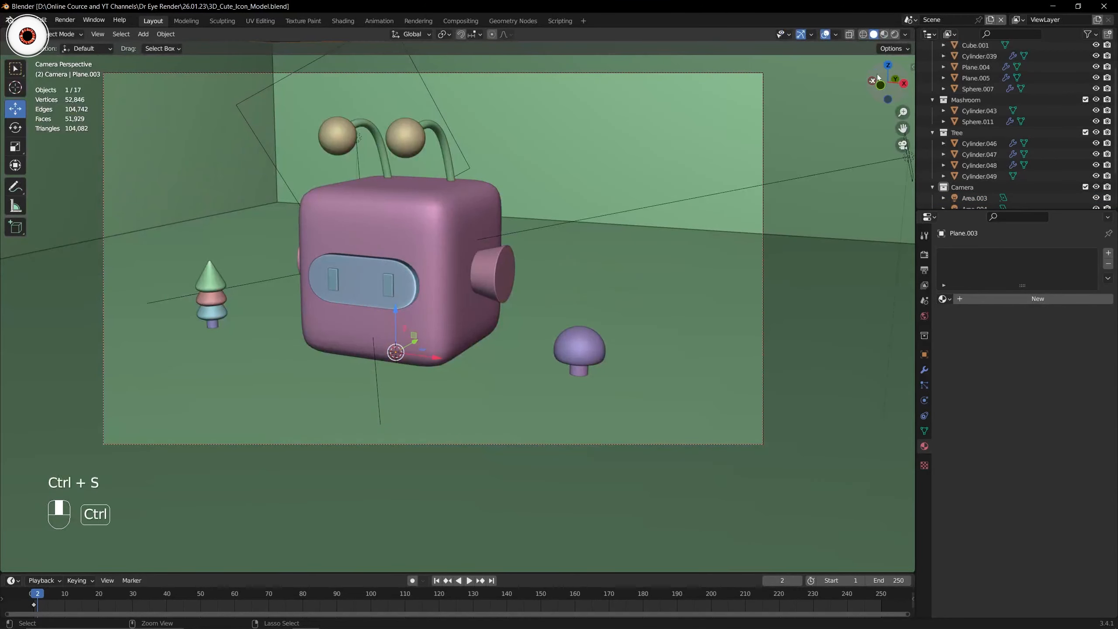
Enlarge the outliner area and collapse the 3D Logo, Mashroom, Tree and Camera collections.
drag(881, 75, 886, 78)
drag(903, 128, 925, 124)
scroll(672, 233, up, 2)
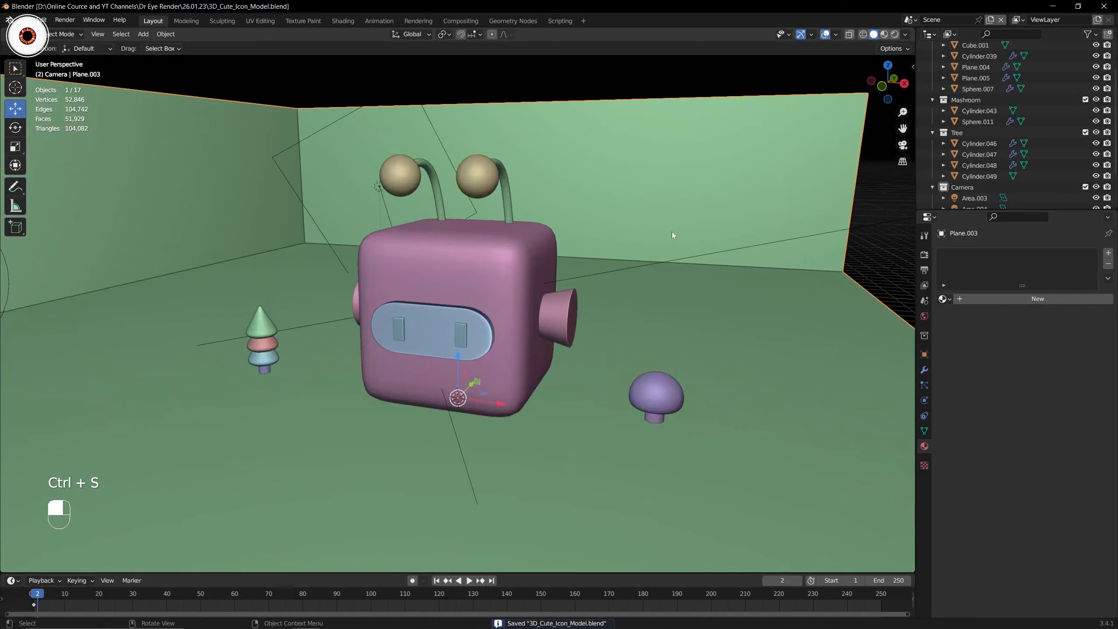
scroll(665, 248, up, 4)
drag(980, 210, 980, 303)
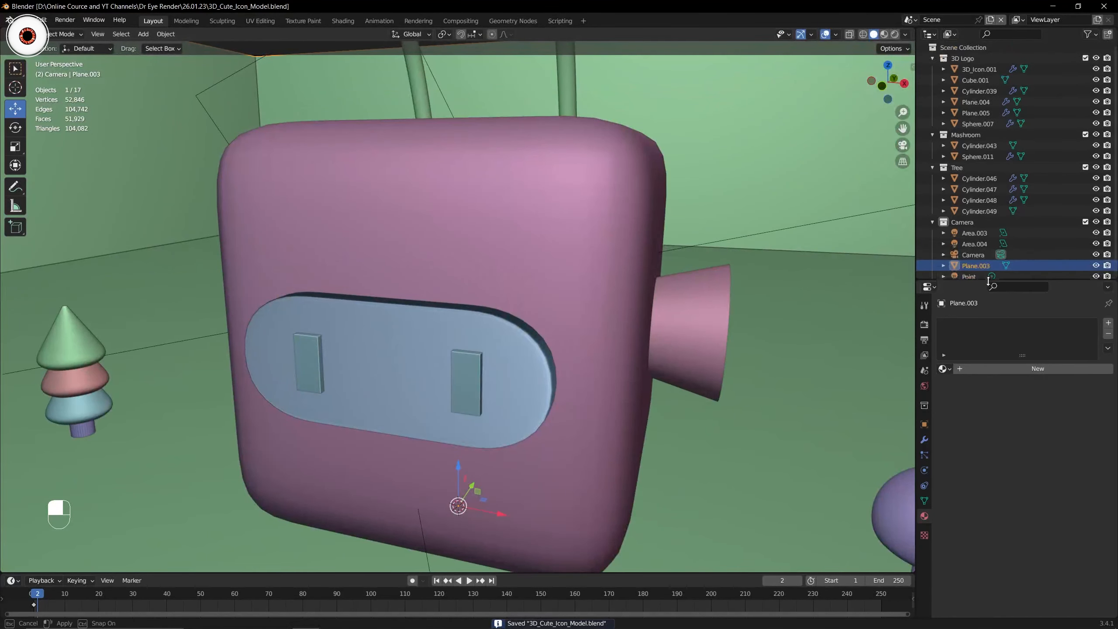
scroll(528, 261, down, 3)
click(182, 328)
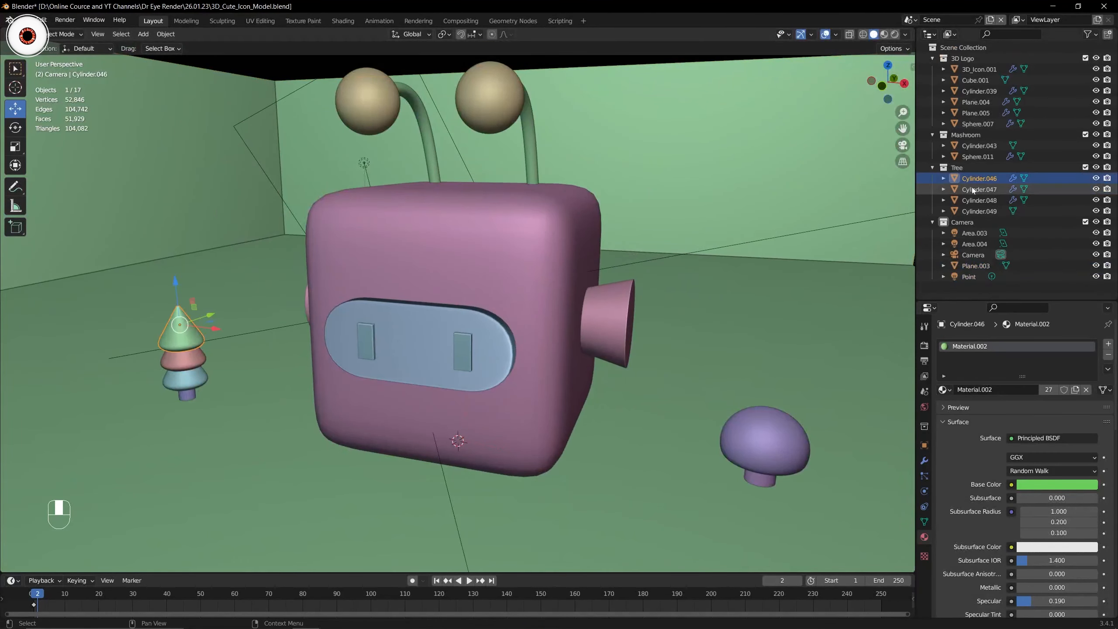
click(962, 167)
drag(936, 61, 932, 82)
click(931, 92)
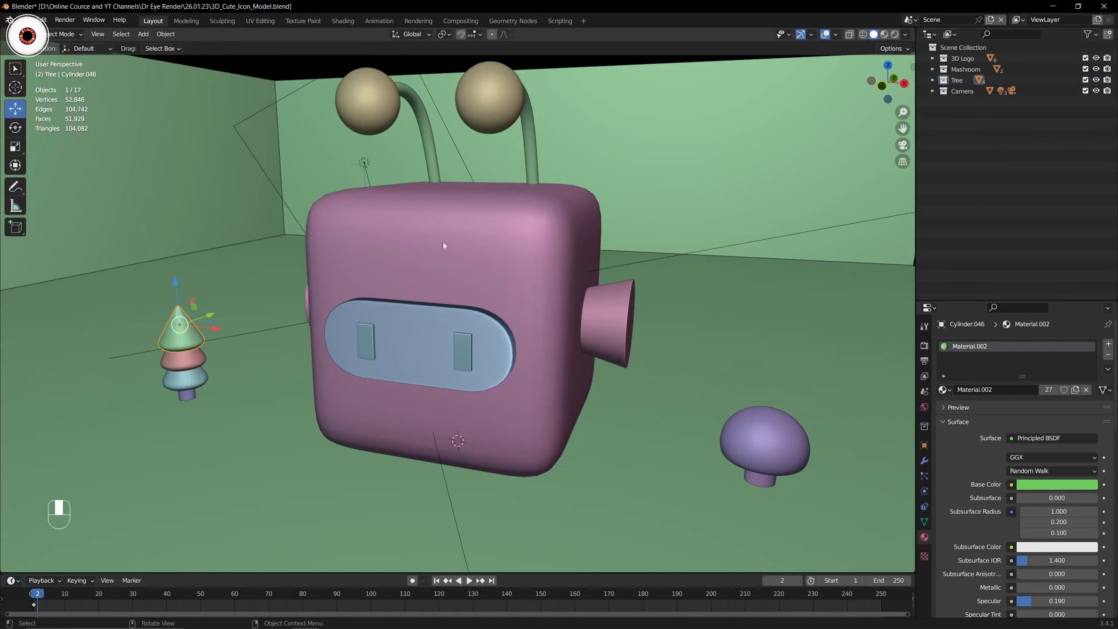
Select all objects of the Tree collection and preview the scene through the camera in Rendered shading.
right_click(962, 80)
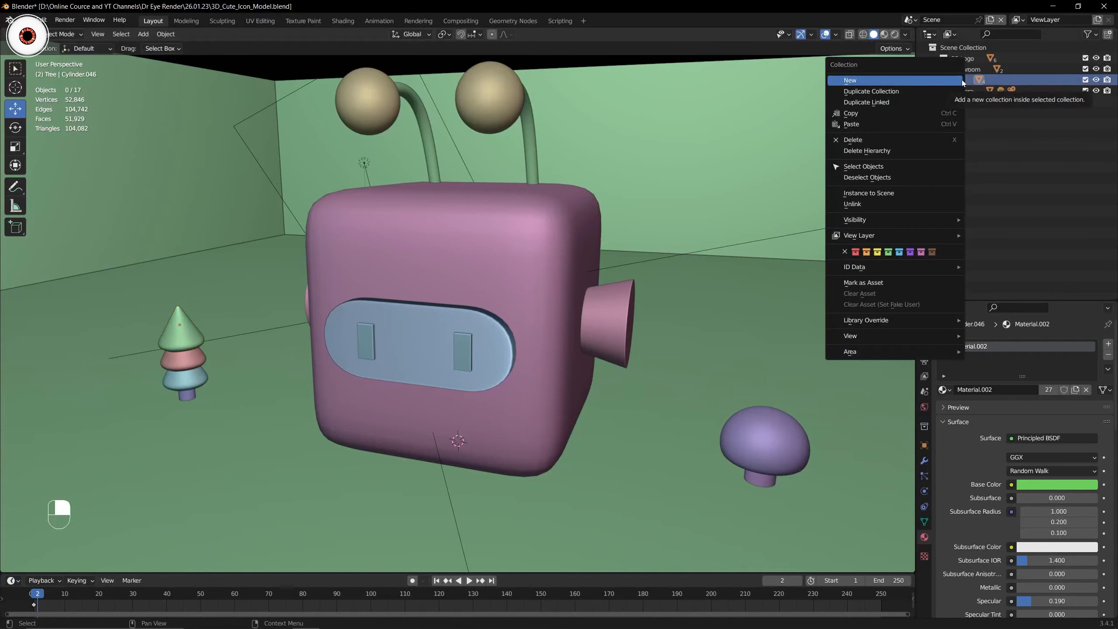
click(890, 166)
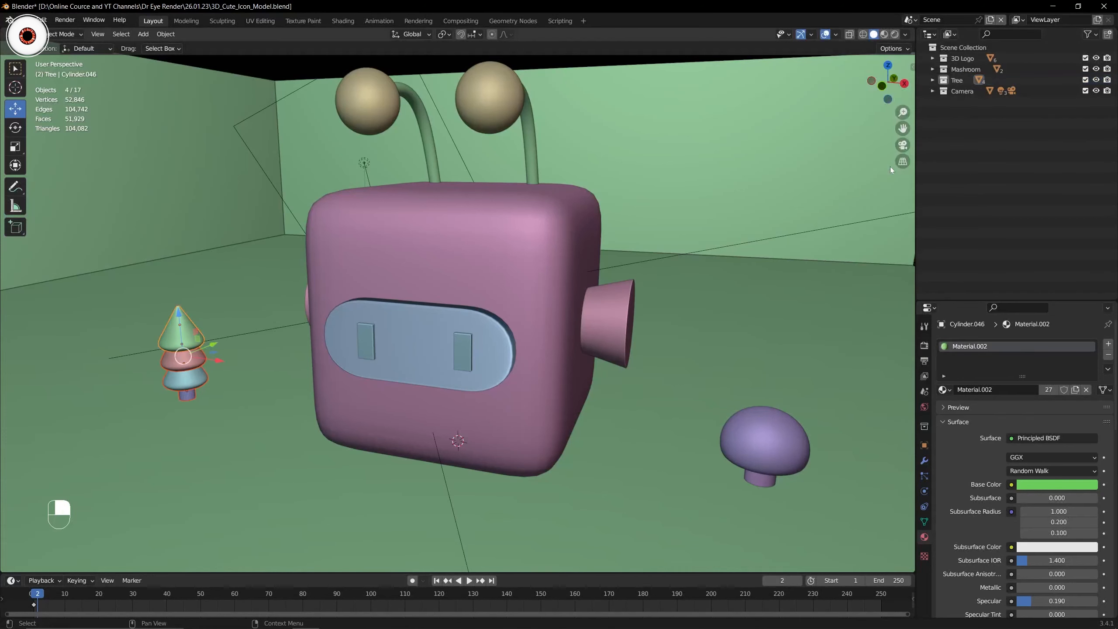
key(KP_0)
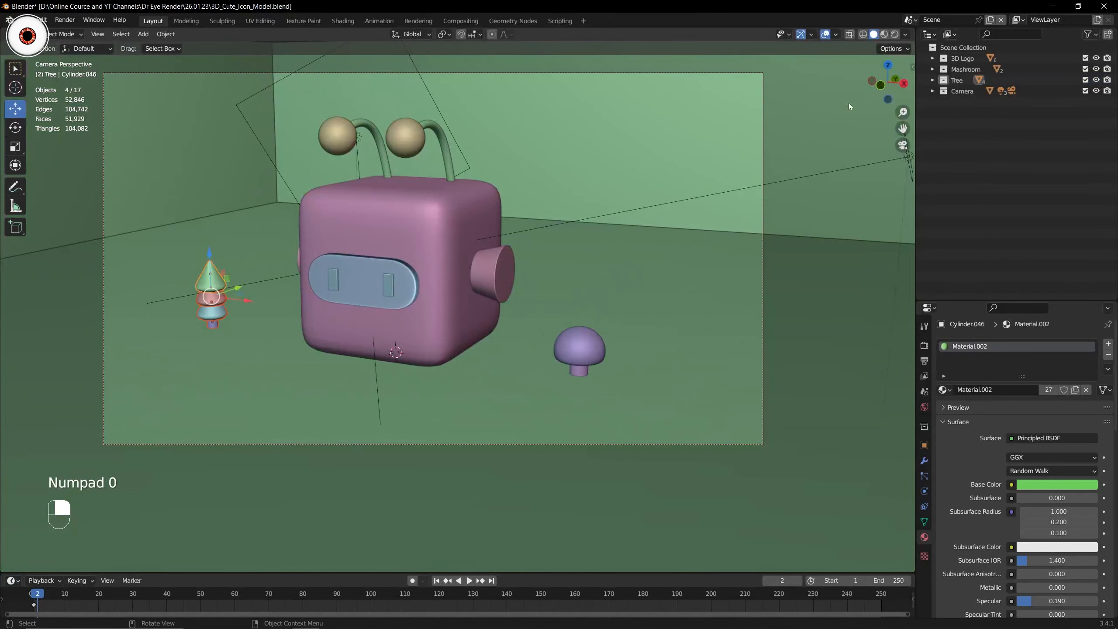
click(895, 36)
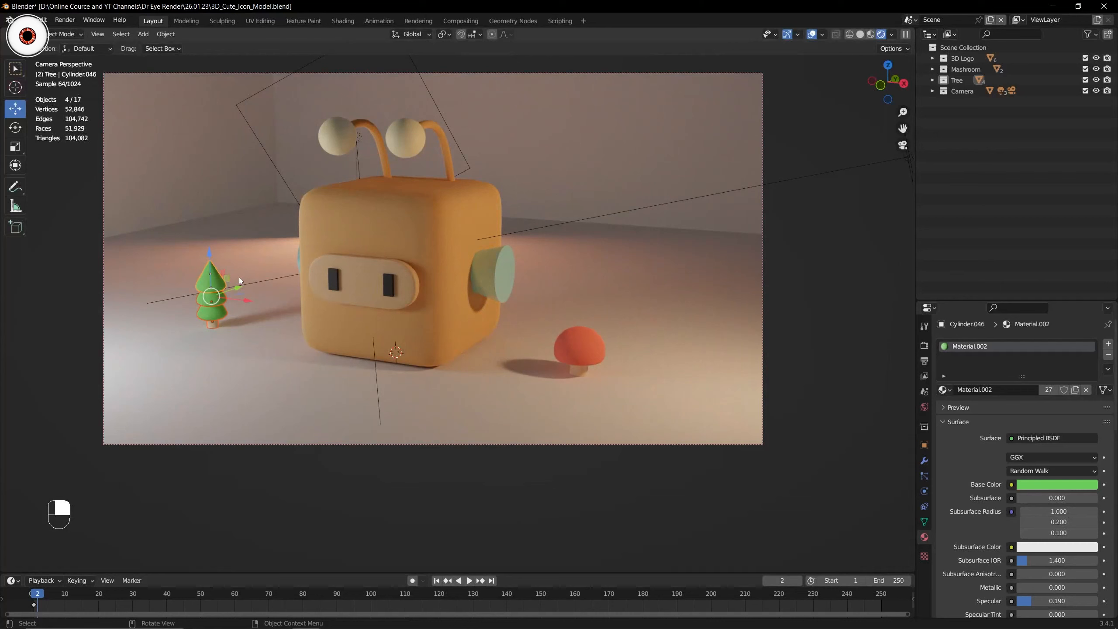
click(932, 81)
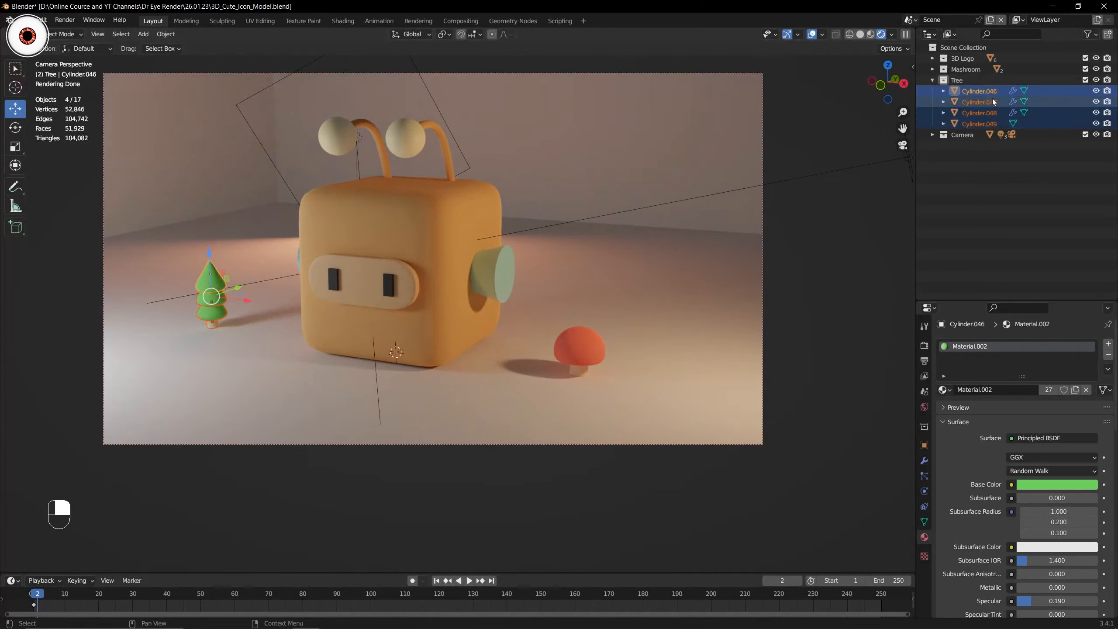
click(932, 80)
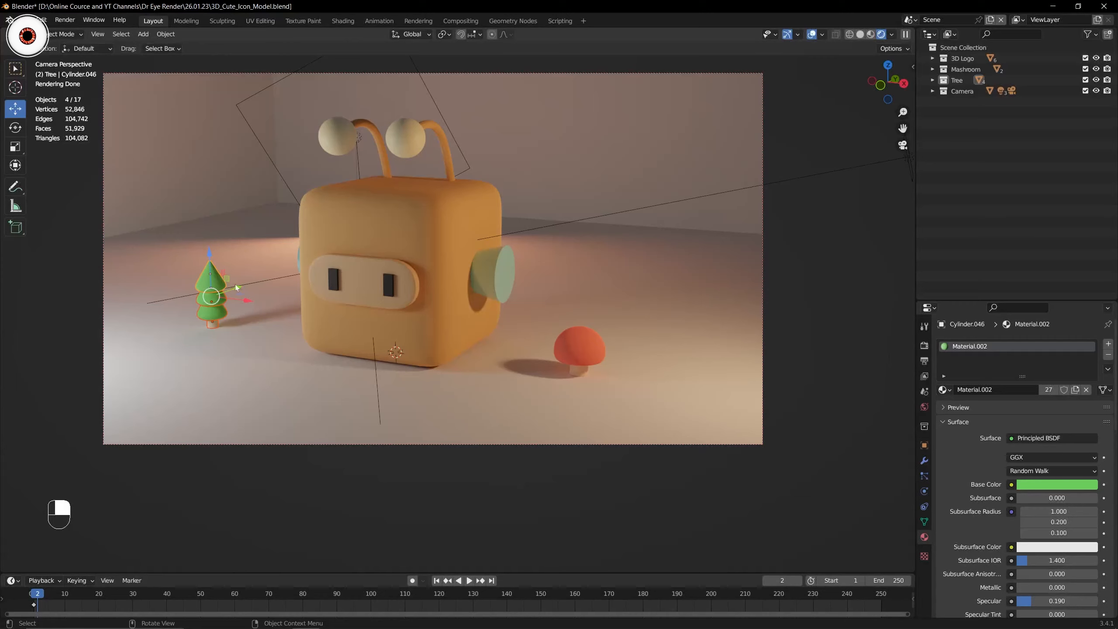
In Solid top view, duplicate the tree and place the copy farther back and slightly farther from the robot than the original.
key(KP_7)
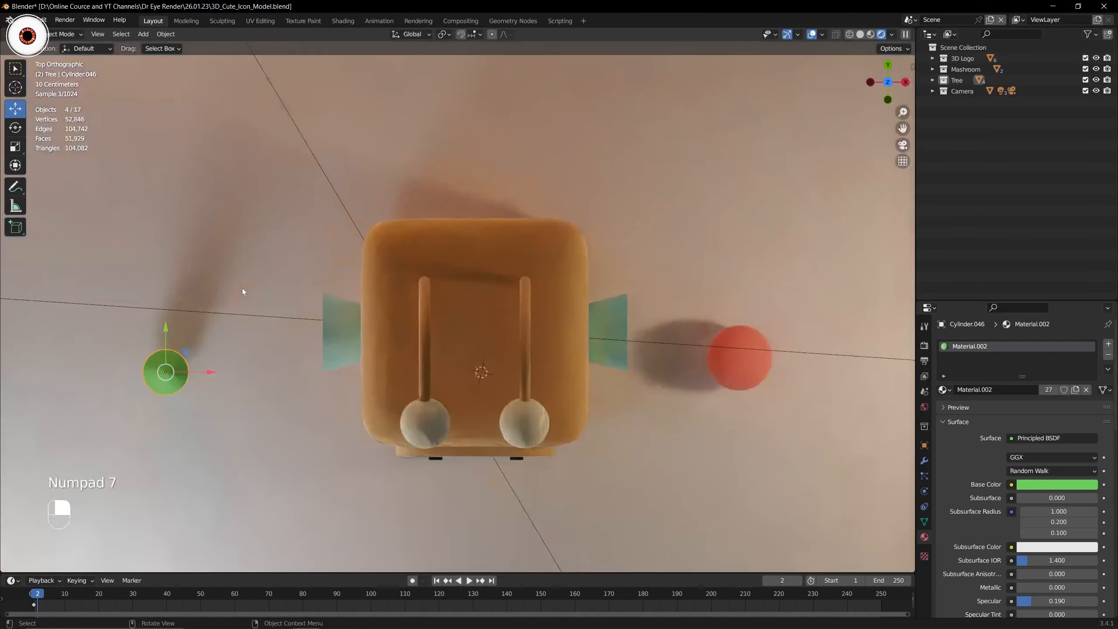
scroll(242, 288, down, 5)
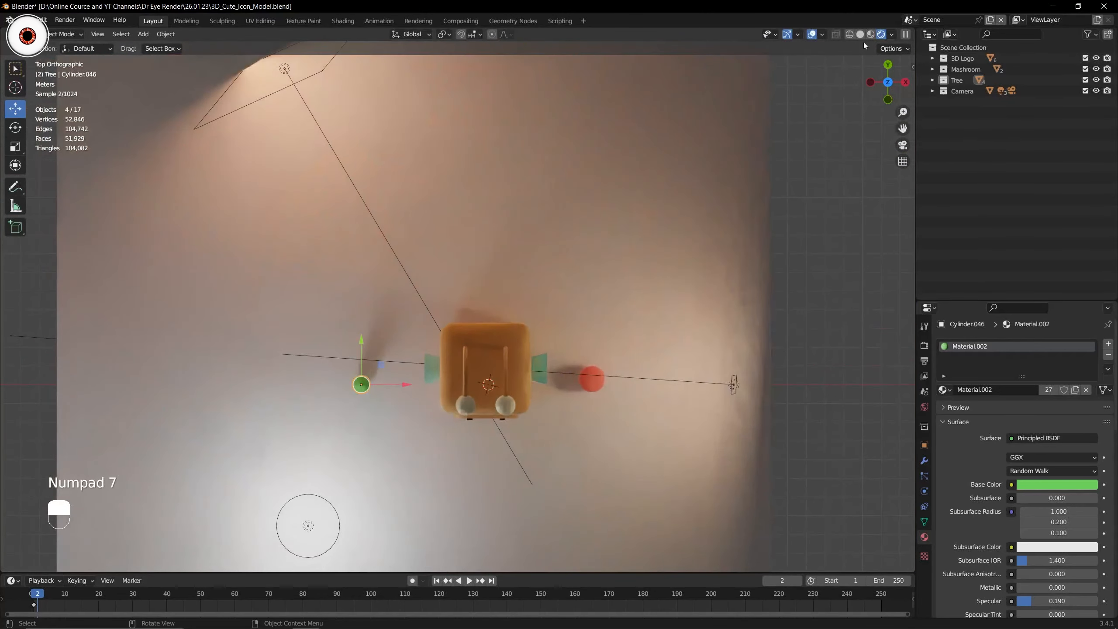
click(860, 35)
drag(897, 132, 918, 140)
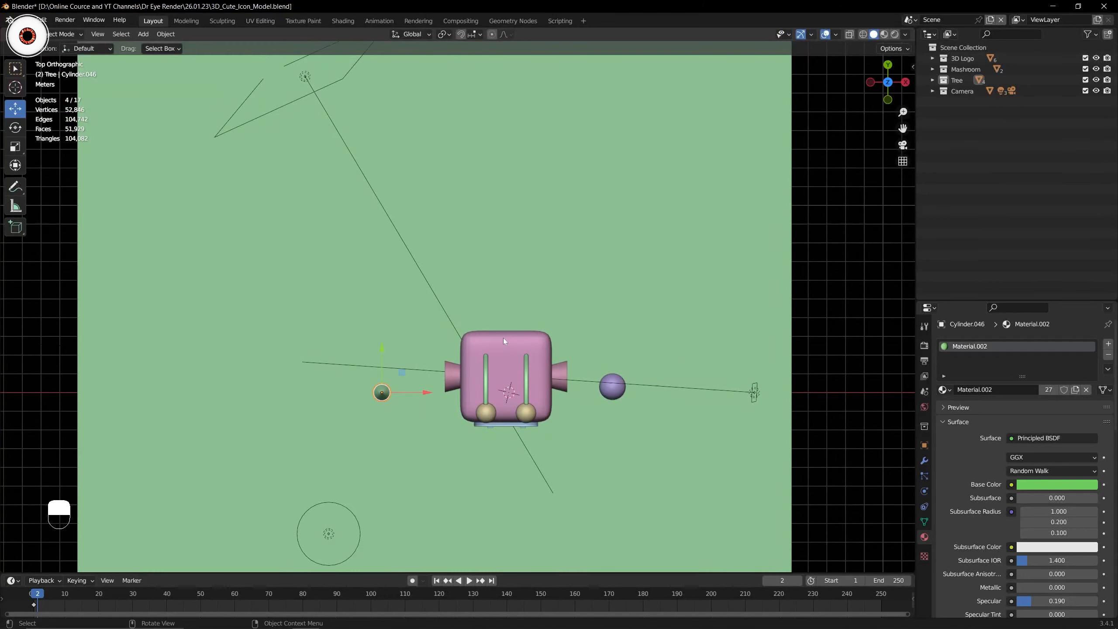
key(shift+d)
right_click(408, 346)
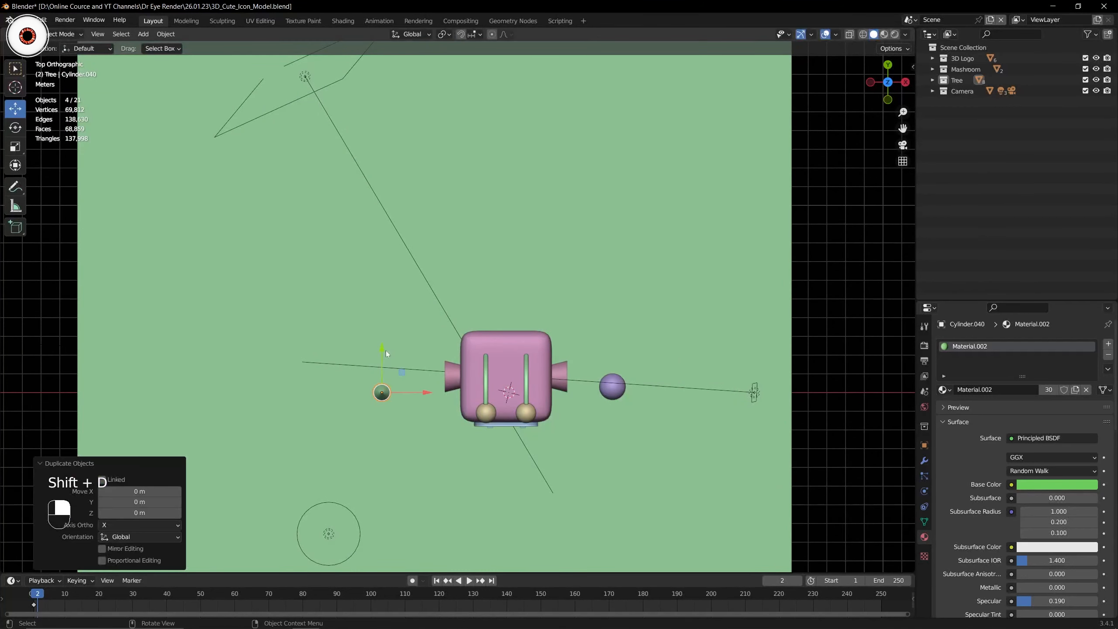
drag(386, 352, 386, 222)
drag(429, 266, 464, 265)
Duplicate the tree copy, shift the duplicate about 6.75 m along X and move it farther back behind the robot.
key(shift+d)
right_click(338, 270)
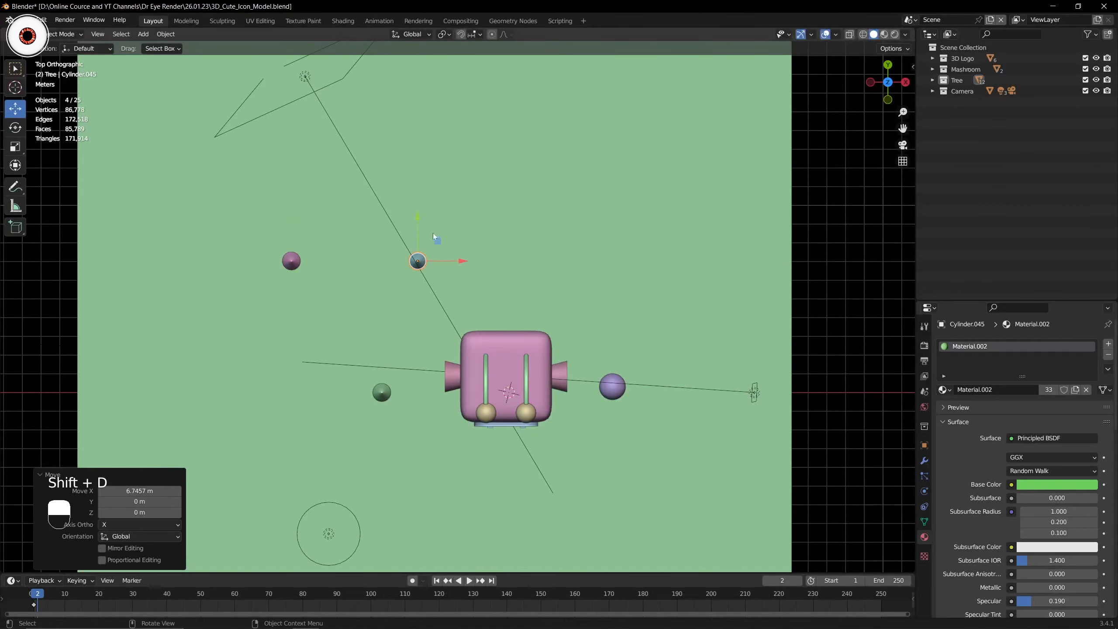
drag(417, 223, 417, 110)
drag(460, 150, 677, 183)
Duplicate the tree behind the robot, move the new copy 11.951 m along X and check it through the camera.
key(shift+d)
right_click(464, 175)
key(KP_0)
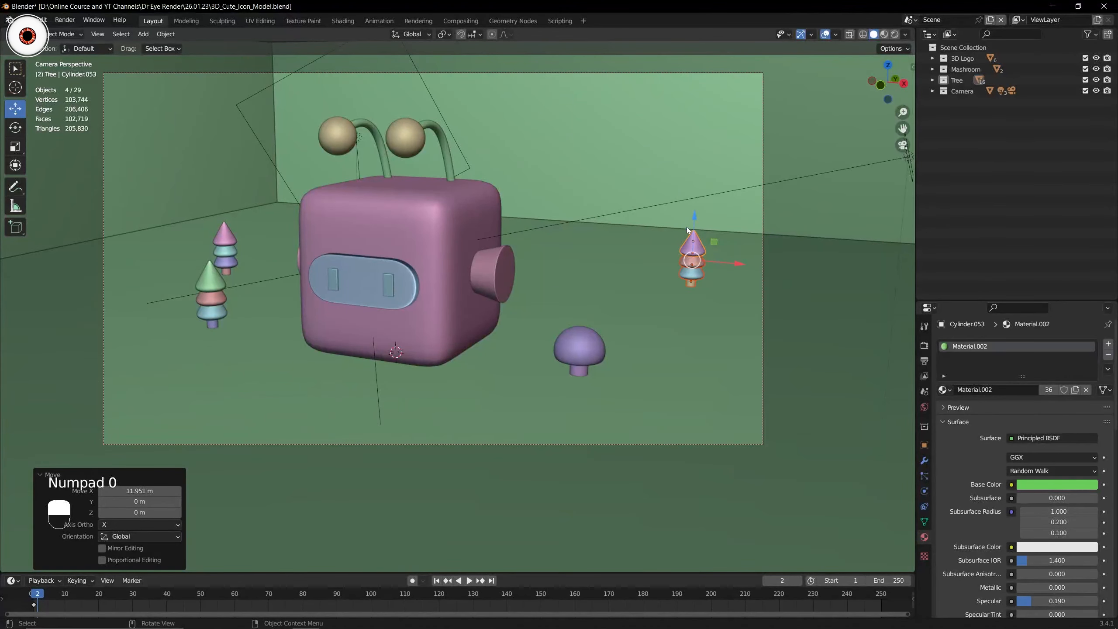
Try another copy of the selected tree moved 5.0546 m along X, outside the camera frame, and delete it.
scroll(730, 159, down, 1)
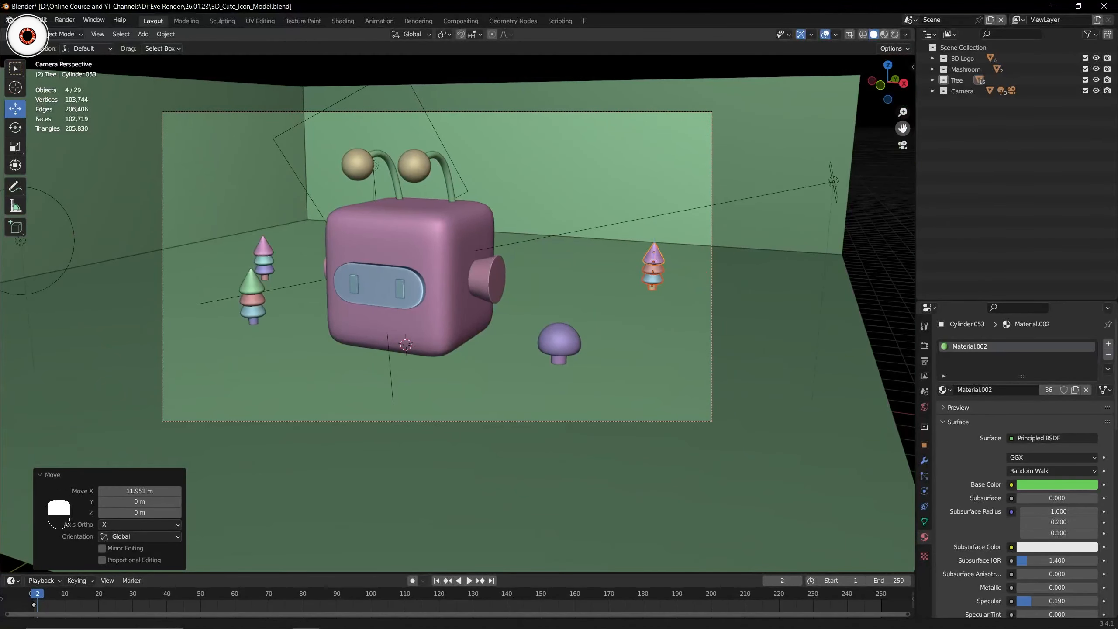
drag(903, 129, 905, 150)
key(shift+d)
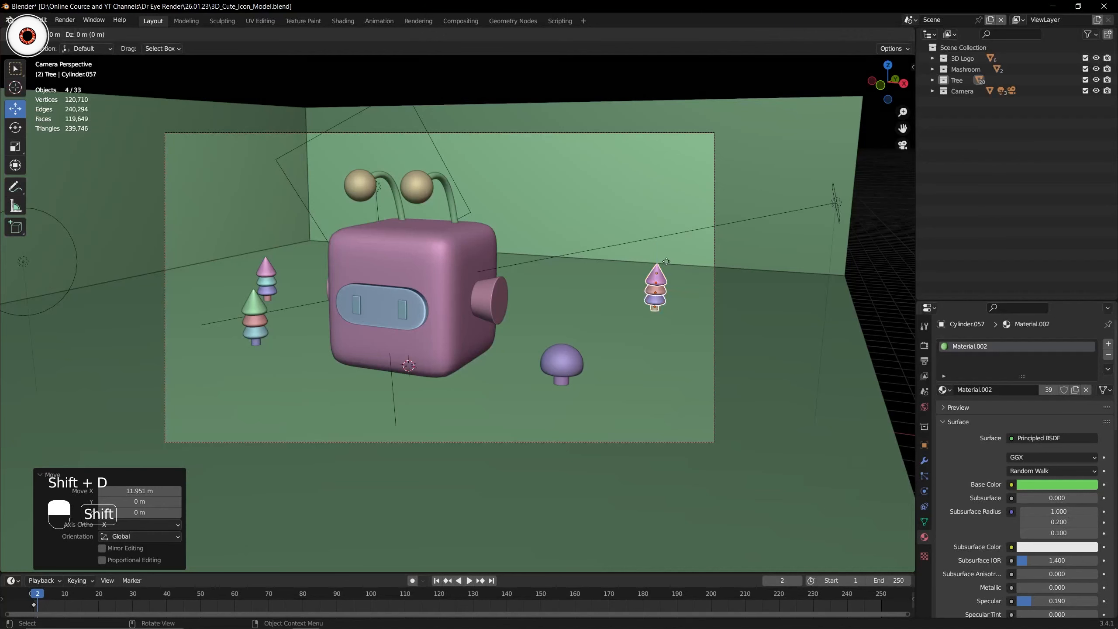
right_click(666, 261)
drag(693, 287, 776, 251)
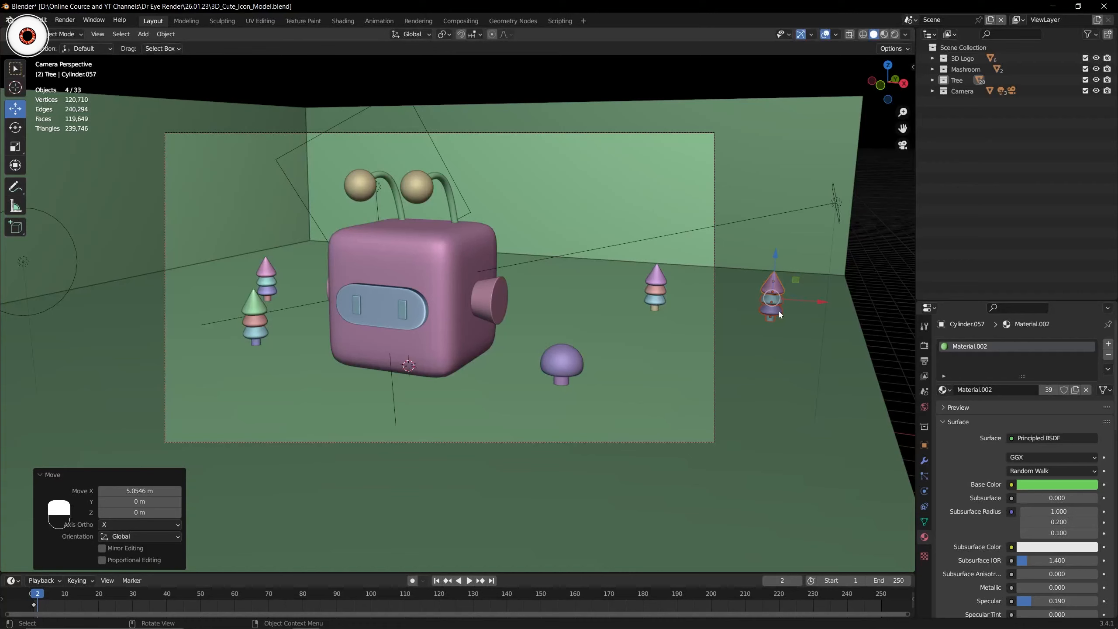
key(x)
click(776, 280)
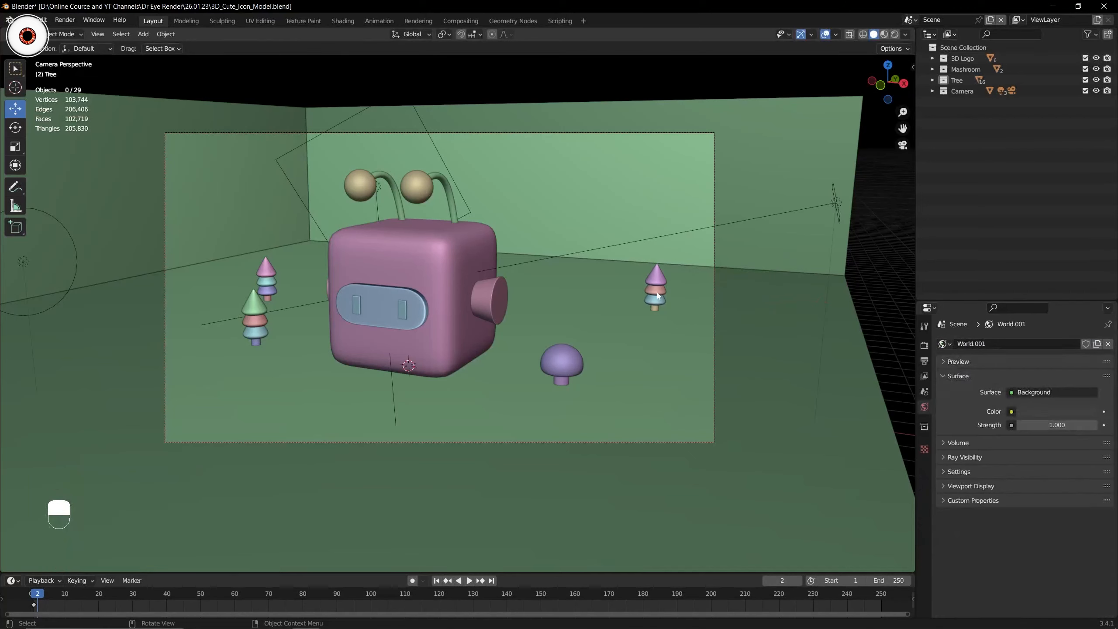
Duplicate all objects of the Tree collection in top view and undo the duplication.
key(KP_7)
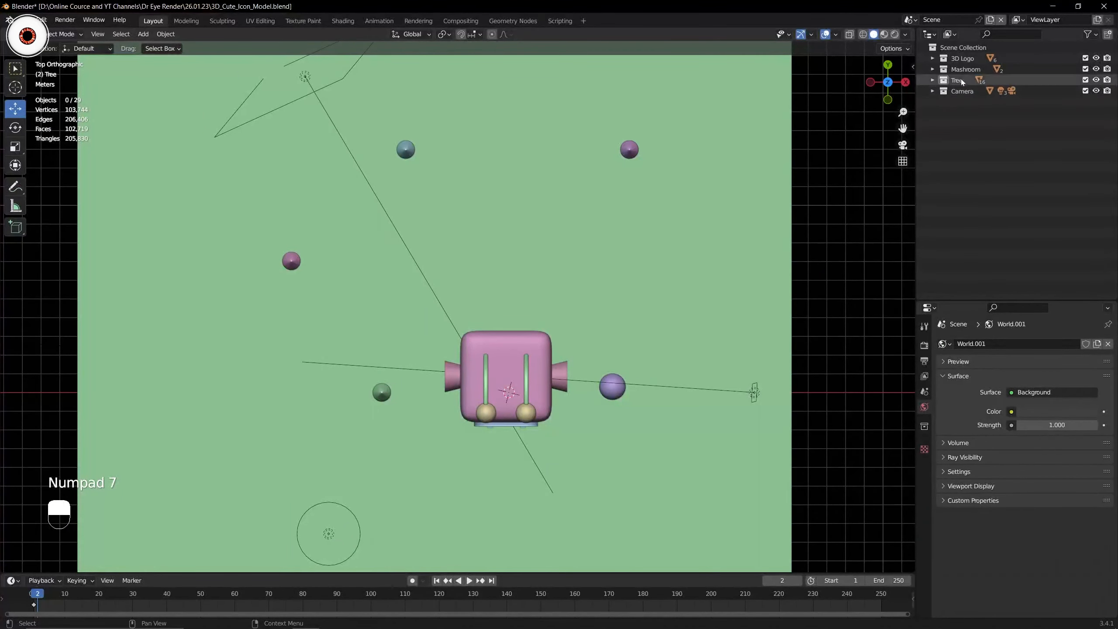
right_click(962, 80)
click(898, 127)
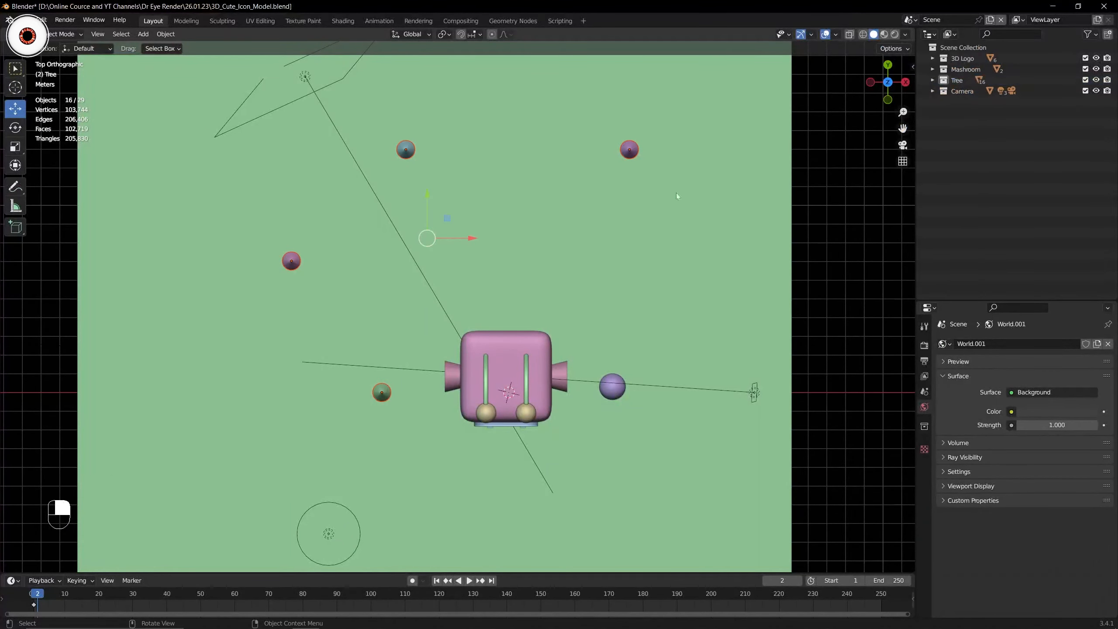
key(shift+d)
right_click(450, 204)
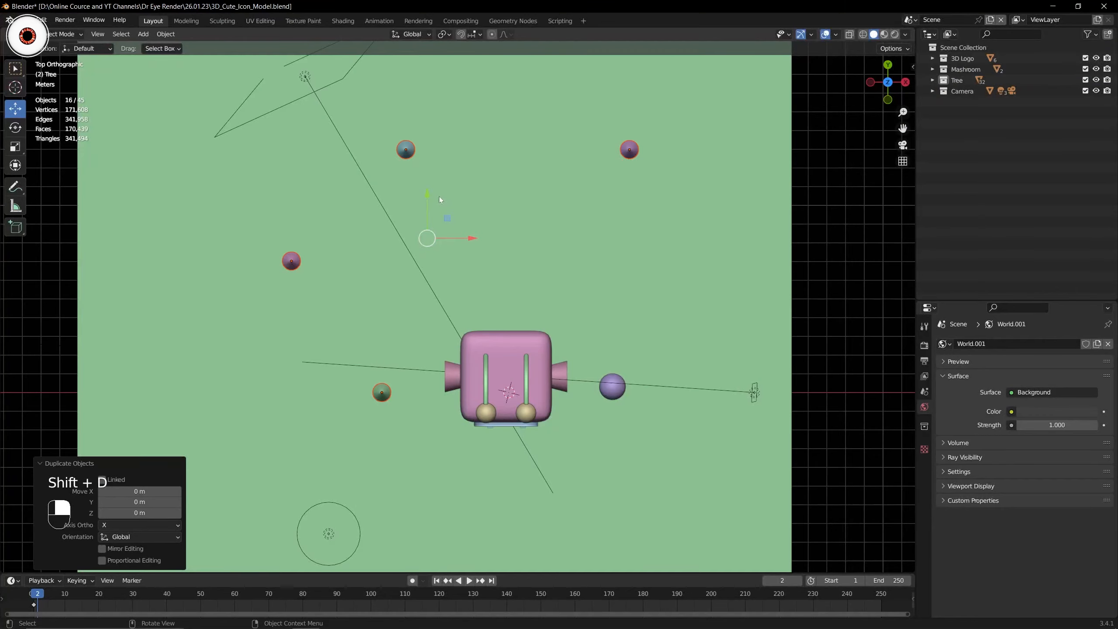
key(ctrl+z)
key(ctrl+z)
key(ctrl+z)
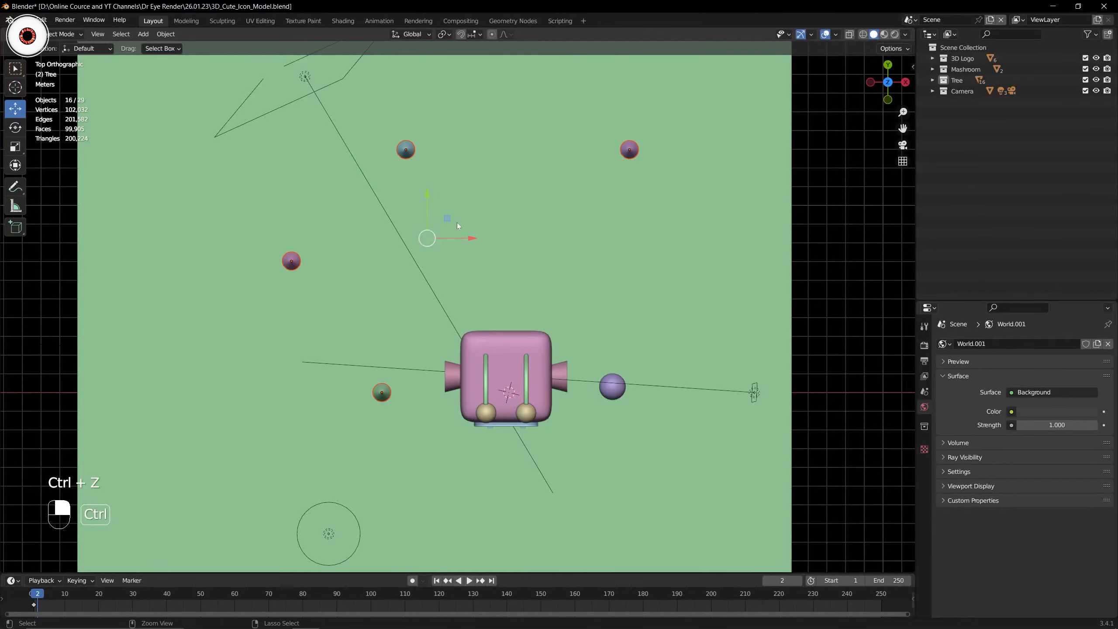
Duplicate the four parts of the tree behind the robot and move the copy -5.8678 m along Y and -1.8317 m along X.
middle_drag(458, 222, 569, 234)
scroll(570, 234, up, 5)
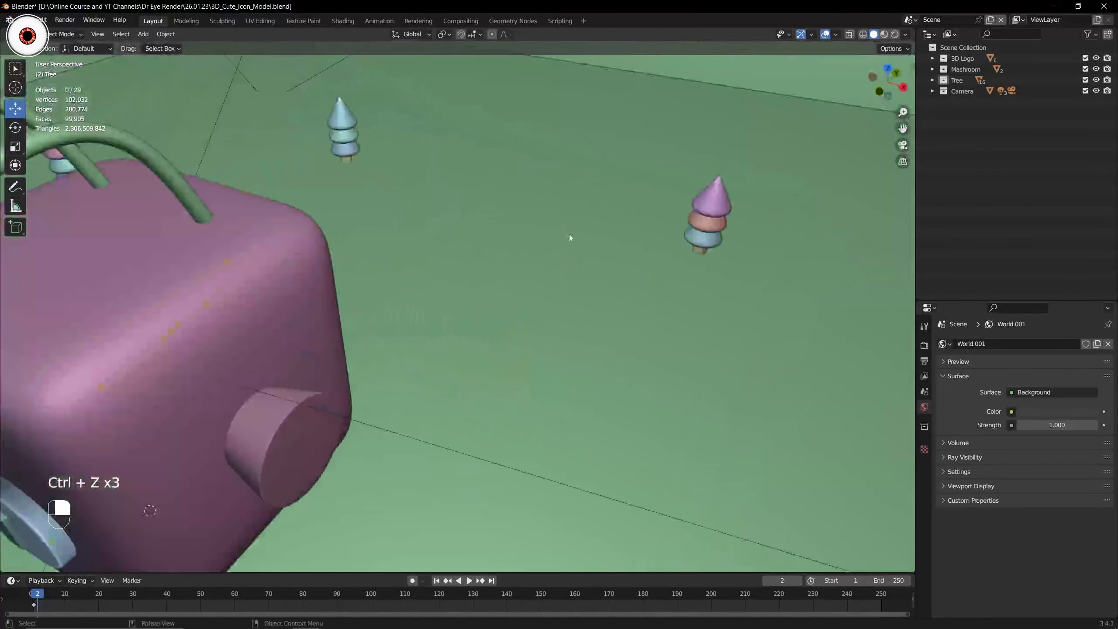
click(786, 175)
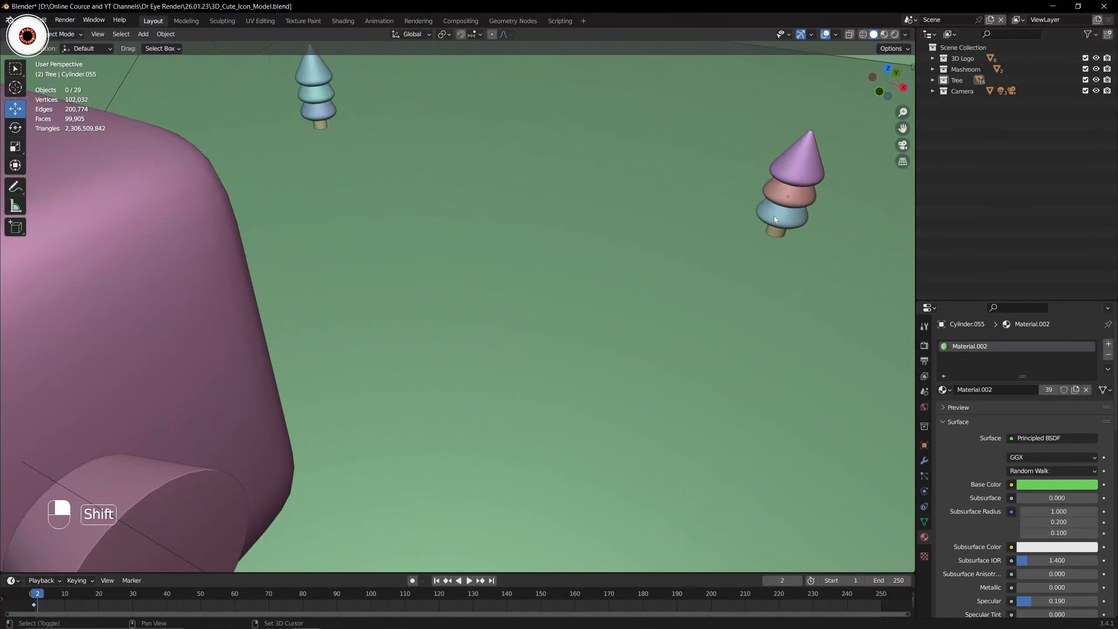
click(775, 232)
shift+click(779, 219)
shift+click(777, 186)
shift+click(784, 161)
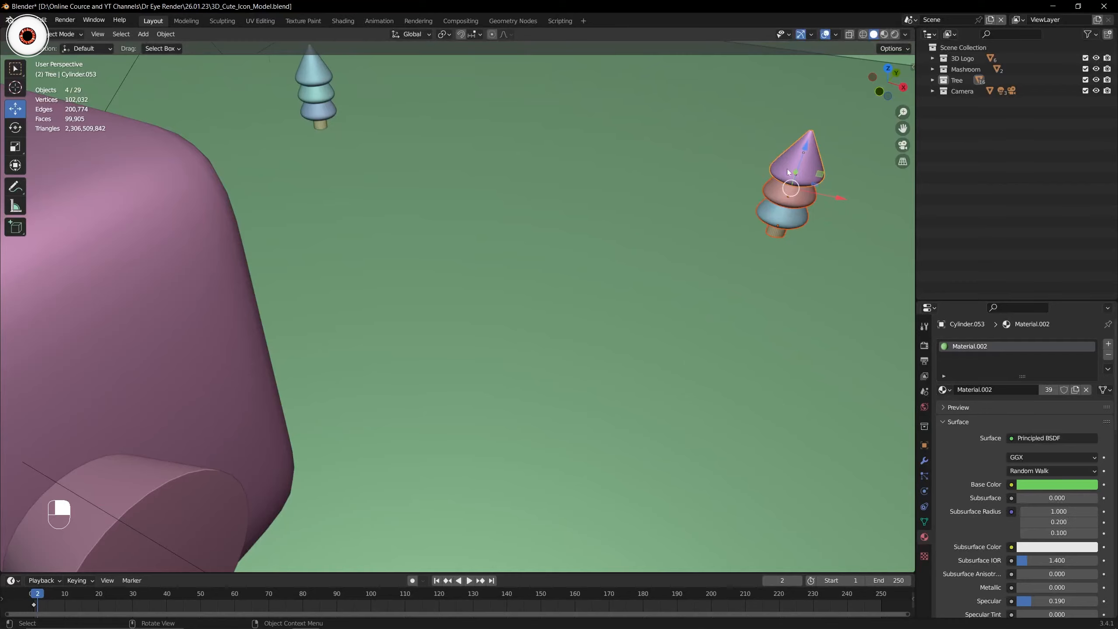
key(KP_7)
key(shift+d)
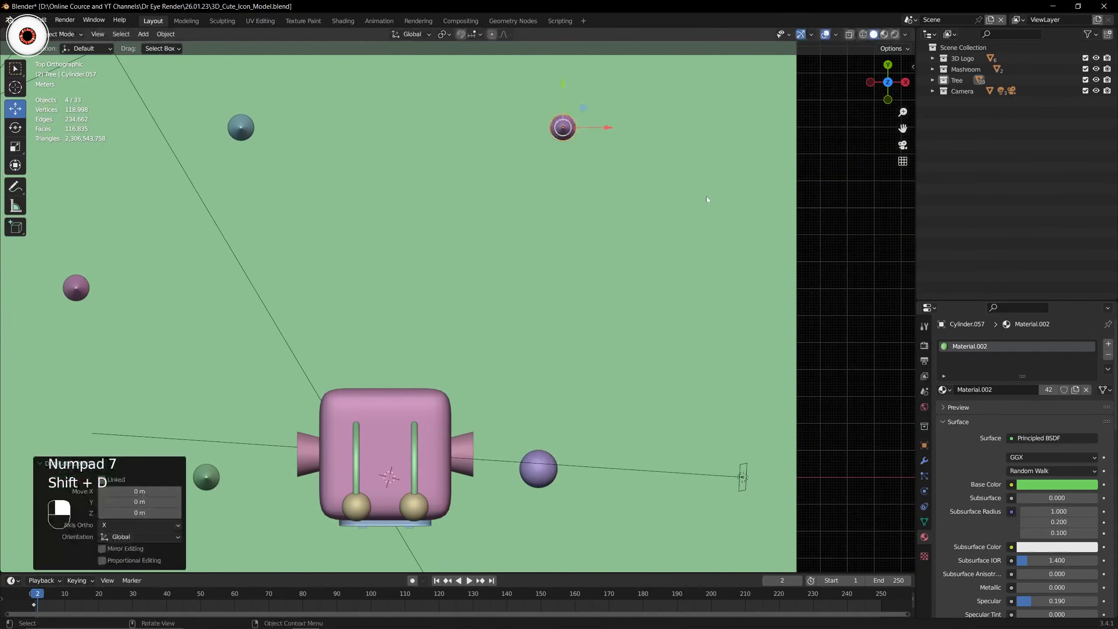
drag(563, 83, 562, 242)
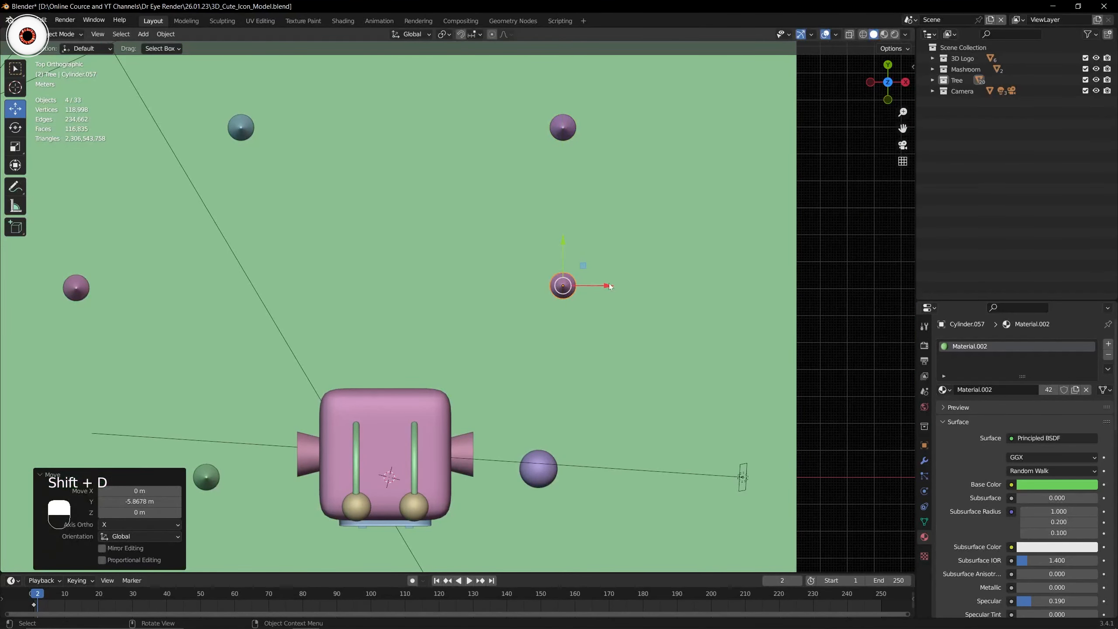
drag(607, 285, 556, 291)
Duplicate the mushroom cap and stem in top view and place the copy across the robot, just in front of the original tree.
drag(885, 86, 890, 97)
shift+middle_drag(539, 398, 654, 313)
scroll(660, 316, up, 3)
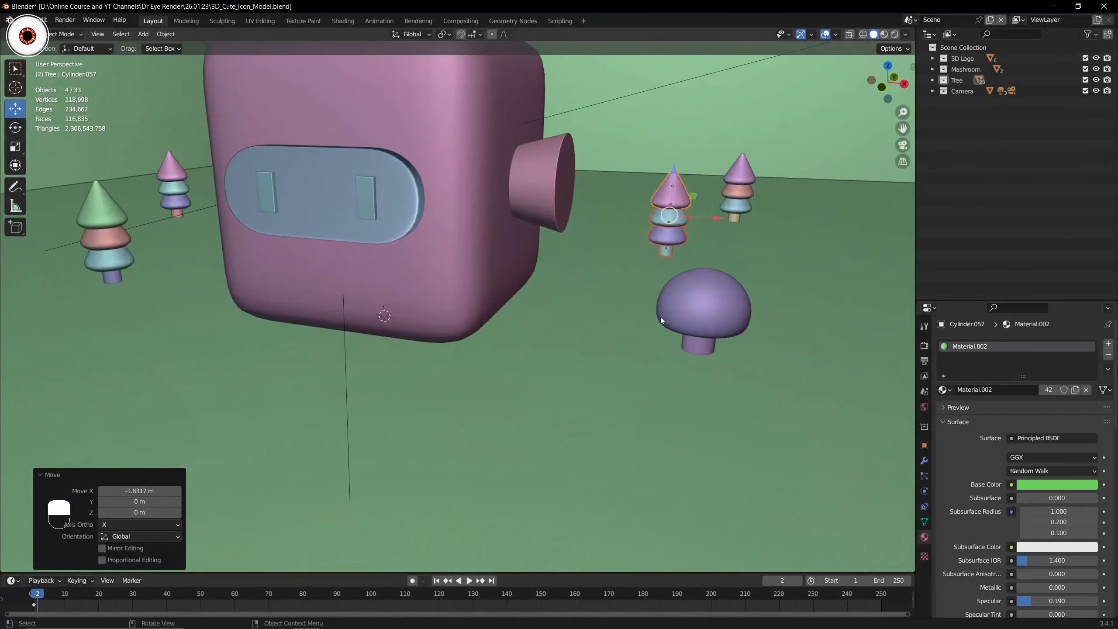
click(692, 342)
shift+click(701, 303)
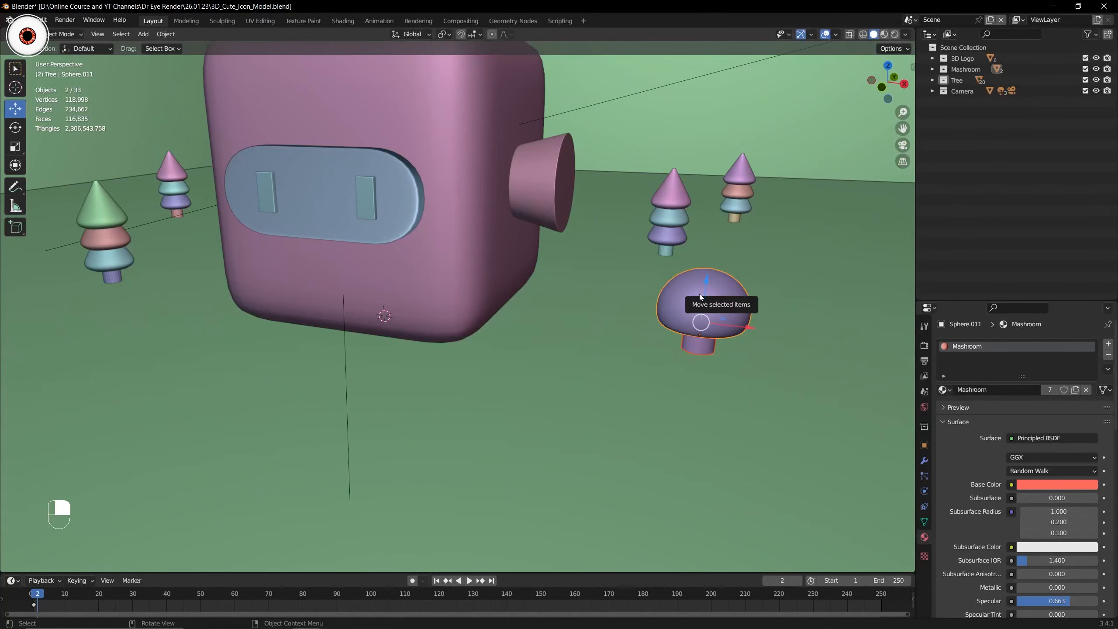
key(KP_7)
scroll(697, 296, down, 7)
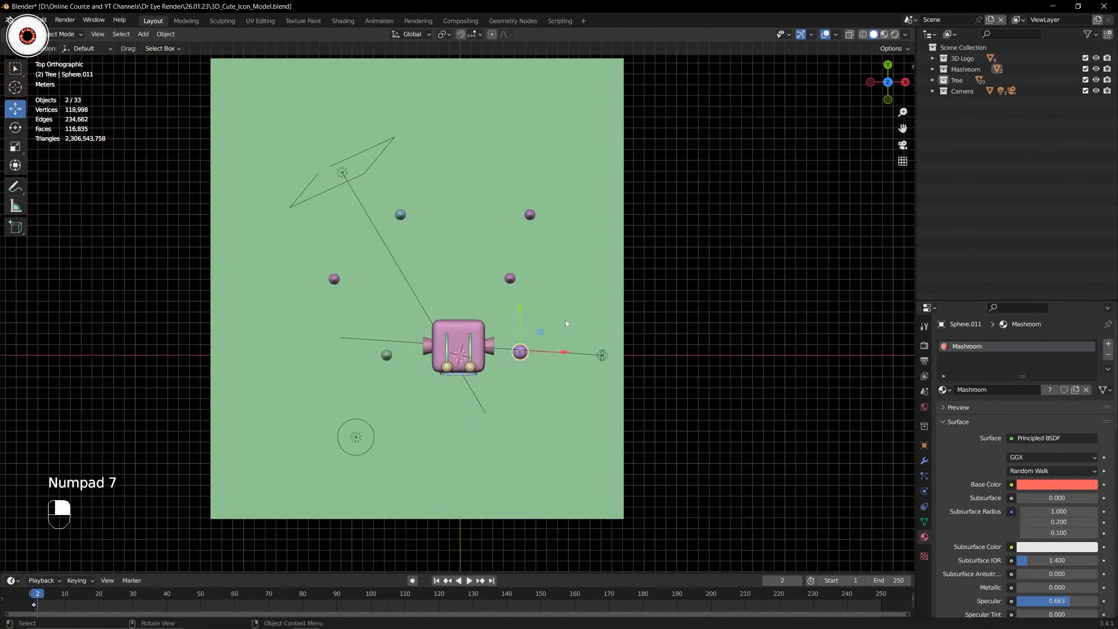
key(shift+d)
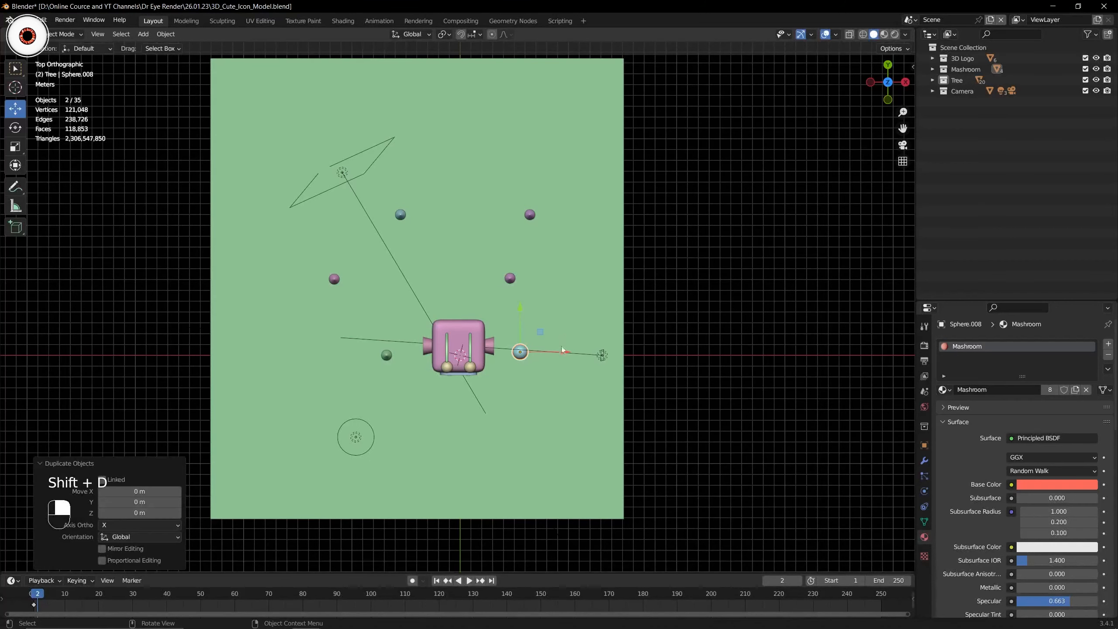
drag(550, 354, 414, 354)
drag(384, 308, 384, 213)
Duplicate the mushroom copy, move it 10.85 m along Y, shift it slightly along negative X and adjust it -3.4284 m along Y.
key(shift+d)
click(384, 331)
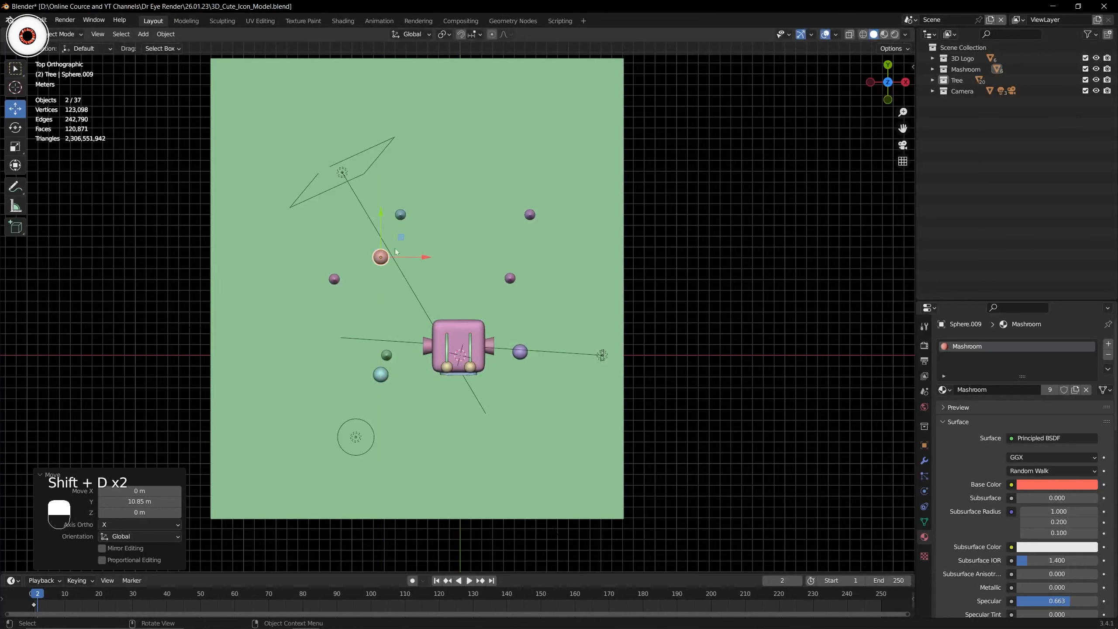
drag(427, 257, 414, 257)
click(373, 256)
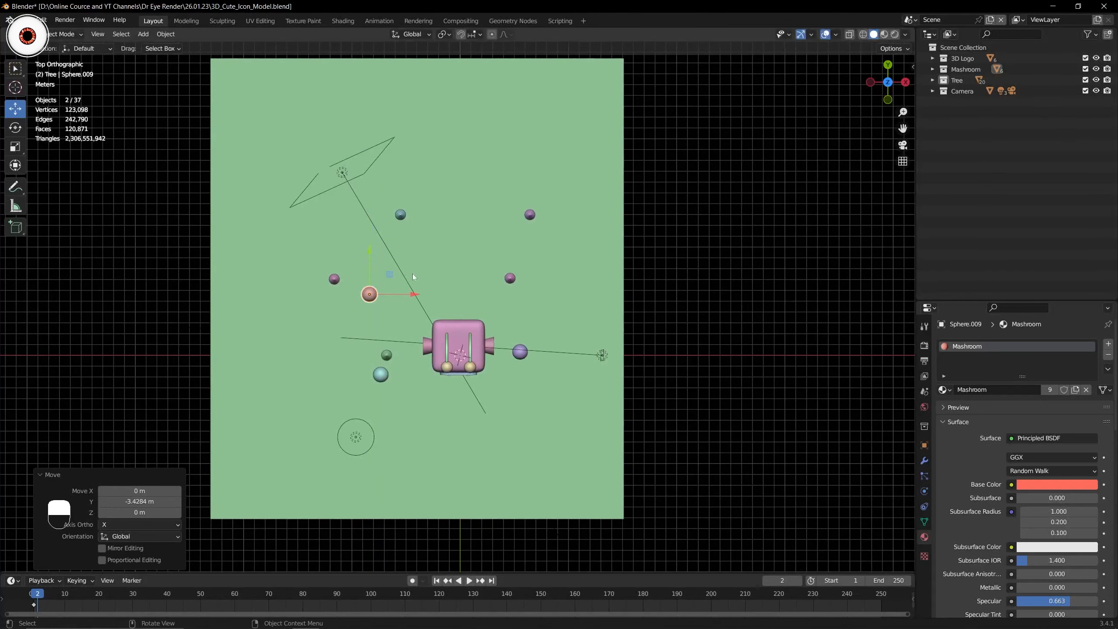
Make two more mushroom copies, one behind the robot and one farther along X, shifting the last one -2.6621 m along Y.
key(shift+d)
click(501, 294)
drag(463, 261, 464, 197)
key(shift+d)
right_click(472, 227)
drag(497, 232, 594, 232)
drag(561, 185, 566, 214)
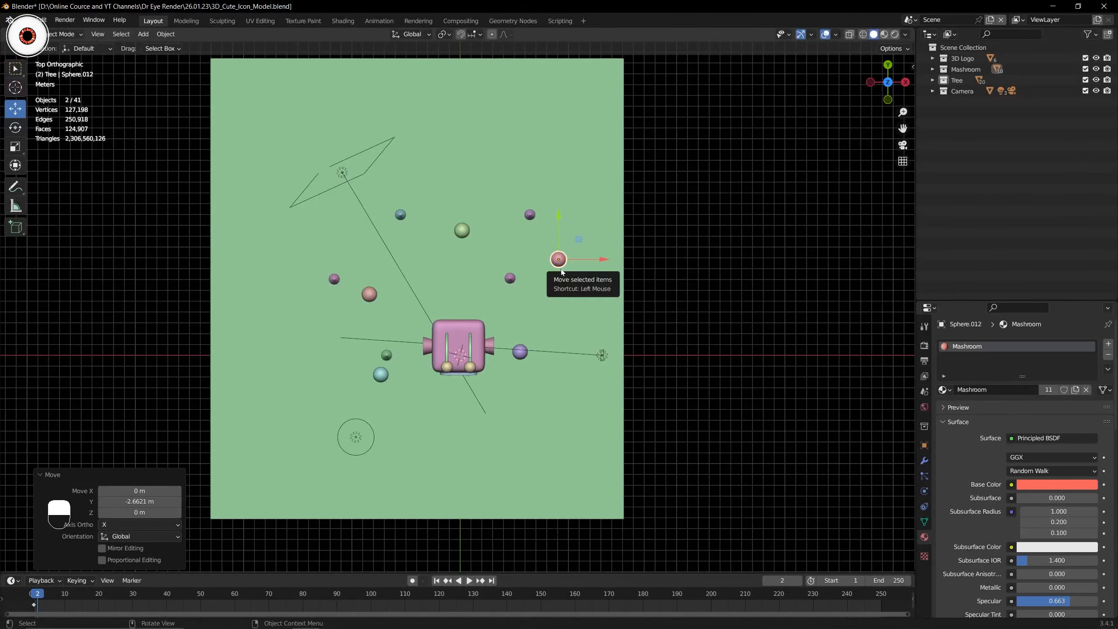
Check the scene through the camera in rendered shading, deselect everything and save the file.
key(KP_0)
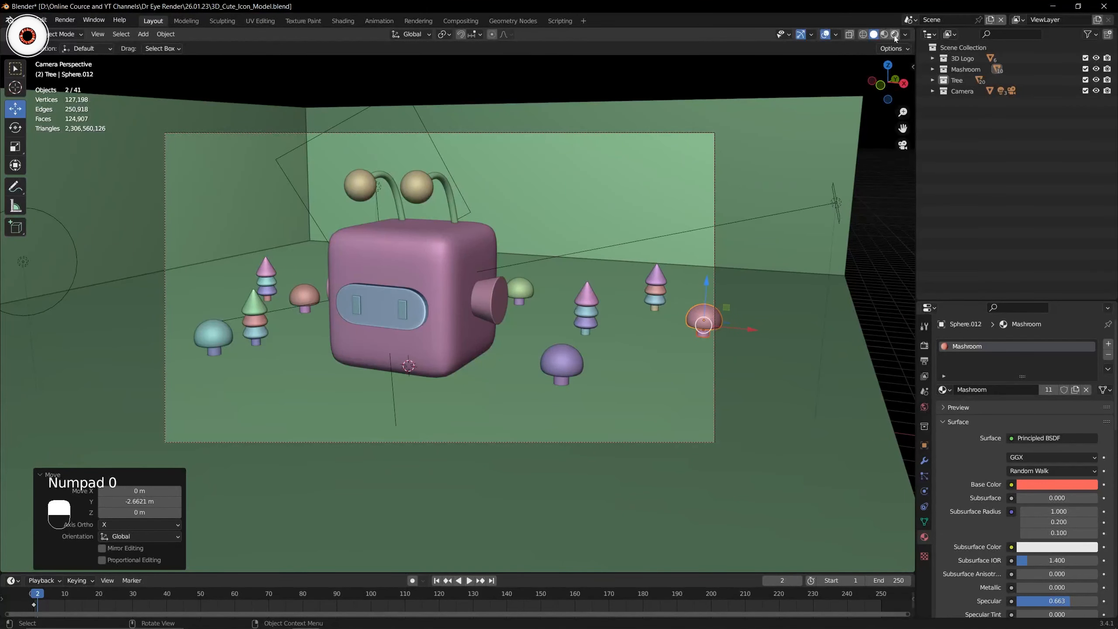
click(895, 35)
key(alt+a)
key(ctrl+s)
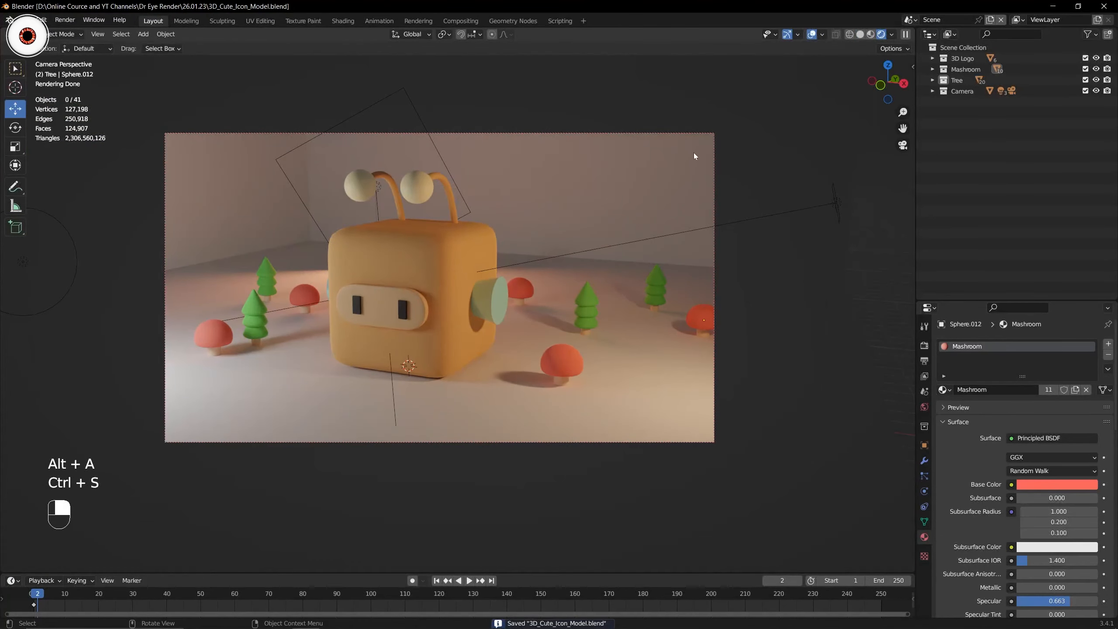
Return to solid shading and try to select all parts of the original tree beside the robot.
click(861, 37)
key(KP_7)
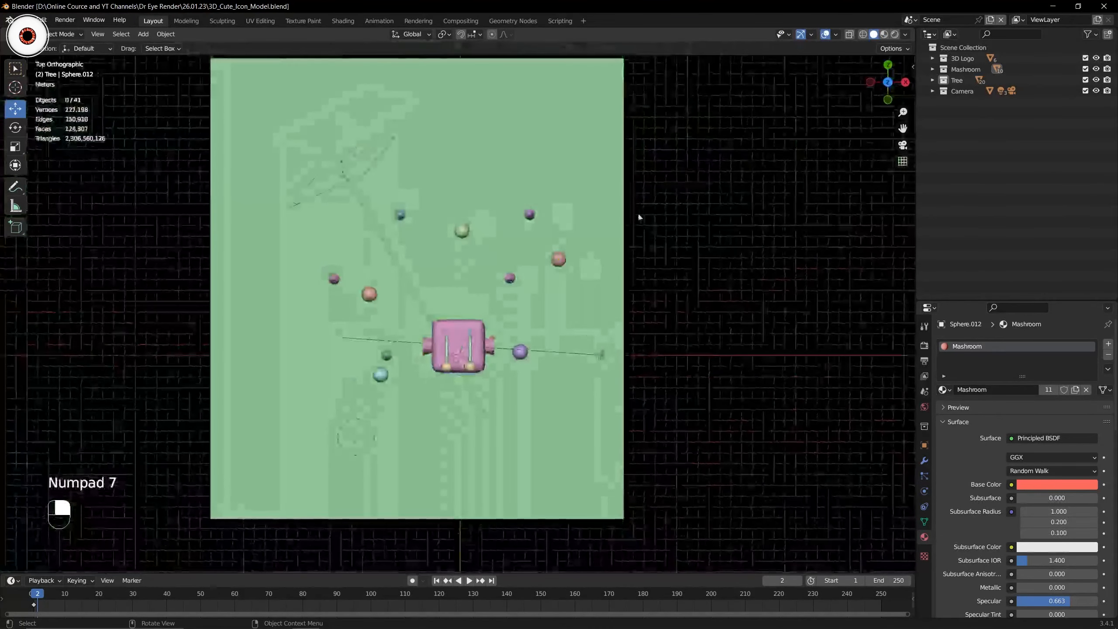
shift+middle_drag(484, 248, 477, 200)
scroll(370, 265, up, 6)
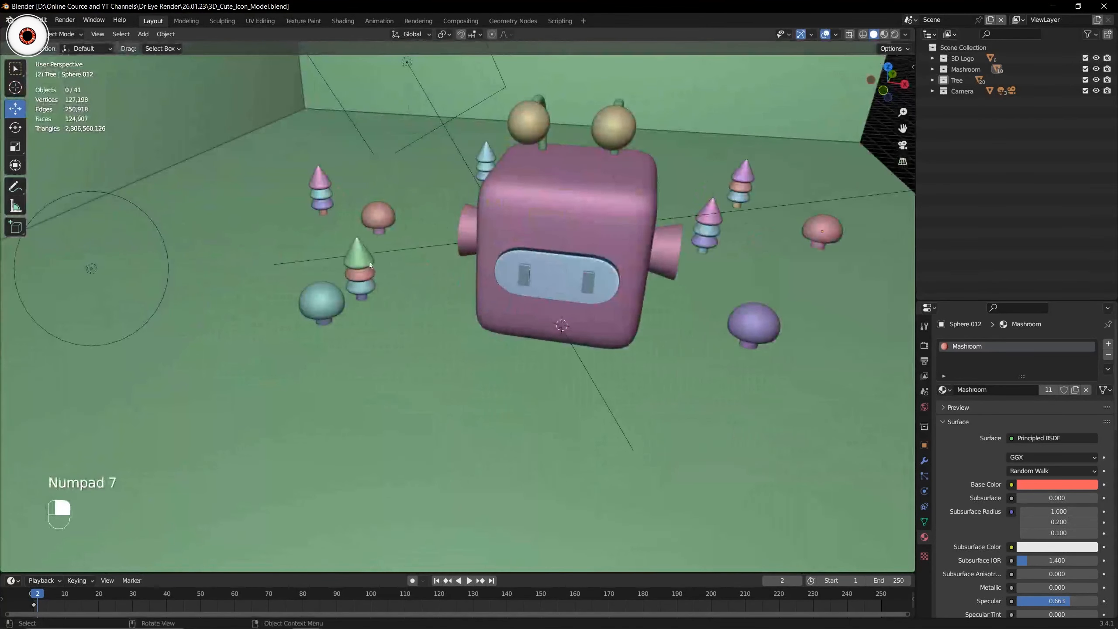
click(362, 261)
shift+click(363, 277)
shift+click(363, 289)
shift+click(363, 290)
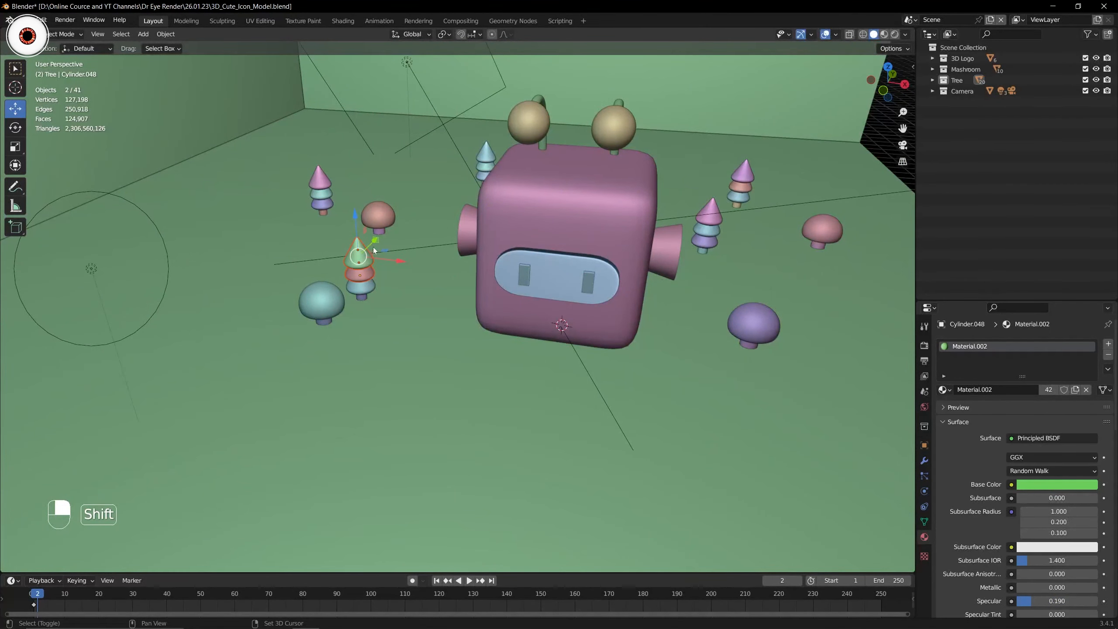
Undo the mushroom copies and the tree duplications back to the first tree copy beside the original tree.
key(ctrl+z)
key(ctrl+z)
key(ctrl+z)
key(ctrl+z)
key(ctrl+z)
key(ctrl+z)
key(ctrl+z)
key(ctrl+z)
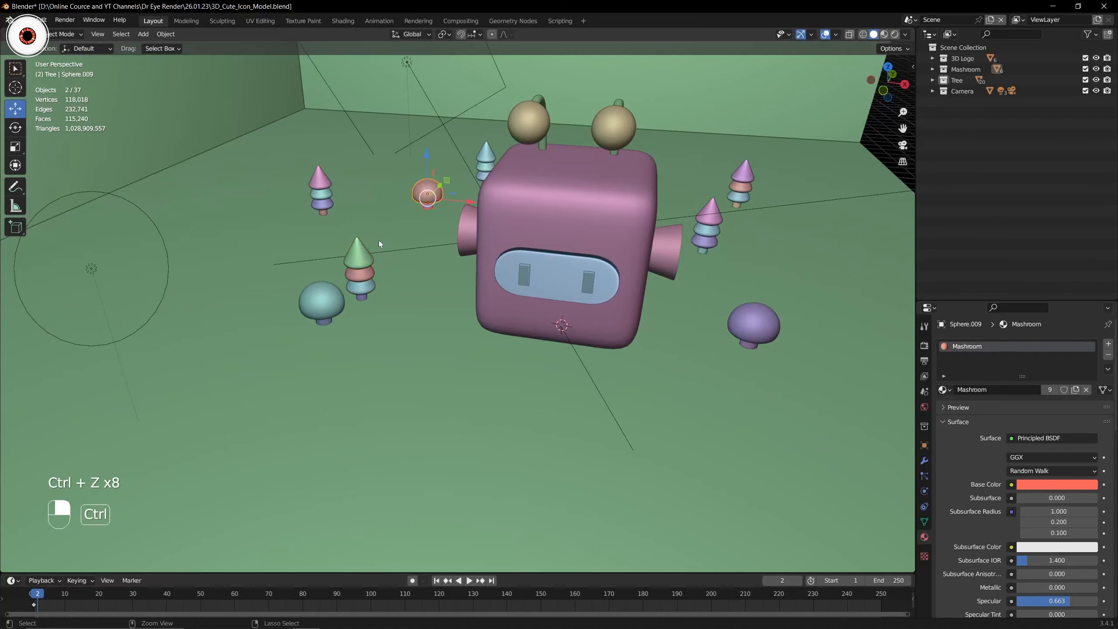
key(ctrl+z)
key(ctrl+z)
key(ctrl+z)
key(ctrl+z)
key(ctrl+z)
key(ctrl+z)
key(ctrl+z)
key(ctrl+z)
key(ctrl+z)
key(ctrl+z)
key(ctrl+z)
key(ctrl+z)
key(ctrl+z)
key(ctrl+z)
key(ctrl+z)
key(ctrl+z)
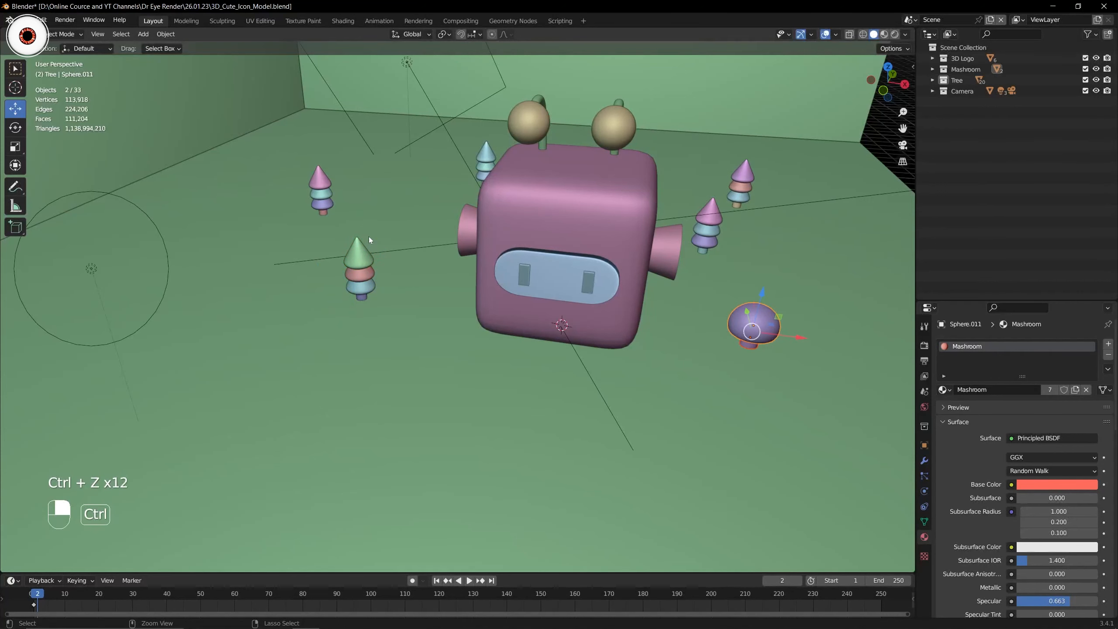
Move the remaining tree copy slightly and delete it, leaving the original tree in place.
key(g)
click(412, 232)
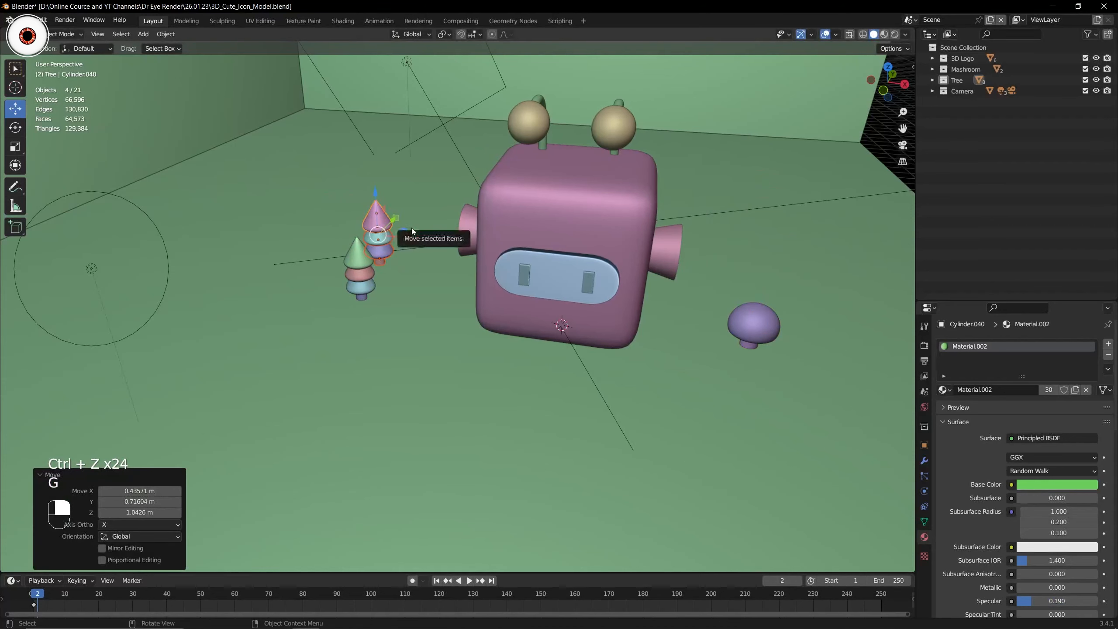
key(x)
click(412, 228)
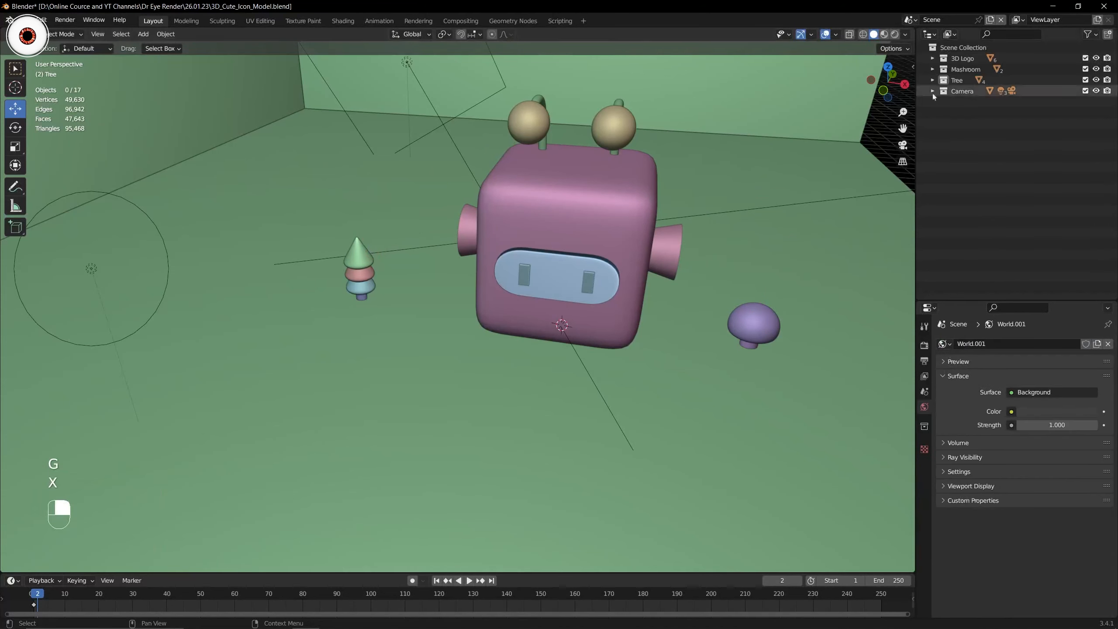
Duplicate all objects of the Tree collection in top view and move the copy back along Y and -3.6973 m along X.
right_click(968, 83)
click(912, 127)
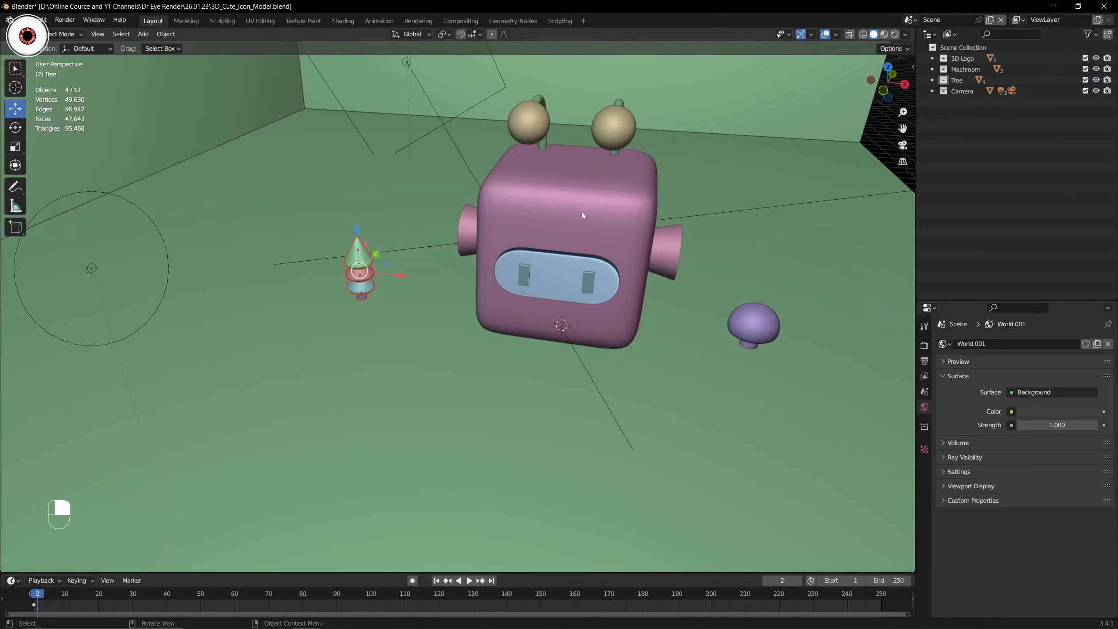
key(KP_7)
scroll(574, 206, down, 3)
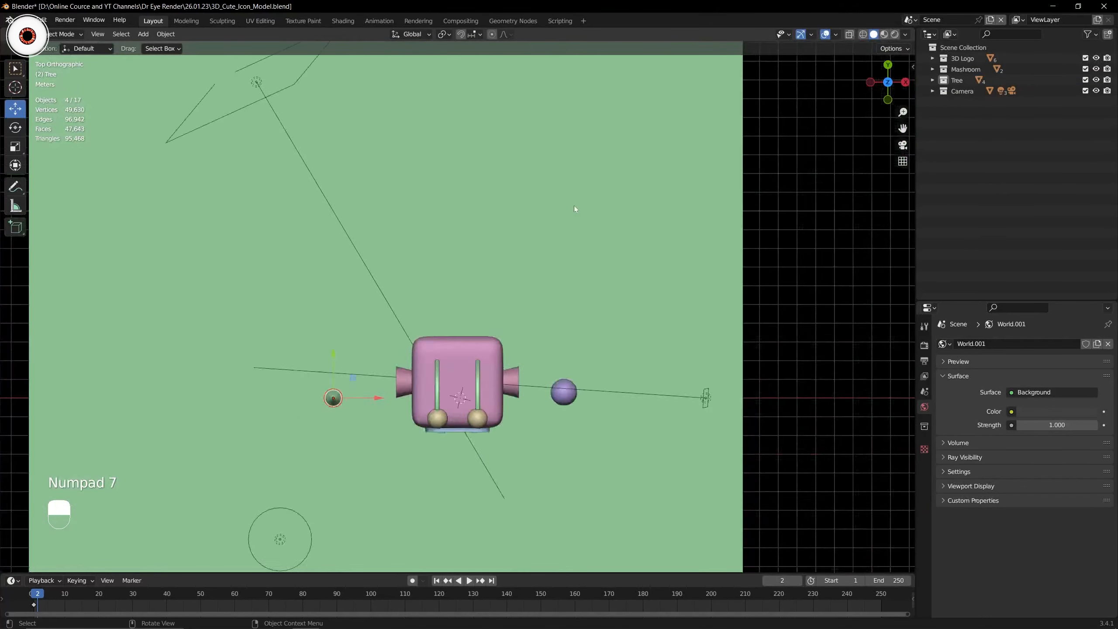
key(shift+d)
drag(354, 343, 353, 189)
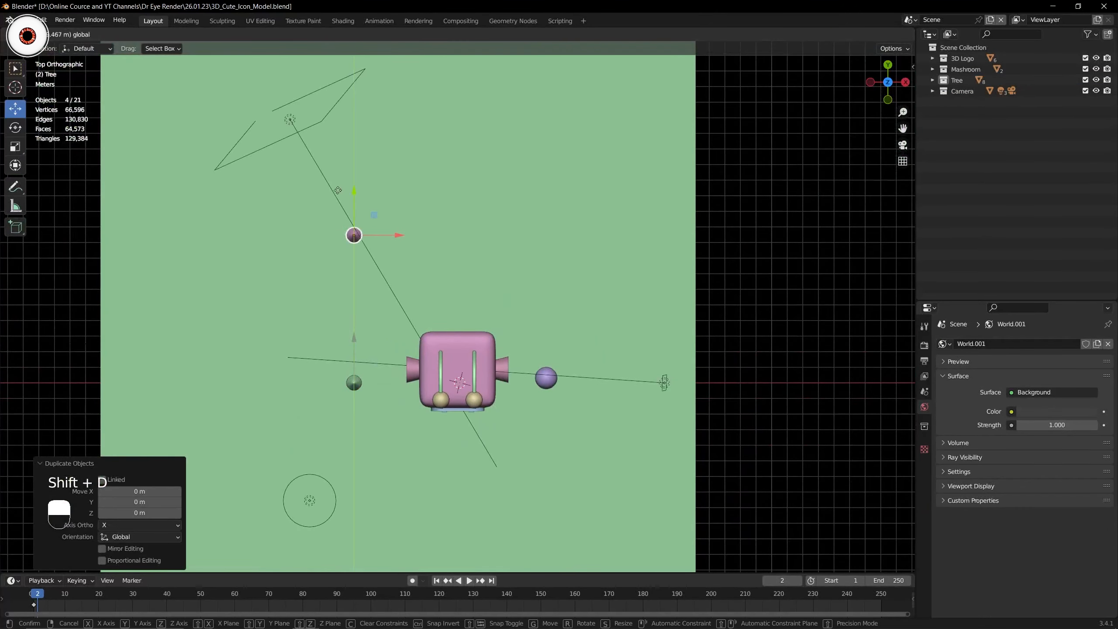
drag(396, 227, 339, 228)
shift+middle_drag(329, 190, 347, 280)
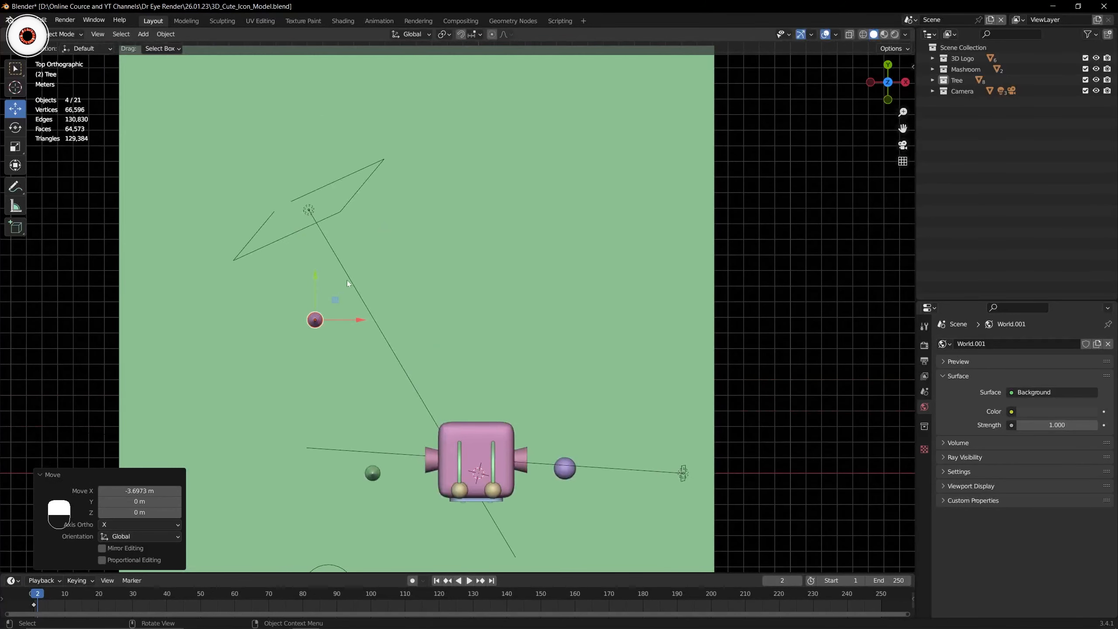
Shift the tree copy farther along negative X and 3.5013 m along Y, next to the area light.
key(ctrl+z)
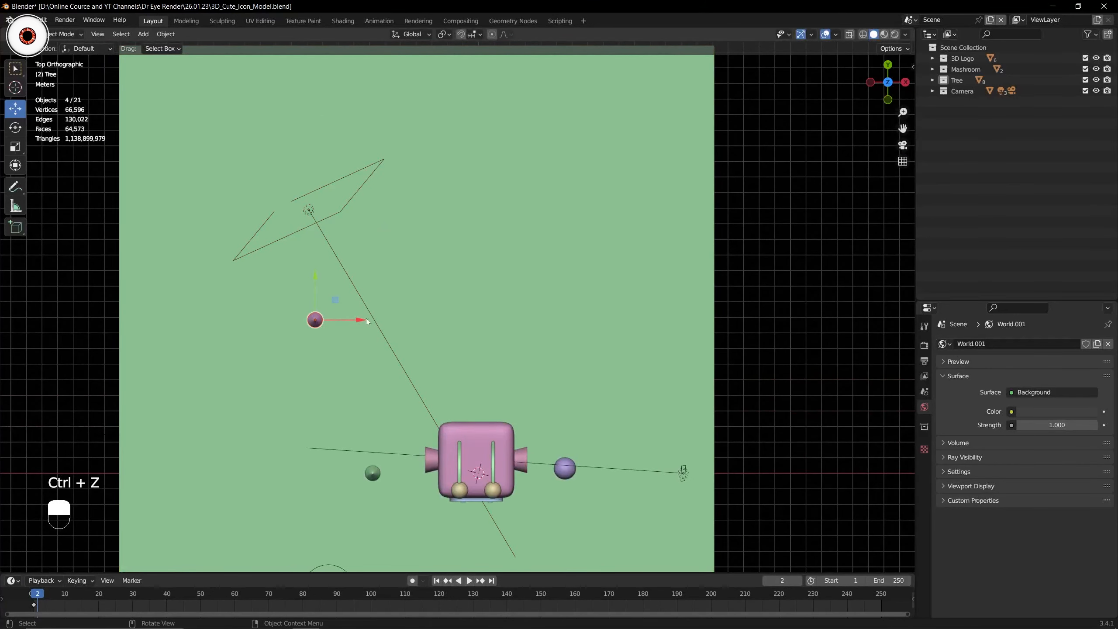
drag(359, 320, 285, 318)
drag(249, 282, 249, 227)
scroll(721, 131, down, 1)
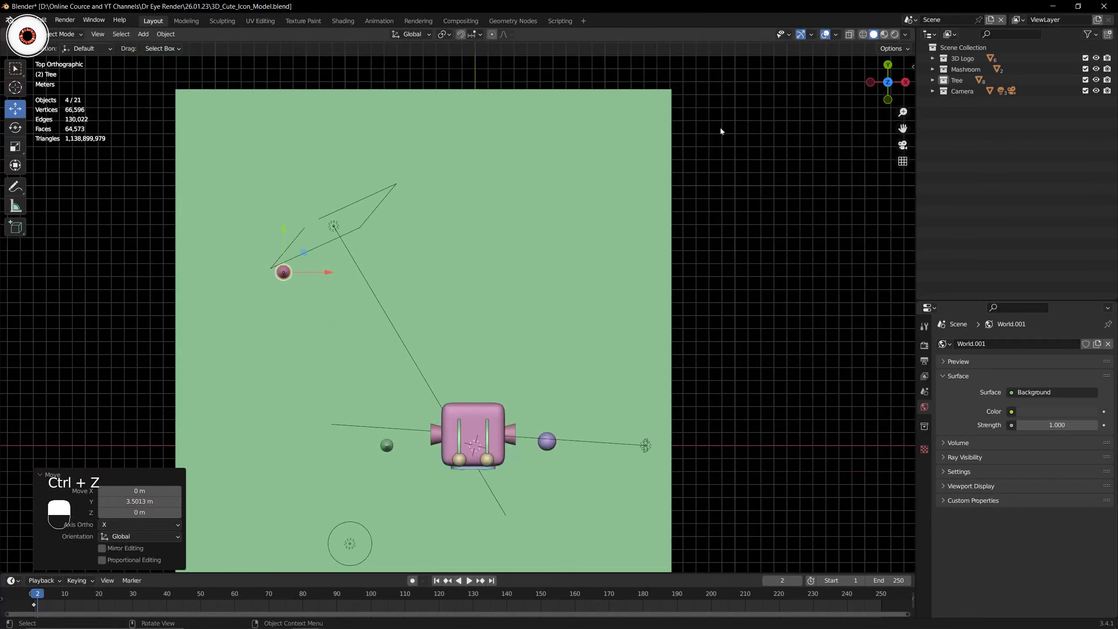
Duplicate the tree copy, move it along X behind the robot and 8.3022 m along Y, and check it through the camera.
drag(896, 131, 876, 141)
key(shift+d)
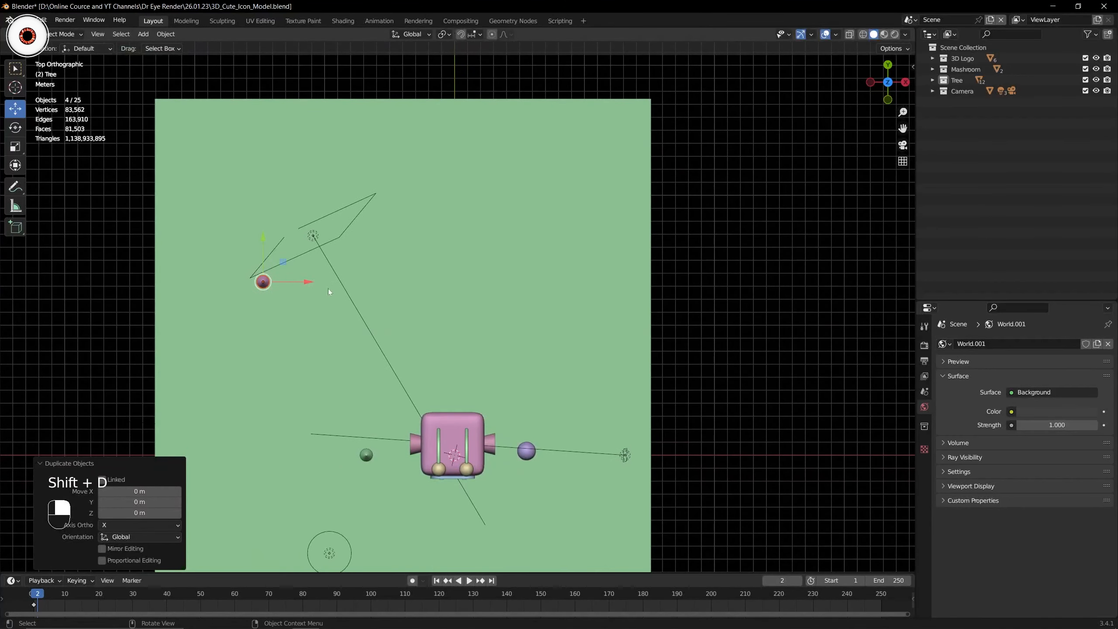
drag(367, 281, 519, 281)
drag(463, 241, 463, 132)
key(KP_0)
key(KP_0)
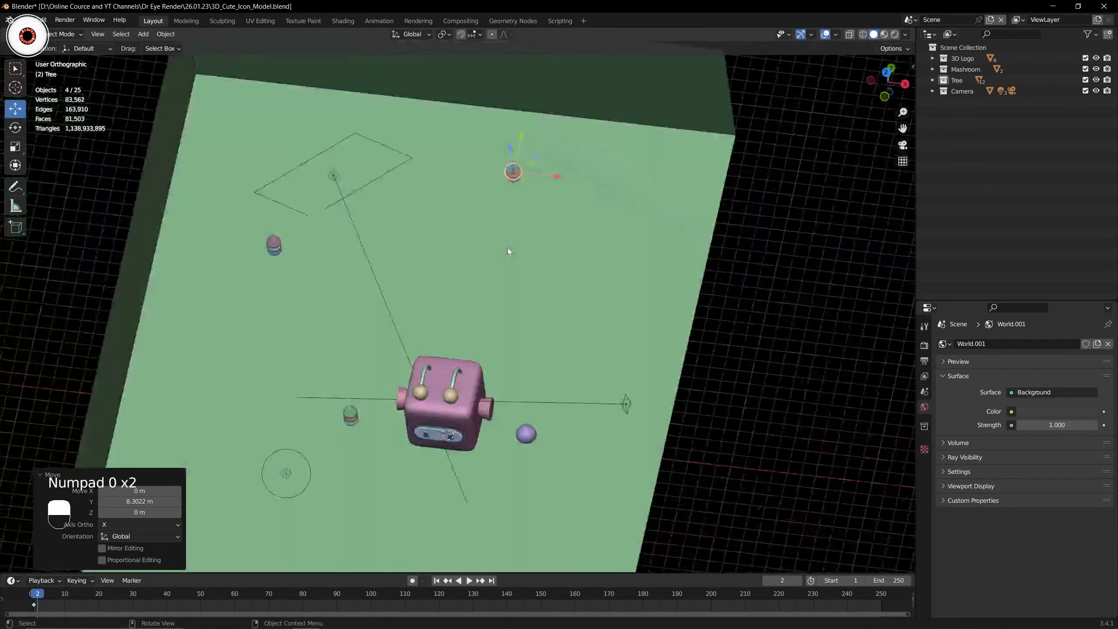
Duplicate the tree again, move the copy along X, -7.0249 m along Y and -1.4453 m along X, and check the camera view.
key(shift+d)
drag(507, 176, 607, 177)
drag(563, 131, 563, 221)
drag(609, 263, 588, 269)
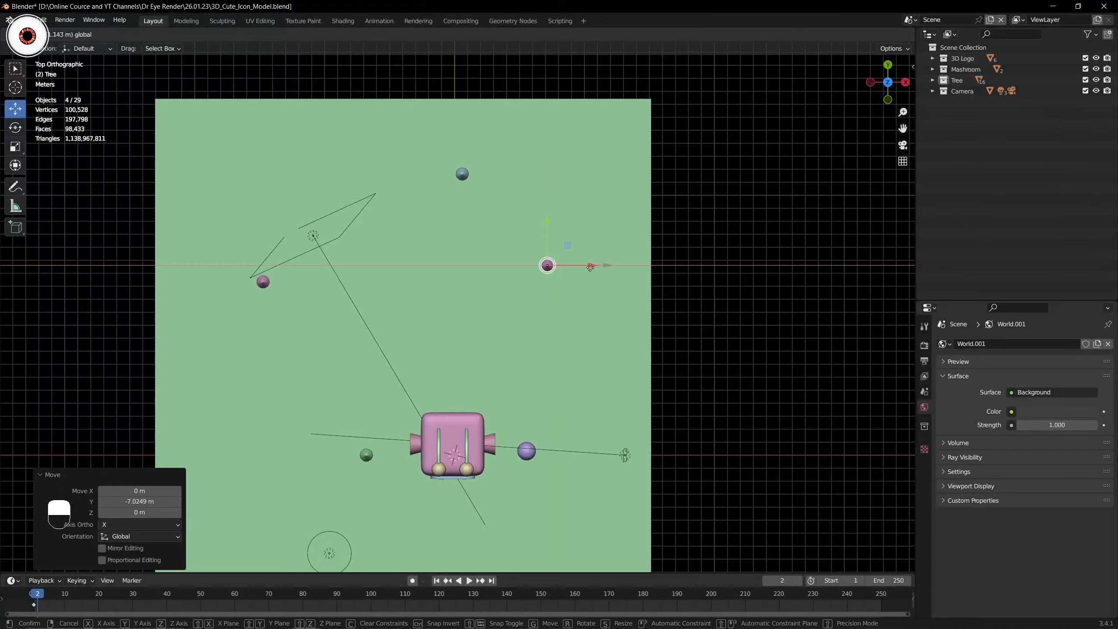
key(KP_0)
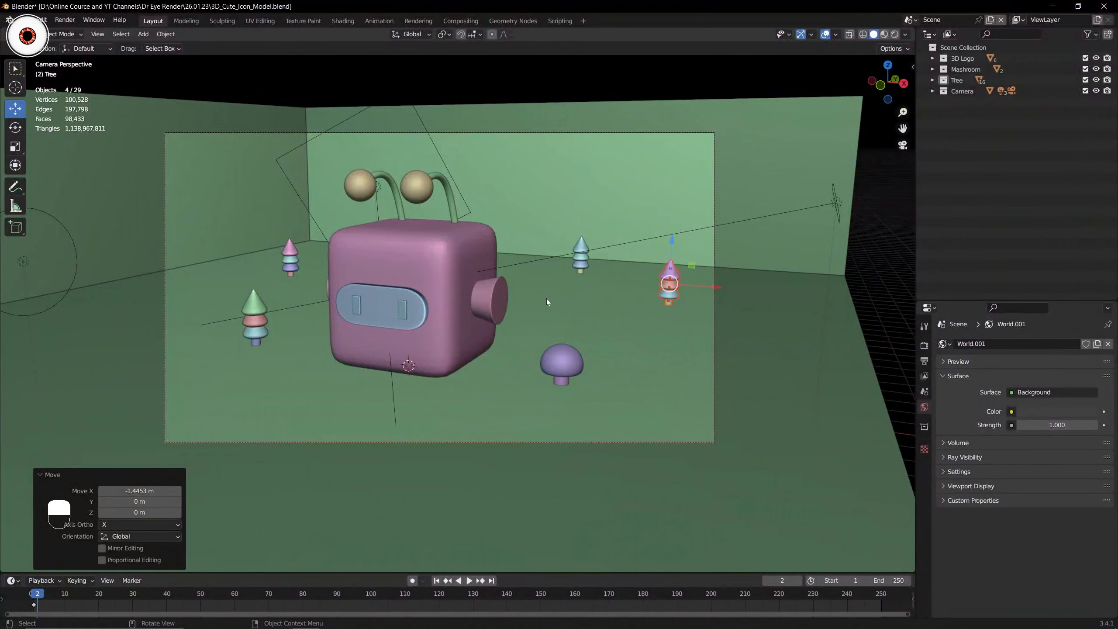
key(KP_0)
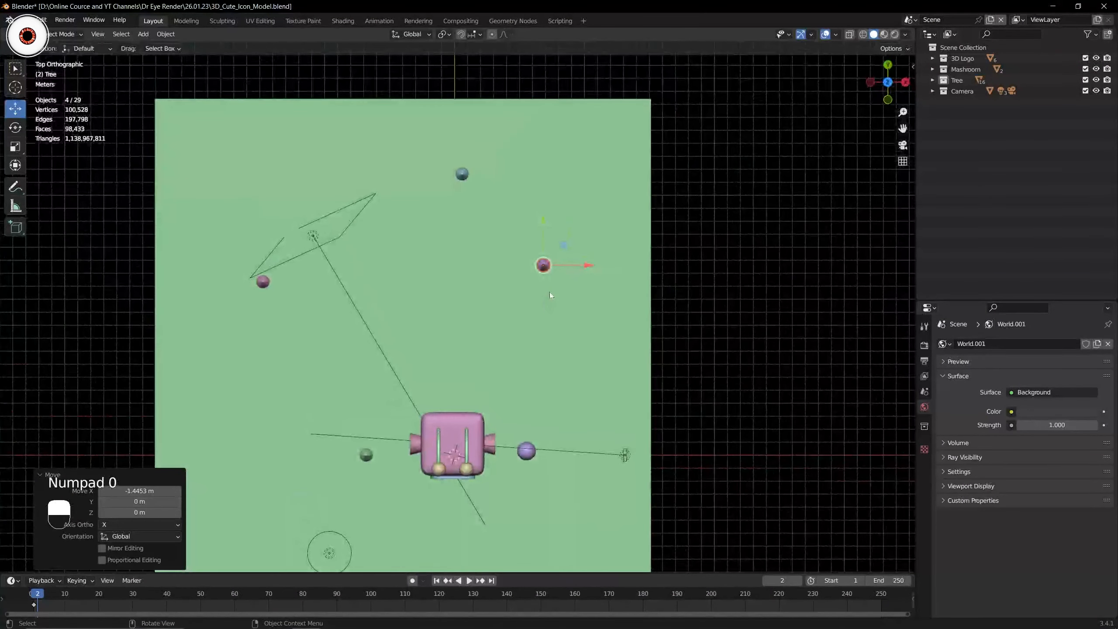
Duplicate the tree, bring the copy forward along Y, move it -22.991 m along X, and fine-tune its Y position in camera view.
key(shift+d)
drag(543, 218, 546, 319)
drag(586, 365, 288, 391)
key(KP_0)
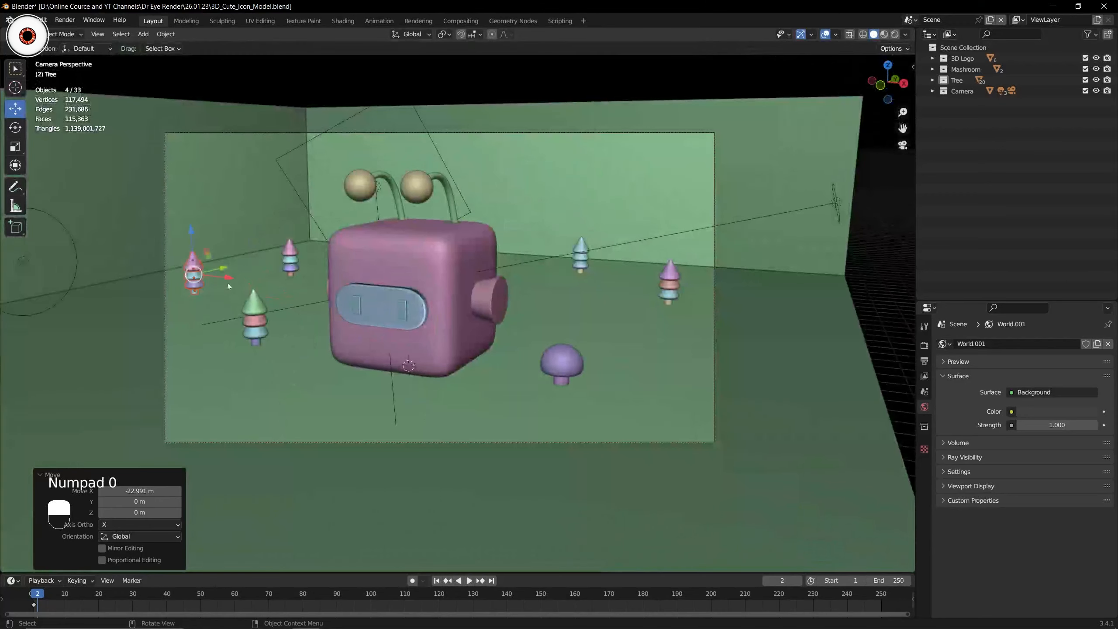
drag(224, 270, 193, 280)
key(alt+a)
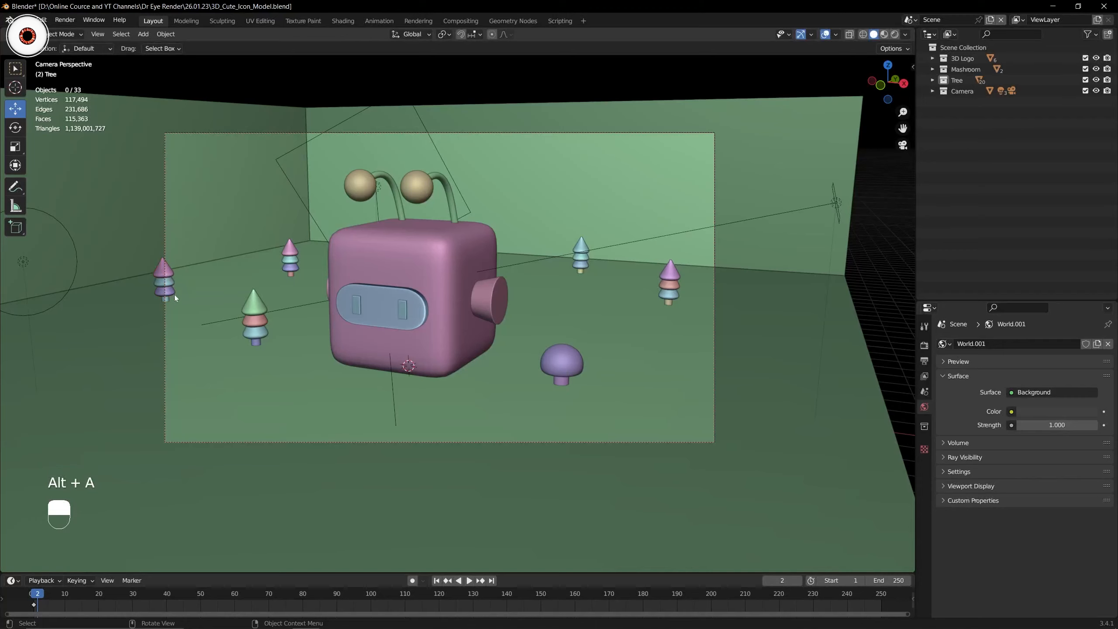
middle_drag(566, 348, 577, 315)
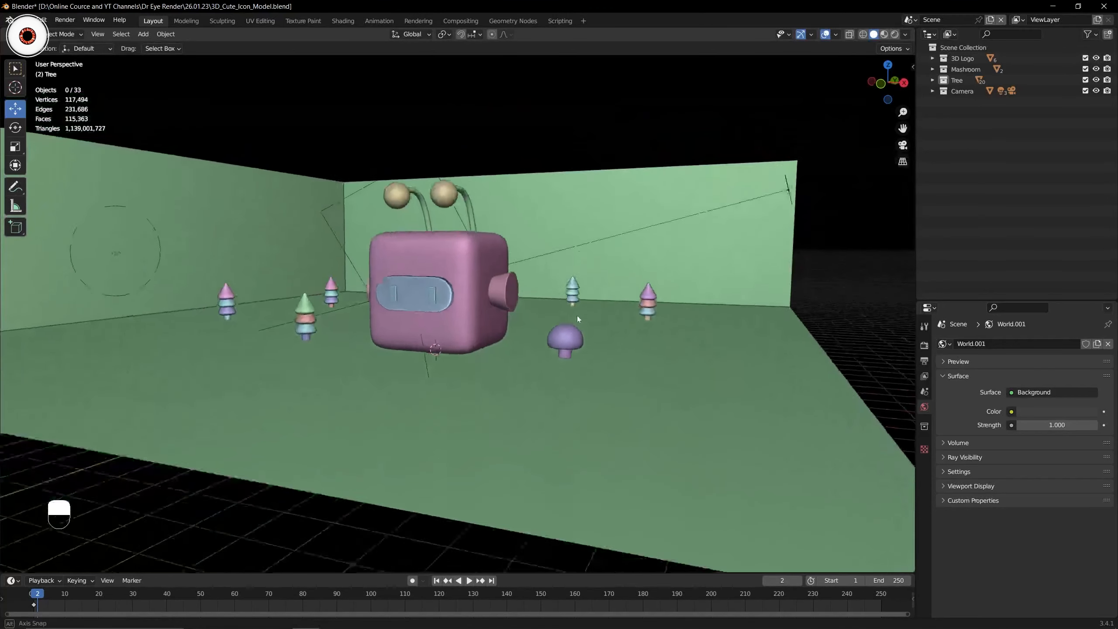
Duplicate the mushroom's cap and stem, move the copy -17.26 m along X, and check it through the camera.
scroll(610, 352, up, 5)
click(666, 391)
shift+click(666, 401)
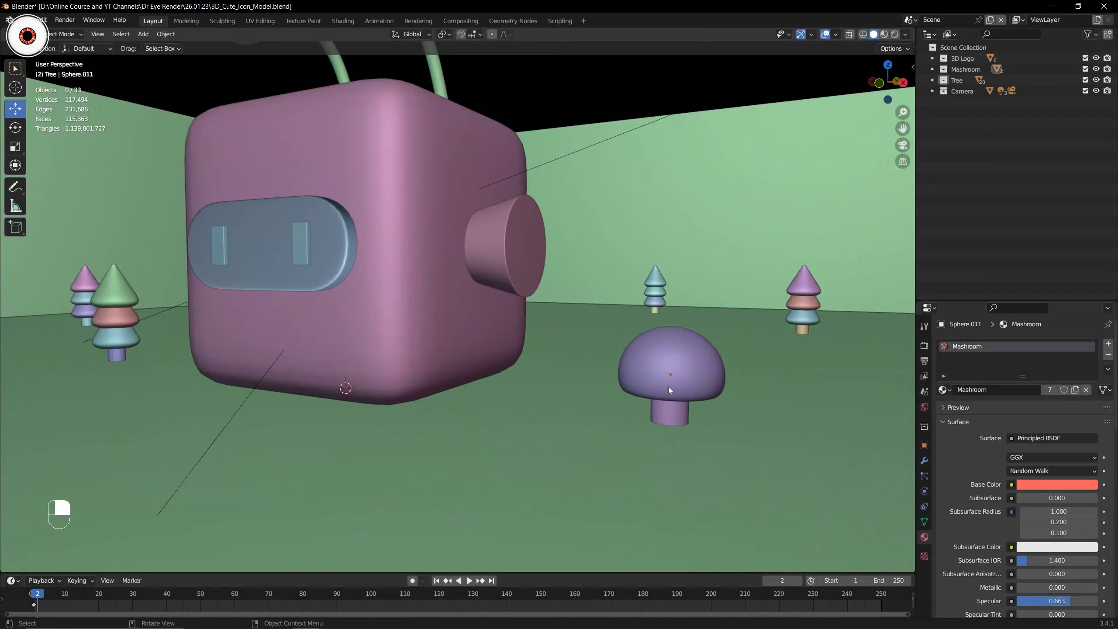
click(669, 386)
shift+click(669, 410)
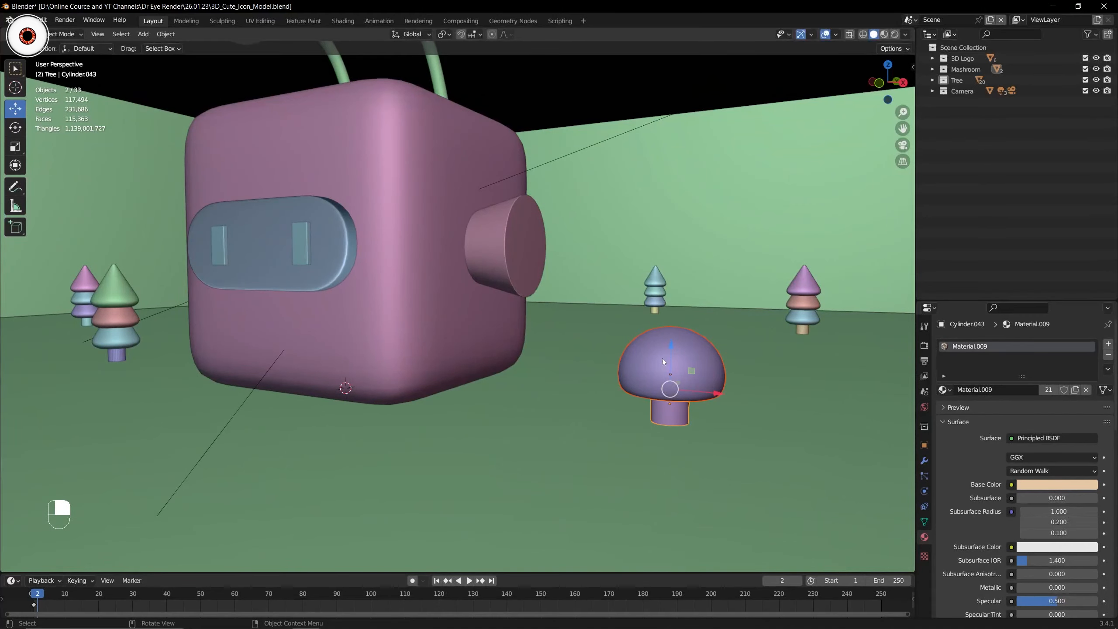
key(KP_7)
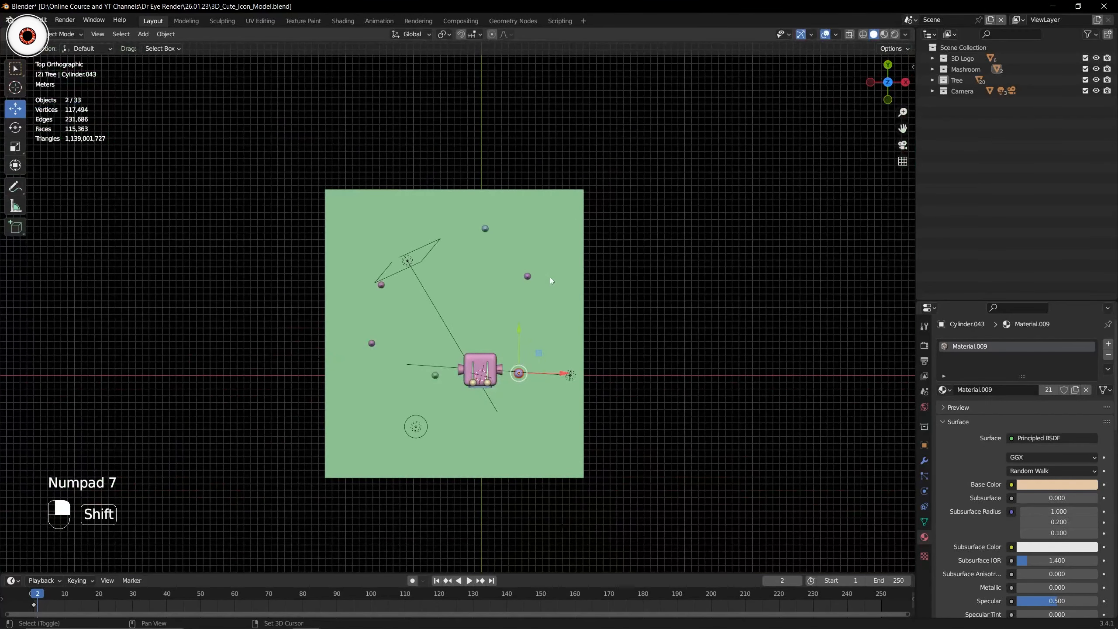
key(shift+d)
click(551, 281)
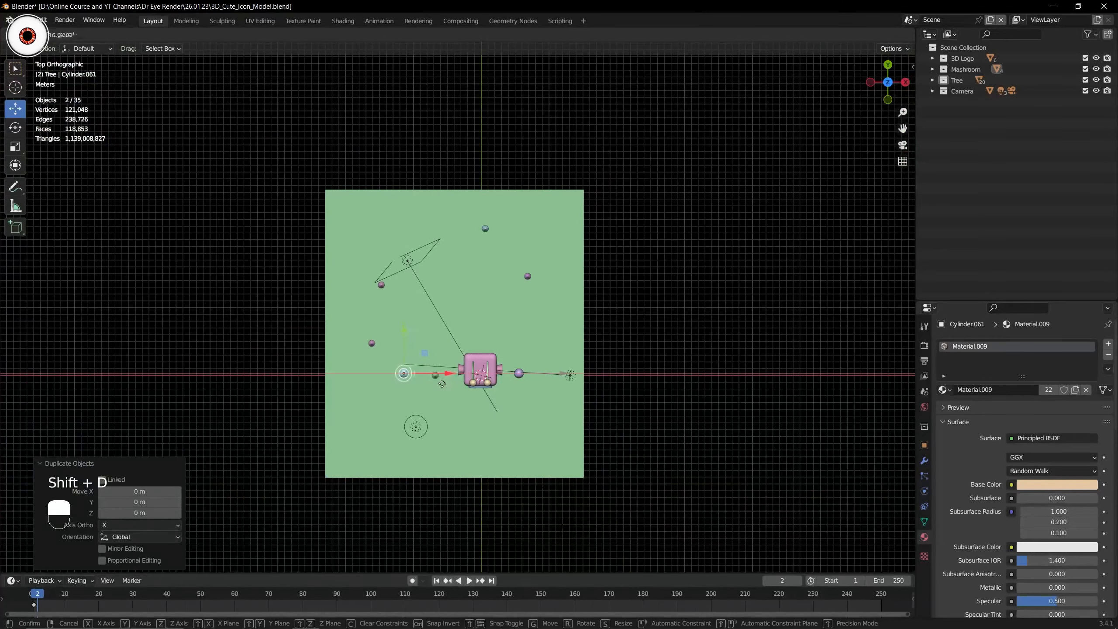
click(396, 374)
key(KP_0)
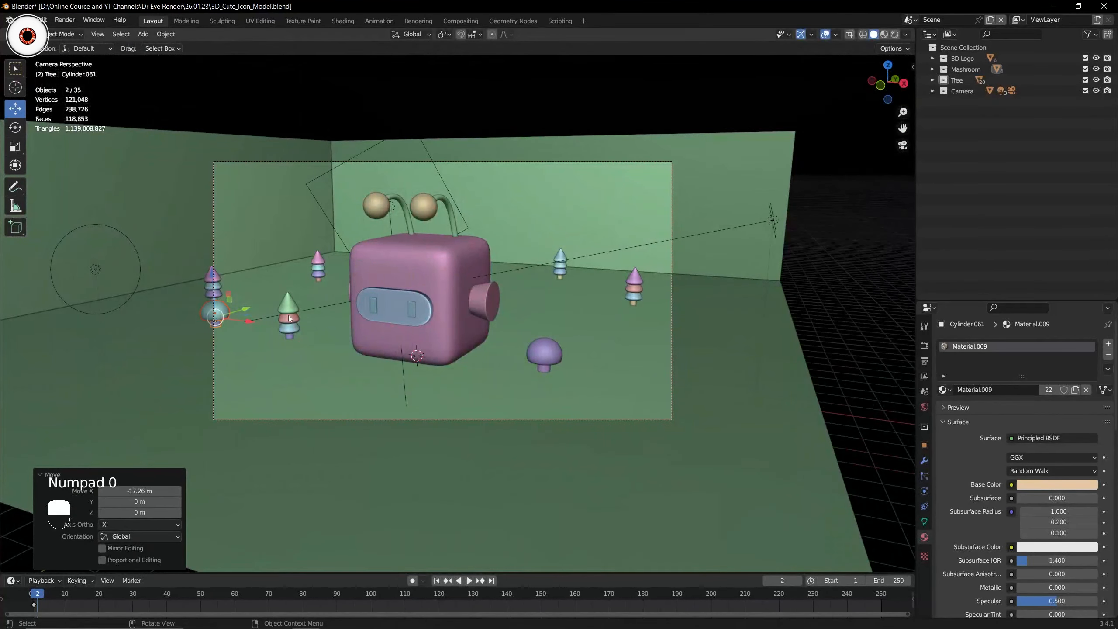
Duplicate the mushroom copy, shift it 8.759 m and 5.1643 m along Y, move it along negative X and 1.7389 m along Y, checking the camera view.
key(KP_0)
key(shift+d)
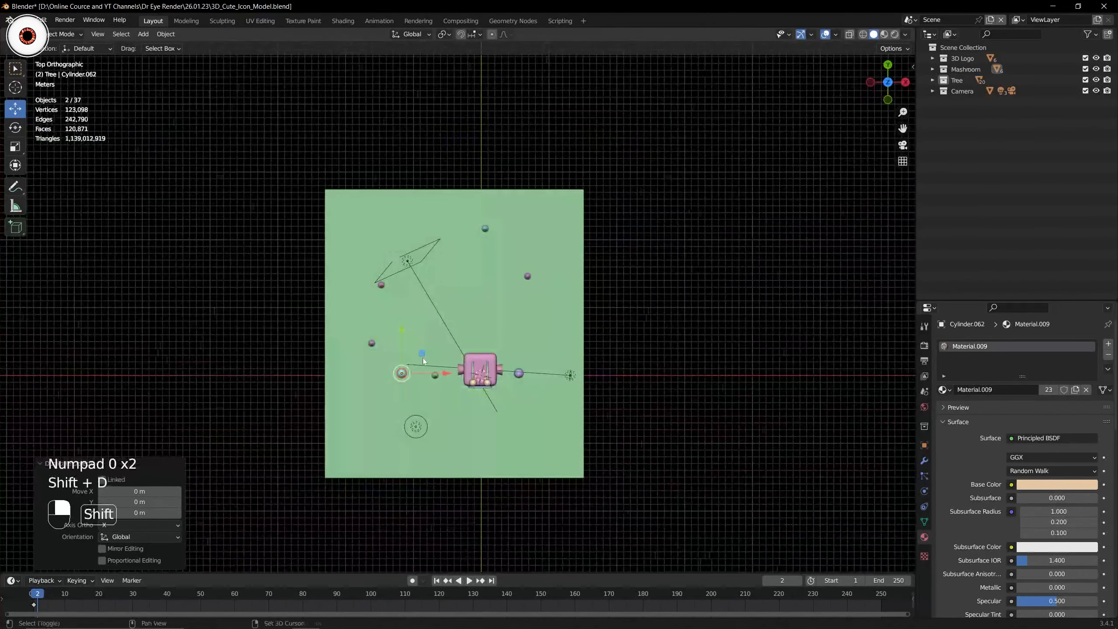
click(400, 319)
key(KP_0)
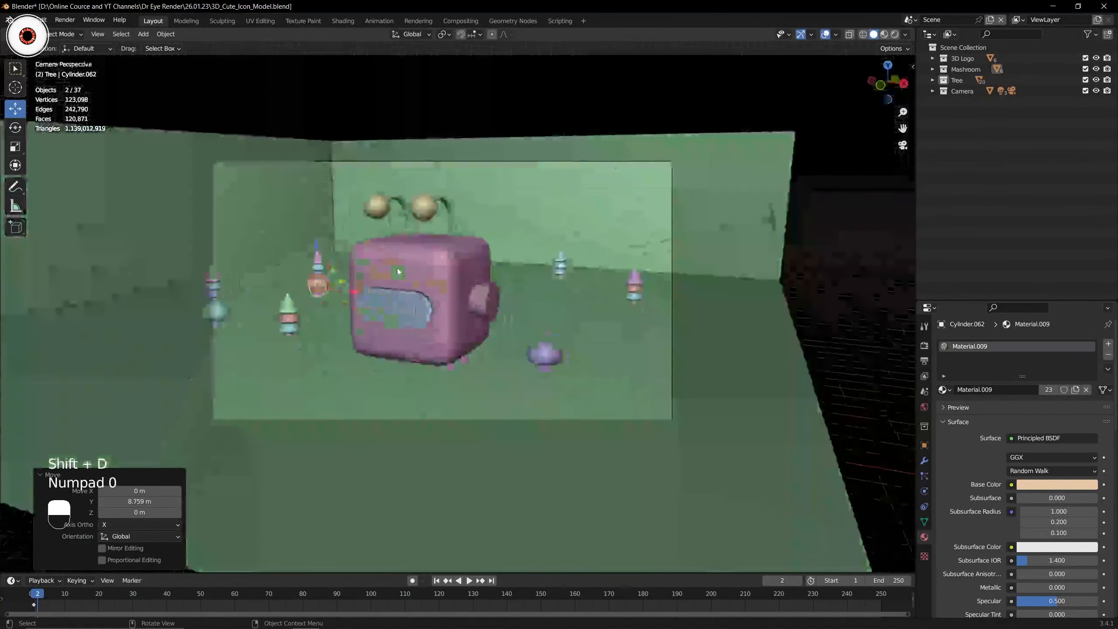
drag(344, 283, 296, 264)
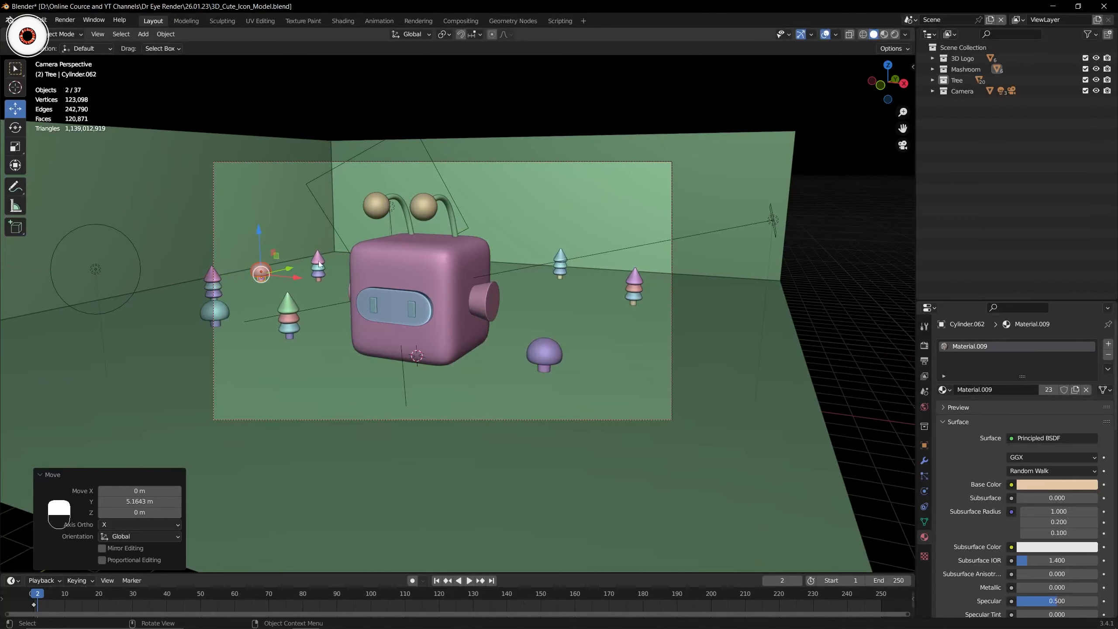
key(KP_7)
drag(398, 296, 372, 295)
key(KP_0)
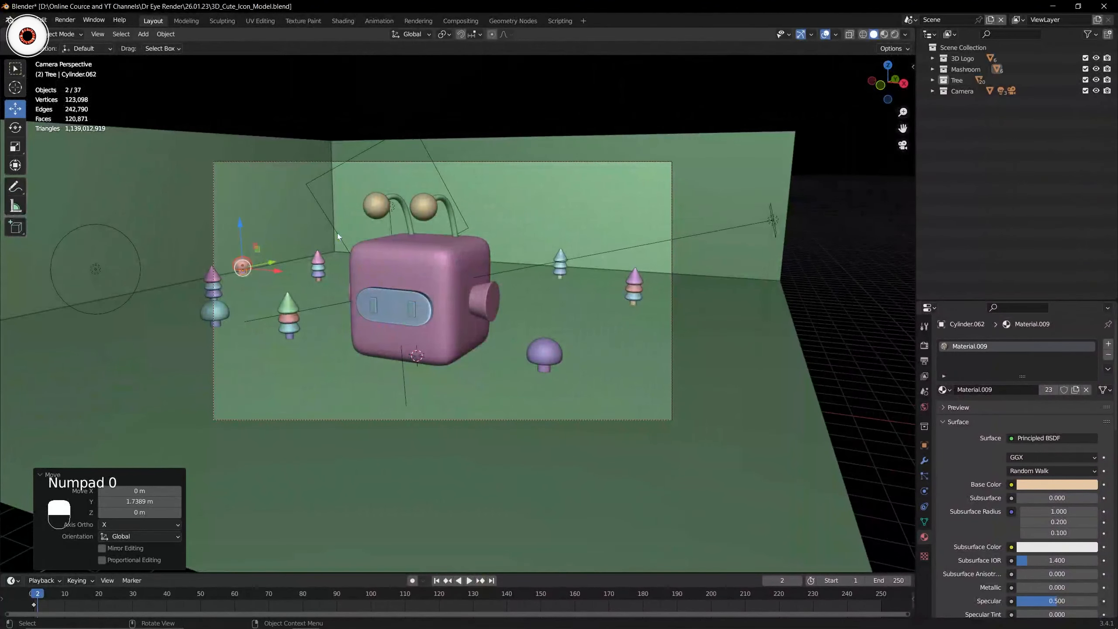
Duplicate the far mushroom, move the copy 20.03 m along X behind the robot, and check it through the camera.
key(KP_0)
key(shift+d)
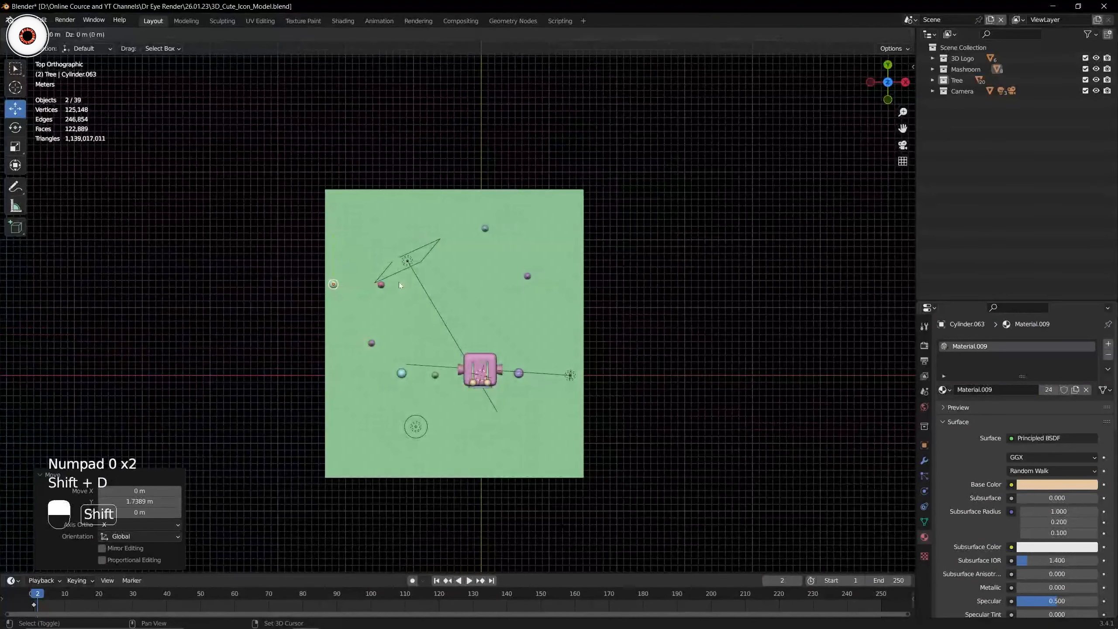
key(x)
click(509, 305)
key(KP_0)
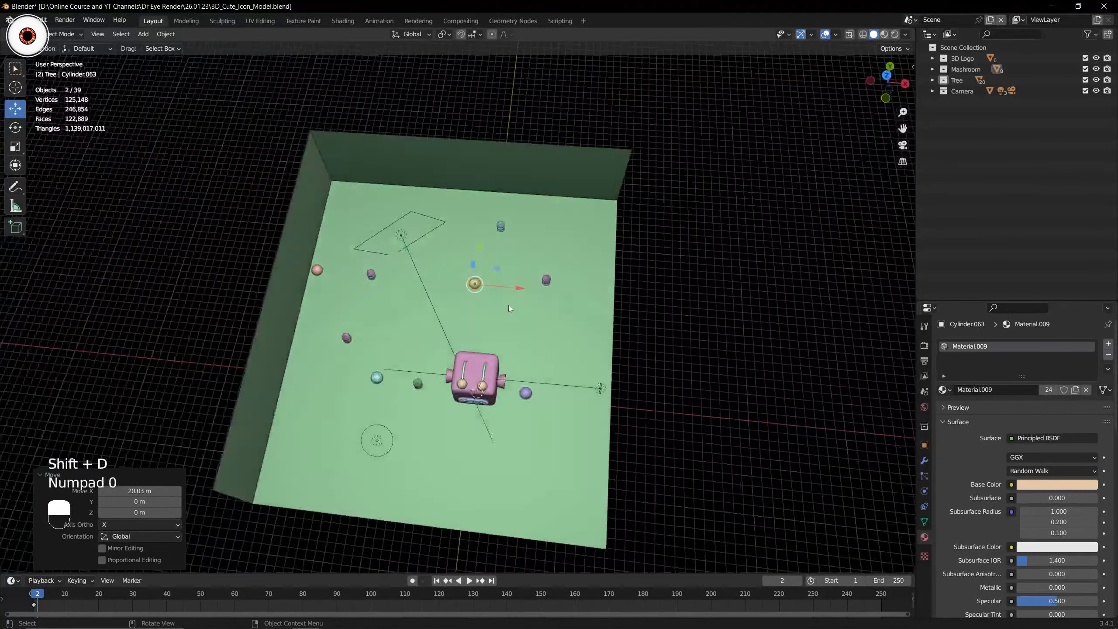
Duplicate the mushroom behind the robot, move the copy -7.2777 m along Y, along positive X and 2.8338 m along Y, and check the camera view.
key(KP_0)
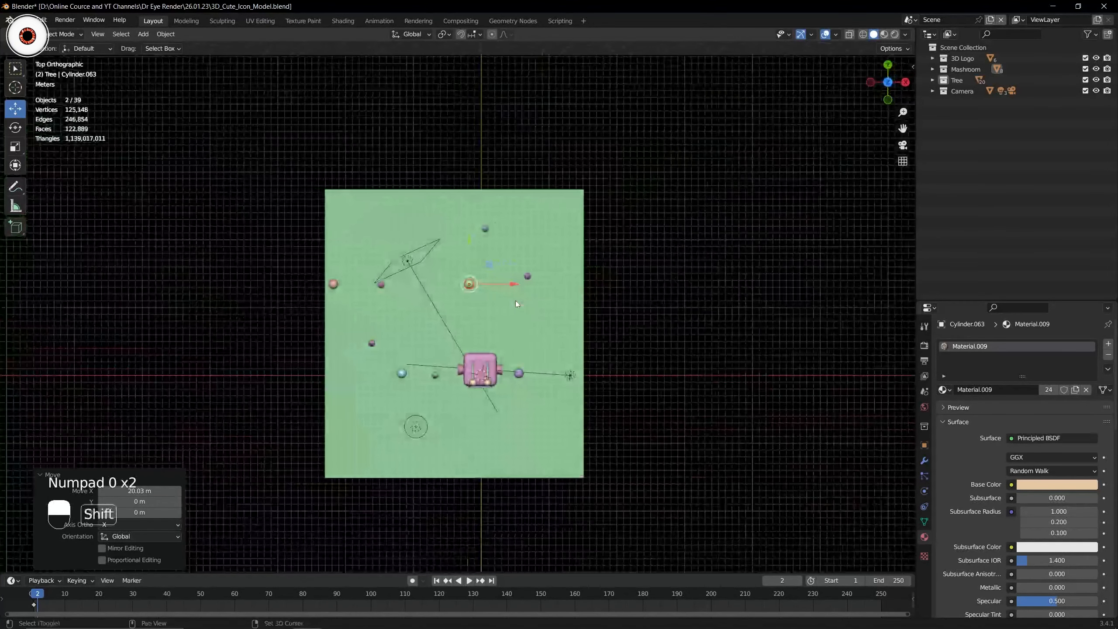
key(shift+d)
key(x)
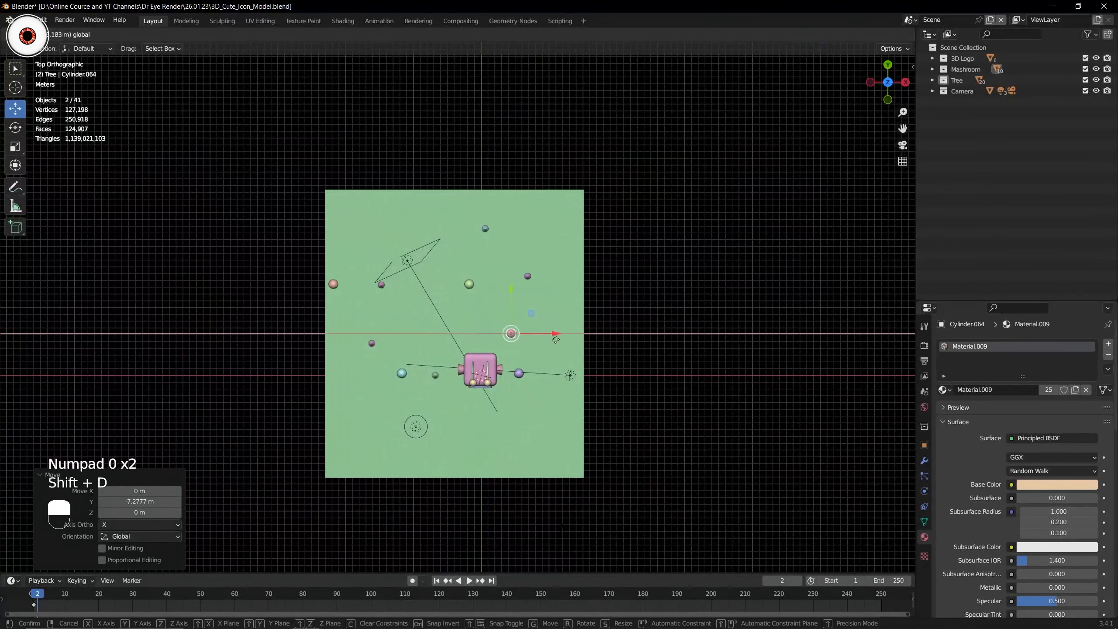
click(556, 339)
key(KP_0)
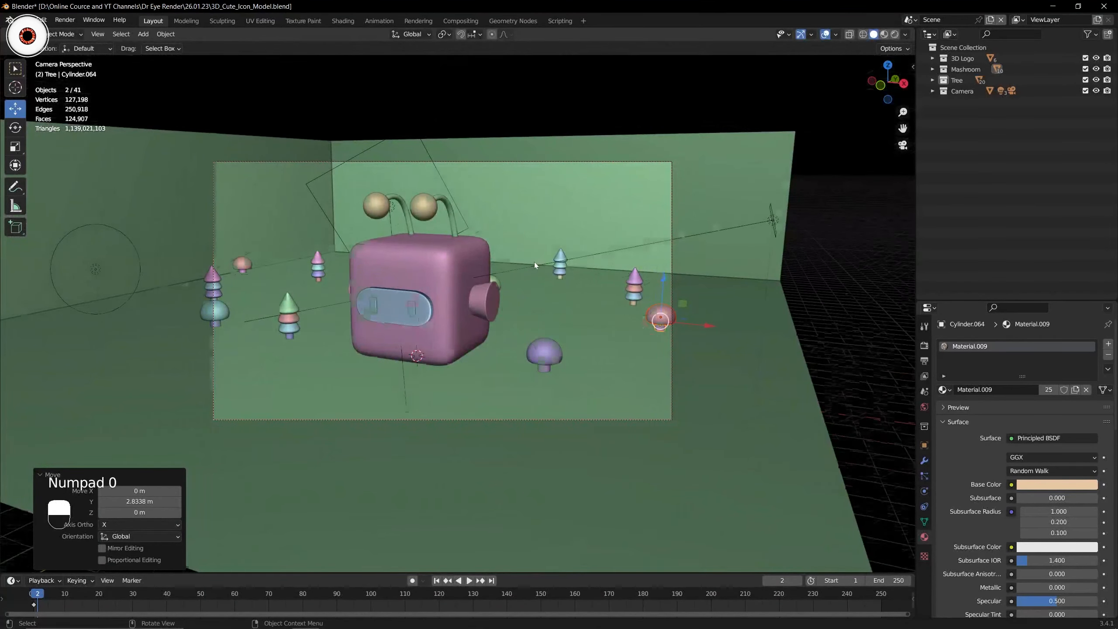
Duplicate the mushroom again, move the copy back along Y, and shift it -2.5762 m and -2.6456 m along X, between the two rear trees.
key(KP_0)
key(shift+d)
click(535, 262)
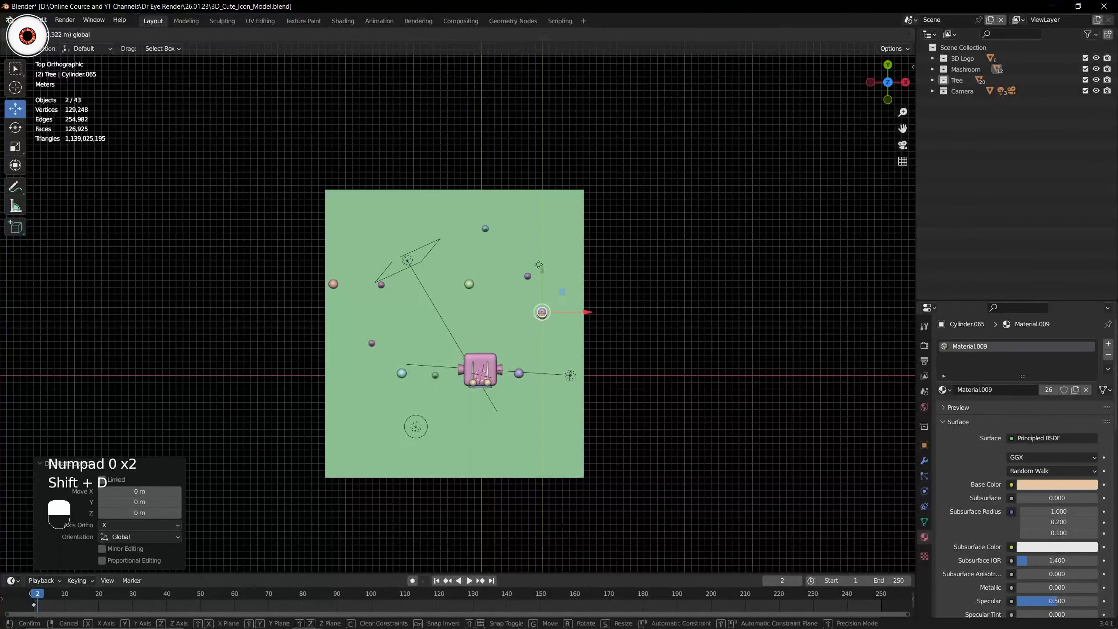
drag(535, 262, 535, 162)
drag(585, 214, 568, 216)
key(KP_0)
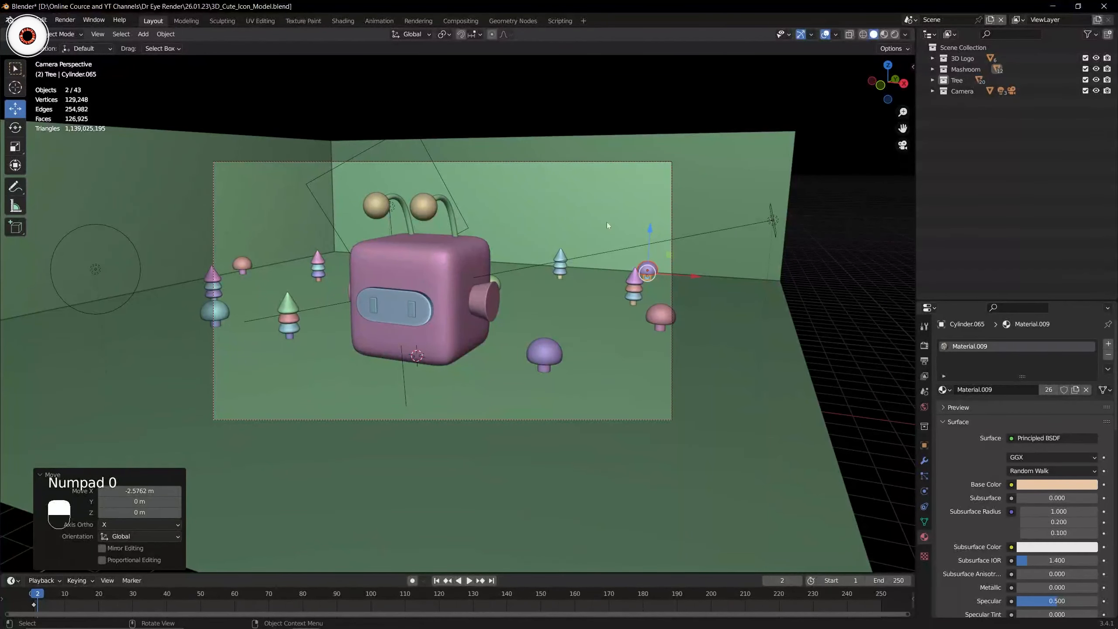
drag(690, 277, 646, 276)
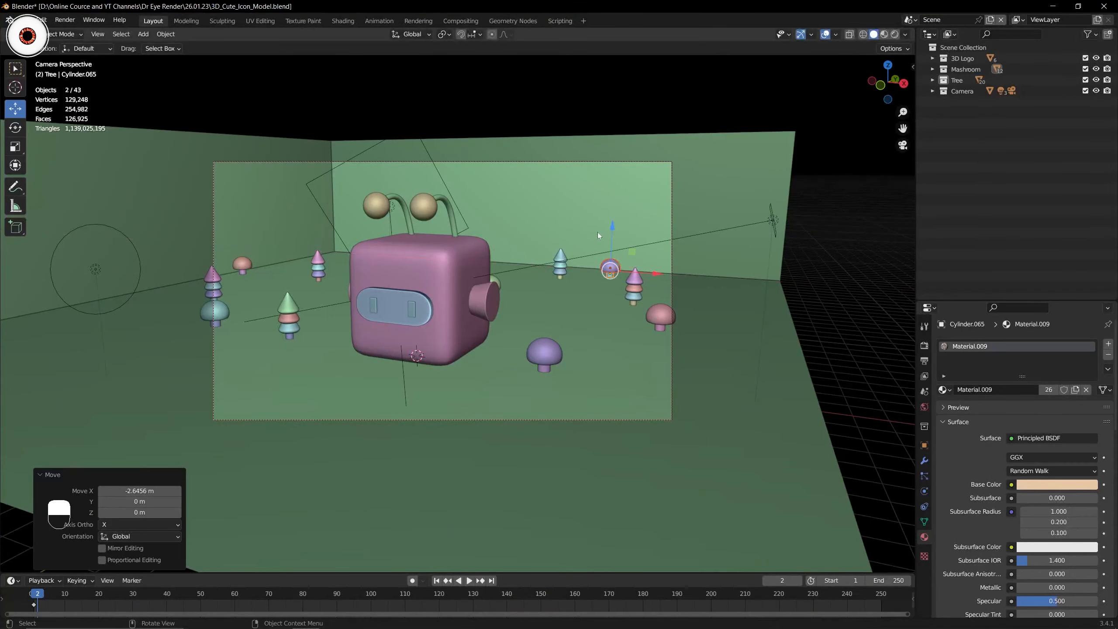
Save the file and display the camera view in rendered shading.
key(ctrl+s)
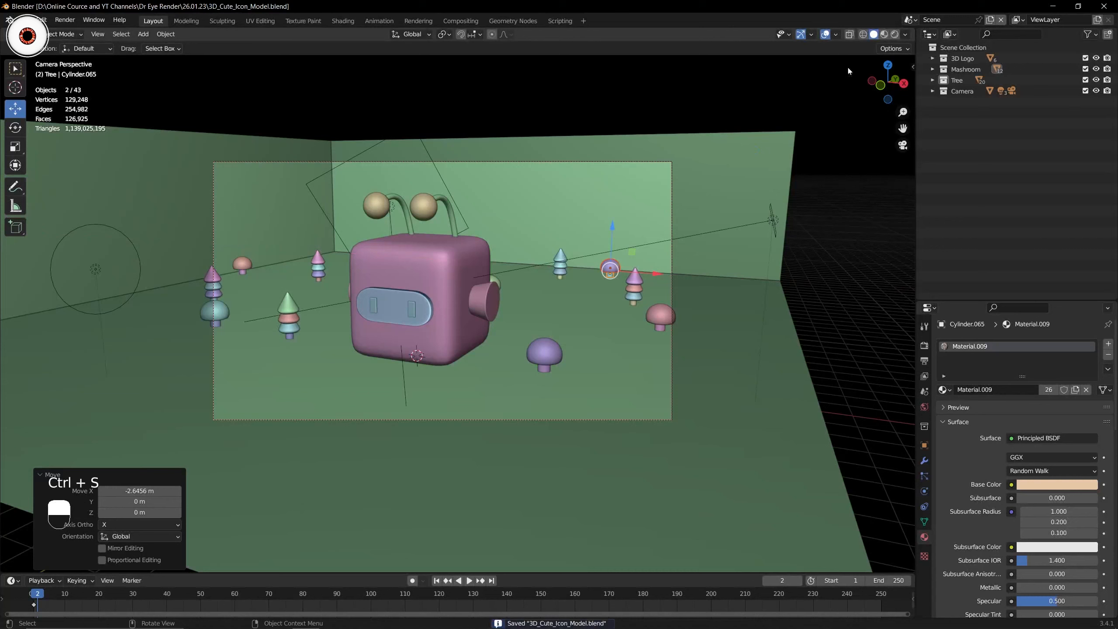
click(895, 36)
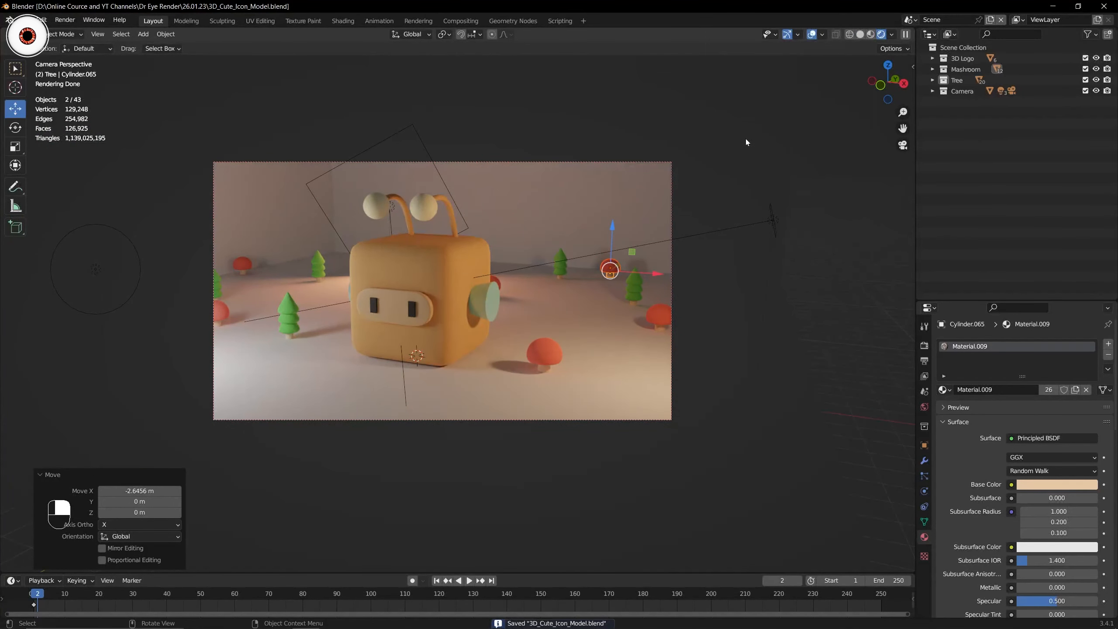
Select the floor-and-wall backdrop plane, enlarge the properties area, and add a new material to the plane.
click(588, 312)
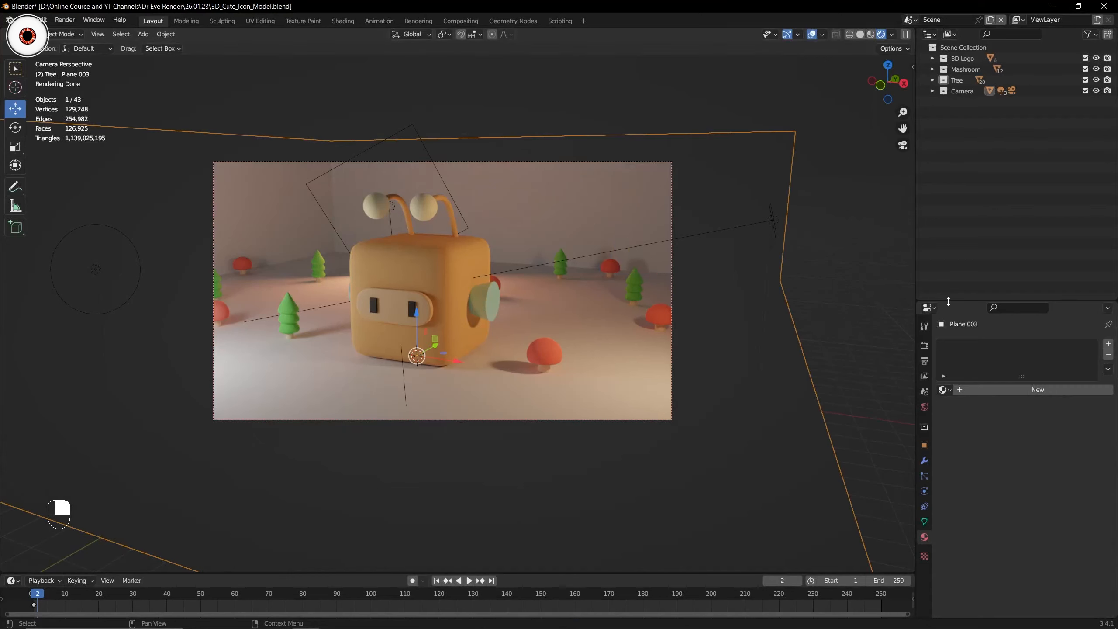
drag(949, 301, 954, 160)
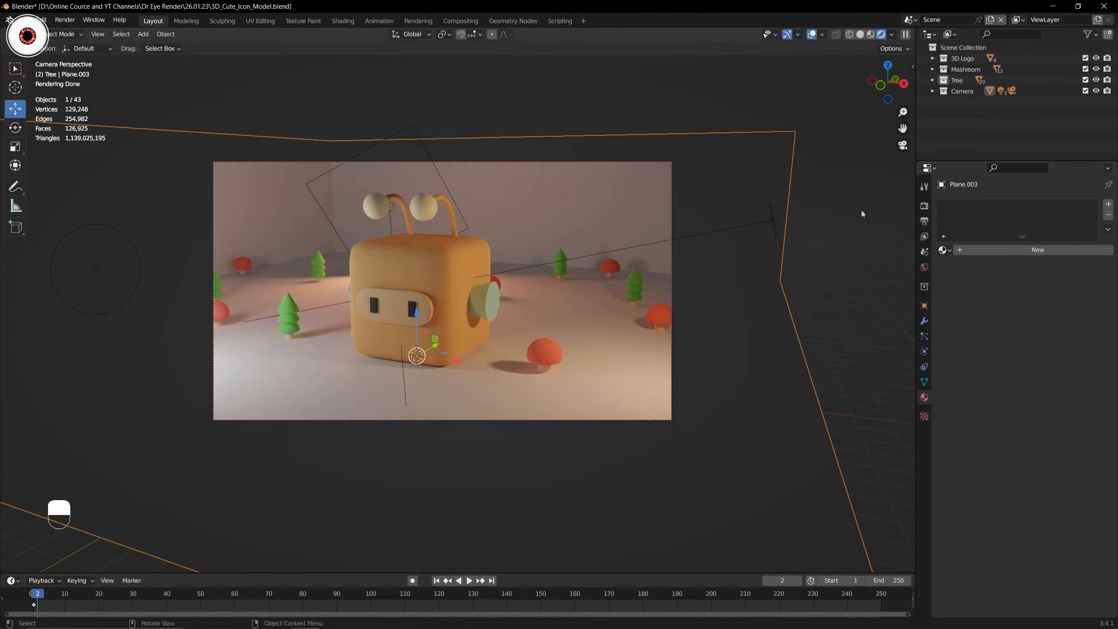
drag(879, 72, 732, 239)
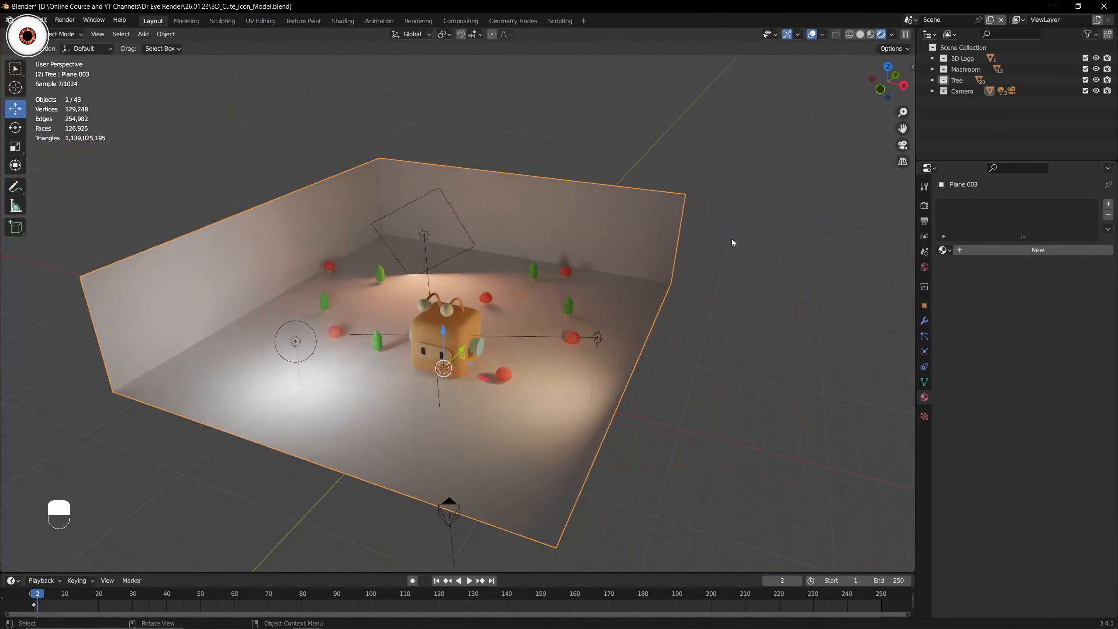
scroll(660, 227, up, 2)
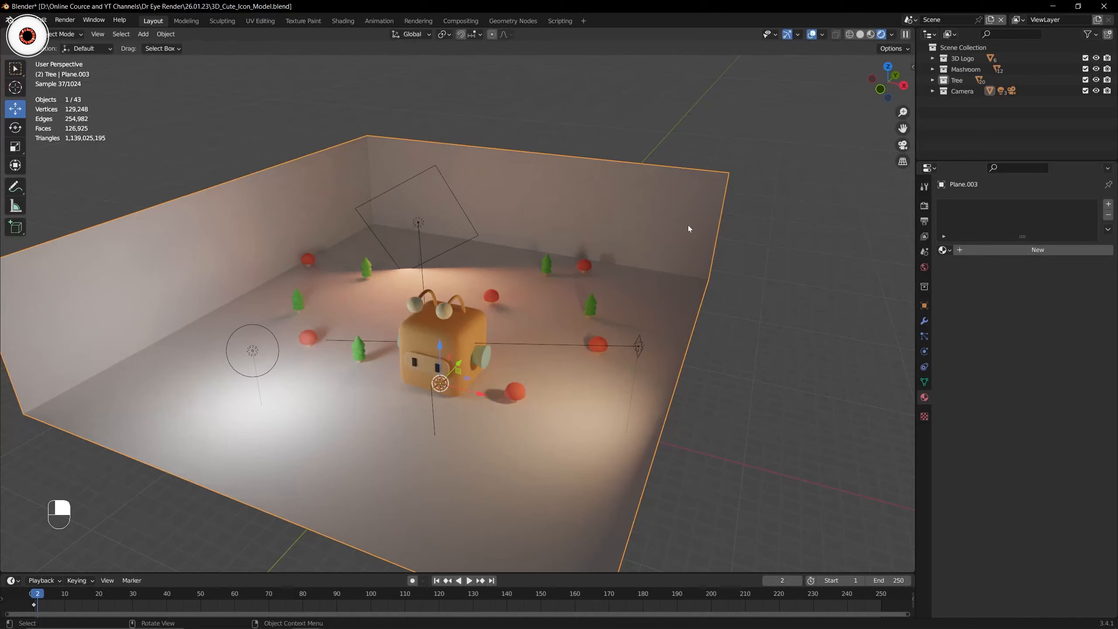
click(983, 250)
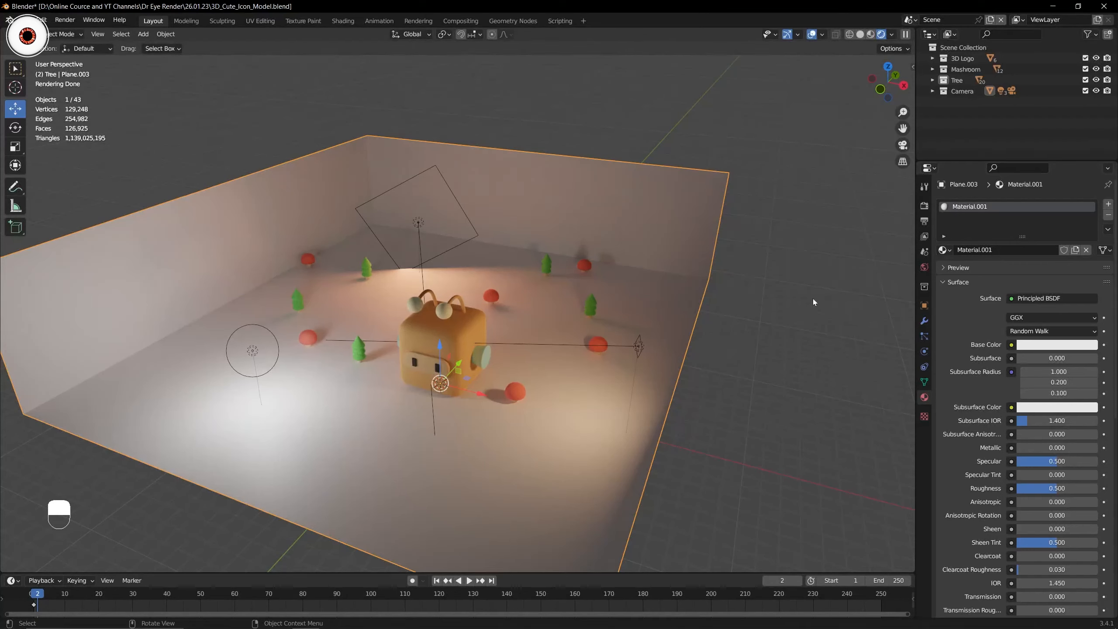
Set the backdrop material's base color to a light peach orange and check it through the camera.
click(1028, 346)
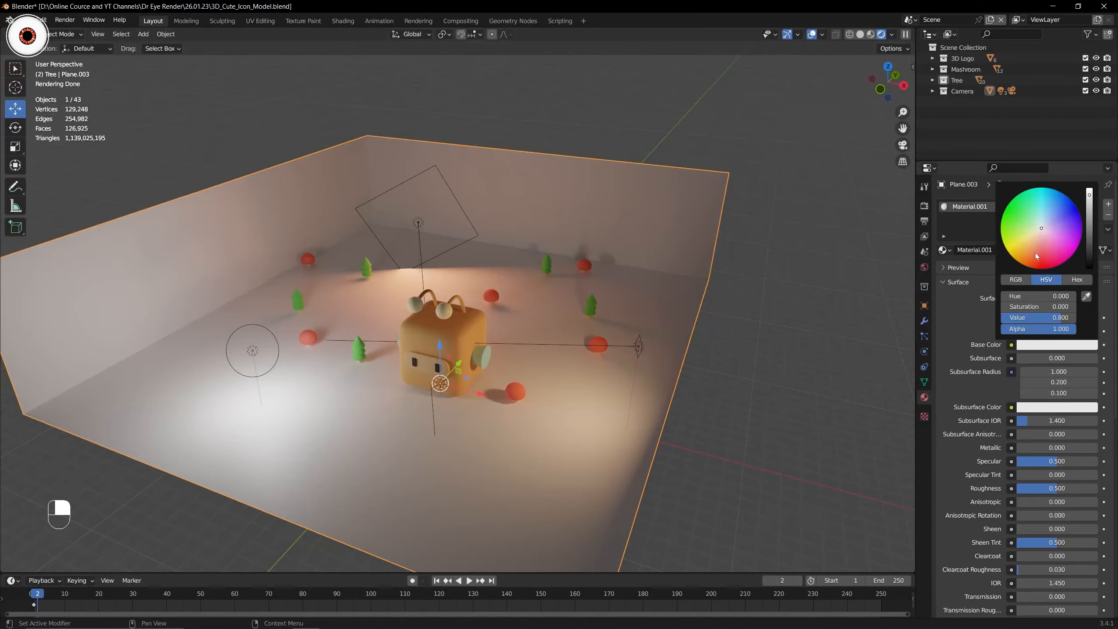
scroll(585, 295, up, 4)
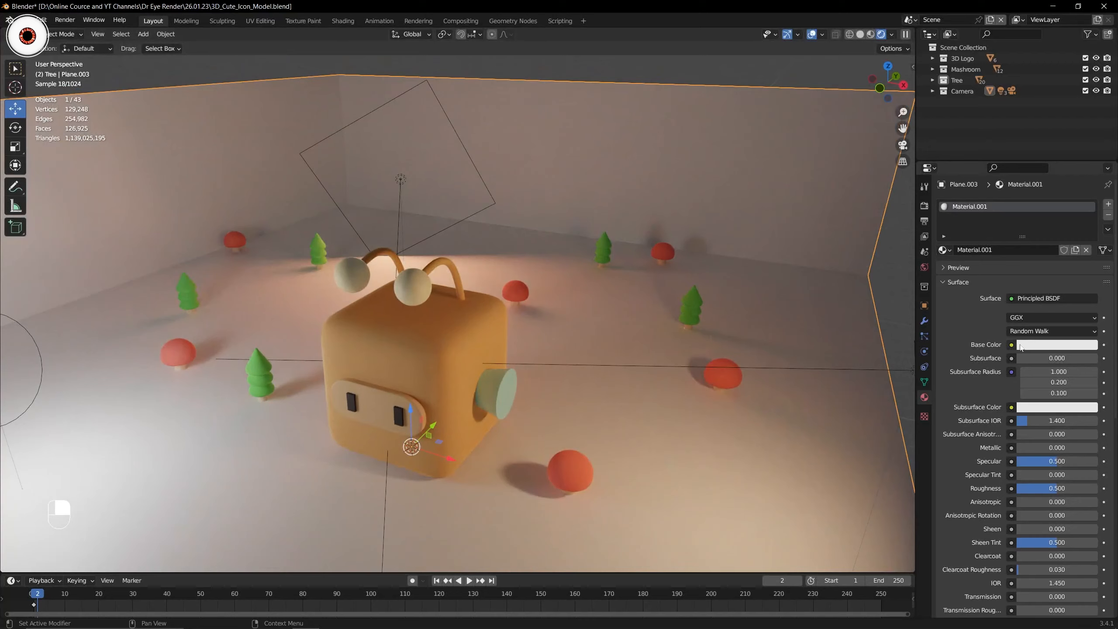
click(1050, 345)
click(1037, 239)
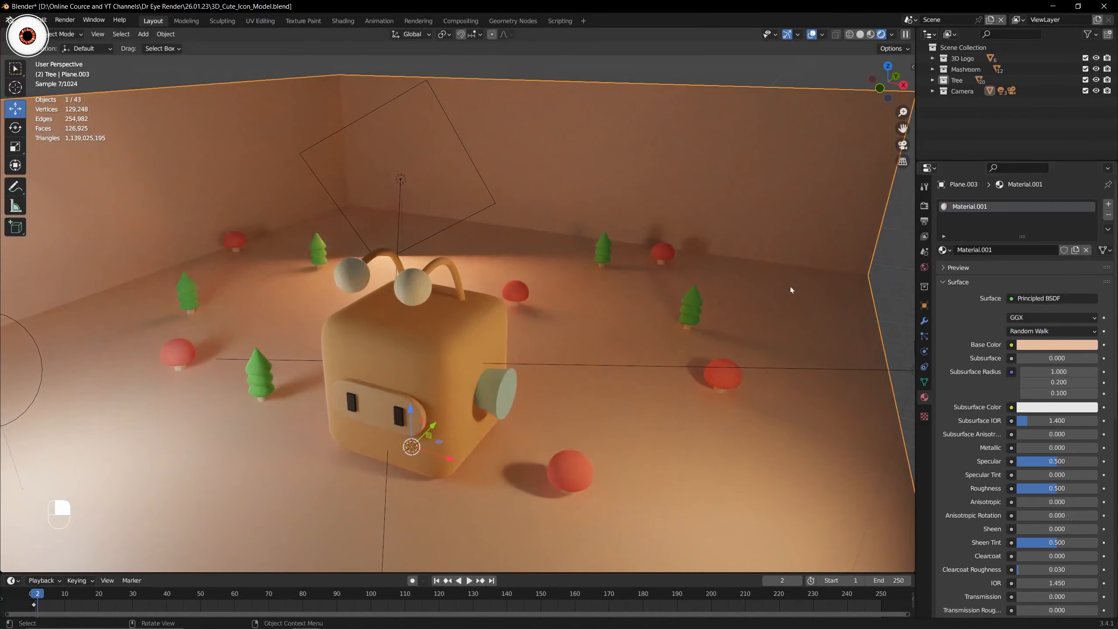
key(KP_0)
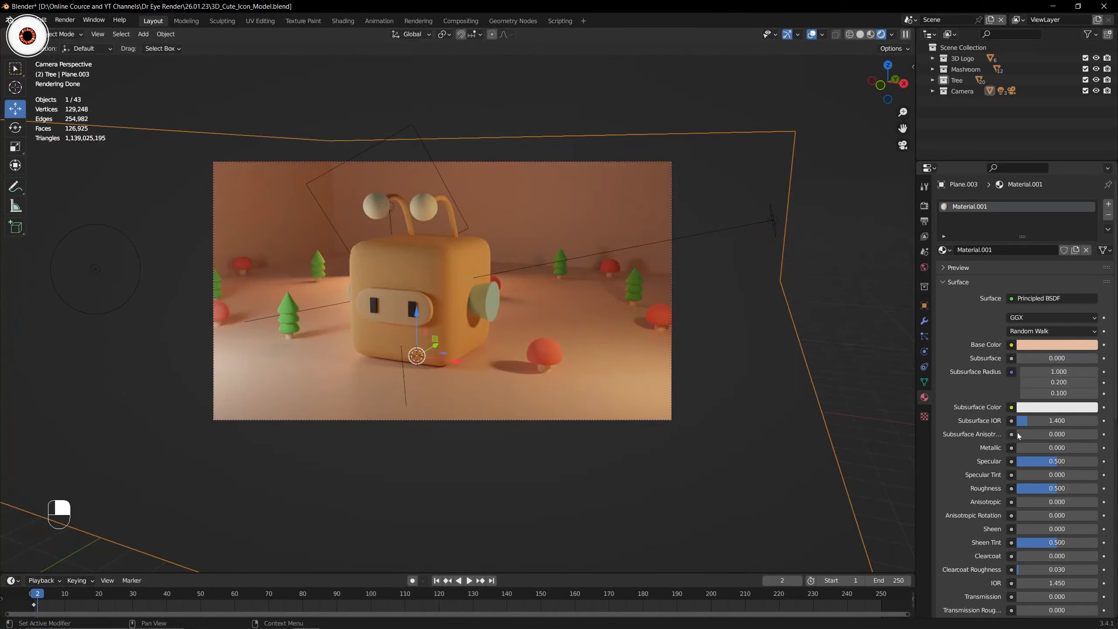
Set the backdrop material's Metallic to 1.000, try Roughness values of 0.003 and 0.366, and set Roughness to 1.000.
drag(1027, 449, 1108, 448)
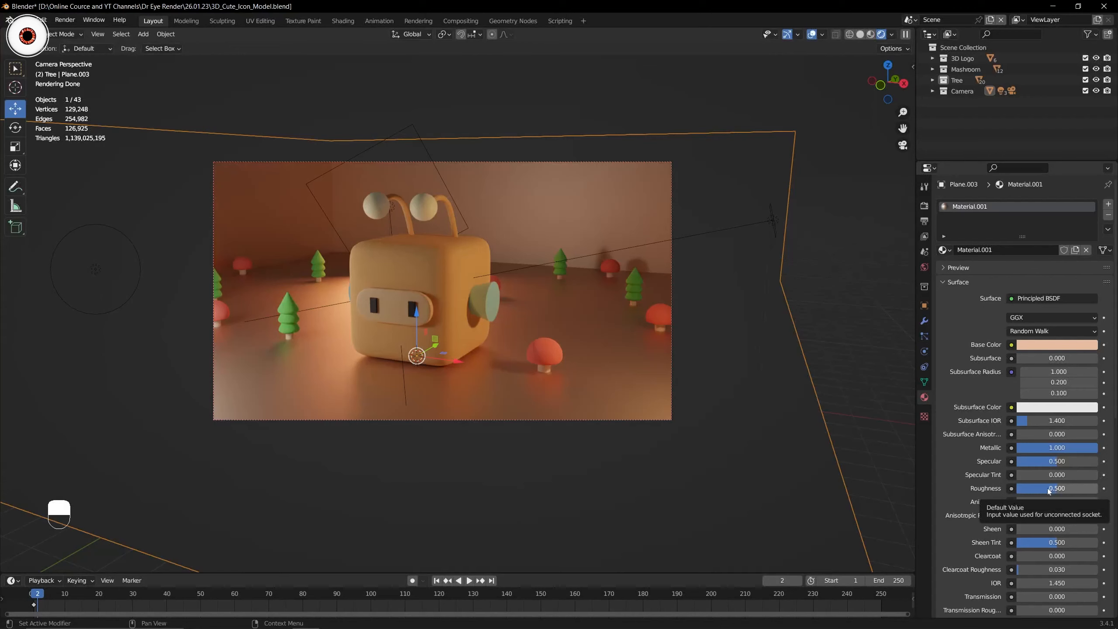
drag(1043, 488, 1018, 491)
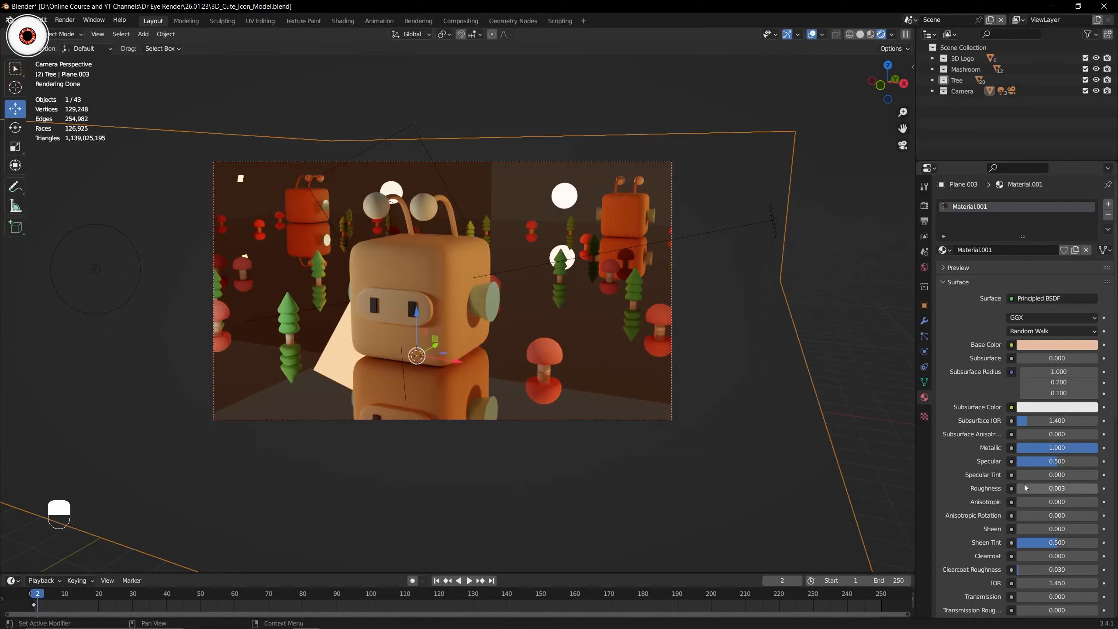
drag(1027, 486, 1060, 487)
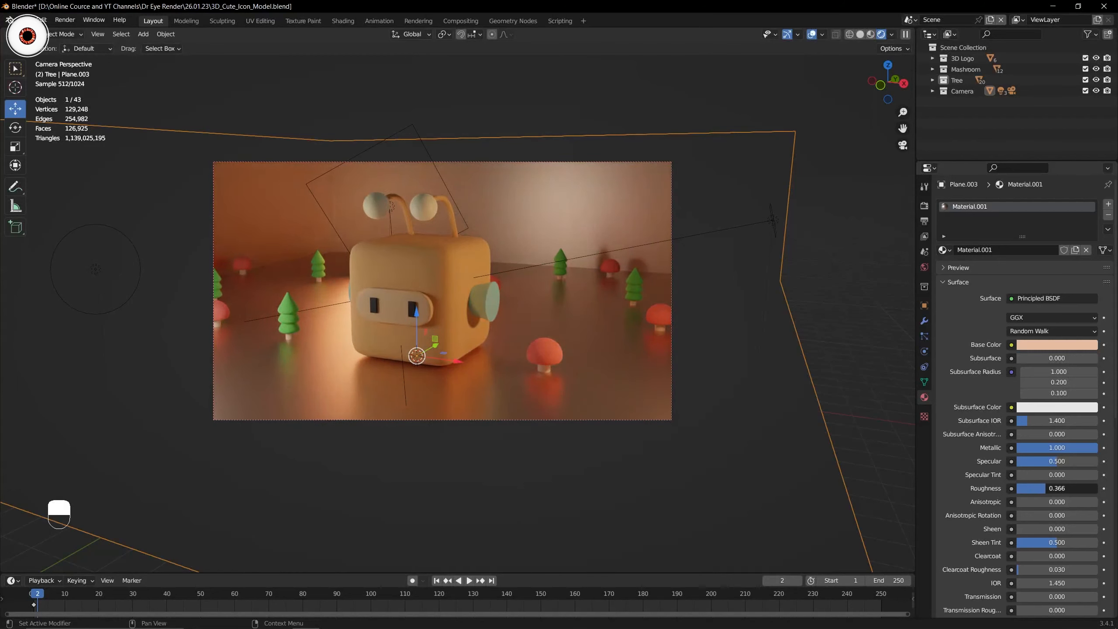
drag(1061, 487, 1103, 487)
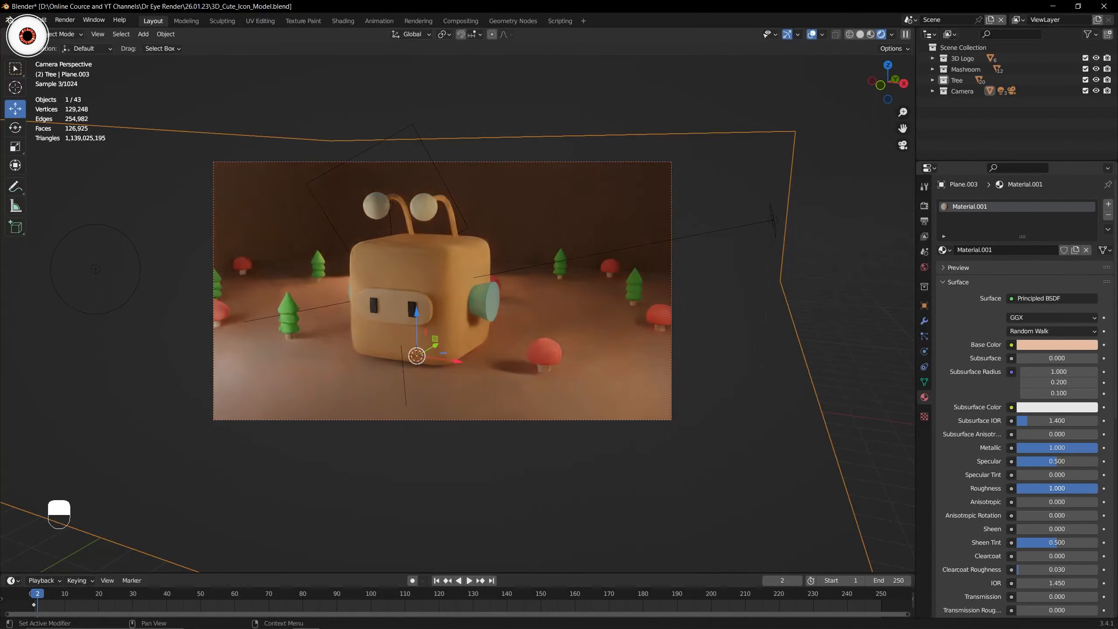
mouse_move(1089, 491)
mouse_down()
mouse_move(1061, 490)
mouse_move(1094, 491)
mouse_up()
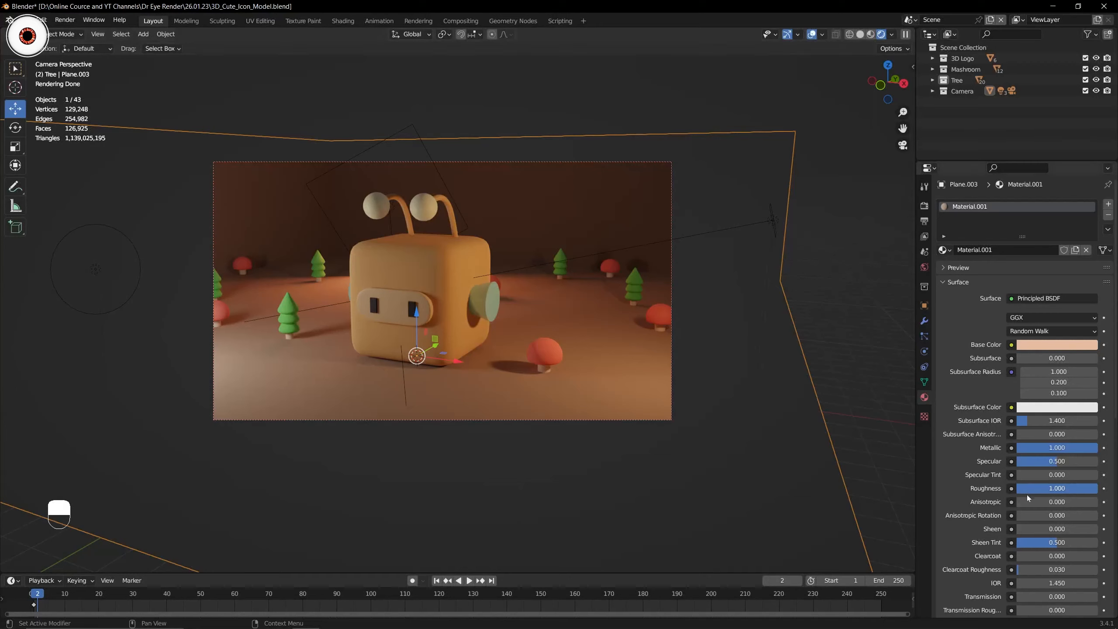
drag(1058, 489, 1100, 492)
Try the Point, Sun and Spot types on the light above the robot, restore Area, and set its size to 10.6 m.
key(KP_0)
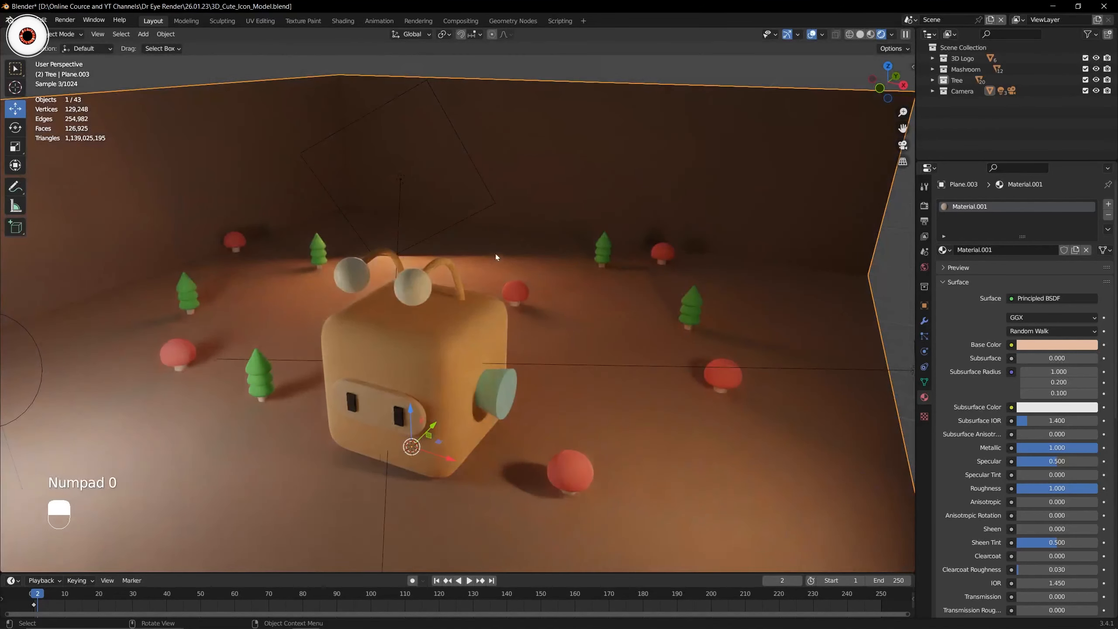
click(405, 183)
key(KP_0)
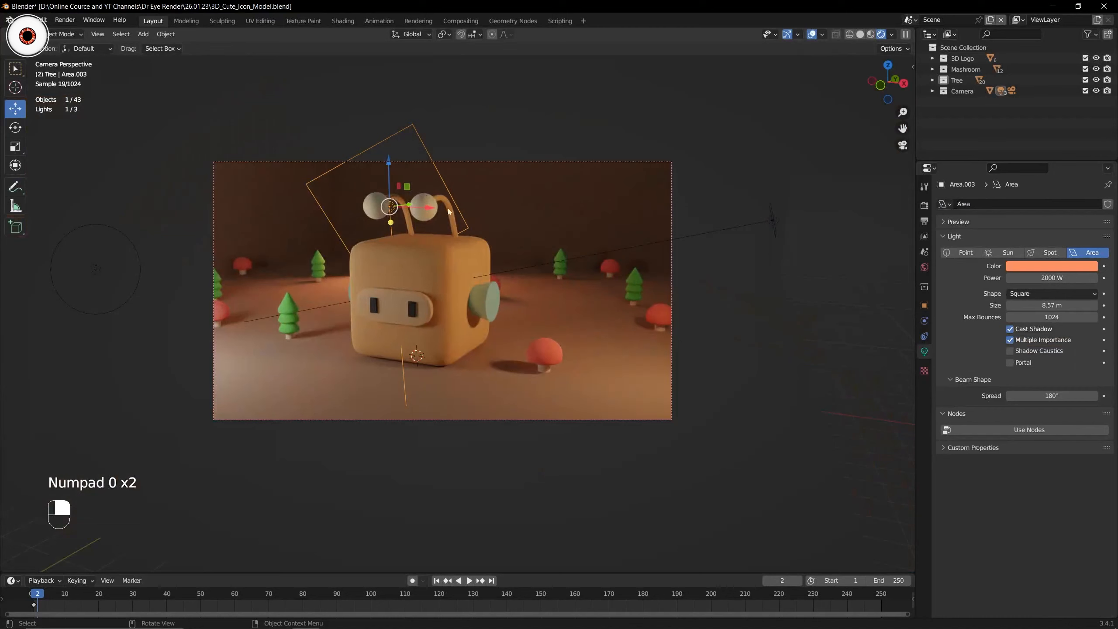
click(966, 253)
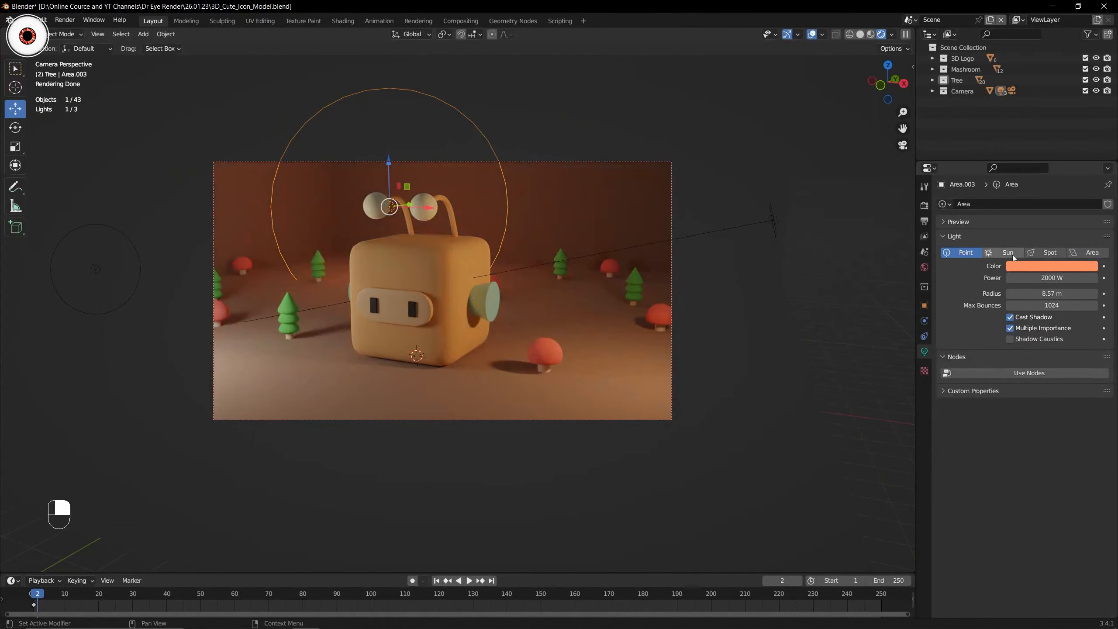
click(1006, 253)
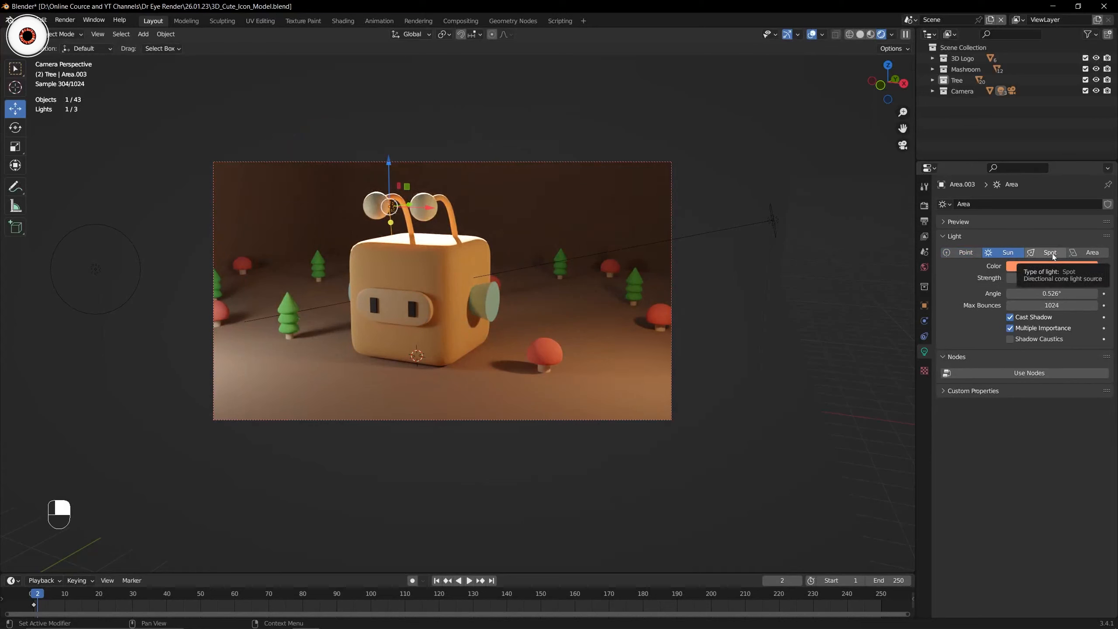
click(1050, 254)
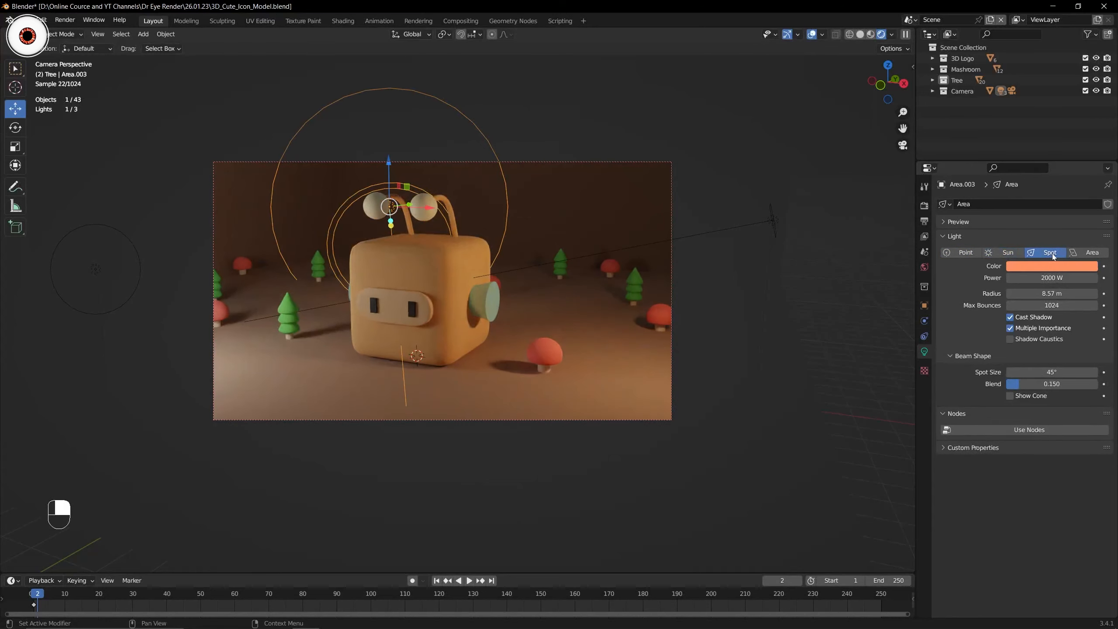
click(1093, 253)
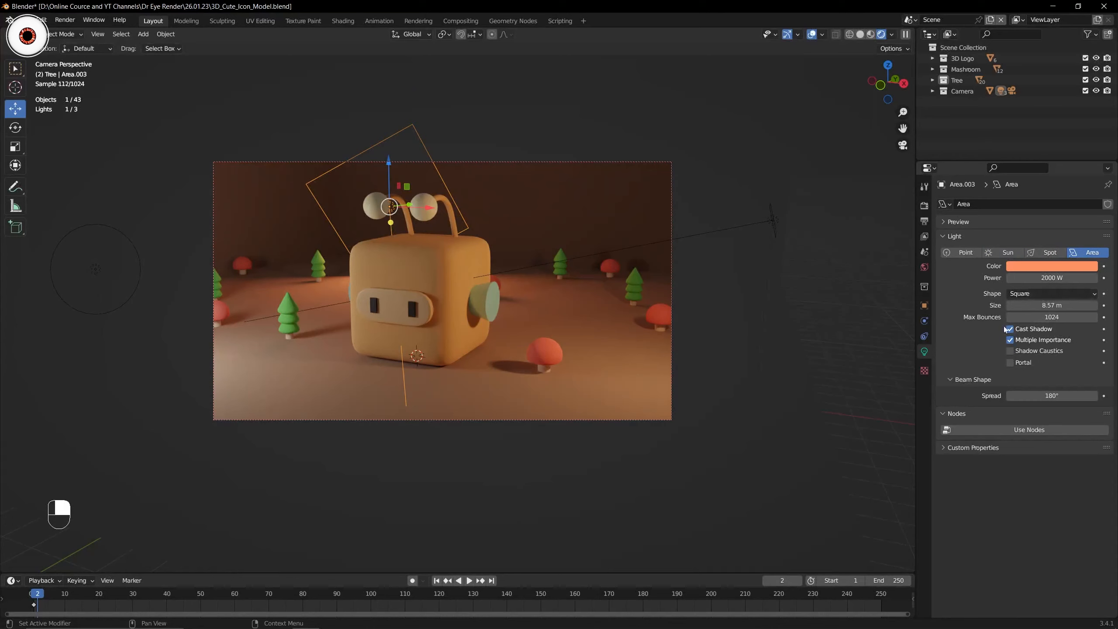
drag(1052, 306, 1079, 305)
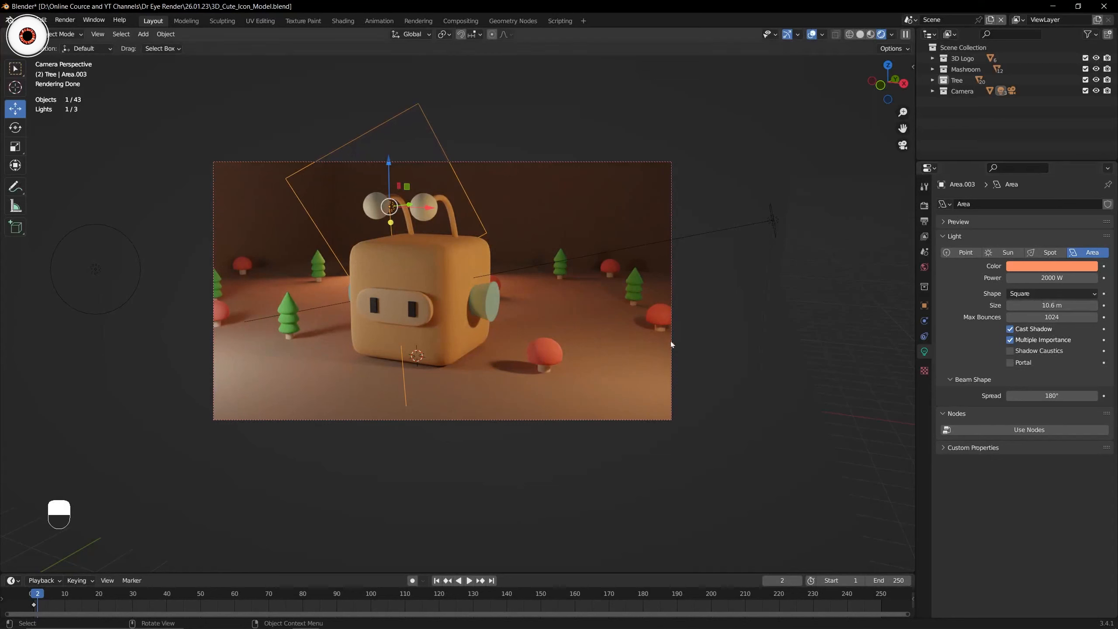
Select the backdrop plane, try a Specular value of 0.505 on its material, and reset Specular to 0.5.
click(653, 368)
scroll(1024, 363, down, 5)
scroll(1023, 364, down, 5)
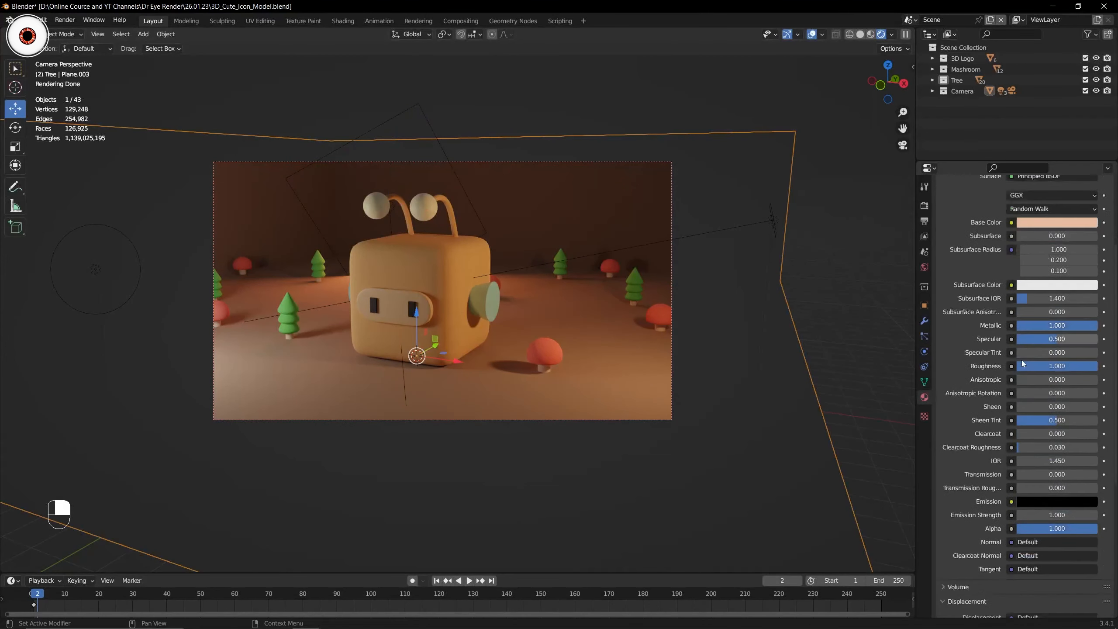
scroll(1026, 341, up, 2)
click(1035, 335)
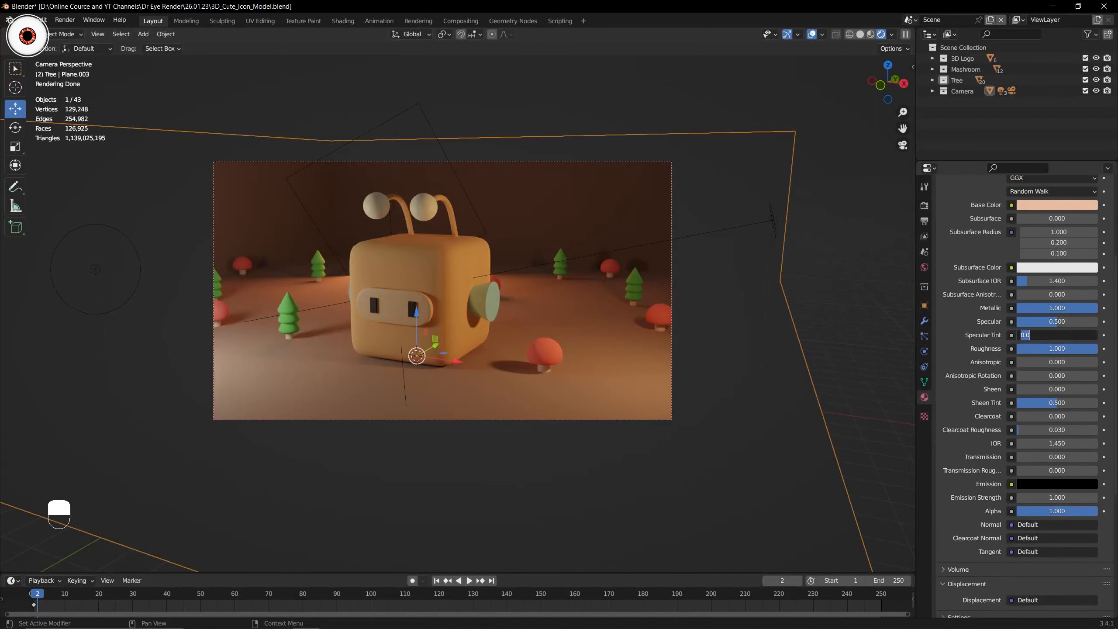
click(1048, 323)
mouse_move(1048, 323)
mouse_down()
mouse_move(1000, 323)
mouse_move(1059, 324)
mouse_up()
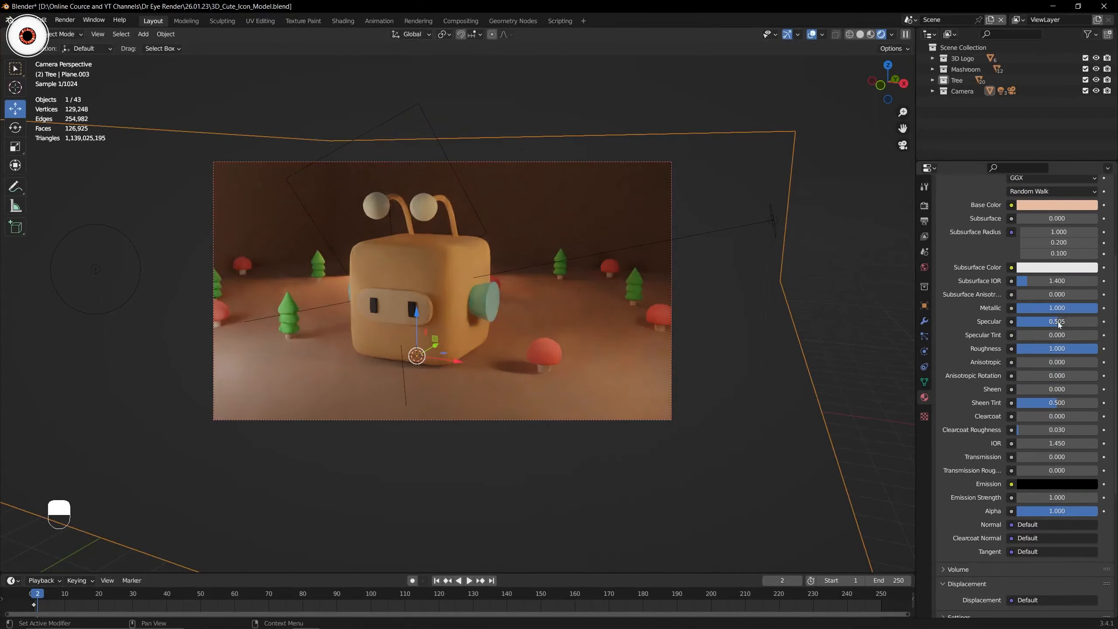
click(1059, 322)
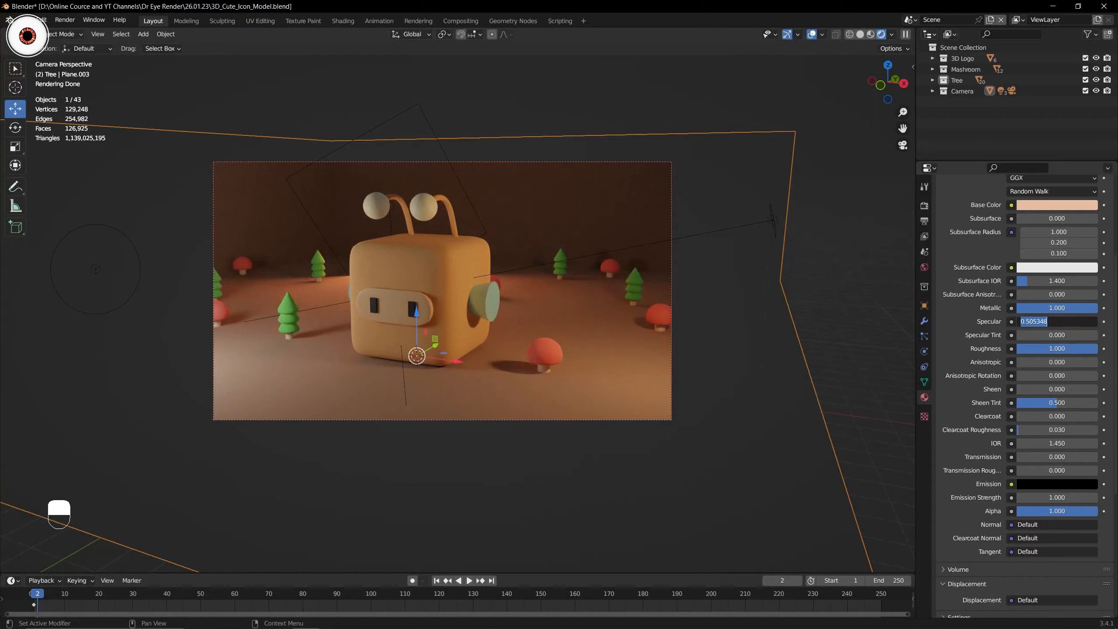
text(0.5)
key(Return)
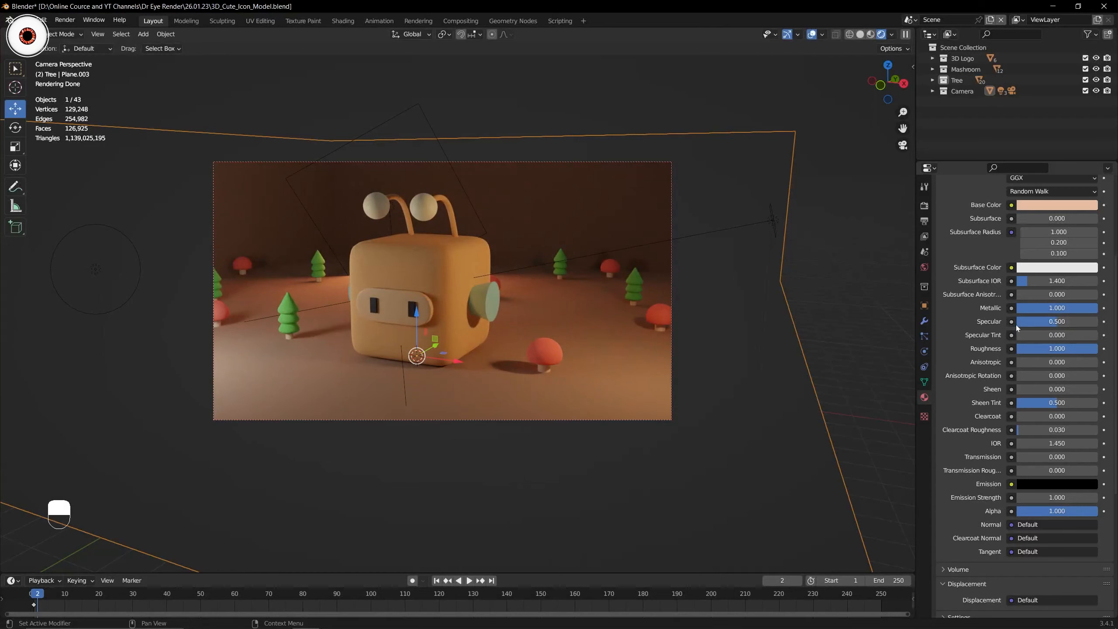
Try adjusting the backdrop material's emission color and leave it black.
click(1034, 485)
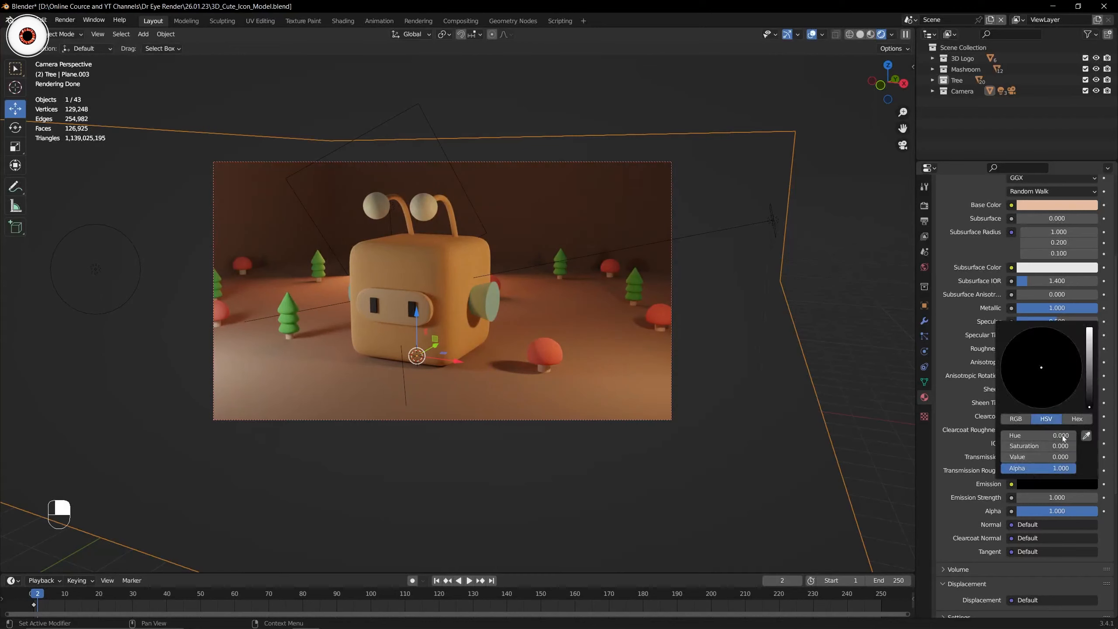
mouse_move(1093, 396)
mouse_down()
mouse_move(1089, 335)
mouse_move(1089, 407)
mouse_move(1089, 385)
mouse_move(1032, 388)
mouse_move(1089, 407)
mouse_move(1090, 327)
mouse_move(1089, 406)
mouse_up()
click(1037, 383)
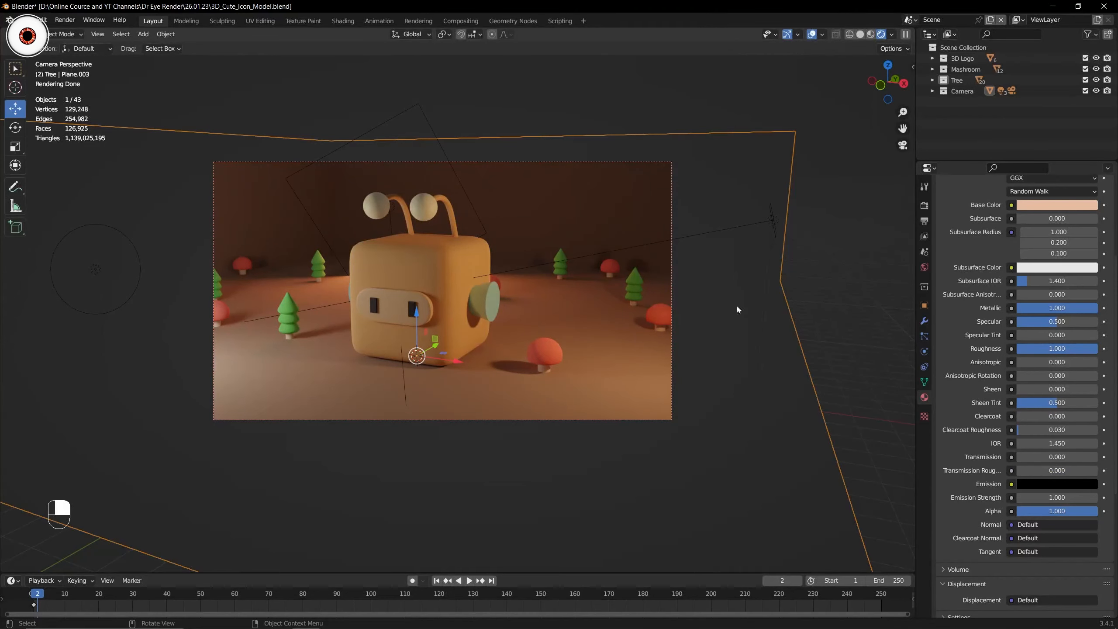
Show the scene in solid shading outside the camera view and check the Cycles render devices in the System preferences.
key(KP_0)
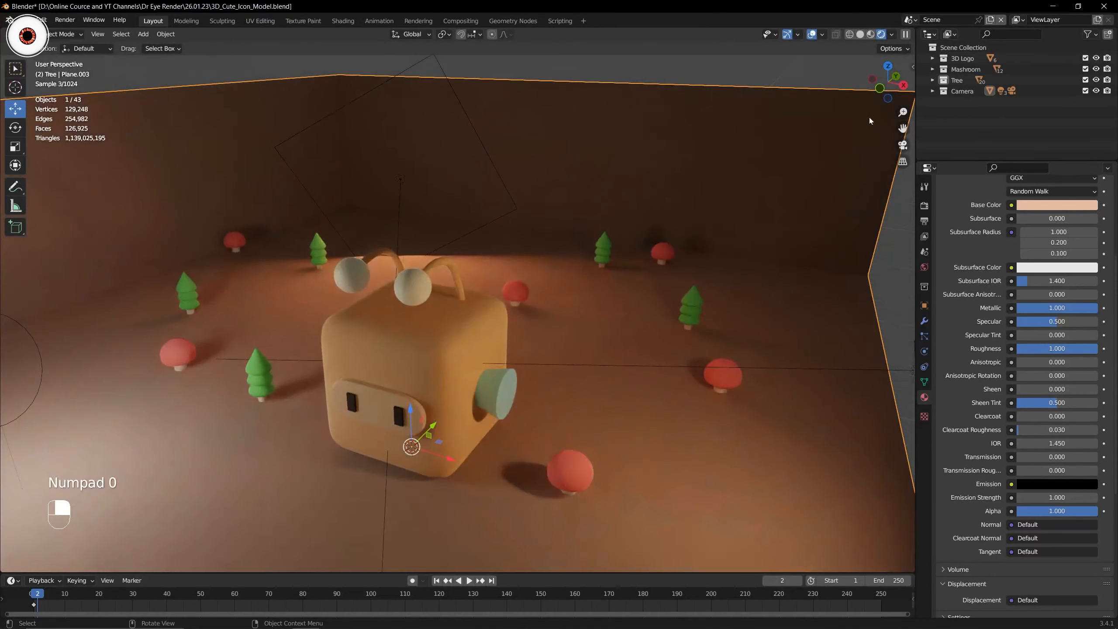
drag(903, 128, 784, 133)
click(860, 35)
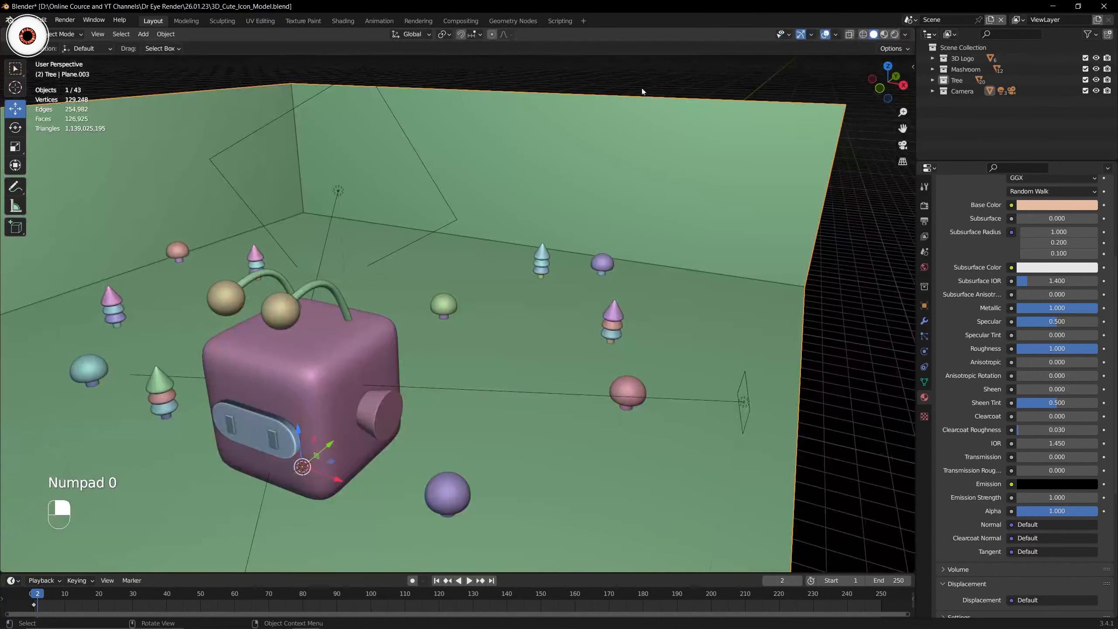
click(44, 20)
click(70, 176)
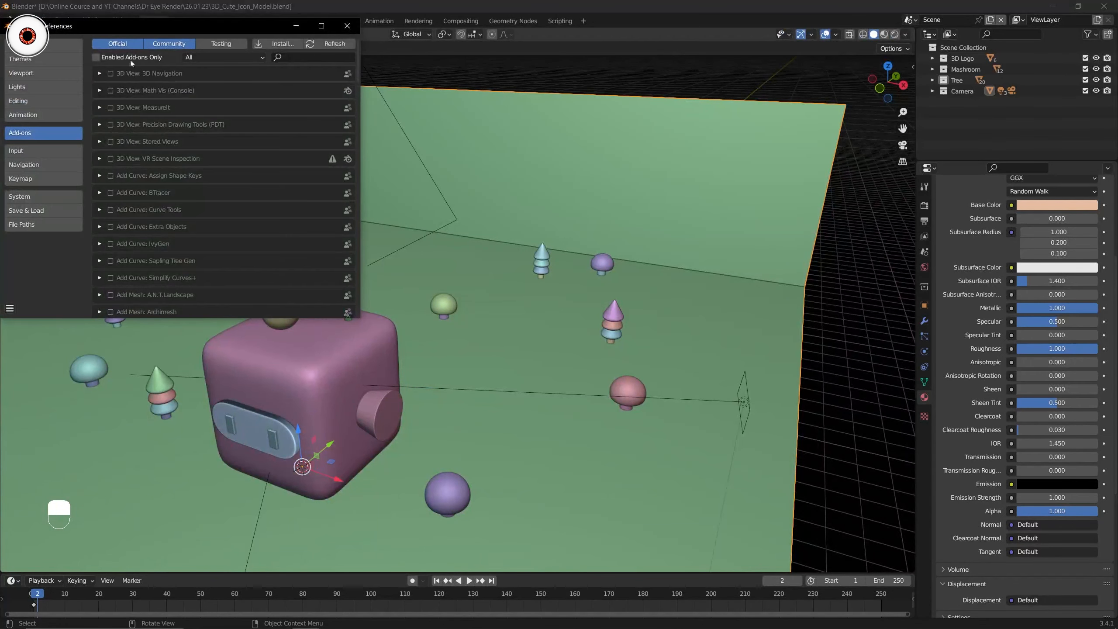
drag(131, 30, 318, 73)
click(231, 239)
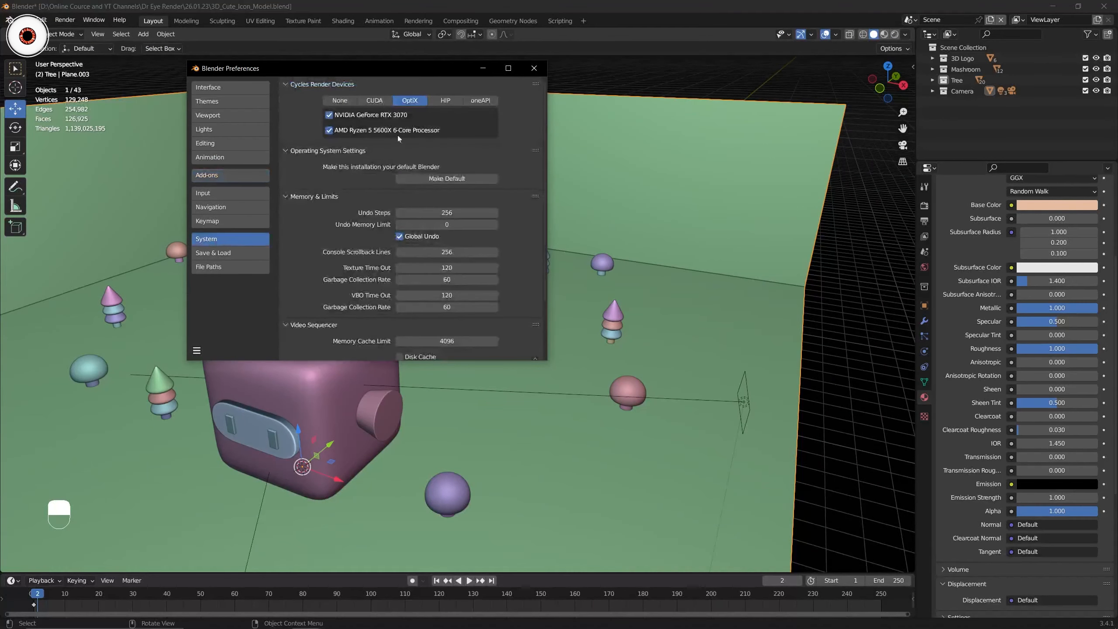
click(535, 67)
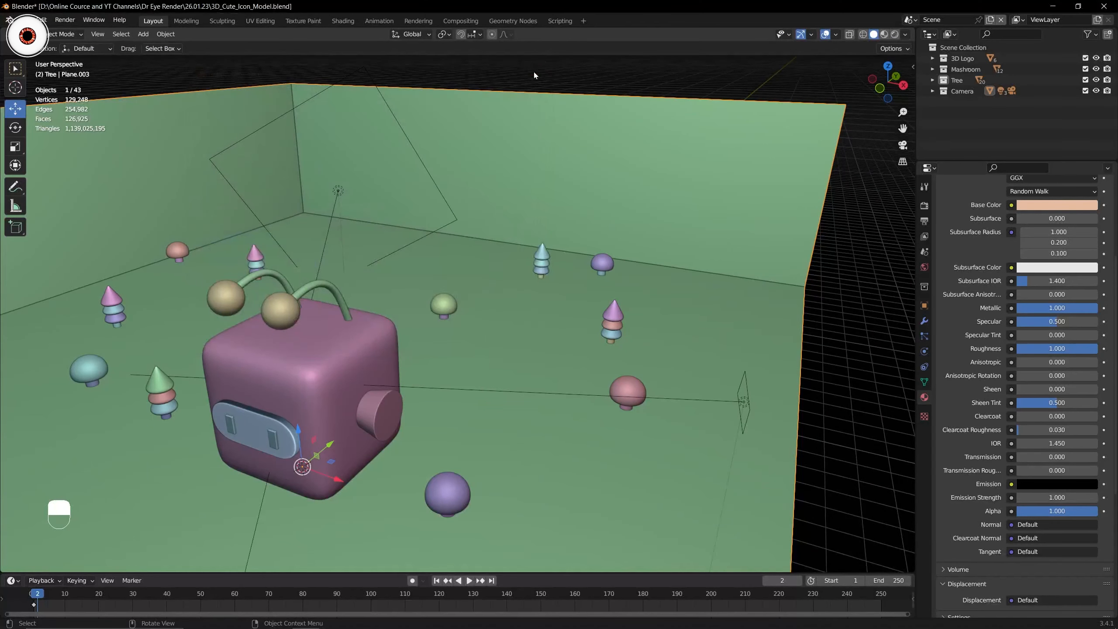
Show the render settings, switch the engine to Eevee and back to Cycles, and choose GPU Compute as the device.
scroll(1013, 330, up, 5)
click(924, 205)
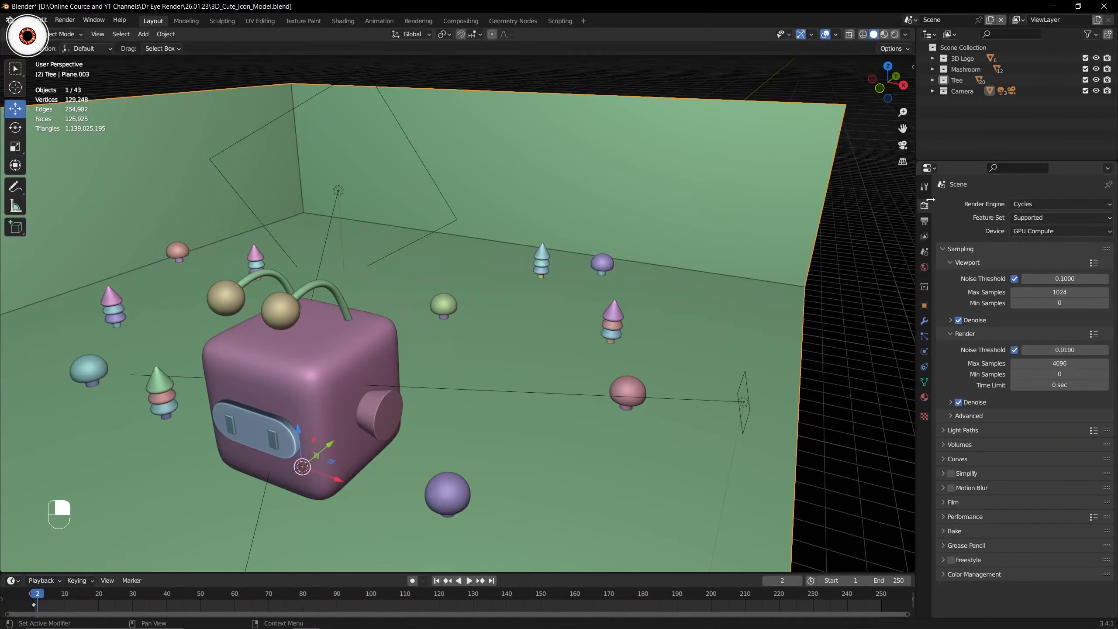
click(1041, 205)
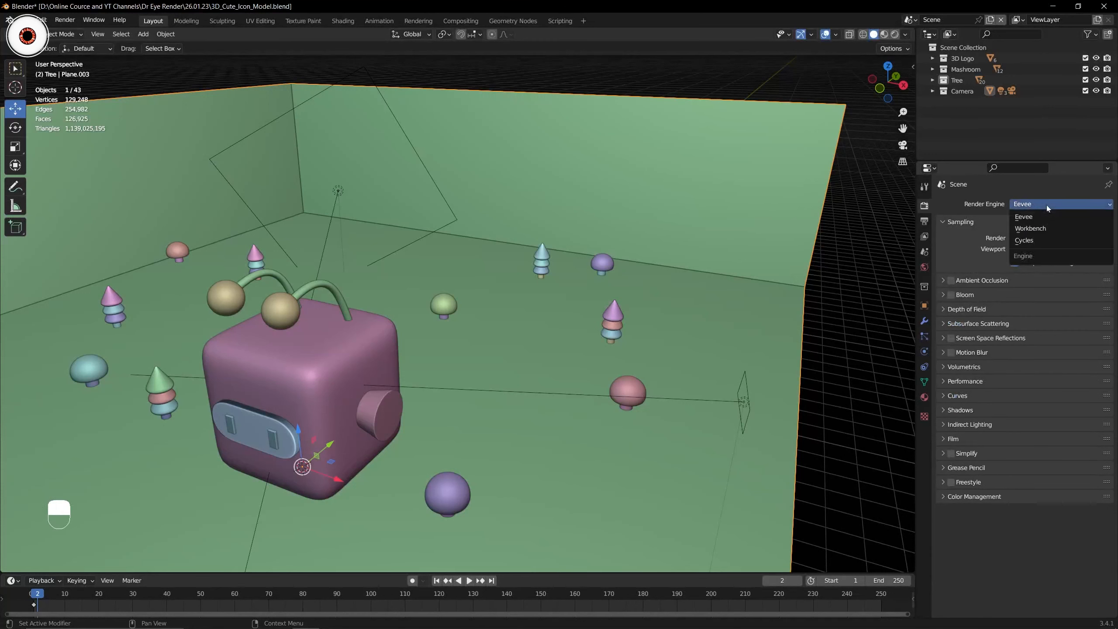
click(1029, 241)
click(1039, 231)
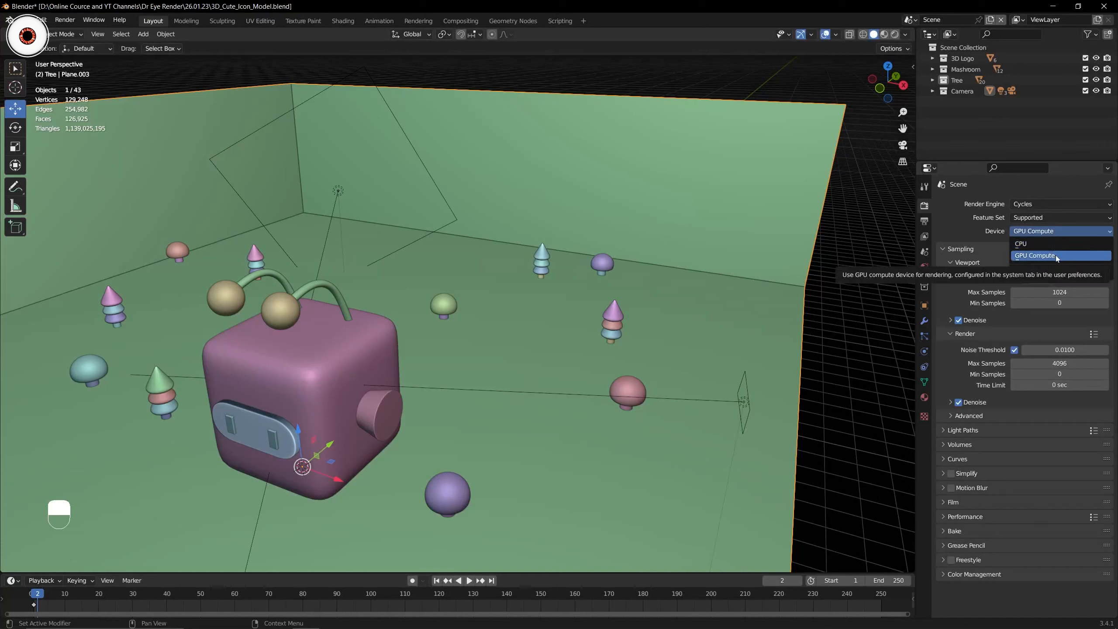
click(1058, 255)
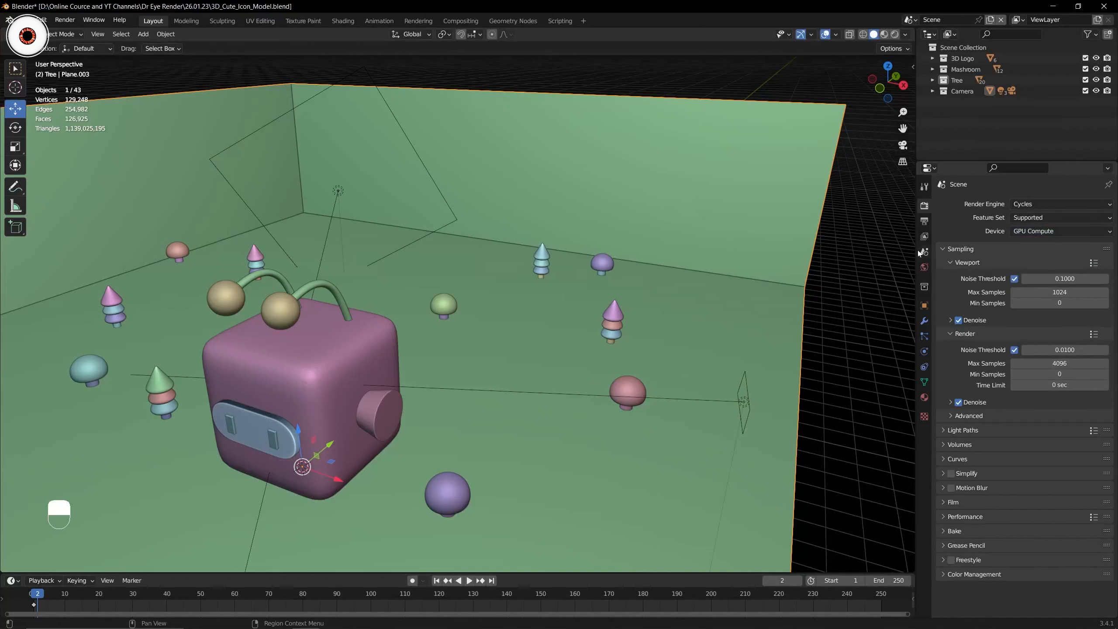
Widen the properties area and show the enlarged camera view in rendered shading.
drag(917, 250, 865, 247)
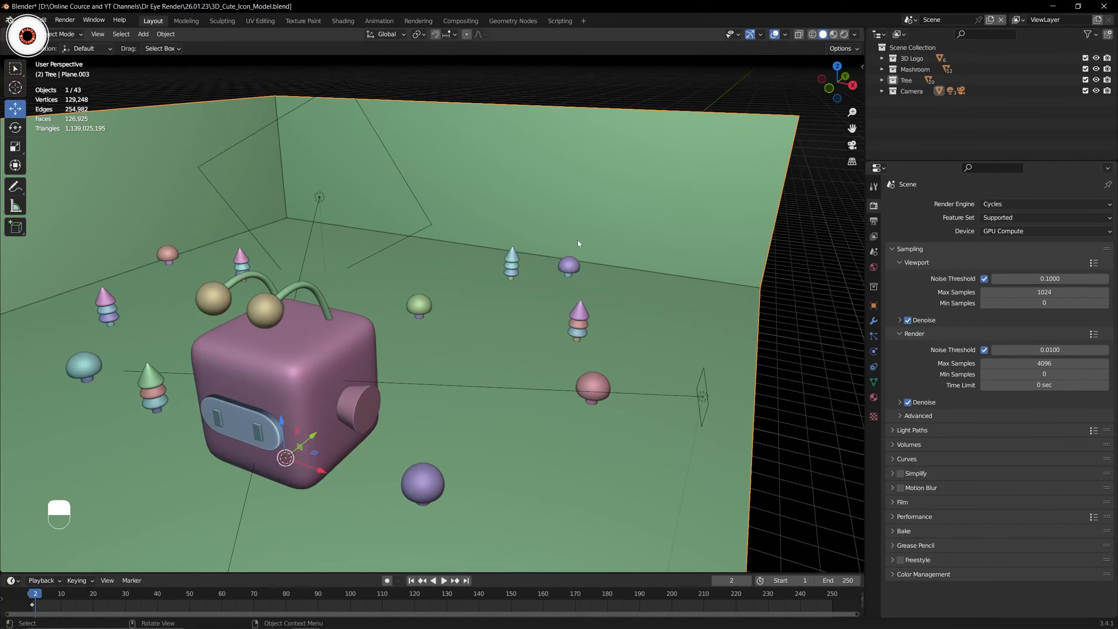
scroll(579, 239, down, 2)
key(KP_0)
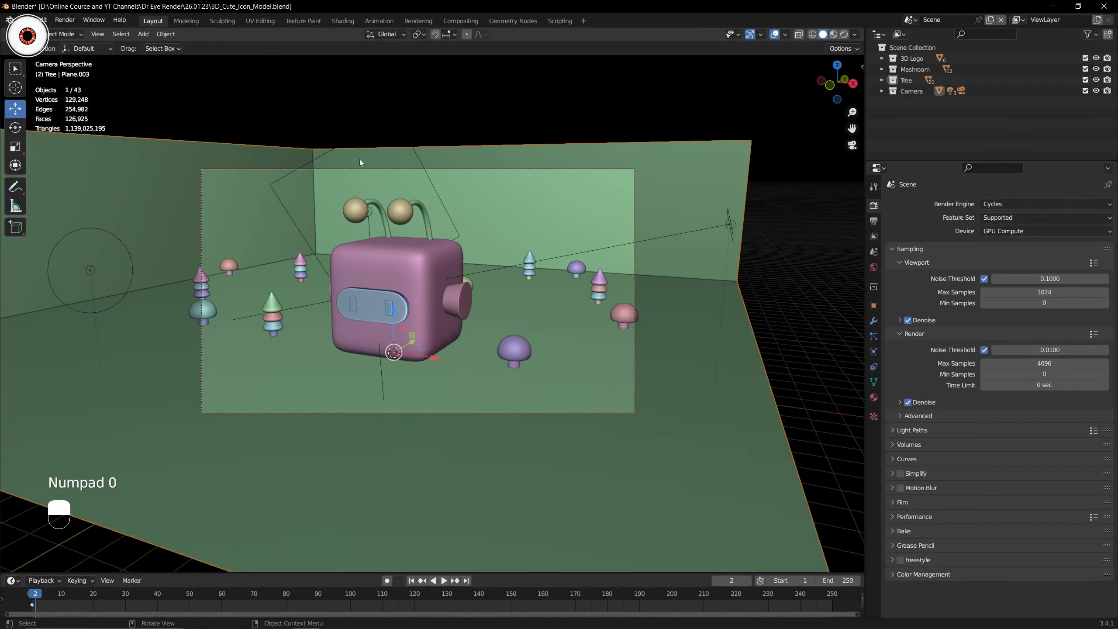
scroll(578, 219, up, 2)
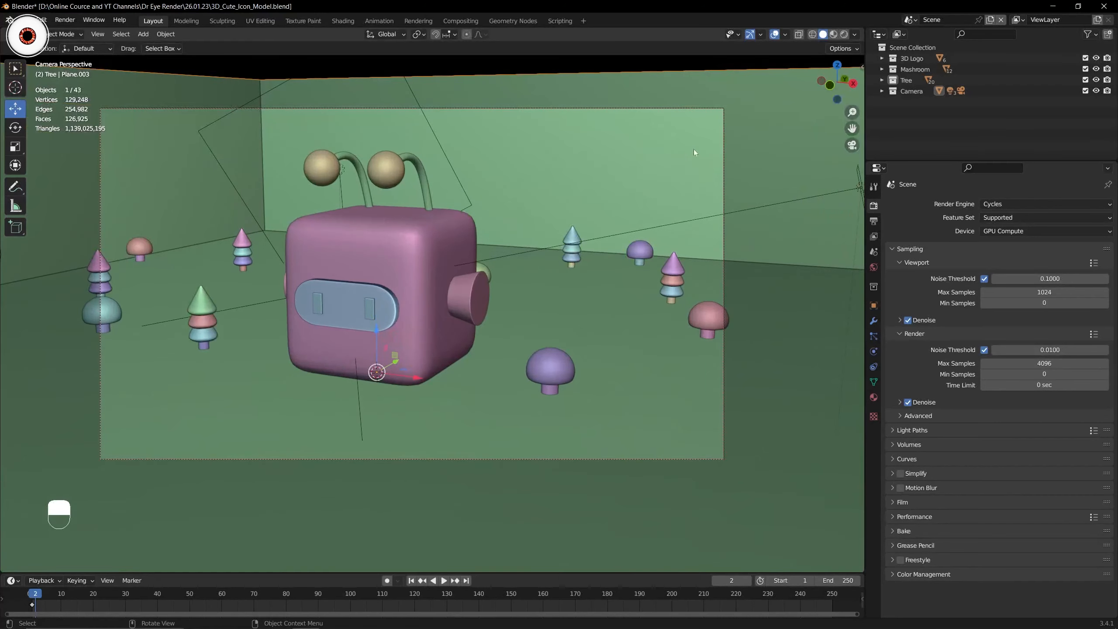
click(844, 35)
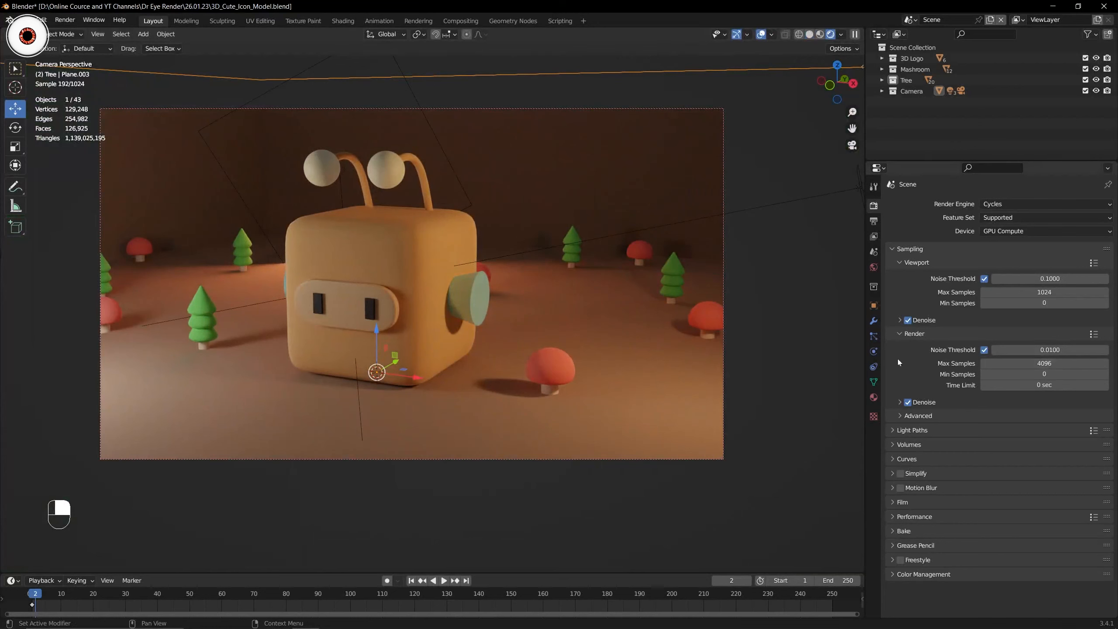
Collapse the Render sampling settings, expand the viewport Denoise settings, and hide the scene statistics overlay.
click(898, 333)
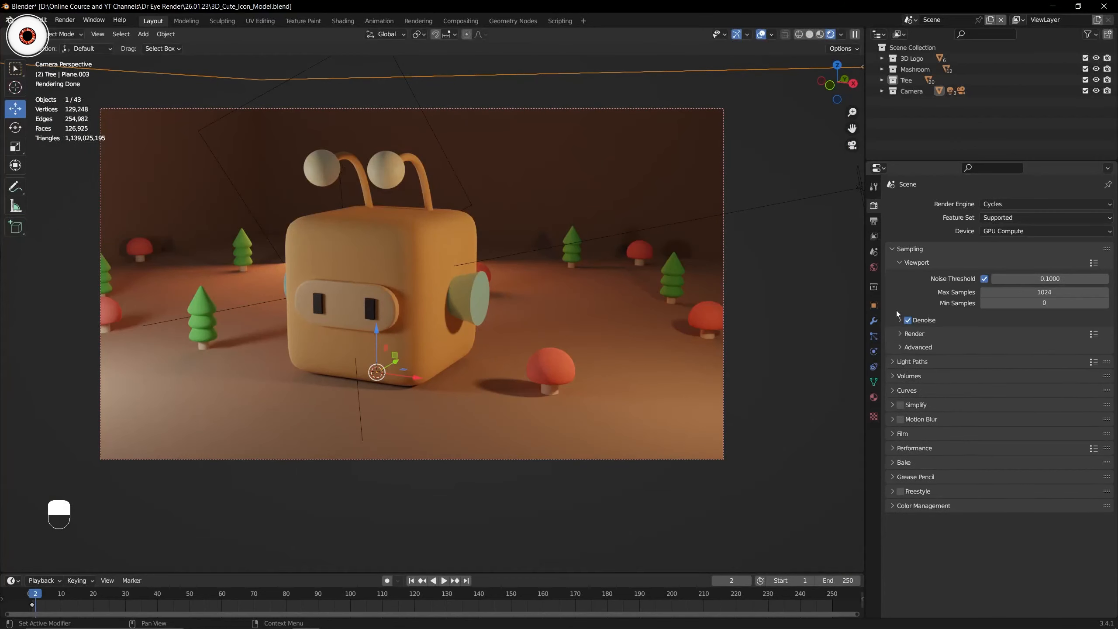
click(900, 320)
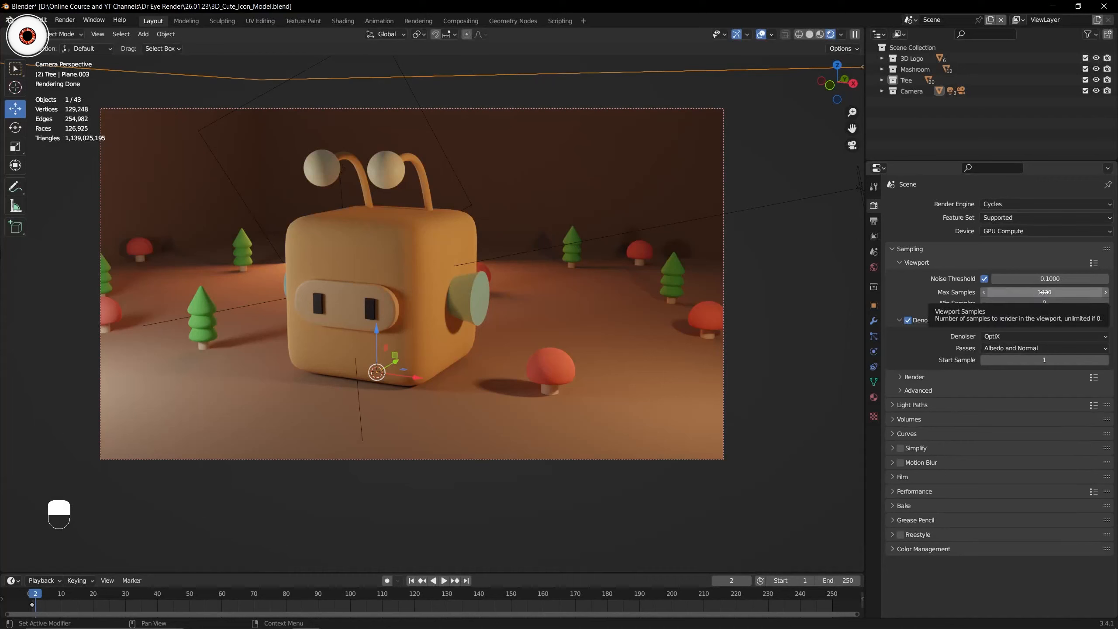
click(771, 35)
click(705, 122)
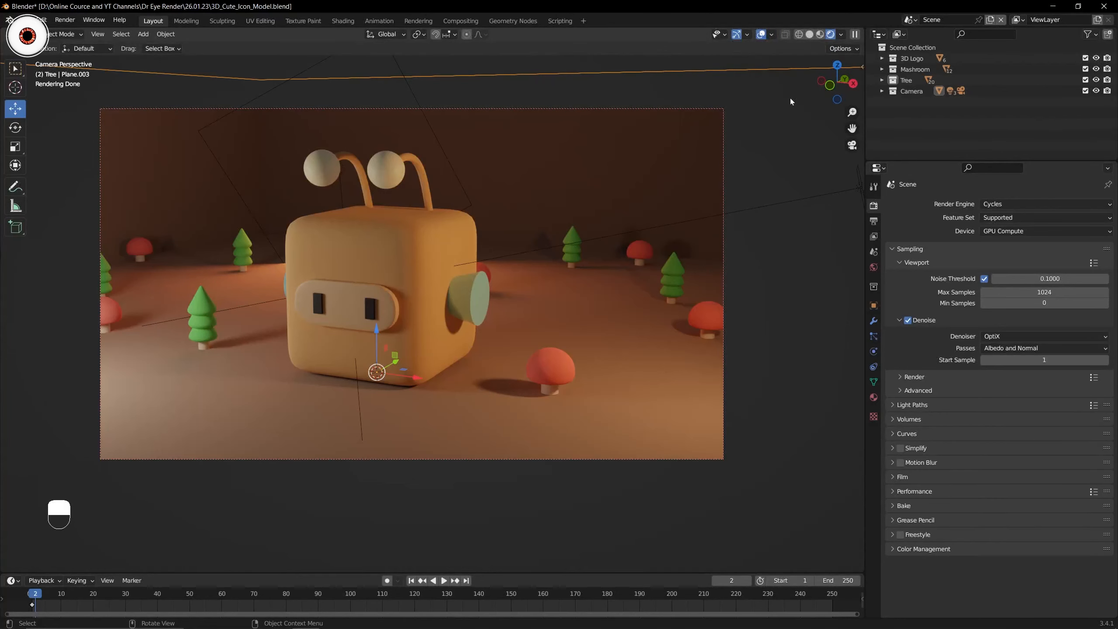
drag(853, 128, 880, 135)
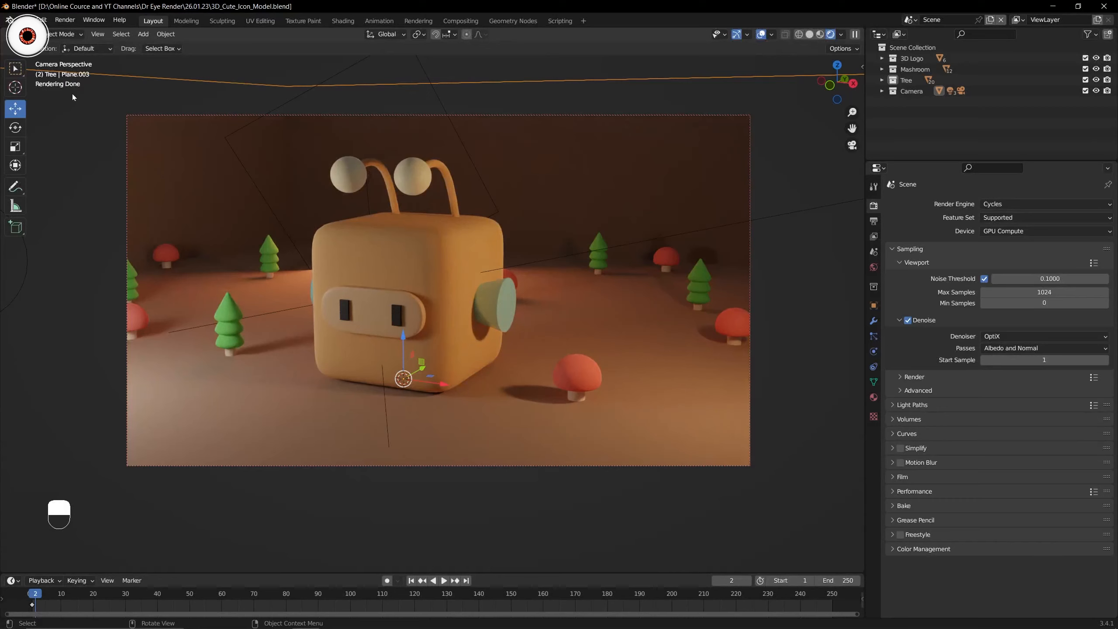
Set the viewport sampling's Max Samples to 128.
click(1044, 292)
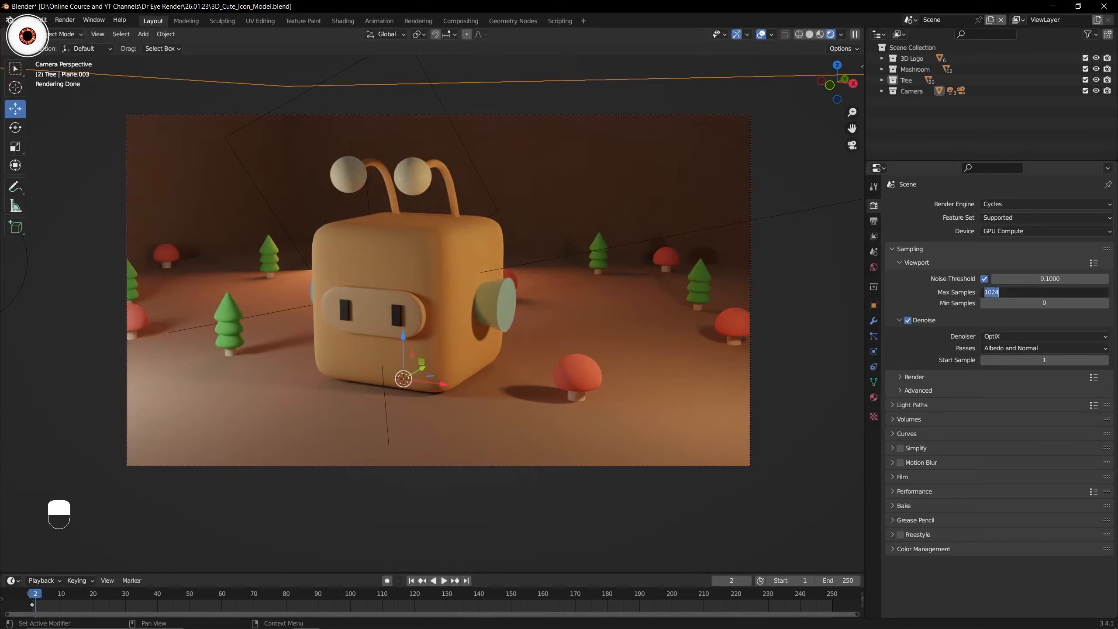
text(128)
key(Return)
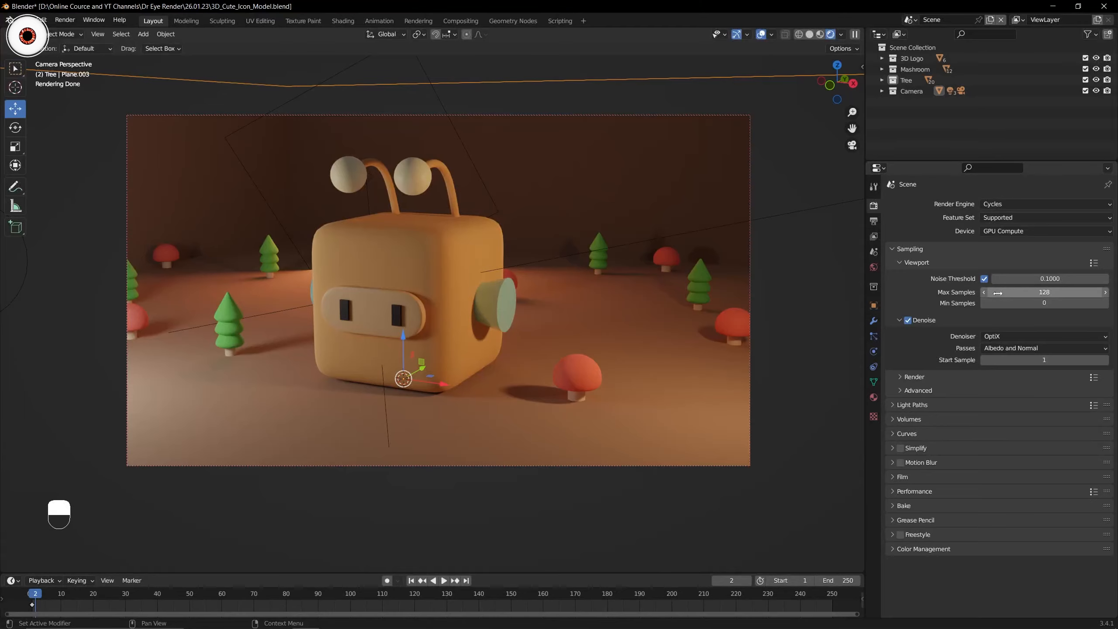
Turn viewport denoising off to compare the preview, and turn it back on with its settings expanded.
click(909, 321)
click(900, 320)
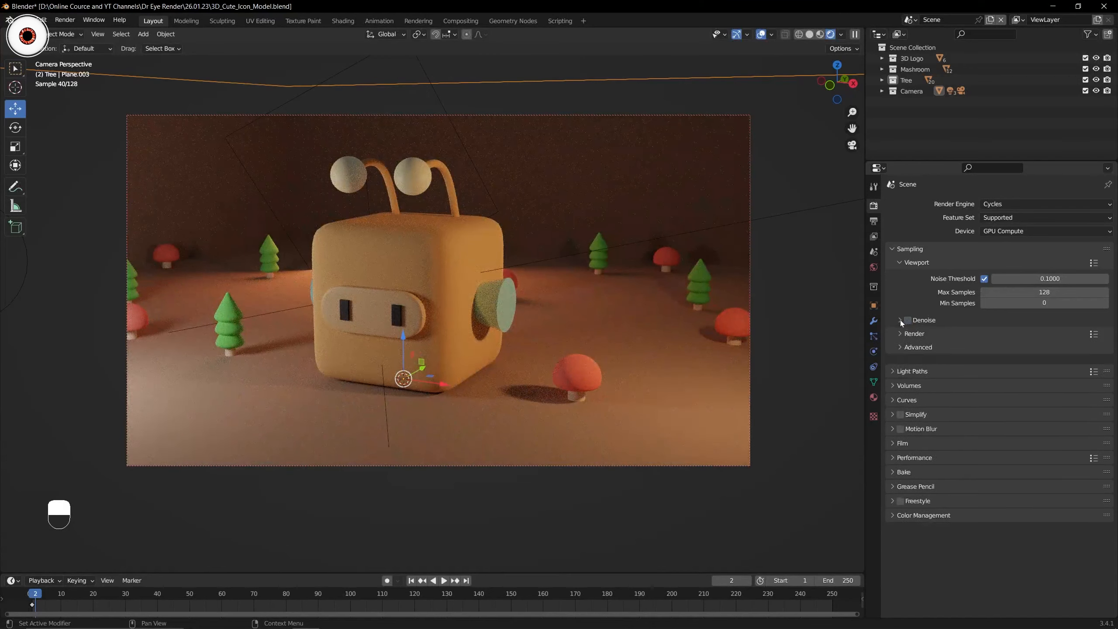
click(901, 320)
click(912, 320)
click(900, 321)
click(908, 321)
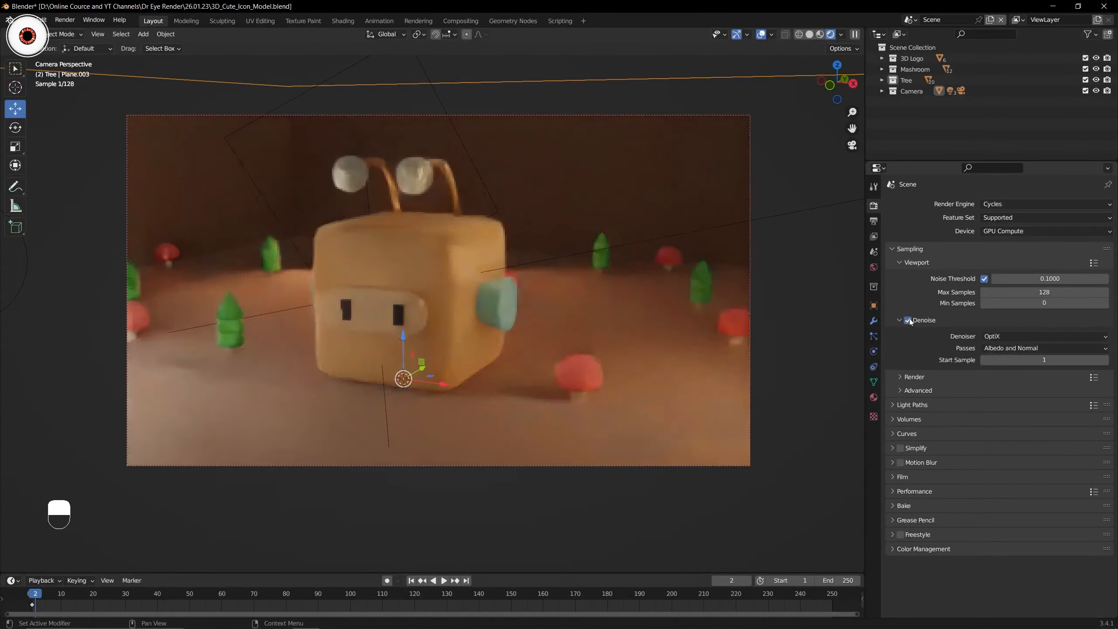
Compare viewport denoising with the Albedo pass and with denoising off, ending with it enabled and Passes set to Albedo and Normal.
click(1008, 336)
click(1006, 361)
click(1025, 350)
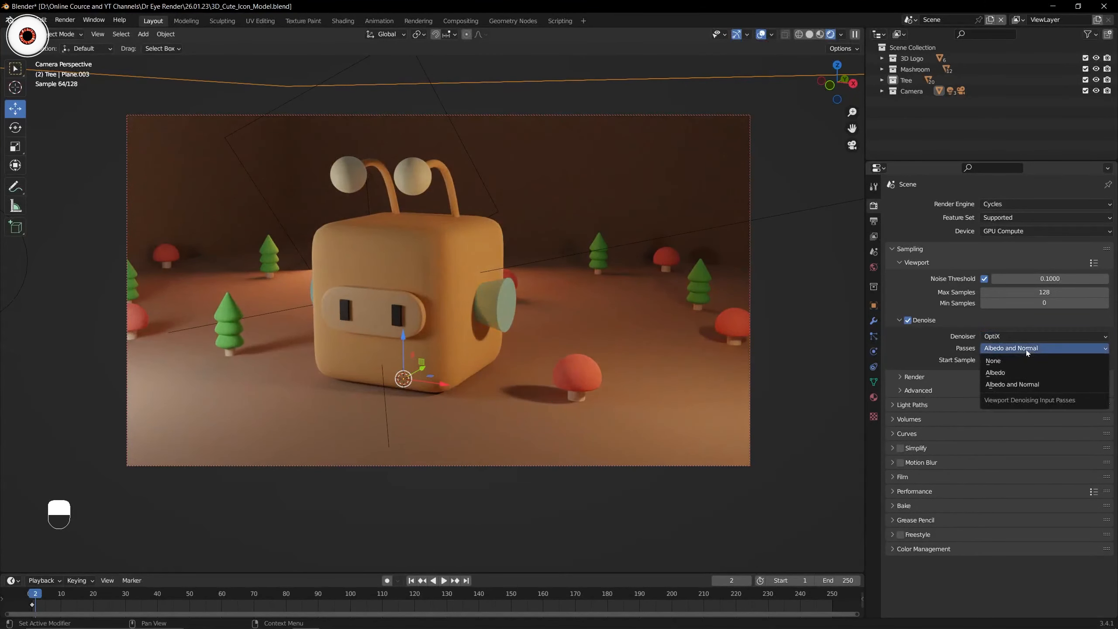
click(1012, 374)
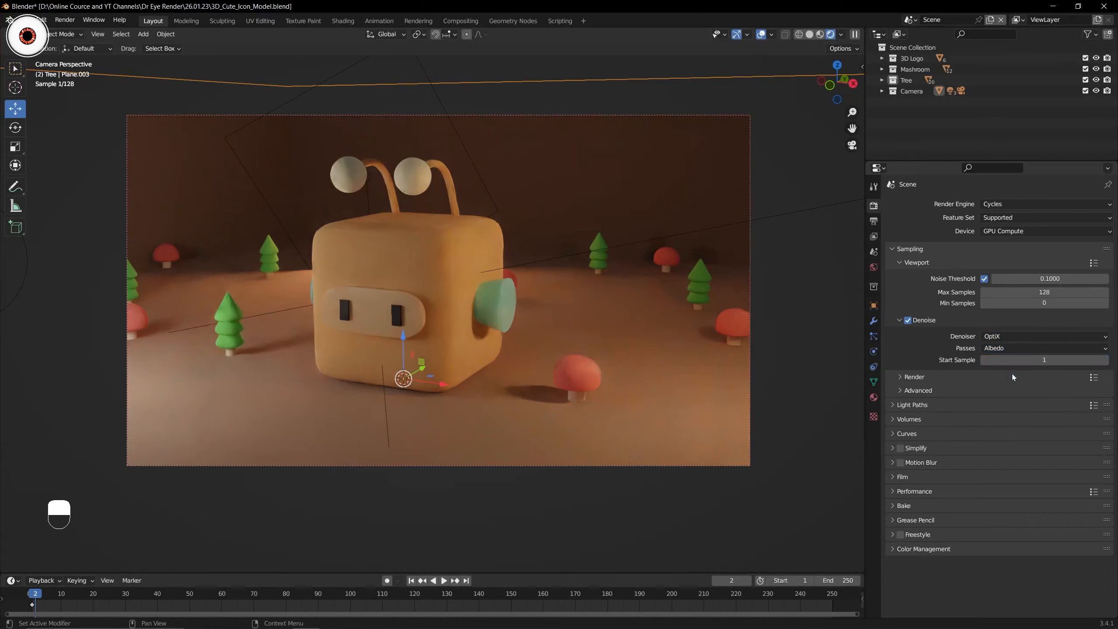
click(1035, 349)
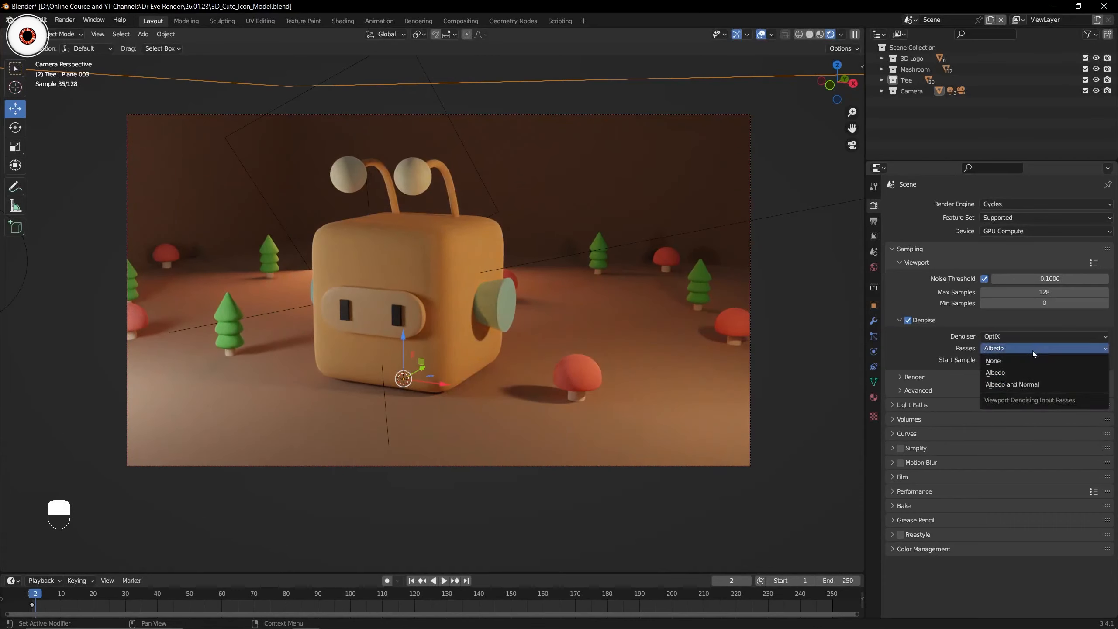
click(1025, 384)
drag(852, 128, 857, 166)
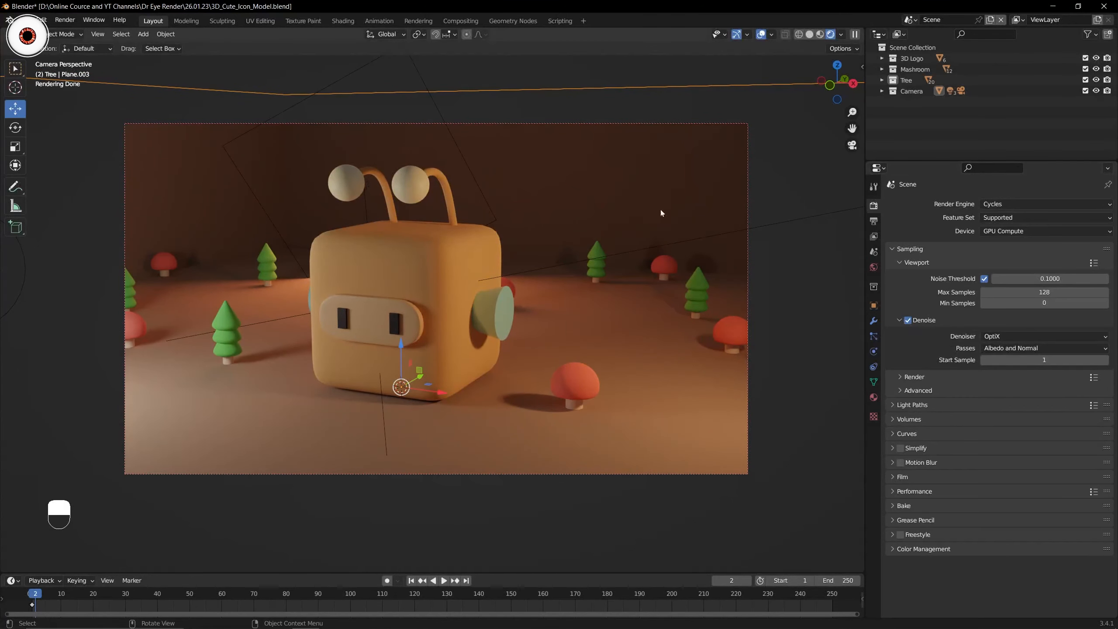
click(909, 321)
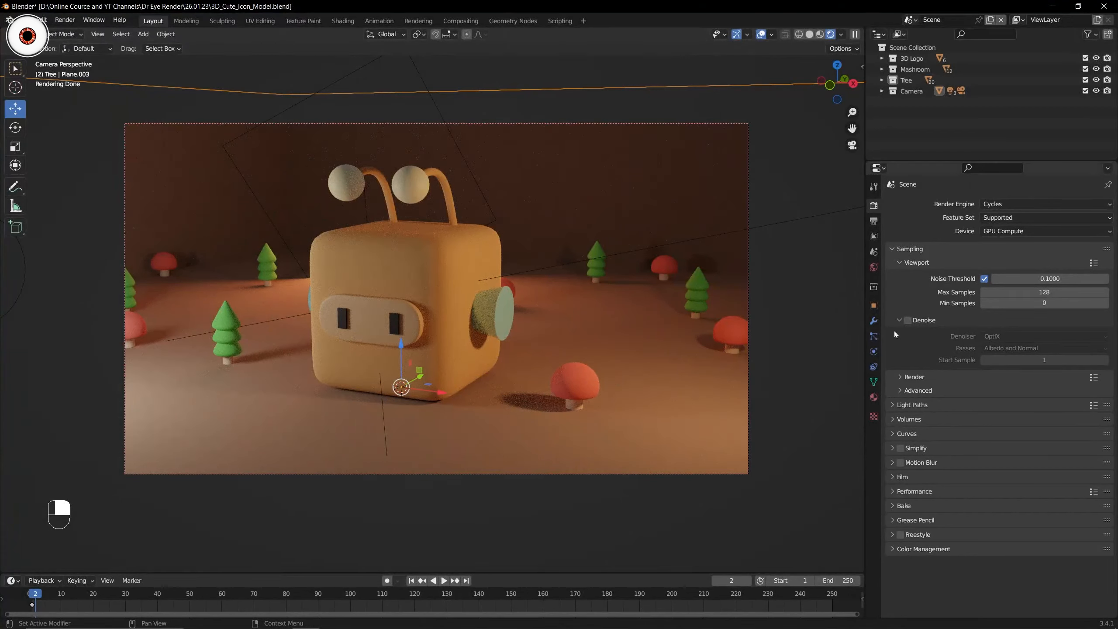
click(909, 323)
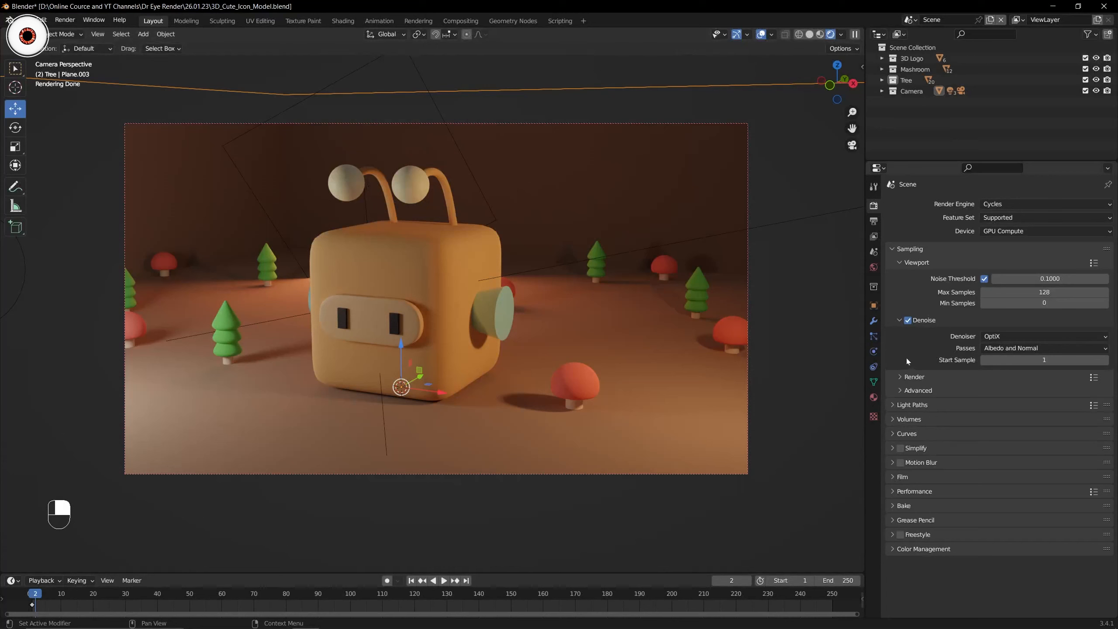
Expand the Render sampling and its Denoise settings, and set the render Max Samples to 300.
click(903, 378)
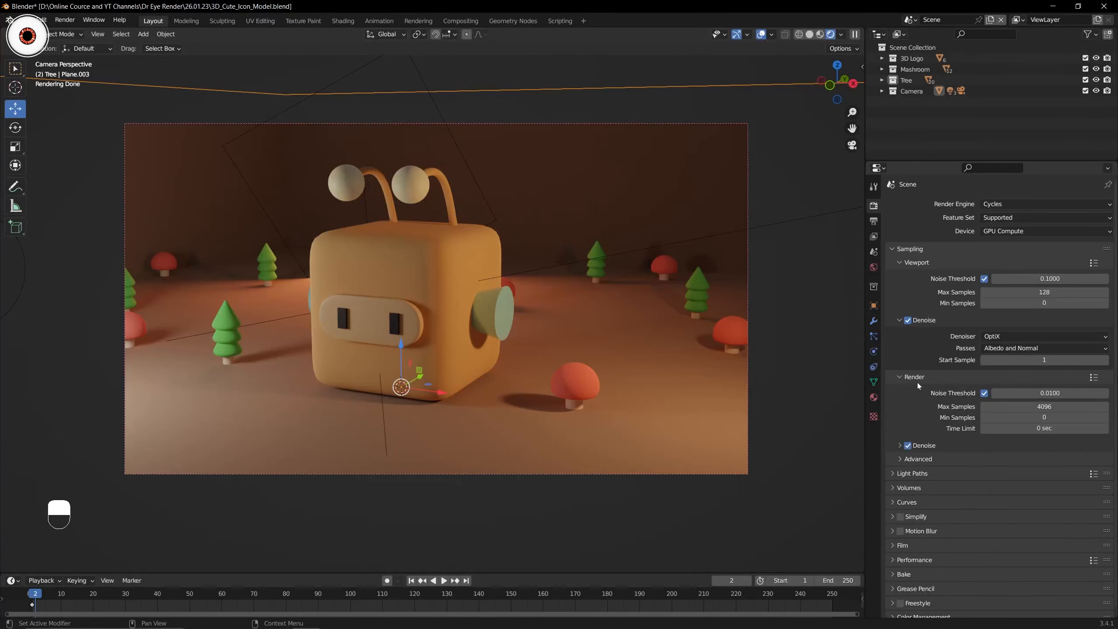
click(898, 448)
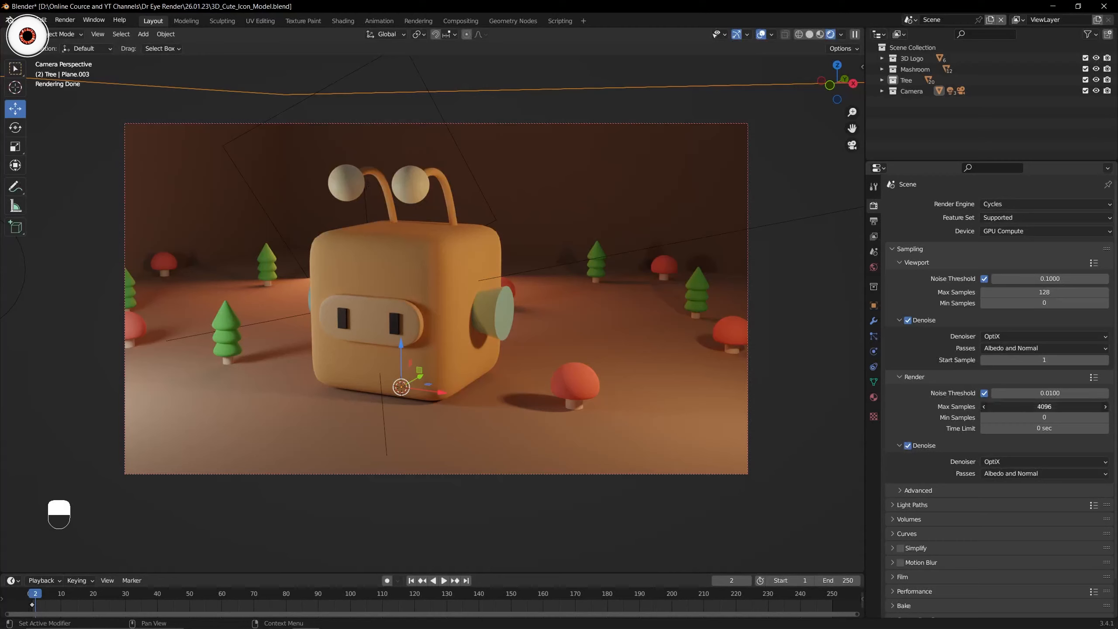
double_click(1033, 407)
text(300)
key(Return)
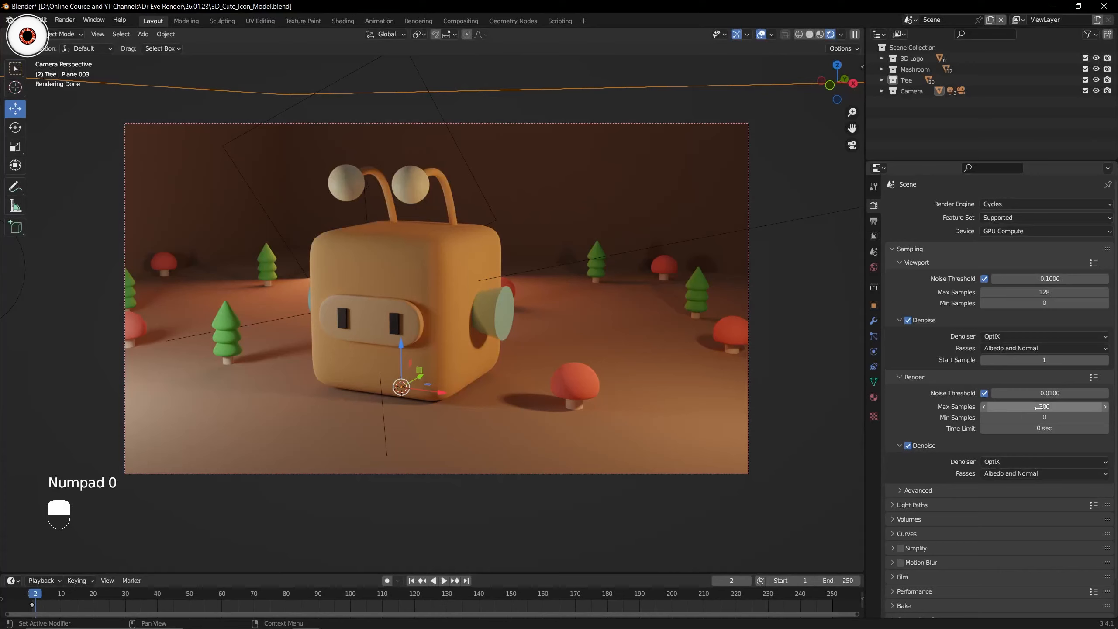
click(1017, 459)
click(1014, 476)
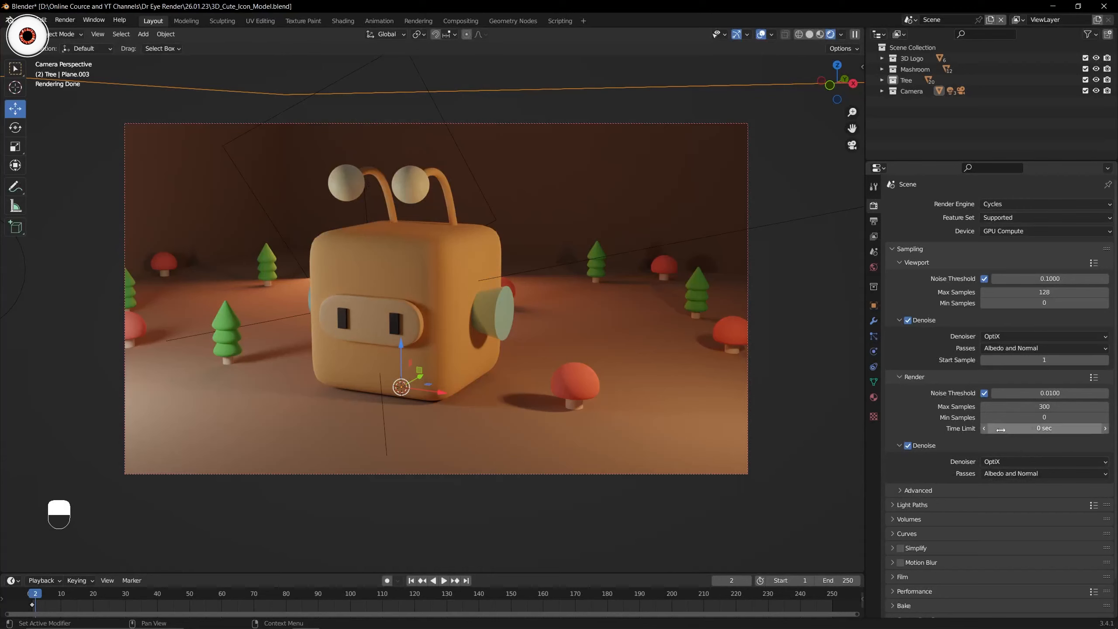
Compare the Raw, Standard and Filmic view transforms, settle on Standard, and show the viewport overlays again.
scroll(935, 405, down, 2)
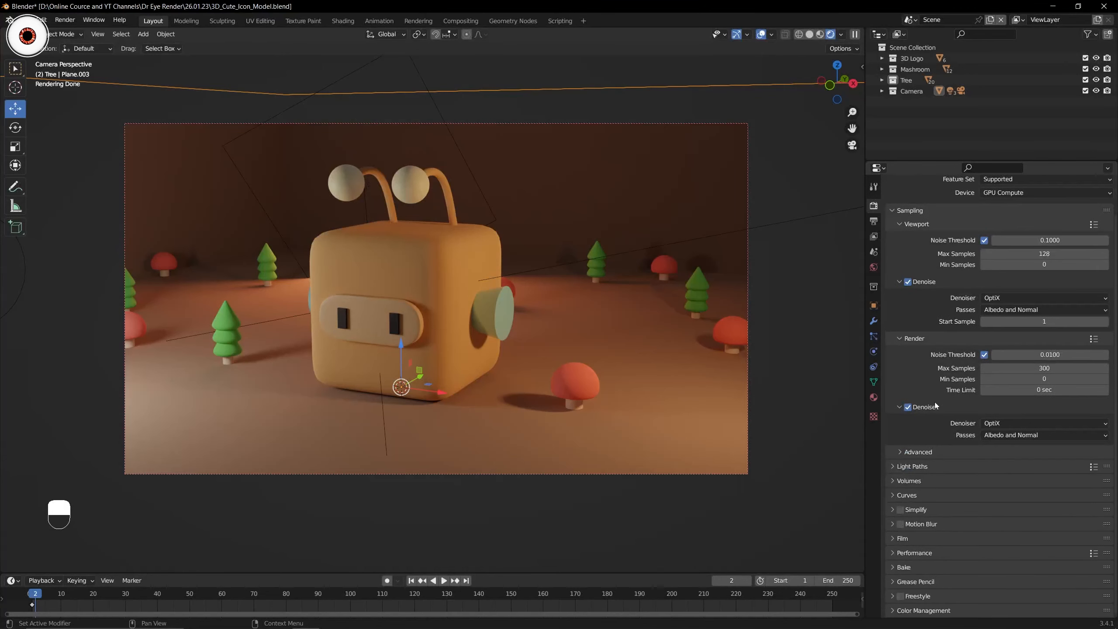
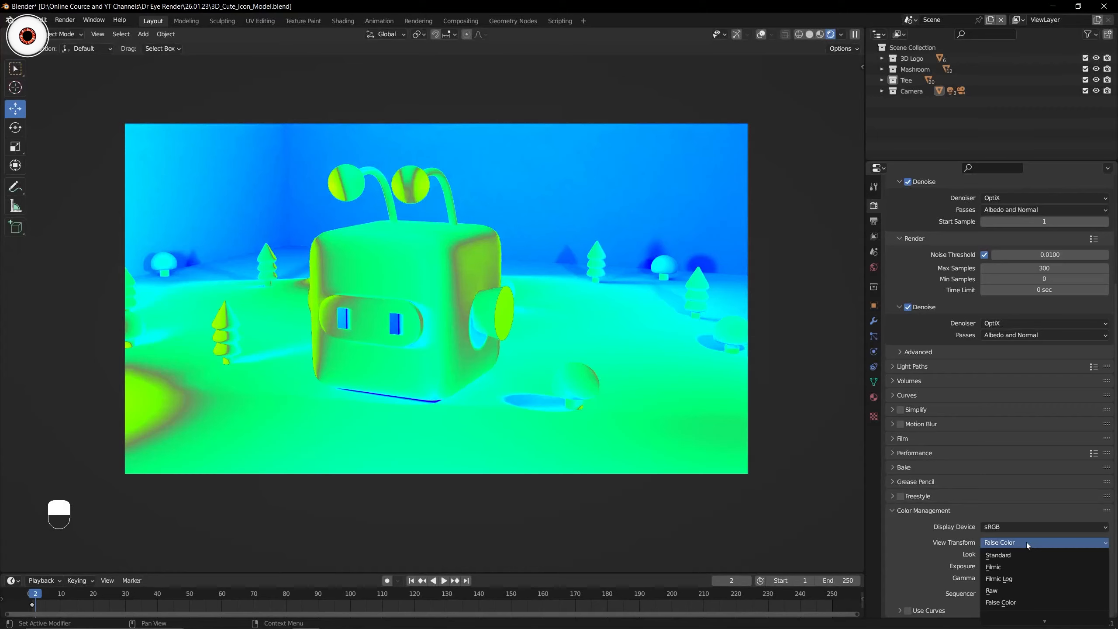
click(1008, 590)
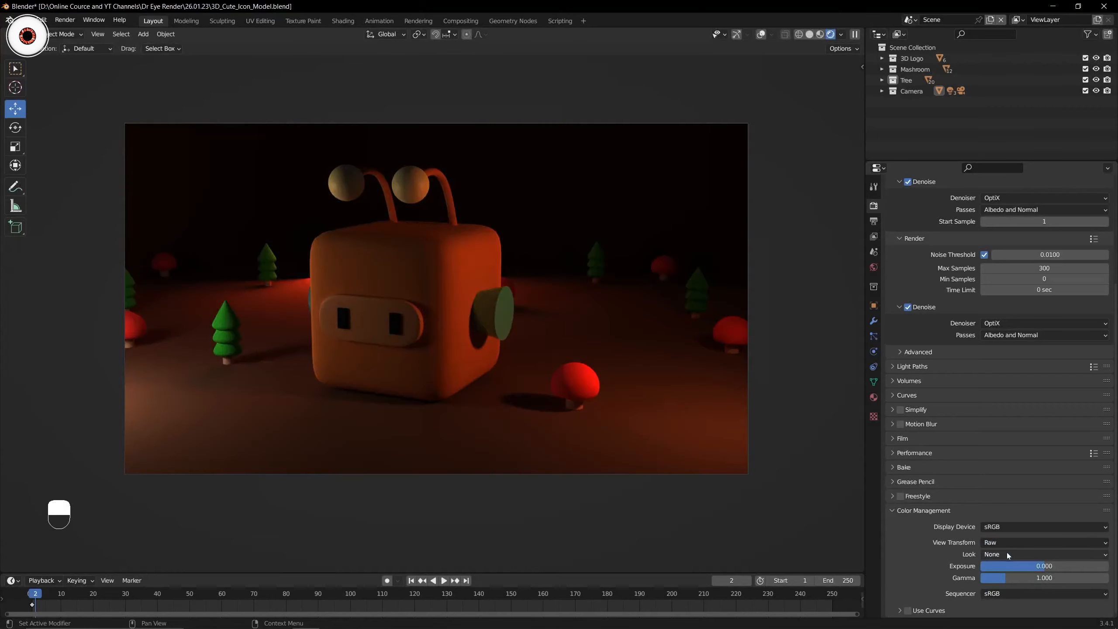
click(1019, 542)
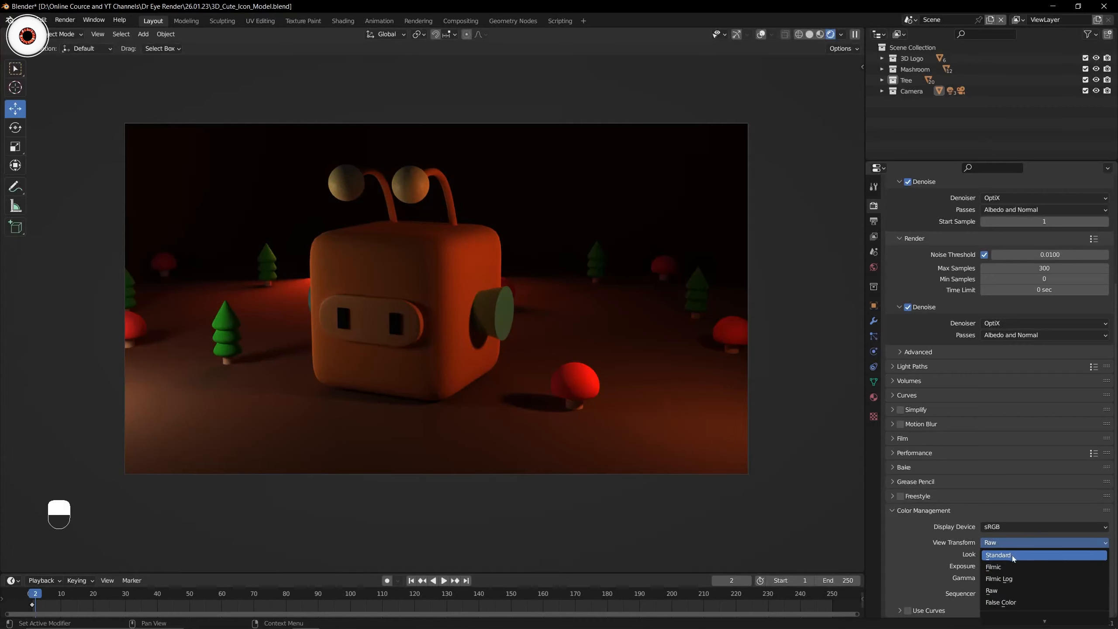
click(1012, 556)
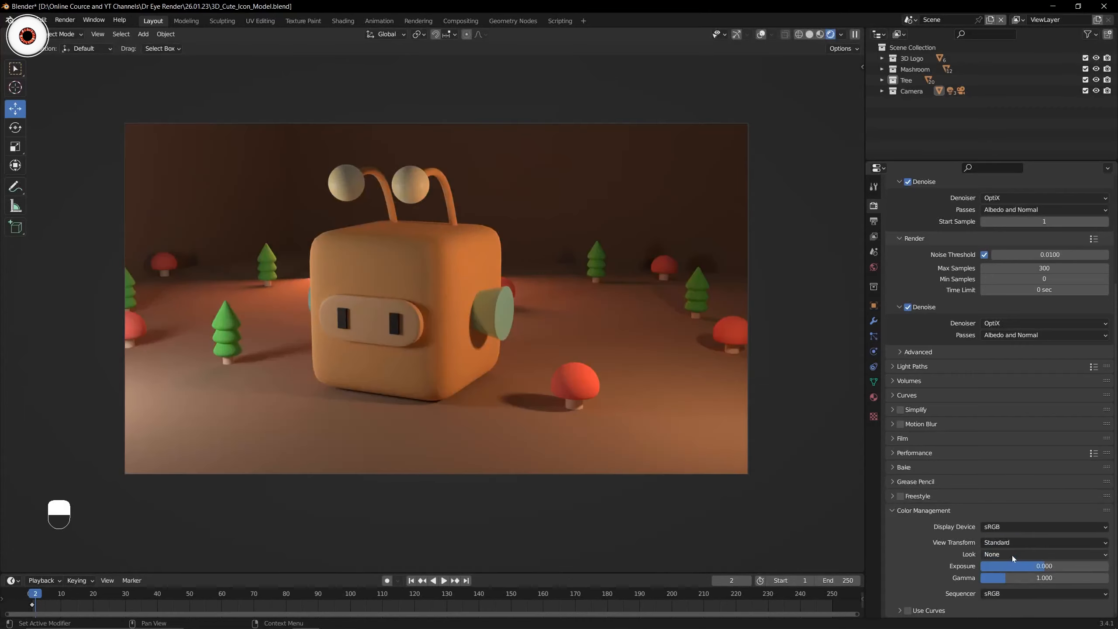
click(1020, 544)
click(1002, 569)
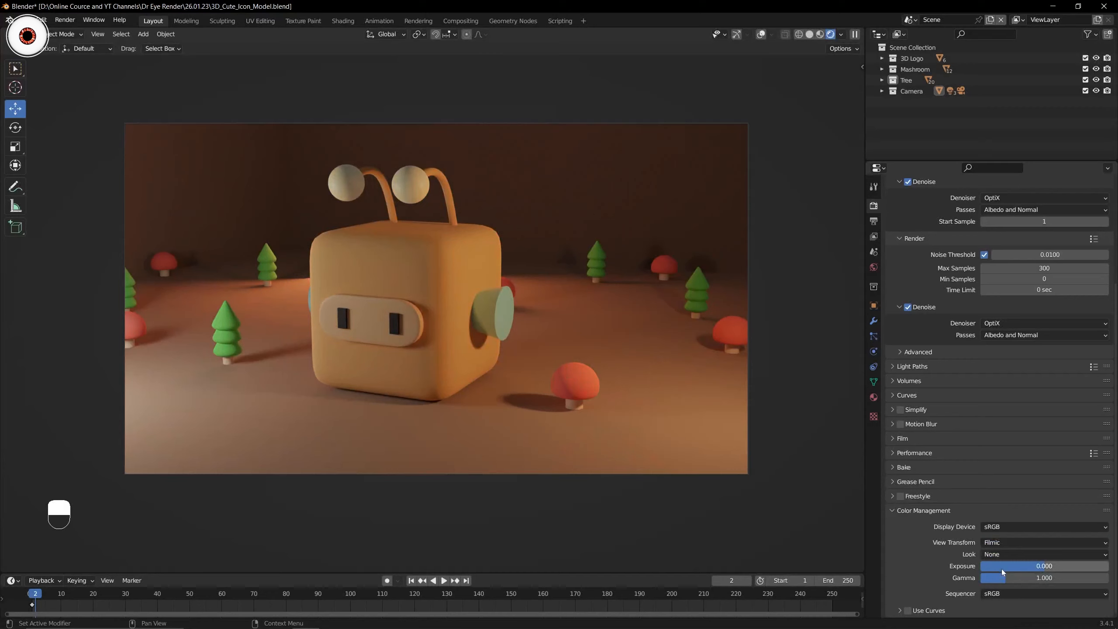
click(1016, 544)
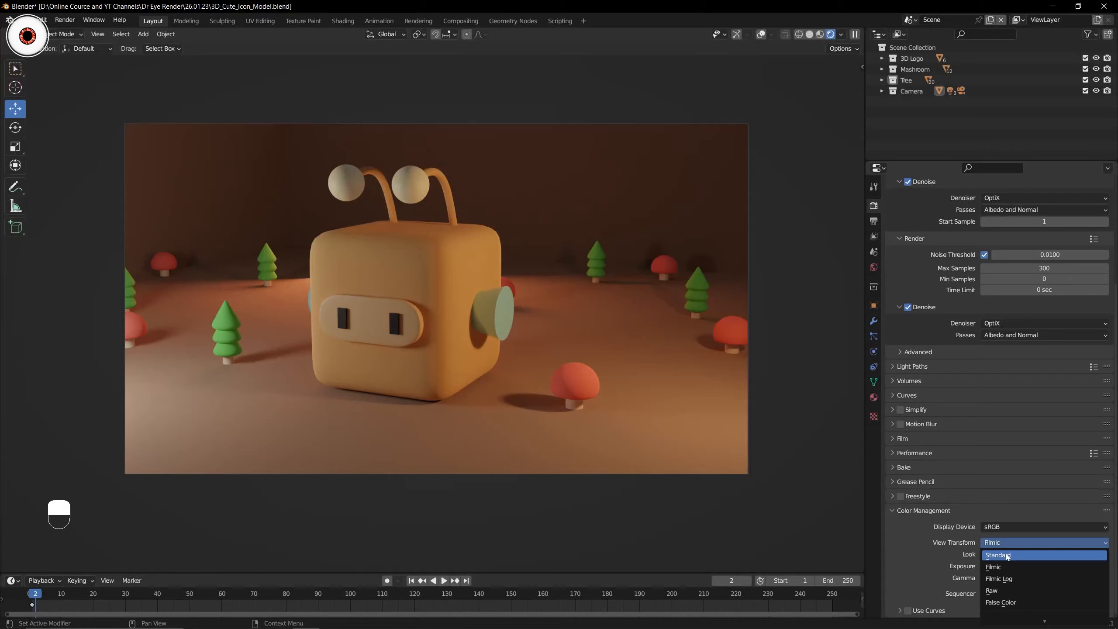
click(1007, 556)
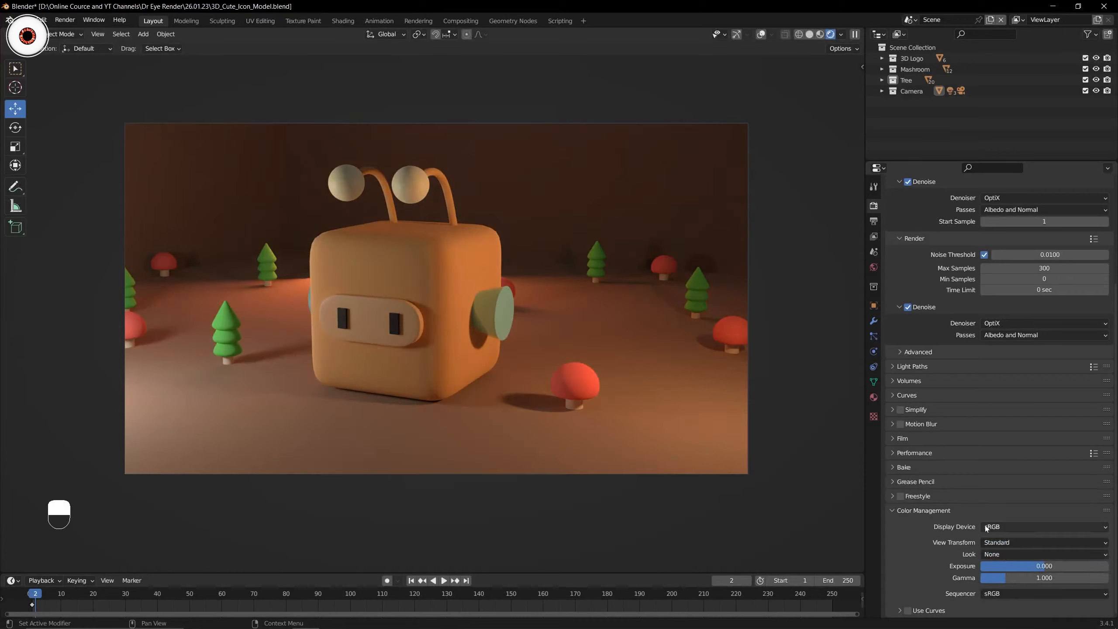
scroll(979, 519, up, 8)
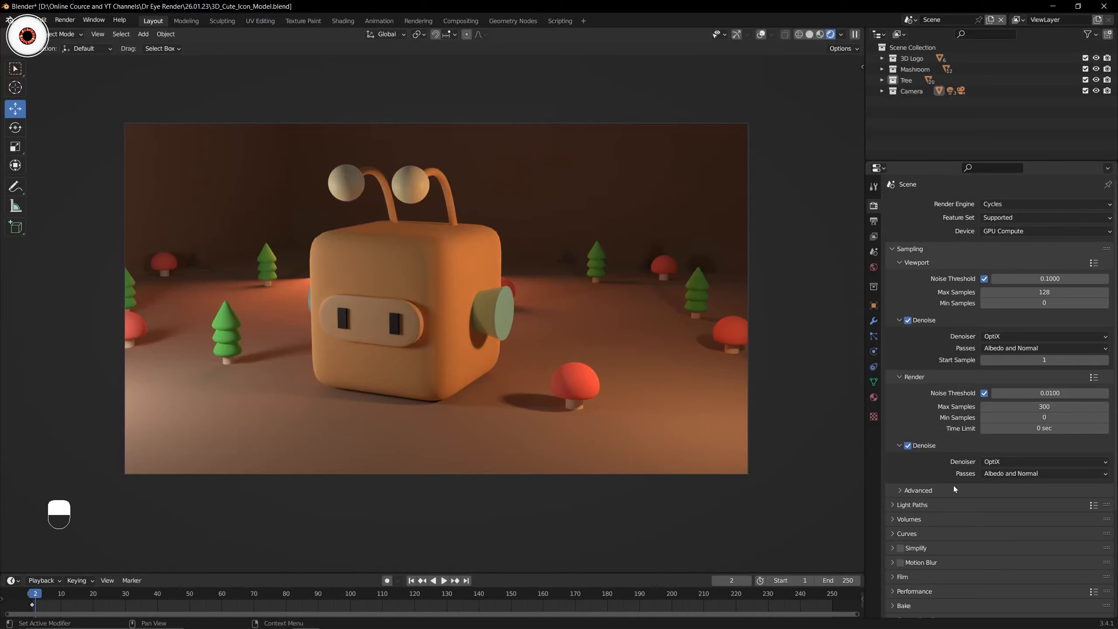
click(765, 36)
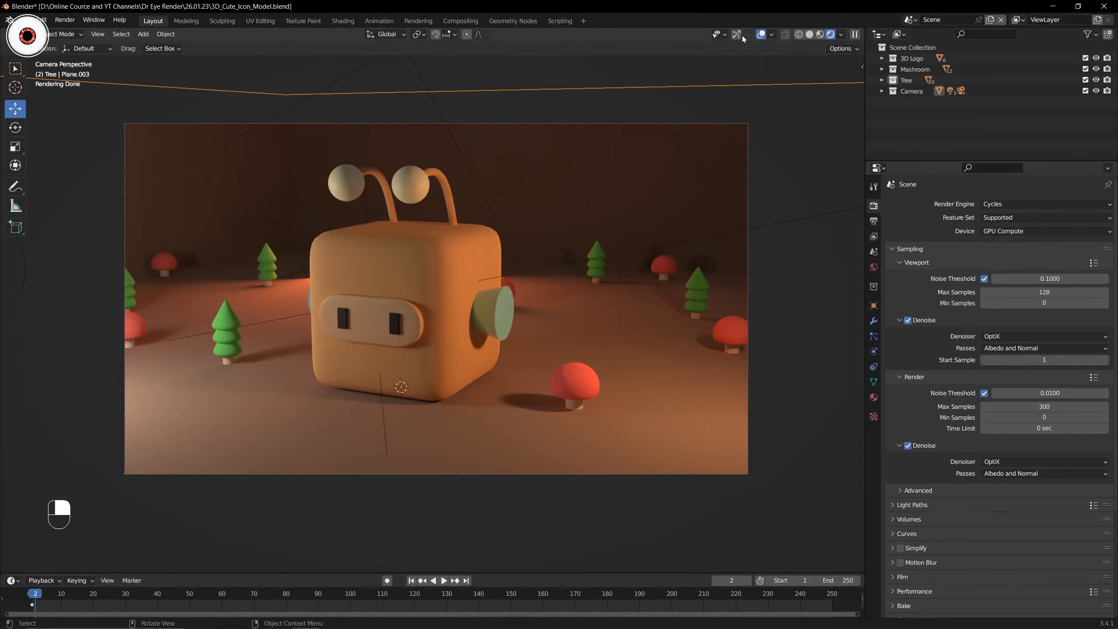
Turn Render Region off in the output properties to compare the viewport inside and outside the camera frame, and turn it back on.
click(874, 220)
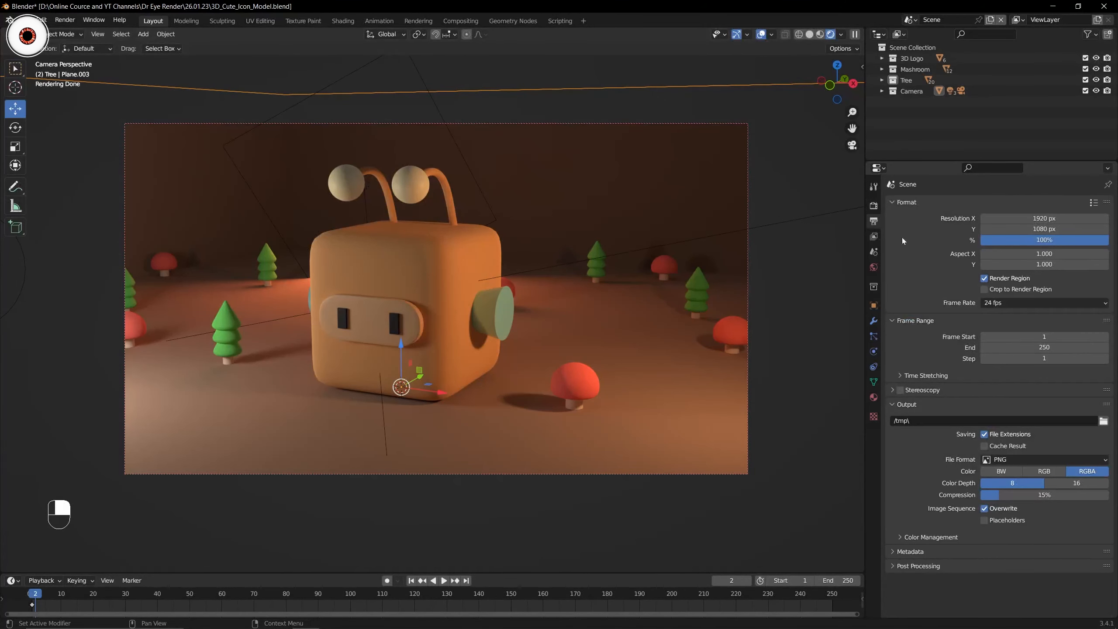
click(991, 278)
middle_drag(705, 132, 665, 136)
scroll(666, 137, down, 7)
scroll(591, 217, up, 8)
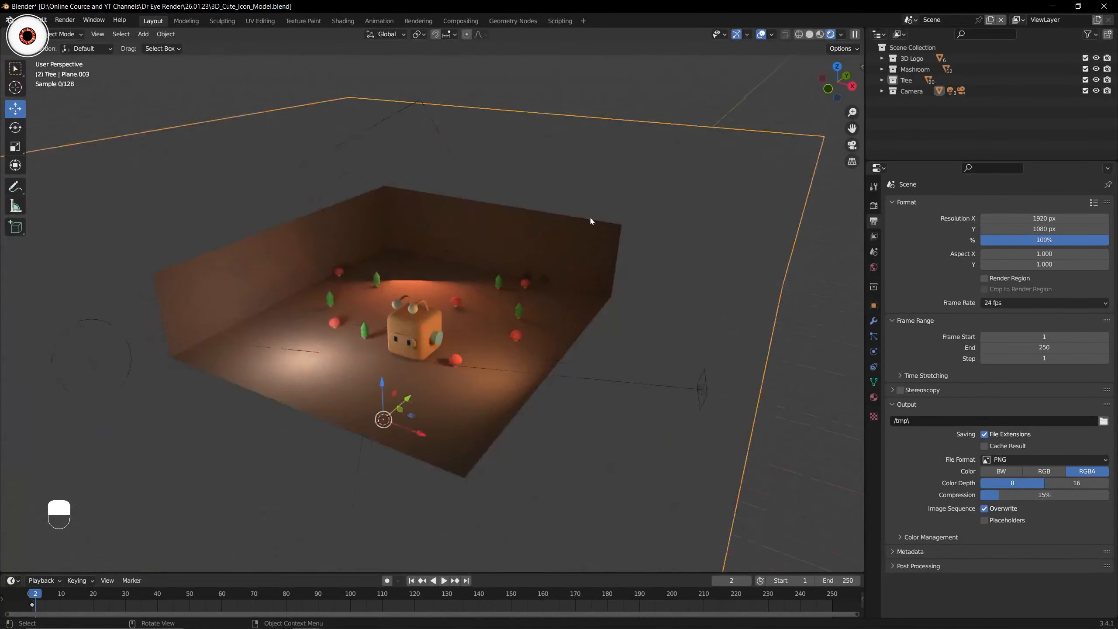
key(KP_0)
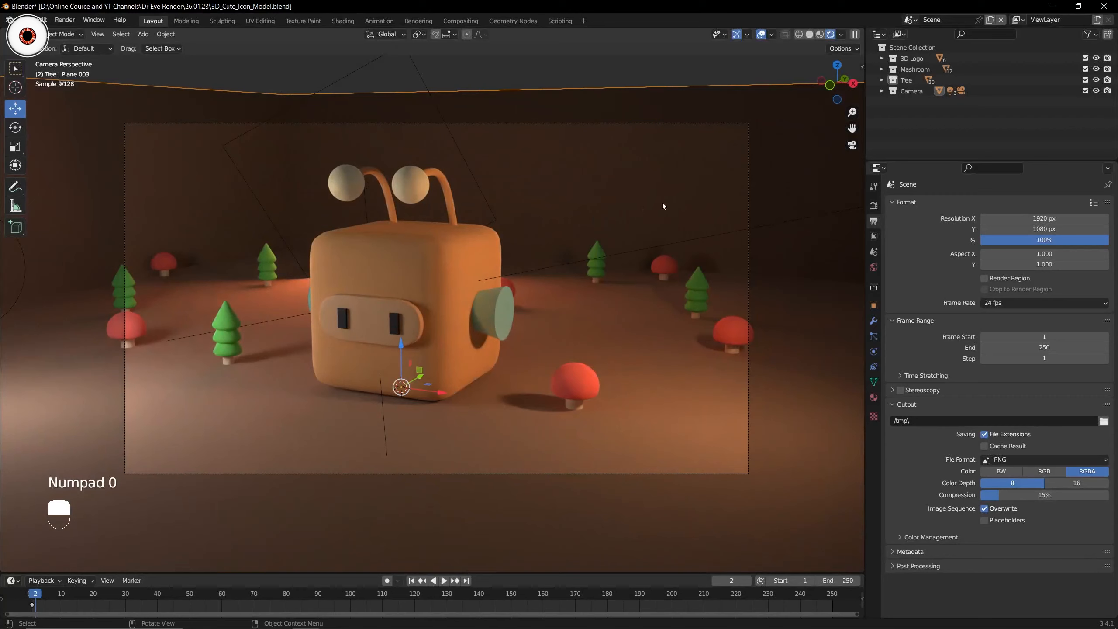
scroll(665, 202, down, 3)
scroll(662, 236, up, 2)
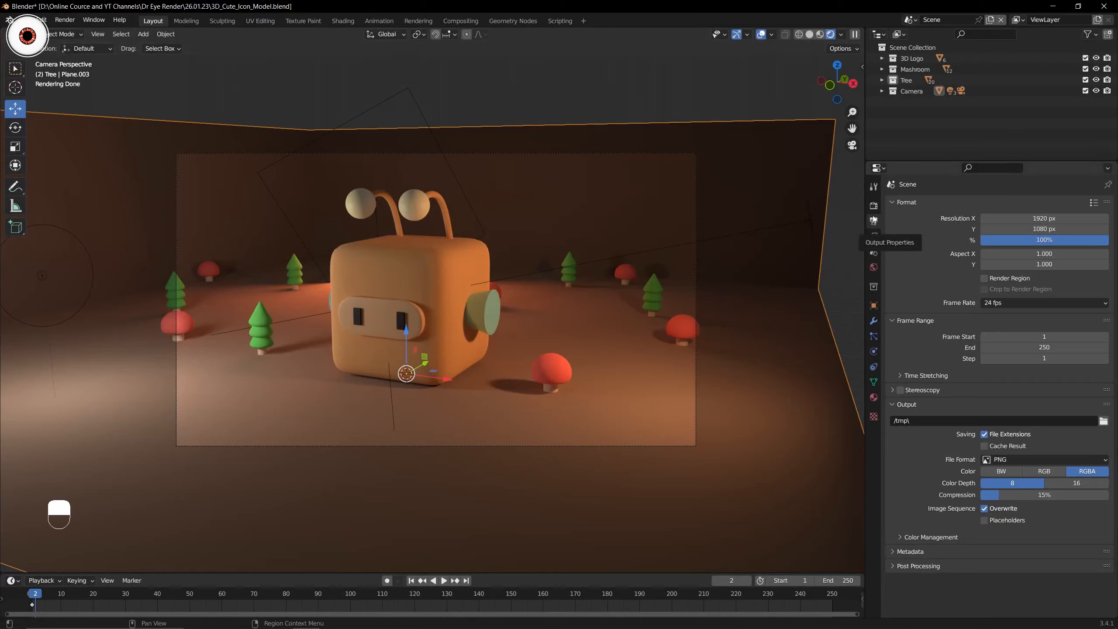
click(991, 279)
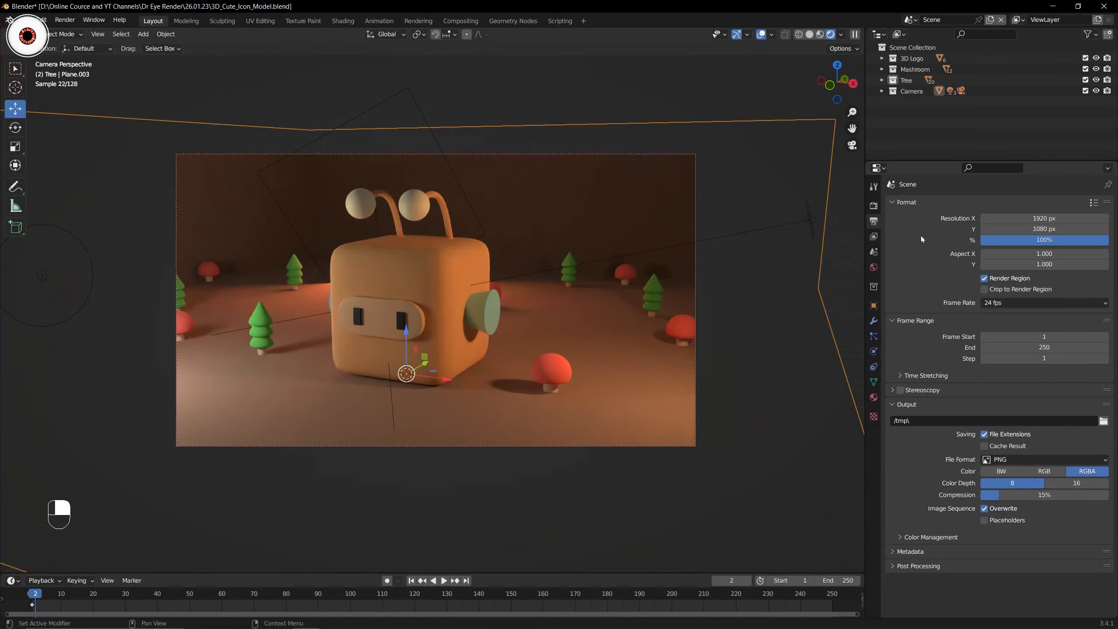
click(762, 82)
drag(852, 129, 845, 141)
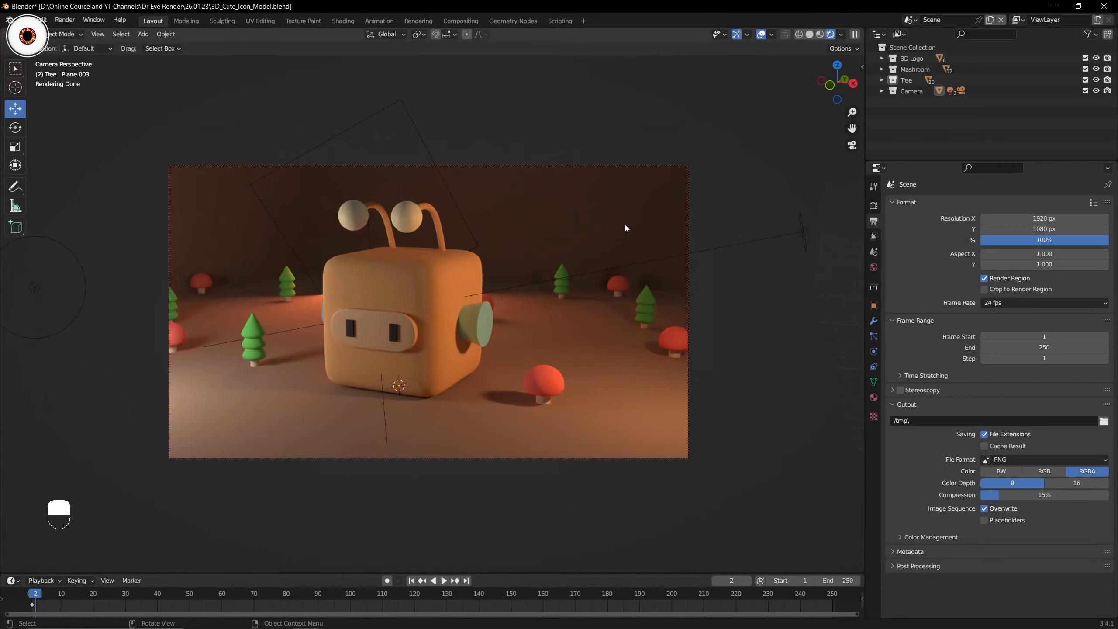
Turn off Render Region and annotate a vertical line down the back wall in a perspective view outside the camera.
click(992, 279)
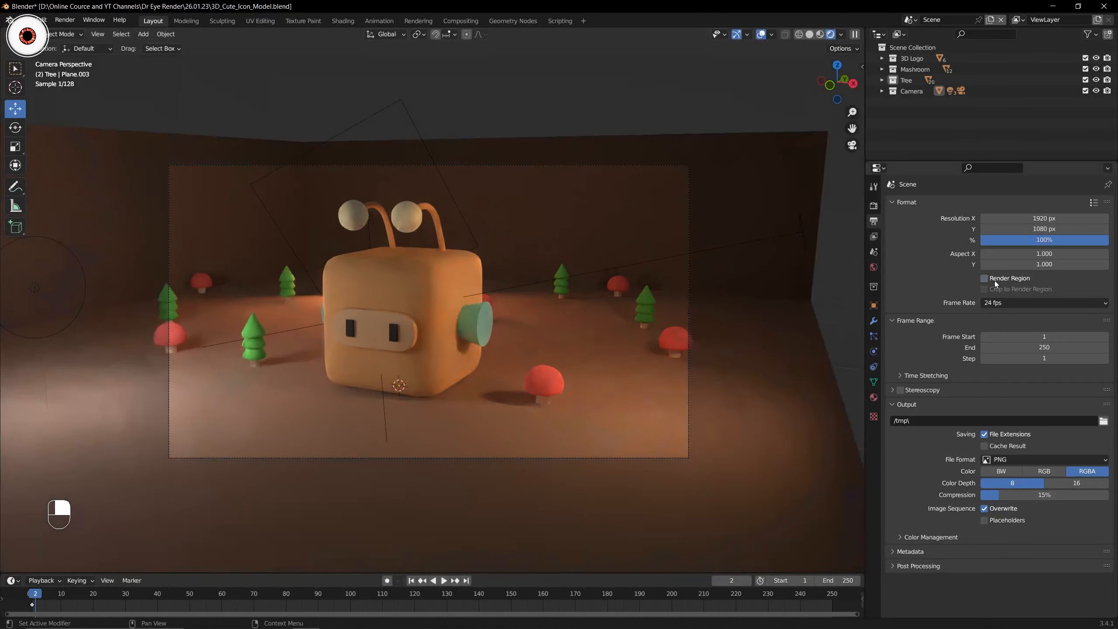
drag(849, 104, 787, 356)
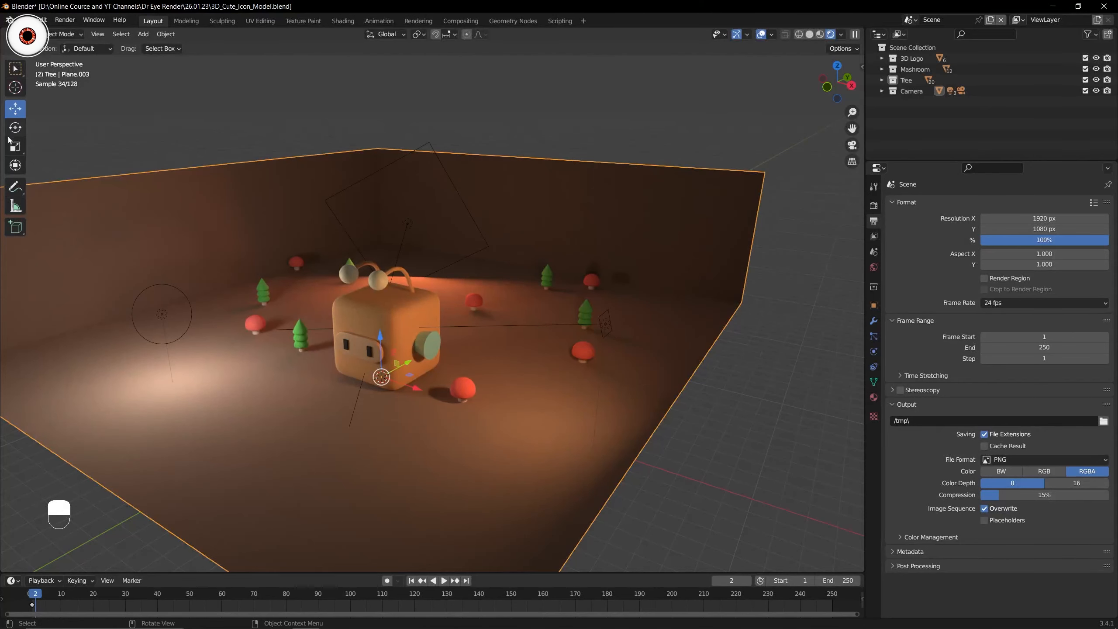
click(15, 189)
drag(697, 152, 704, 321)
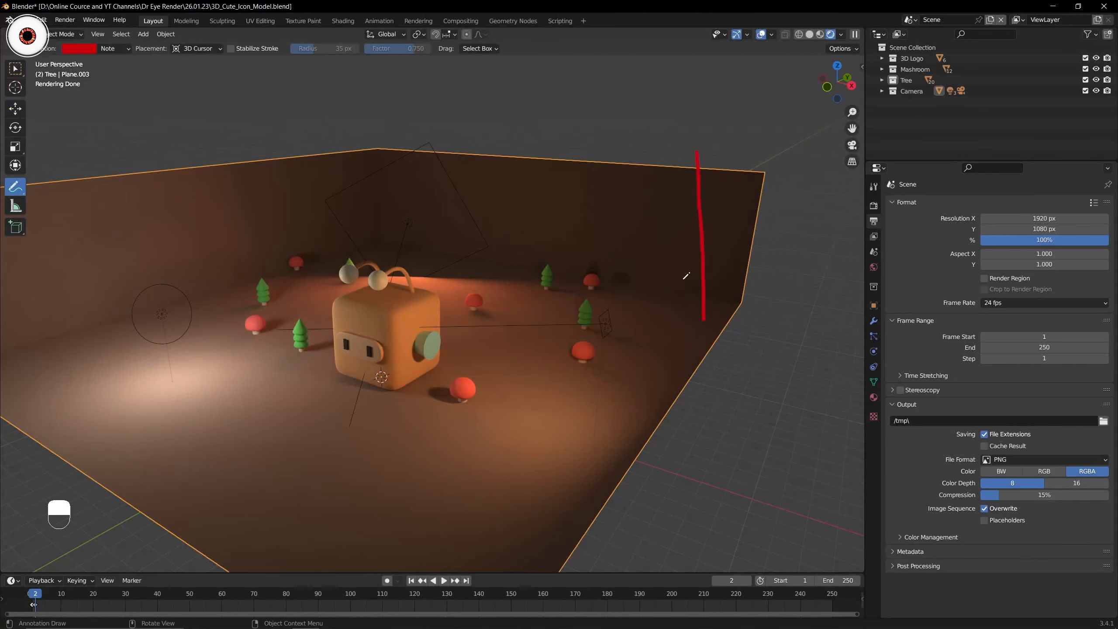
Return to the camera view and annotate lines around the four edges of the camera frame to mark the area outside it.
key(KP_0)
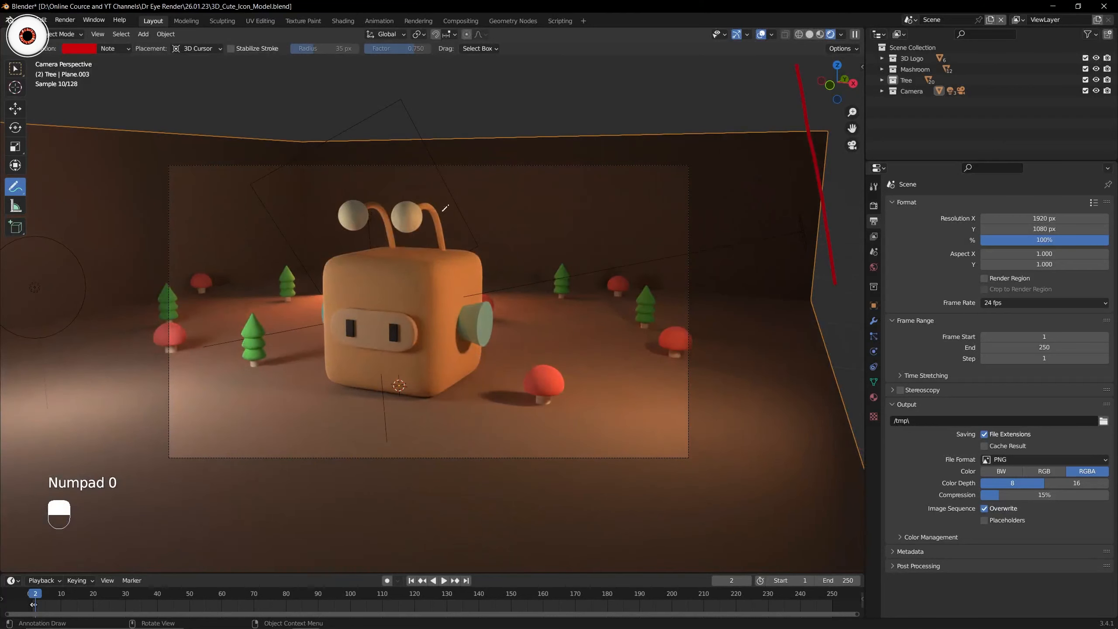
mouse_move(670, 111)
mouse_down()
mouse_move(707, 254)
mouse_move(705, 364)
mouse_move(806, 437)
mouse_move(851, 438)
mouse_up()
mouse_move(150, 118)
mouse_down()
mouse_move(166, 441)
mouse_move(2, 482)
mouse_move(280, 160)
mouse_move(523, 170)
mouse_move(696, 96)
mouse_up()
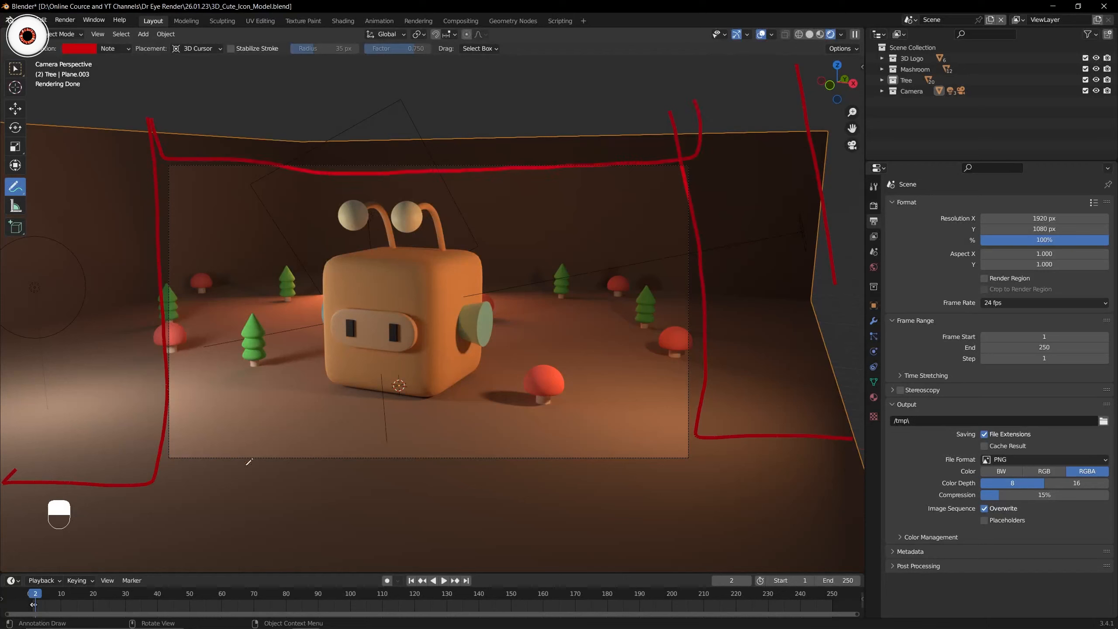
mouse_move(165, 459)
mouse_down()
mouse_move(157, 549)
mouse_move(337, 464)
mouse_move(801, 437)
mouse_move(820, 536)
mouse_up()
drag(820, 536, 798, 525)
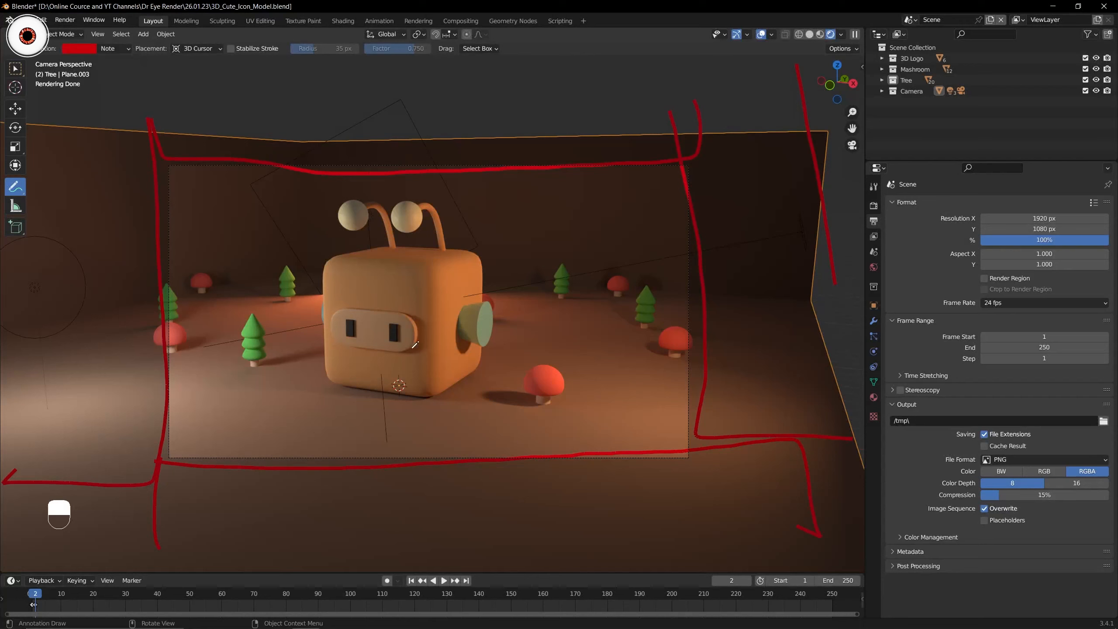
Enable Render Region and Crop to Render Region, and hide the viewport overlays and gizmos.
click(995, 278)
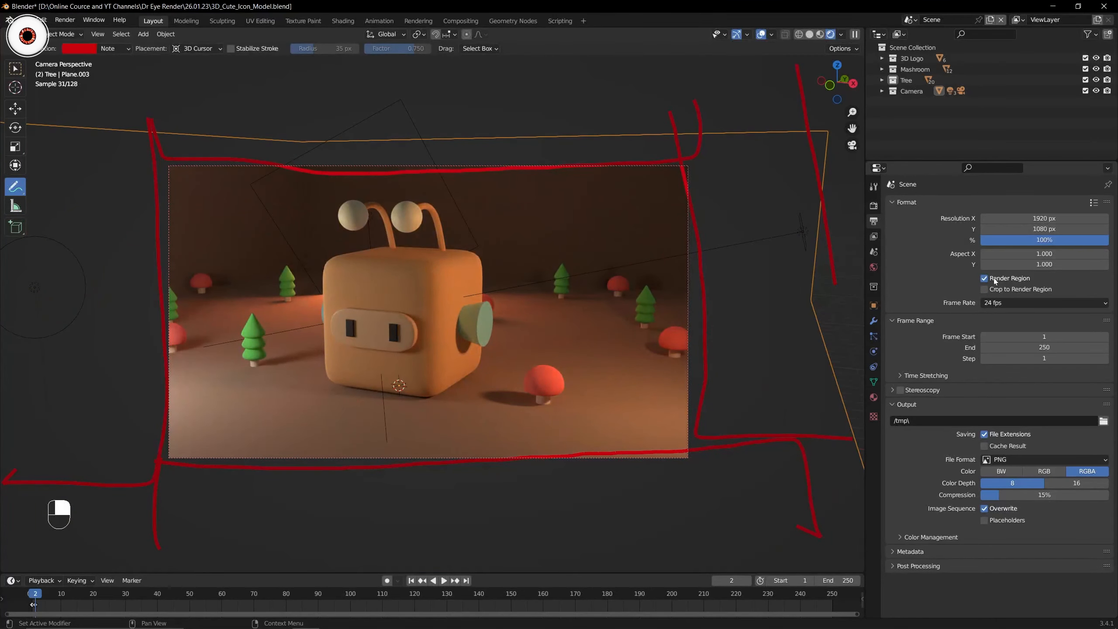
click(761, 36)
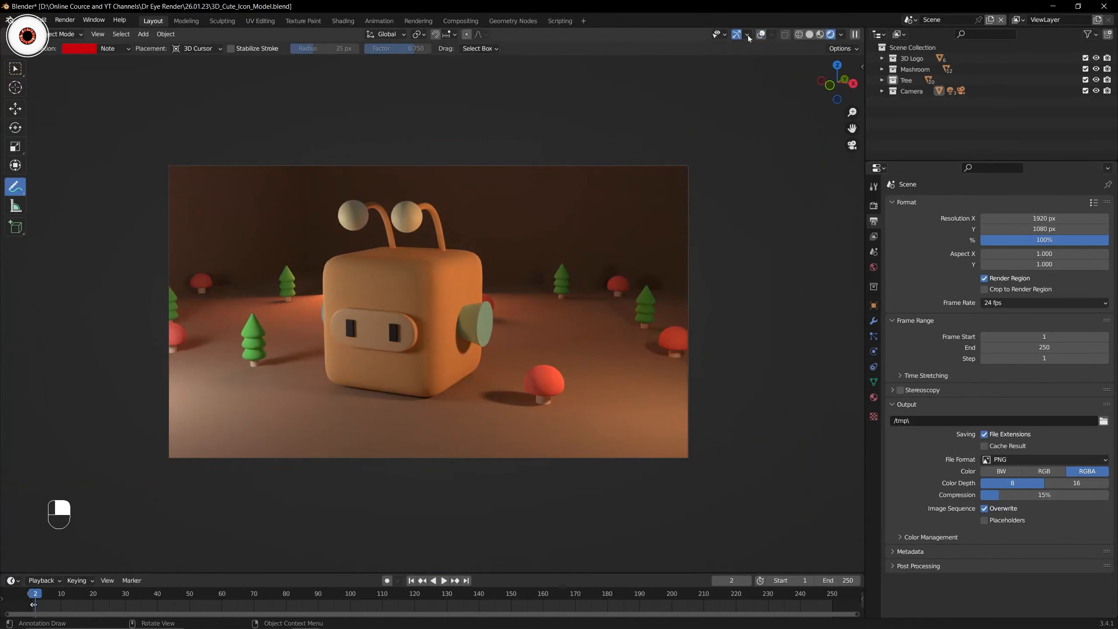
click(737, 36)
click(989, 291)
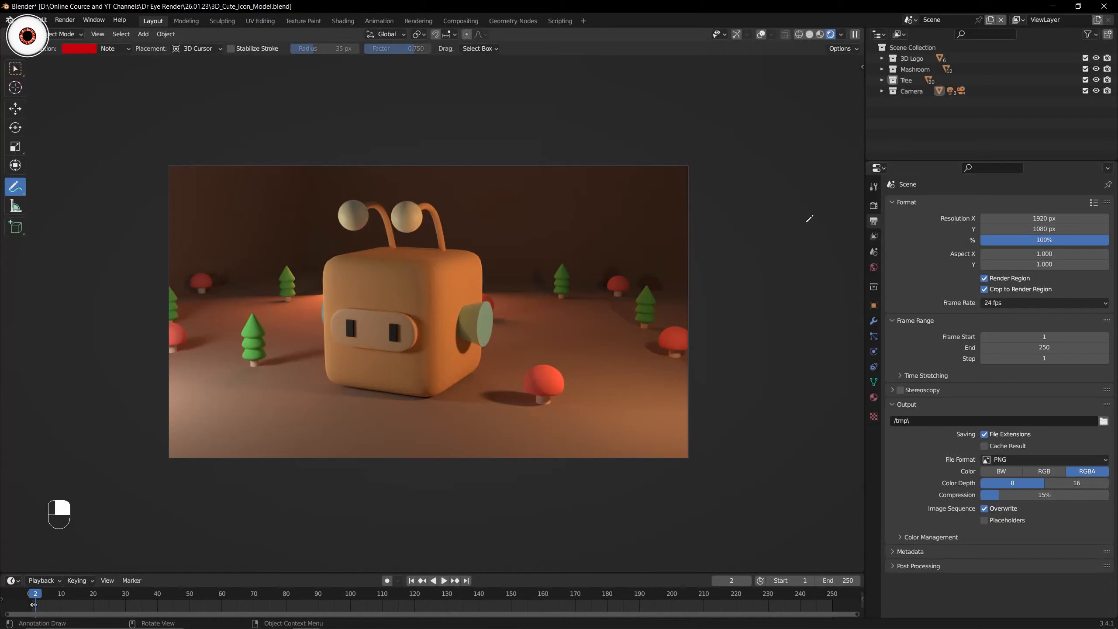
Show the viewport overlays and gizmos, activate the Select tool, and toggle the annotations overlay off and back on.
click(762, 35)
click(737, 35)
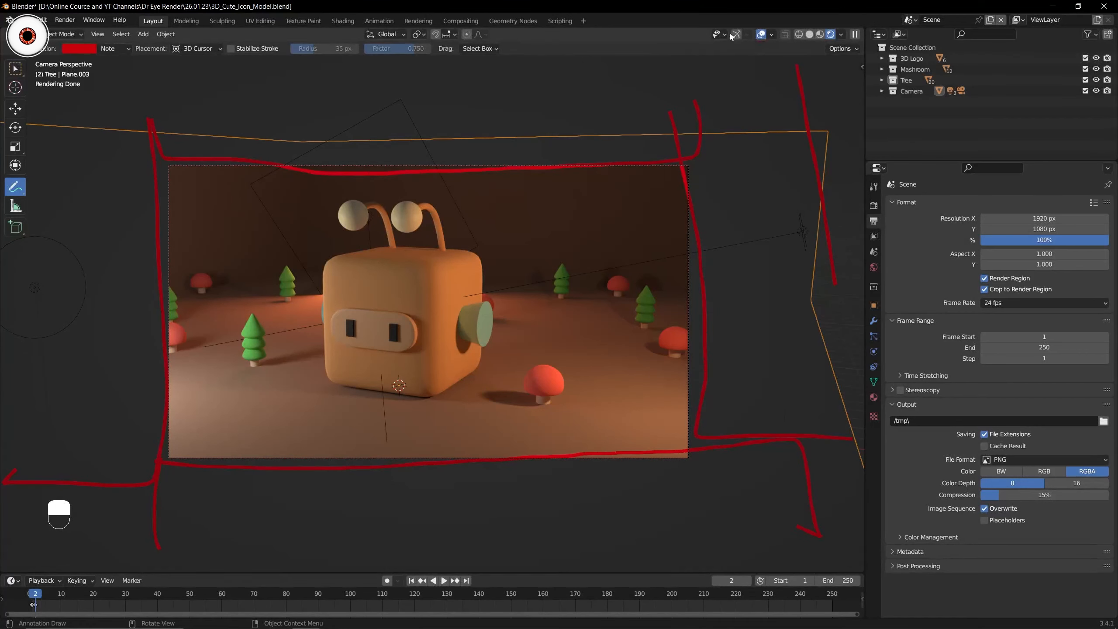
key(w)
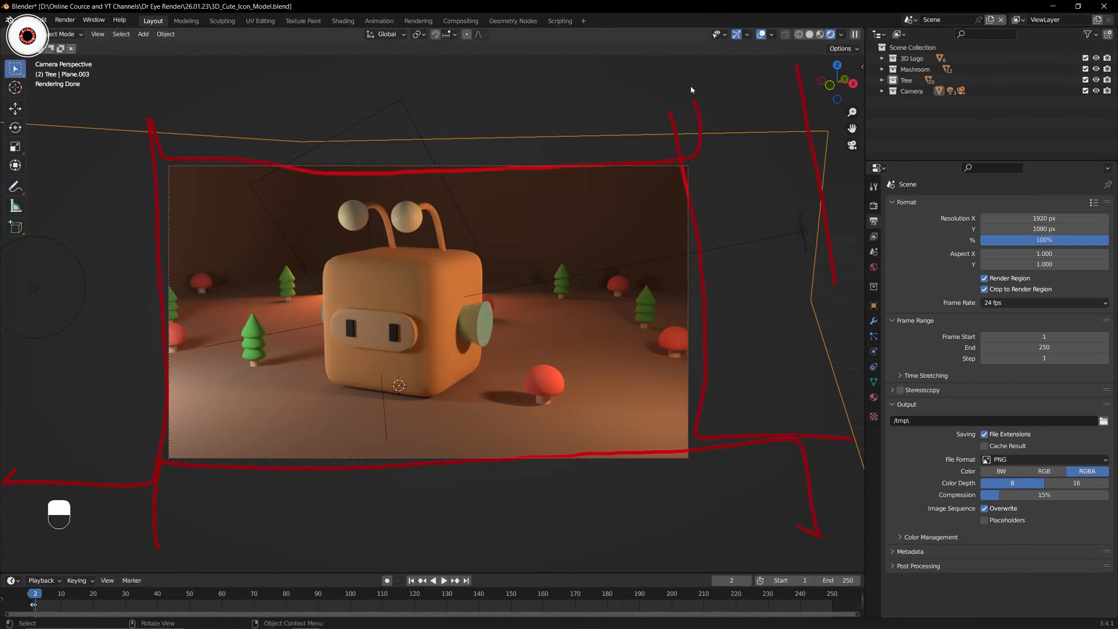
click(772, 34)
click(791, 122)
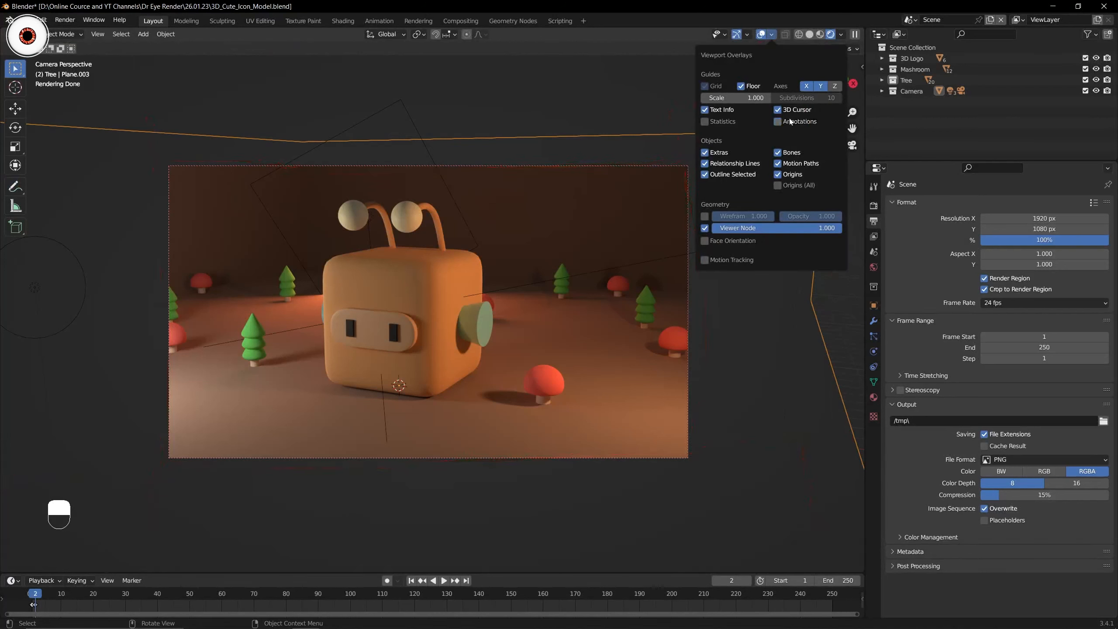
click(791, 120)
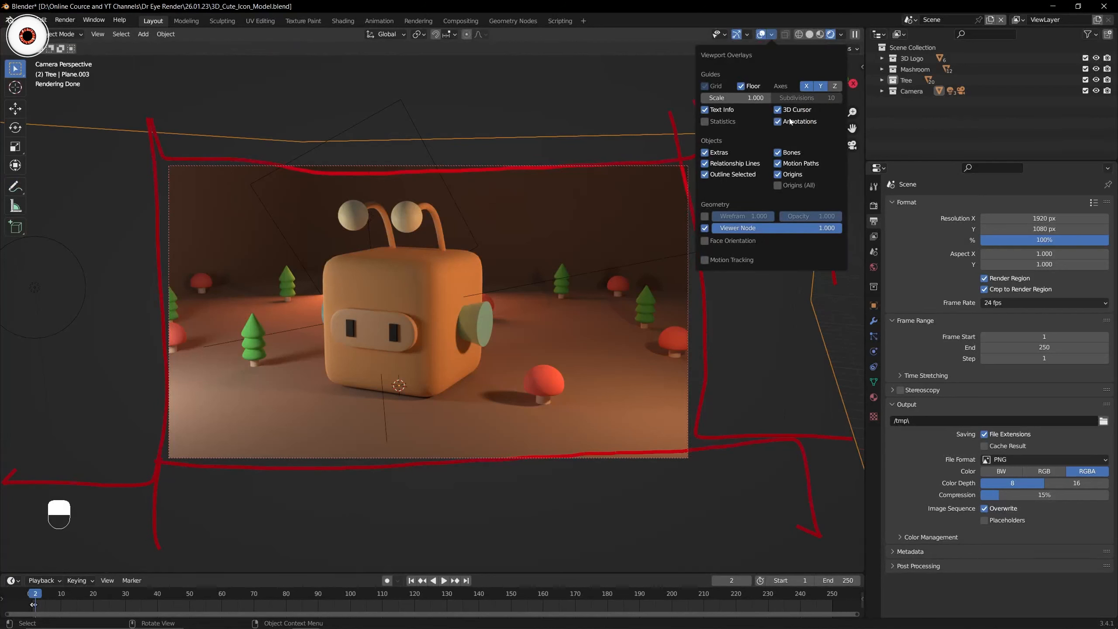
Erase the annotation strokes around the upper-left part of the camera frame and hide the remaining annotations in the viewport.
drag(15, 187, 66, 257)
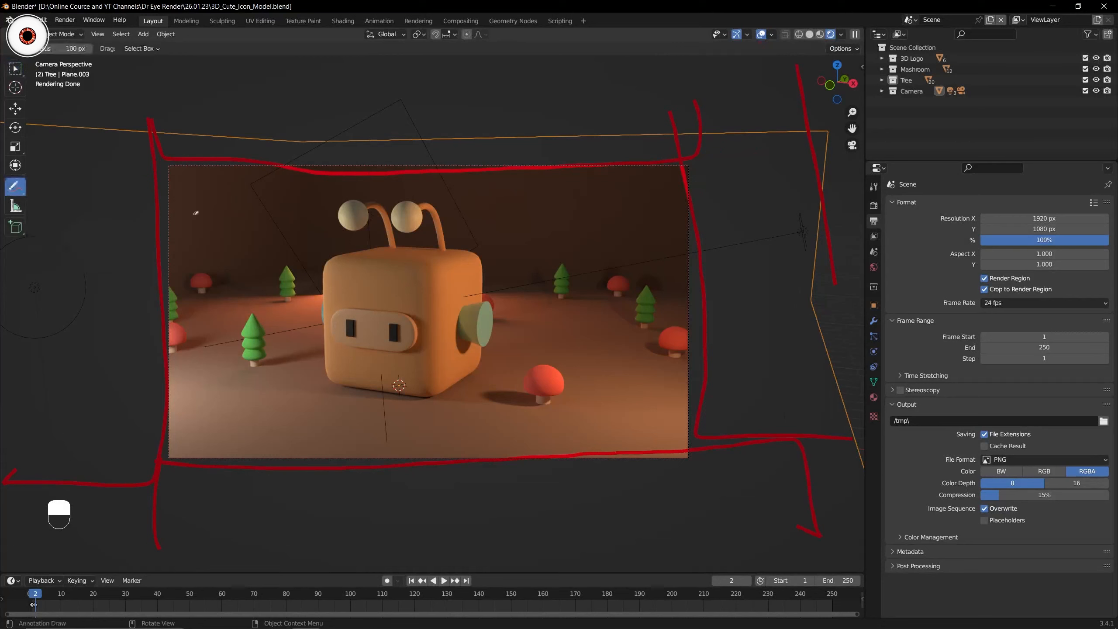
mouse_move(246, 170)
mouse_down()
mouse_move(374, 161)
mouse_move(123, 205)
mouse_up()
click(21, 72)
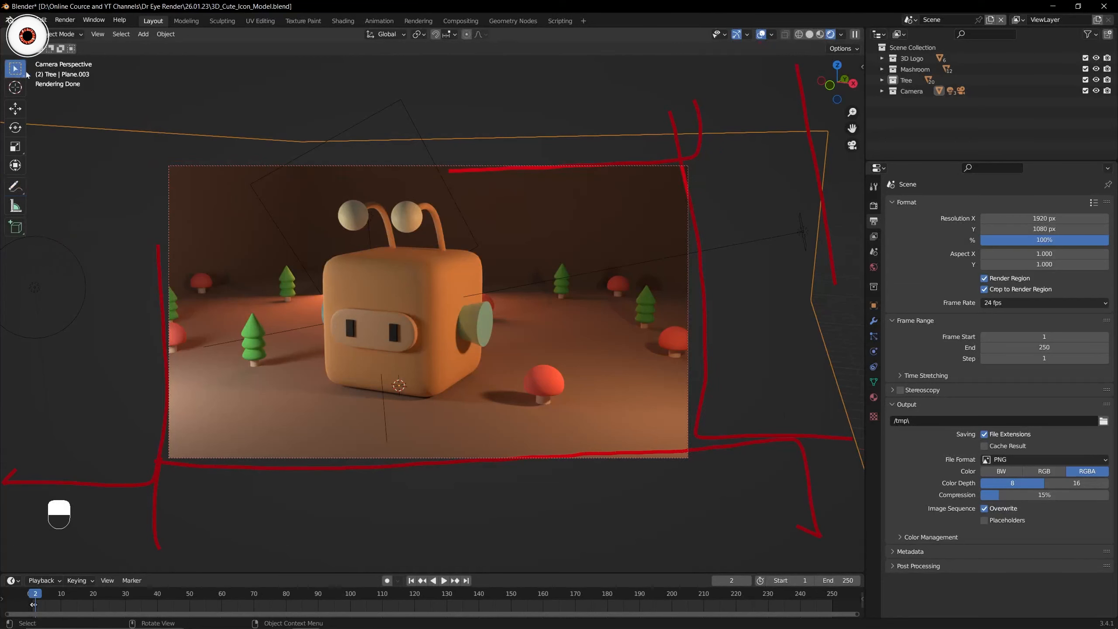
click(770, 34)
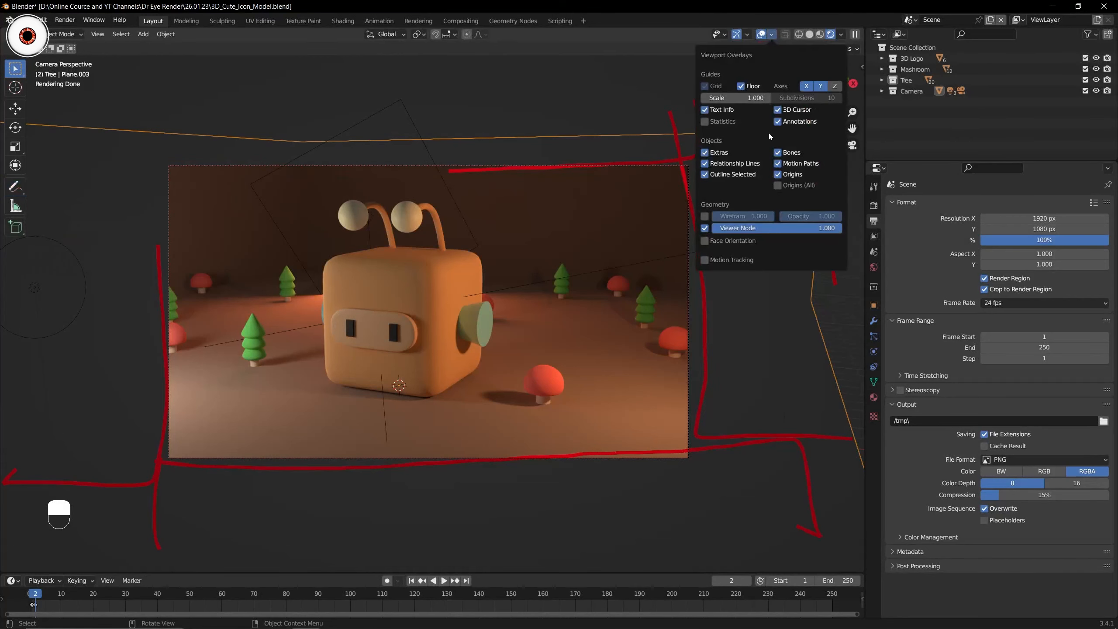
click(778, 121)
Leave the camera view, display the scene in solid shading, and save the file.
key(KP_0)
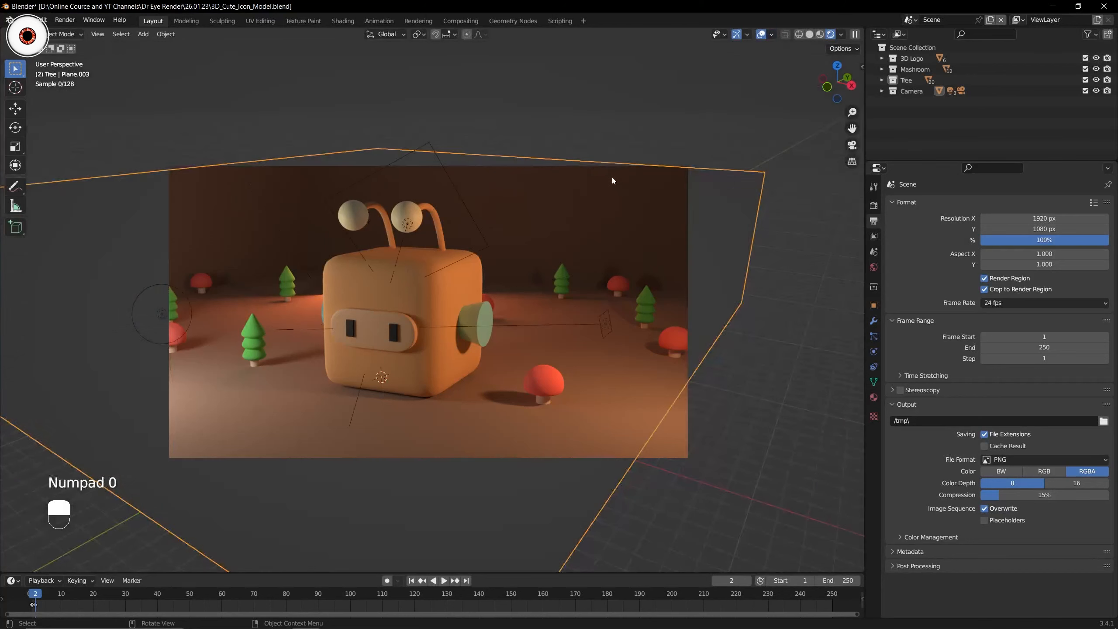
click(809, 34)
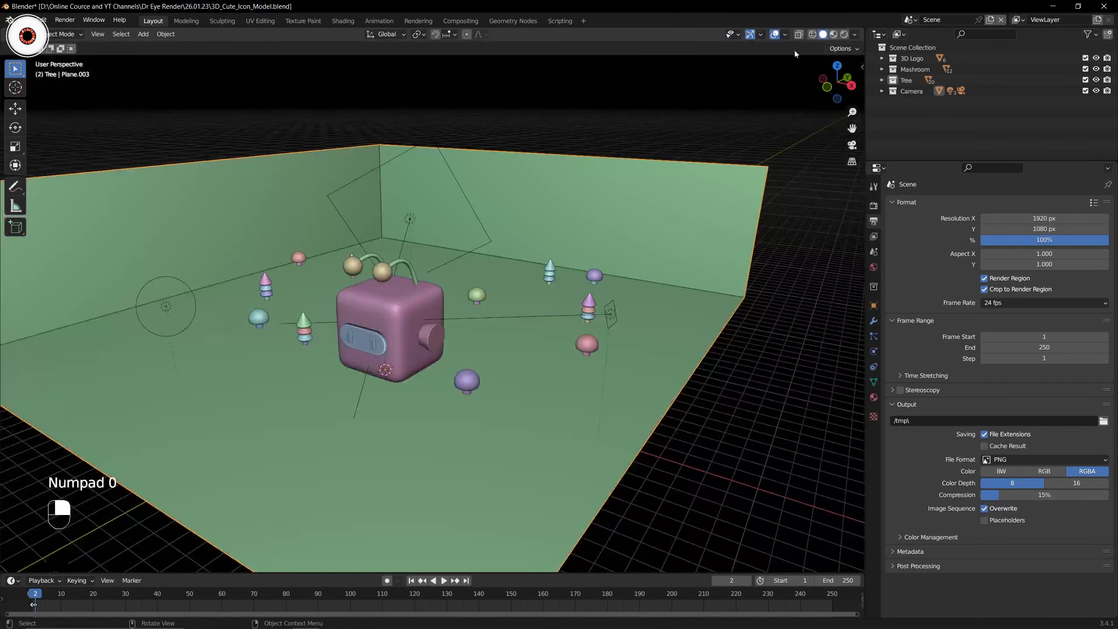
scroll(620, 119, up, 5)
key(ctrl+s)
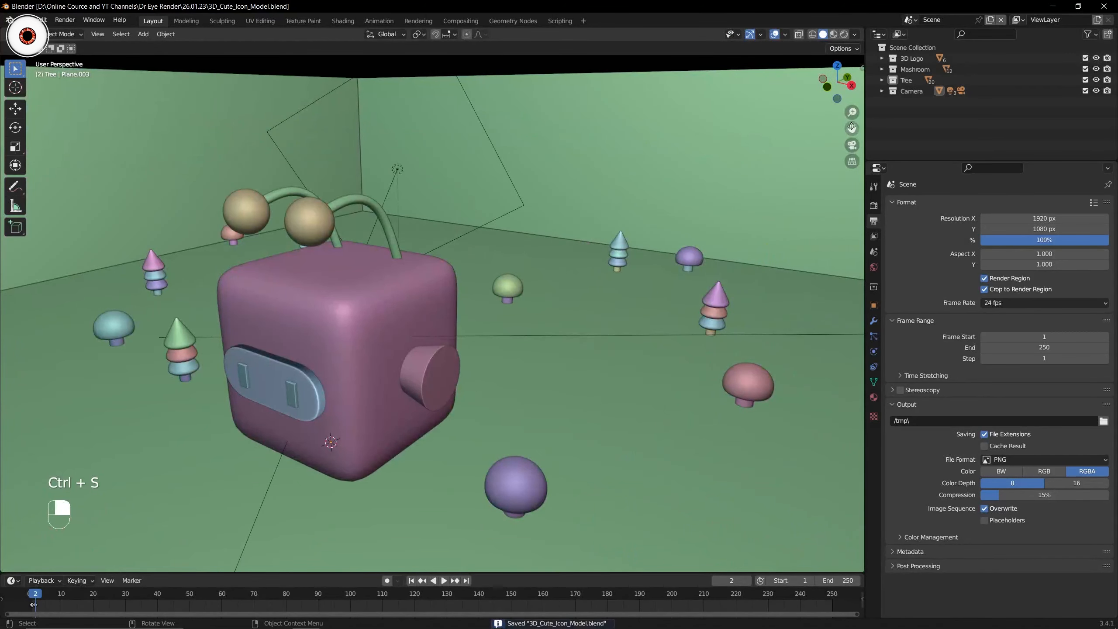
Preview the scene in rendered shading through the camera with the overlays and gizmos hidden.
click(844, 34)
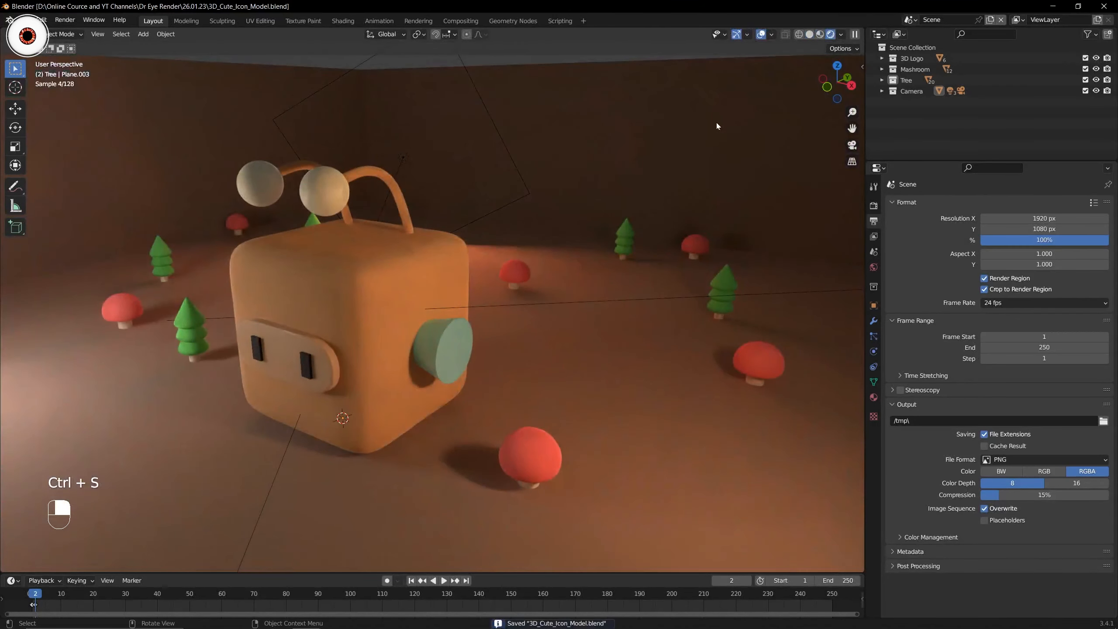
key(KP_0)
click(765, 36)
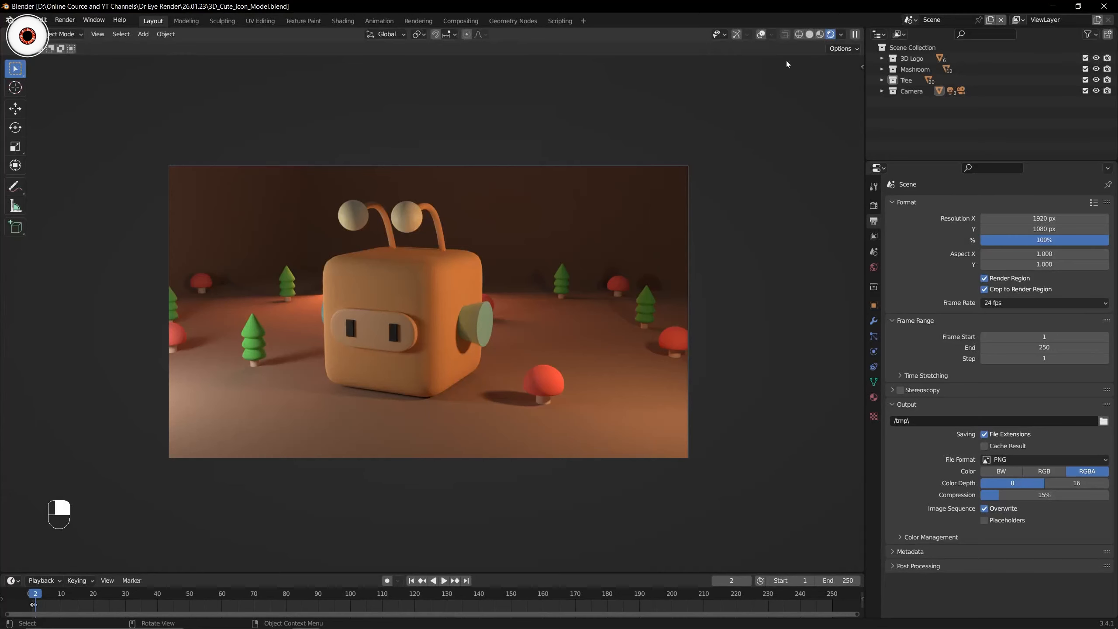
Return the viewport to solid shading and show the overlays and gizmos.
click(810, 35)
click(252, 330)
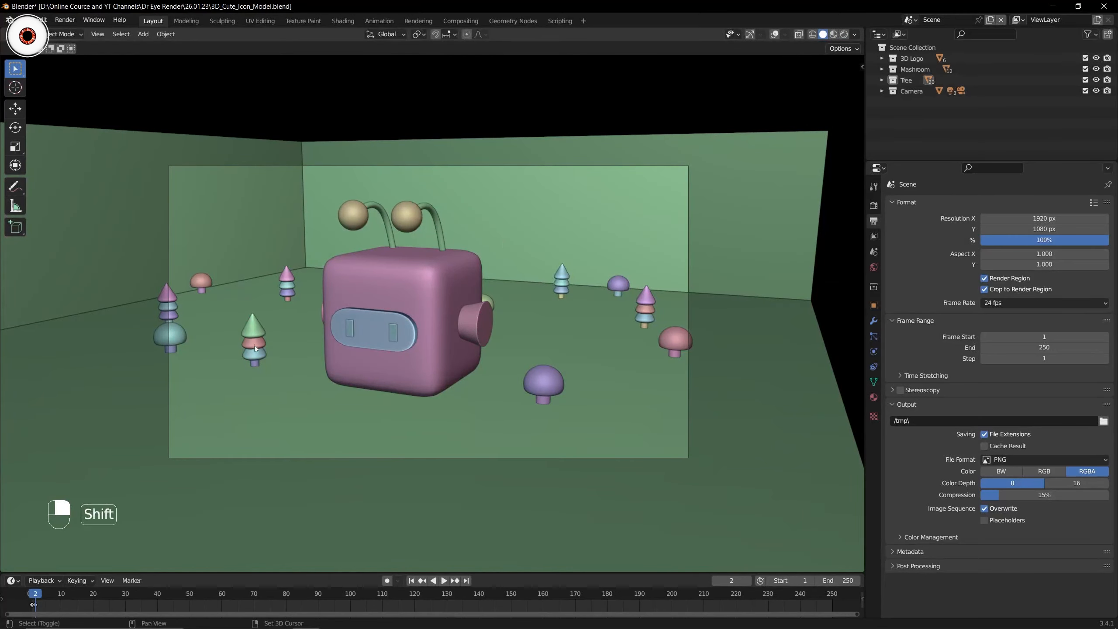
click(775, 34)
click(750, 35)
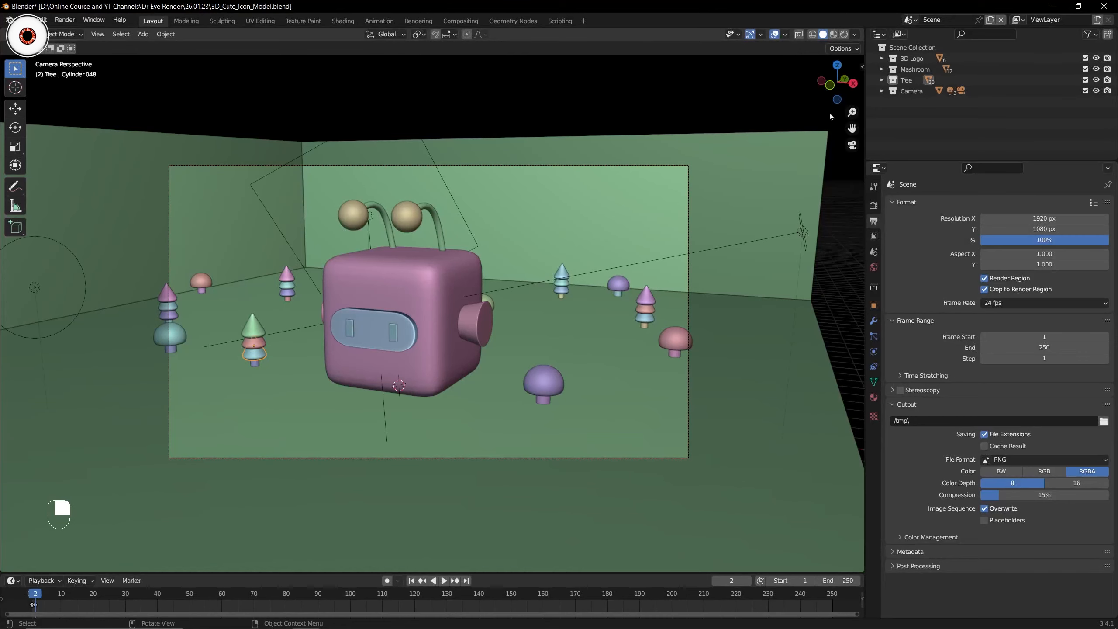
Select the trunk and all foliage tiers of the tree standing in front of the robot's face on the camera's left.
scroll(393, 270, up, 3)
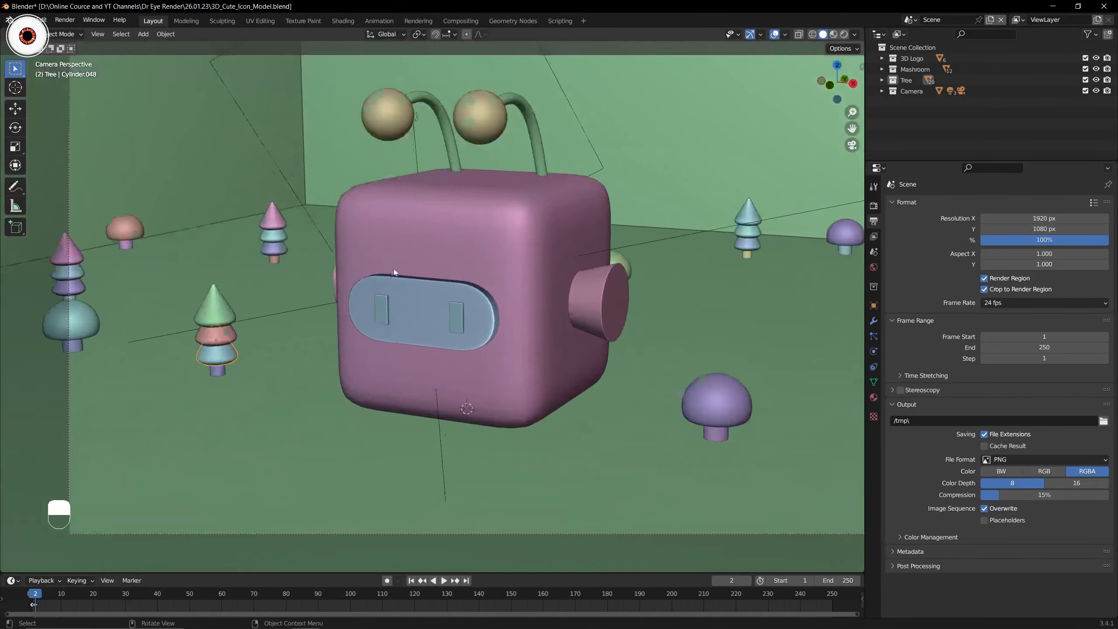
shift+middle_drag(233, 290, 372, 243)
scroll(372, 244, up, 4)
key(alt+a)
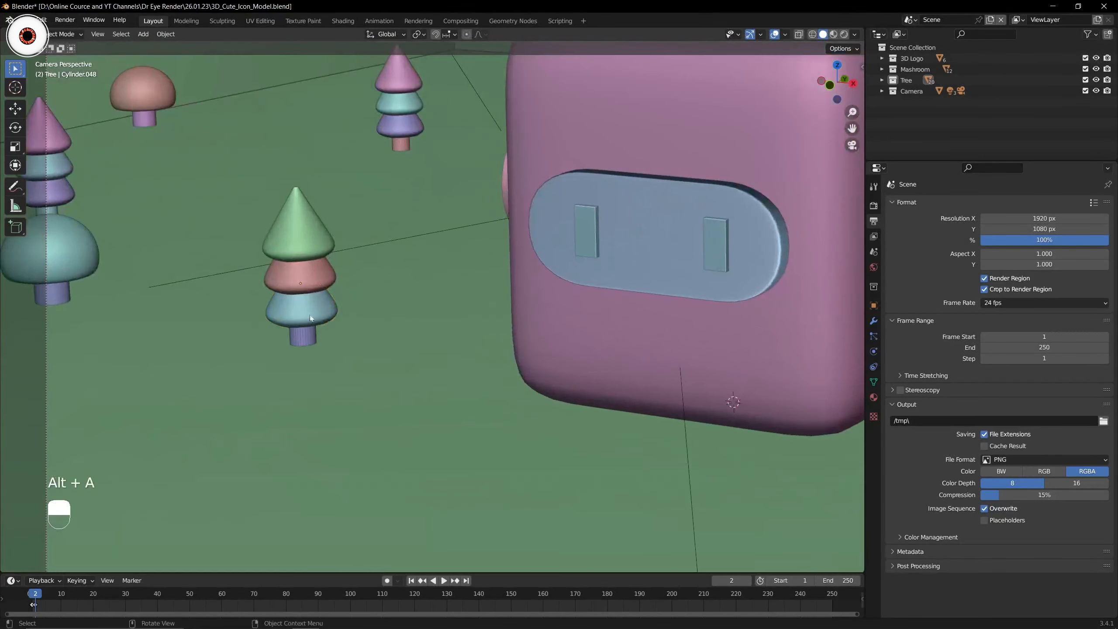
click(307, 331)
shift+click(311, 293)
shift+click(305, 241)
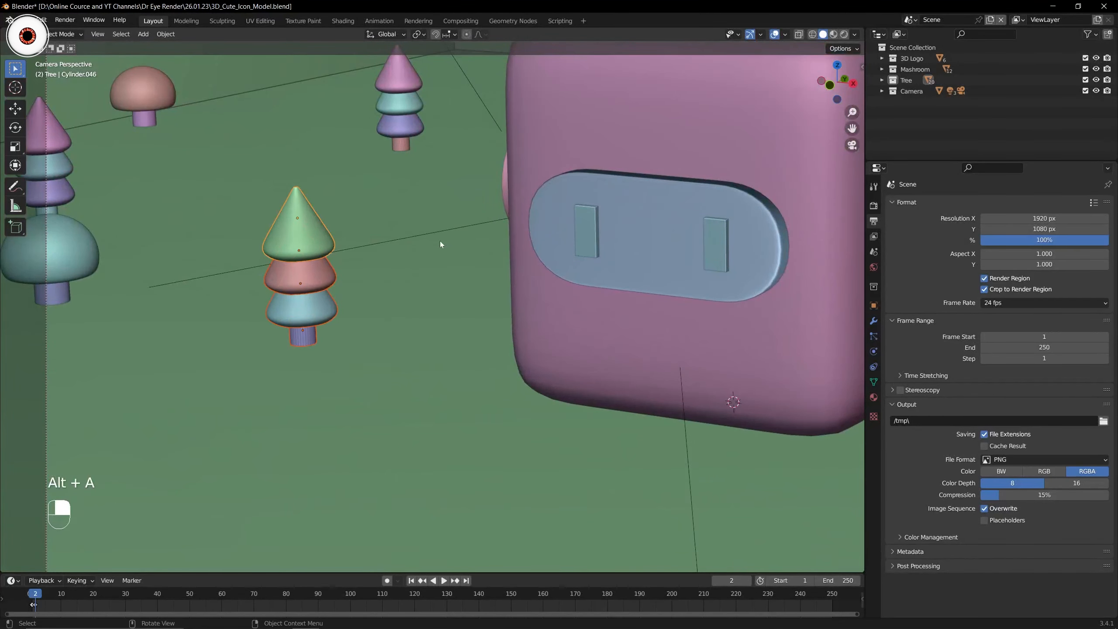
In rendered shading, duplicate the selected tree and move the copy about 17.1 m along X to the right edge of the camera frame.
key(KP_0)
key(KP_0)
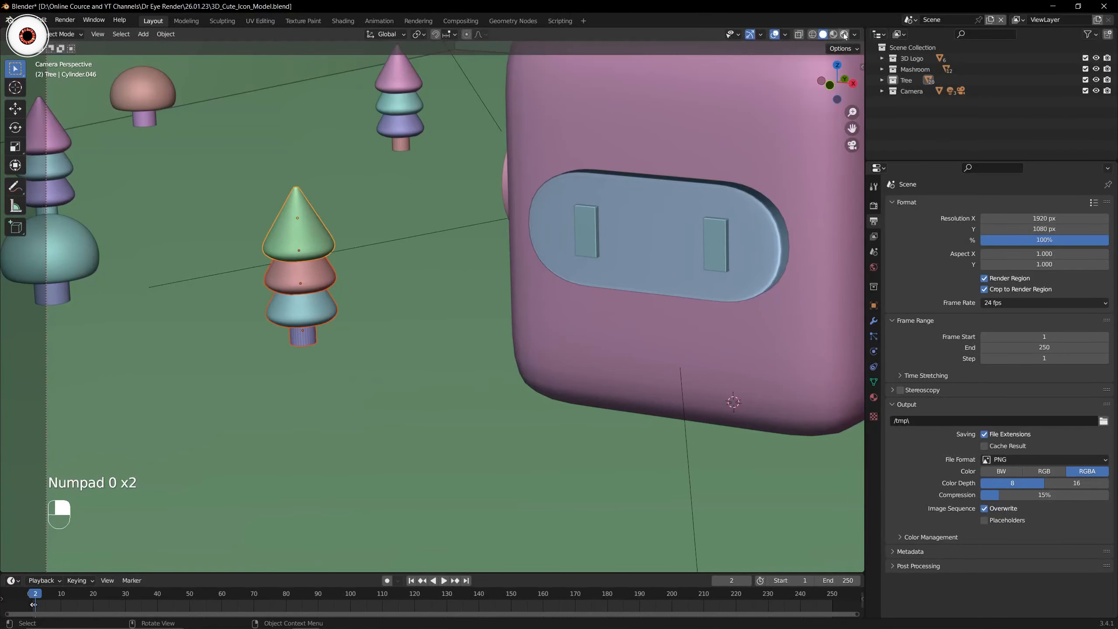
click(845, 34)
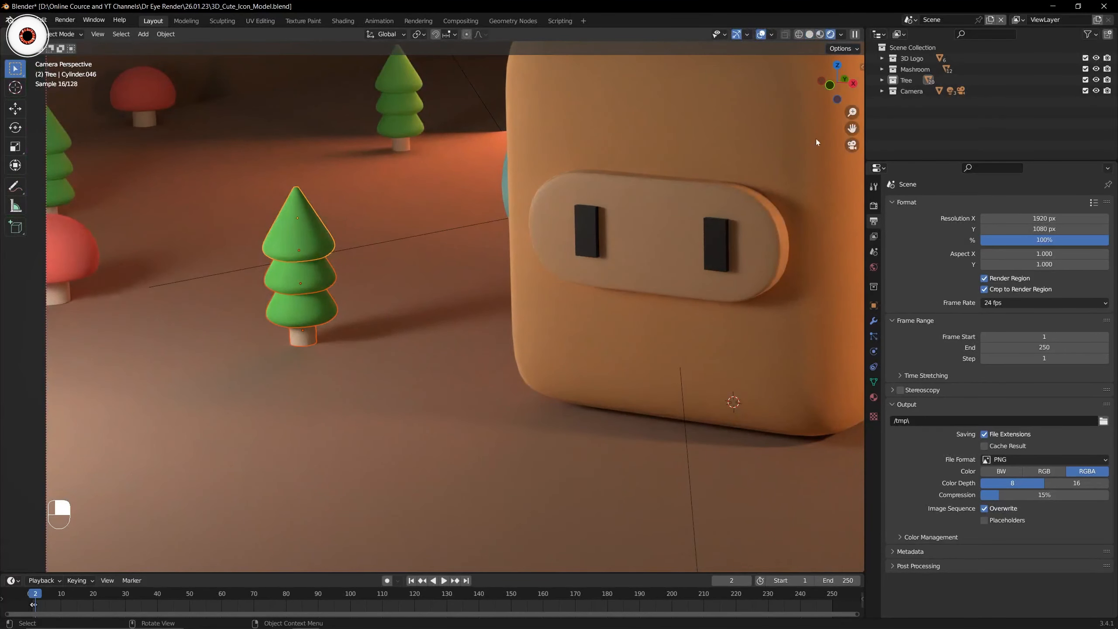
scroll(709, 191, down, 5)
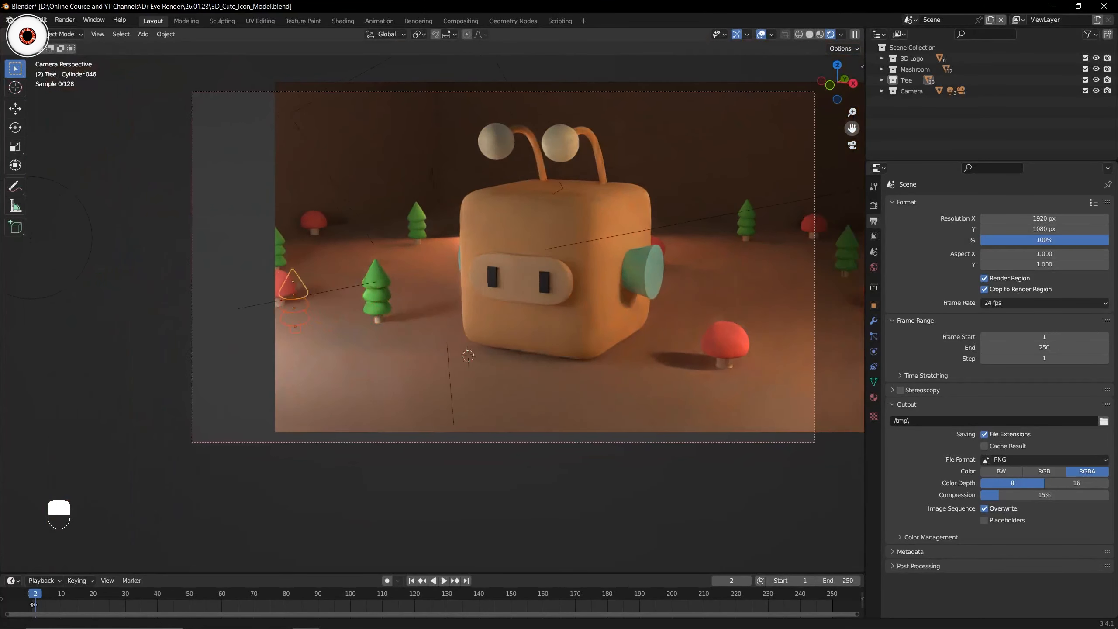
drag(852, 128, 801, 135)
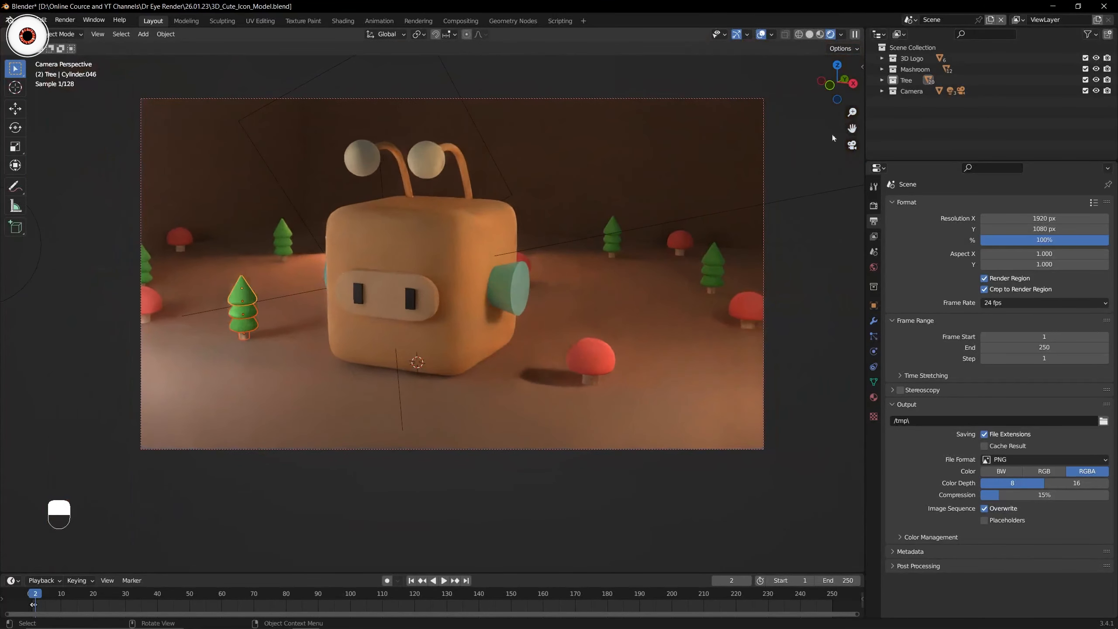
key(shift+d)
click(362, 262)
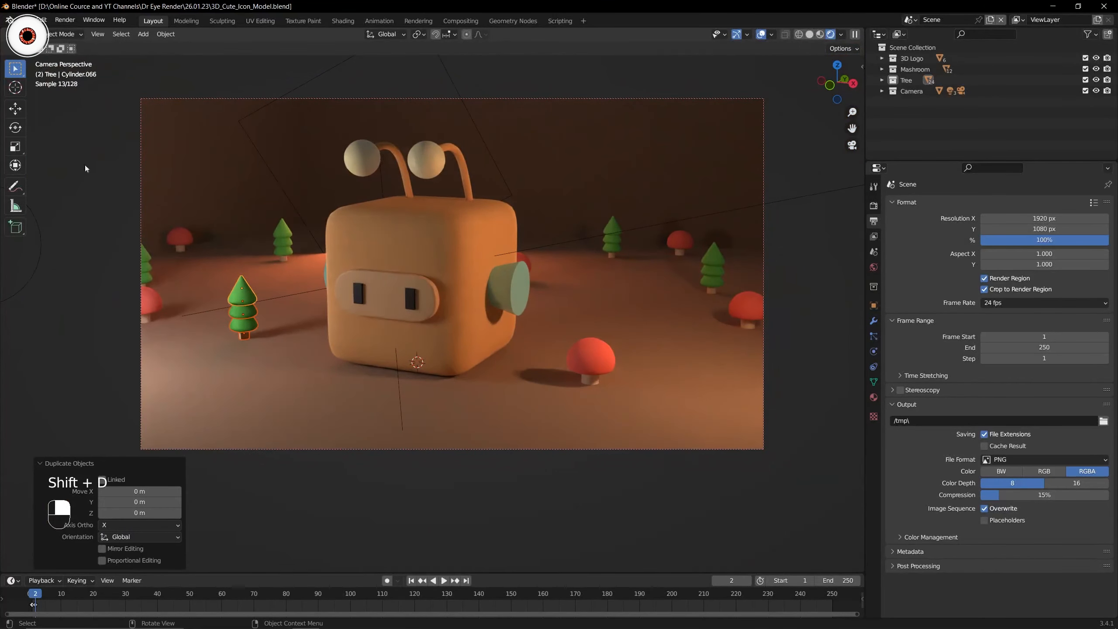
click(15, 109)
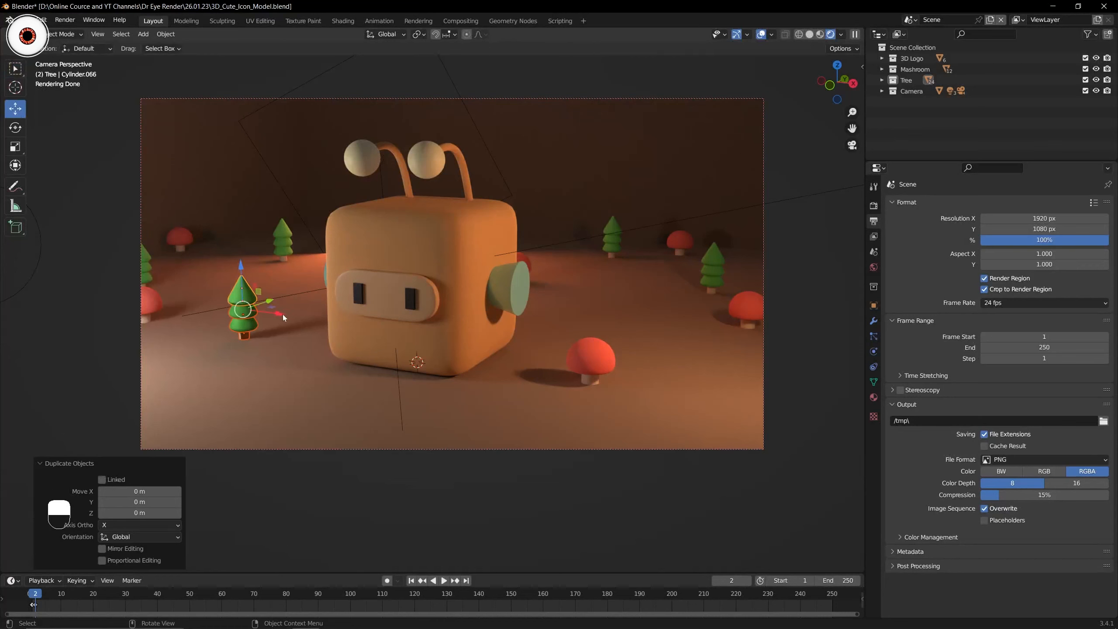
drag(283, 315, 794, 371)
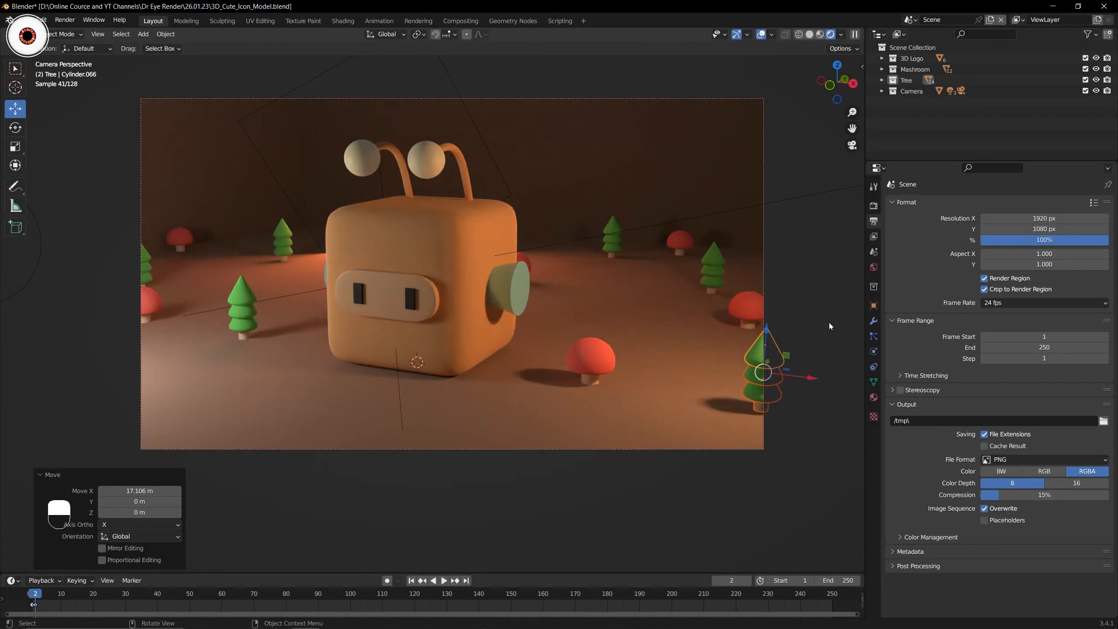
Move the duplicated tree about -5.85 m along Y so only its tip shows in the camera frame's lower-right corner, and deselect it.
key(alt+a)
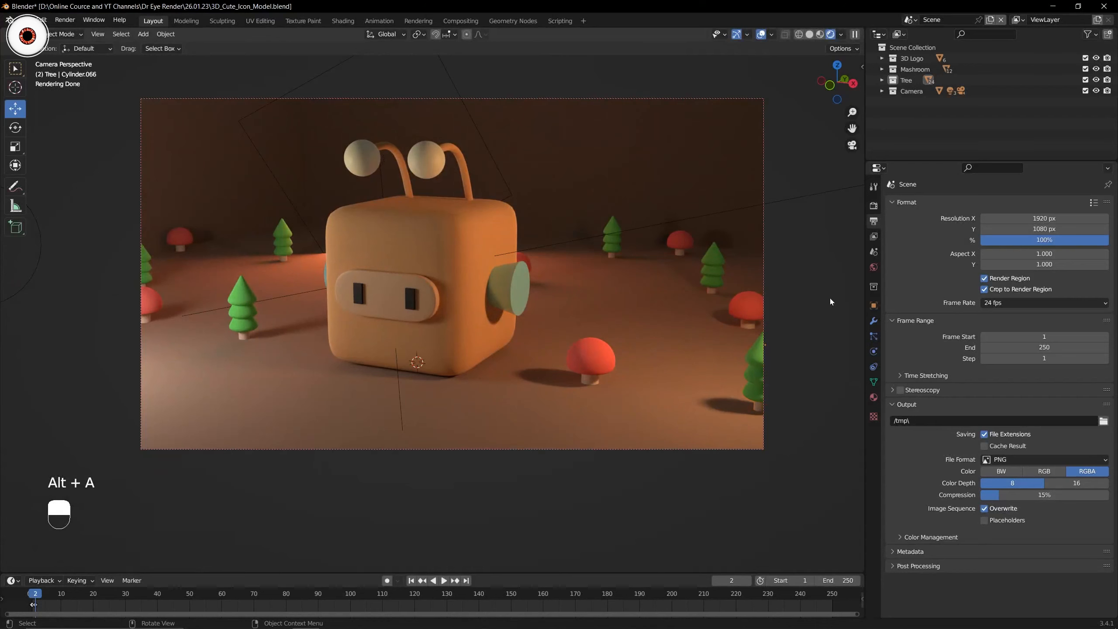
key(ctrl+z)
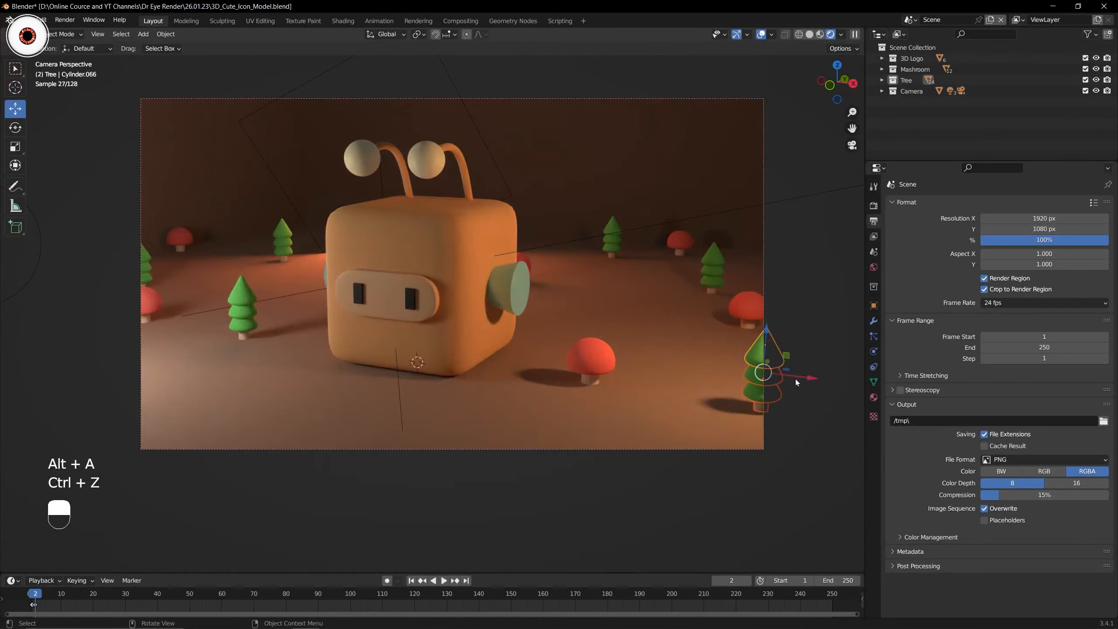
key(g)
key(y)
key(x)
click(765, 456)
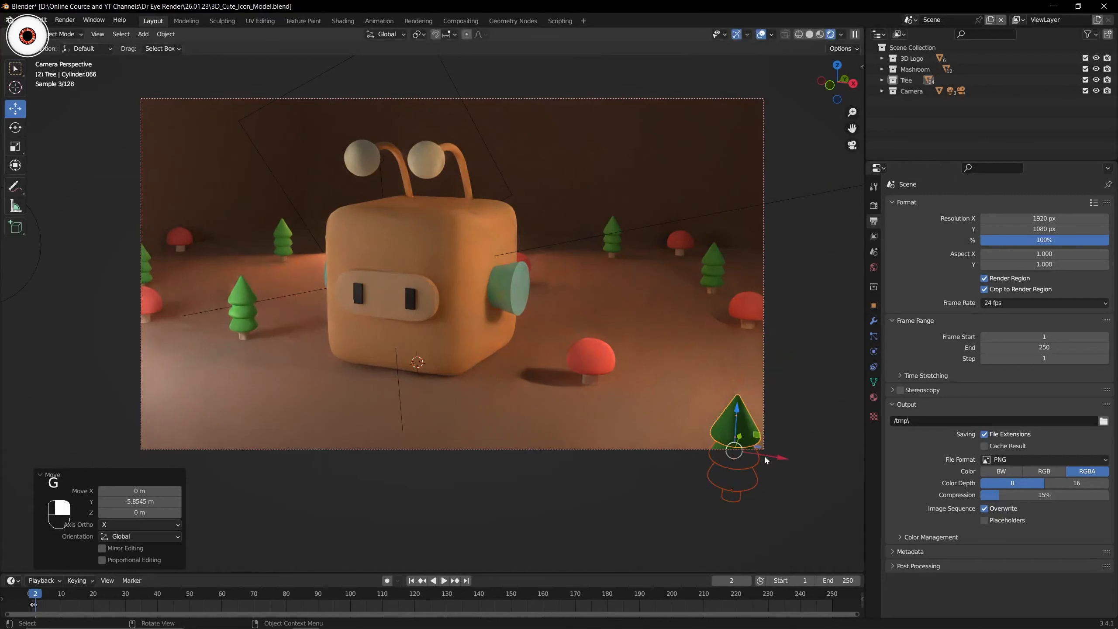
key(alt+a)
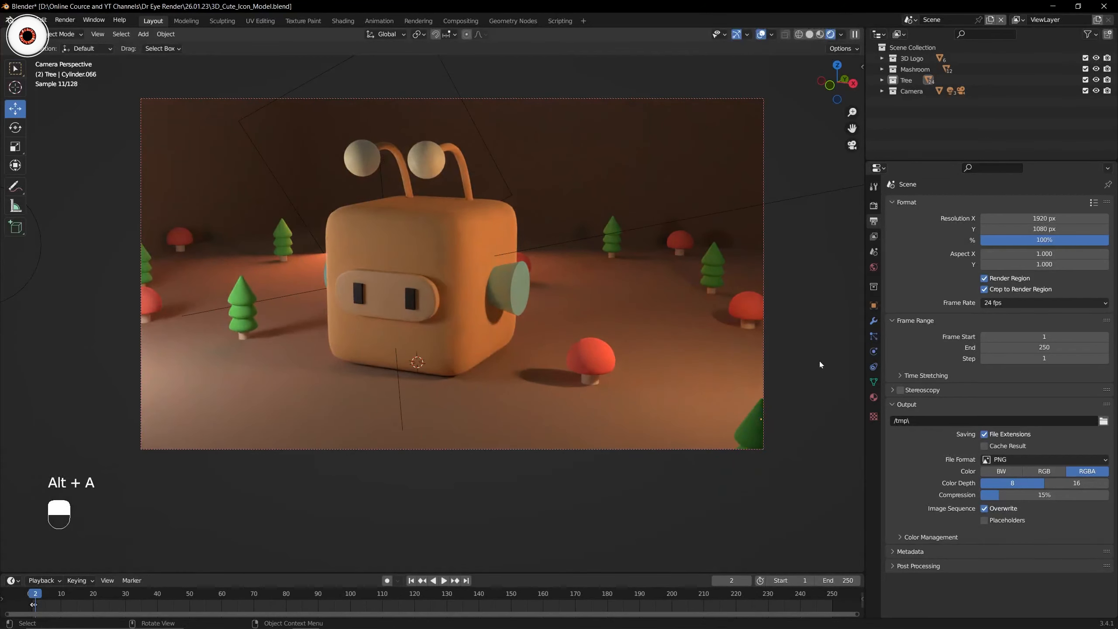
Duplicate the mushroom in front of the robot, move the copy along Y and X to the camera frame's lower-left corner, and save the file.
click(590, 380)
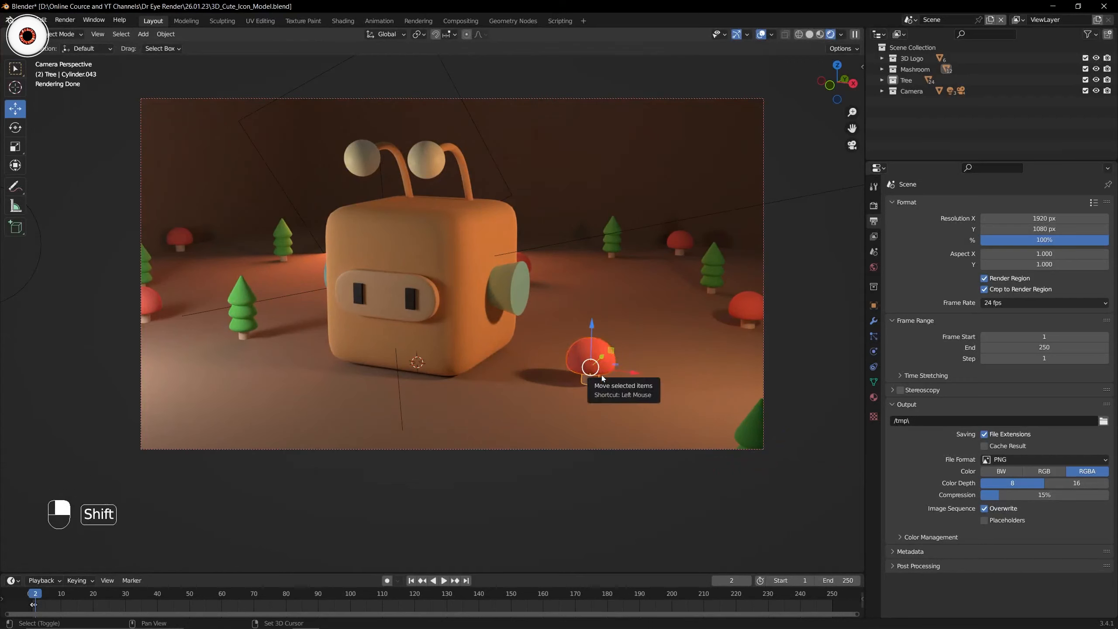
key(shift+d)
key(g)
middle_drag(612, 356, 590, 377)
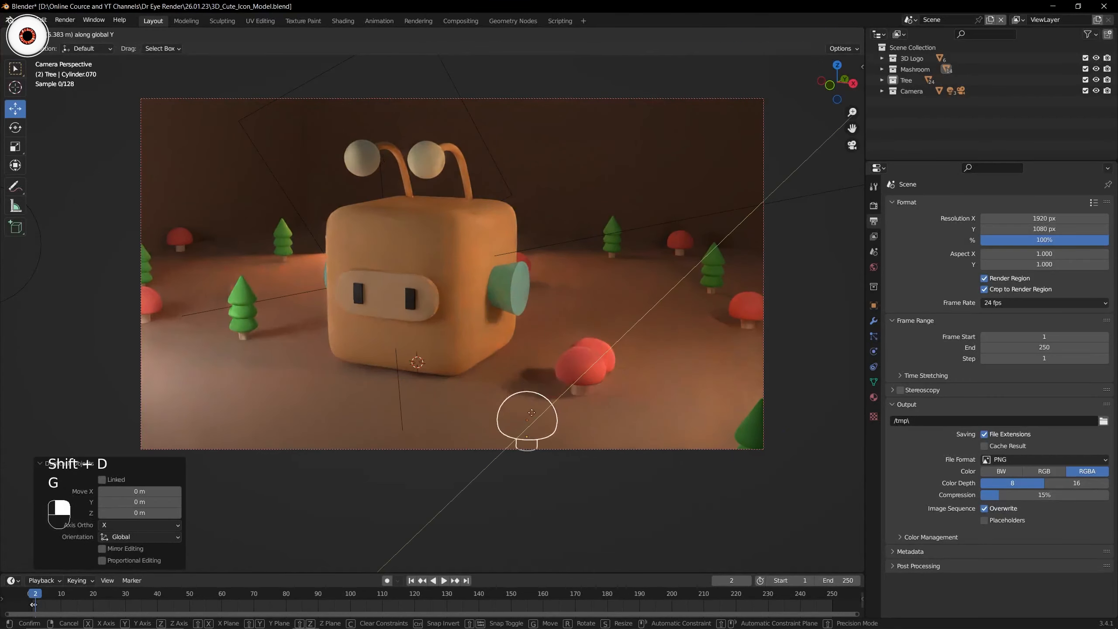
click(503, 443)
drag(532, 472, 213, 440)
key(alt+a)
key(ctrl+s)
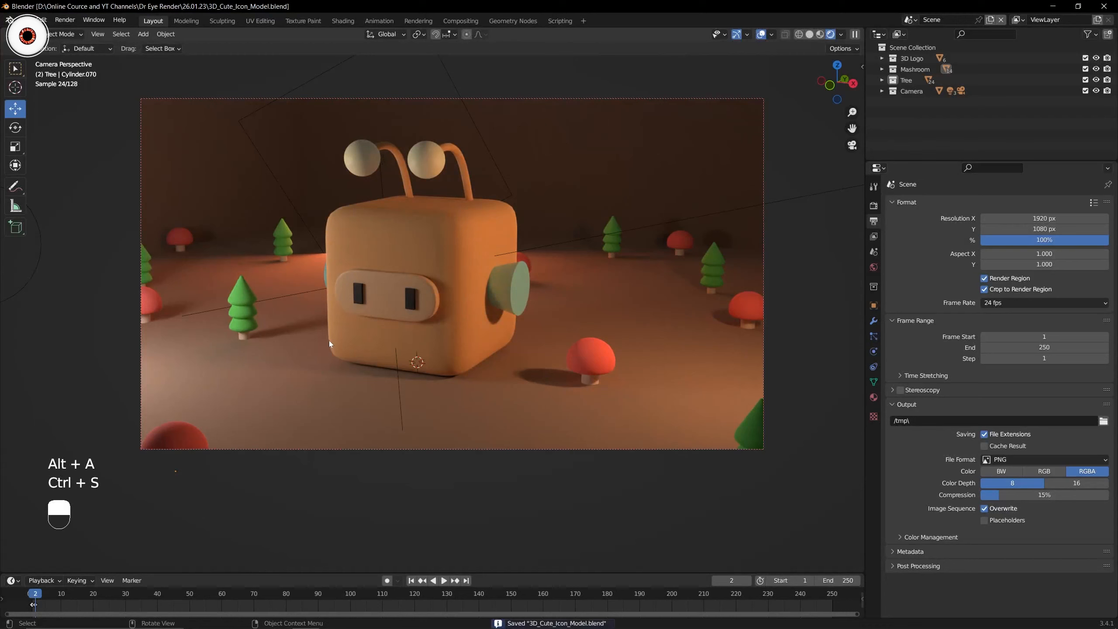
Reposition the duplicated mushroom so its whole cap sits just inside the lower-left corner of the camera frame, and deselect it.
key(ctrl+z)
drag(205, 446, 239, 440)
key(alt+a)
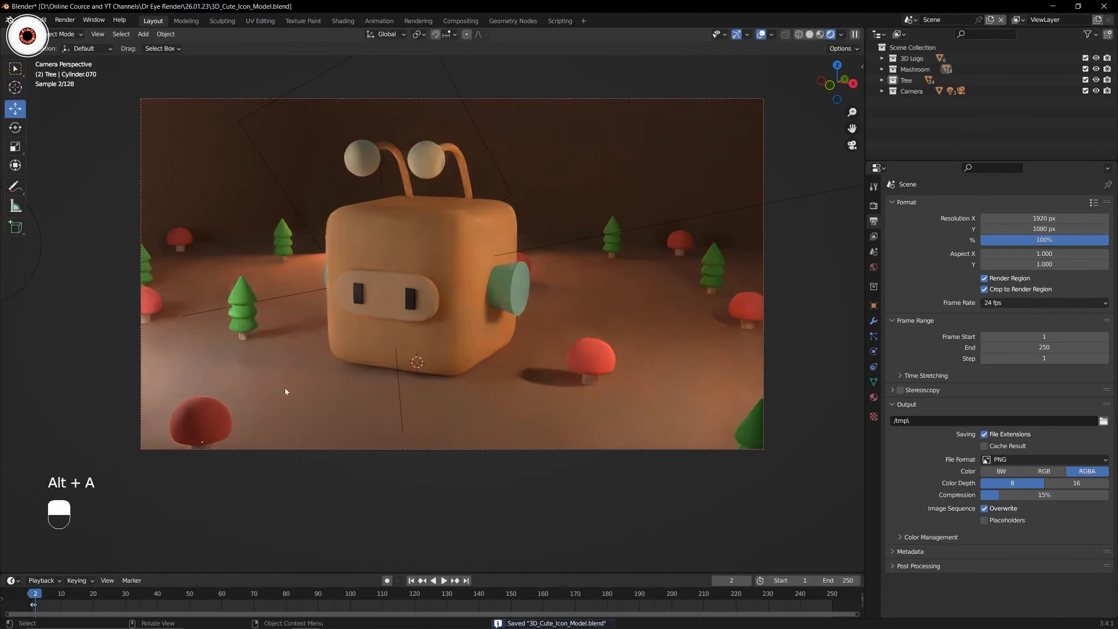
key(ctrl+z)
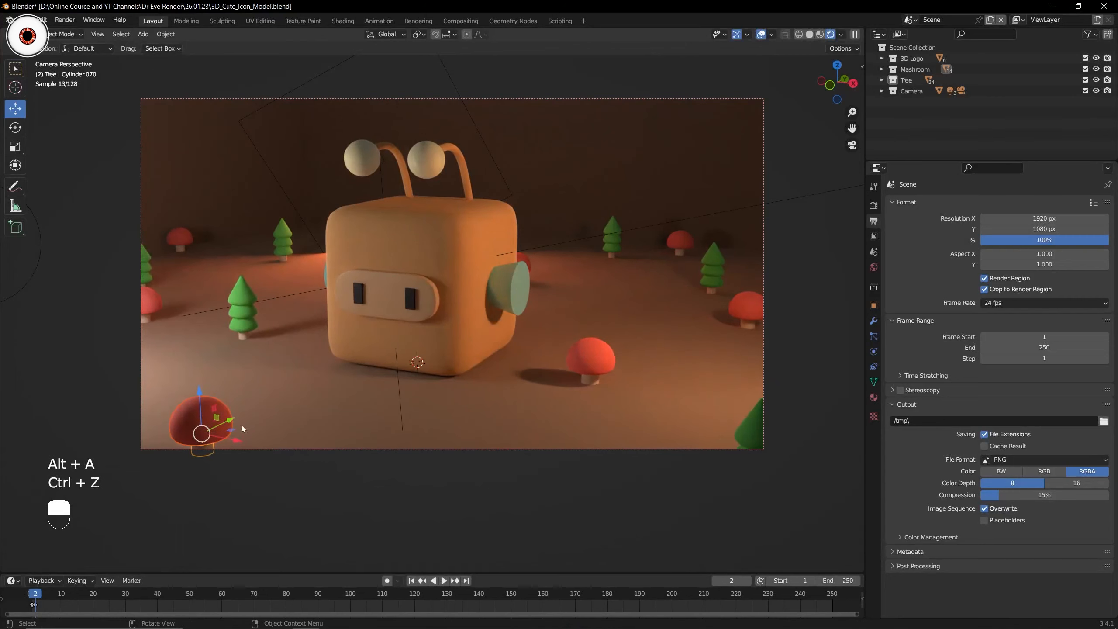
drag(228, 421, 223, 439)
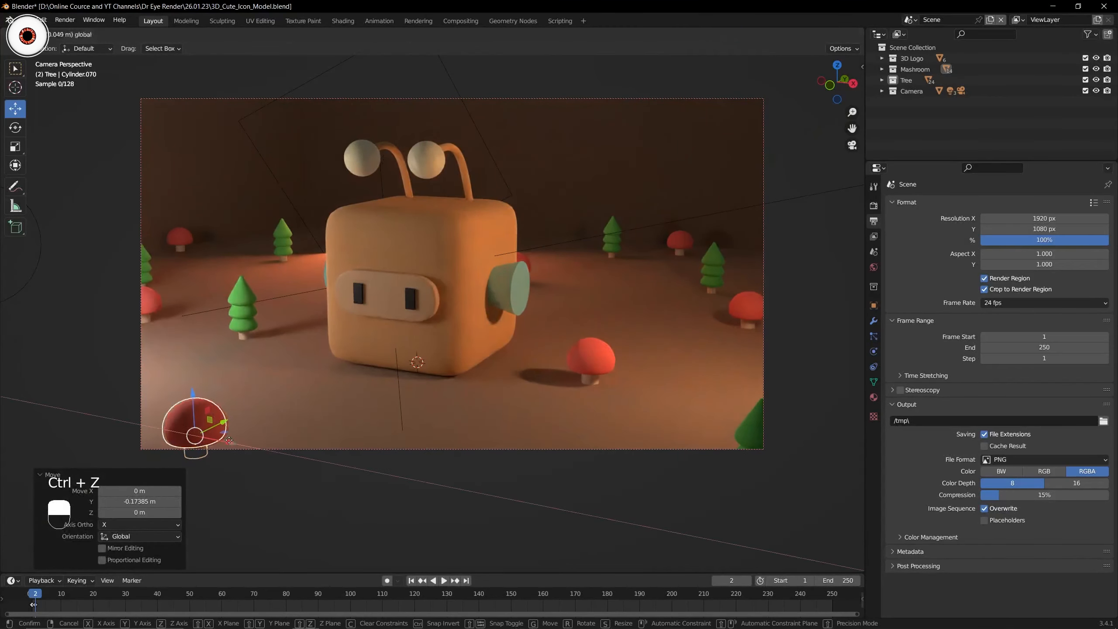
key(alt+a)
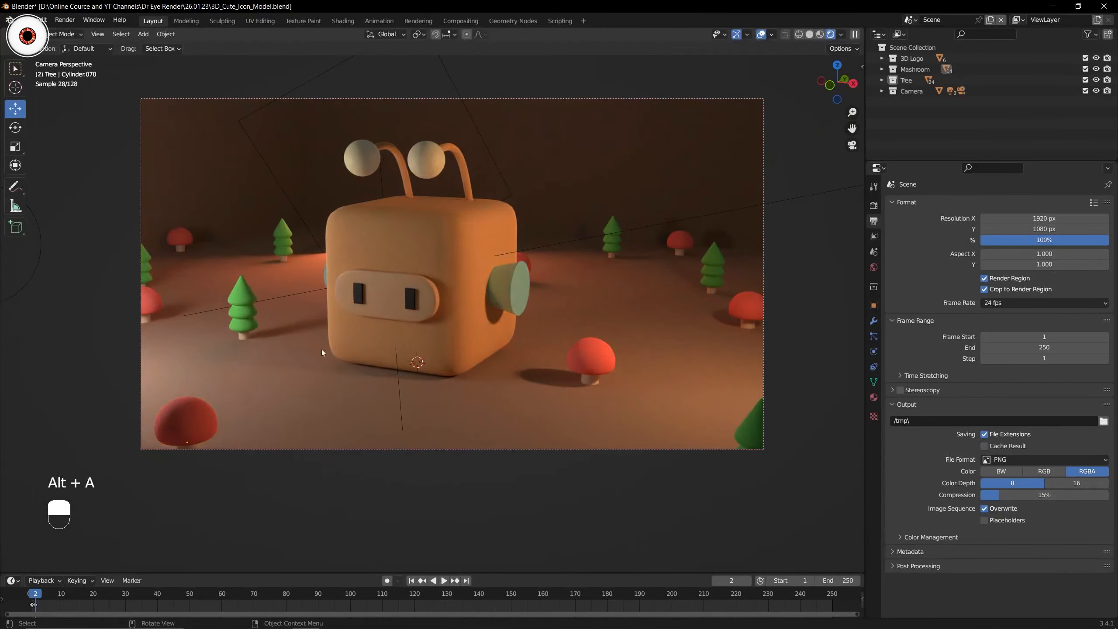
Delete the duplicated mushroom in the lower-left corner of the camera frame and save the file.
key(ctrl+x)
key(ctrl+x)
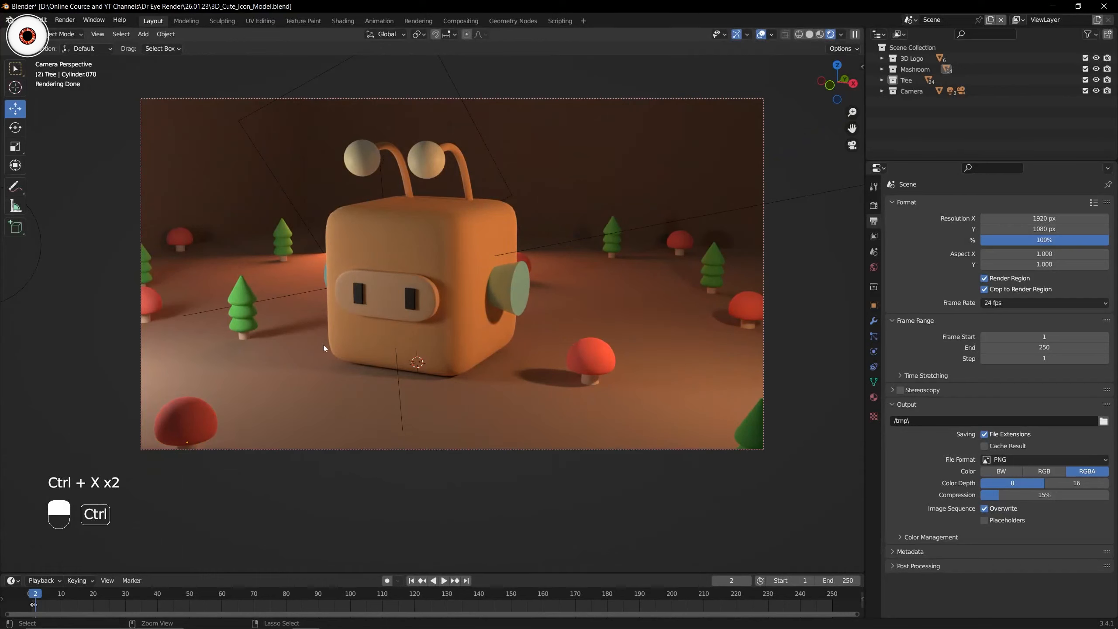
key(ctrl+z)
key(ctrl+z)
key(x)
click(324, 345)
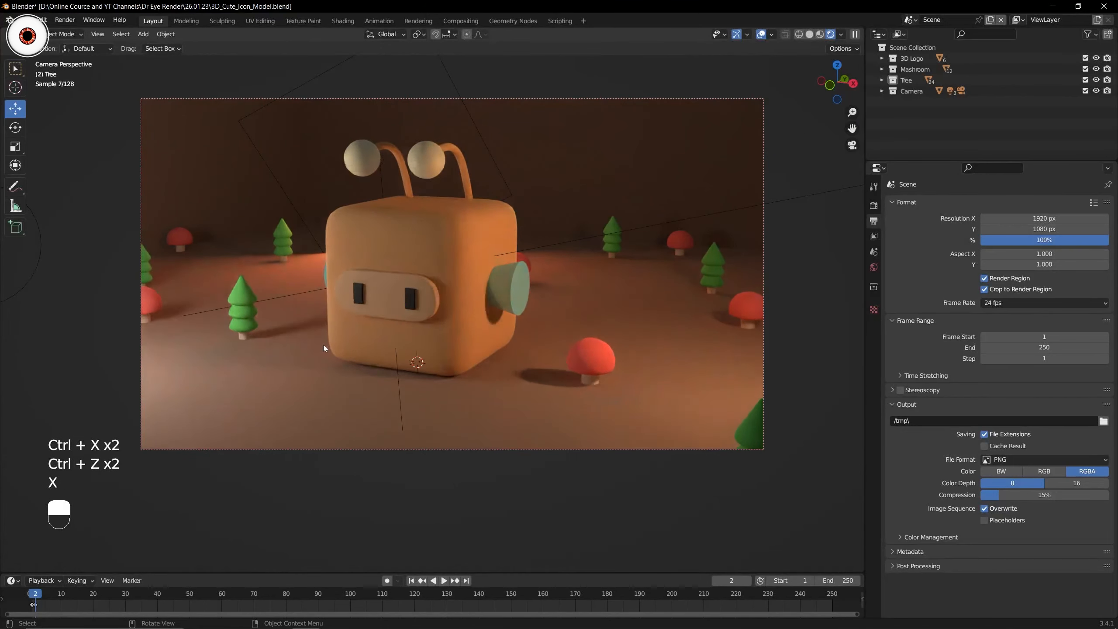
key(ctrl+s)
Select all objects in the Mashroom collection, lower them about 0.1 m along Z, deselect them and save the file.
shift+middle_drag(326, 327, 320, 330)
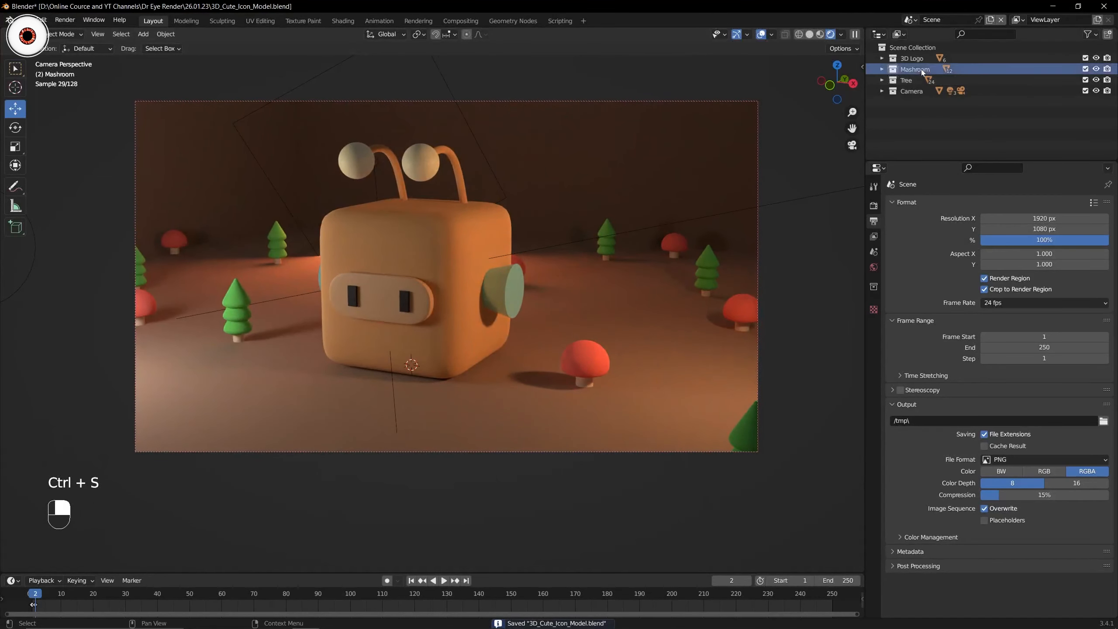
right_click(921, 69)
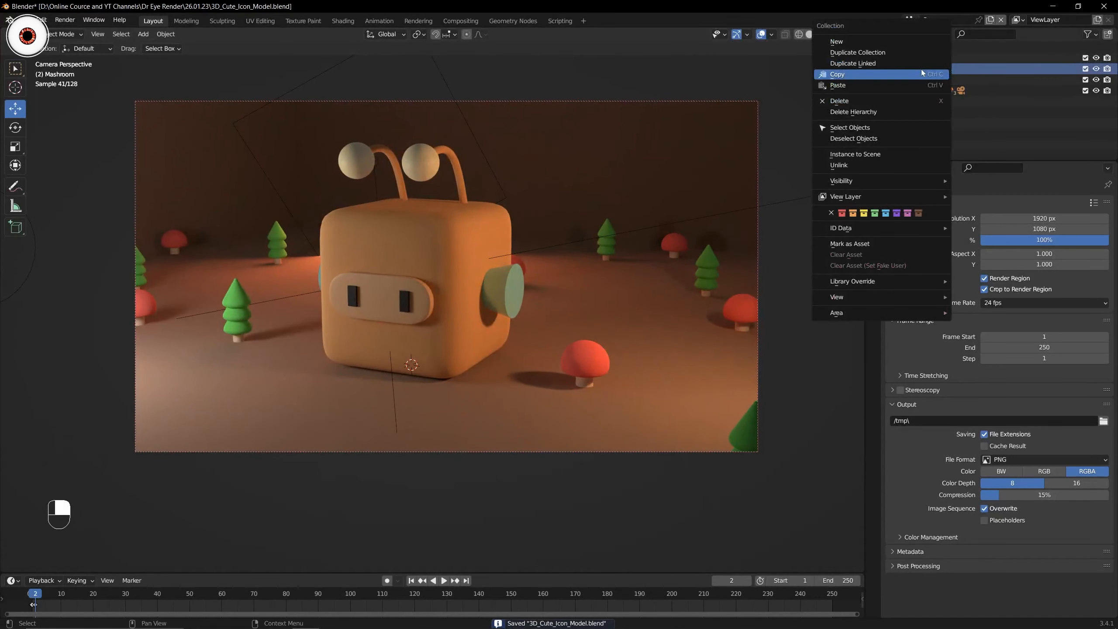
click(851, 128)
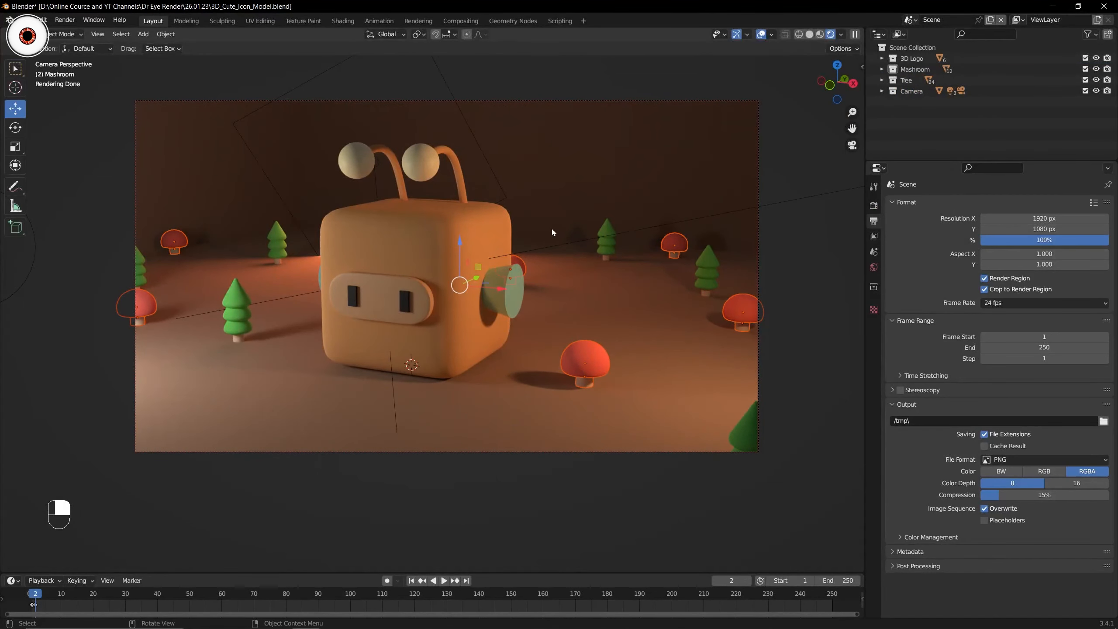
key(g)
key(z)
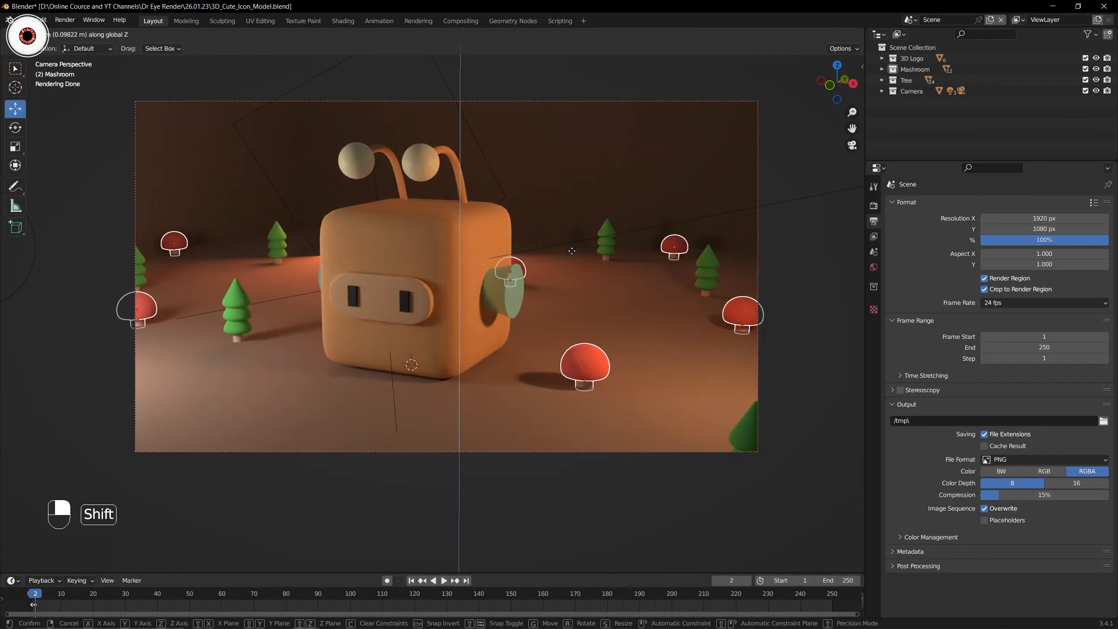
click(572, 251)
key(alt+a)
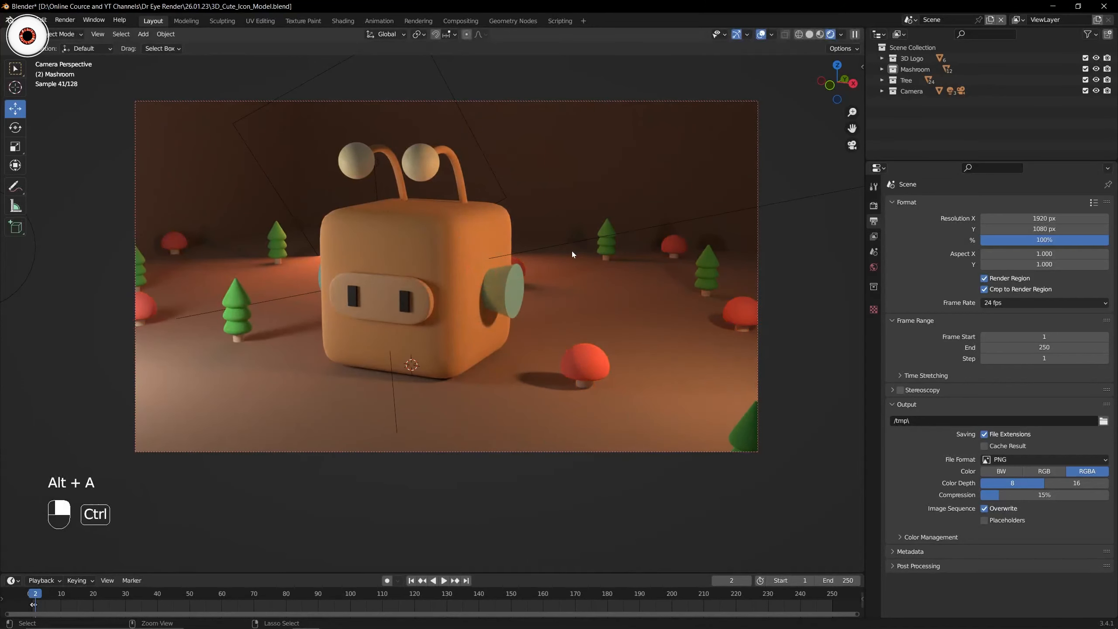
key(ctrl+s)
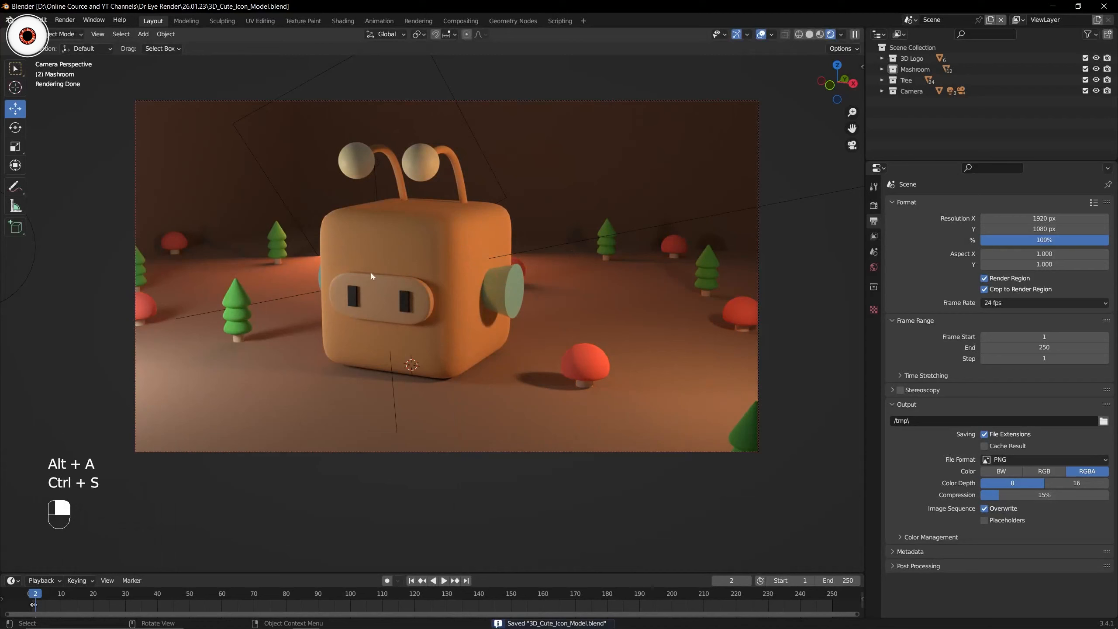
Select all objects in the Tree collection, lower them slightly along Z onto the floor, deselect them and save the file.
click(913, 80)
right_click(913, 80)
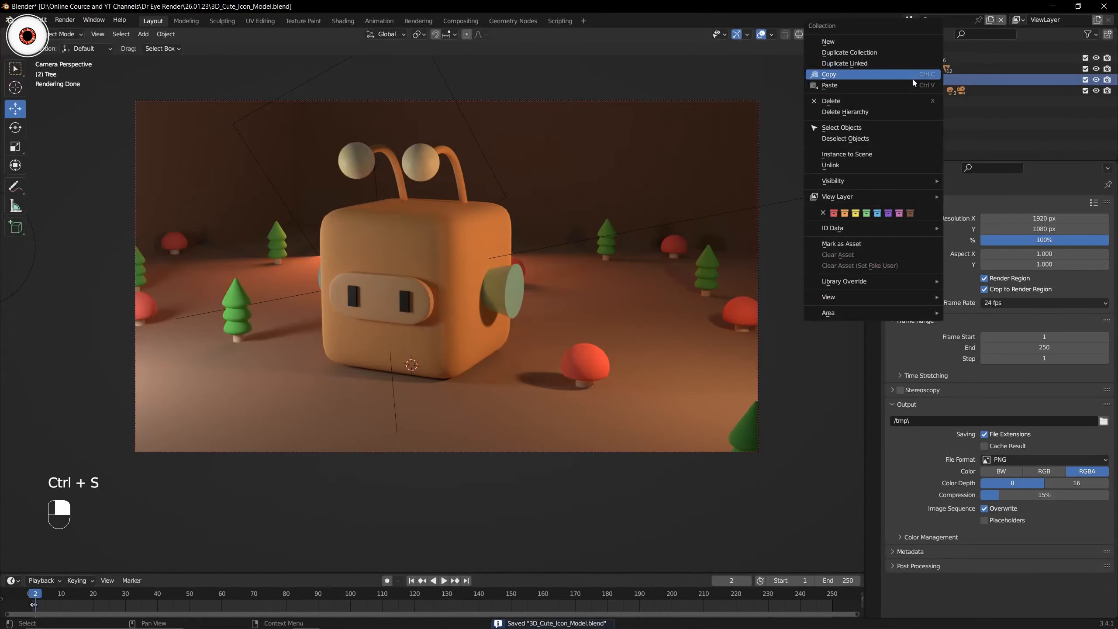
click(853, 126)
key(g)
key(z)
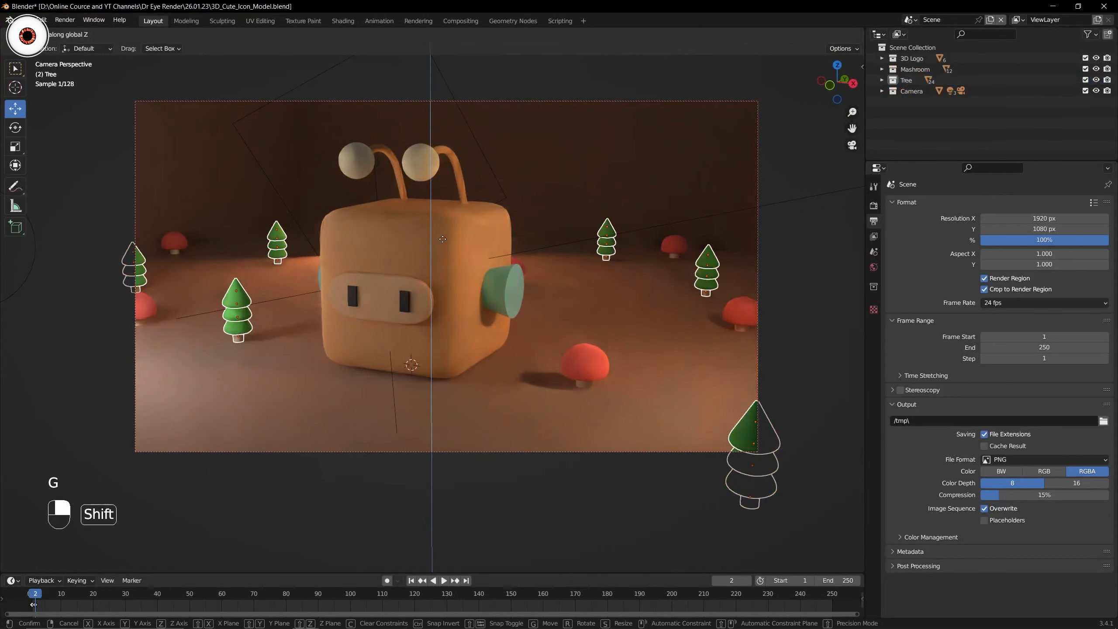
click(442, 255)
key(alt+a)
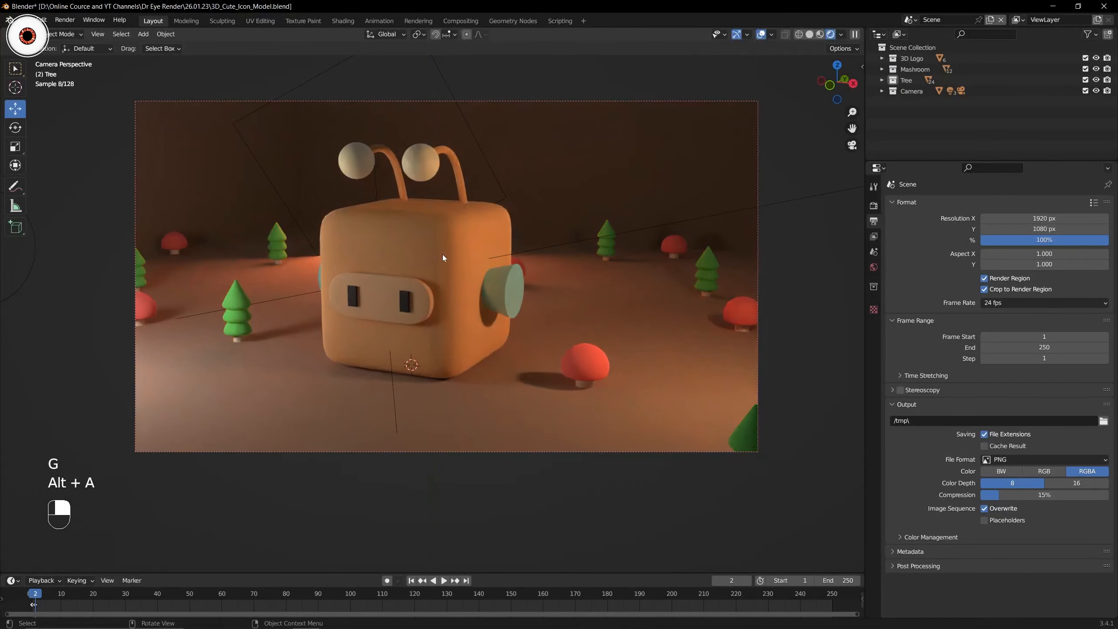
key(ctrl+s)
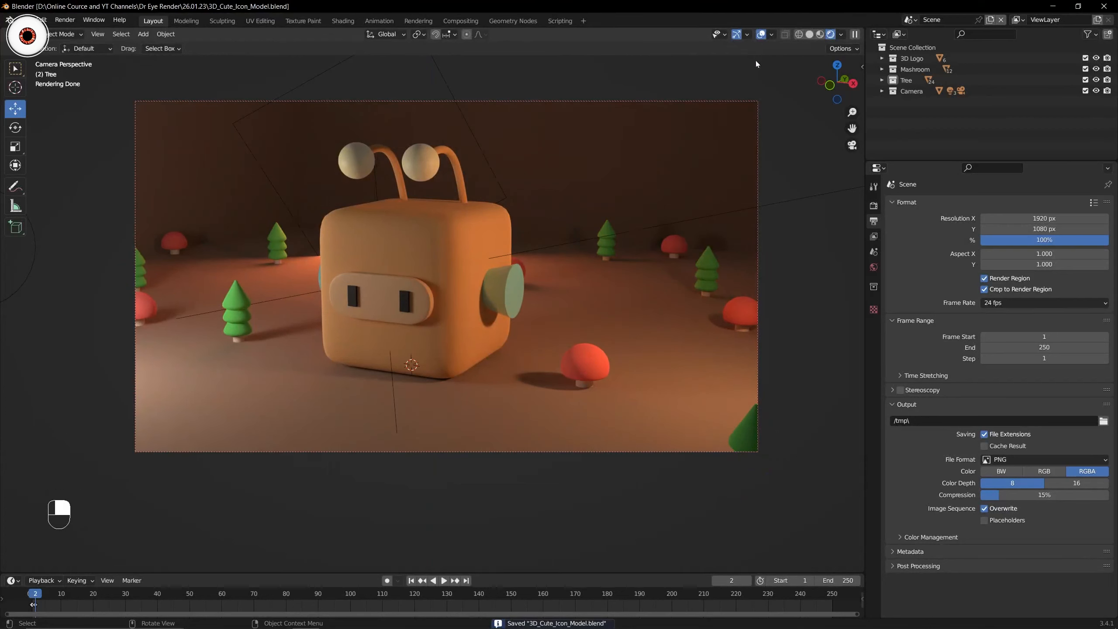
Display the 3D_Logo material settings of the robot's body and hide the viewport gizmos.
click(466, 239)
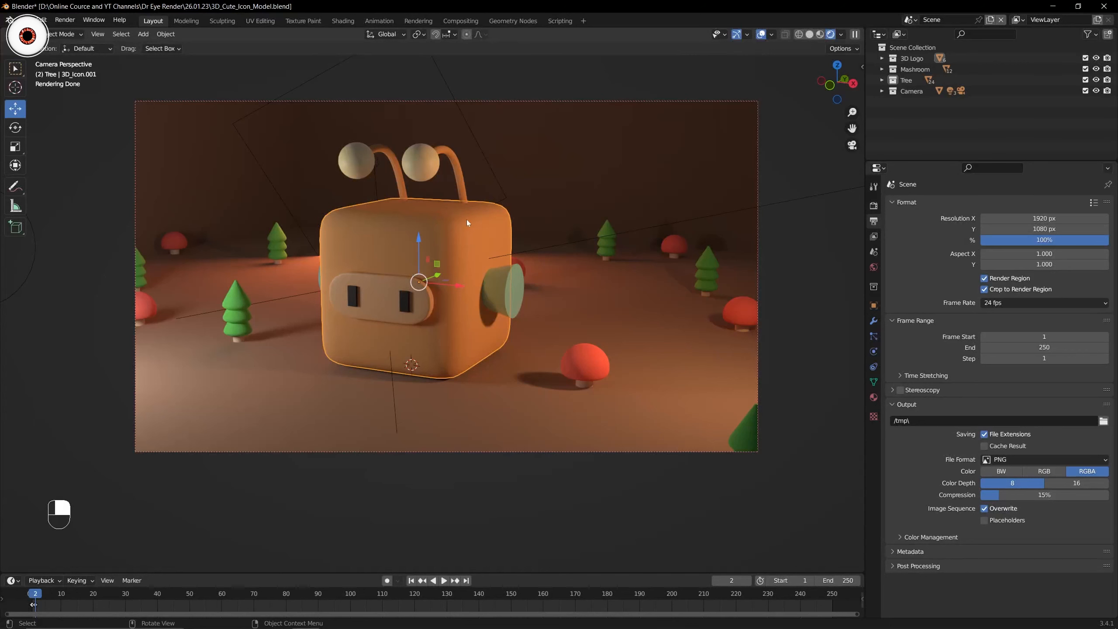
click(873, 397)
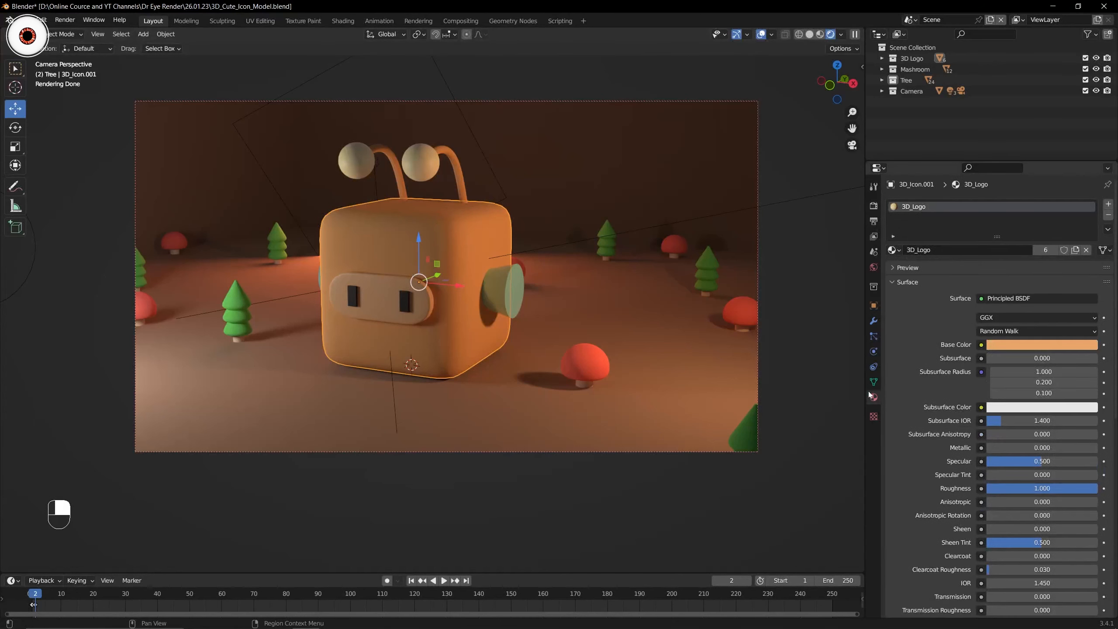
scroll(927, 371, down, 2)
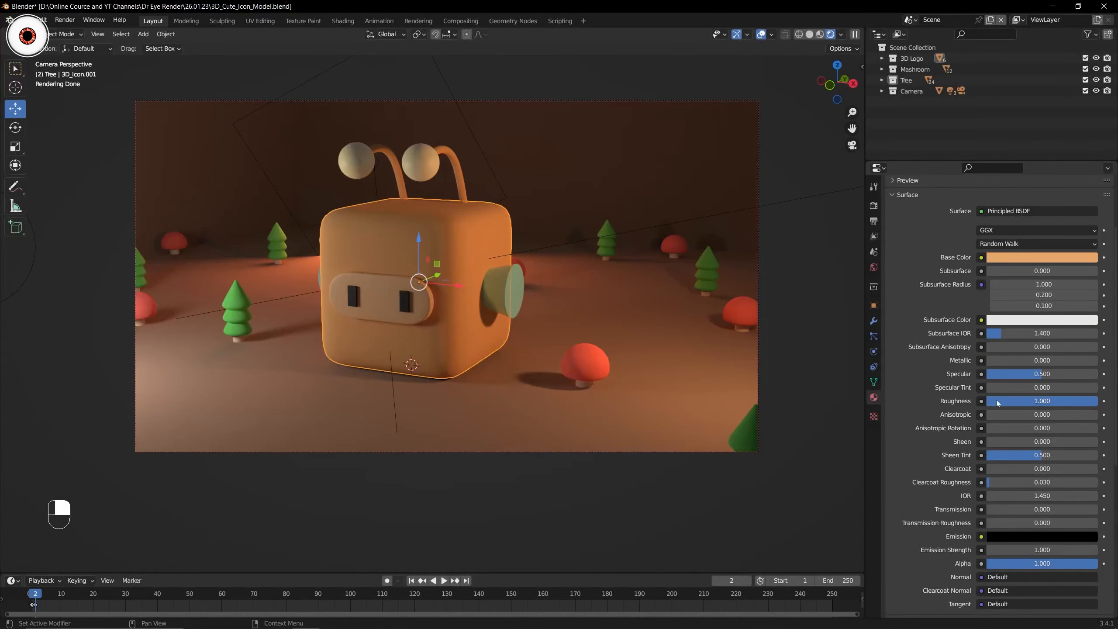
click(761, 35)
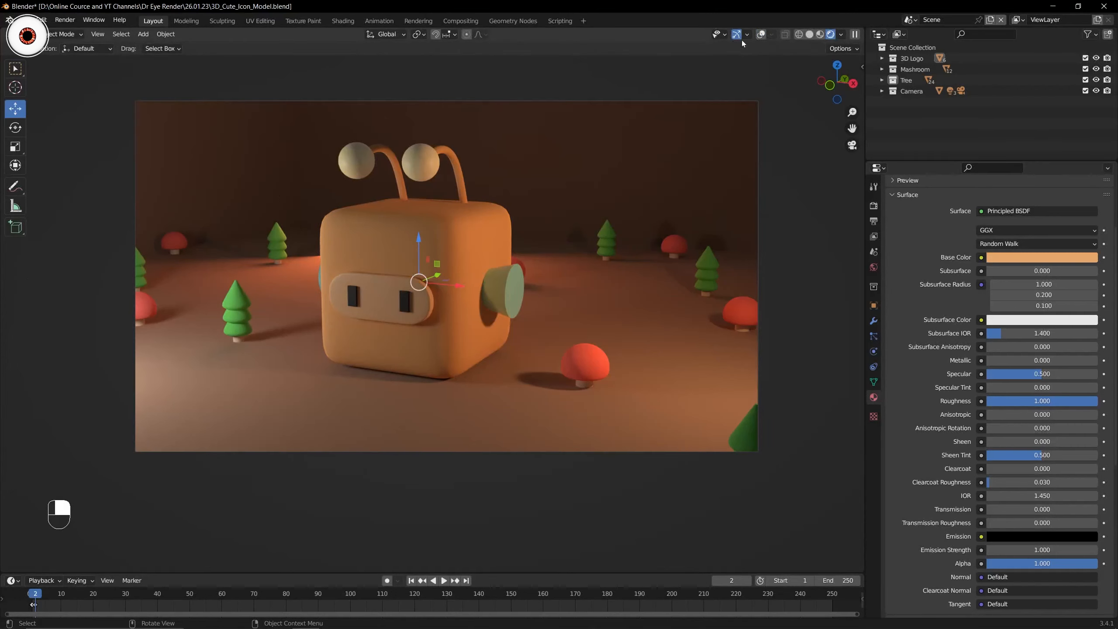
click(737, 35)
click(762, 35)
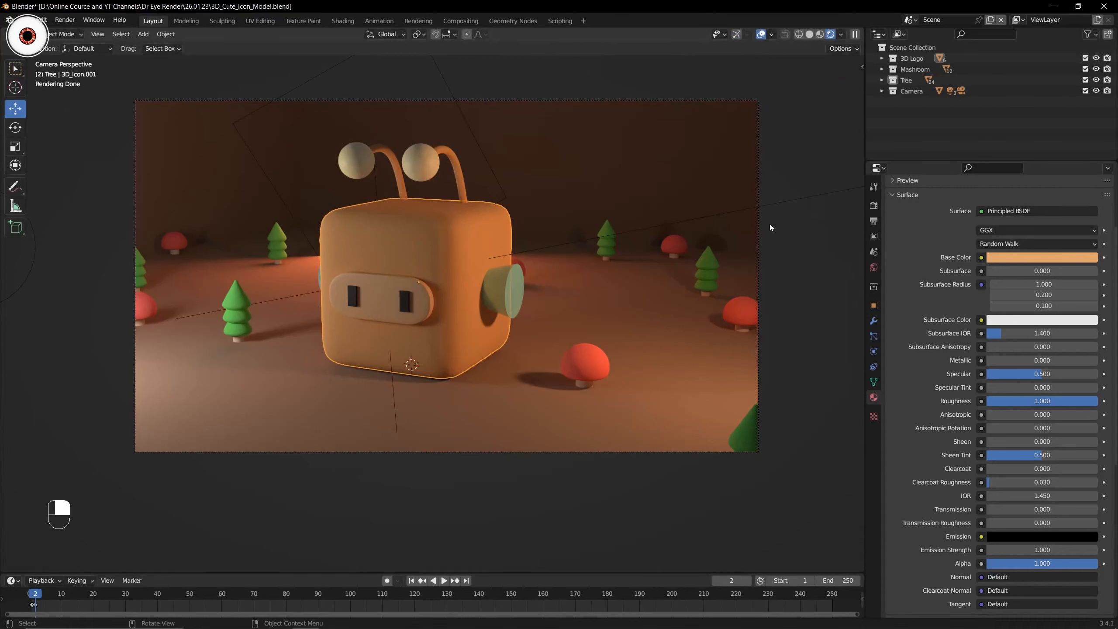
click(654, 334)
key(shift+s)
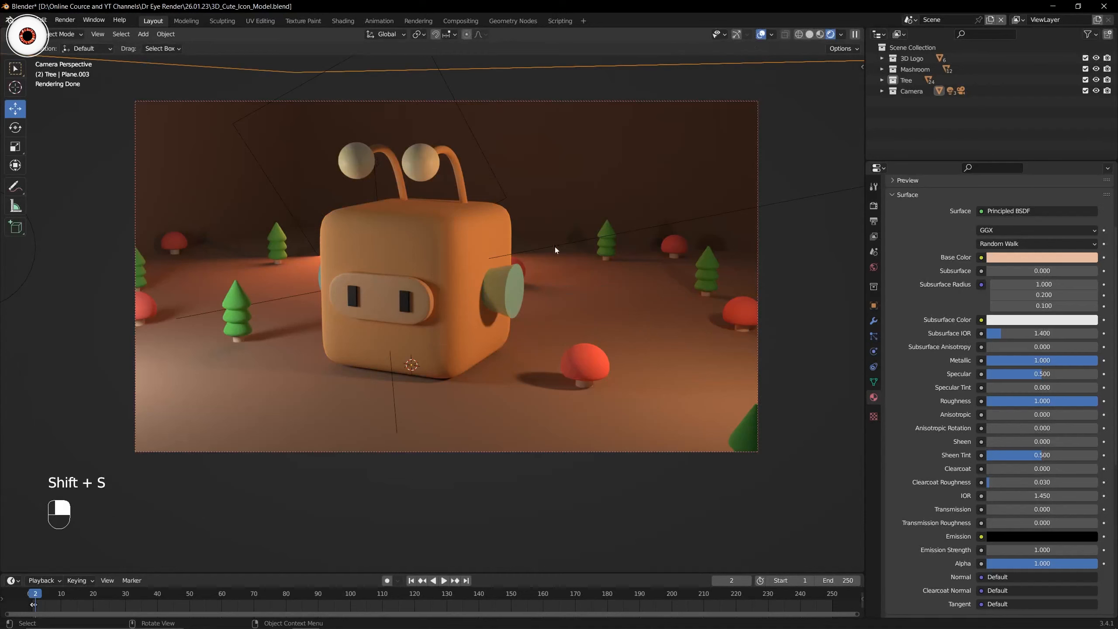
Reselect the robot's body, try different roughness values ending at 0.383 on its 3D_Logo material, and hide the viewport overlays.
click(489, 242)
drag(1029, 401, 982, 401)
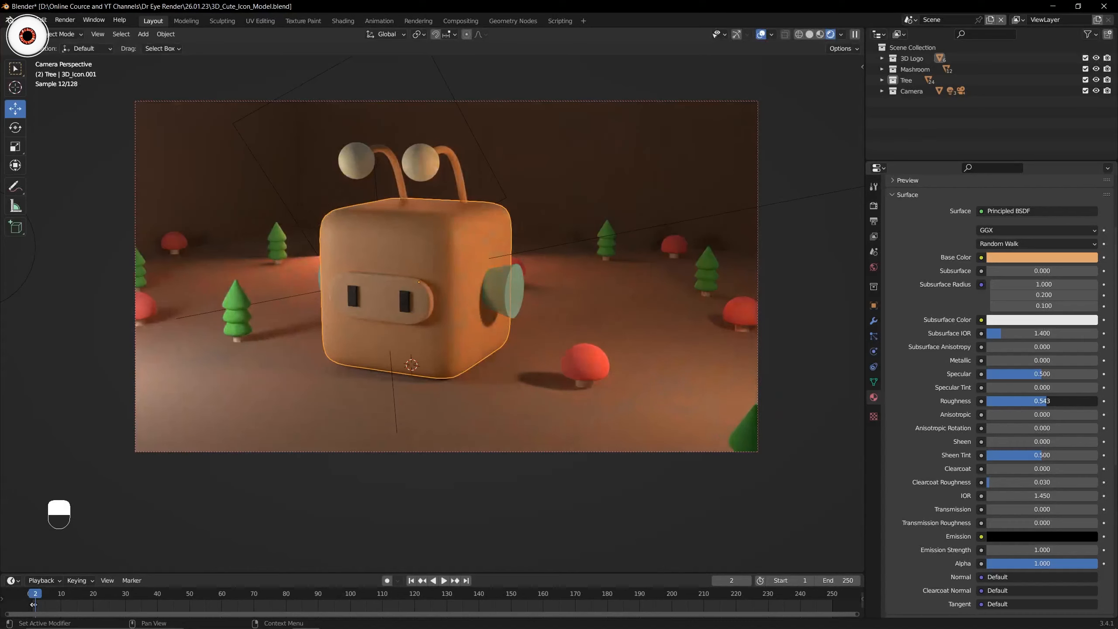
drag(982, 401, 1031, 401)
mouse_move(1008, 363)
mouse_down()
mouse_move(1090, 362)
mouse_move(989, 363)
mouse_up()
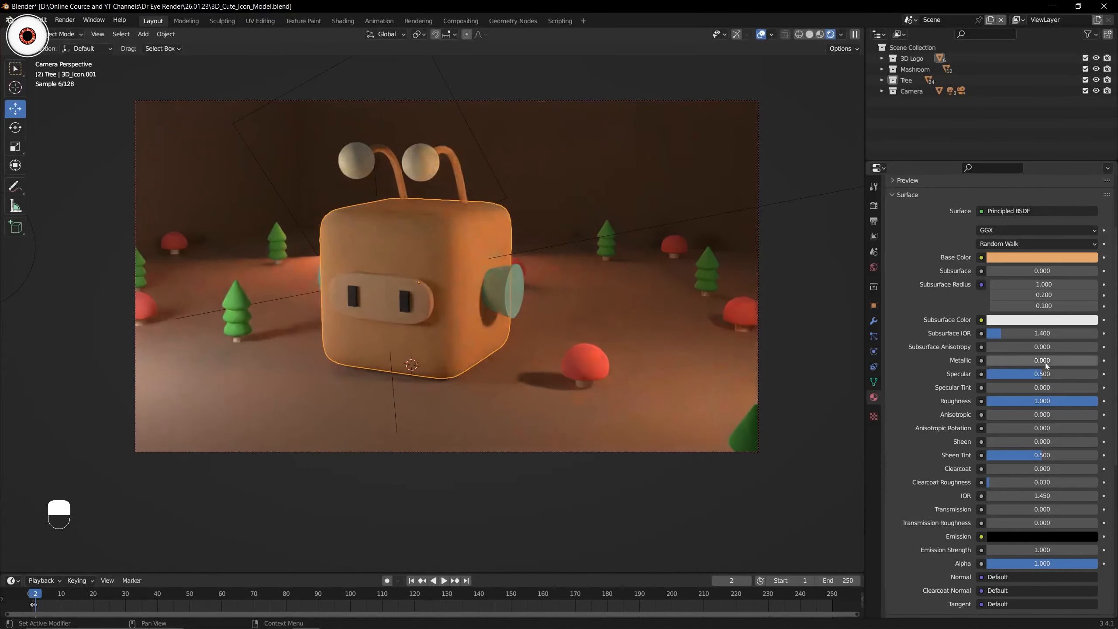
drag(1039, 401, 971, 401)
click(762, 35)
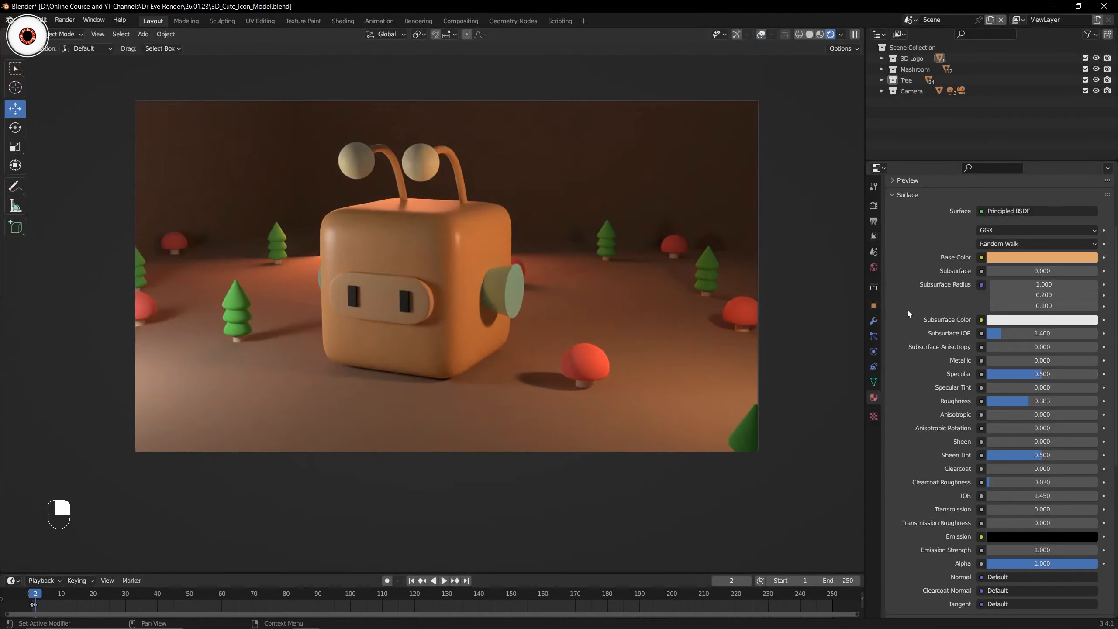
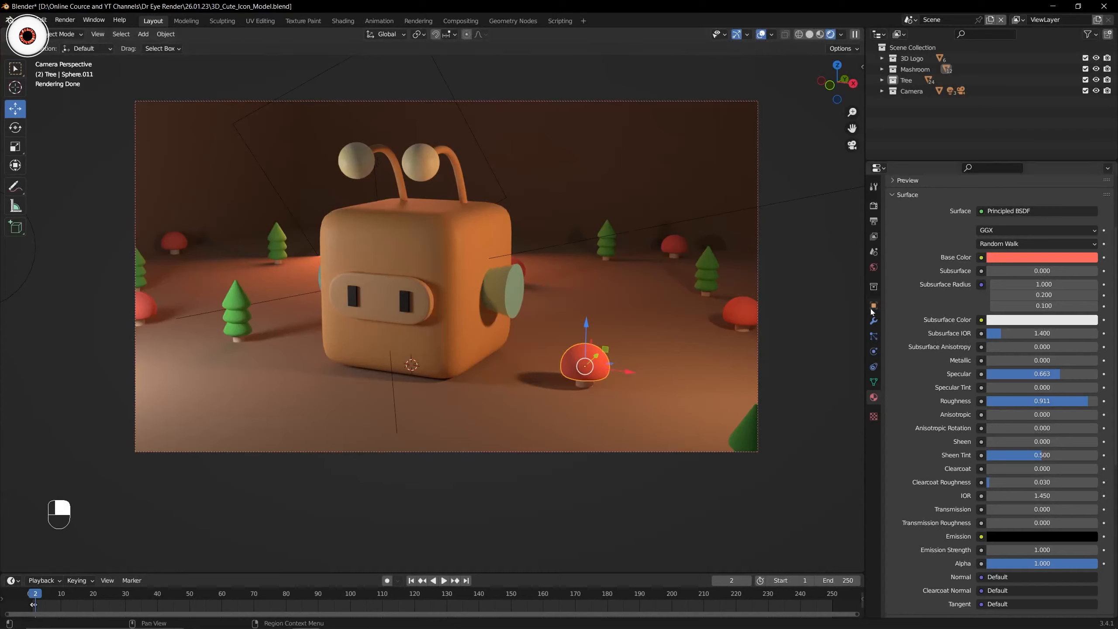
With overlays and gizmos hidden, lower the red mushroom cap material's roughness to about 0.305 and fine-tune its specular and roughness.
click(760, 35)
click(736, 36)
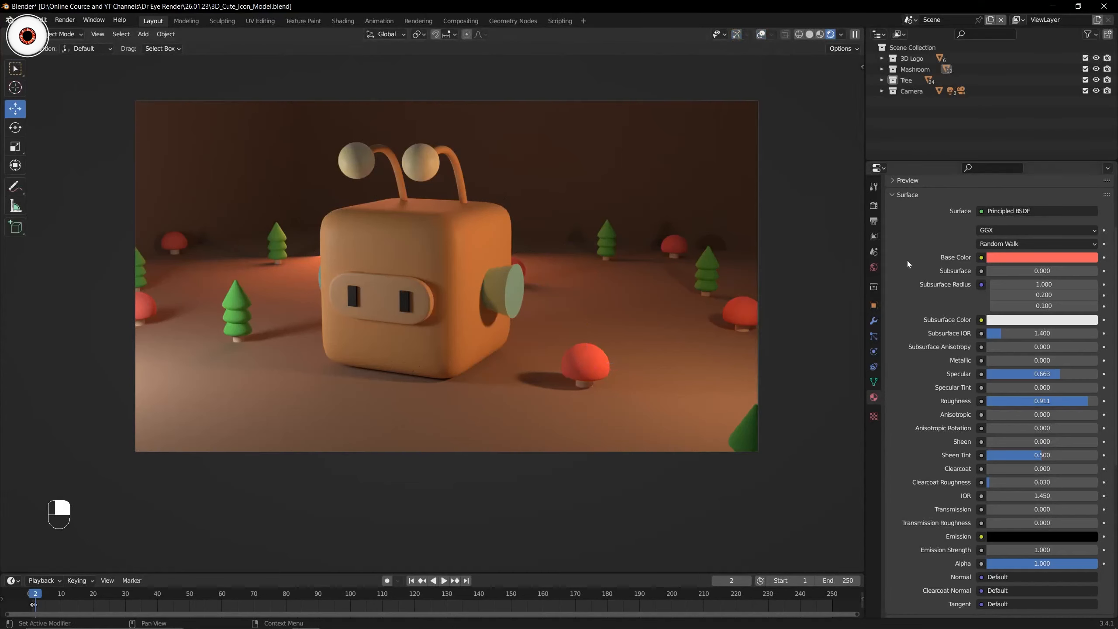
drag(1027, 402, 956, 402)
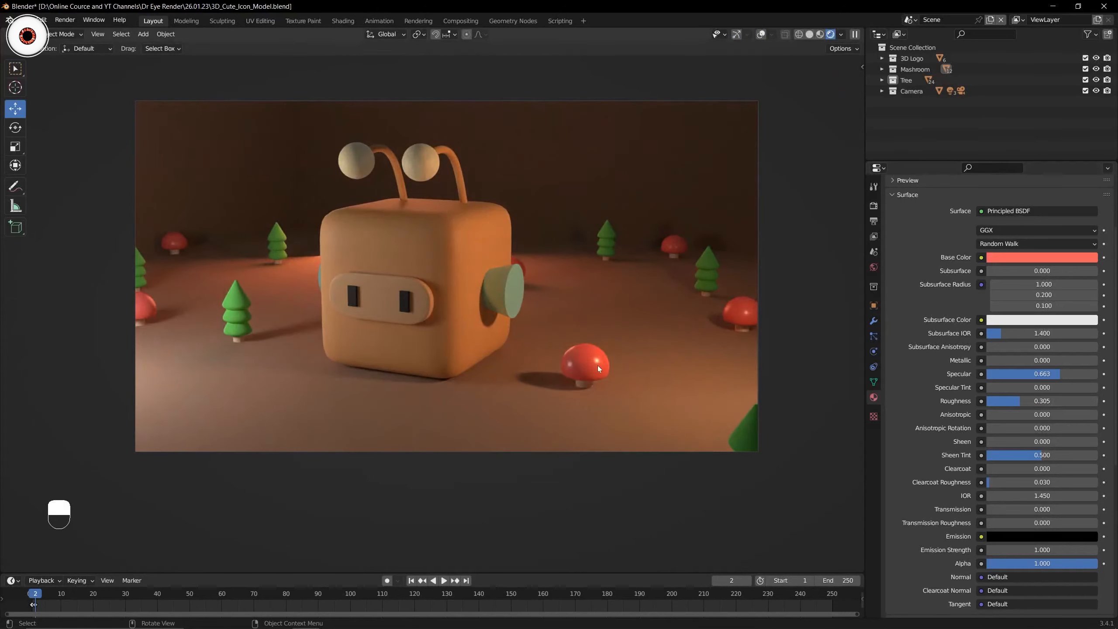
drag(1022, 374, 1027, 401)
Select the foliage of the tree in front of the robot's left side, checking the selection with overlays and gizmos temporarily shown.
click(245, 301)
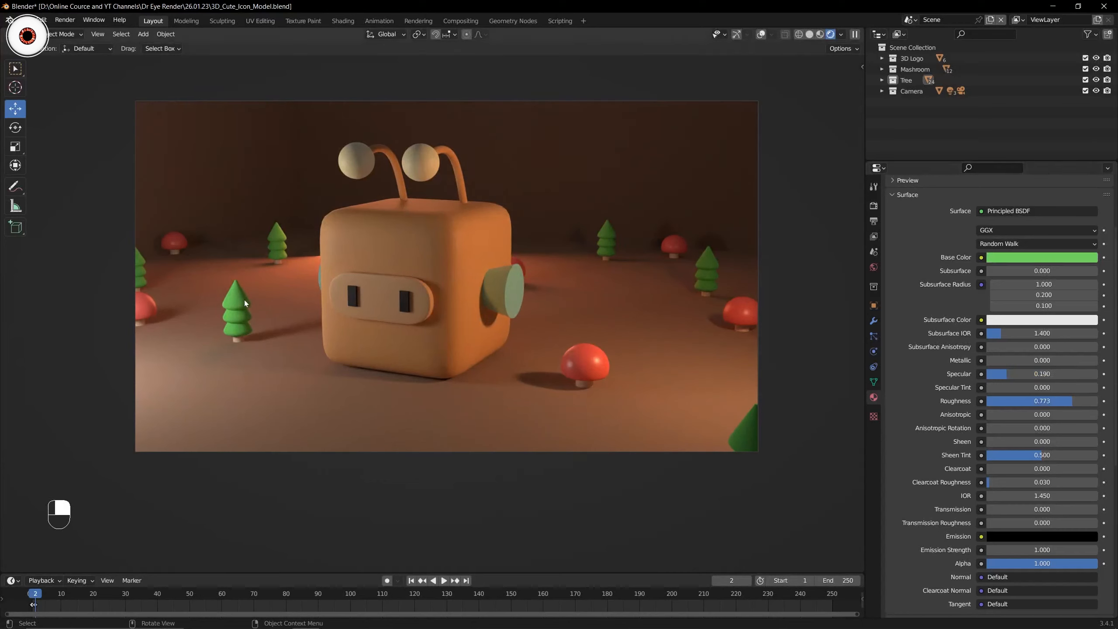
click(762, 34)
click(736, 34)
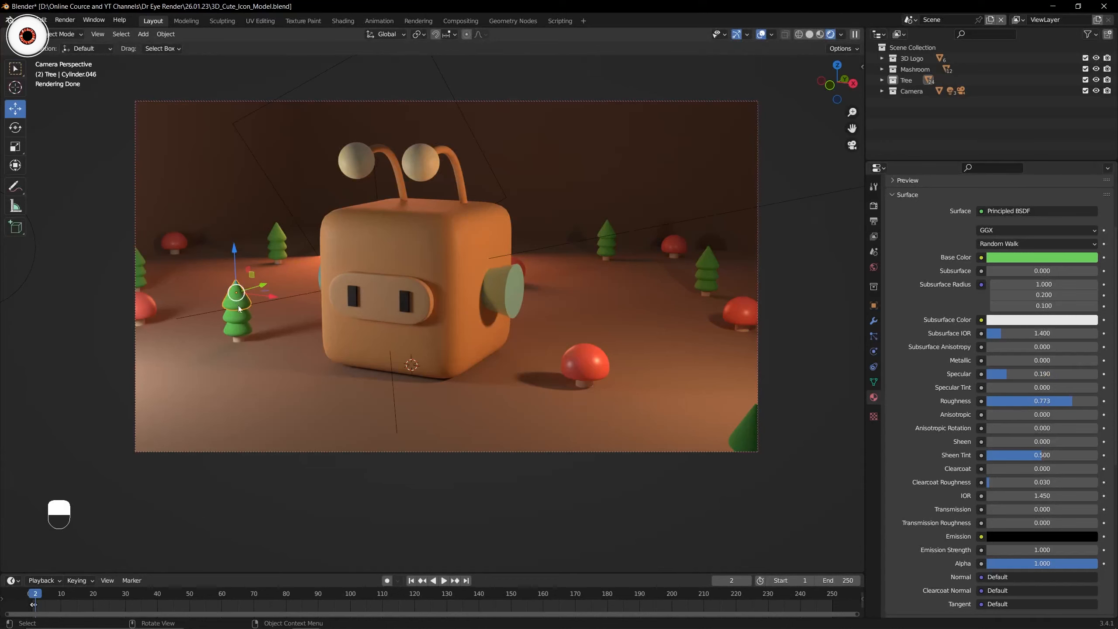
click(760, 35)
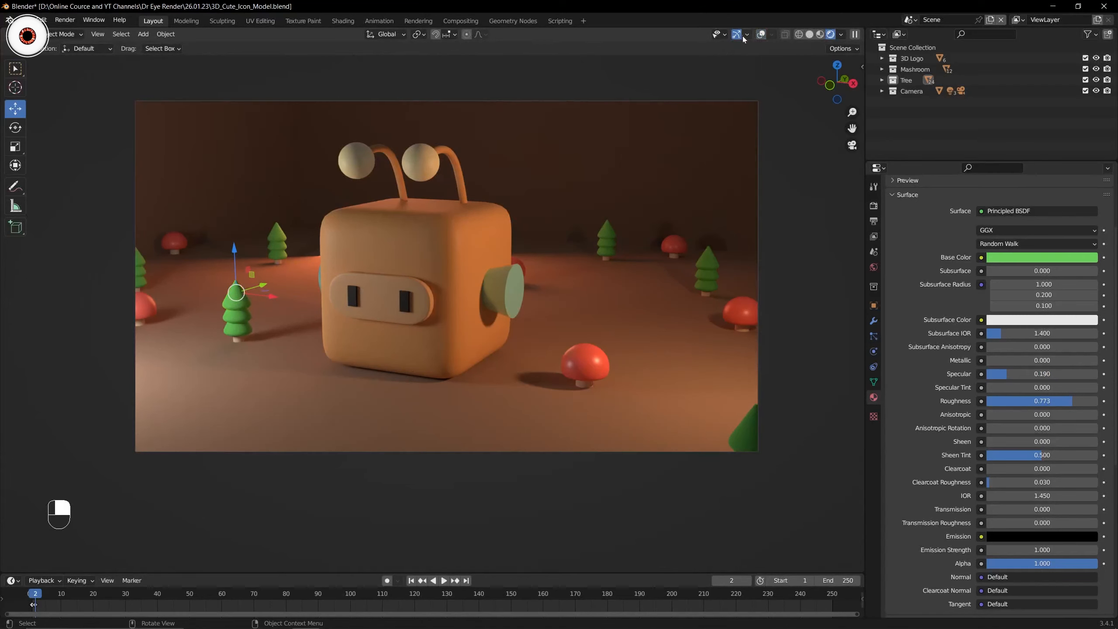
click(737, 34)
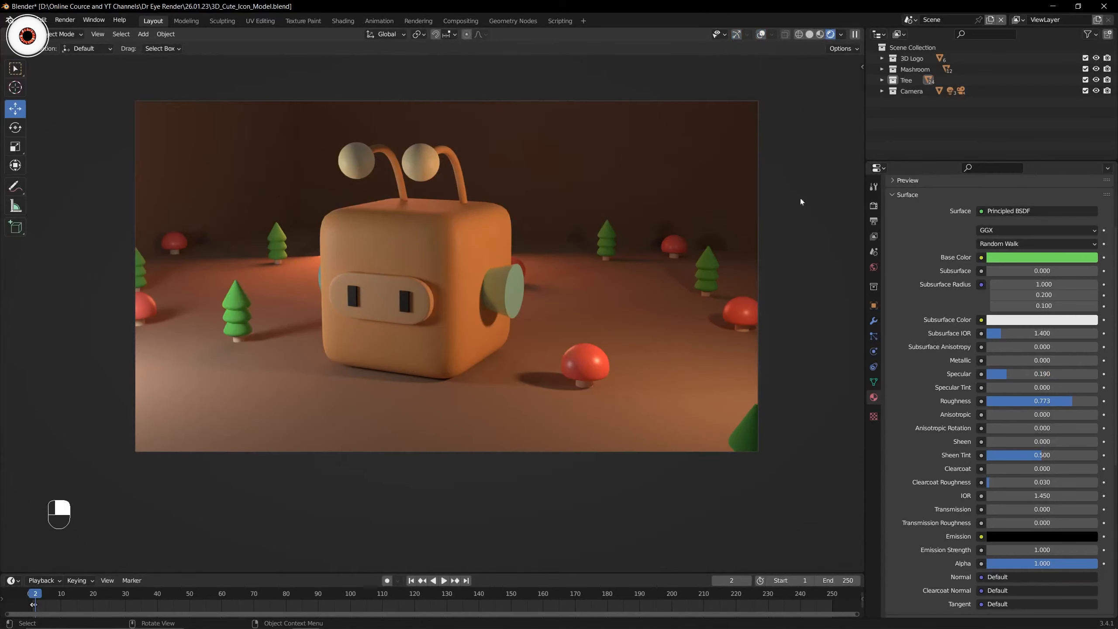
Try a saturated red base color on the tree foliage material and undo the color change.
scroll(955, 349, down, 2)
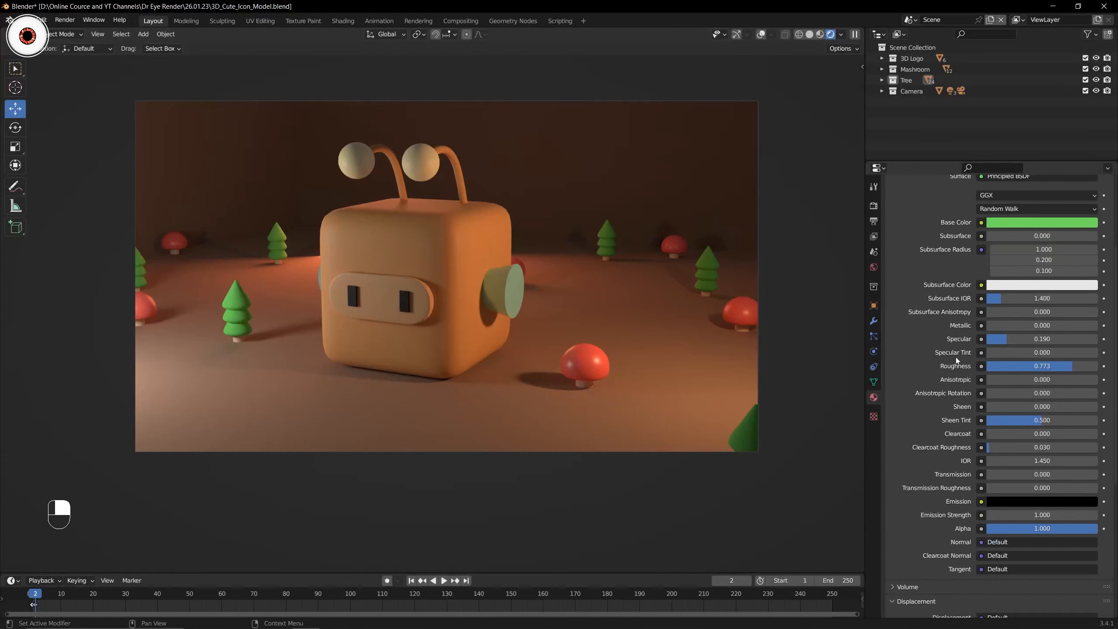
scroll(956, 357, up, 3)
click(1001, 275)
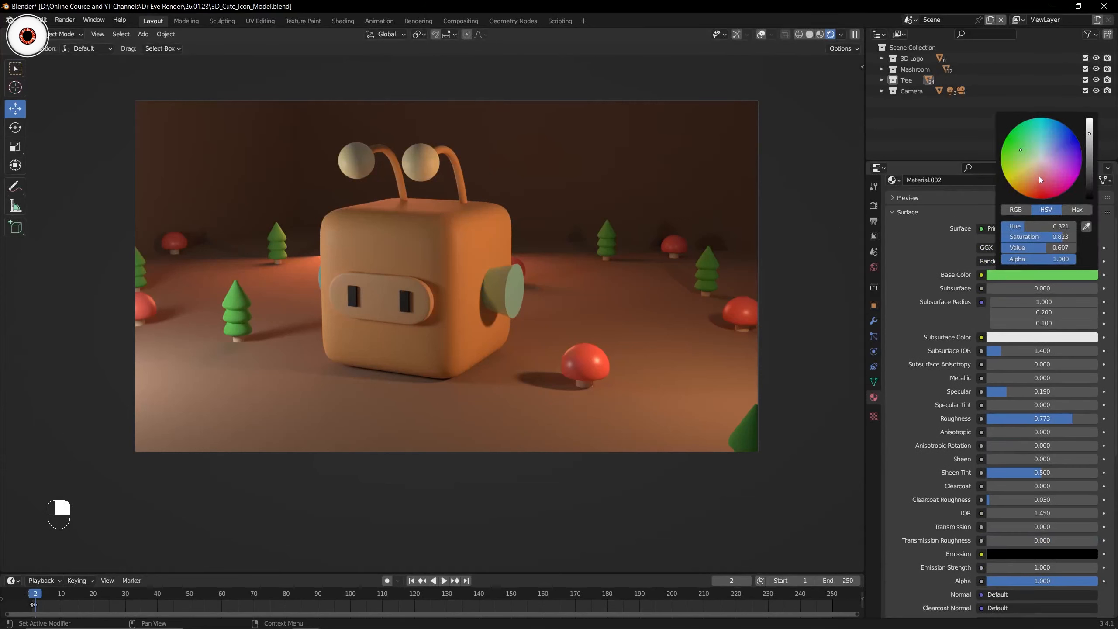
drag(1040, 176, 1042, 200)
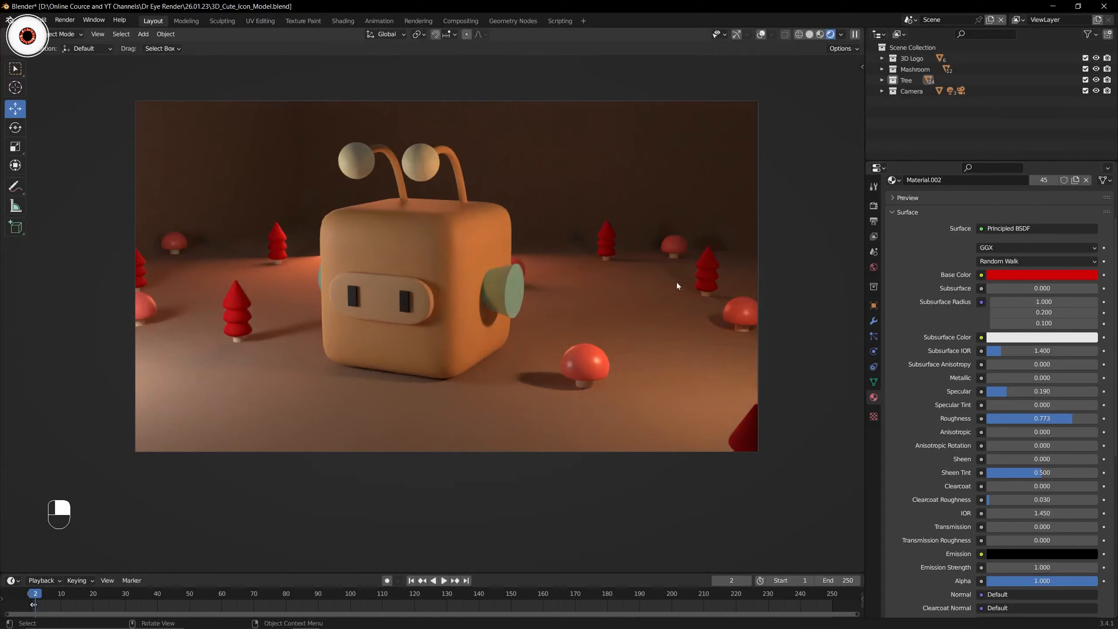
key(ctrl+z)
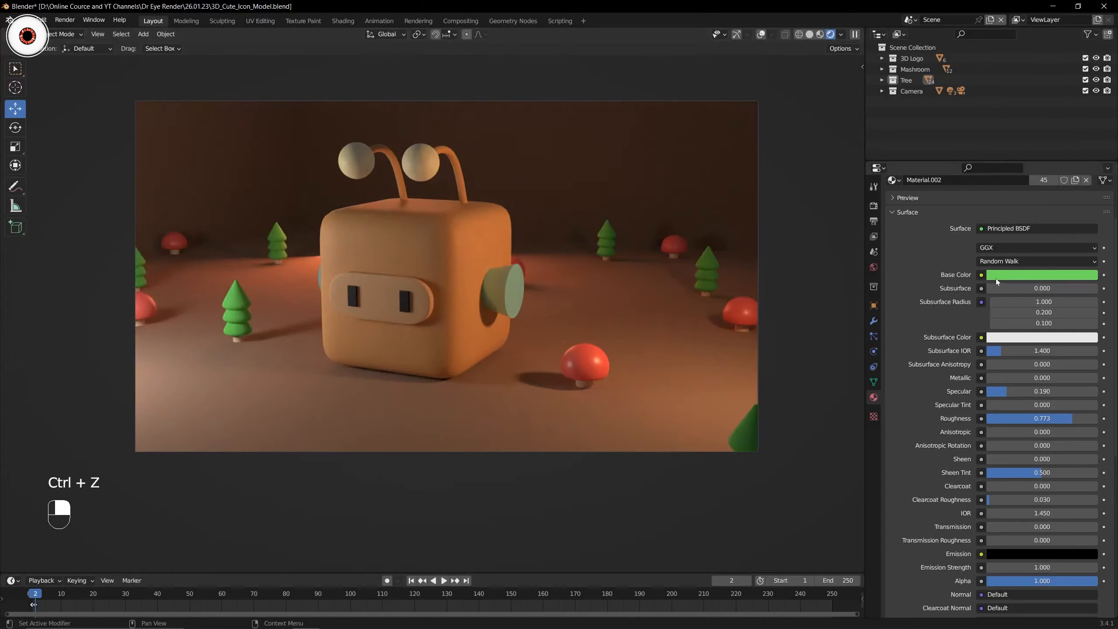
Set the tree foliage material's specular to 0.577 and roughness to 0.398, and select the floor plane.
scroll(1004, 344, down, 3)
mouse_move(1032, 367)
mouse_down()
mouse_move(971, 367)
mouse_move(1012, 361)
mouse_move(1020, 338)
mouse_move(1098, 338)
mouse_move(1009, 339)
mouse_up()
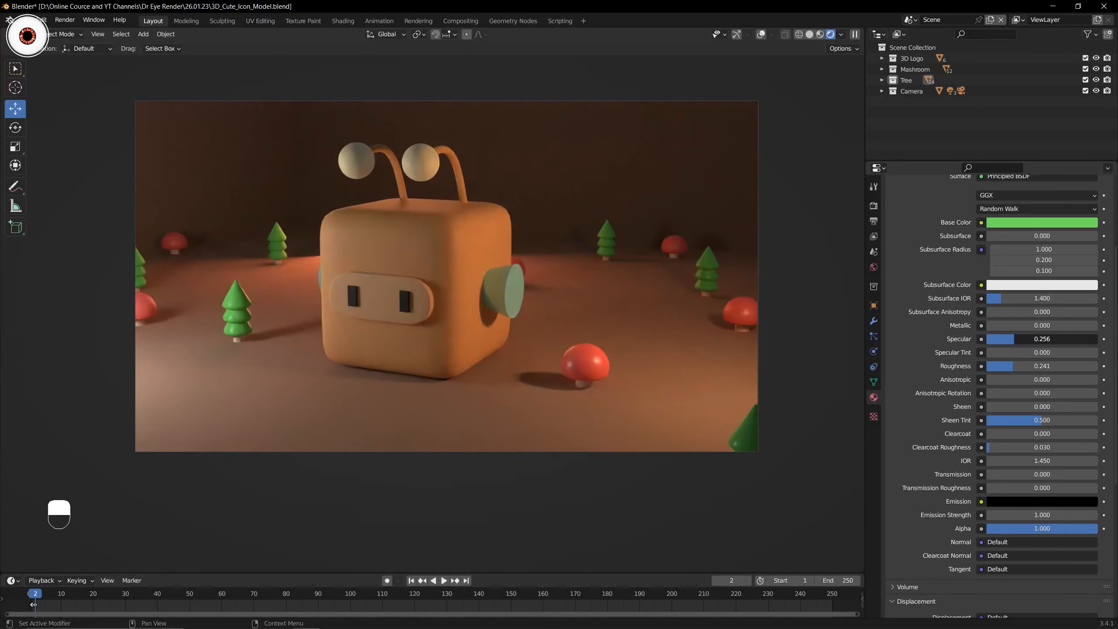
drag(1011, 339, 1030, 366)
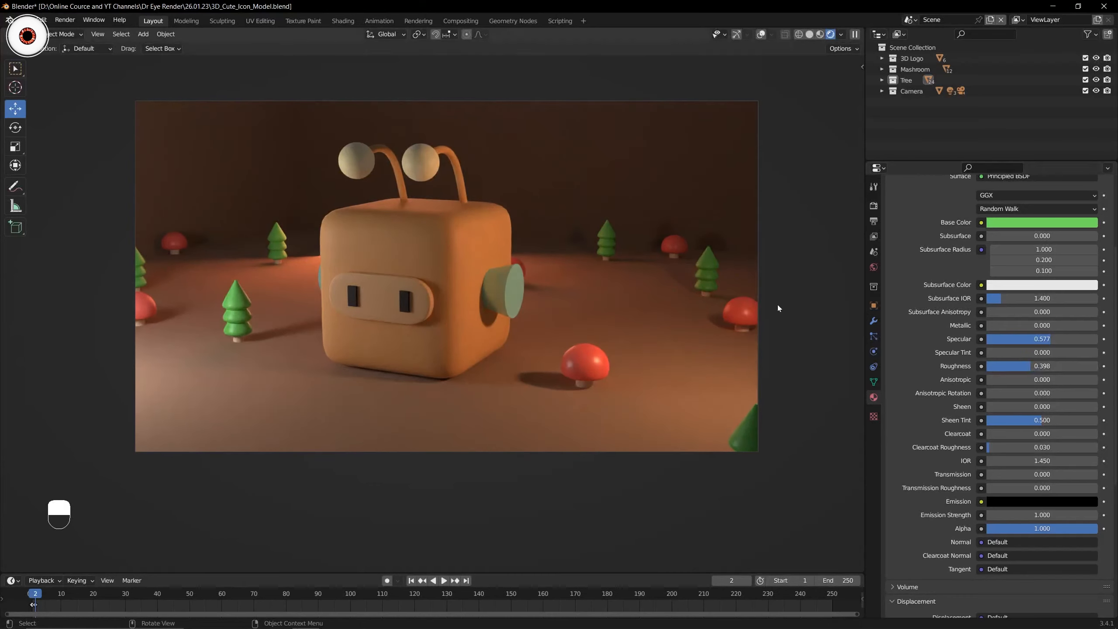
click(540, 377)
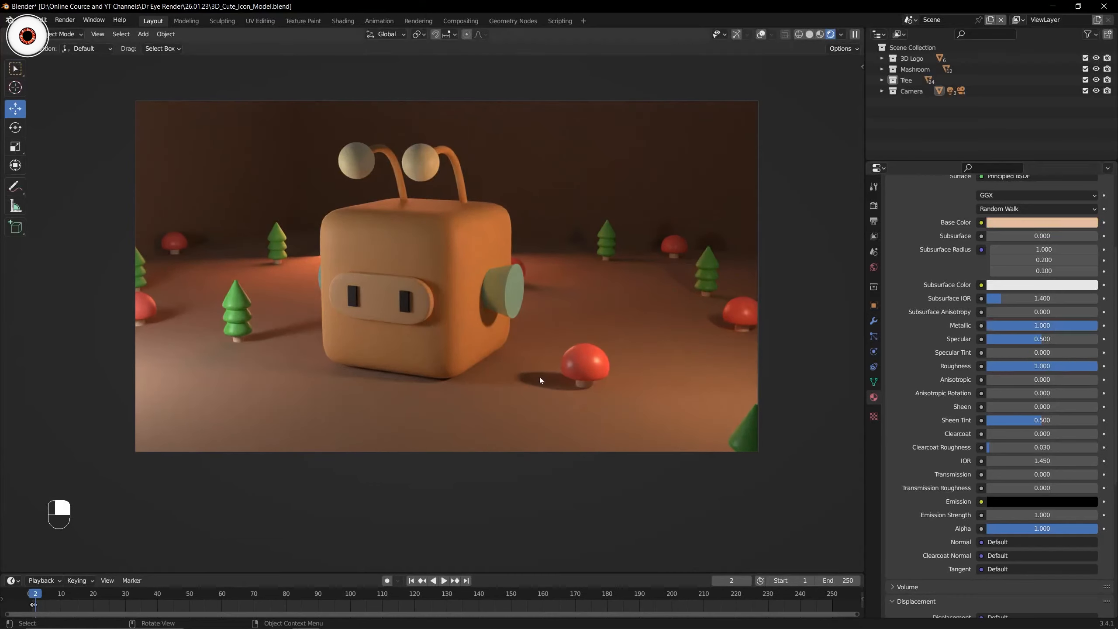
Save the file and show the viewport overlays and gizmos again.
key(ctrl+s)
click(762, 34)
click(736, 35)
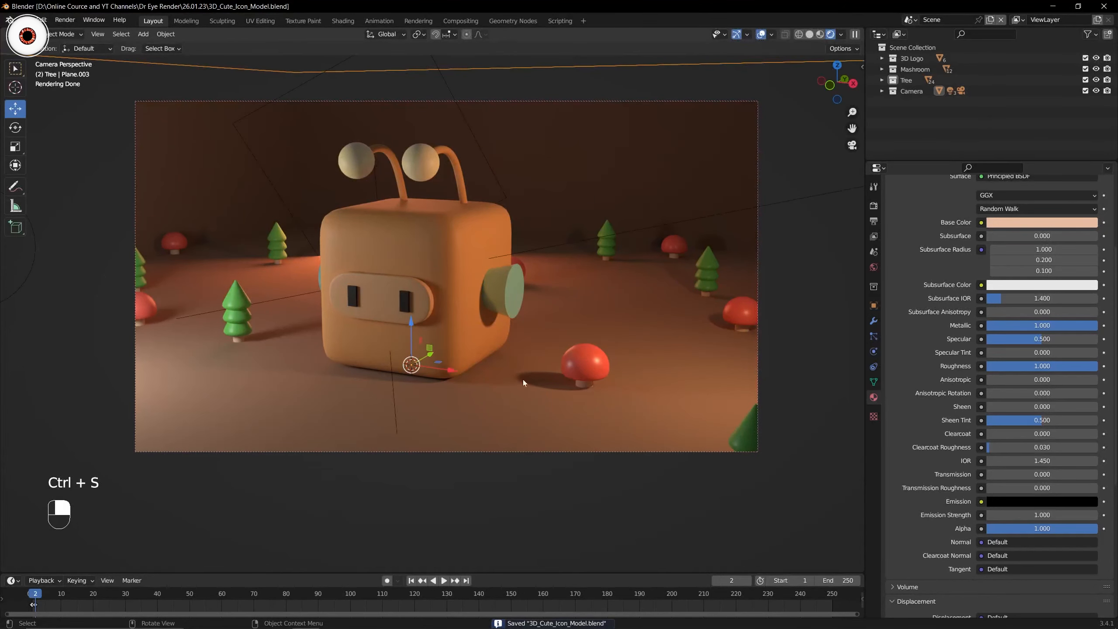
Try a pink base color on the floor plane's material and undo the color change.
scroll(930, 360, up, 5)
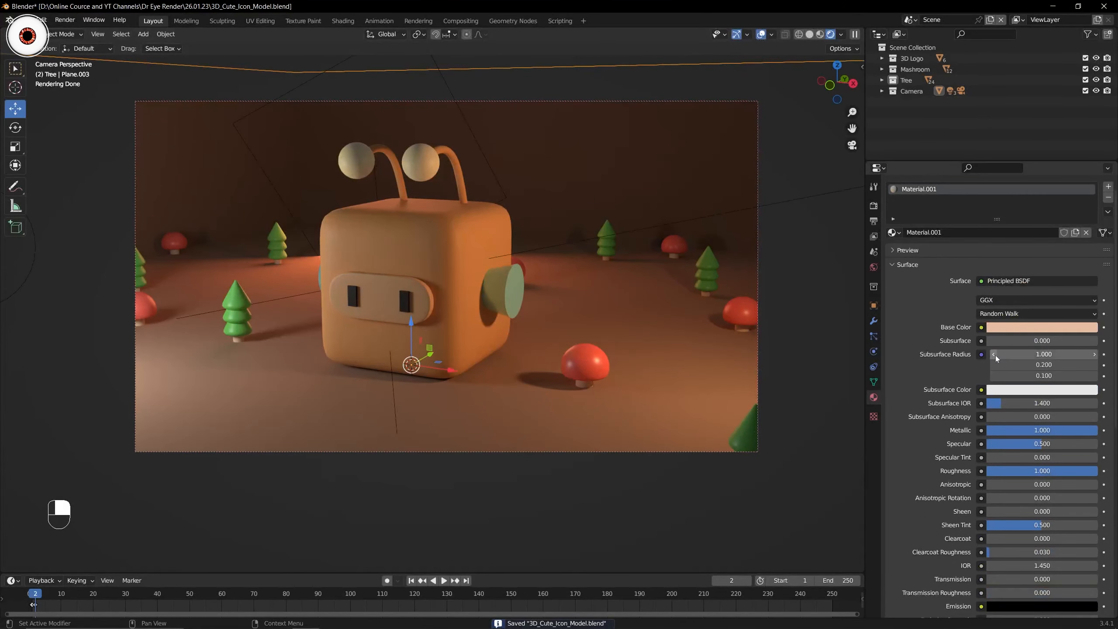
click(1012, 327)
mouse_move(1018, 241)
mouse_down()
mouse_move(1024, 206)
mouse_move(1034, 226)
mouse_move(1046, 219)
mouse_up()
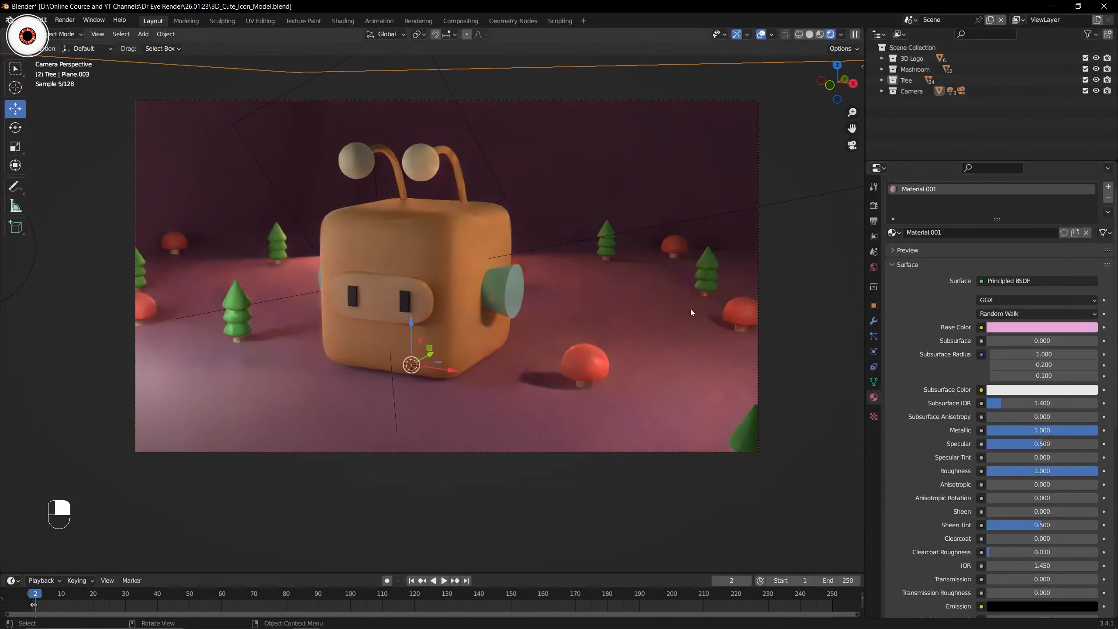
key(ctrl+z)
Deselect everything, shift the floor material's base color slightly from peach toward yellow-orange, and save the file.
key(alt+a)
key(ctrl+s)
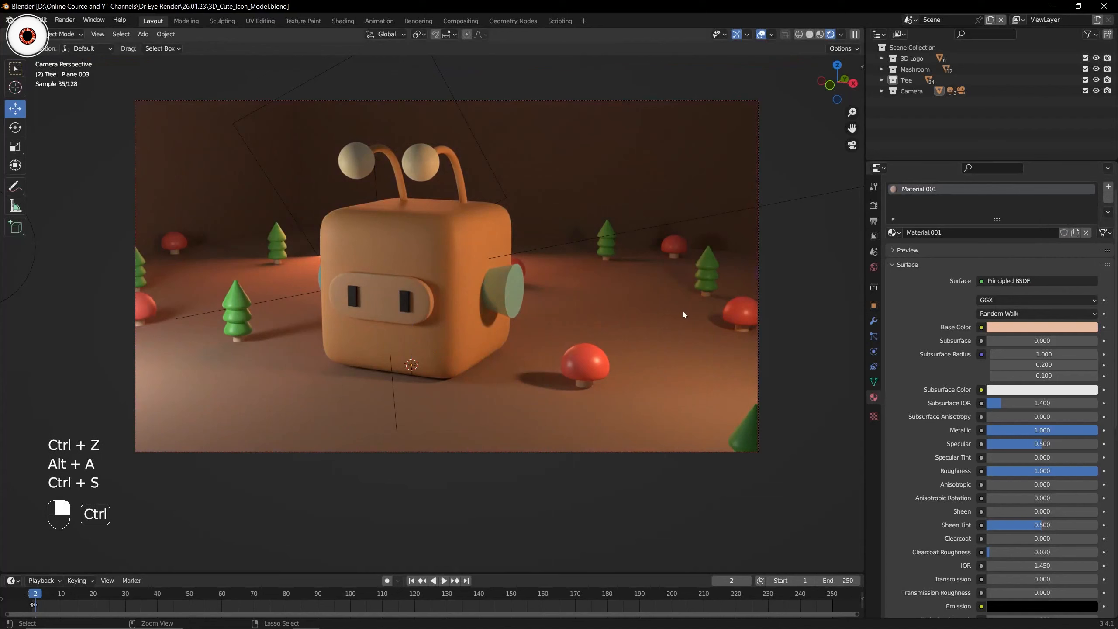
click(1014, 327)
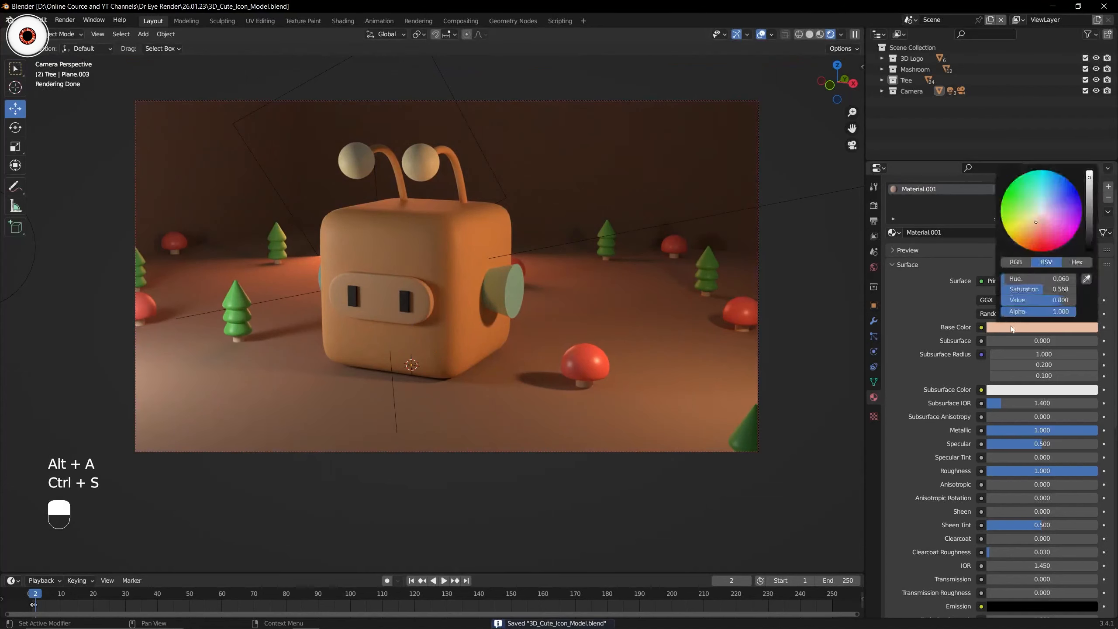
click(1032, 226)
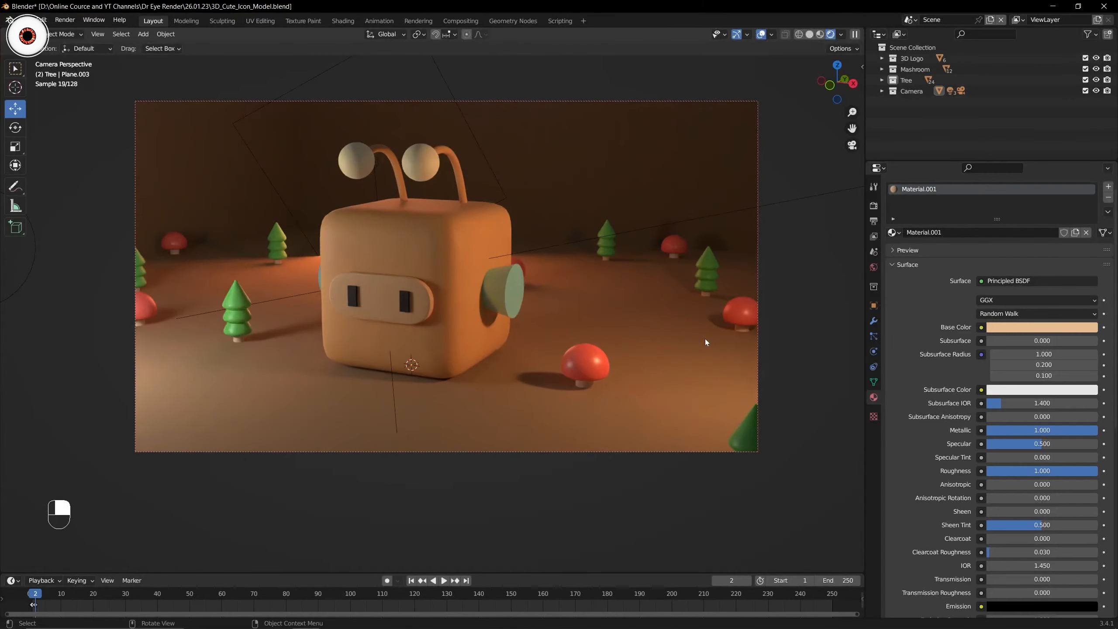
key(ctrl+s)
In solid shading outside the camera view, select the trunk and all foliage tiers of the front tree on the robot's ear side.
drag(835, 84, 845, 93)
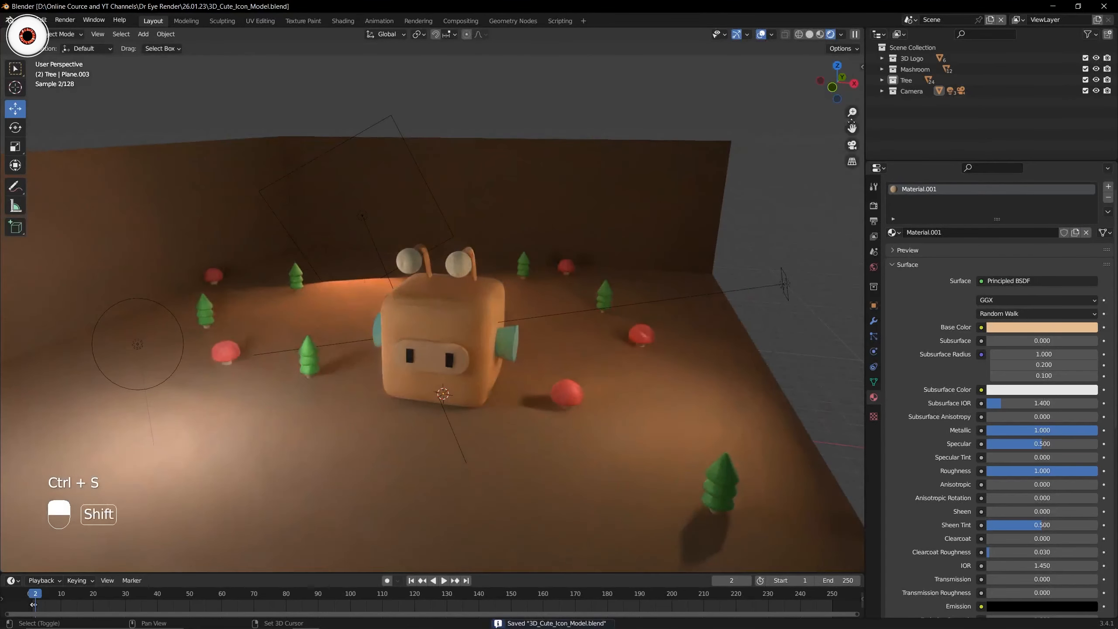
shift+middle_drag(853, 130, 827, 105)
click(810, 35)
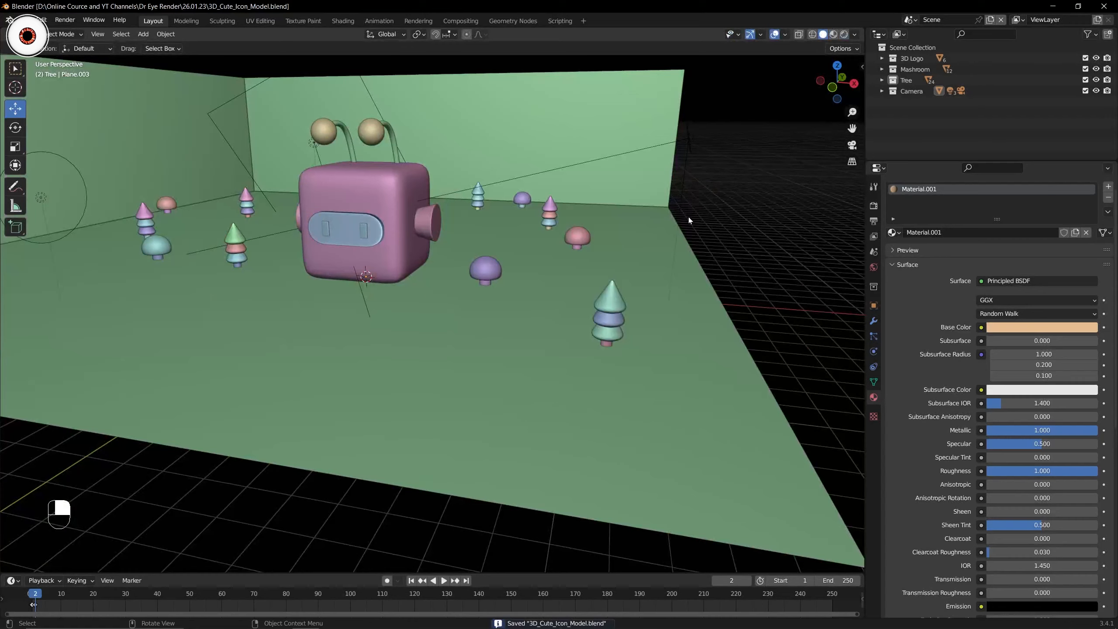
scroll(690, 222, up, 2)
shift+middle_drag(686, 227, 509, 202)
shift+click(324, 311)
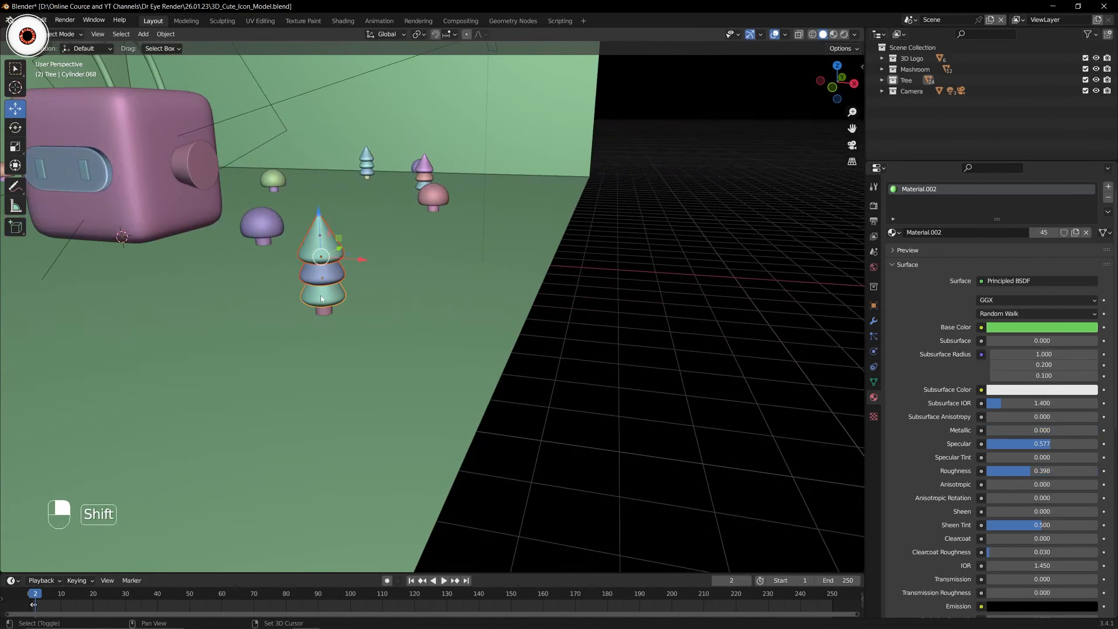
shift+click(328, 313)
shift+click(325, 298)
shift+click(323, 280)
shift+click(321, 247)
In the rendered camera view, move the selected tree fully inside the front-right corner of the camera frame and deselect it.
key(KP_0)
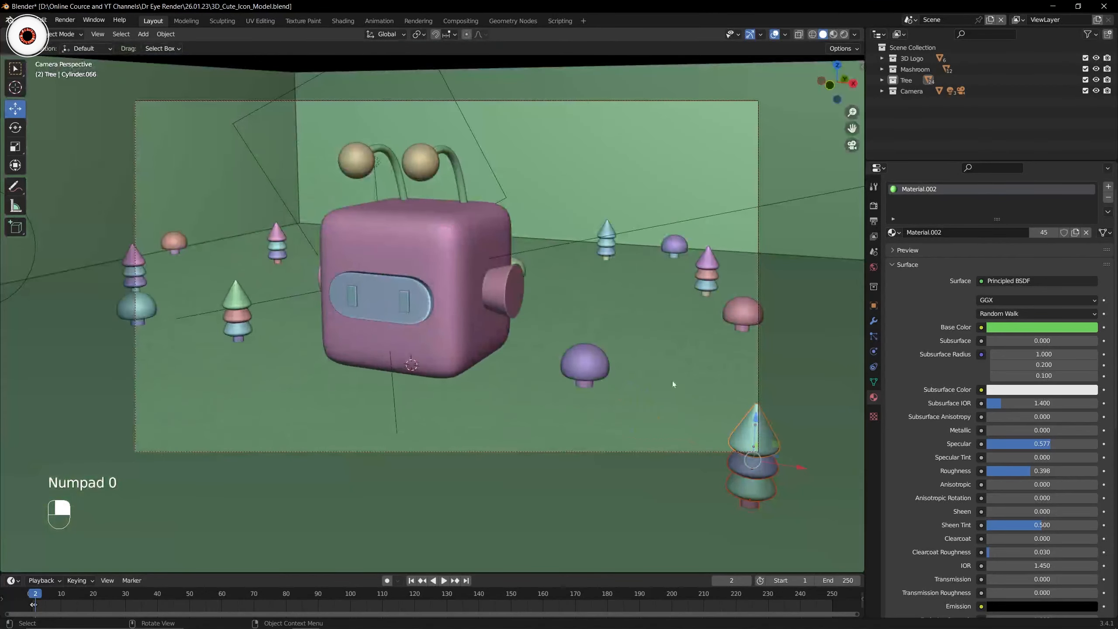
click(845, 34)
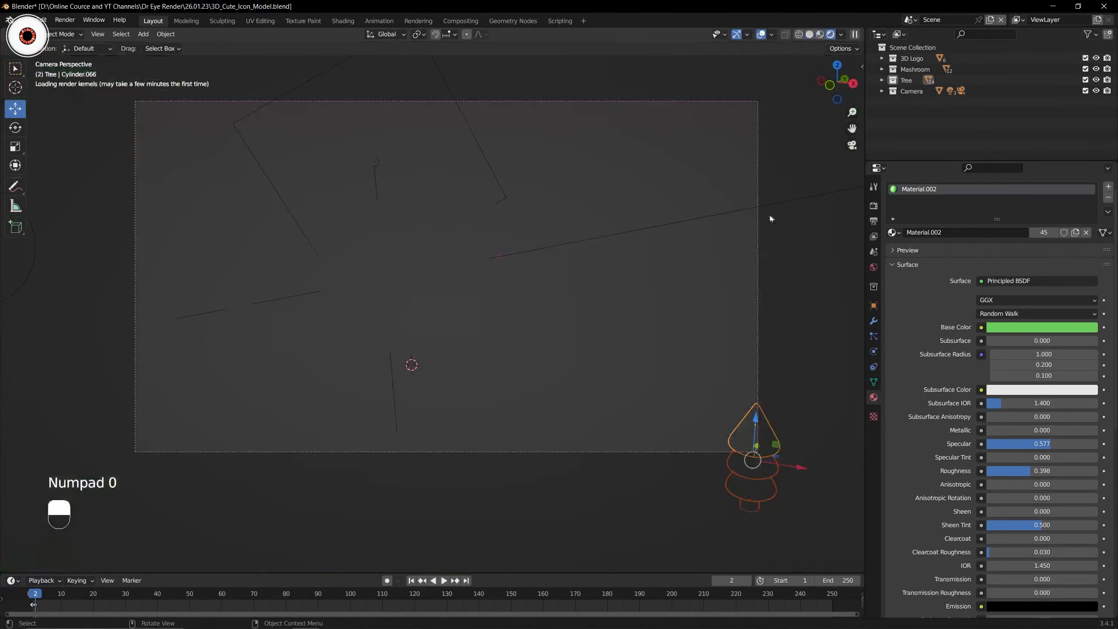
key(g)
drag(771, 455, 704, 385)
key(alt+a)
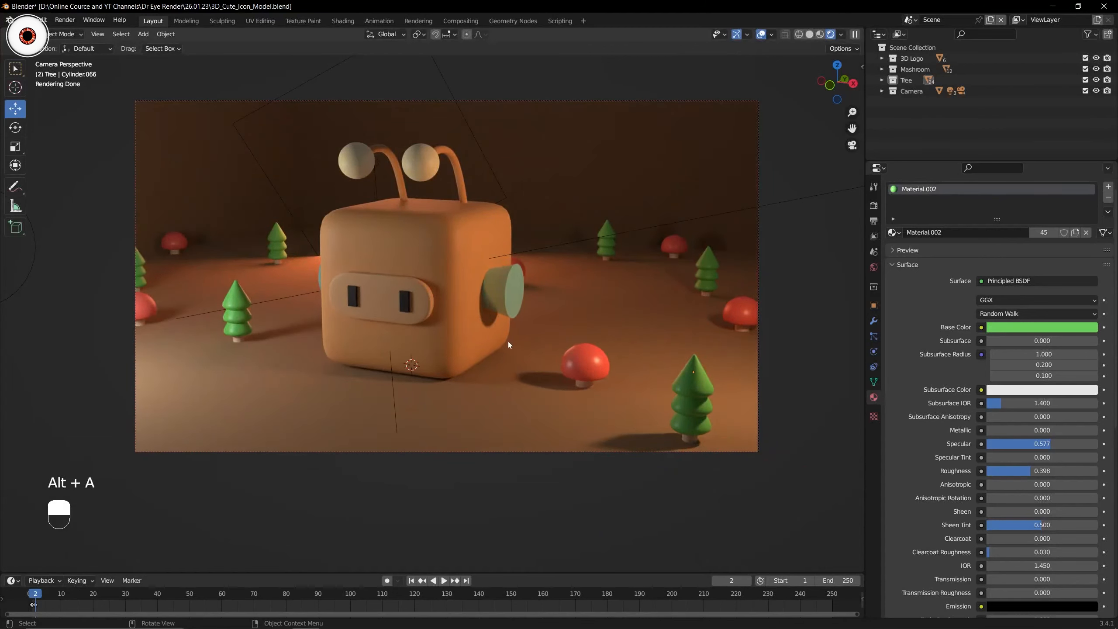
Select the cap and stem of the mushroom nearest the robot's front and duplicate them in place.
click(583, 365)
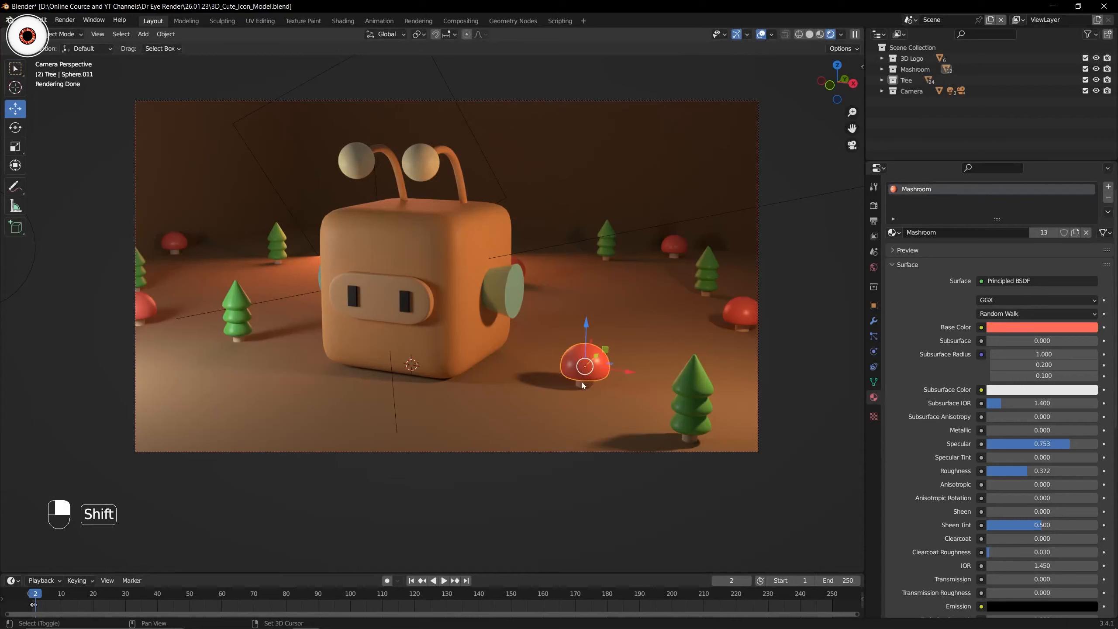
shift+click(582, 382)
click(582, 382)
click(582, 382)
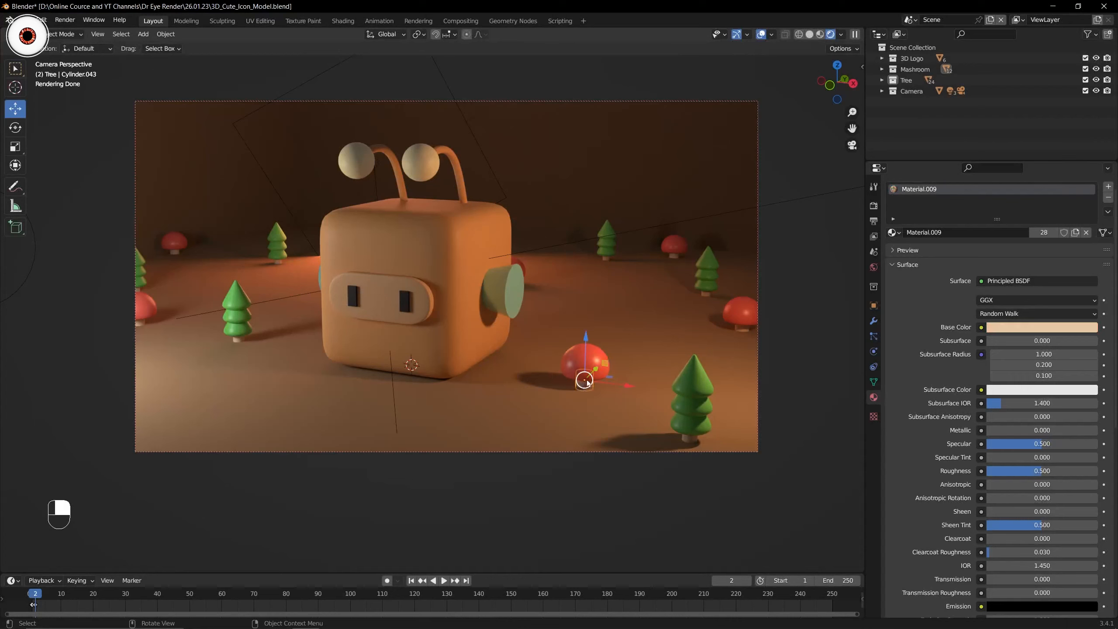
shift+click(596, 354)
key(shift+d)
right_click(590, 365)
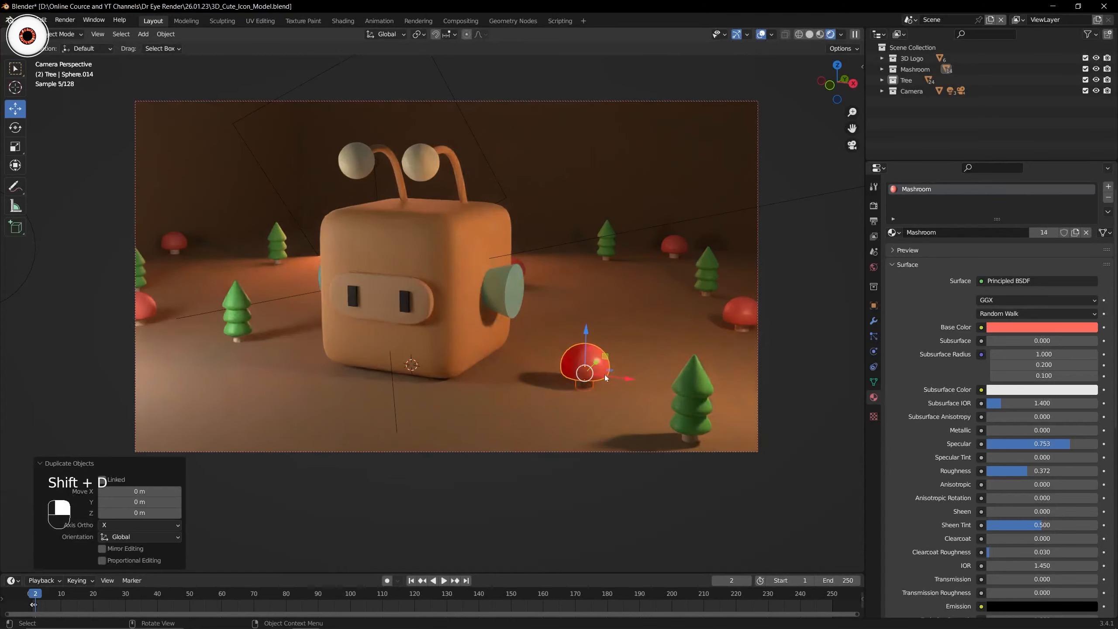
Move the duplicated mushroom along the Y and X axes to the front-left corner of the camera frame and deselect it.
key(g)
key(y)
click(506, 451)
key(g)
key(x)
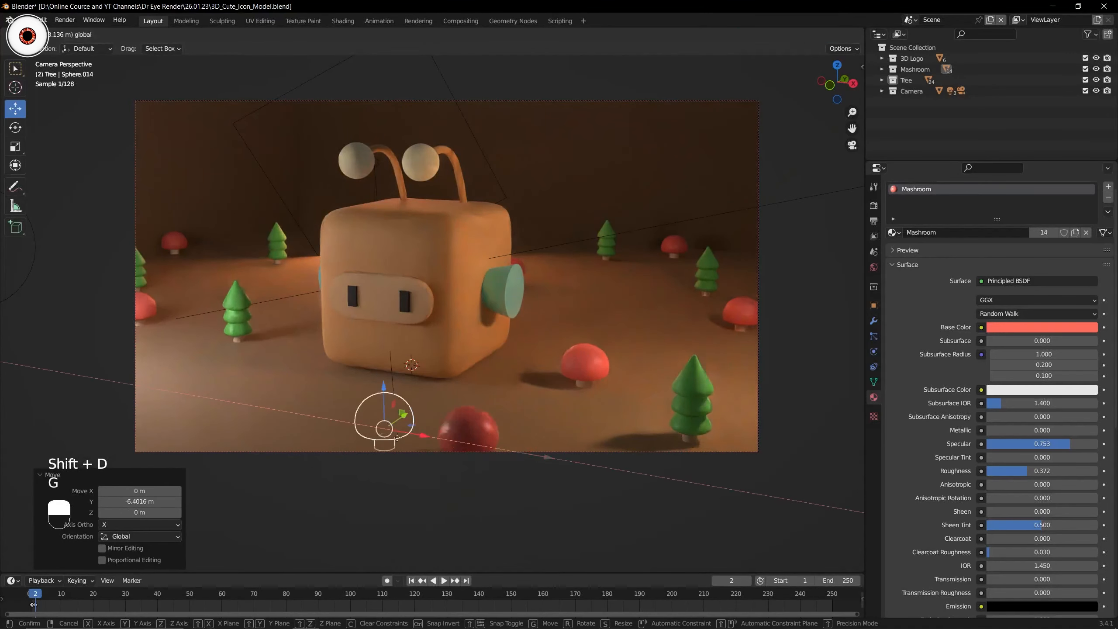
click(211, 397)
key(g)
key(y)
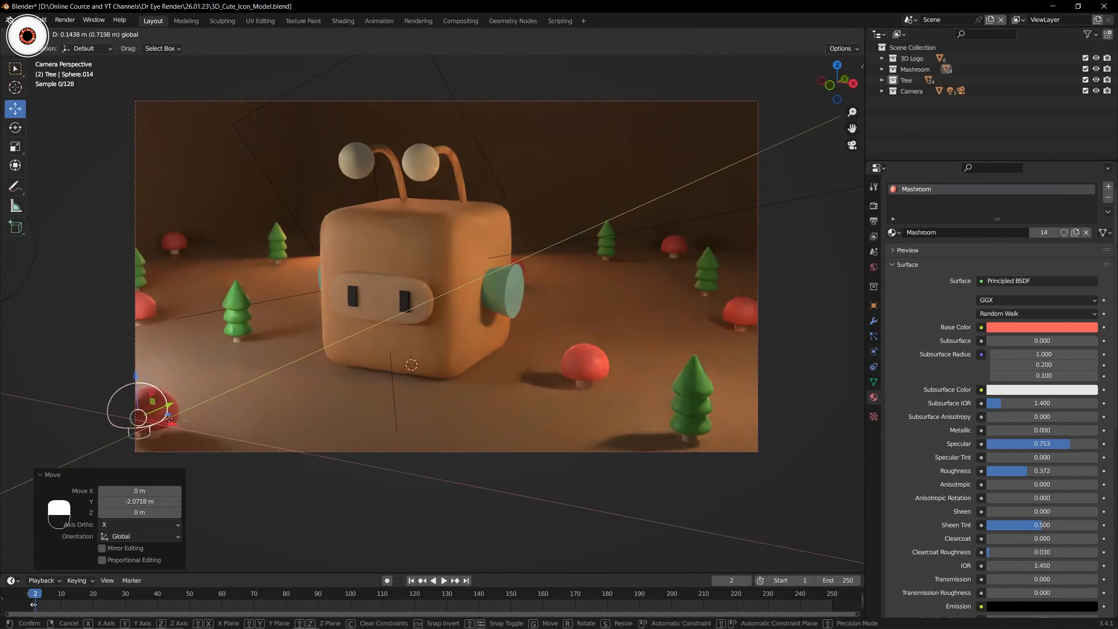
click(170, 422)
key(alt+a)
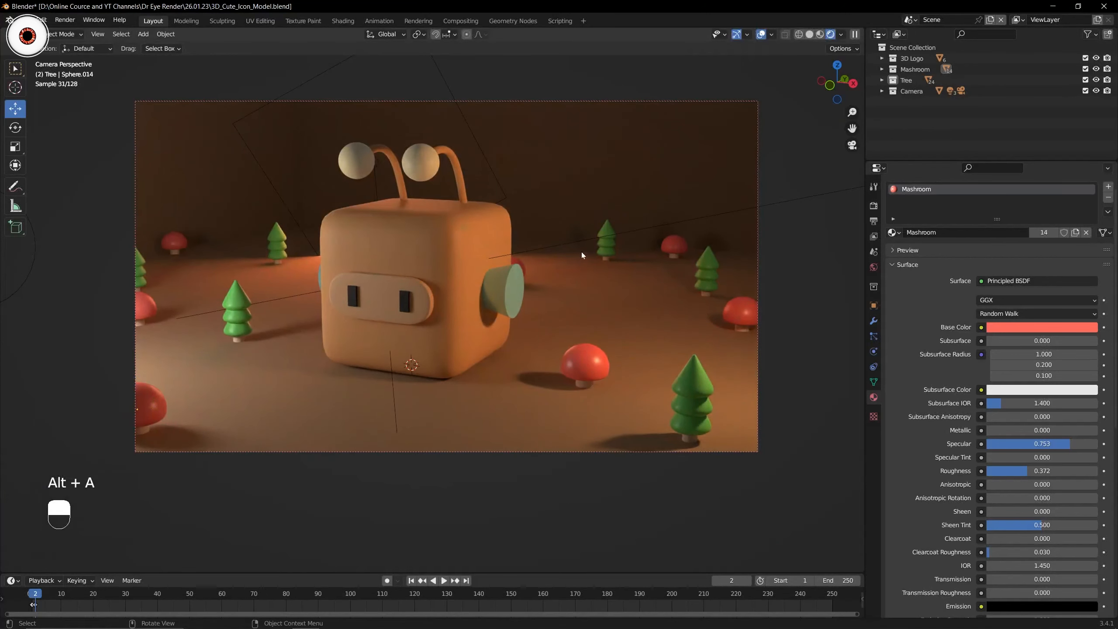
Reselect the duplicated mushroom, move it closer to the camera at the frame's lower edge, and save the file.
key(ctrl+z)
key(g)
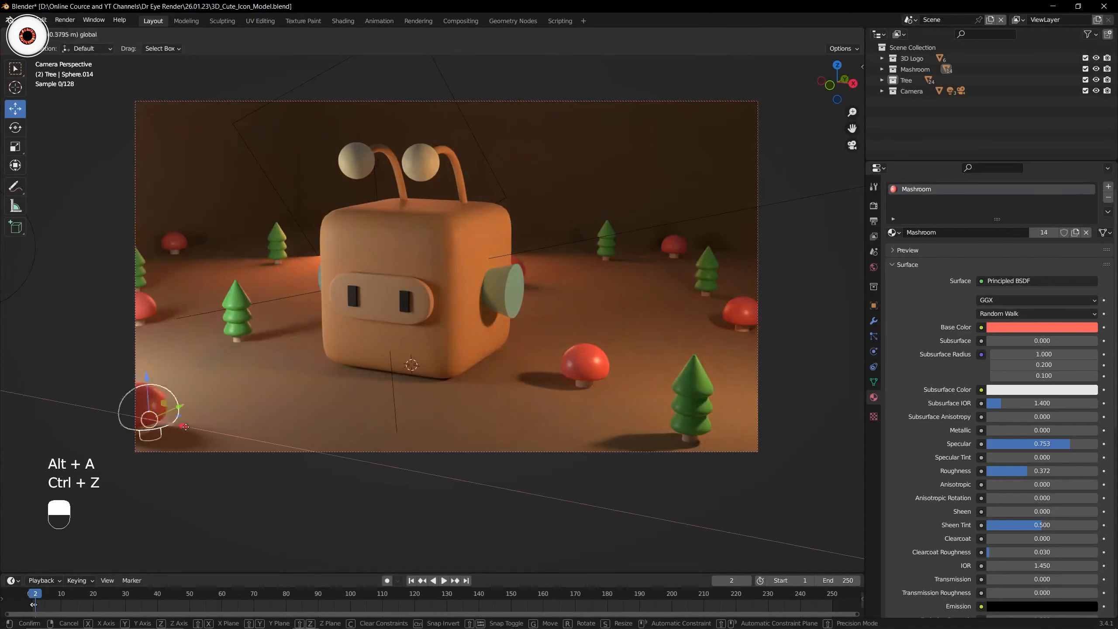
drag(283, 457, 244, 449)
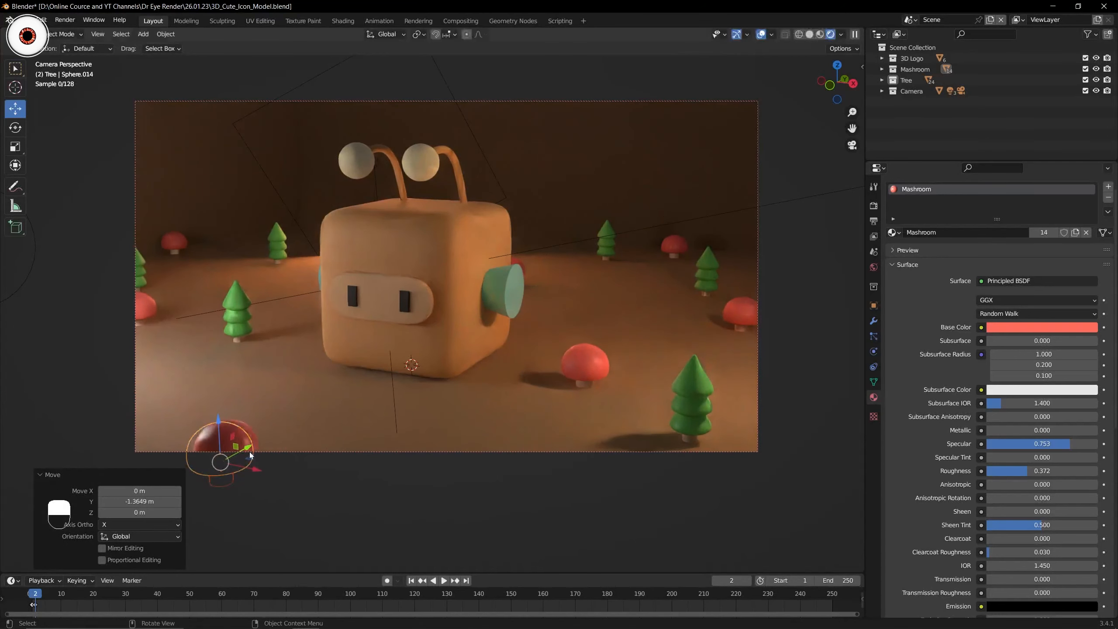
key(alt+a)
key(ctrl+s)
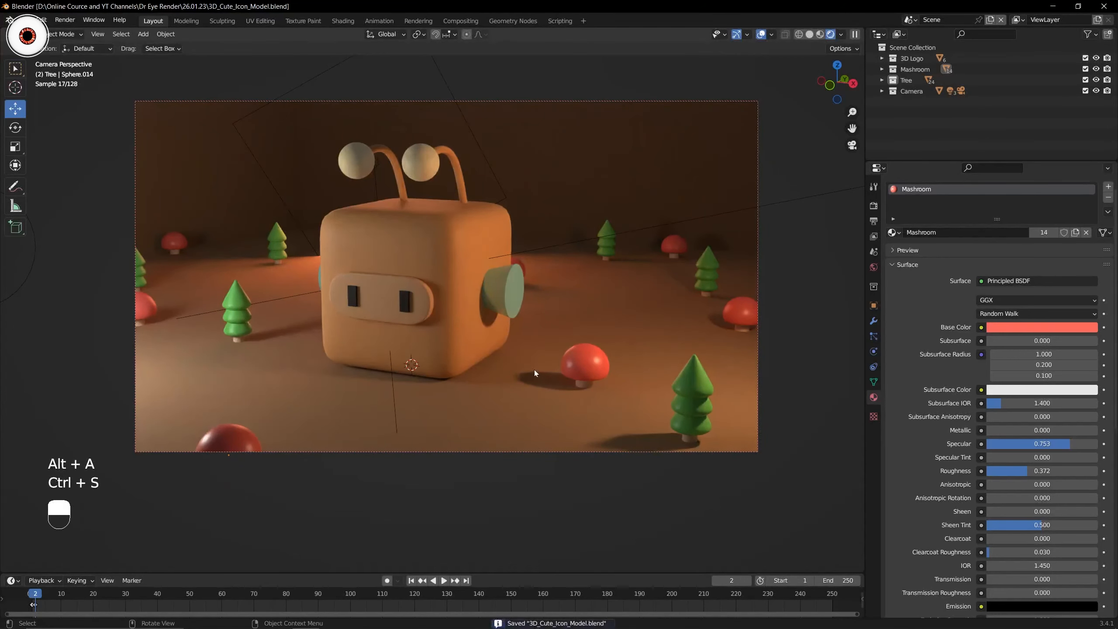
Reselect the duplicated mushroom, move it back onto the floor at the camera frame's left edge, and save the file.
key(ctrl+z)
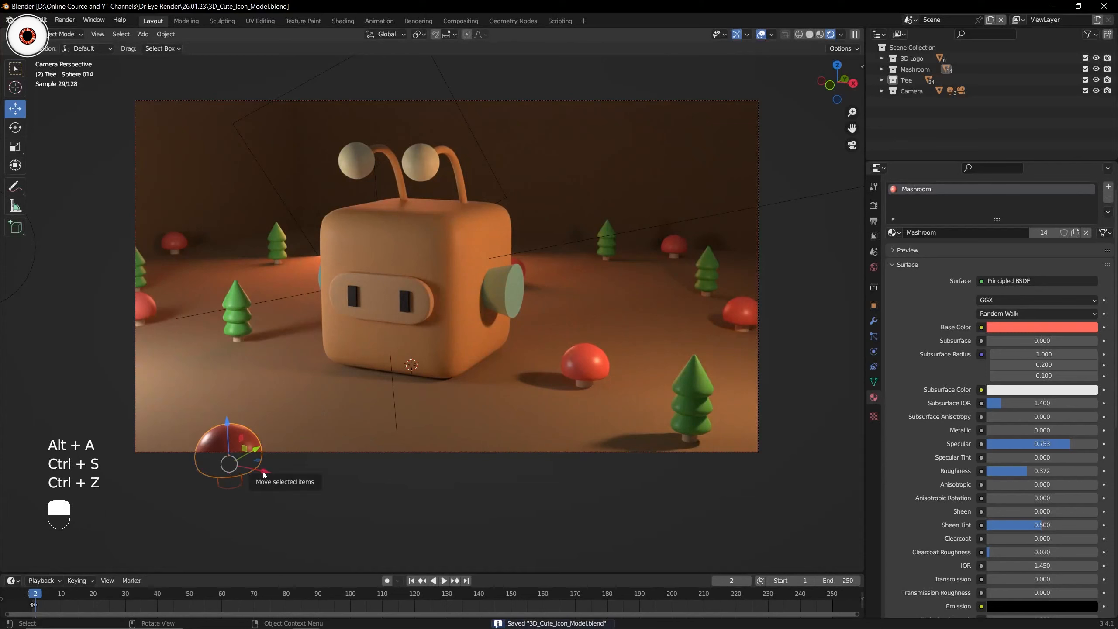
drag(265, 474, 183, 394)
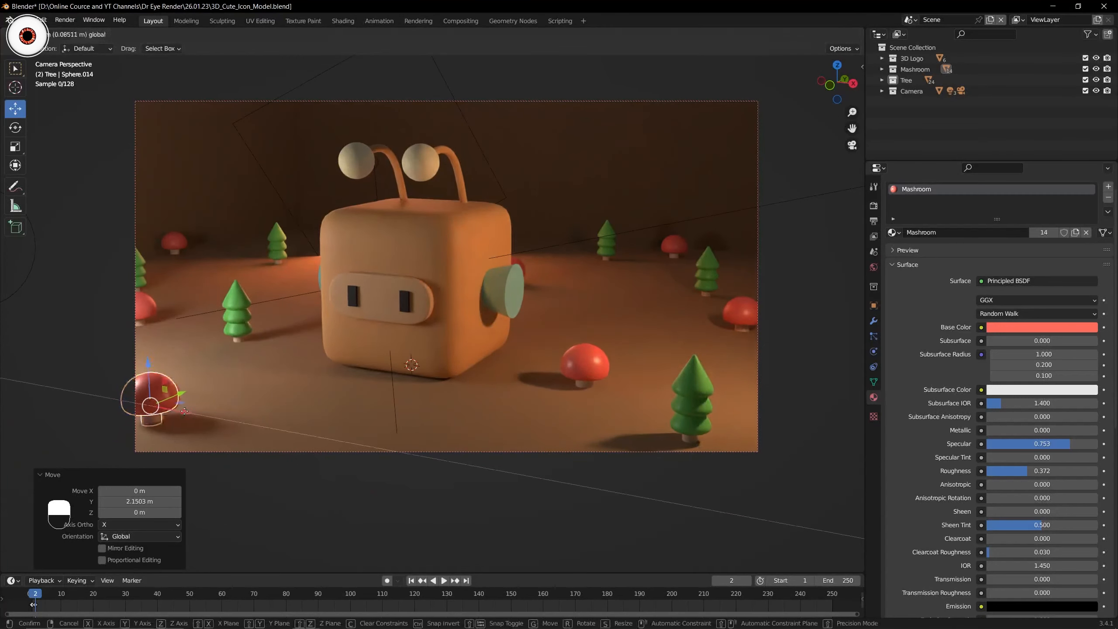
key(alt+a)
key(ctrl+s)
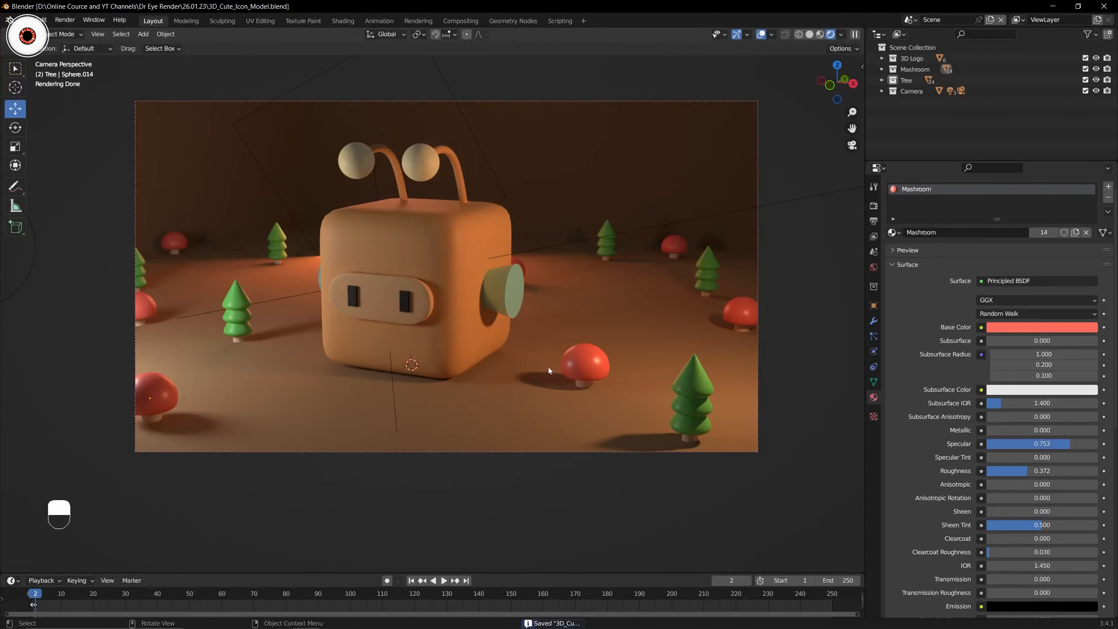
Examine the placement of the trees and mushrooms outside the camera view in solid shading and enlarge the outliner area.
key(KP_0)
scroll(766, 140, down, 4)
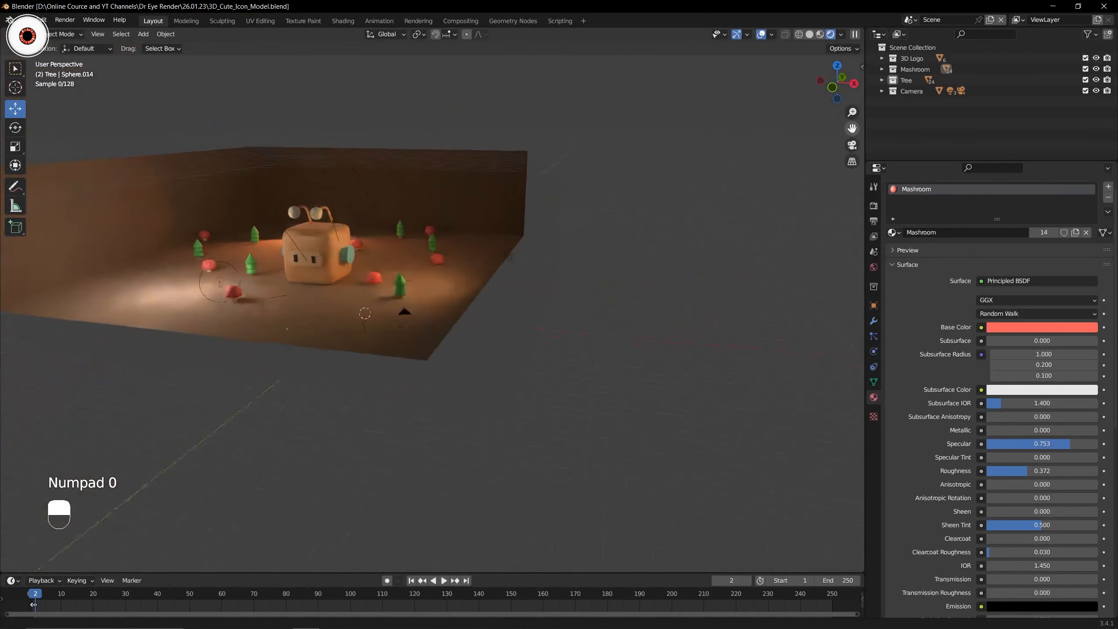
shift+middle_drag(341, 156, 417, 215)
scroll(417, 215, up, 5)
click(811, 34)
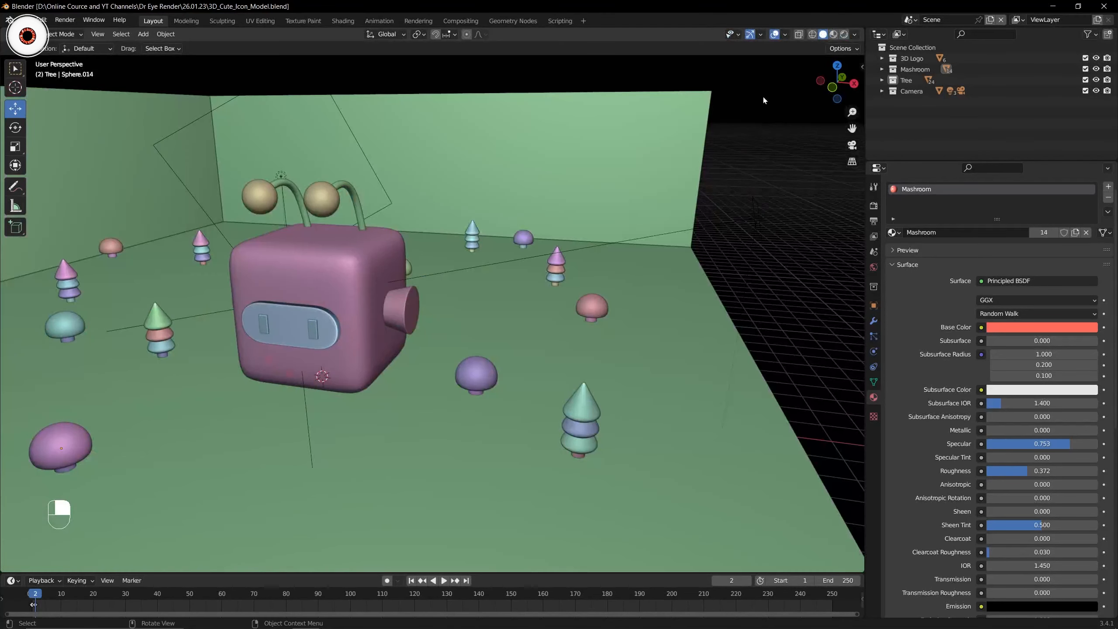
shift+middle_drag(786, 73, 862, 115)
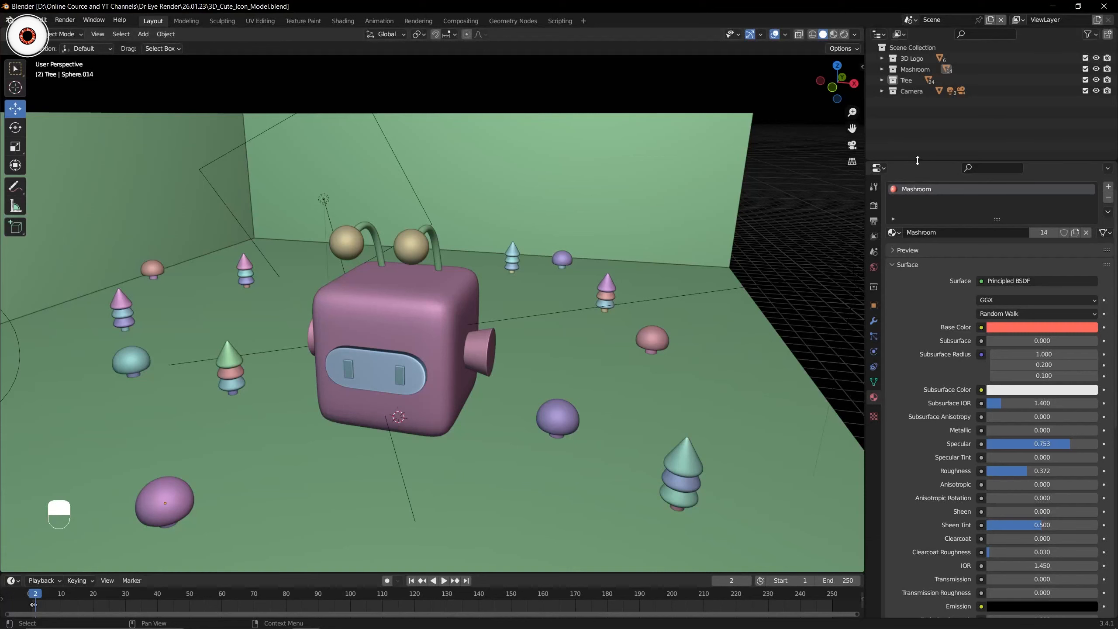
drag(917, 161, 918, 203)
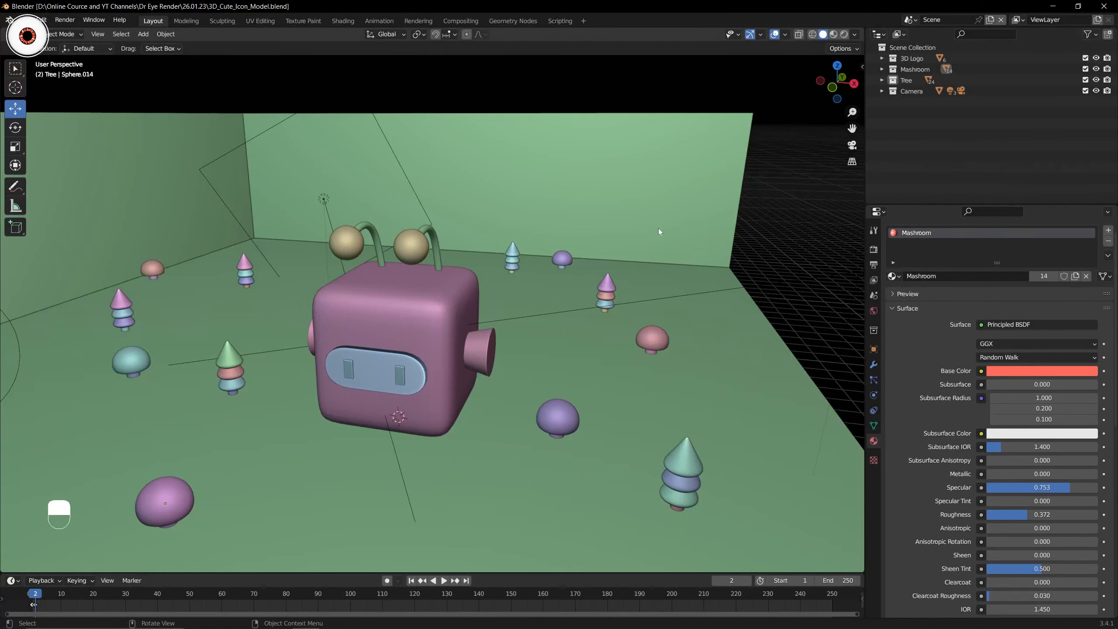
Return to the rendered camera view and hide the overlays and gizmos.
key(KP_0)
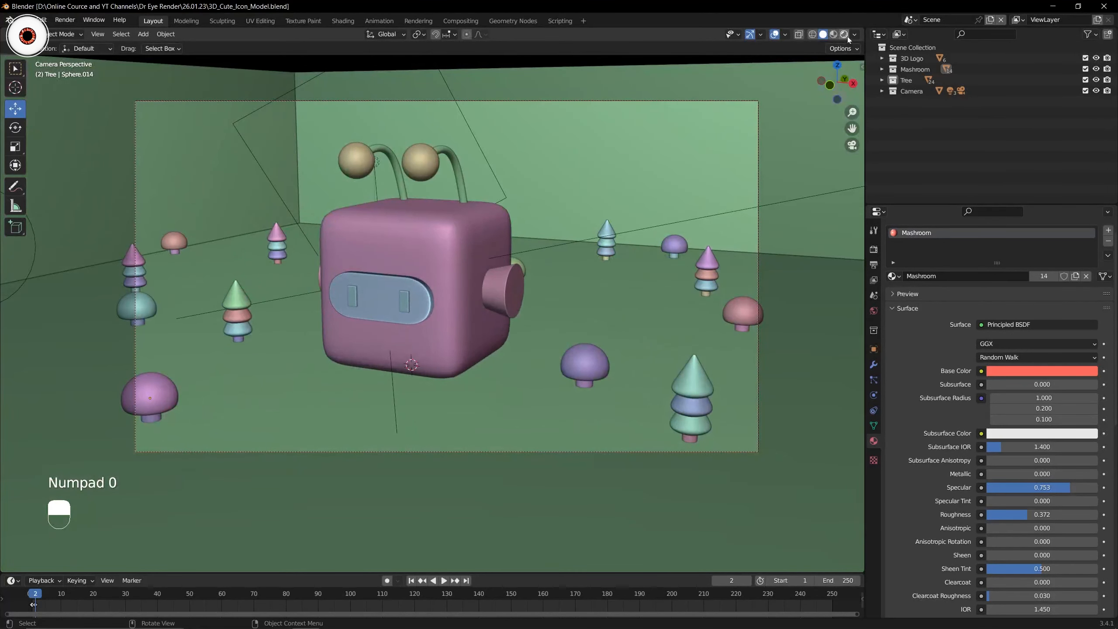
click(844, 35)
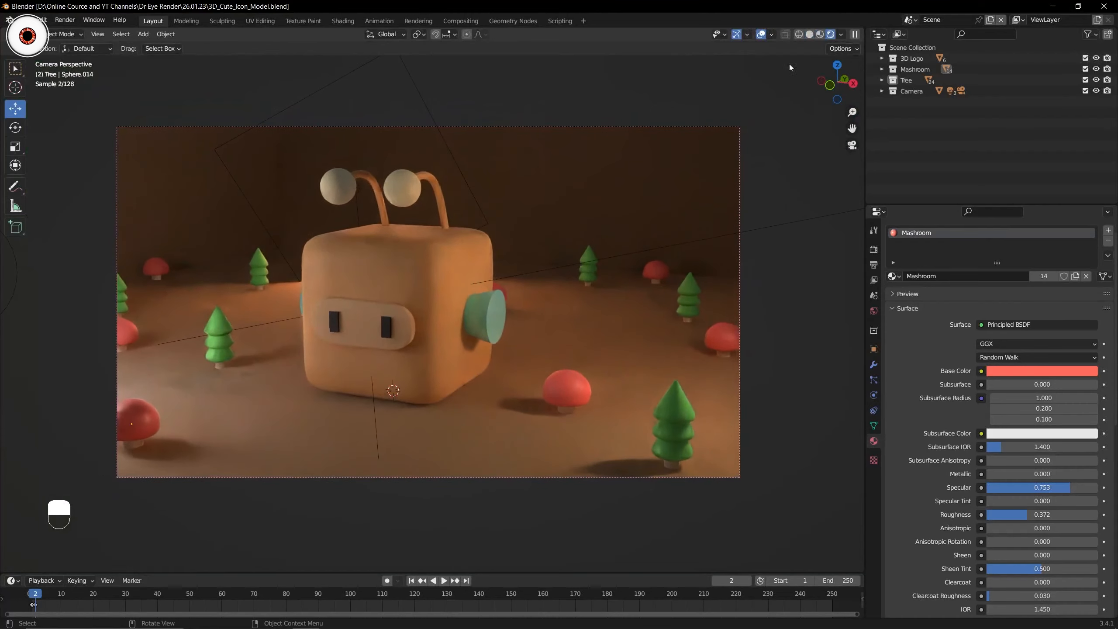
click(761, 35)
click(736, 35)
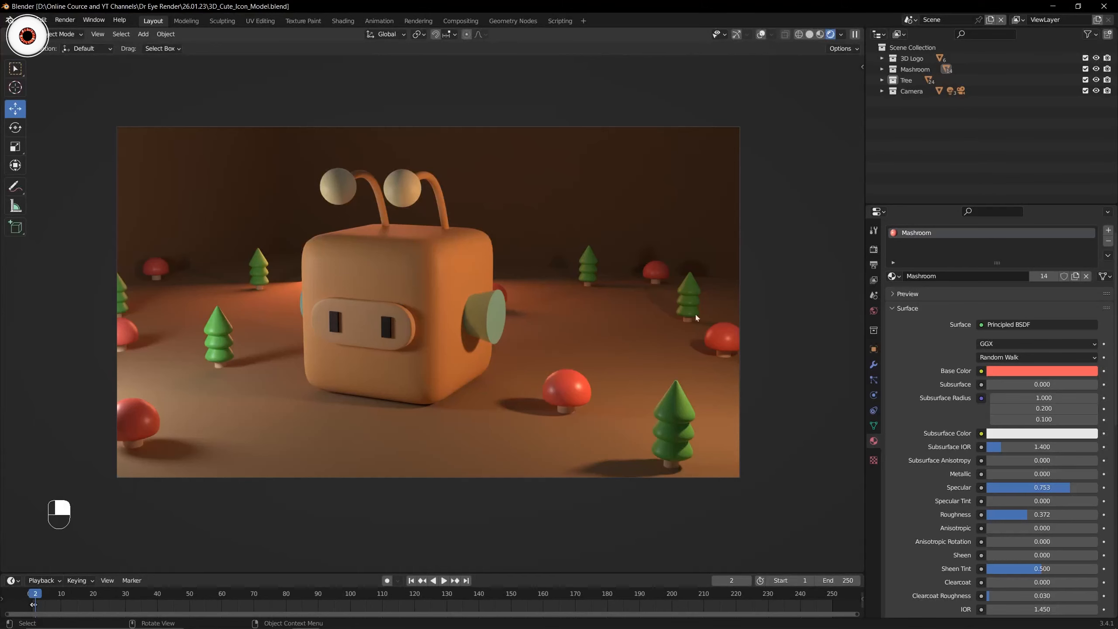
Review the render sampling and output format settings, switching Render Region off and back on.
click(876, 250)
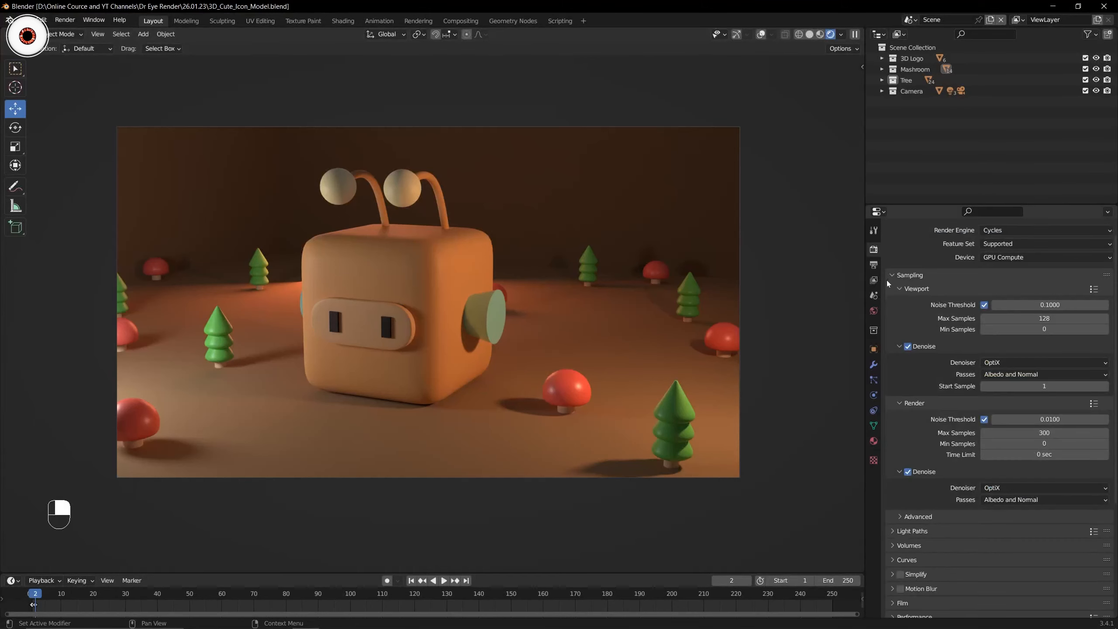
click(875, 267)
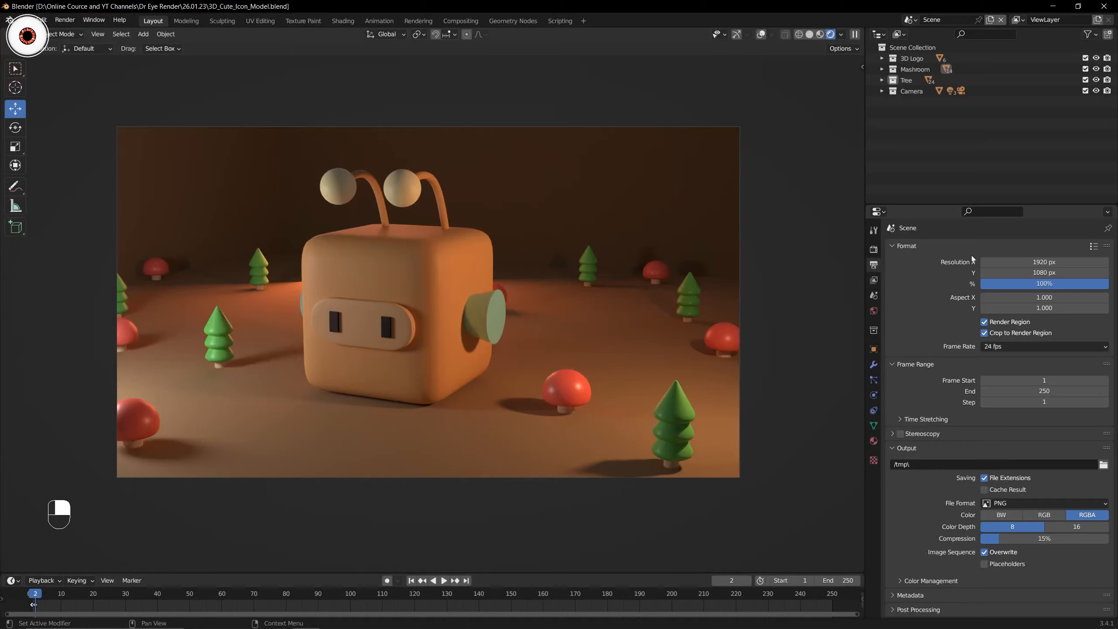
click(1093, 247)
click(985, 322)
click(985, 322)
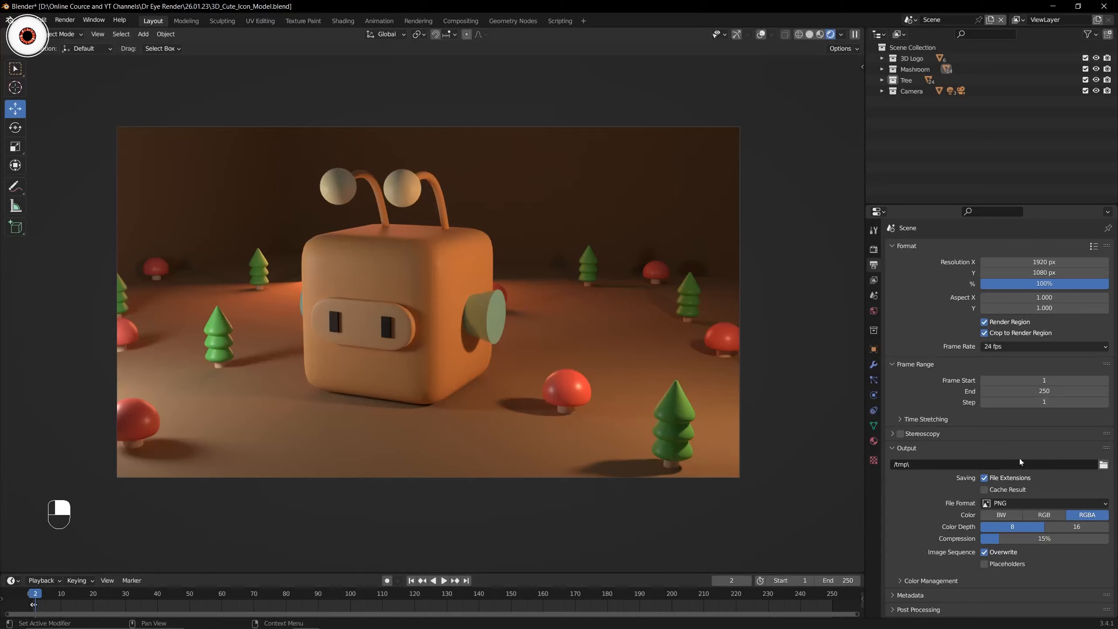
Open the list of output file formats to examine the available image and movie types.
click(1015, 502)
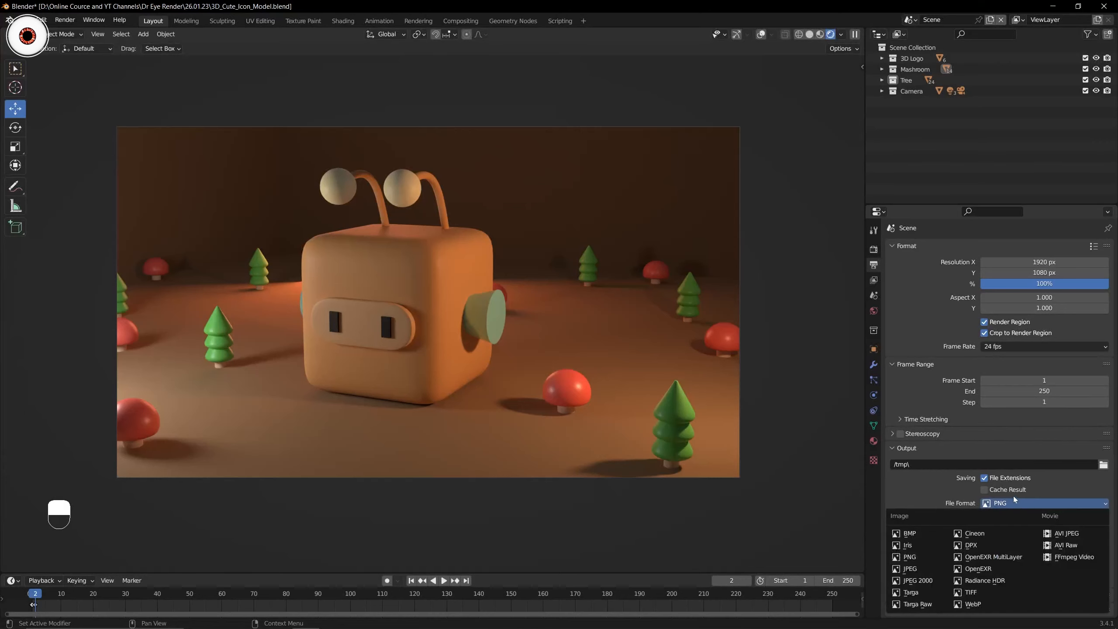
click(1013, 496)
click(1028, 505)
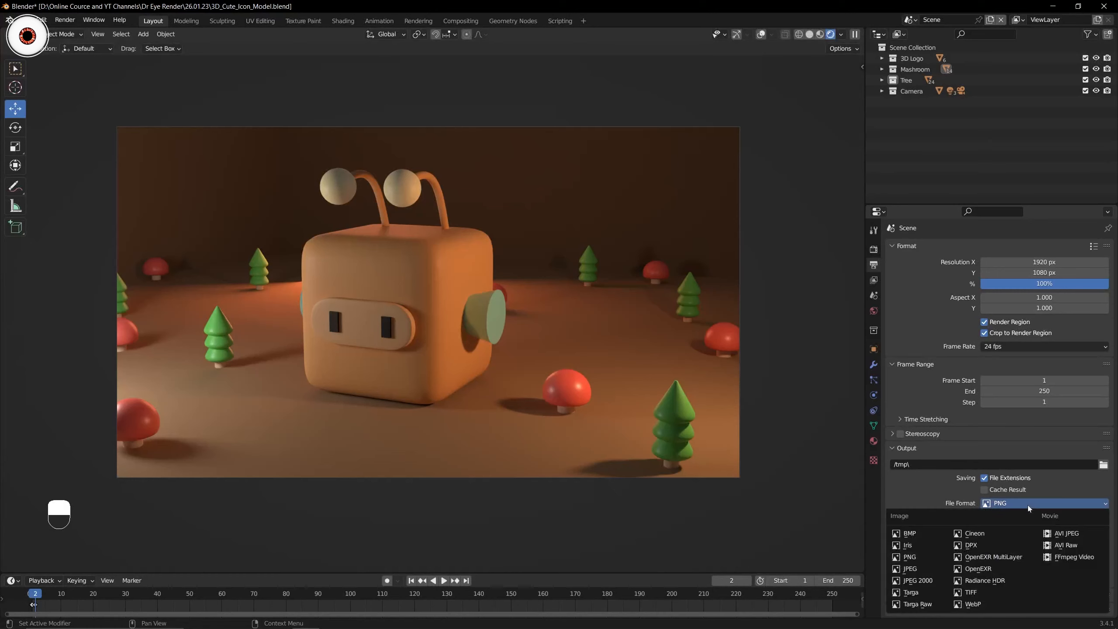